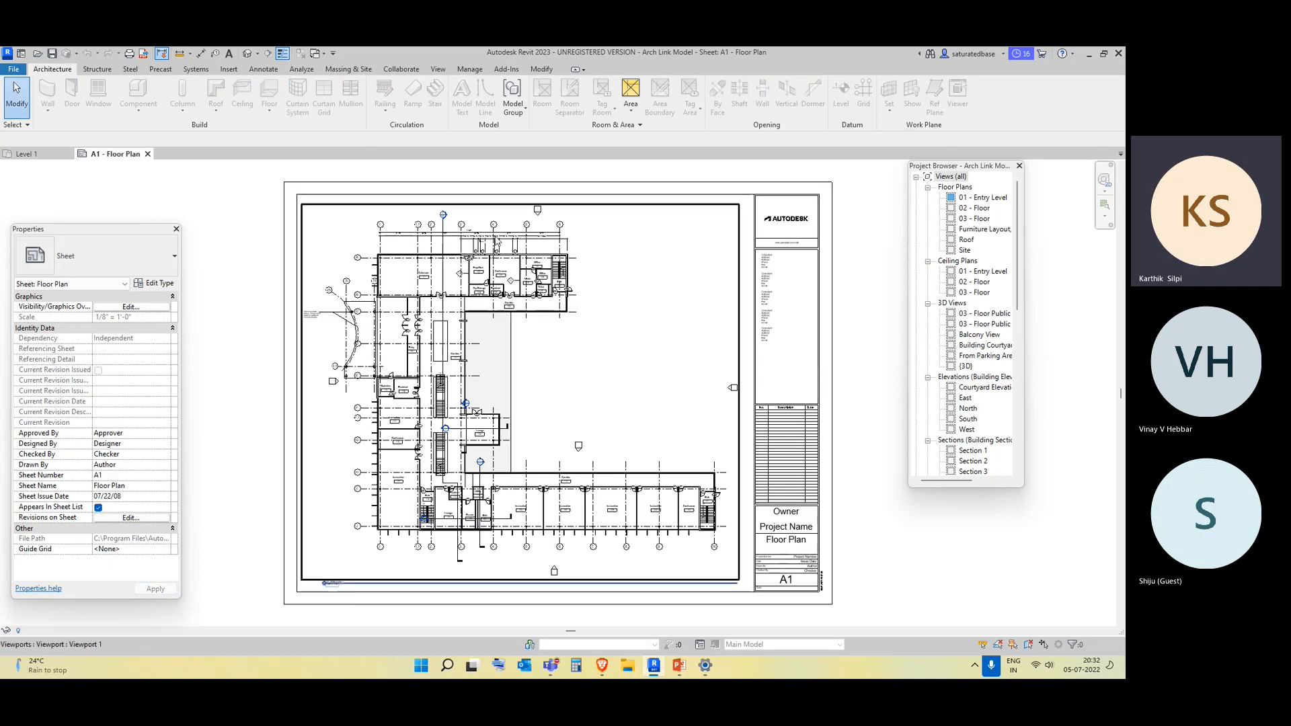
Open the 01 - Entry Level floor plan view
scroll(969, 411, down, 1)
scroll(970, 397, up, 1)
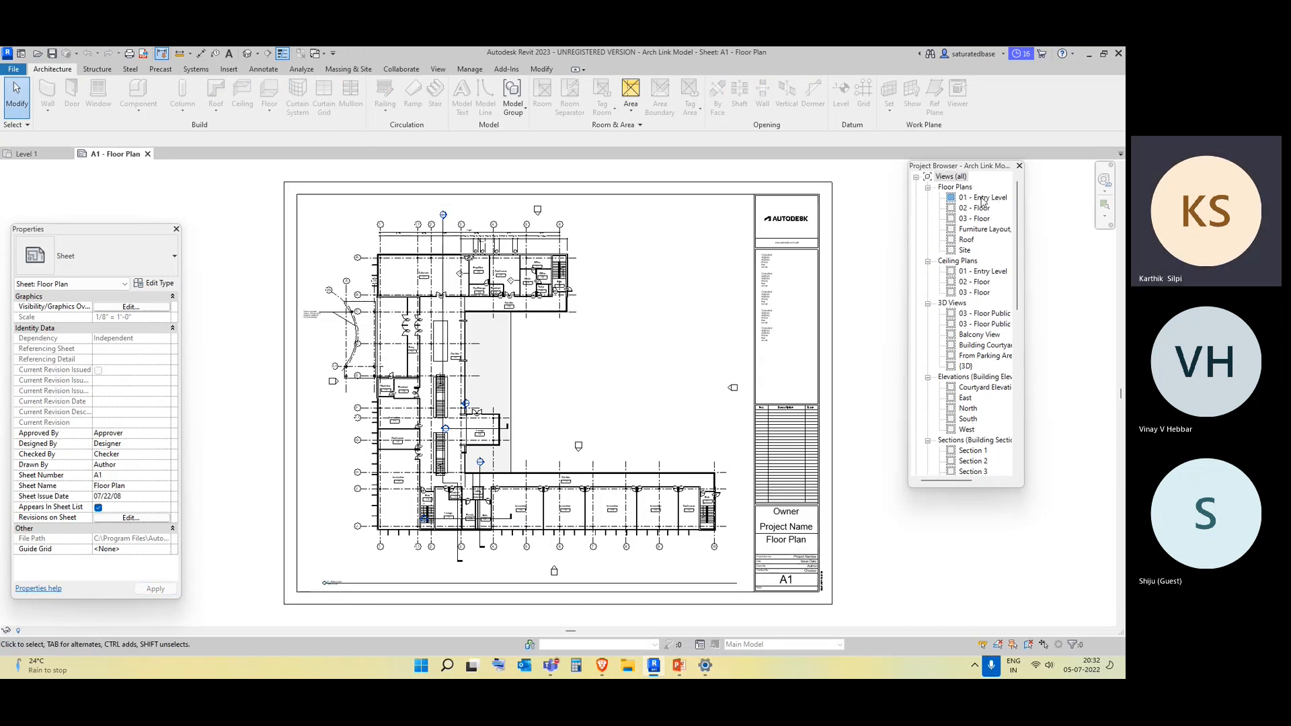
double_click(982, 199)
scroll(988, 390, down, 4)
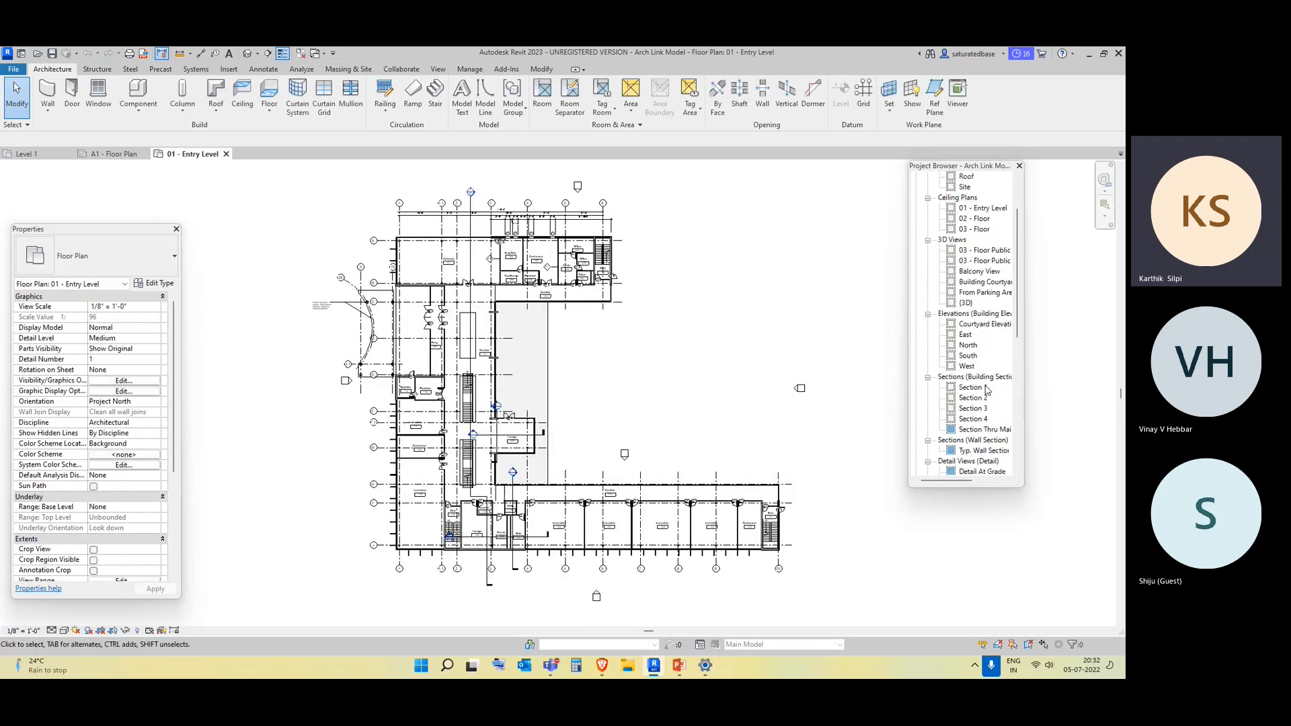
scroll(975, 370, up, 4)
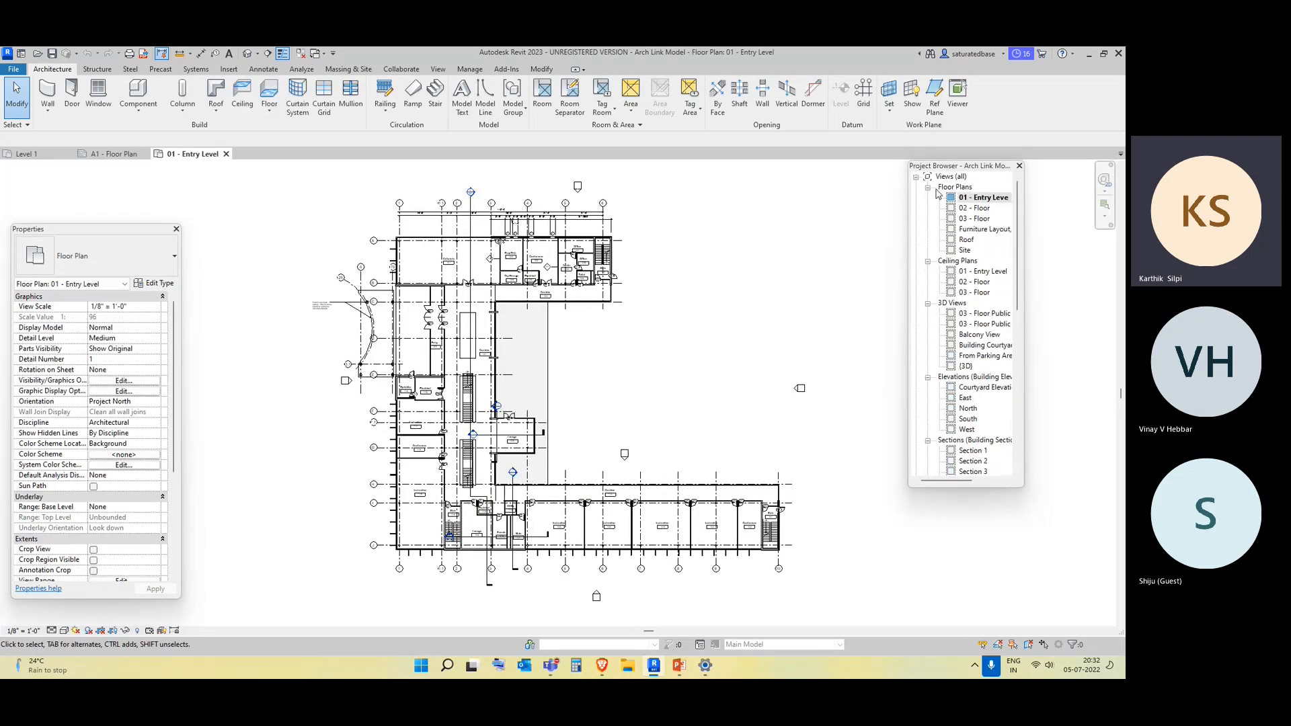
Delete all schedules from the project, from the 02 Floor room finish schedule through the Room Schedule
scroll(955, 324, down, 2)
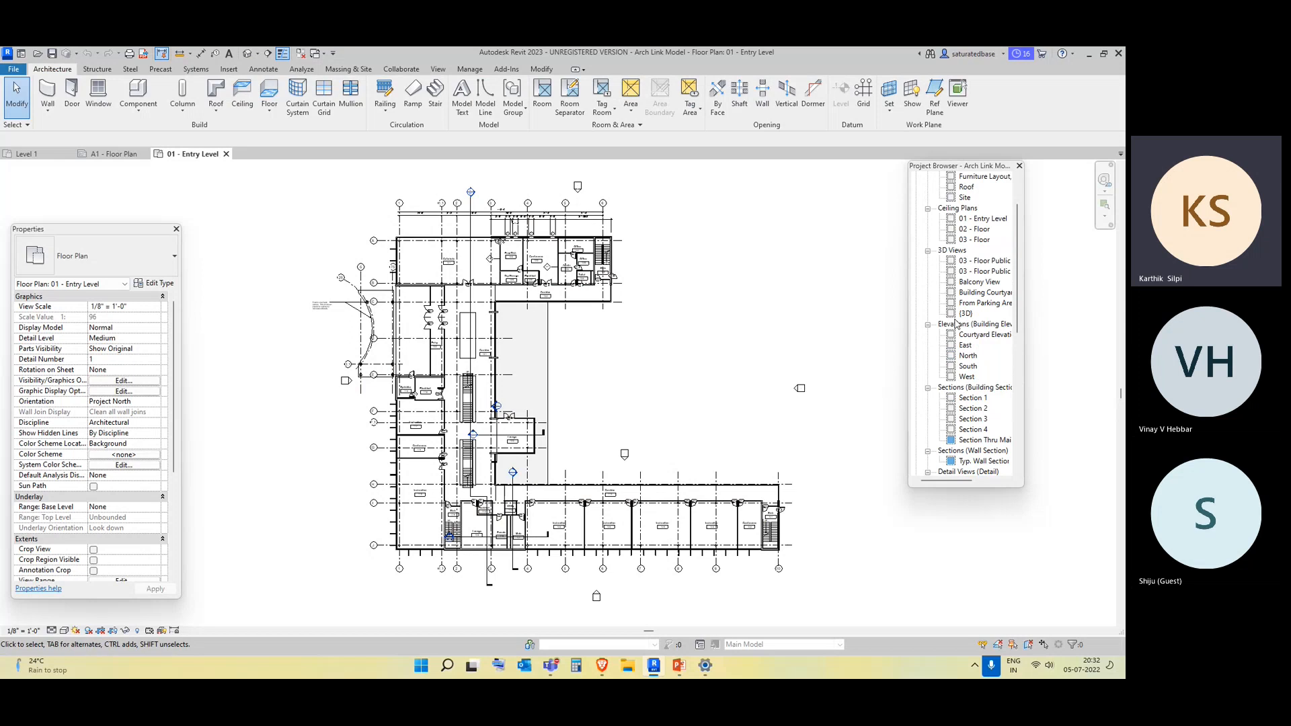
scroll(955, 323, down, 10)
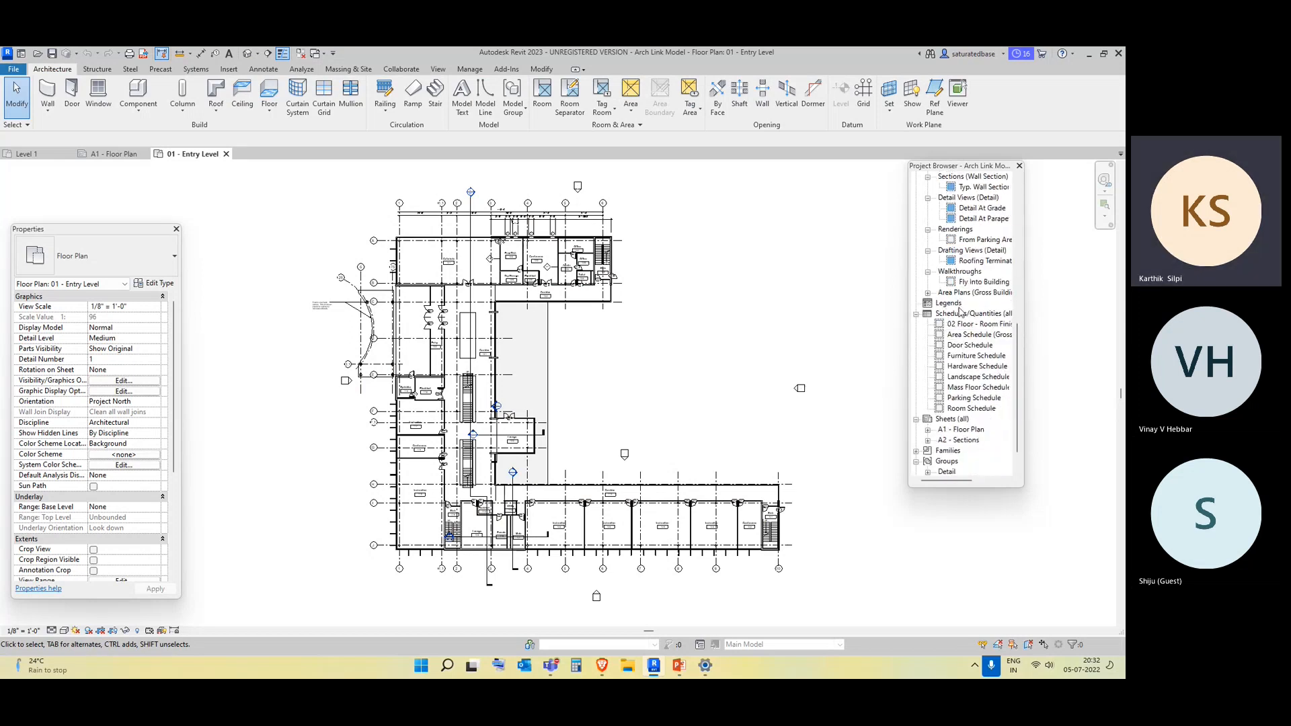
scroll(966, 339, down, 1)
scroll(971, 368, down, 1)
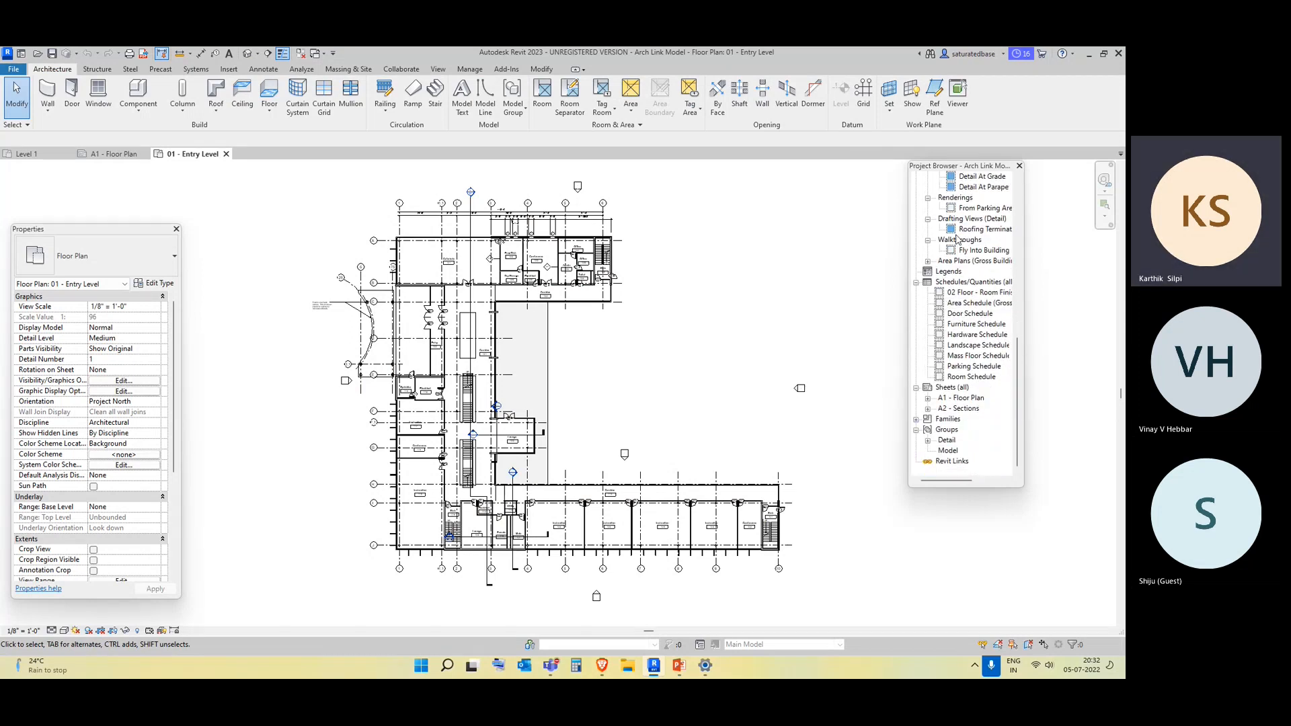
click(966, 294)
shift+click(970, 313)
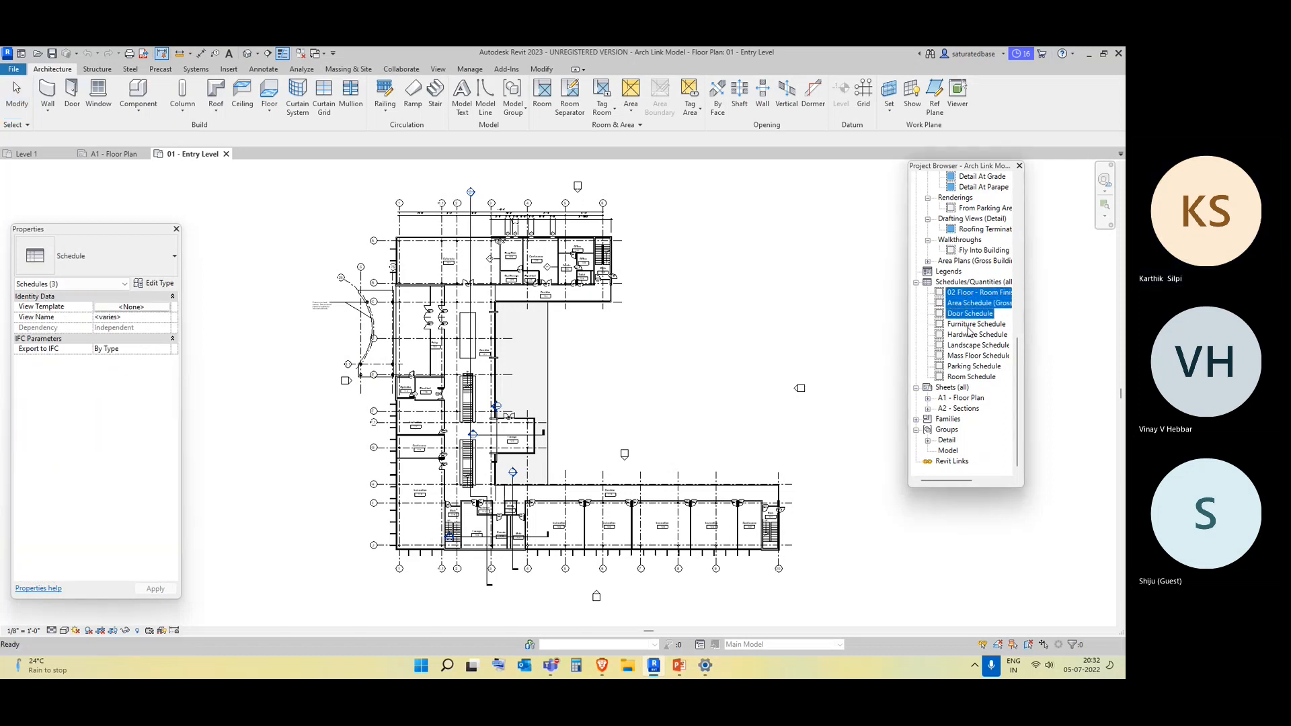
shift+click(972, 325)
shift+click(974, 335)
shift+click(974, 345)
shift+click(974, 356)
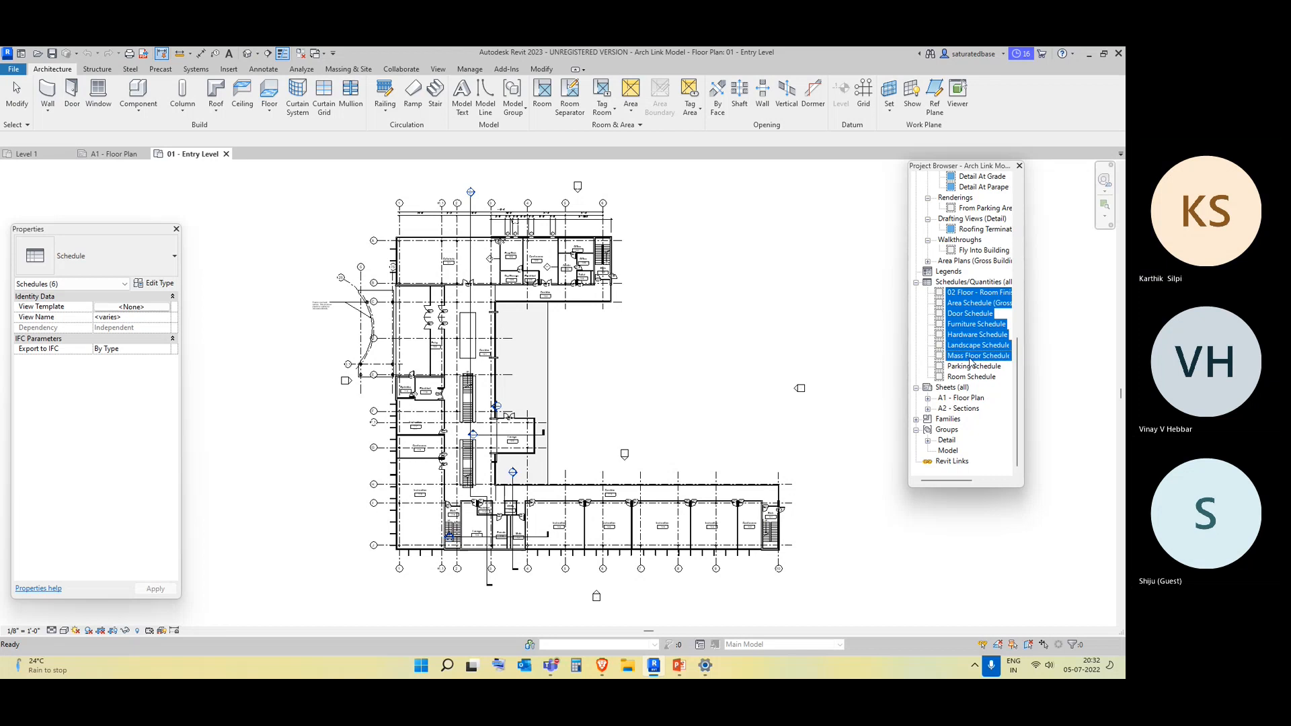
shift+click(971, 366)
shift+click(973, 377)
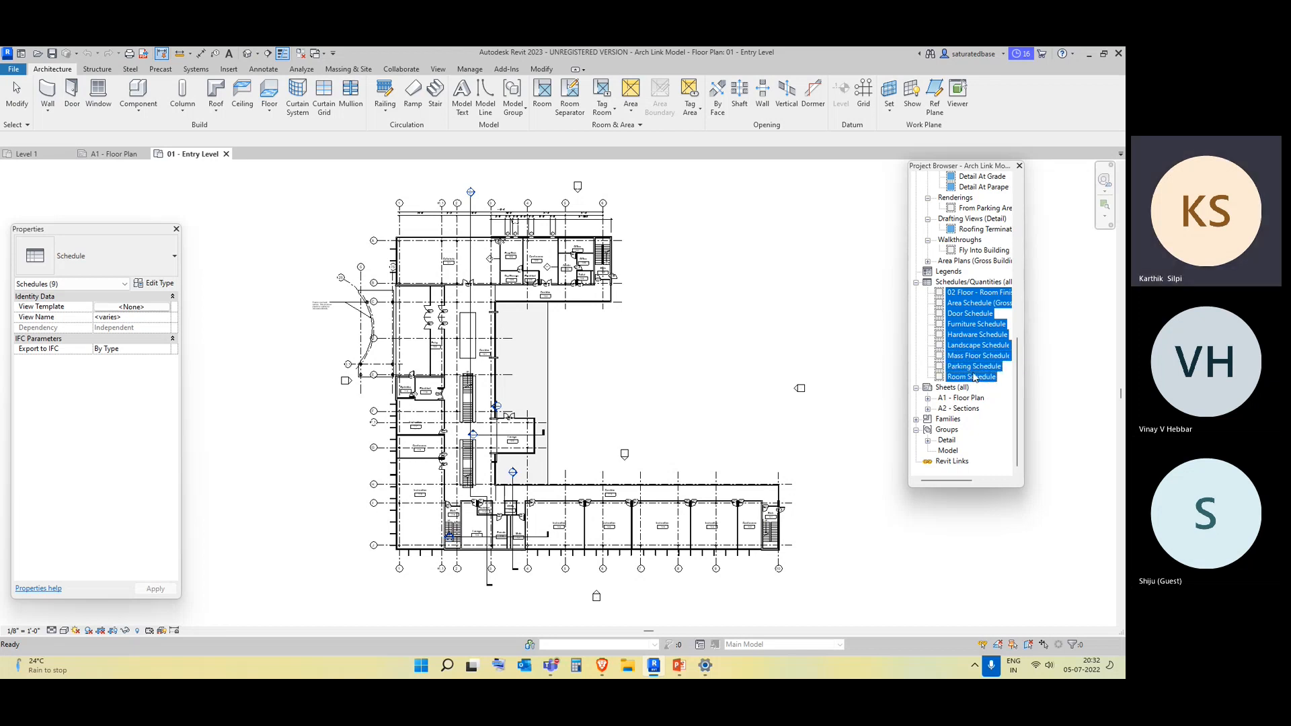
click(867, 359)
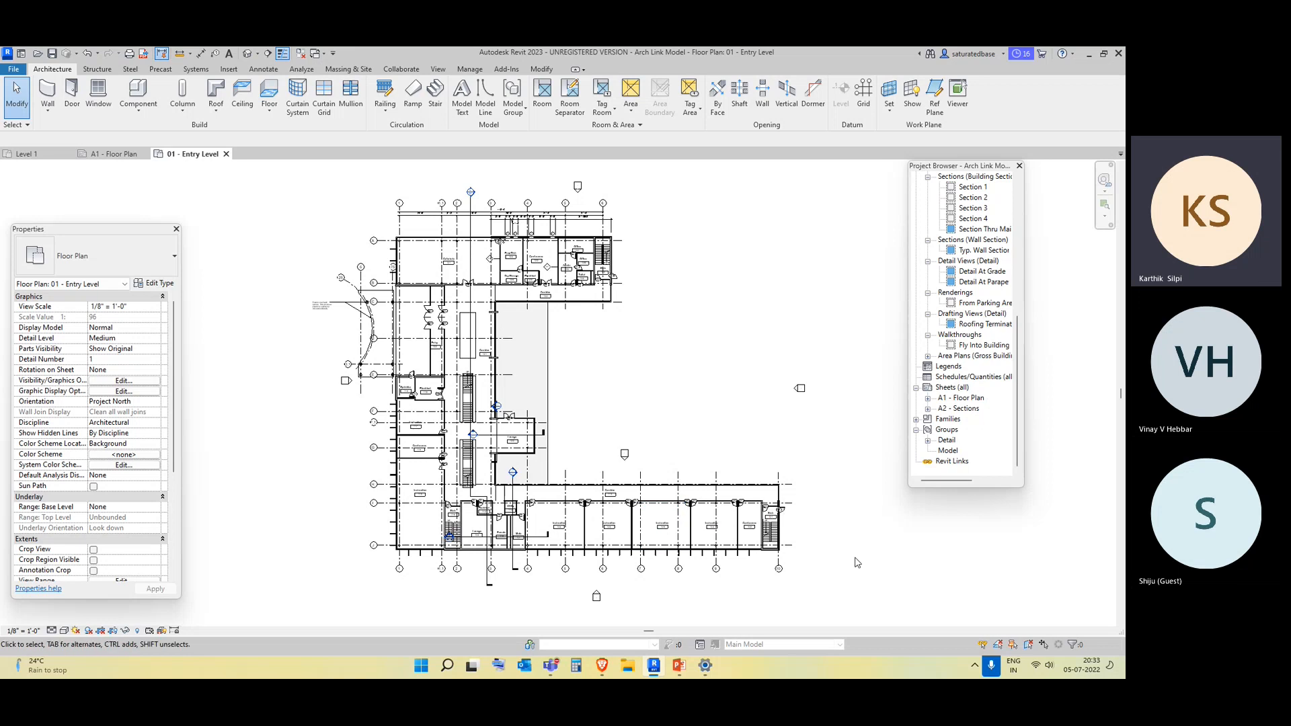
Expand sheets A1 - Floor Plan and A2 - Sections and examine the views placed on them
middle_drag(850, 553, 804, 536)
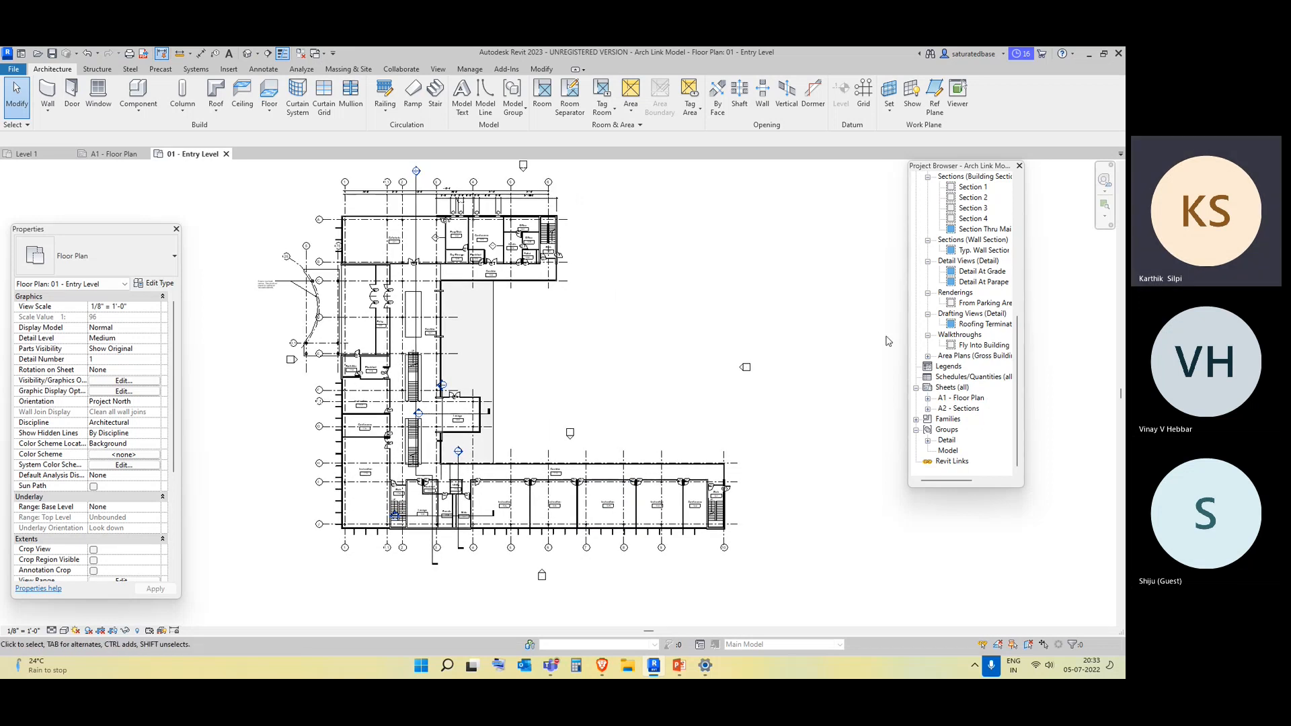
click(927, 398)
click(966, 409)
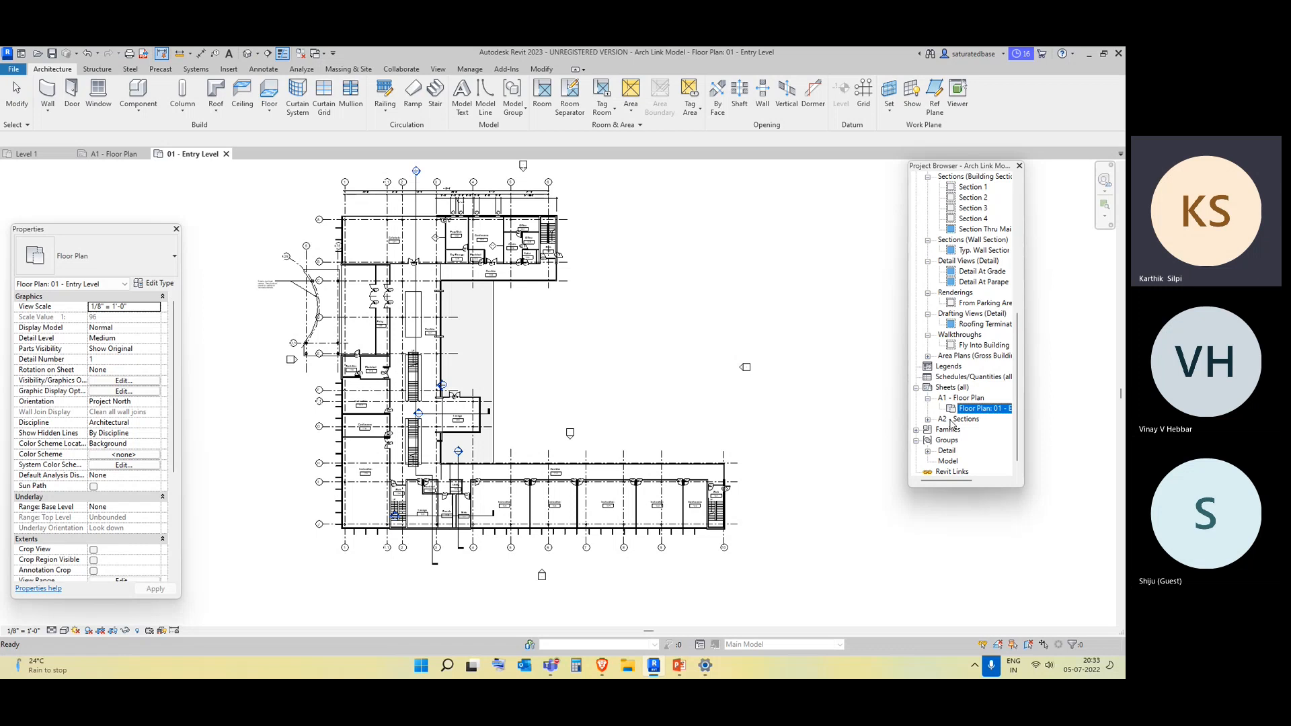
click(958, 432)
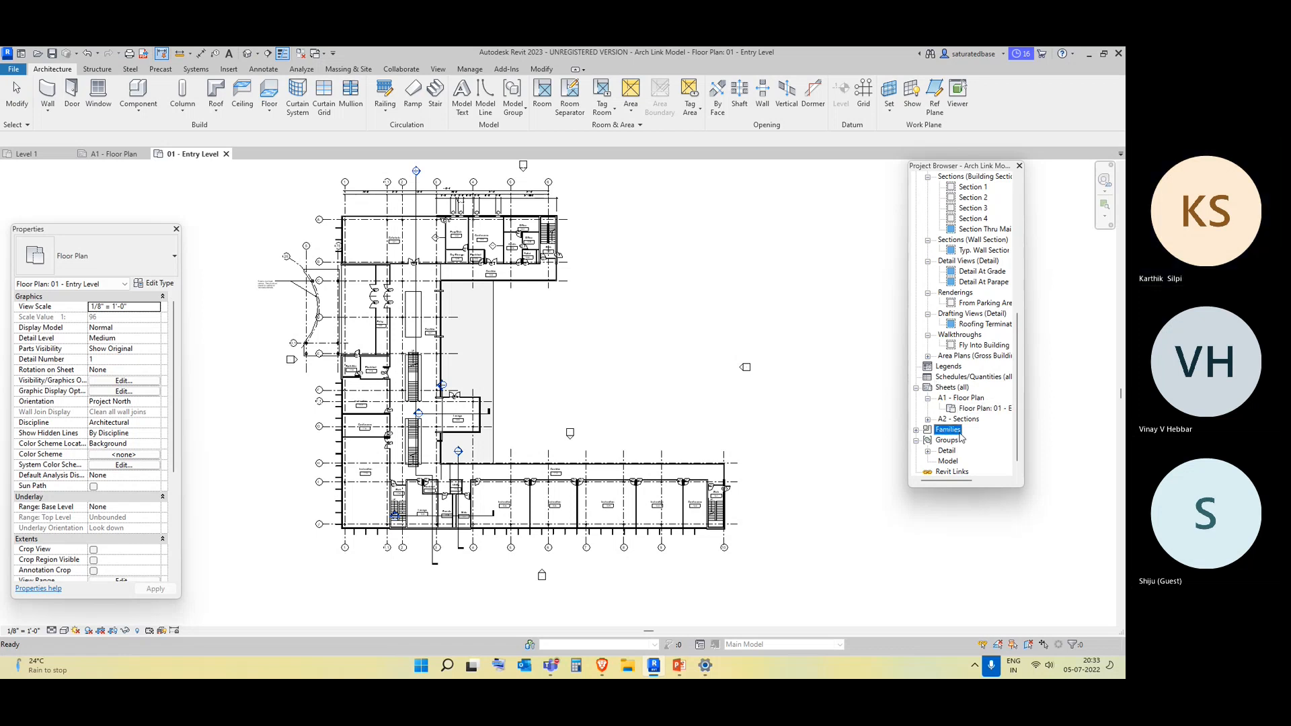
click(929, 419)
click(970, 421)
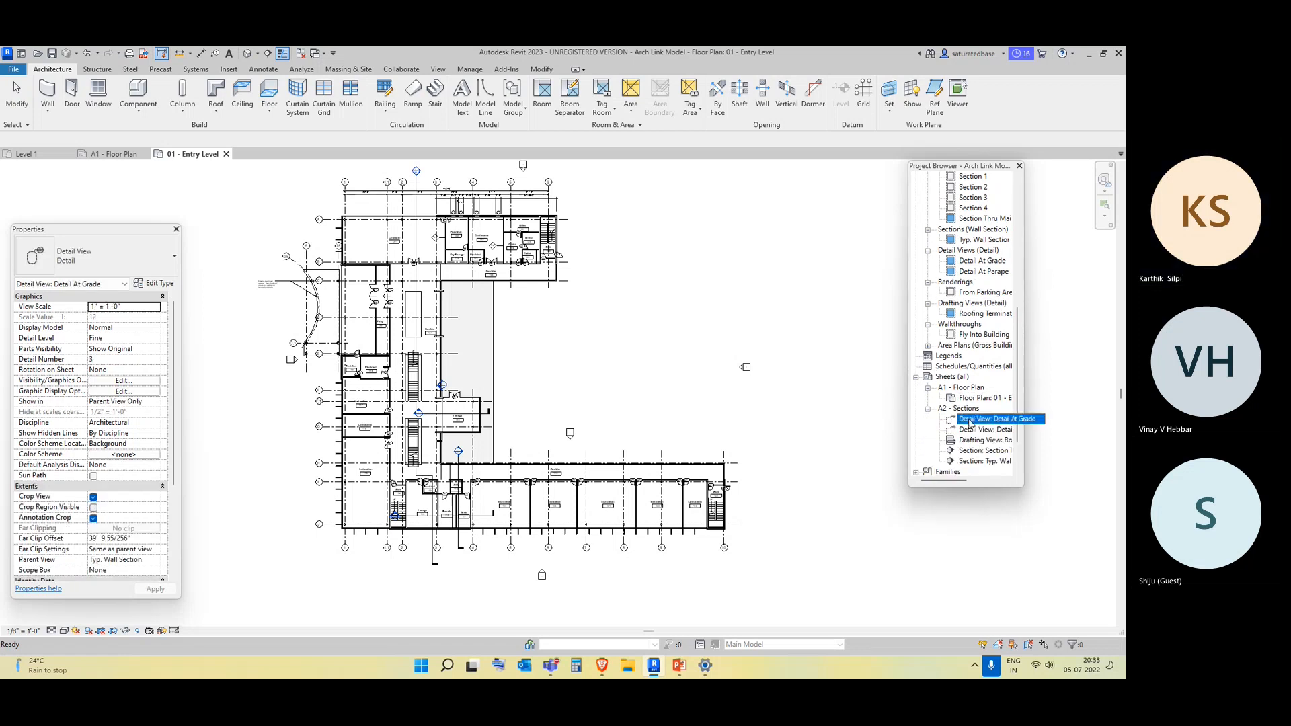
scroll(971, 417, down, 1)
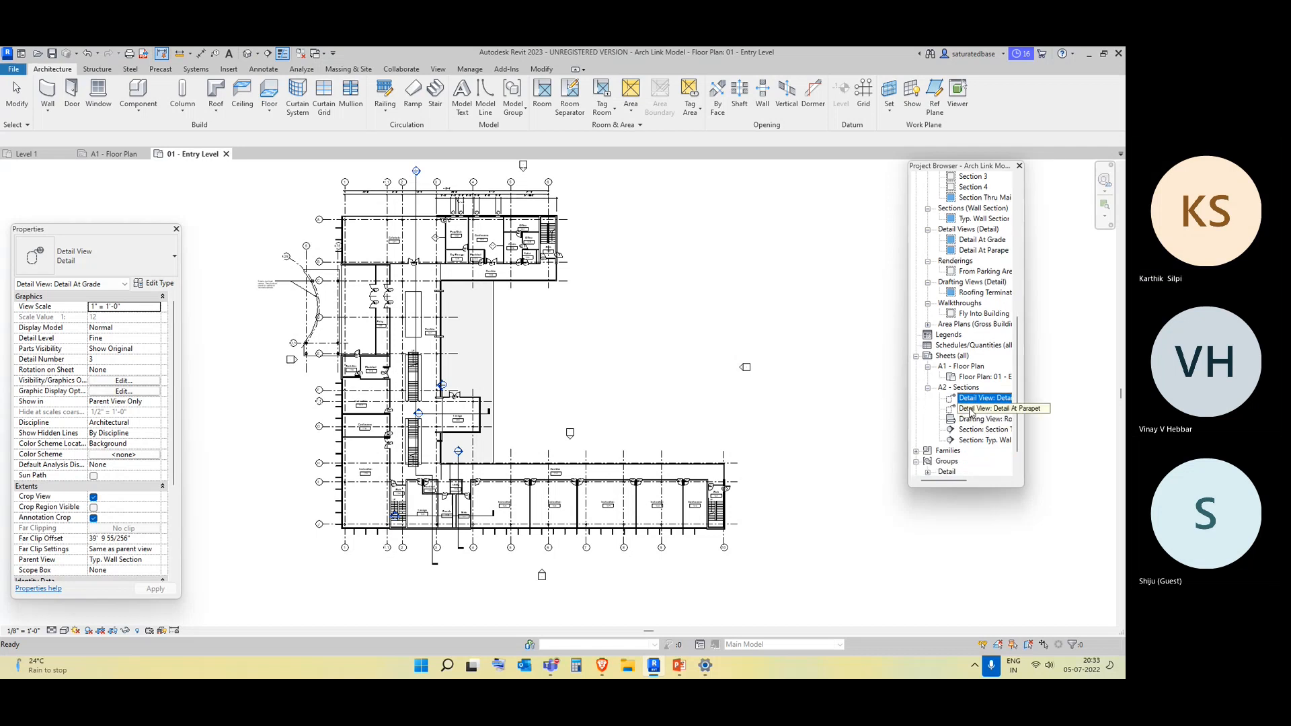
right_click(971, 398)
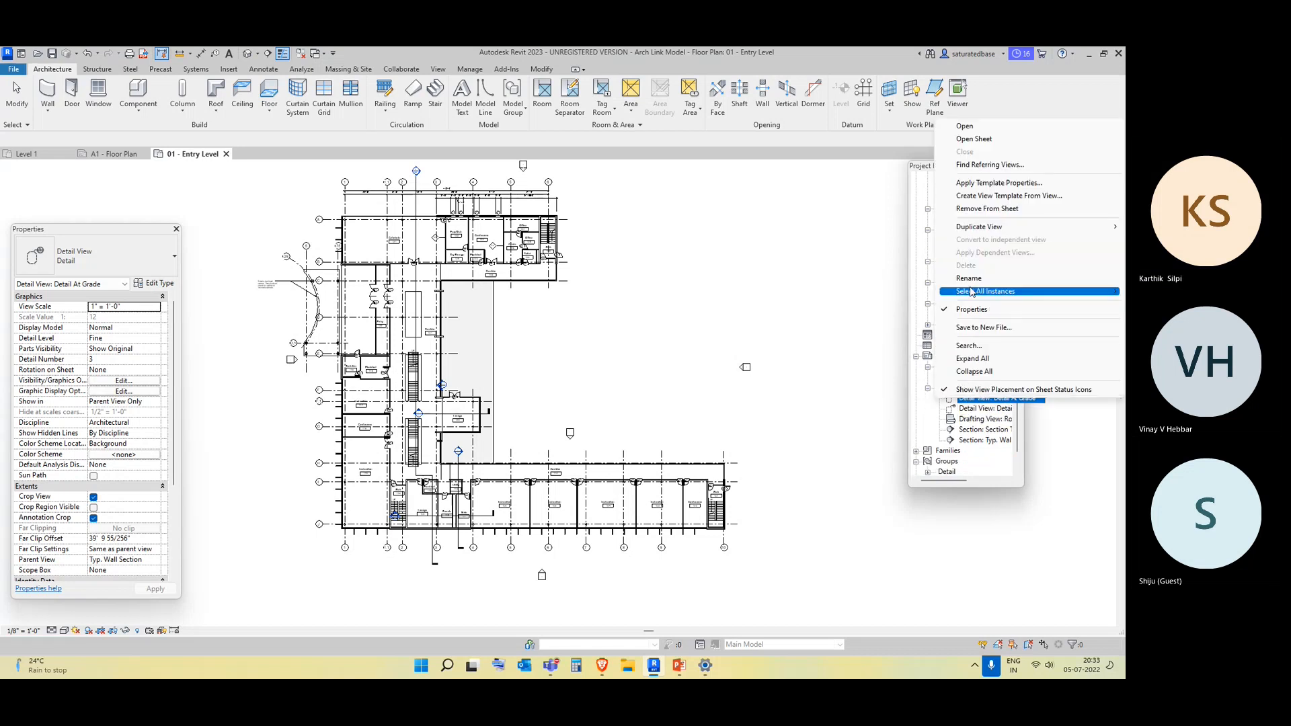
click(900, 383)
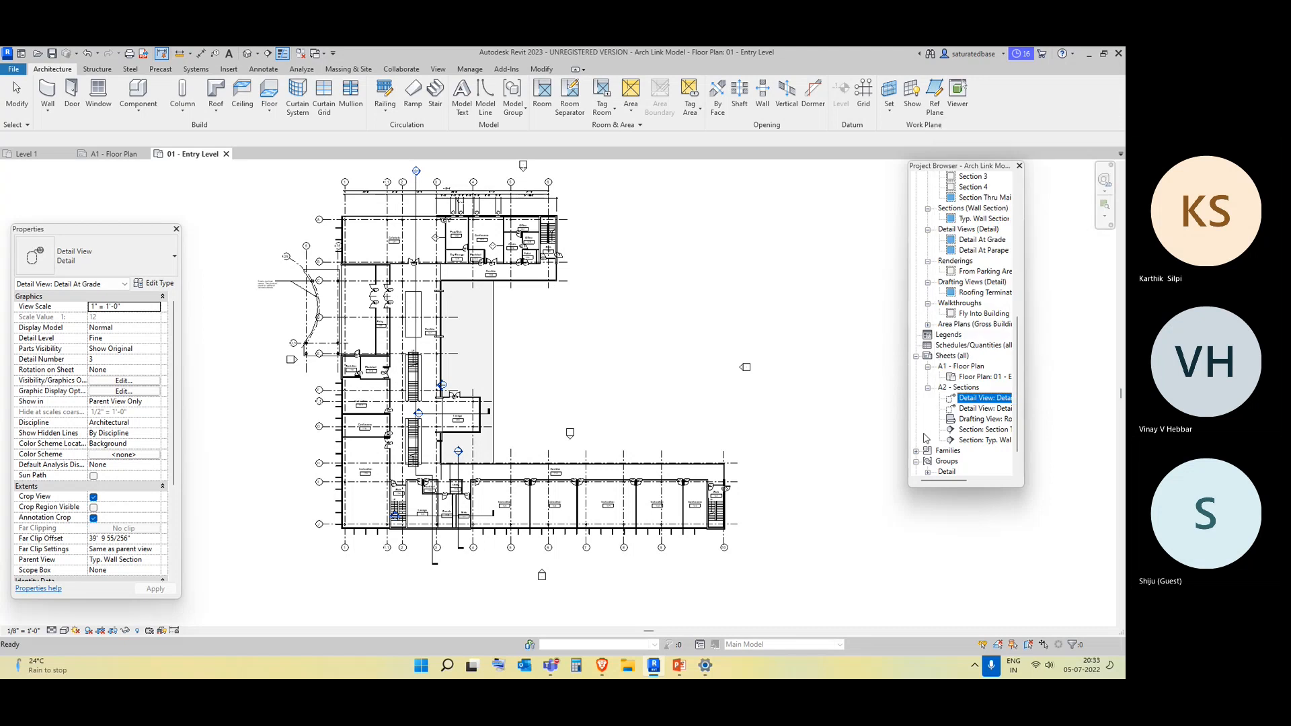
Delete the existing sheets A1 - Floor Plan and A2 - Sections from the project
right_click(955, 368)
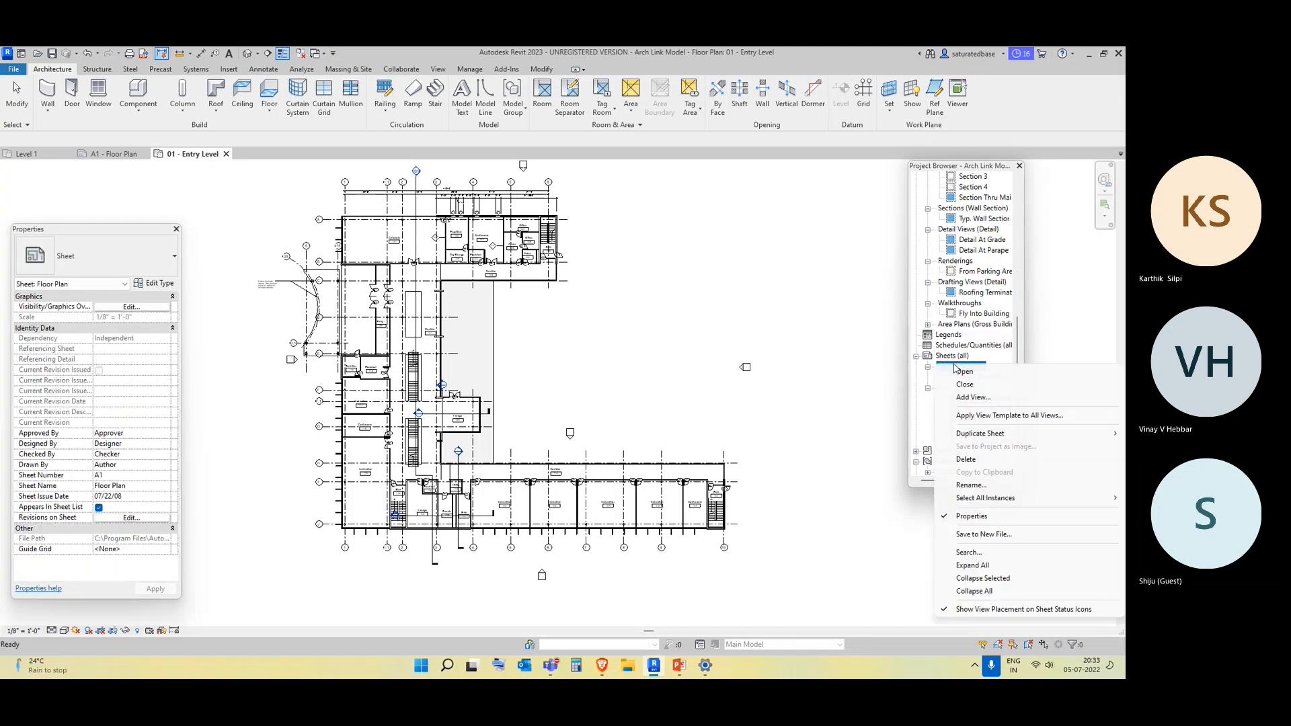
click(978, 460)
right_click(955, 366)
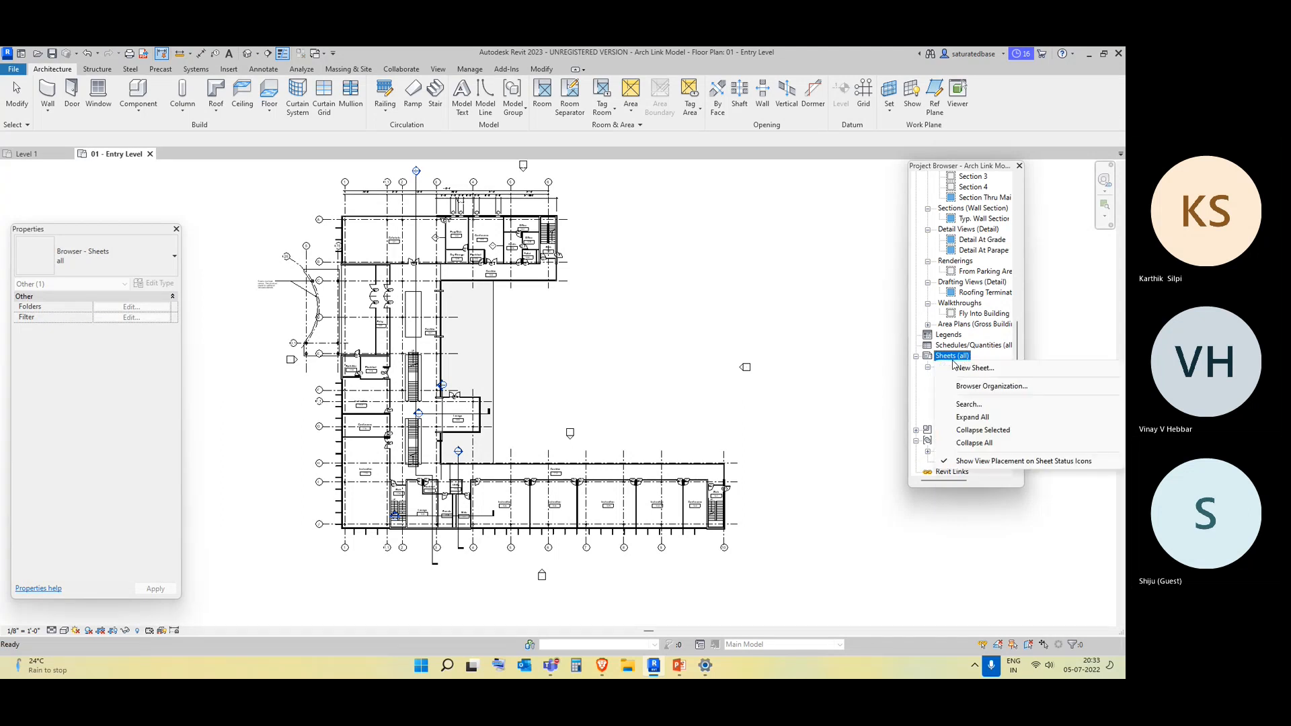
right_click(955, 400)
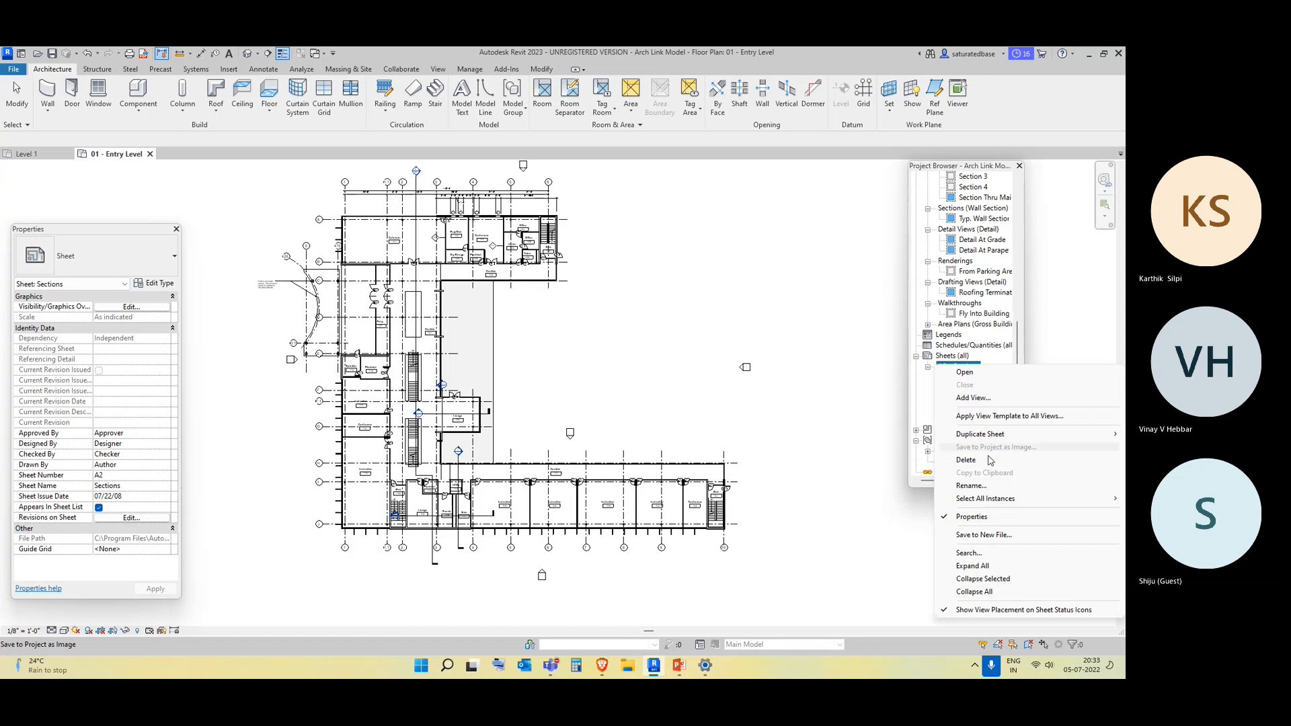
click(975, 424)
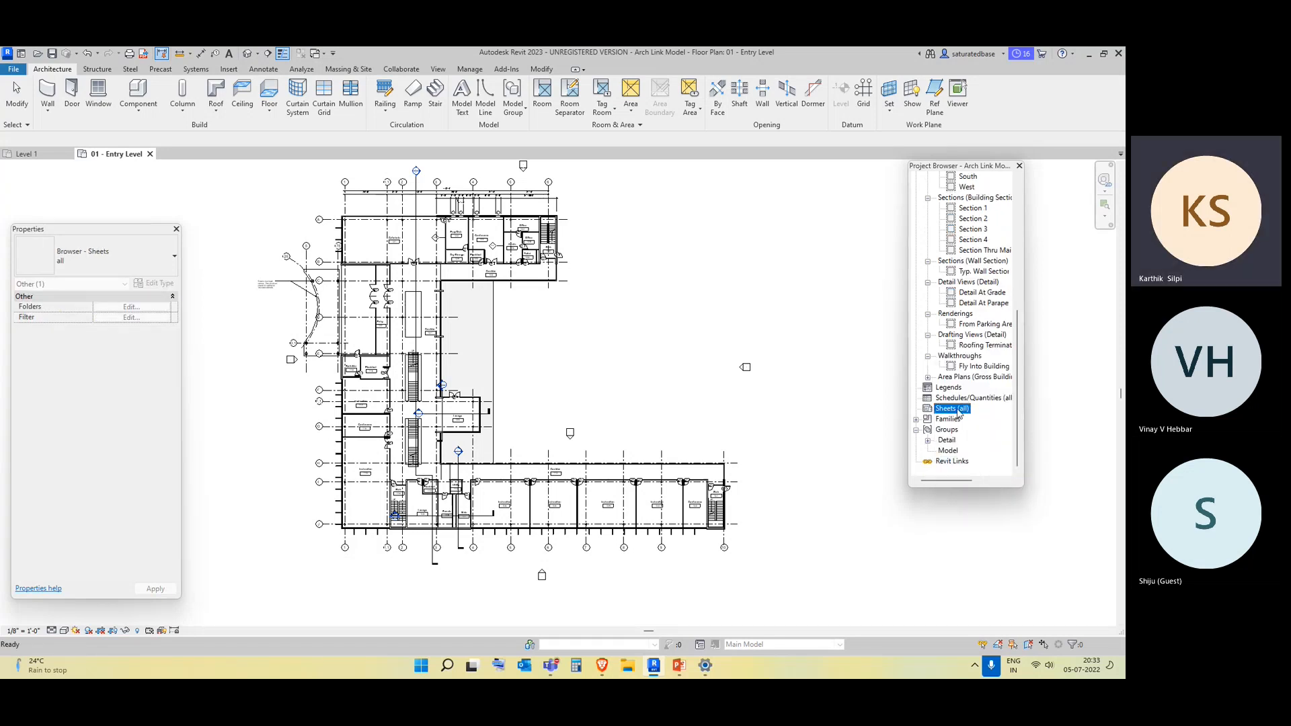
click(851, 449)
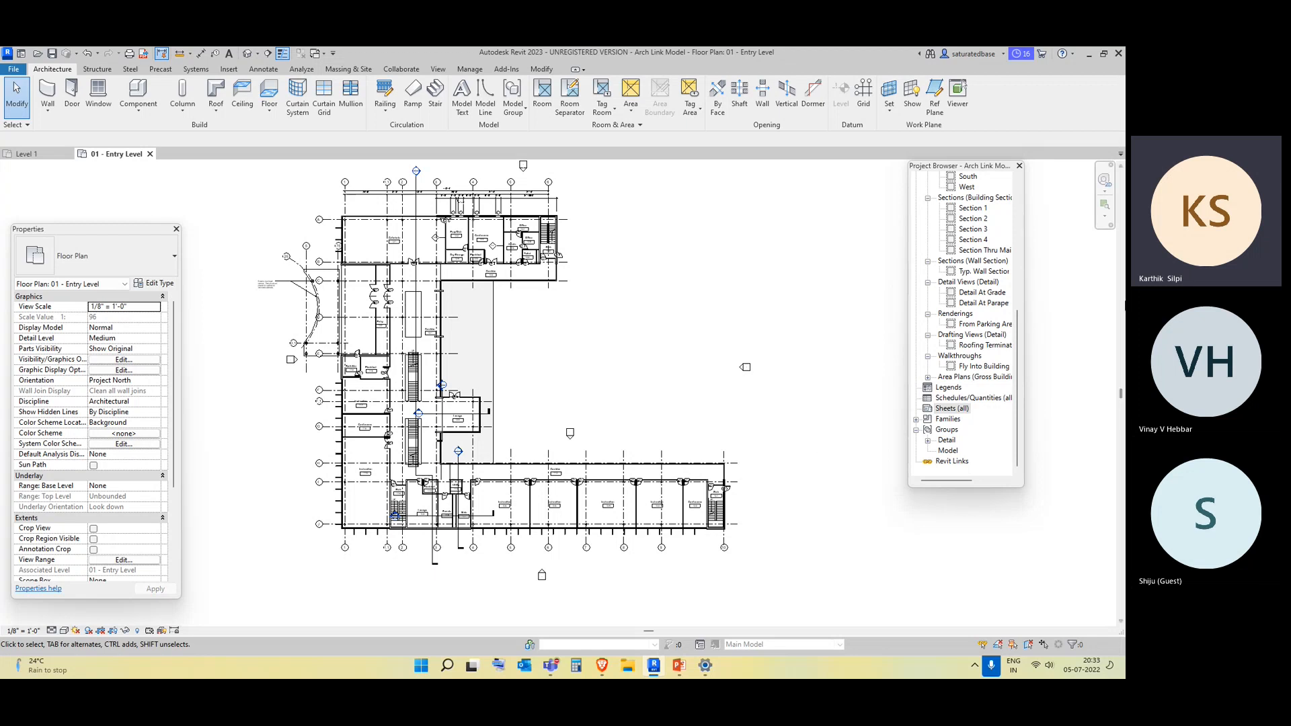
Start creating a new sheet in the emptied Sheets category
scroll(995, 222, up, 2)
scroll(989, 220, up, 2)
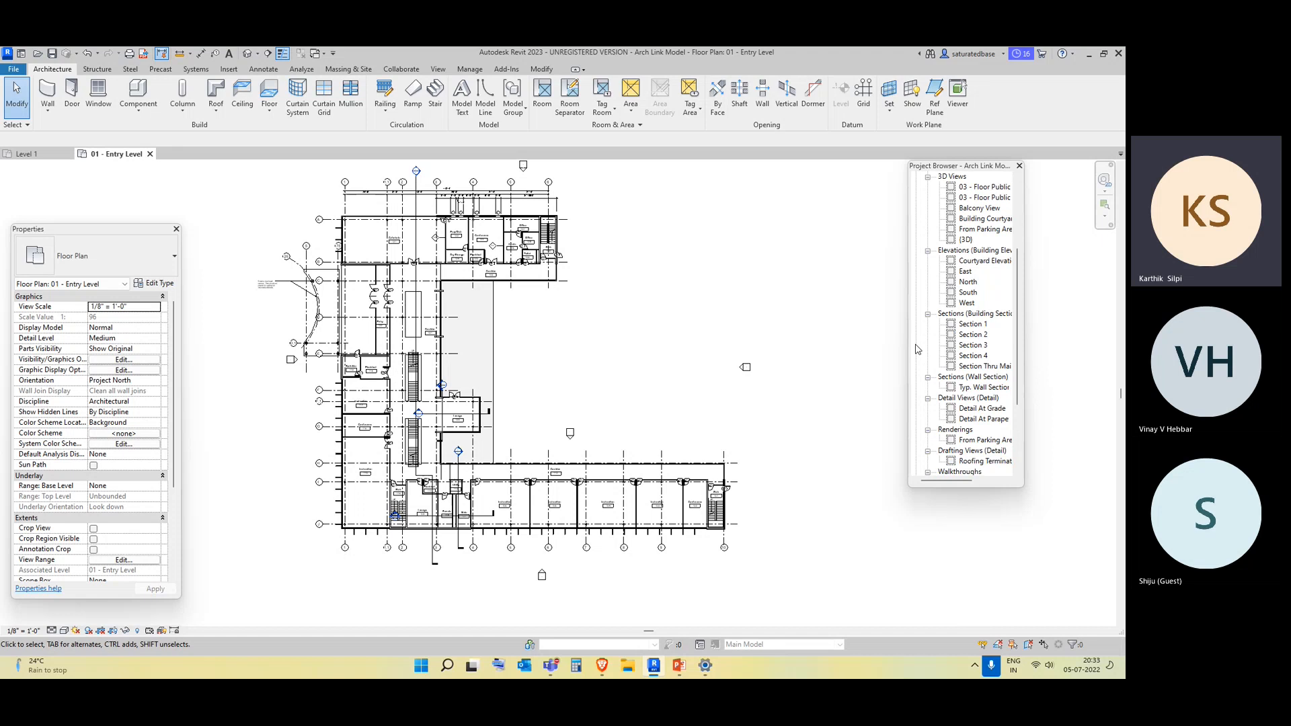
scroll(962, 376, down, 4)
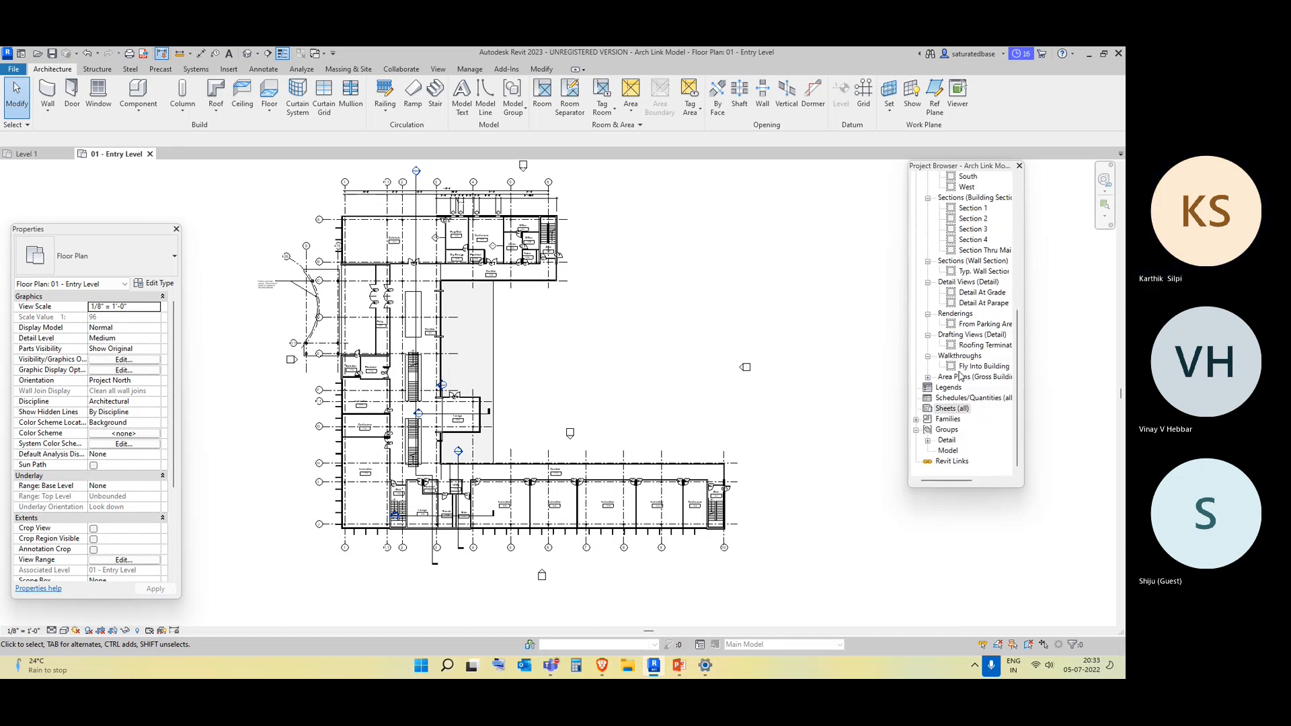
right_click(953, 409)
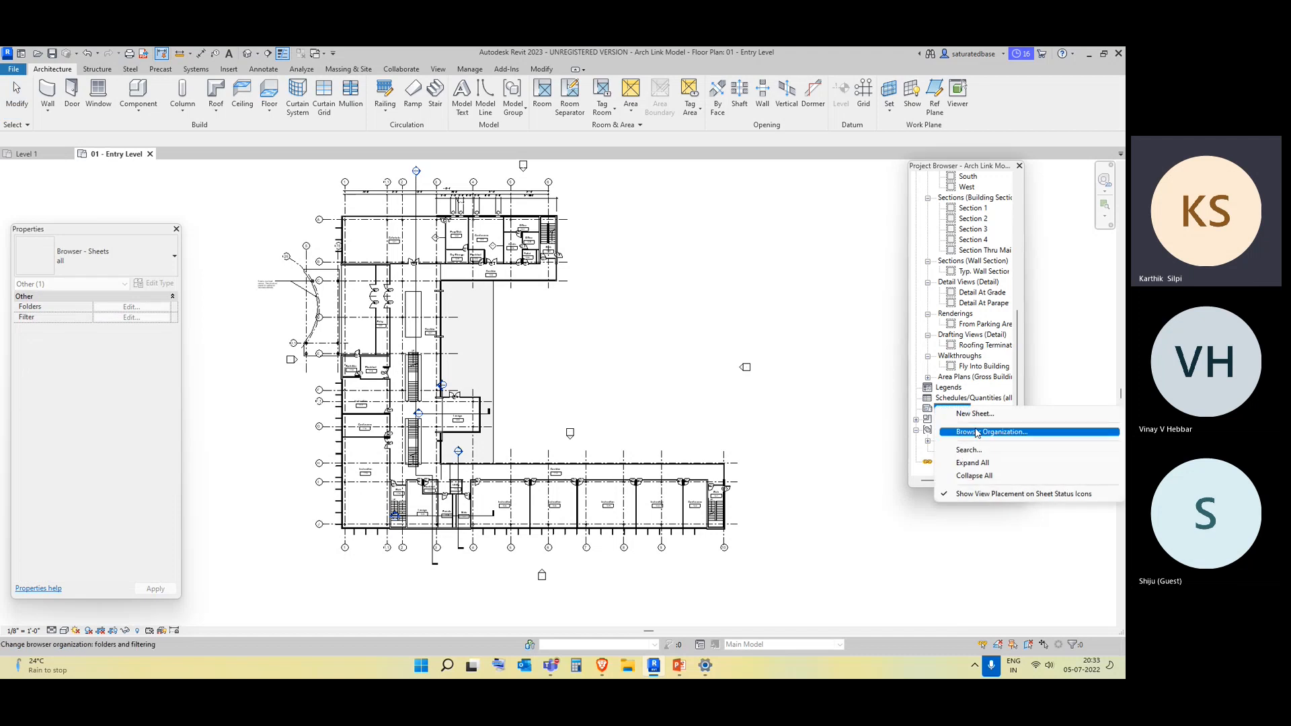
click(973, 414)
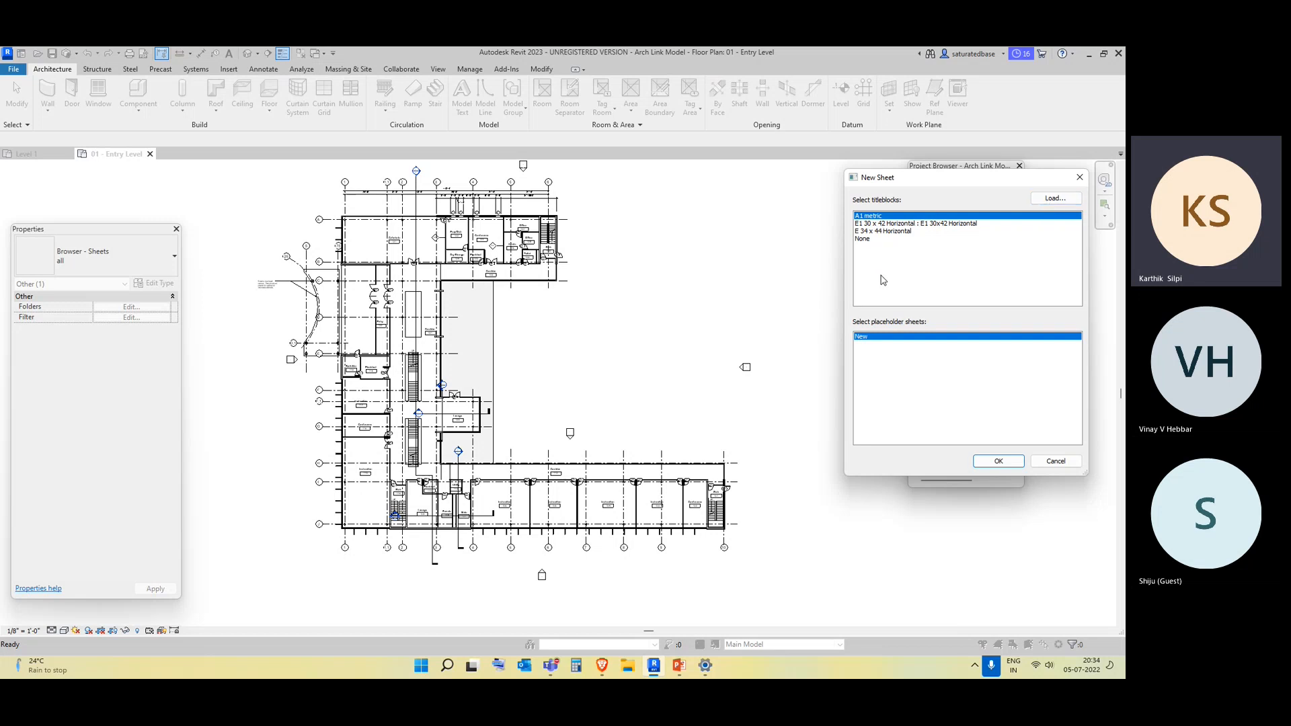
Load the Title_Blocks_A3_Metric family from the UK library's Titleblocks folder as a titleblock for the new sheet
click(1066, 201)
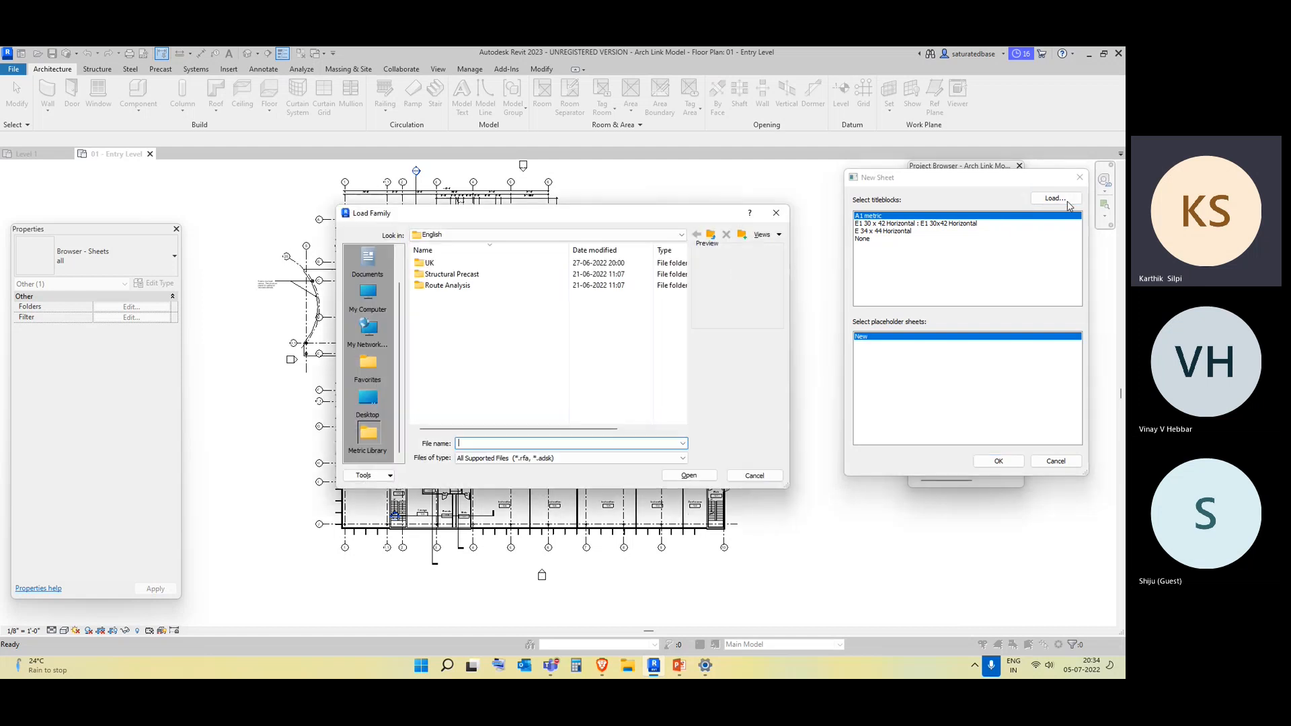
click(474, 264)
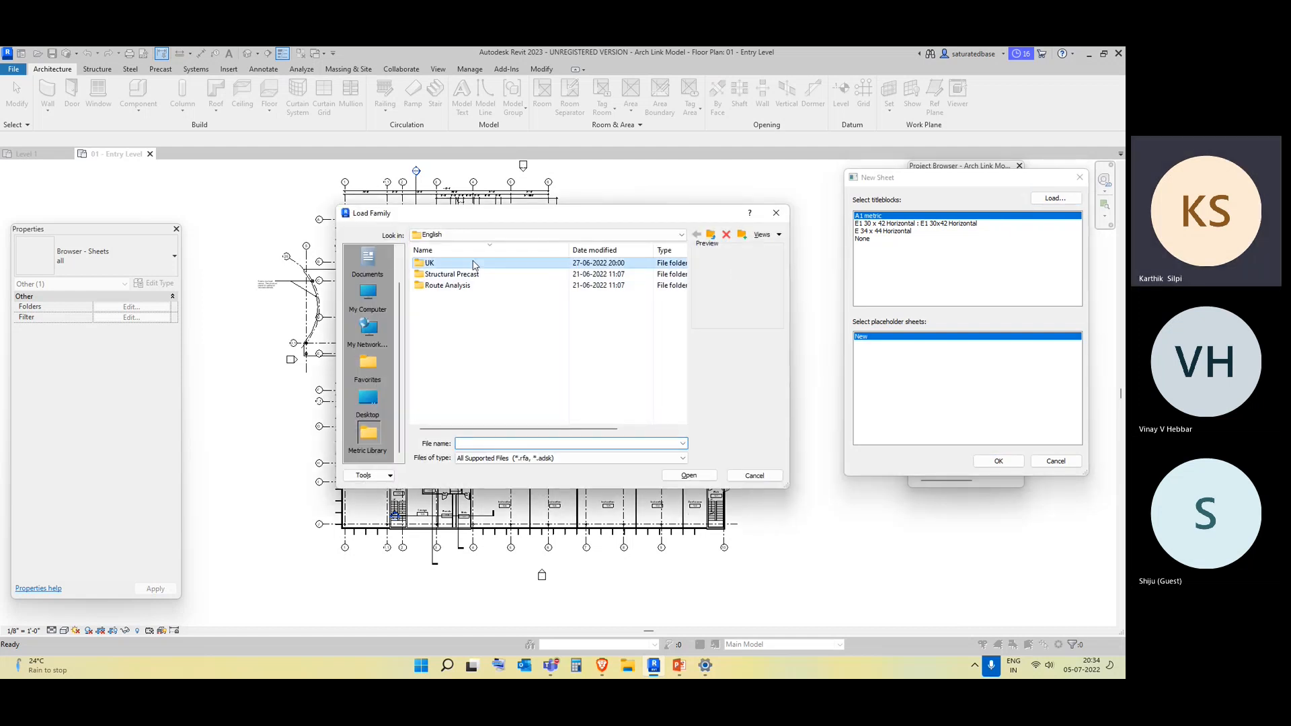
double_click(474, 264)
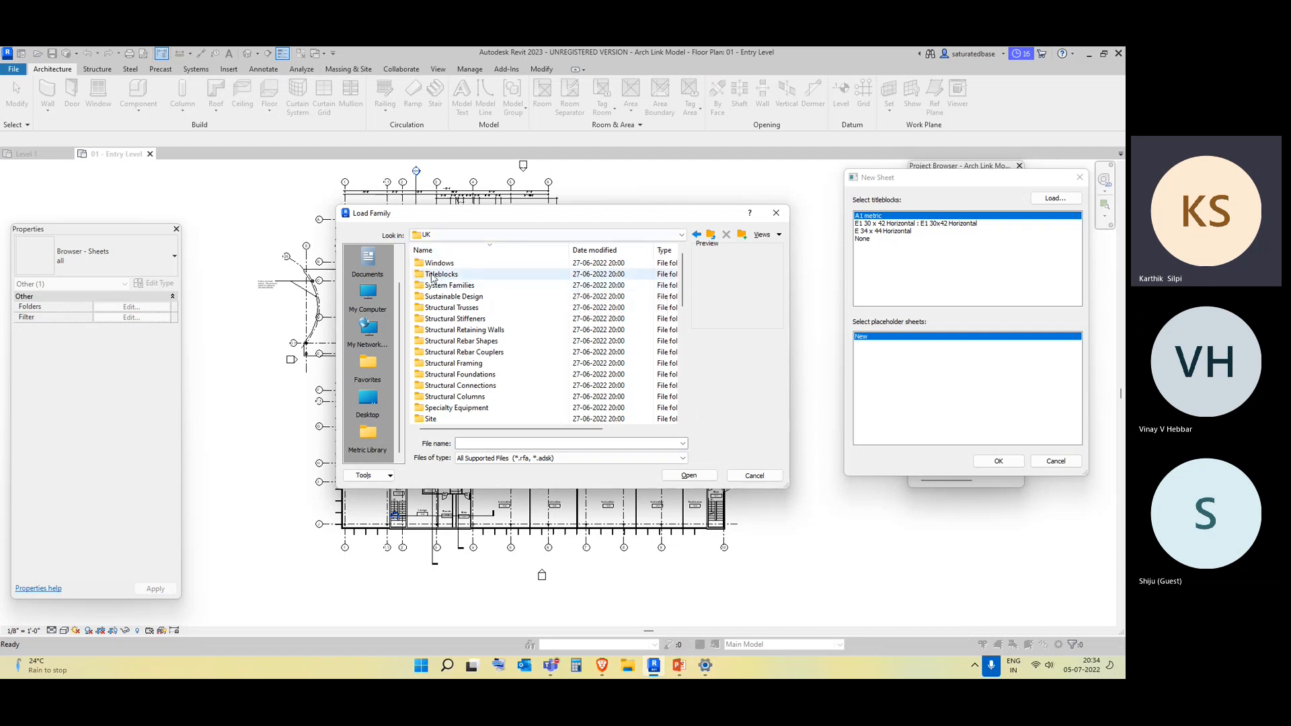
double_click(458, 276)
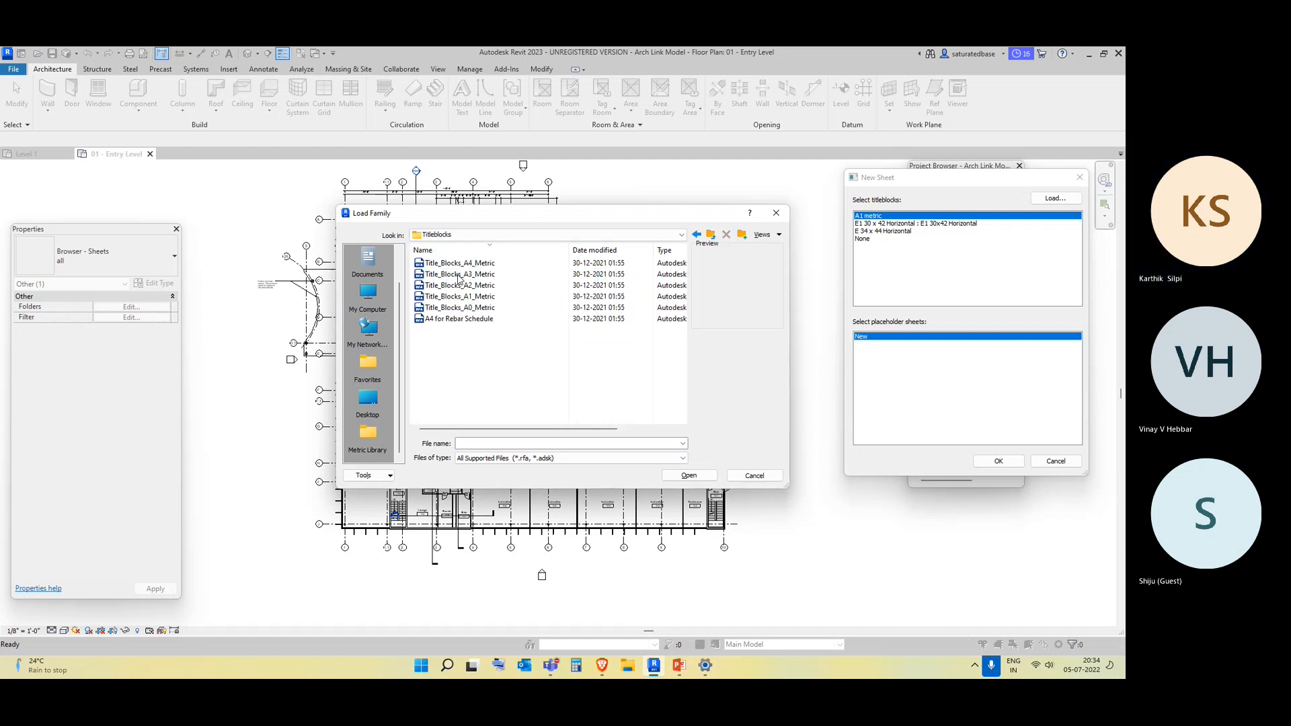
click(505, 398)
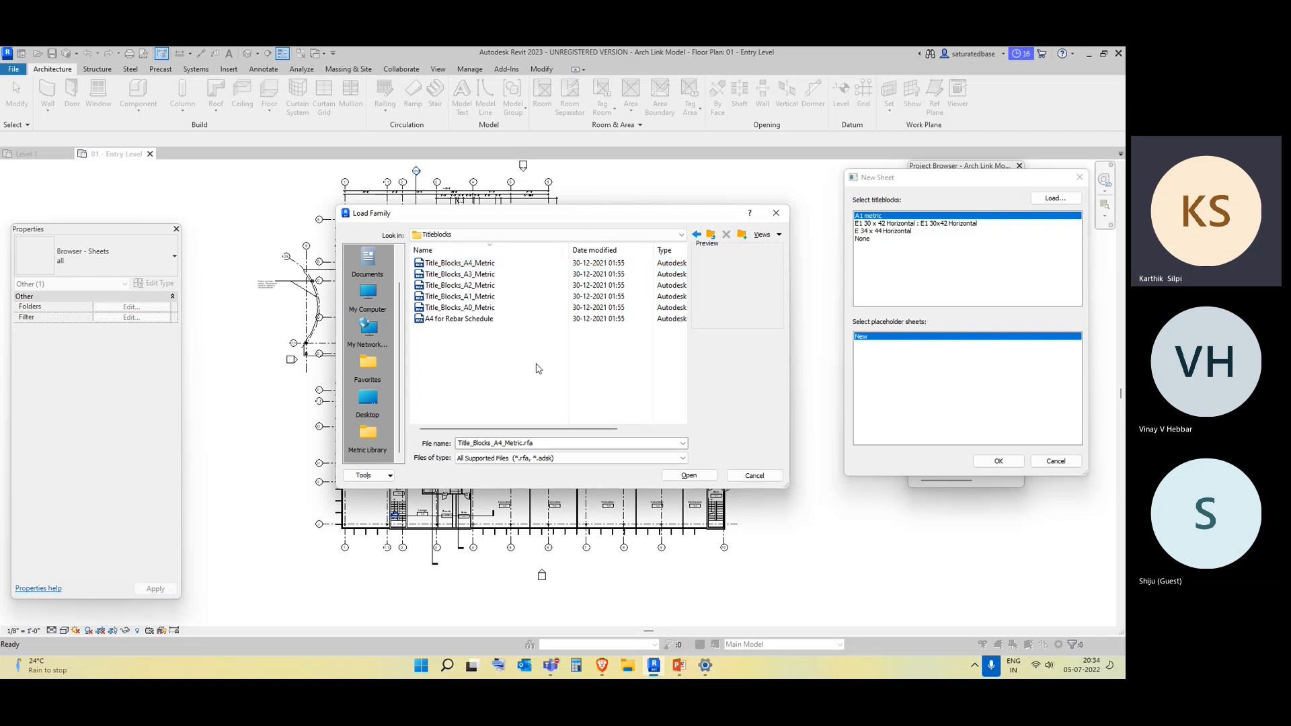
click(522, 275)
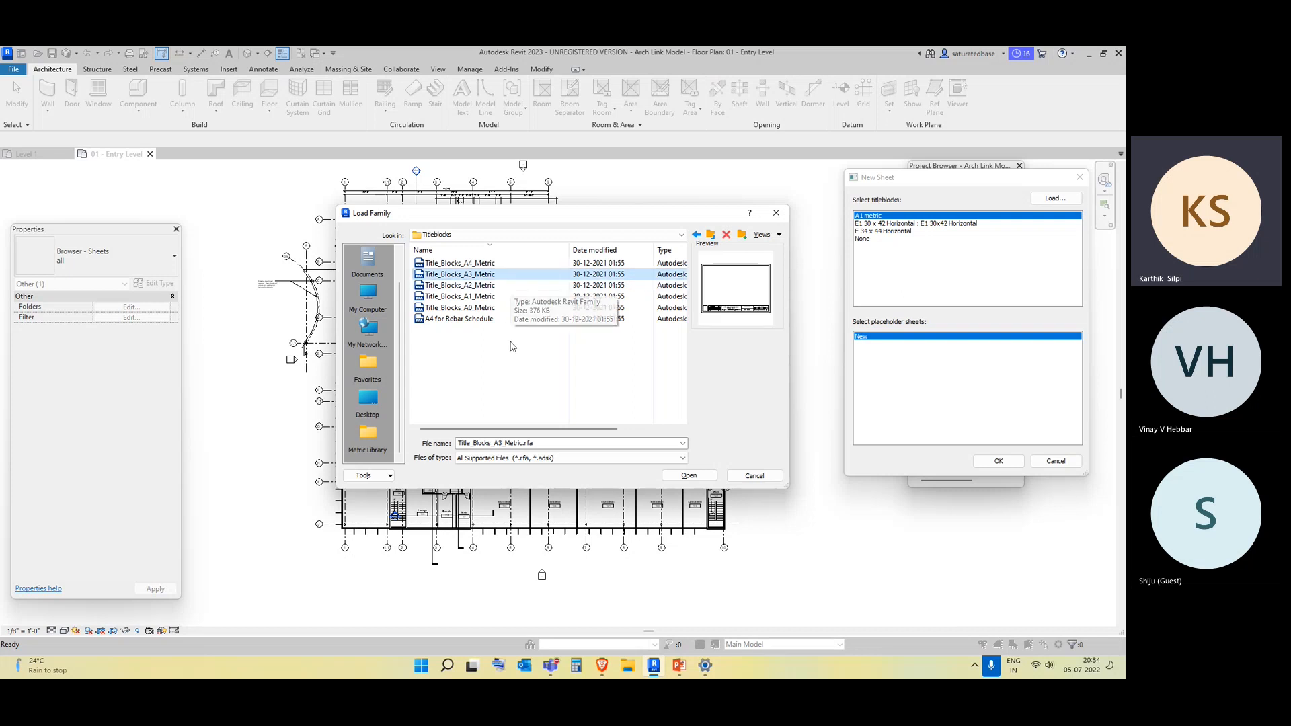
click(496, 286)
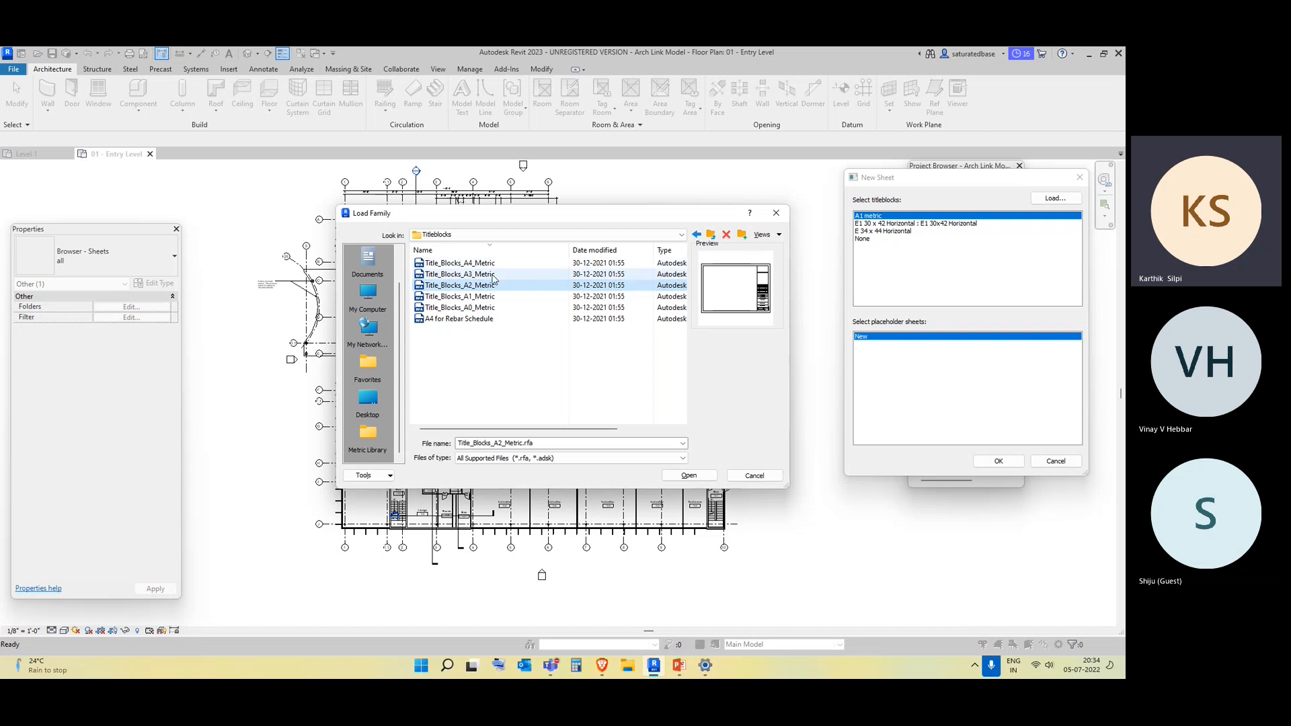
click(493, 276)
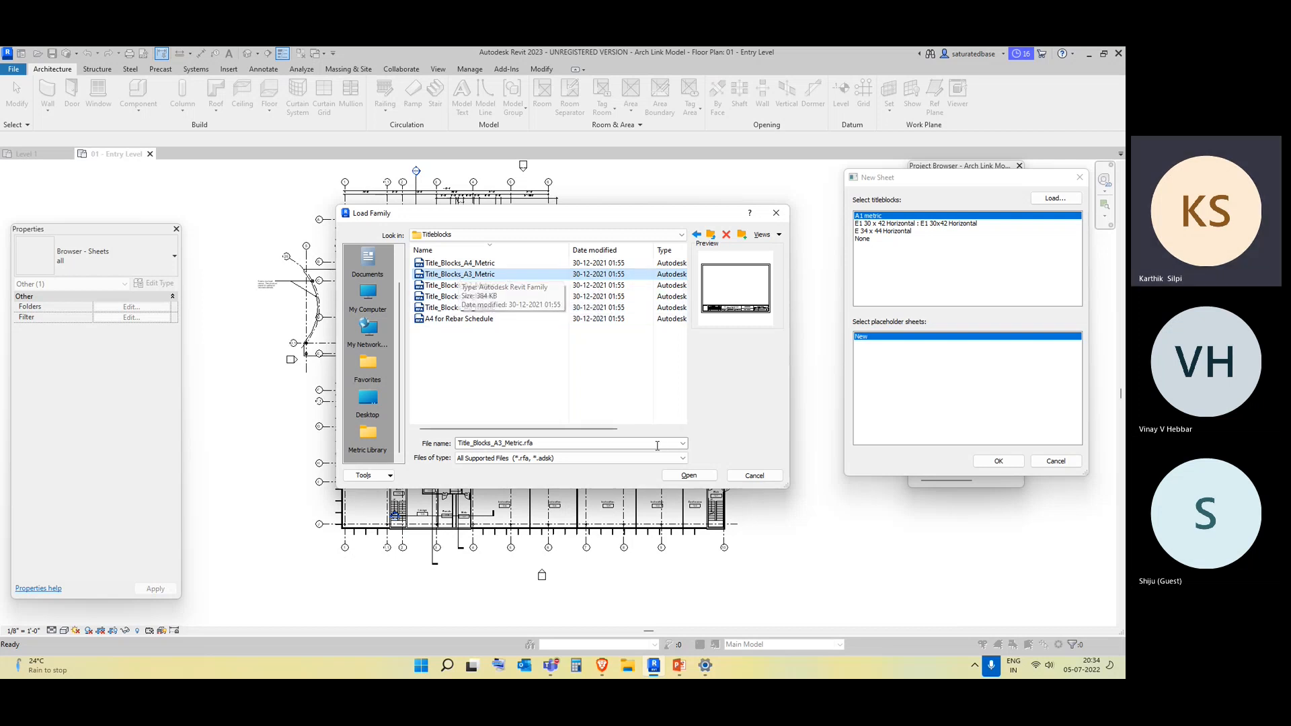
click(684, 475)
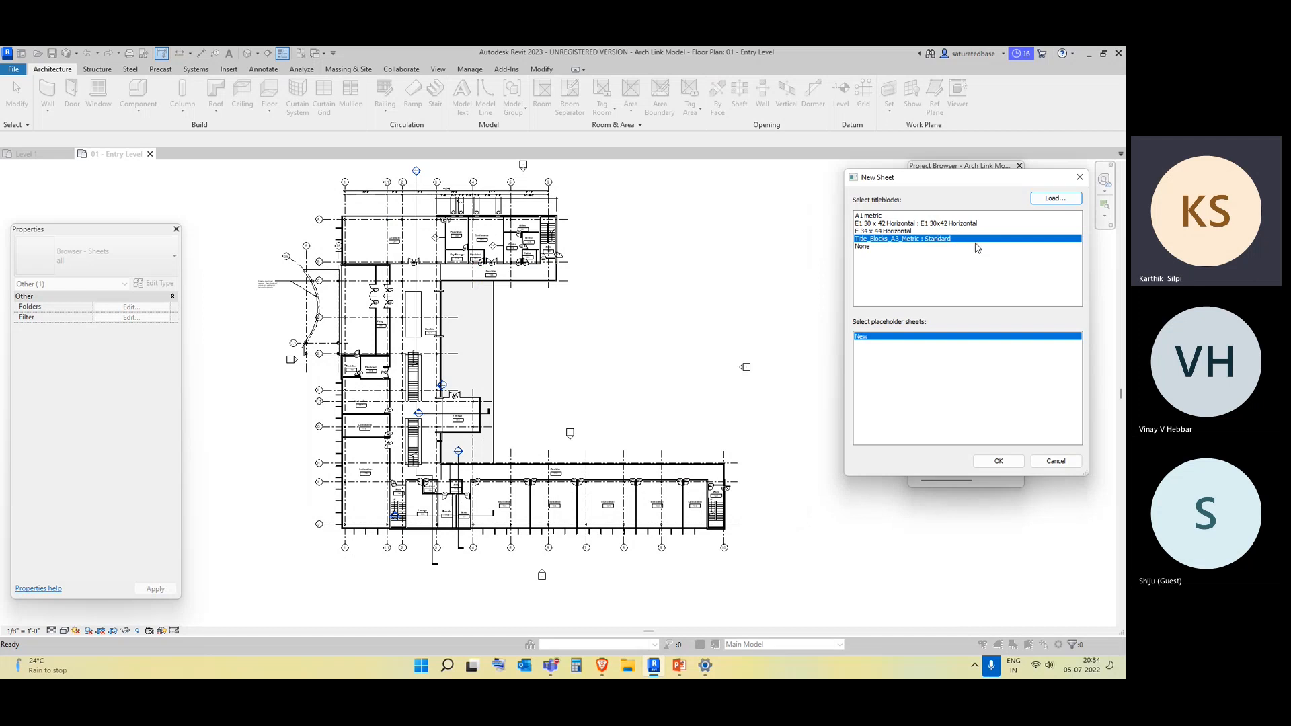
Create the new sheet with the Title_Blocks_A3_Metric : Standard titleblock and select it among the project's sheets
click(998, 462)
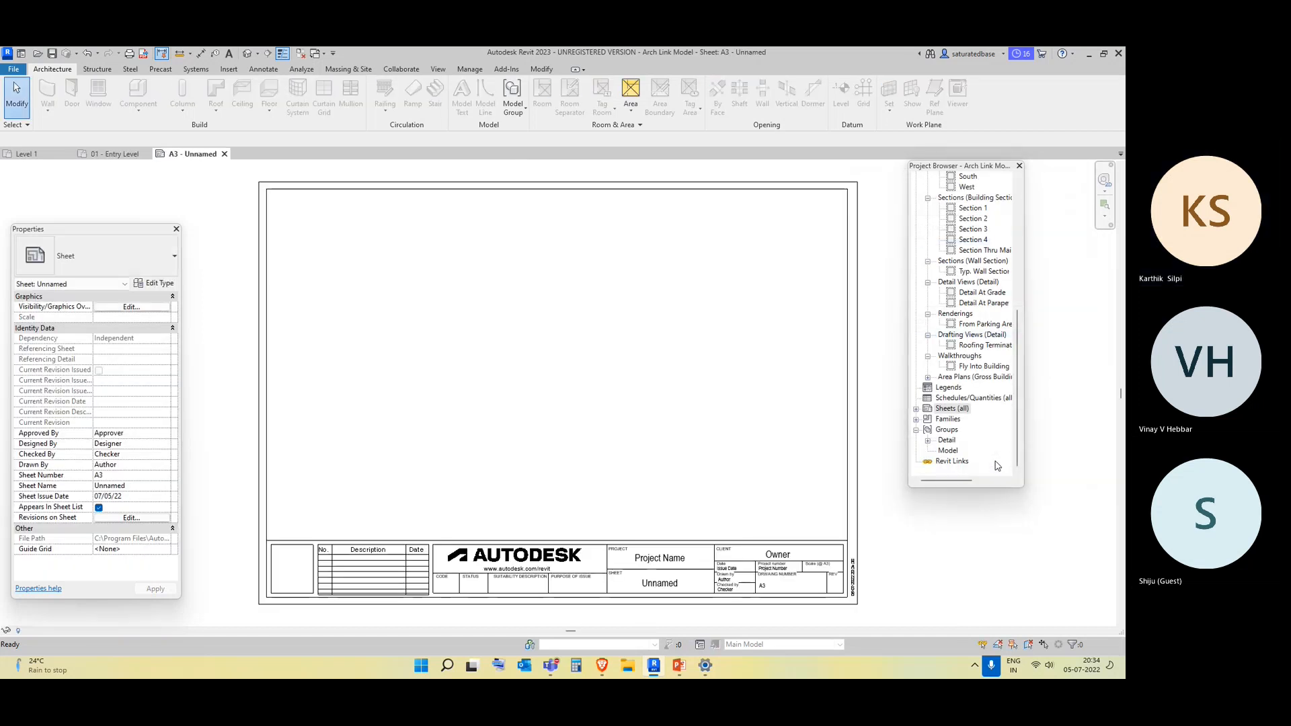
scroll(222, 208, down, 3)
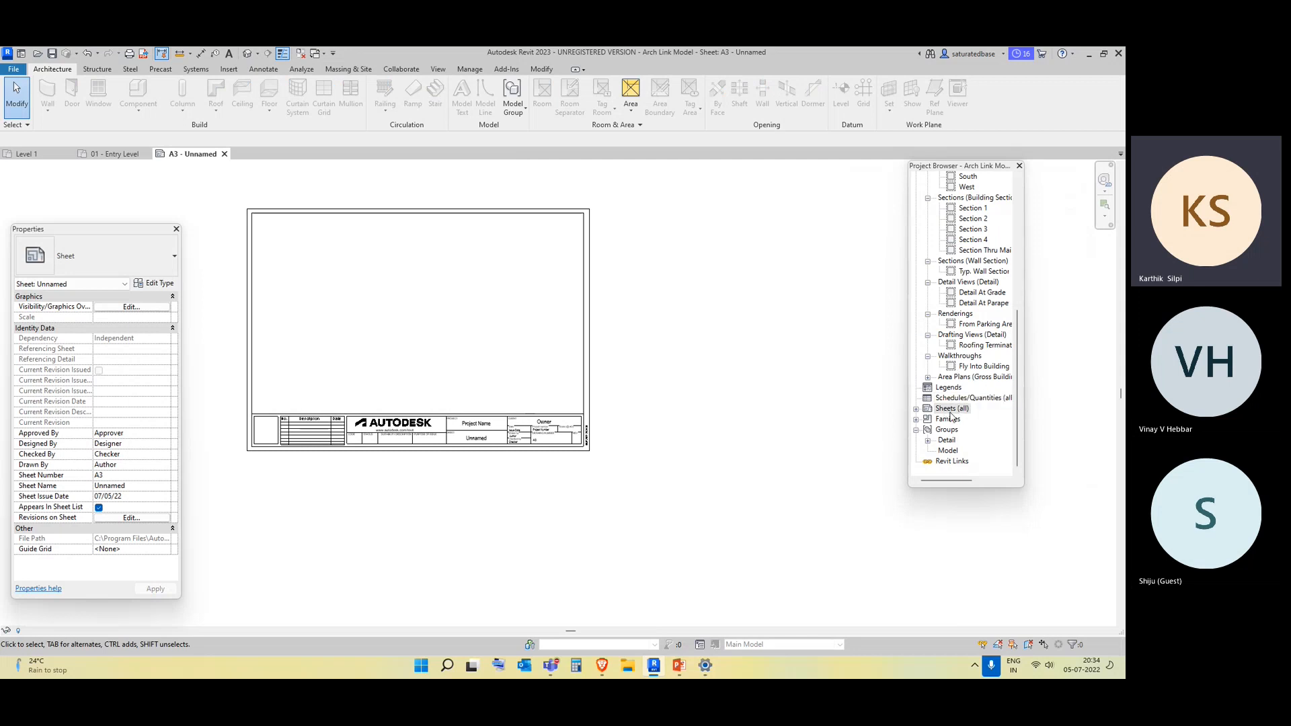
click(916, 408)
click(962, 419)
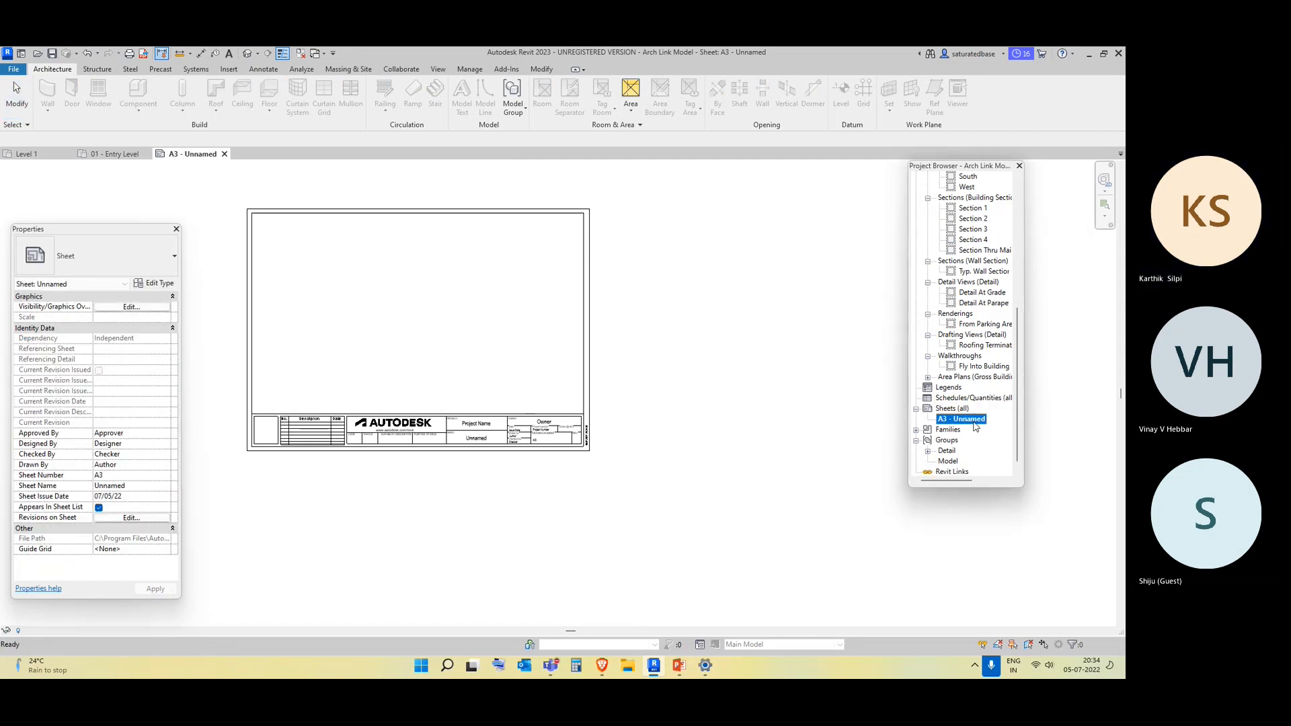
Open the sheet's Title_Blocks_A3_Metric titleblock family for editing
click(483, 436)
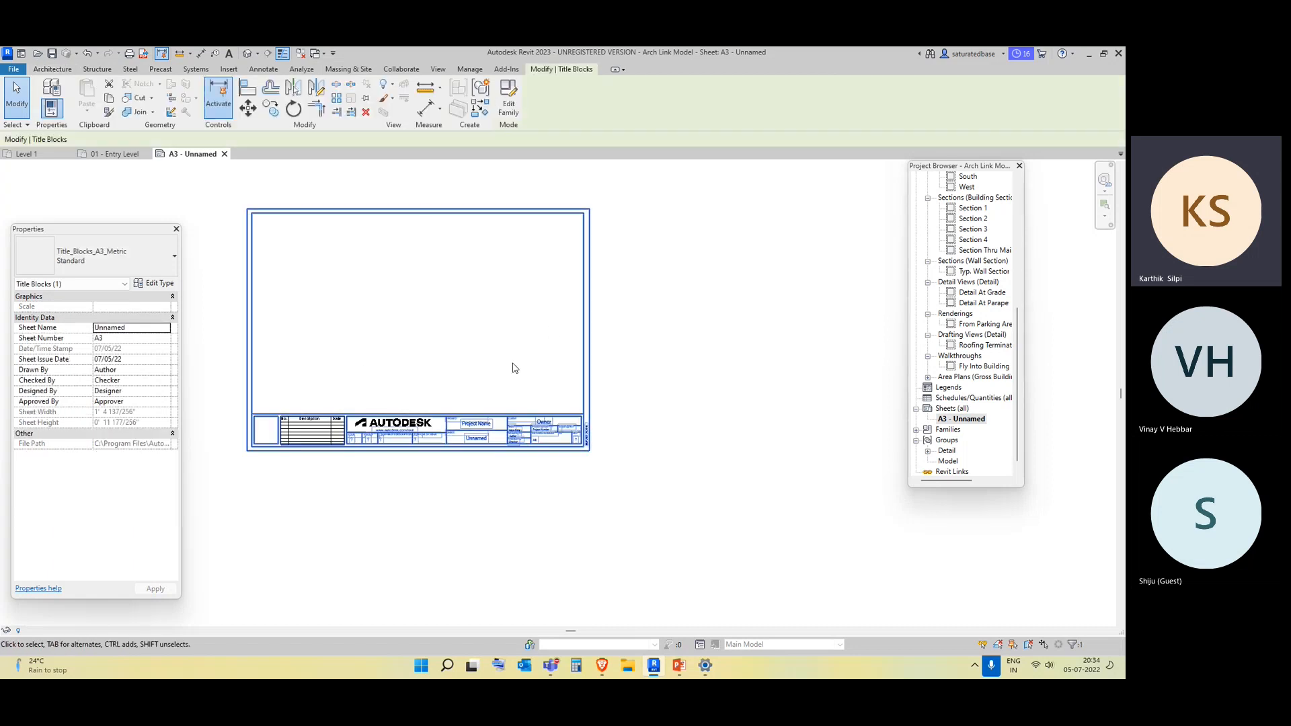
click(509, 102)
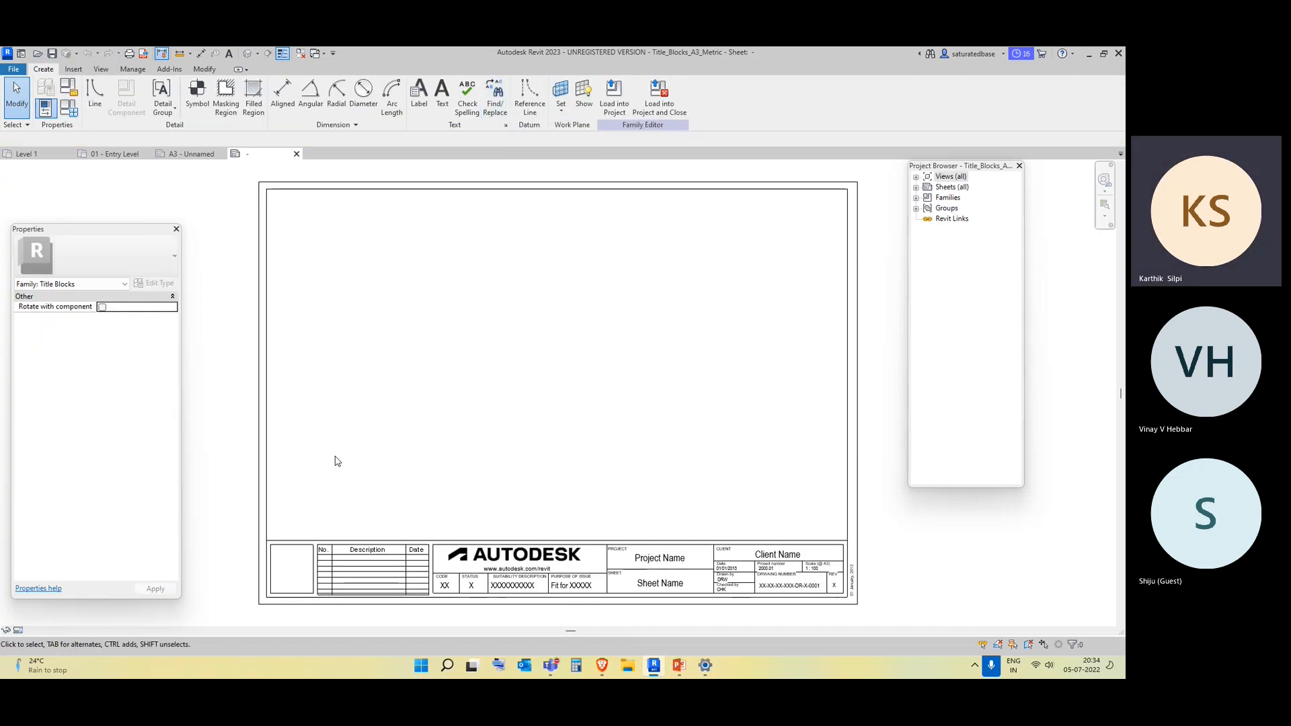
click(435, 195)
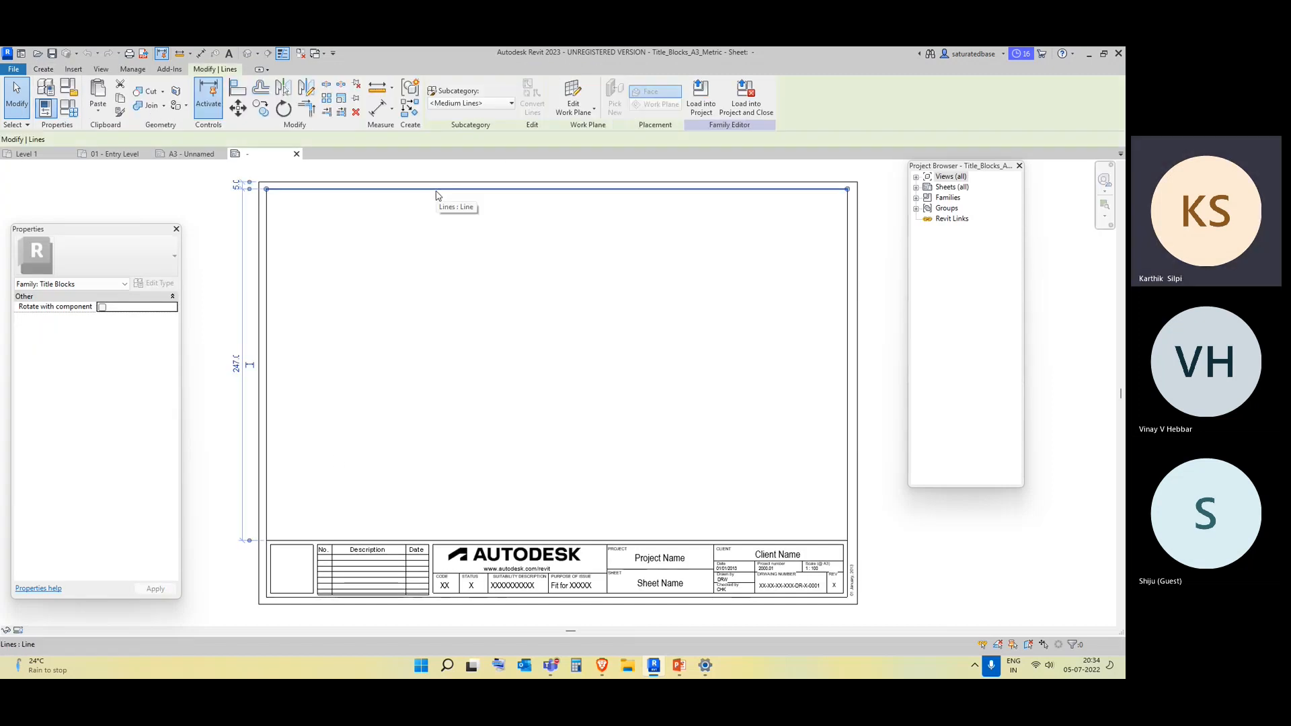
click(593, 417)
Draw a vertical Title Blocks line near the drawing area's right side, from the upper border down to the title strip
click(43, 69)
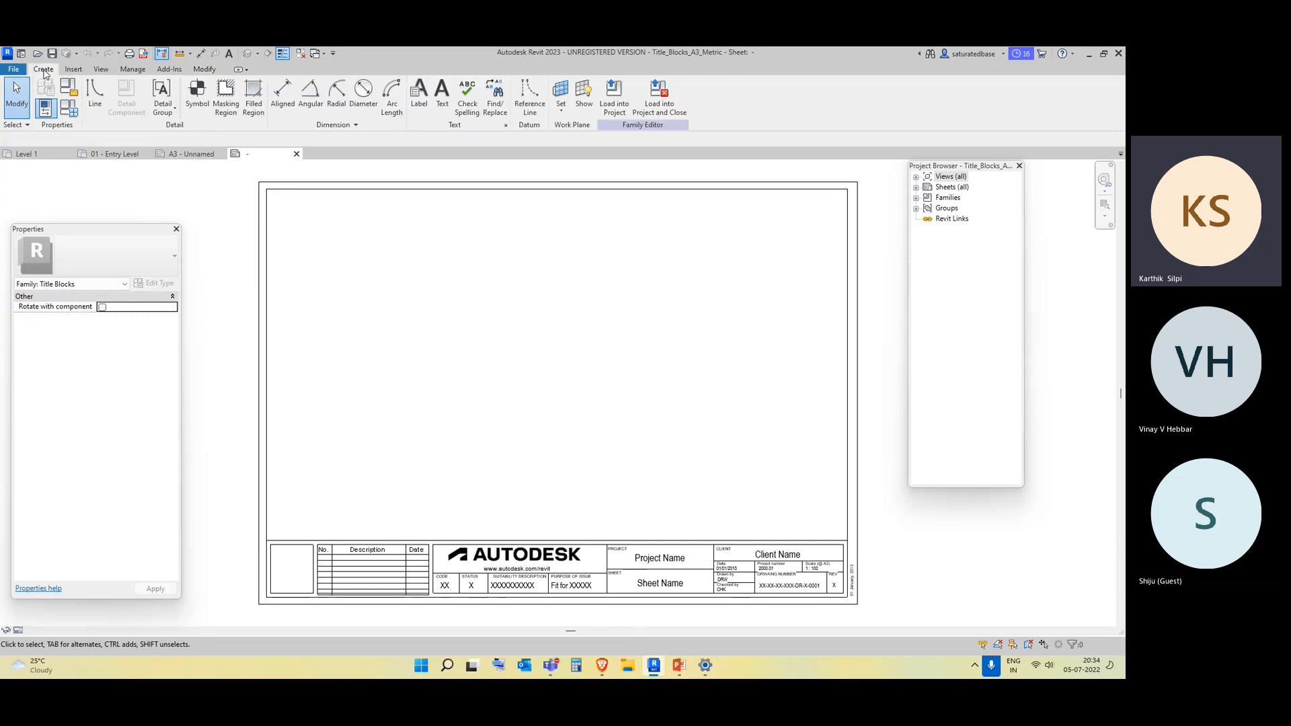
key(l)
key(i)
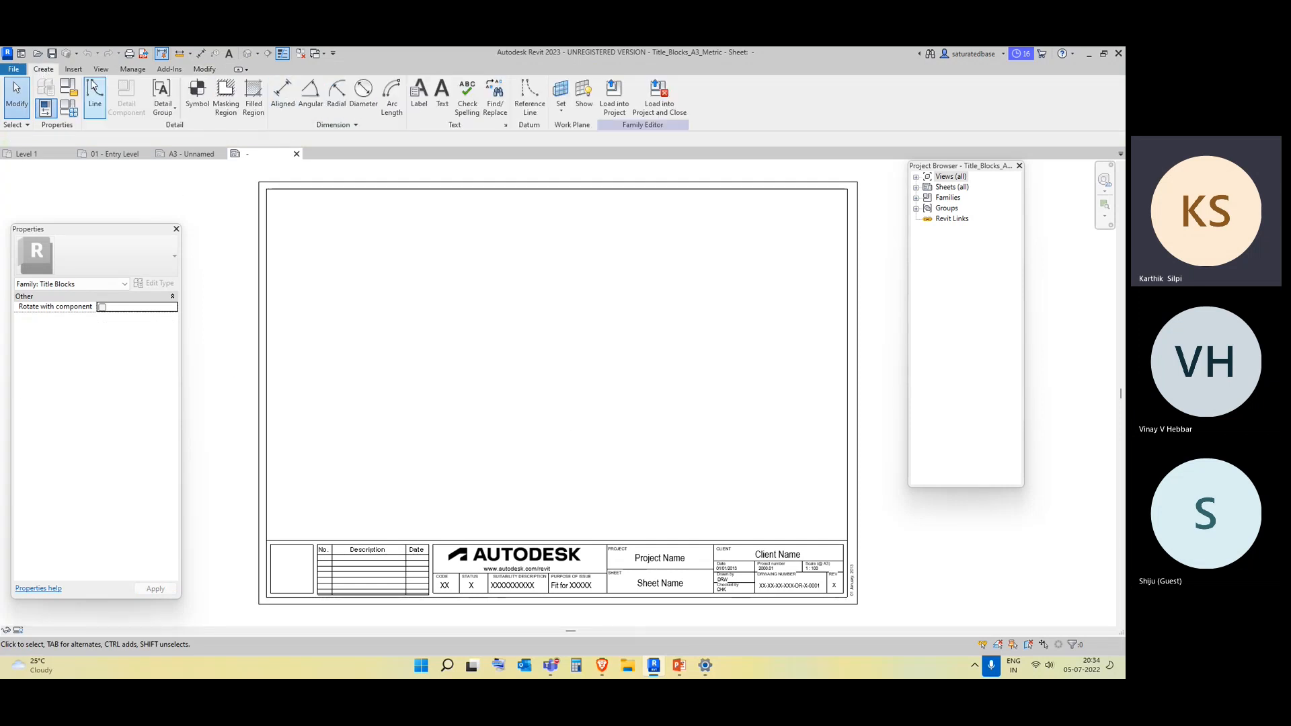
click(747, 189)
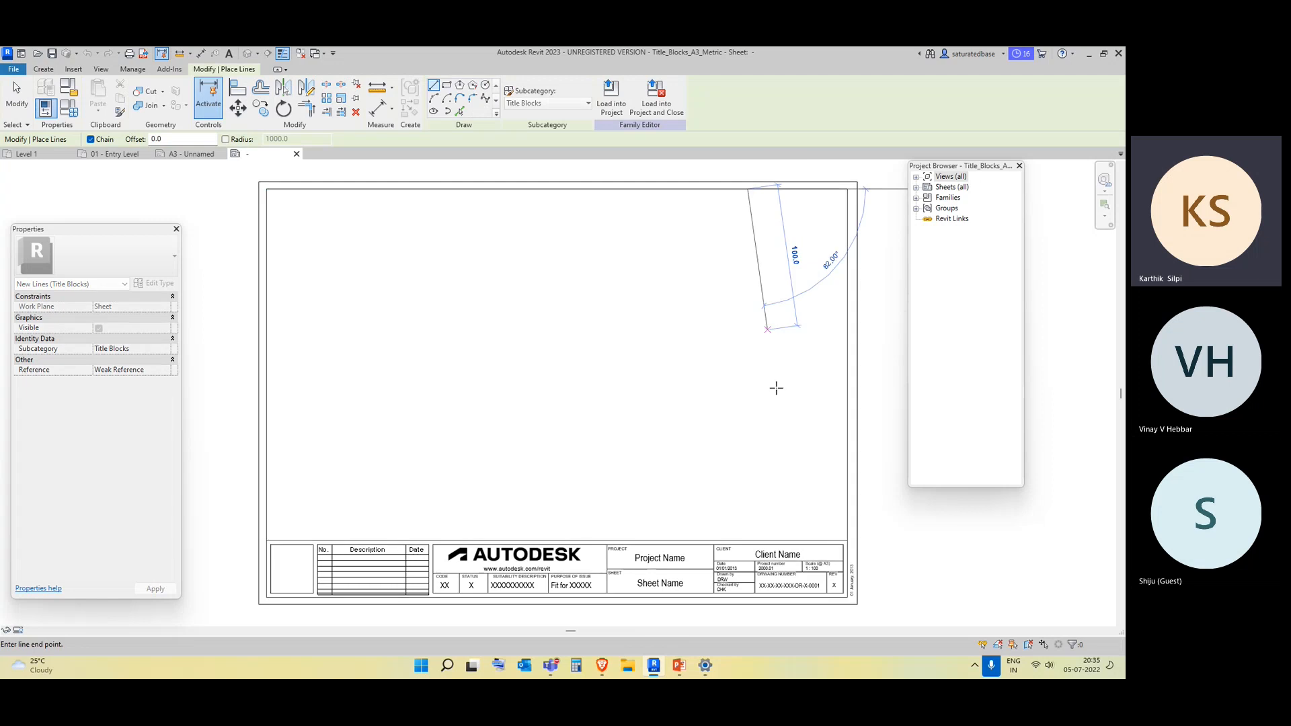
click(754, 540)
key(Escape)
key(Escape)
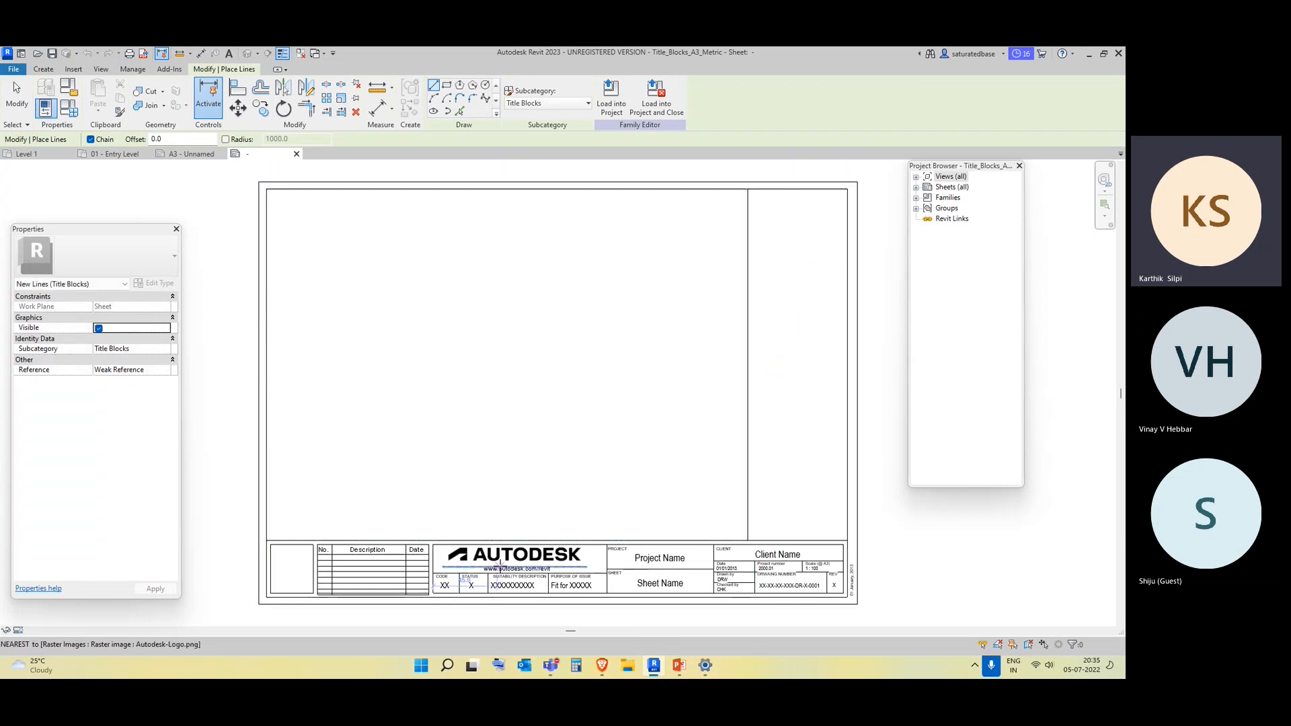
Delete the Autodesk logo image and the website text beneath it from the title strip
click(508, 555)
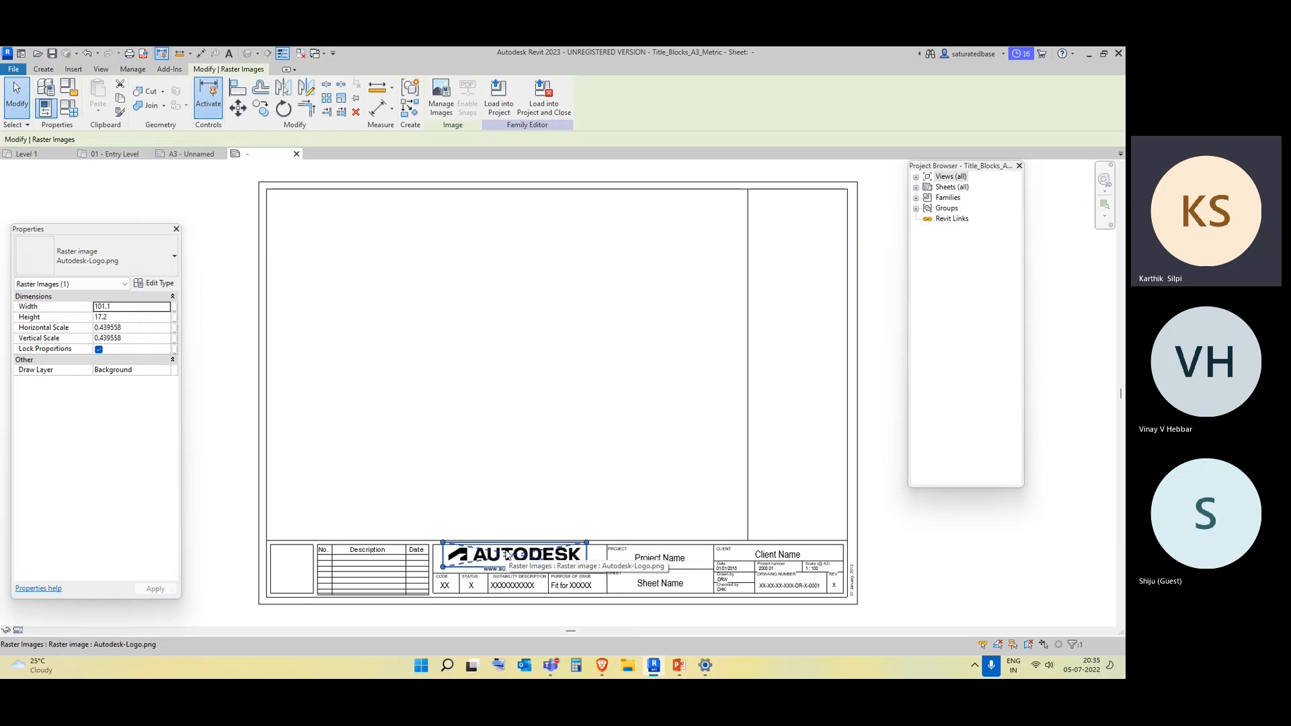
key(Delete)
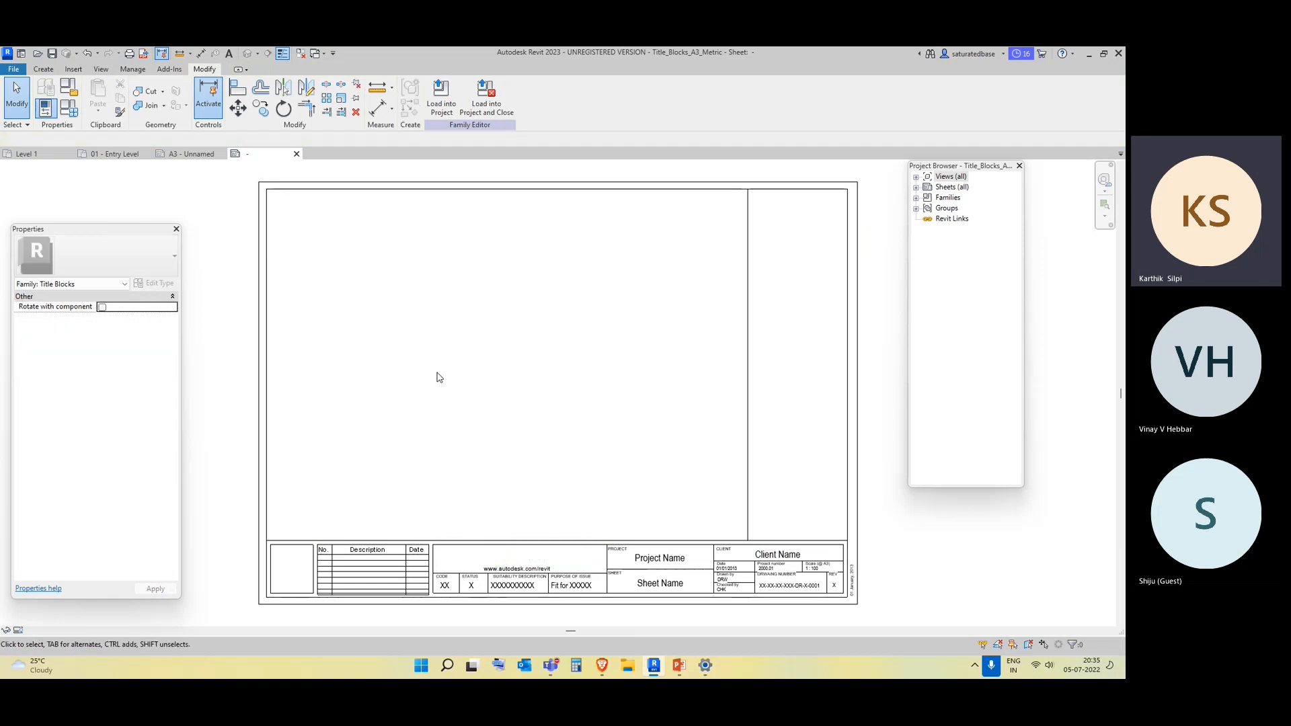
click(504, 568)
key(Delete)
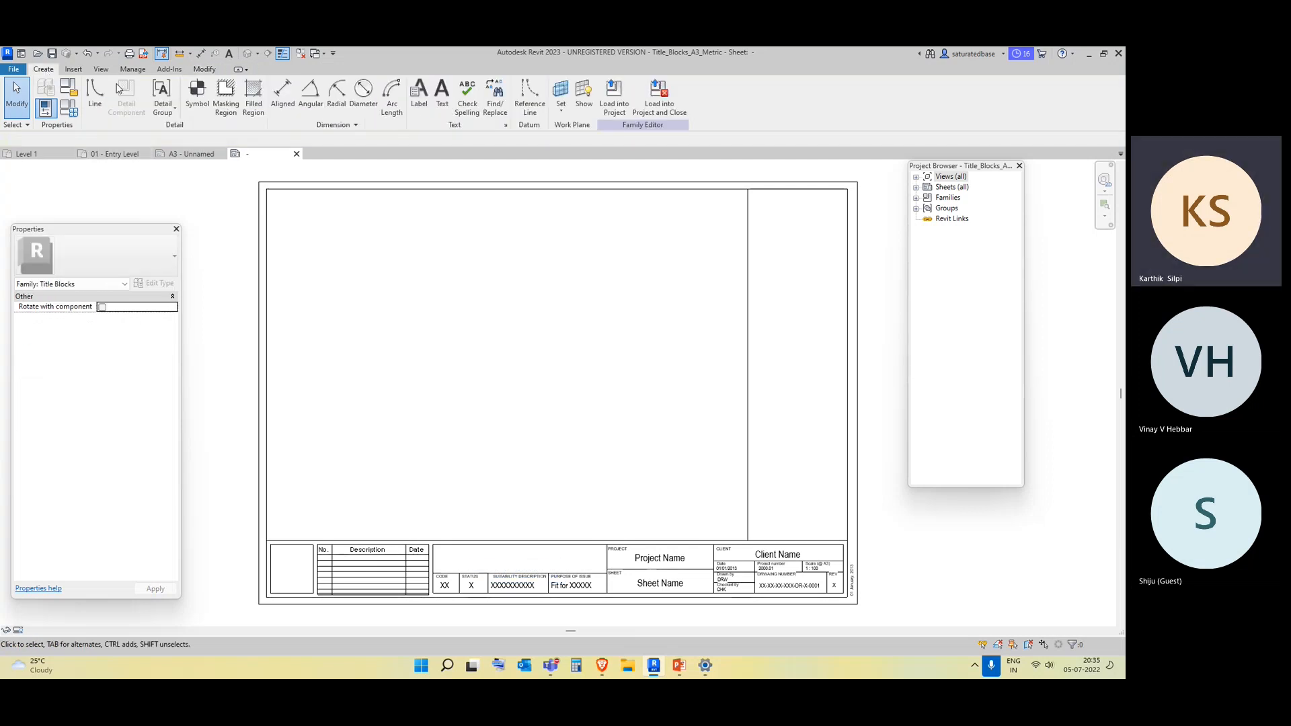
Delete the vertical line that divides the titleblock's drawing area
click(75, 70)
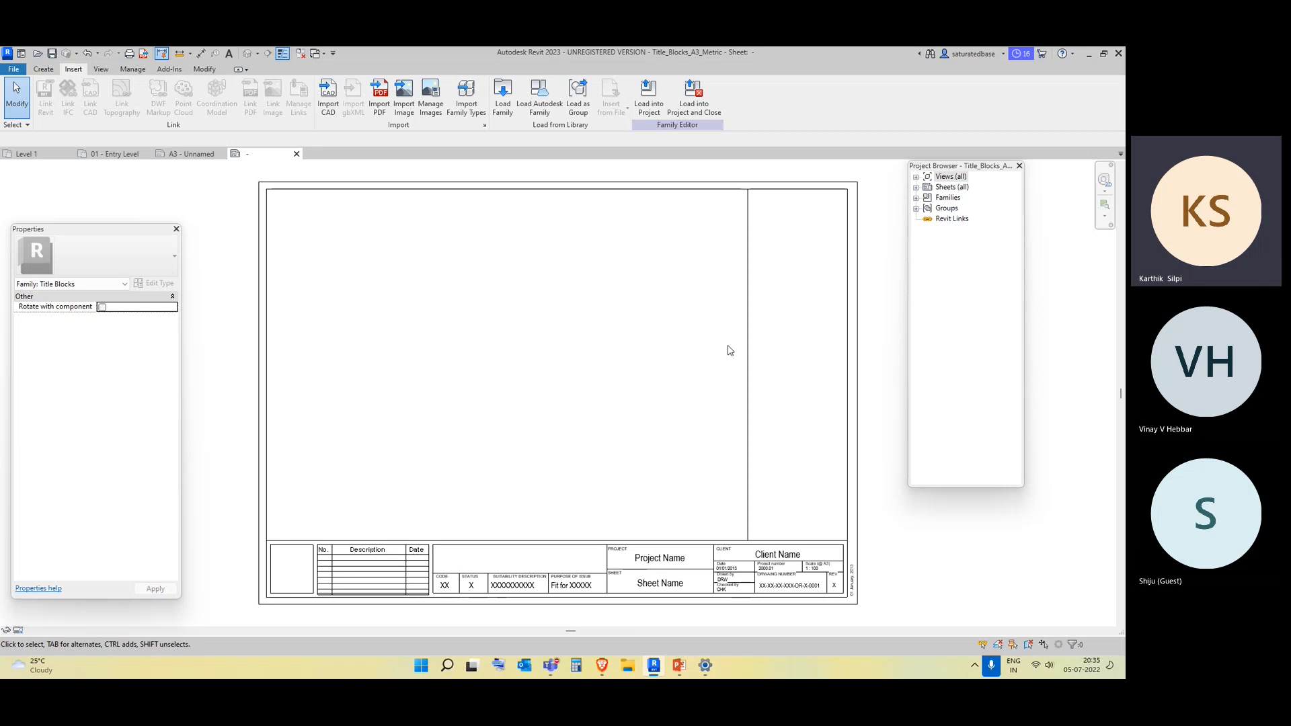
click(751, 359)
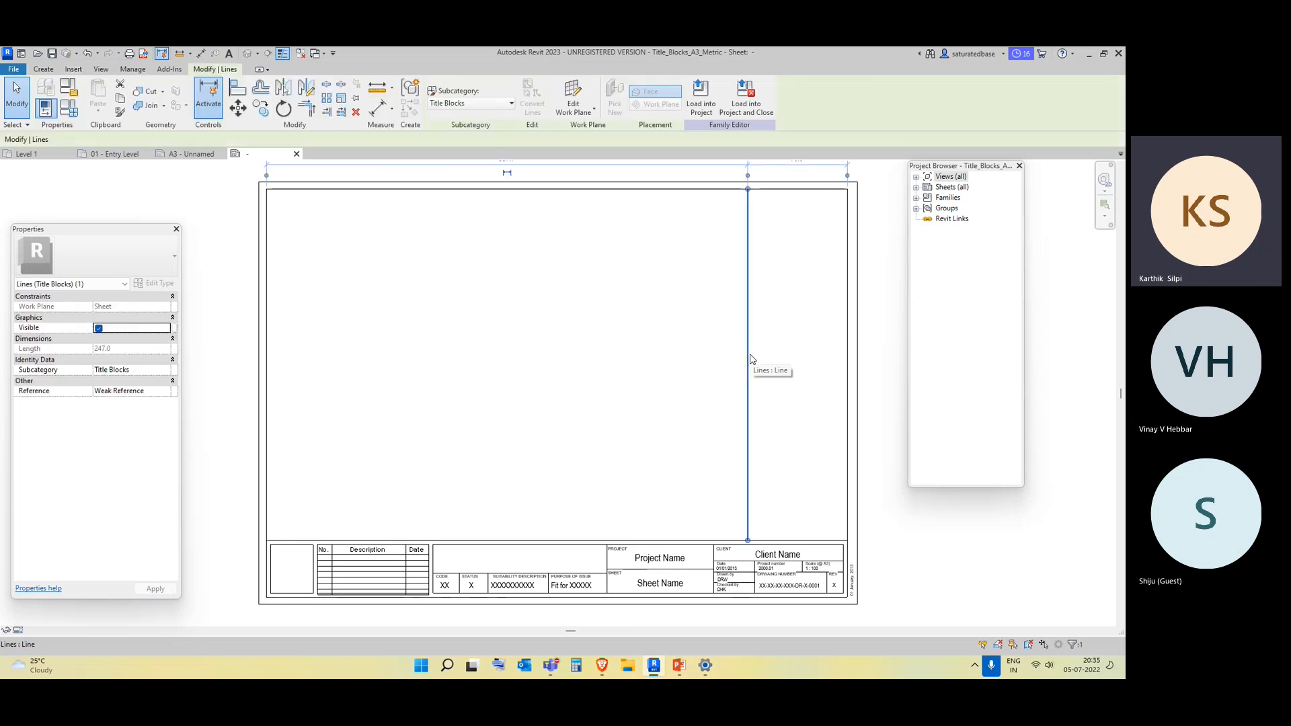
key(Delete)
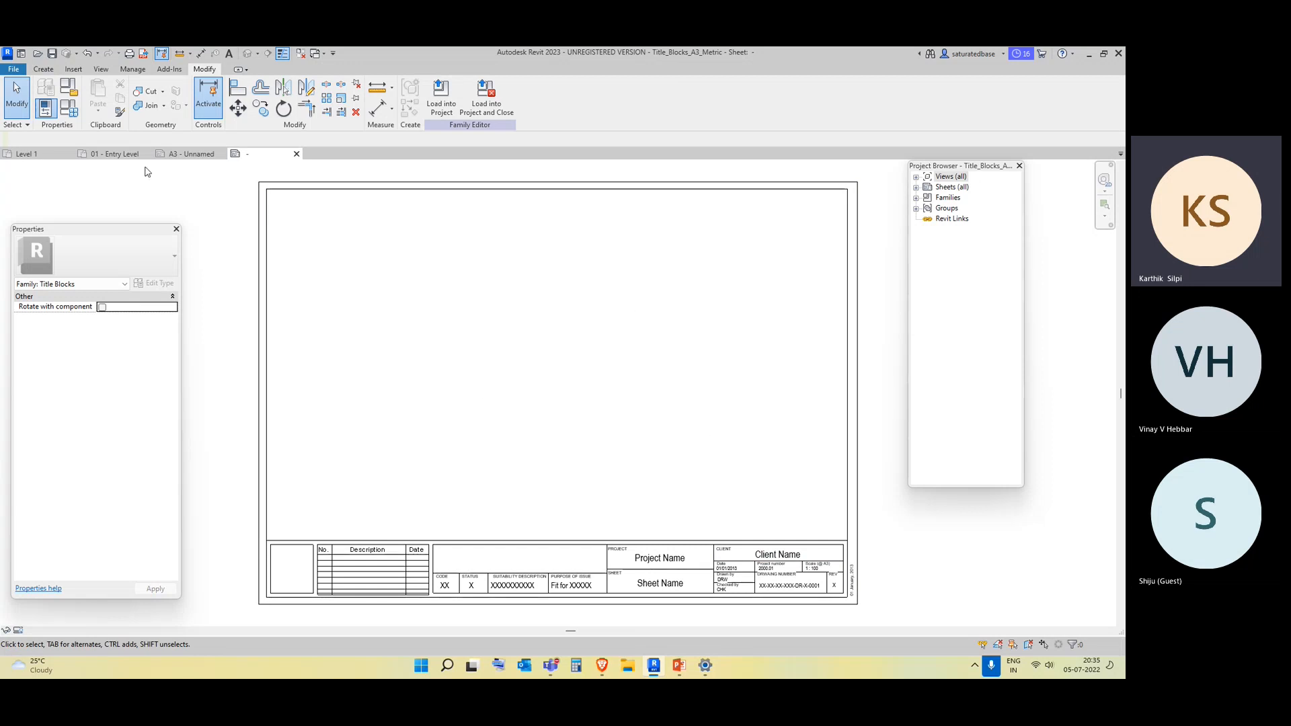
click(14, 70)
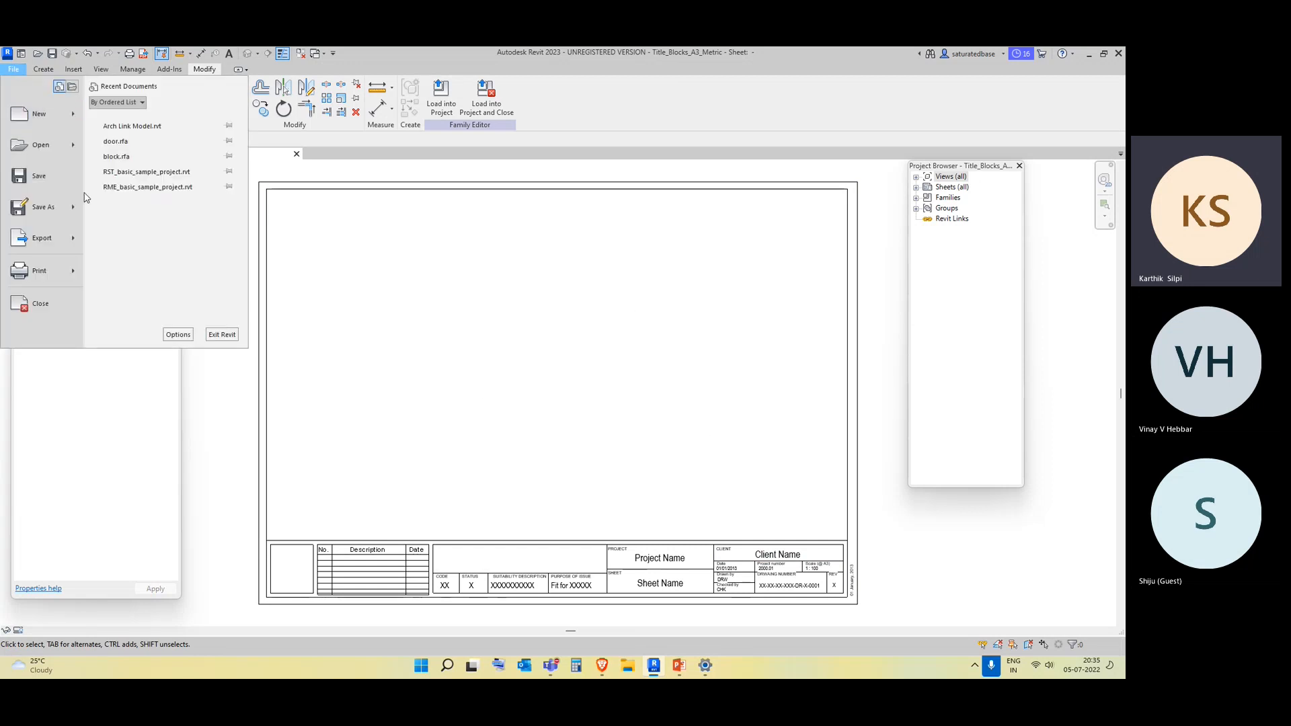
mouse_move(76, 208)
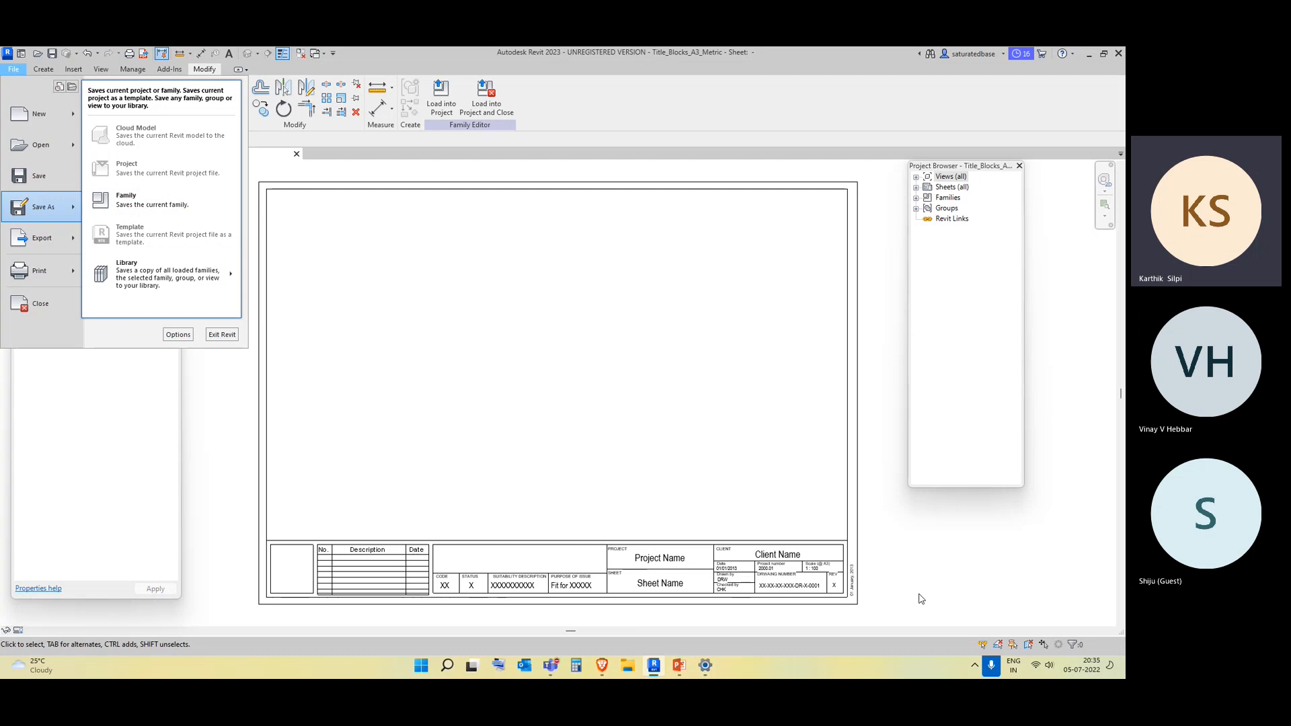
click(836, 427)
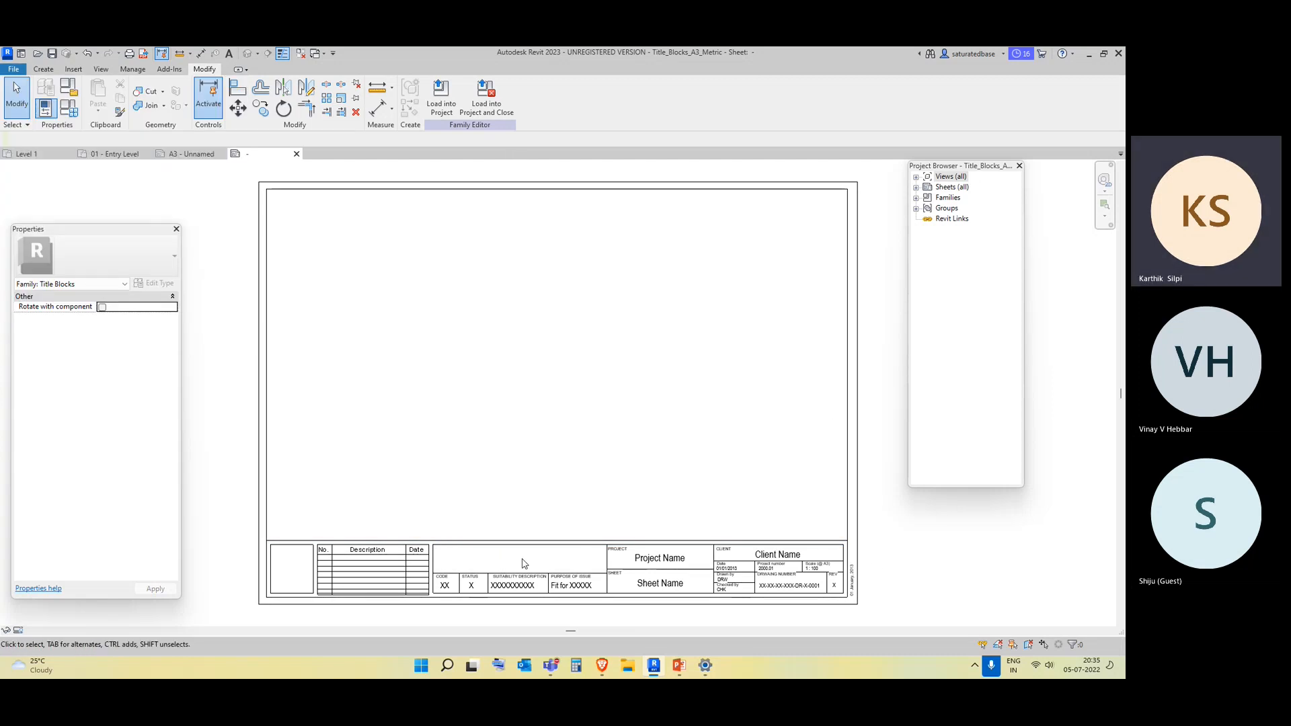
click(14, 69)
mouse_move(43, 206)
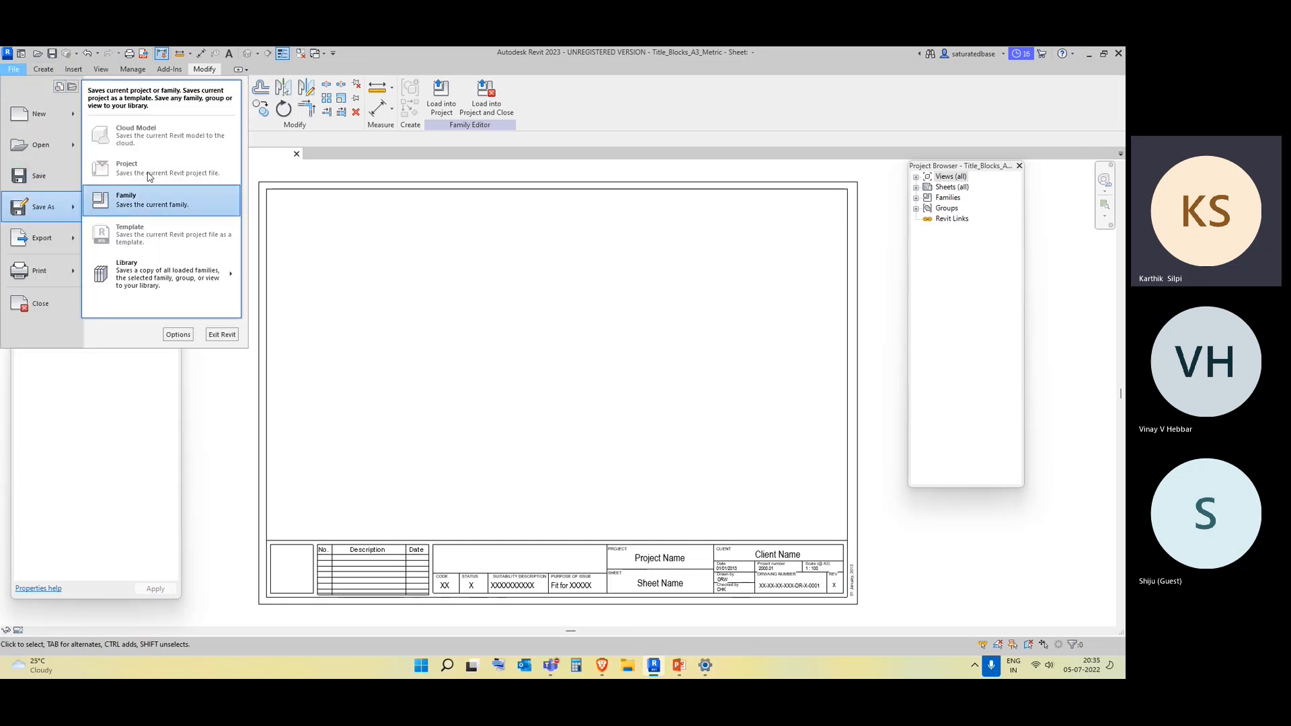
click(535, 175)
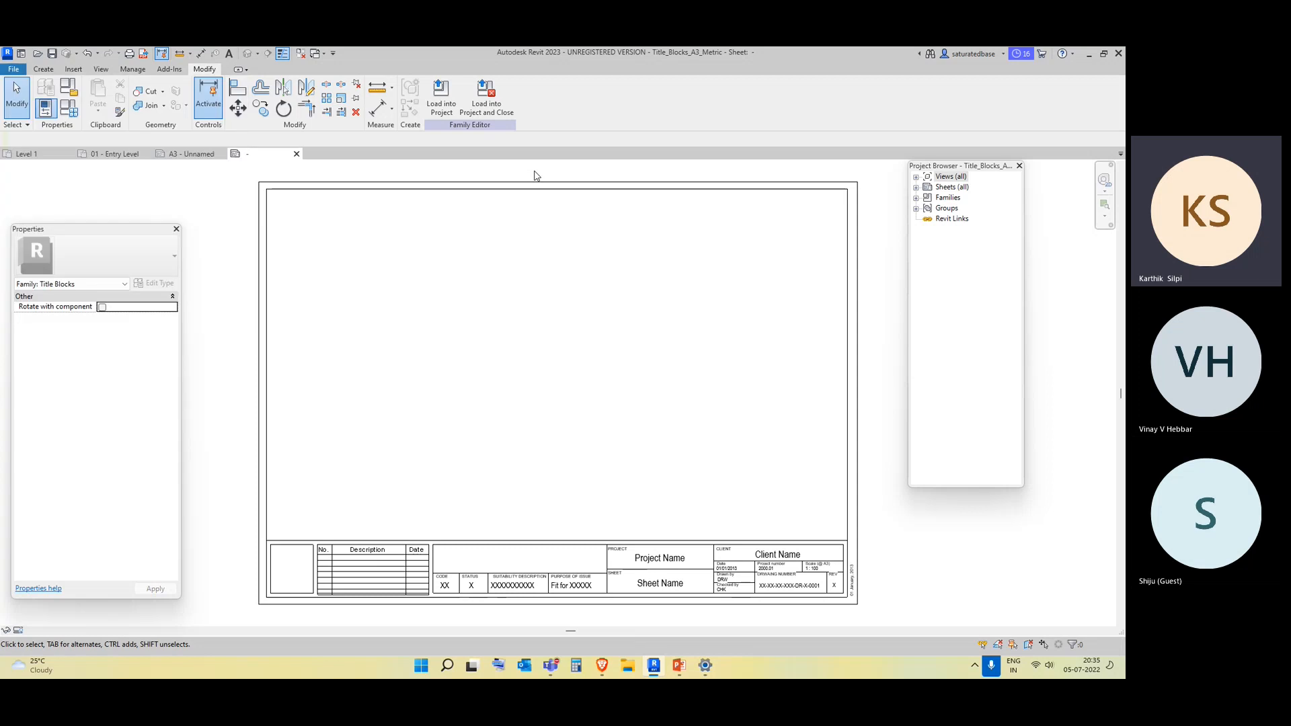
Load the edited titleblock into Arch Link Model.rvt, overwriting the existing version and its parameter values, and check it on the sheet
click(431, 99)
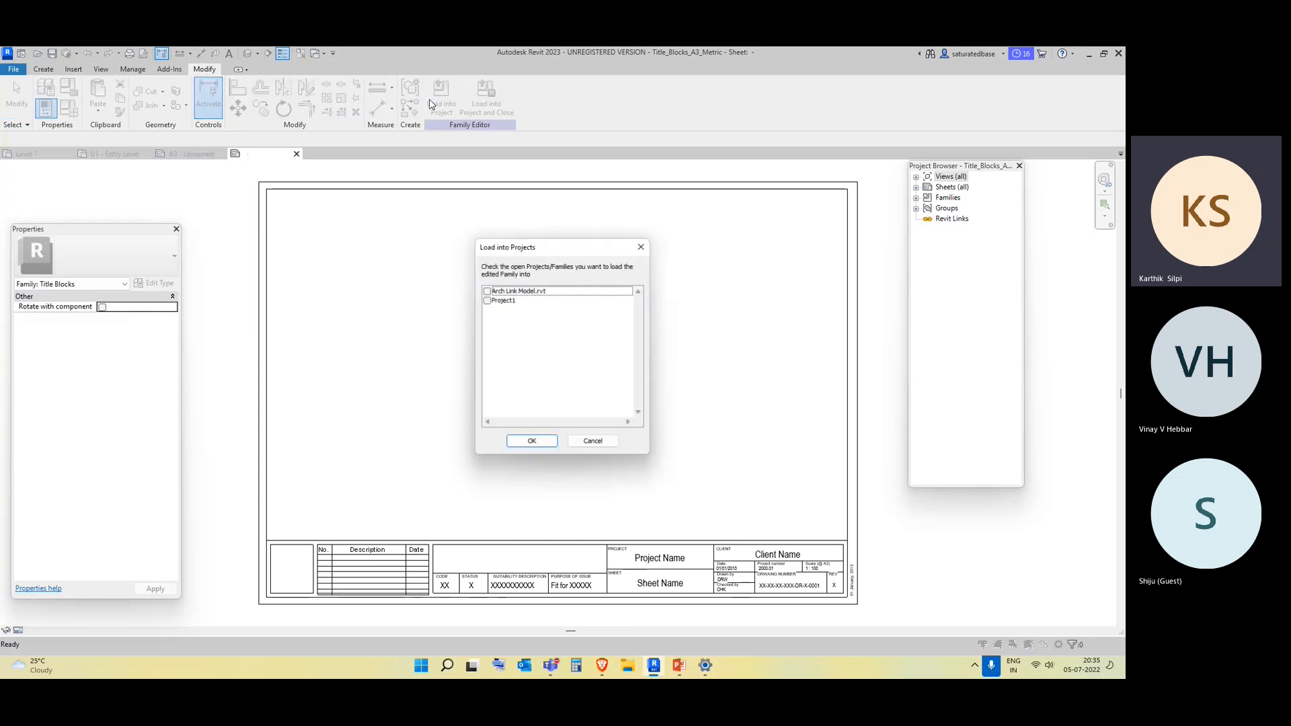
click(518, 293)
click(487, 291)
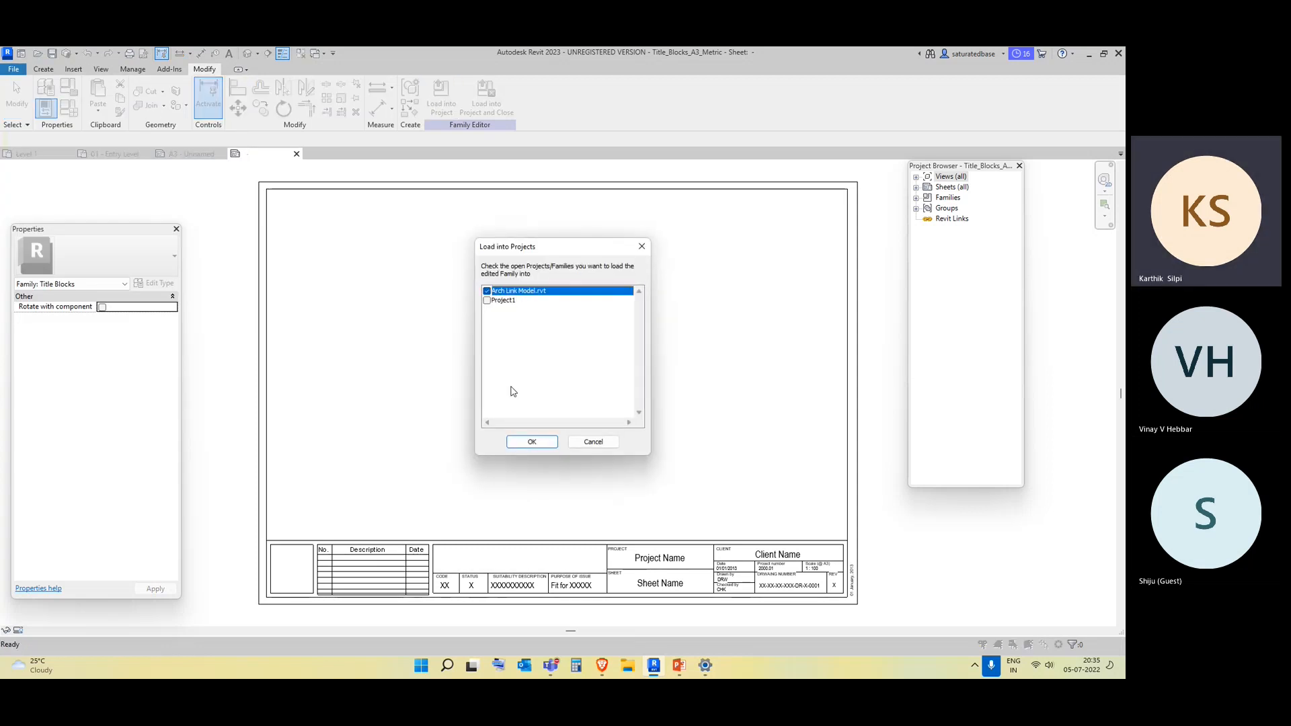
click(531, 441)
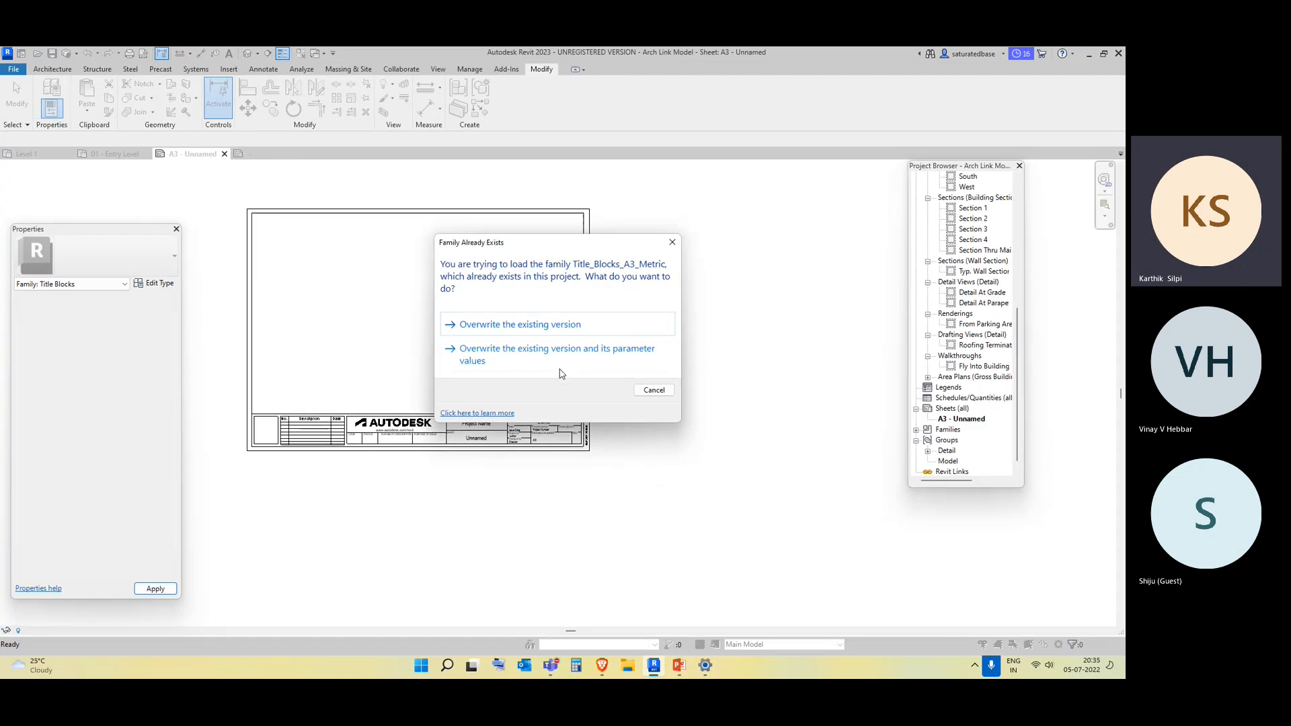
click(560, 357)
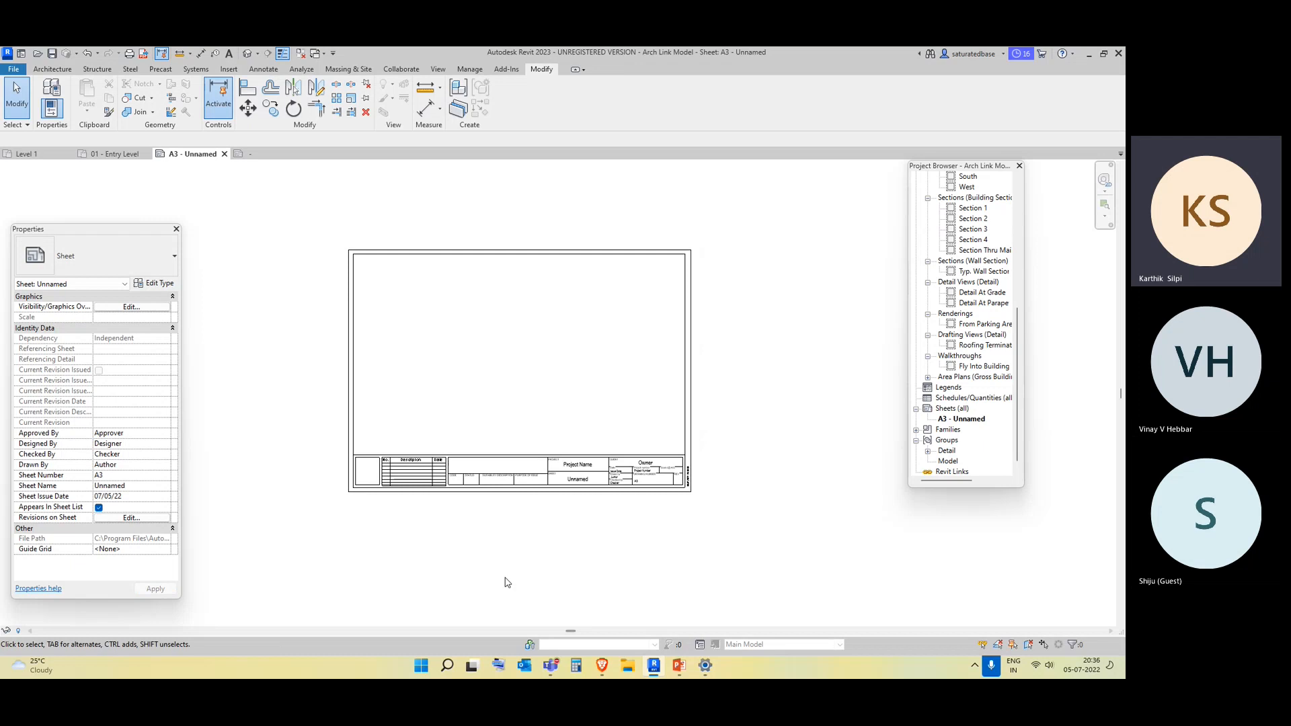
scroll(710, 484, up, 6)
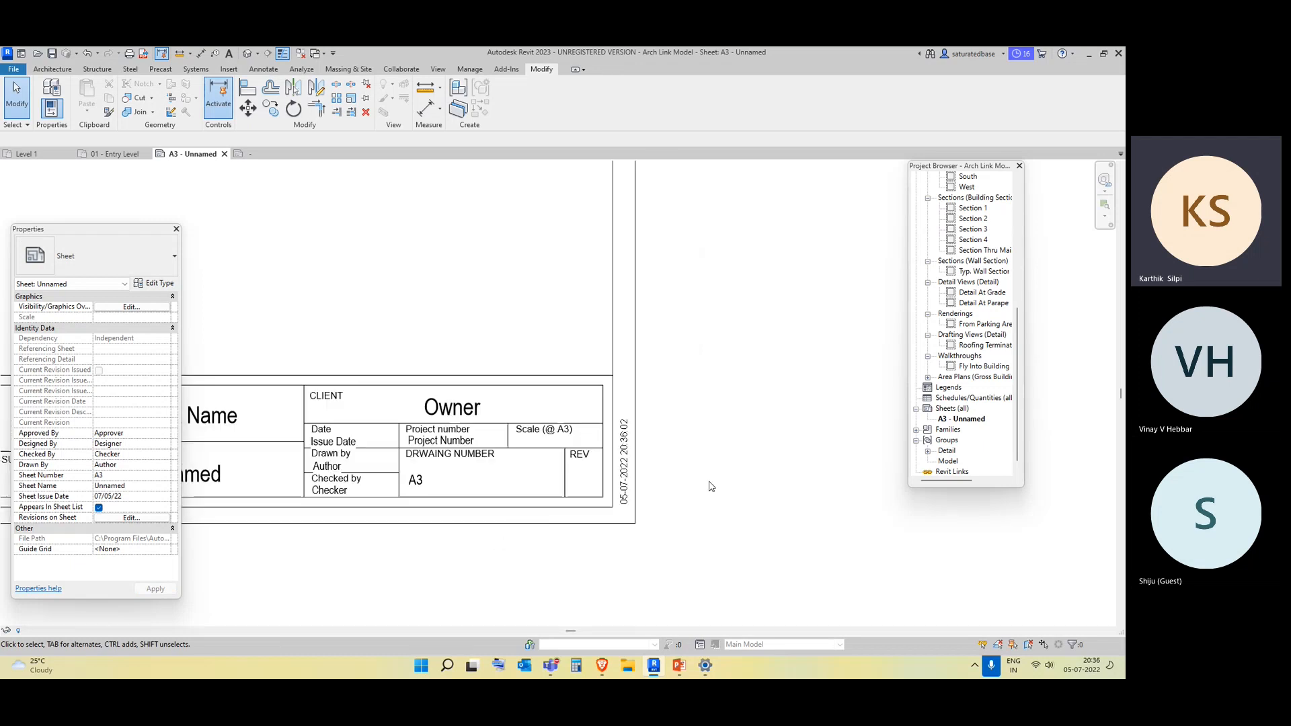
scroll(712, 486, down, 4)
scroll(710, 485, down, 3)
scroll(709, 484, up, 2)
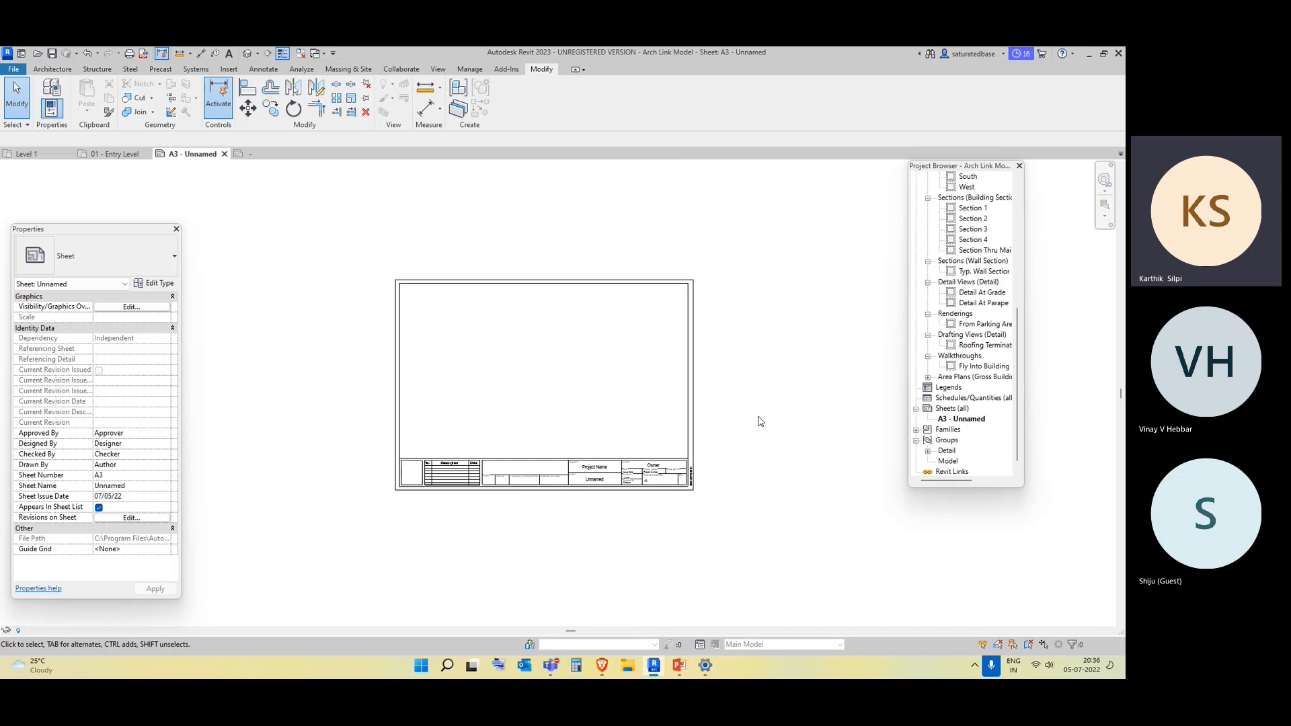
View the 01 - Entry Level floor plan, and return to sheet A3 - Unnamed
scroll(982, 320, up, 5)
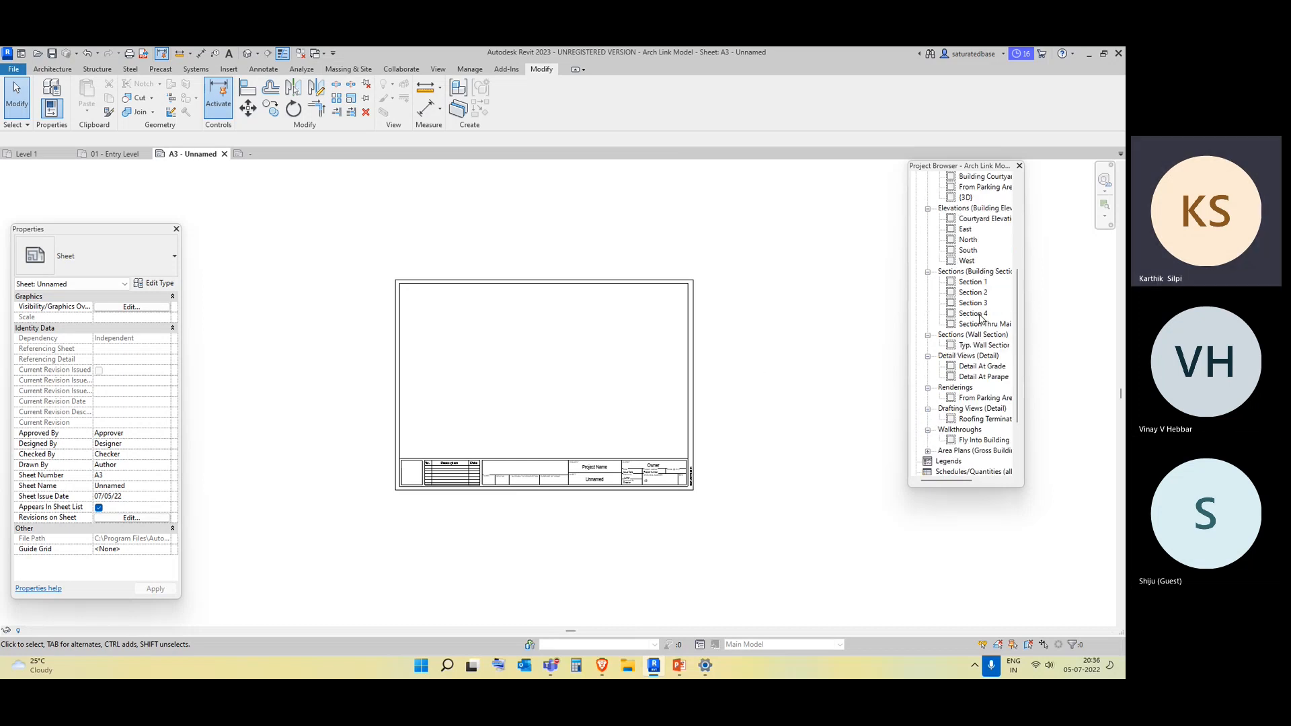
scroll(982, 320, up, 3)
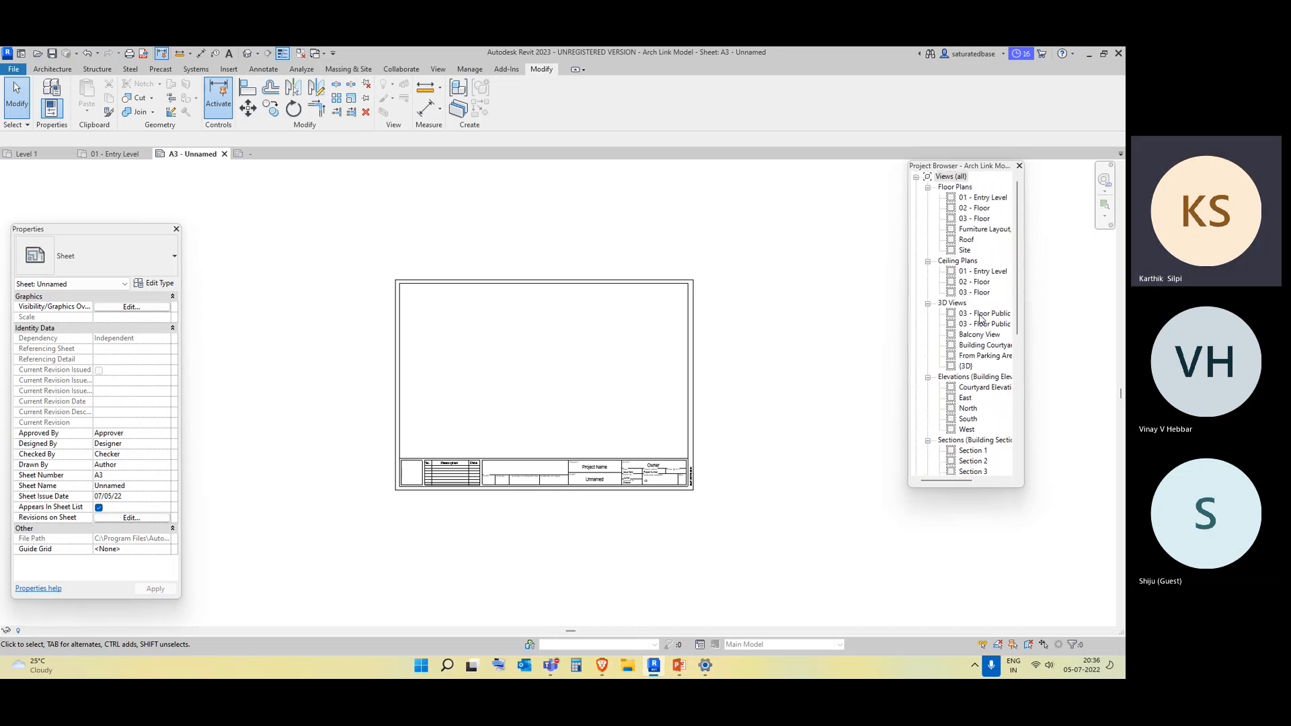
double_click(997, 200)
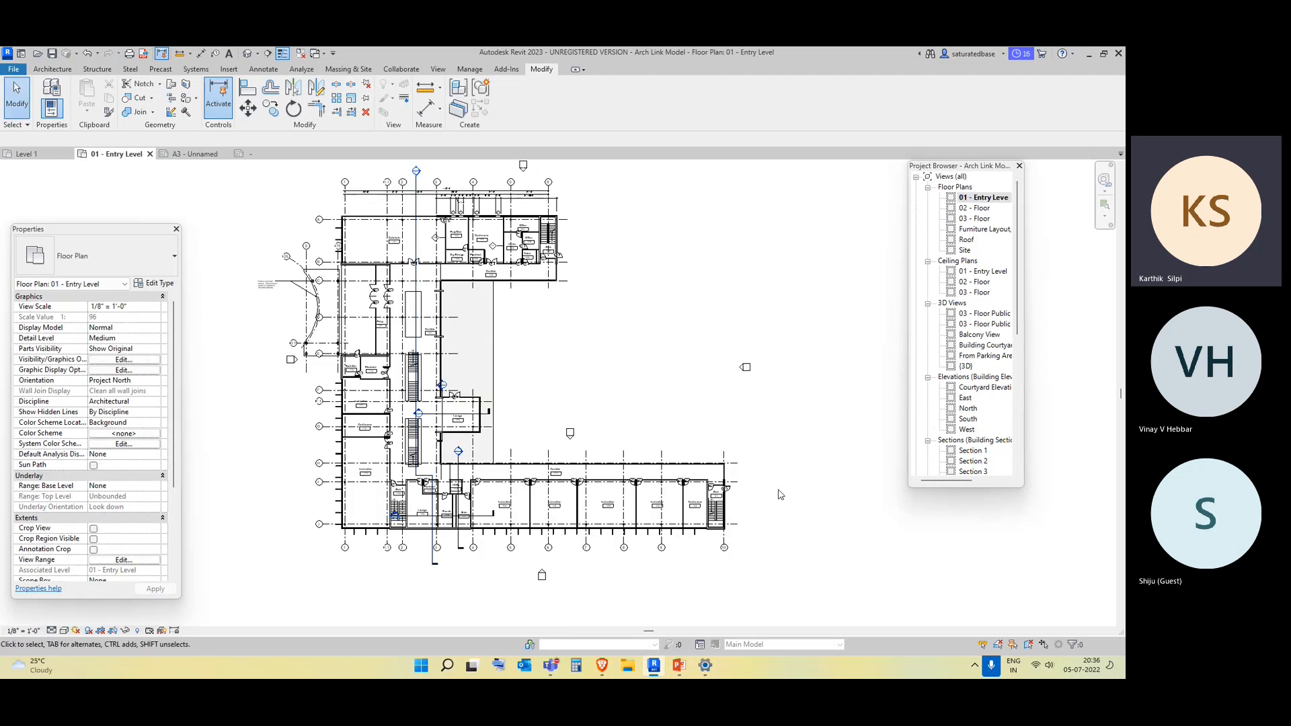
scroll(982, 322, down, 6)
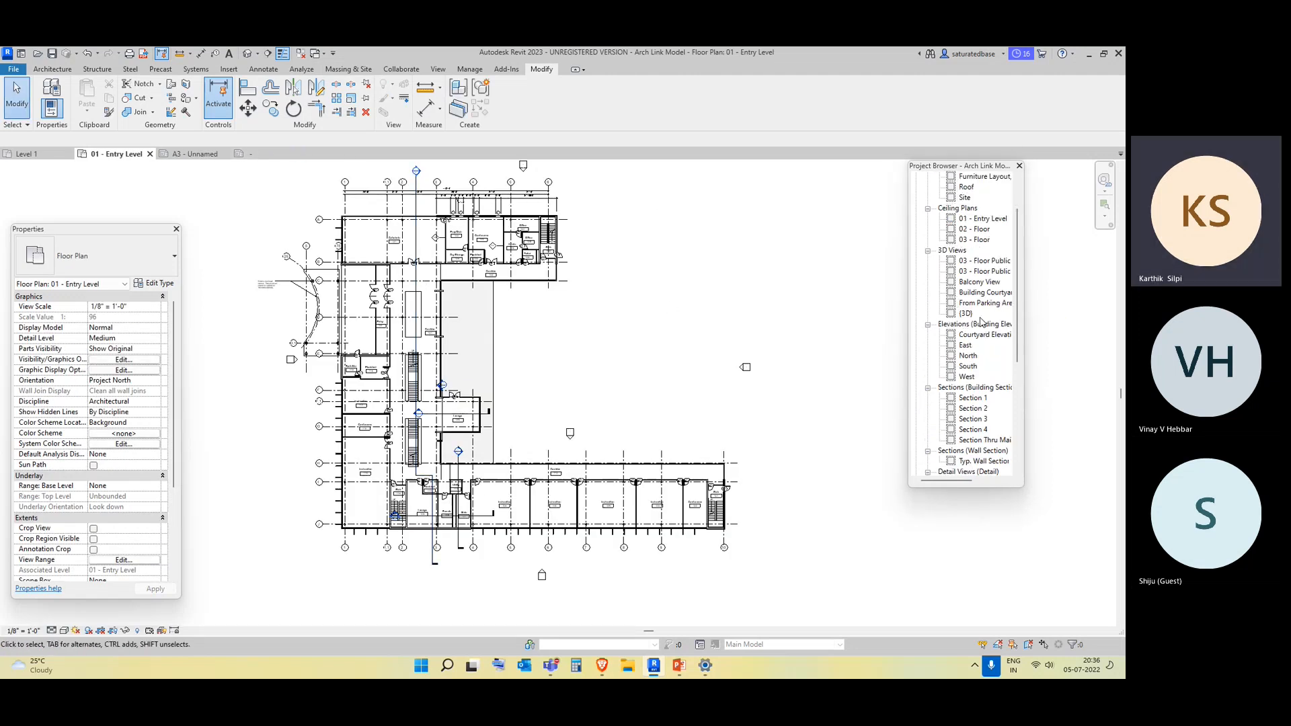
scroll(981, 322, down, 3)
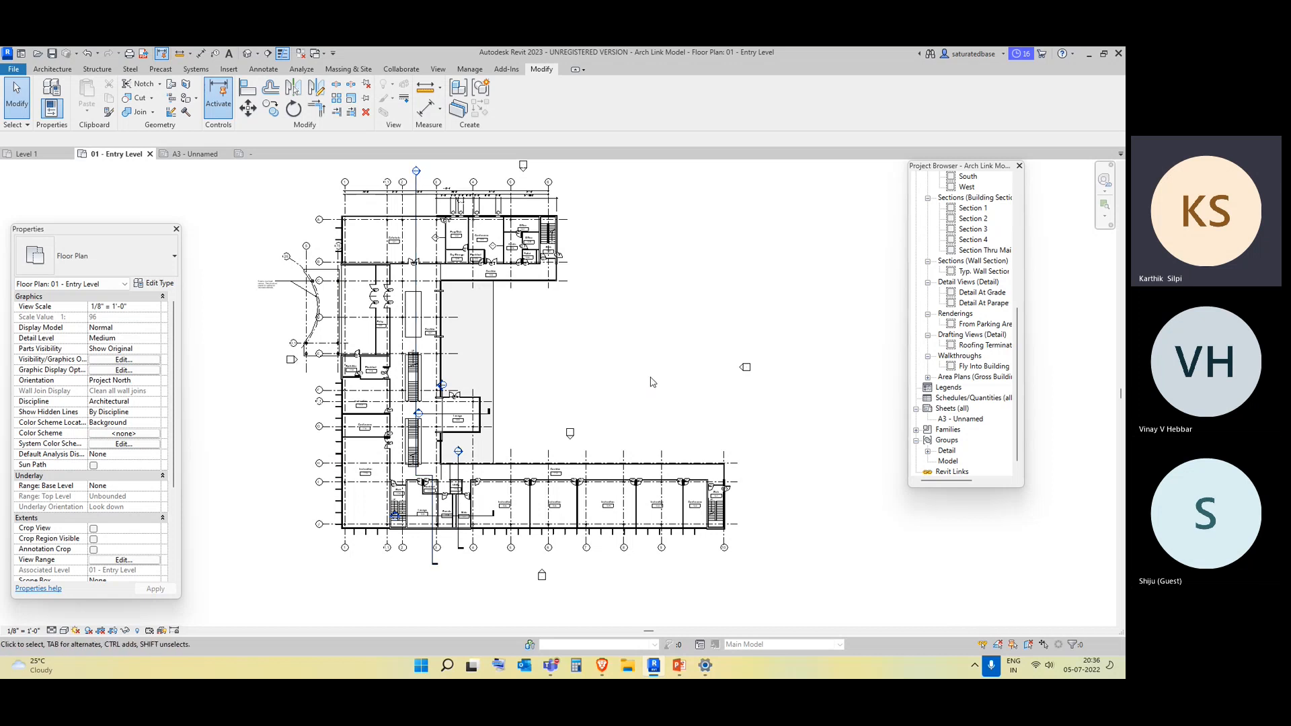
double_click(971, 422)
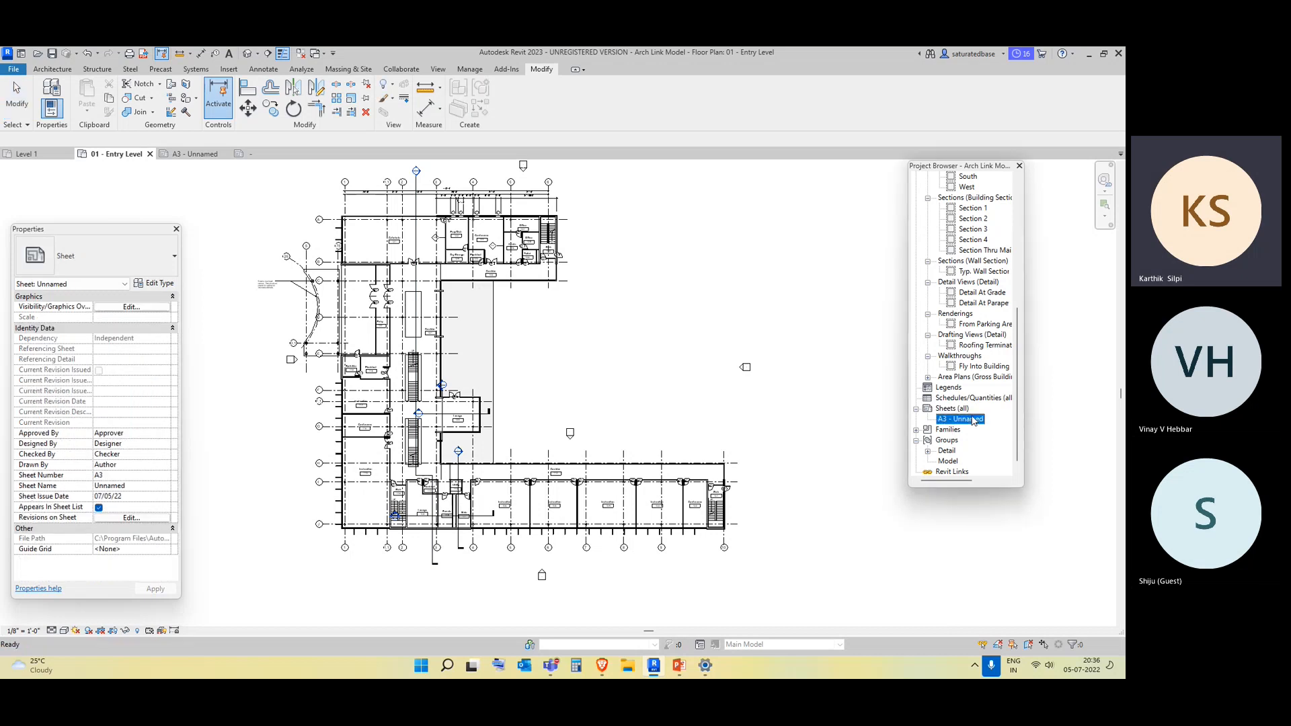
Try placing the uncropped 01 - Entry Level floor plan on sheet A3 - Unnamed, and delete the placed viewport
scroll(989, 224, up, 6)
scroll(989, 224, up, 2)
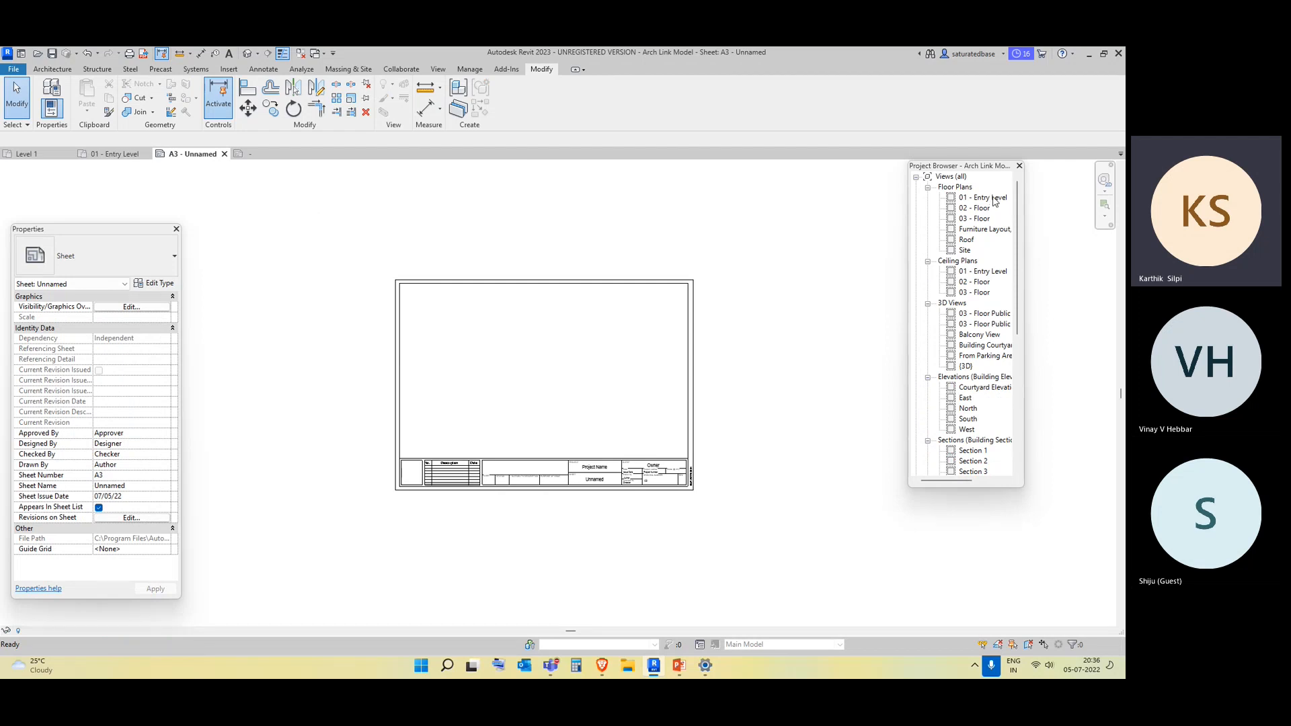
click(995, 199)
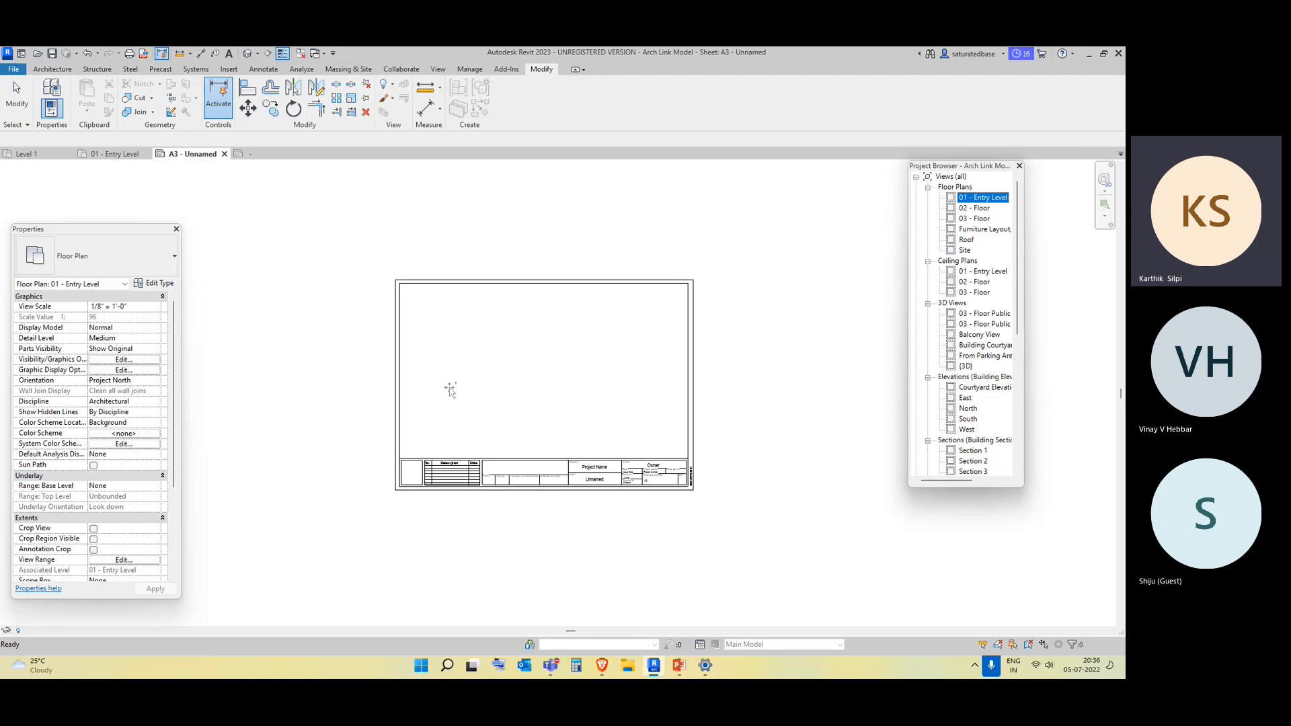
drag(422, 434, 423, 436)
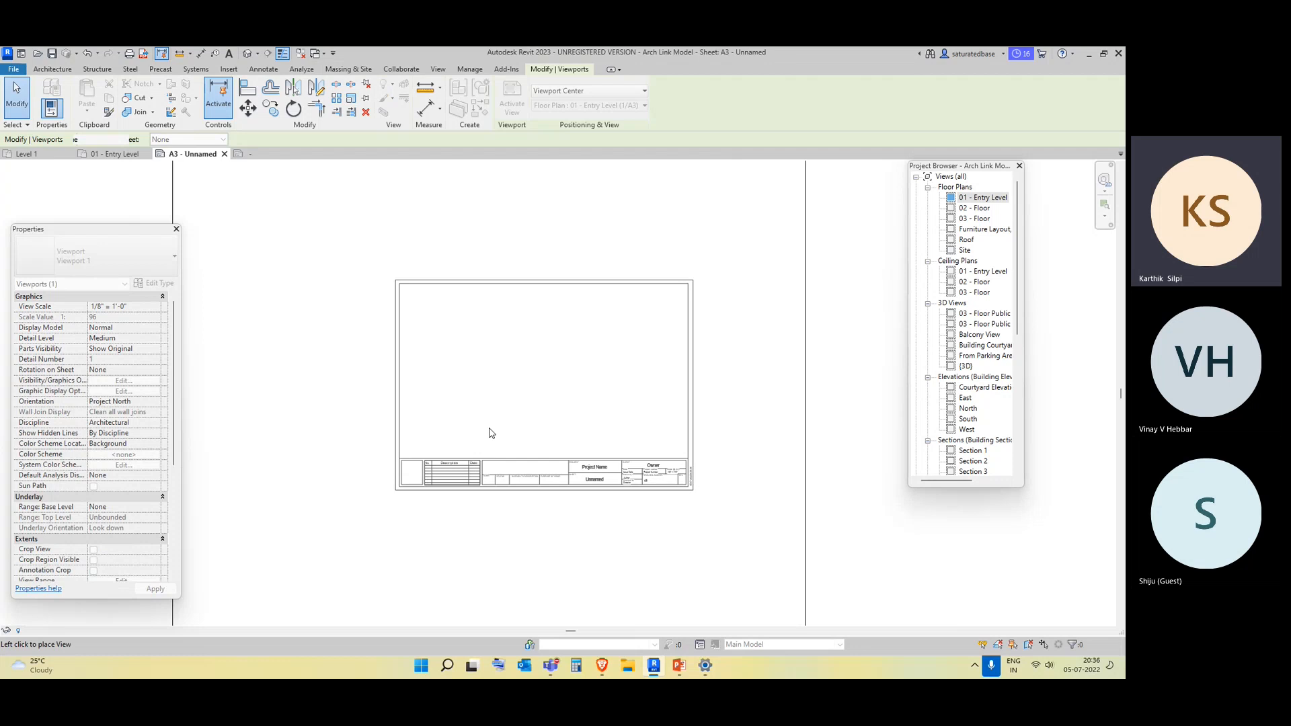
click(538, 404)
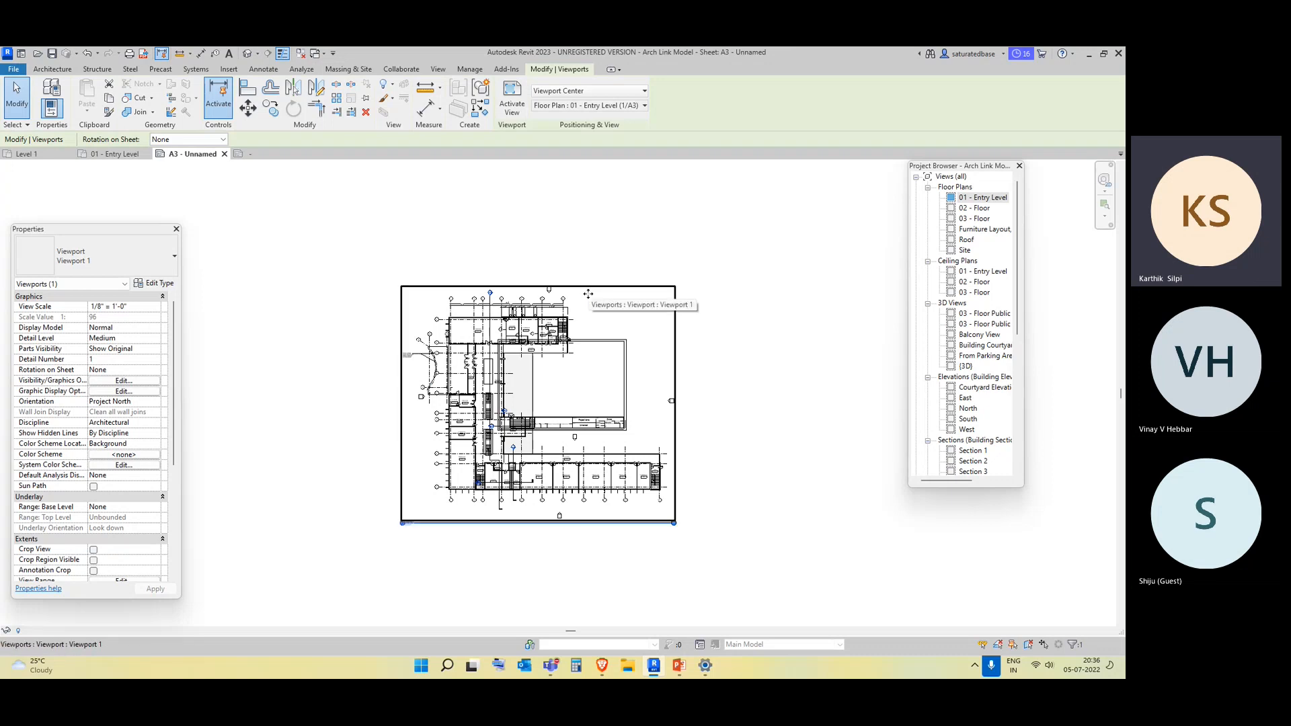
key(Delete)
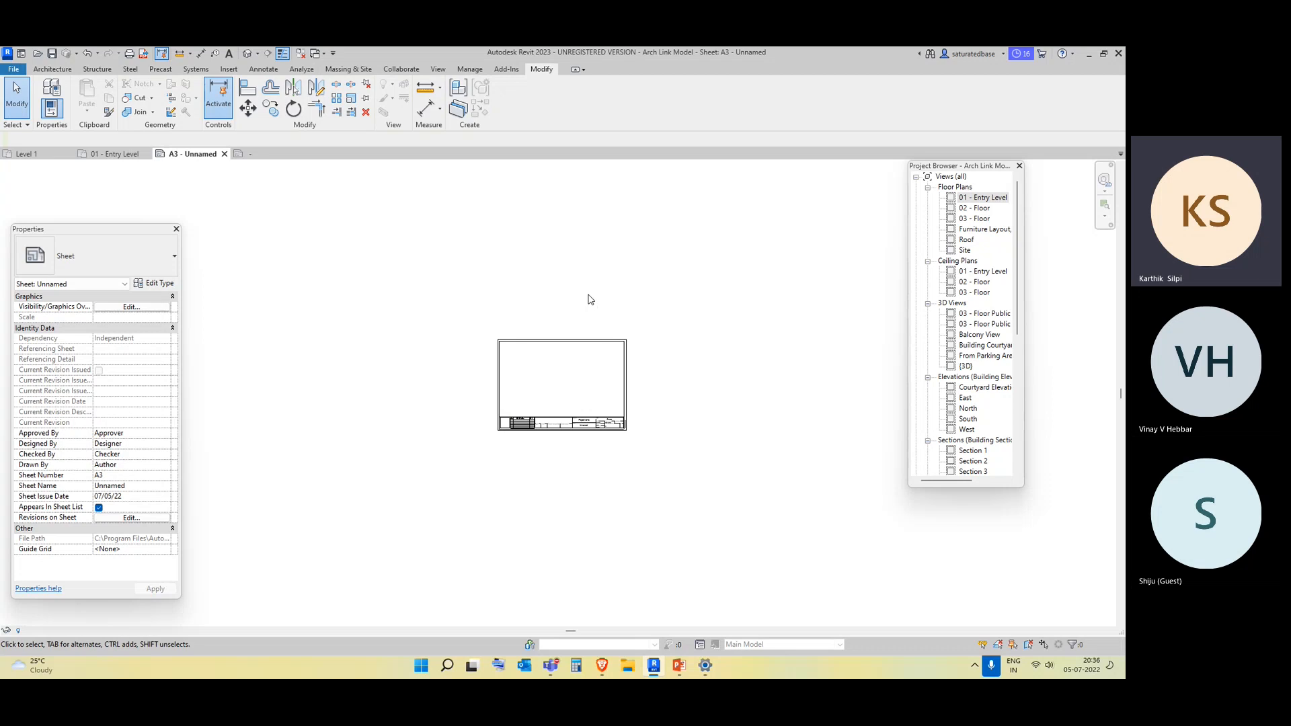
Duplicate the 01 - Entry Level floor plan view without its detailing
double_click(984, 197)
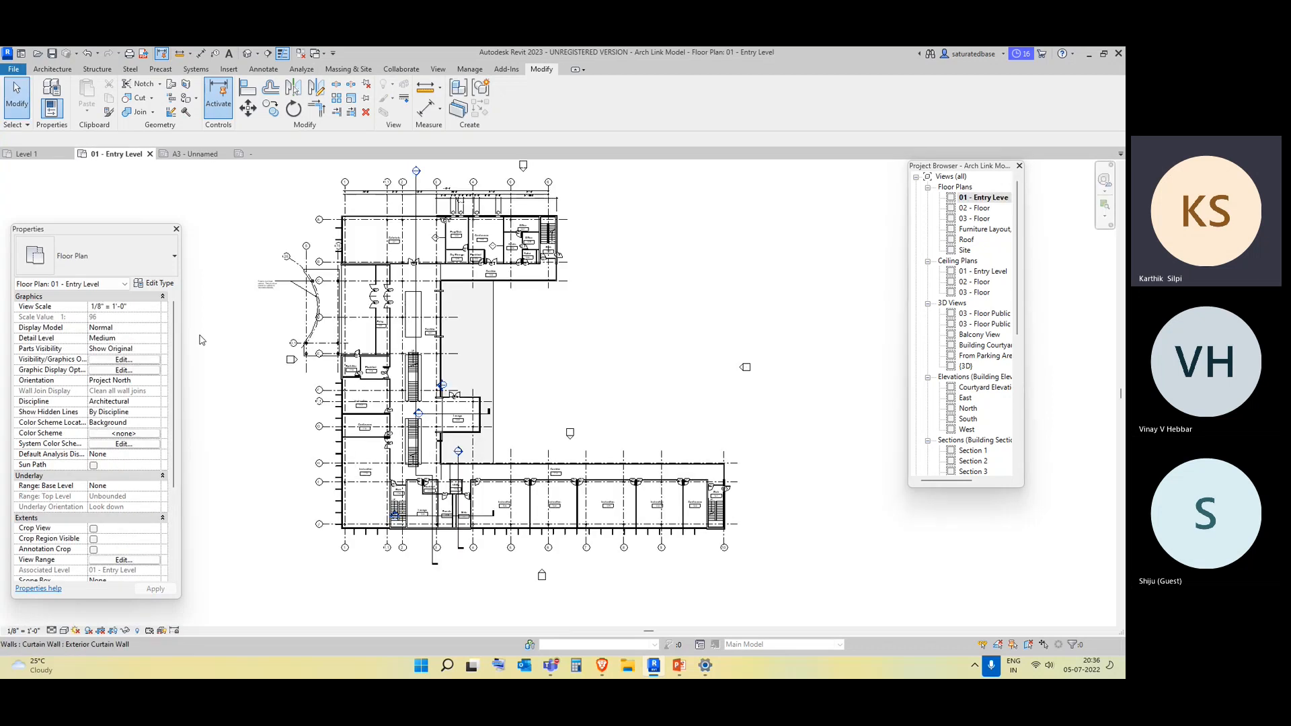
click(1001, 201)
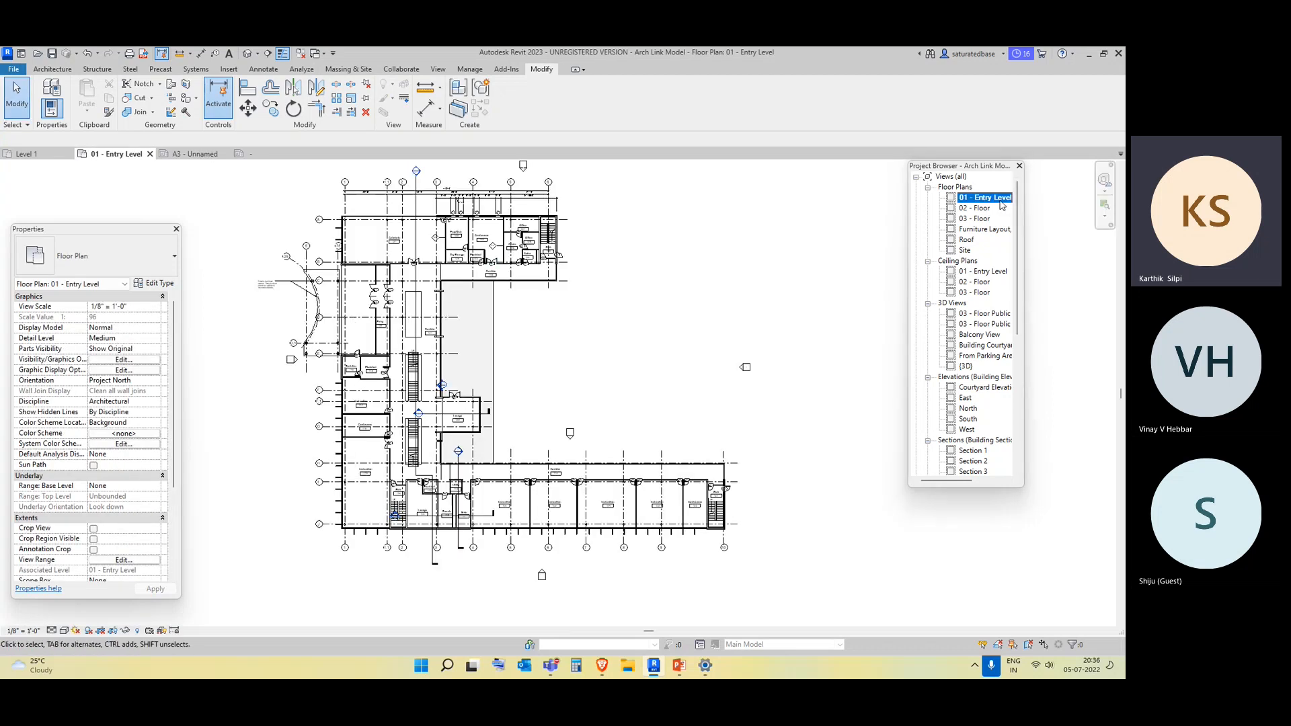
right_click(1001, 202)
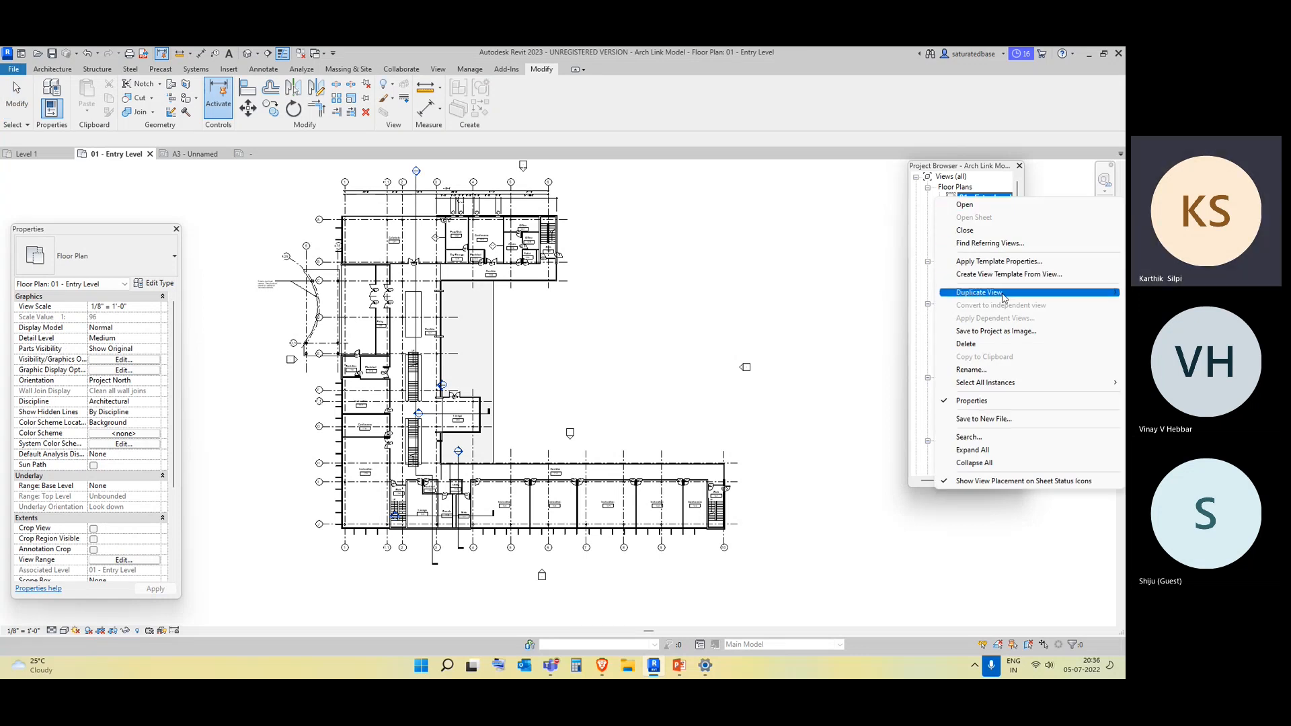
mouse_move(1003, 298)
click(834, 293)
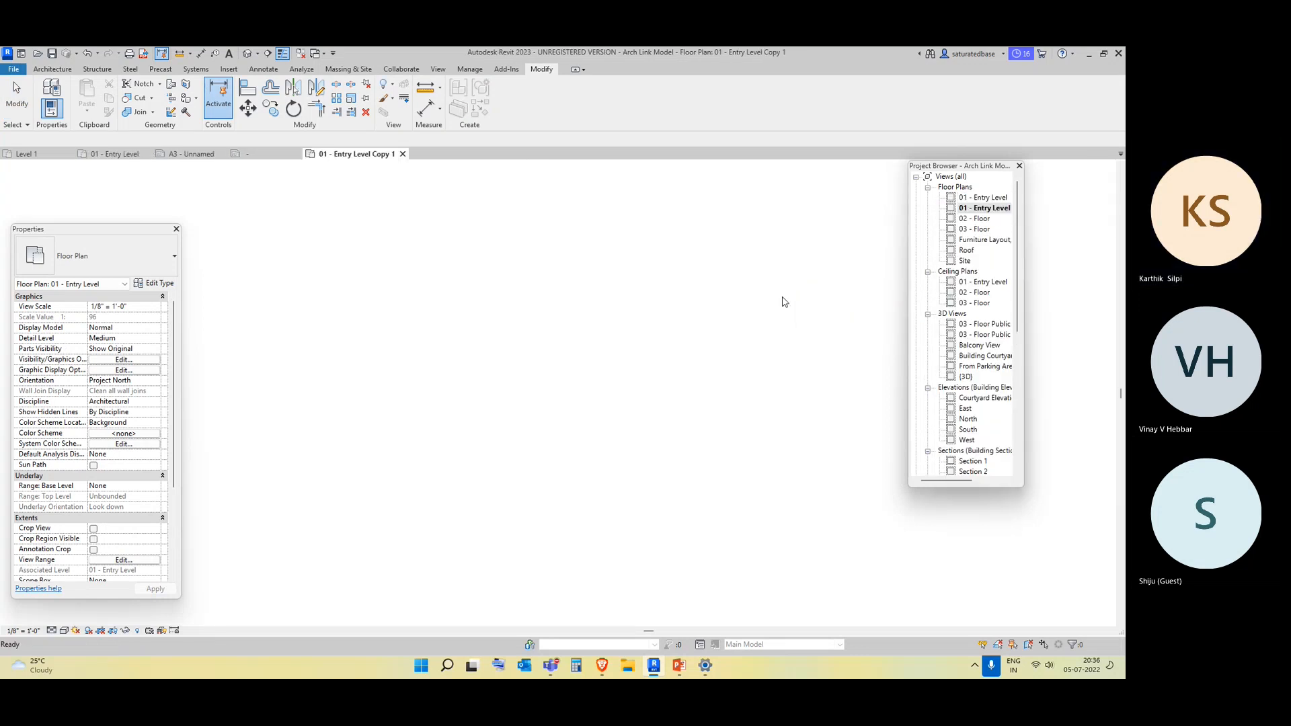
Turn on Crop View, Crop Region Visible and Annotation Crop for the original 01 - Entry Level floor plan
double_click(986, 199)
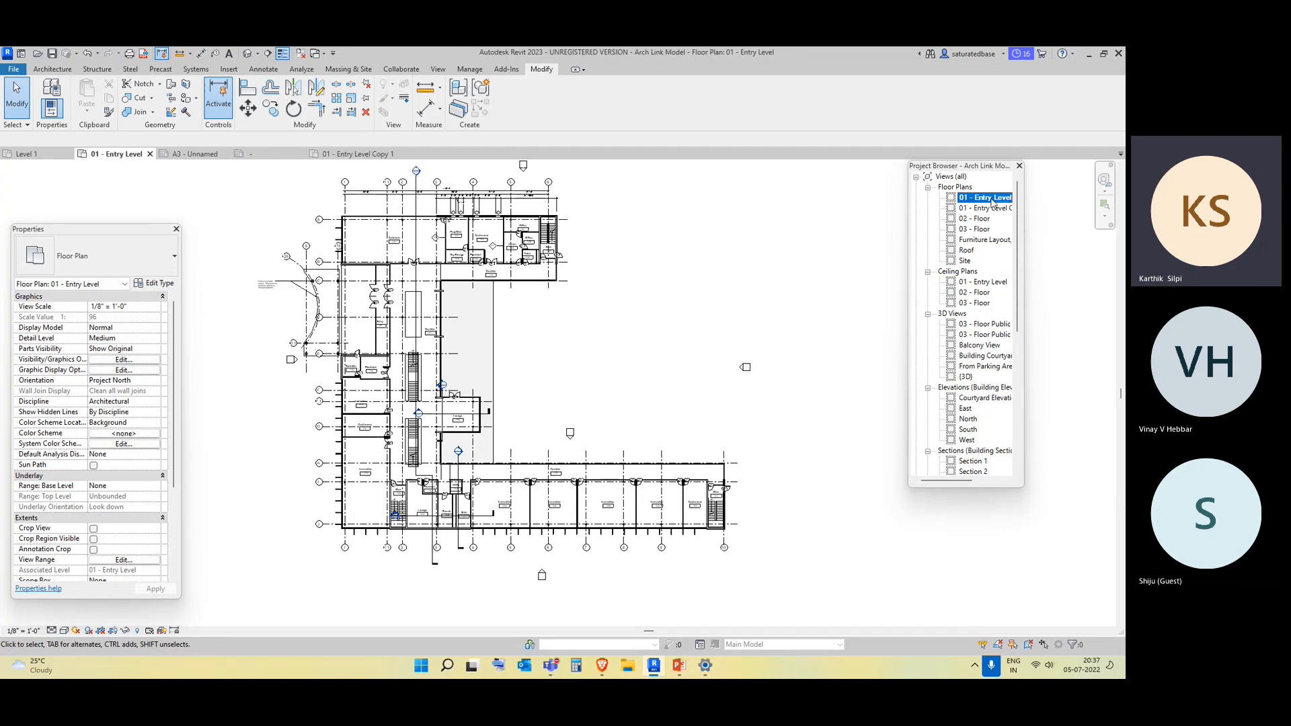
right_click(993, 202)
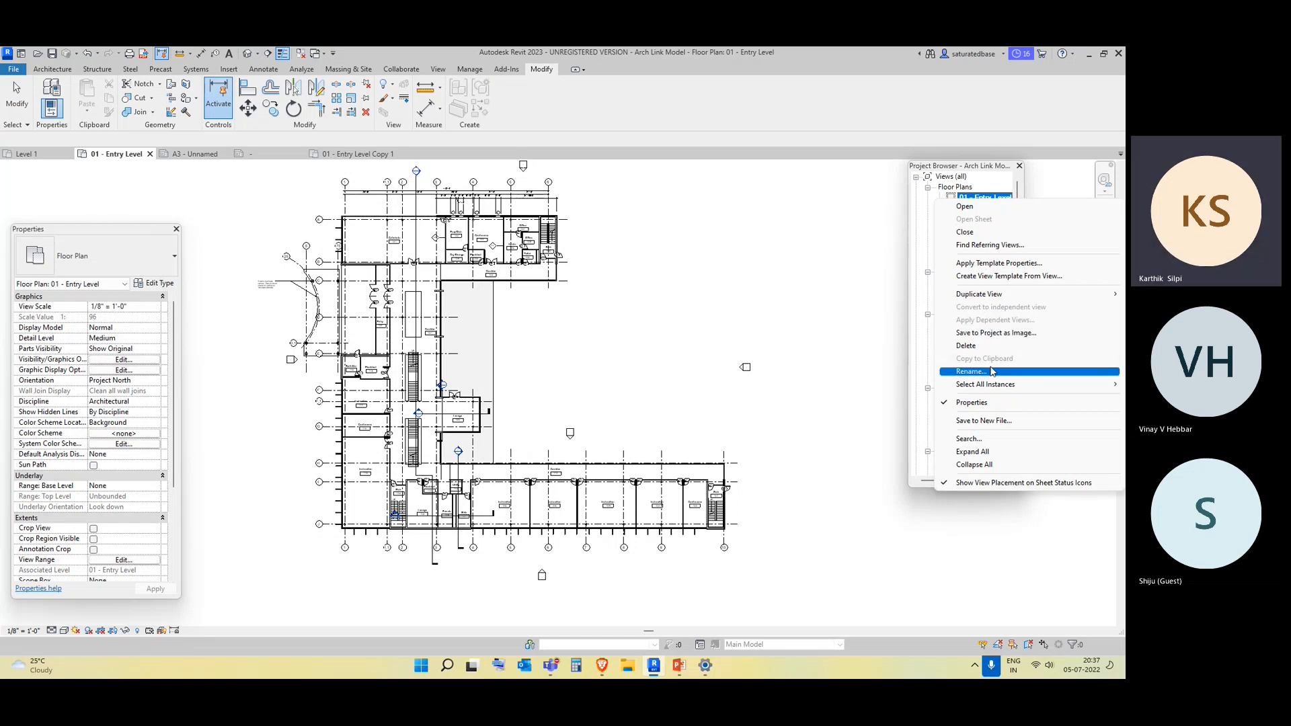
click(796, 377)
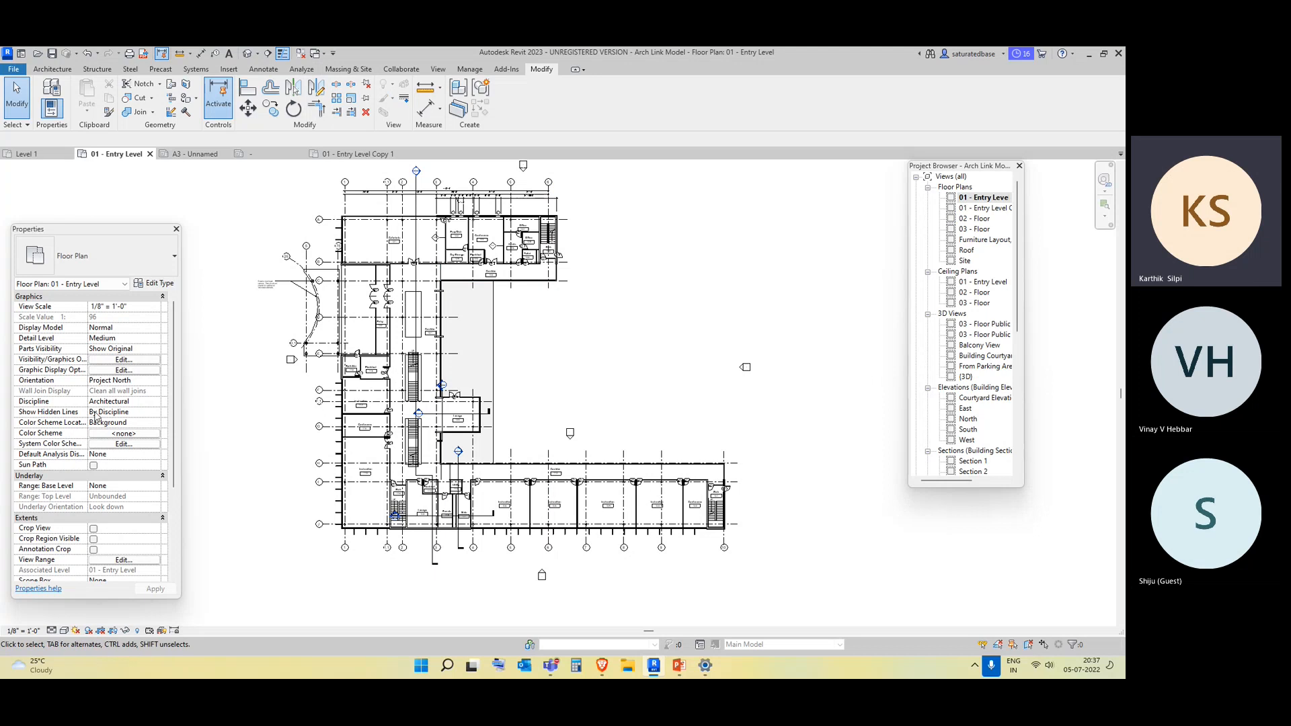
scroll(95, 417, down, 5)
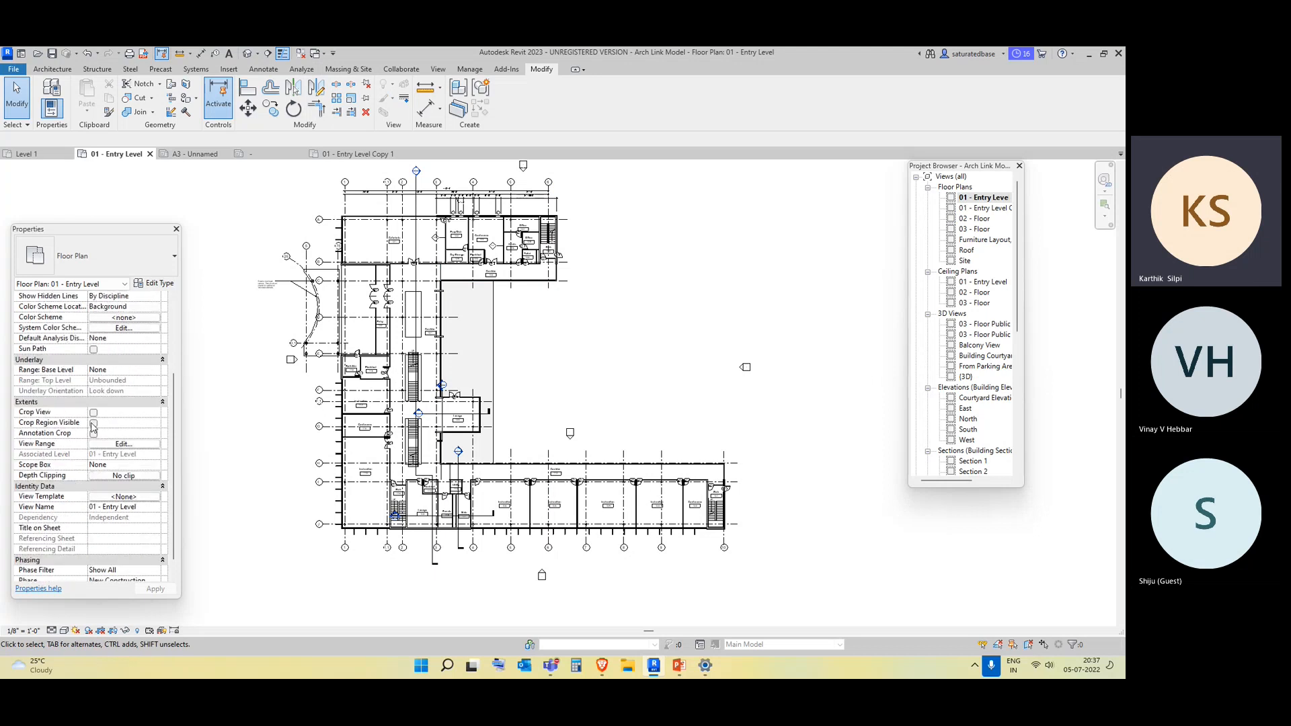
click(94, 412)
click(94, 423)
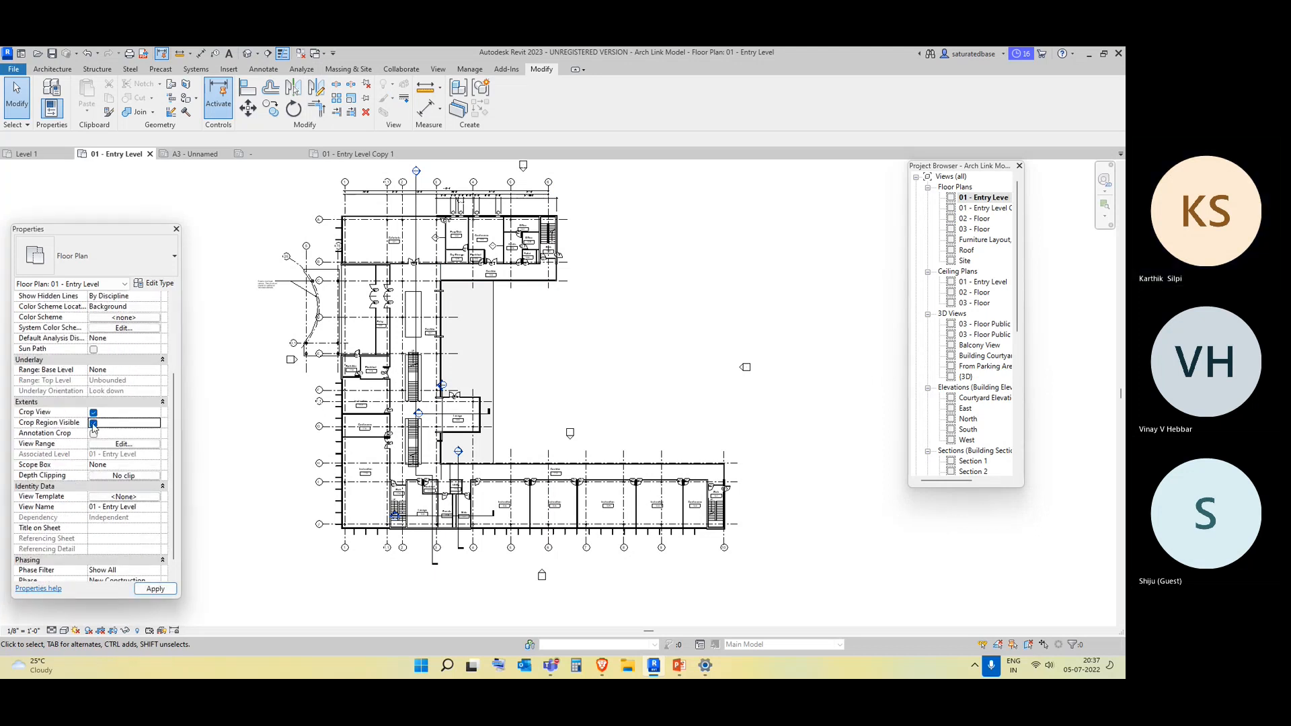
click(94, 434)
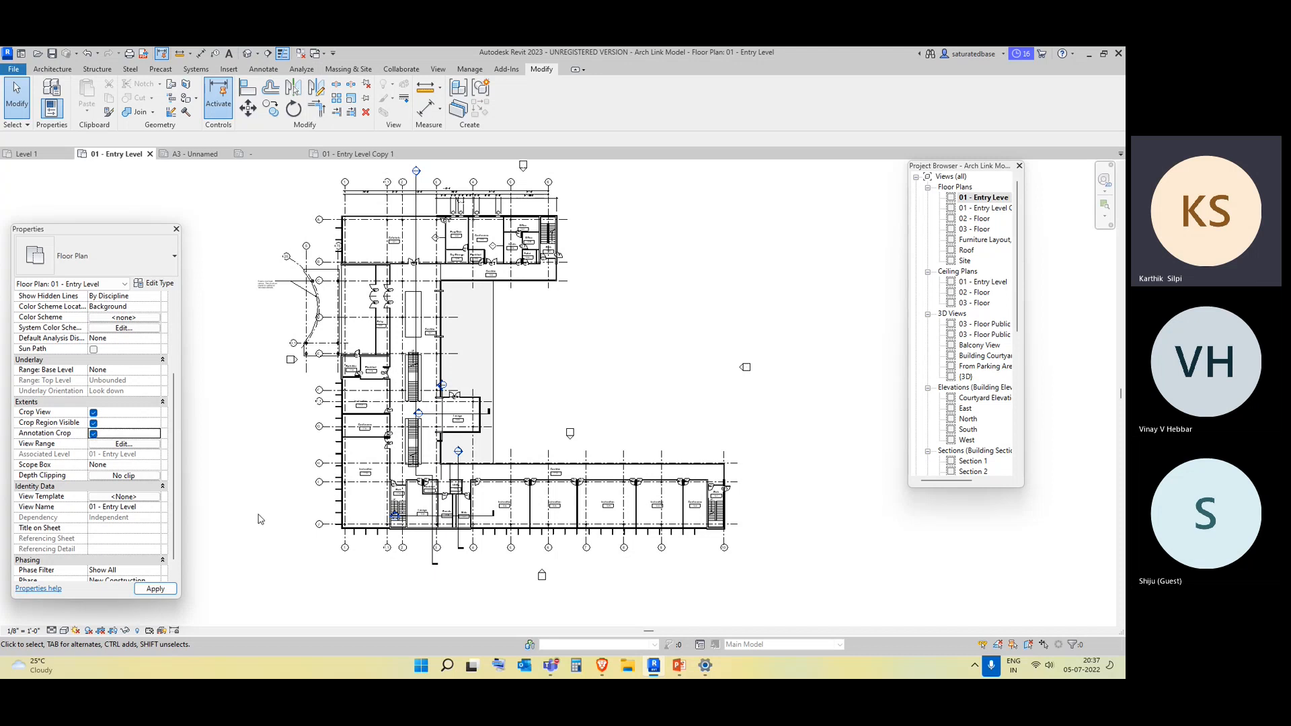
scroll(333, 528, down, 3)
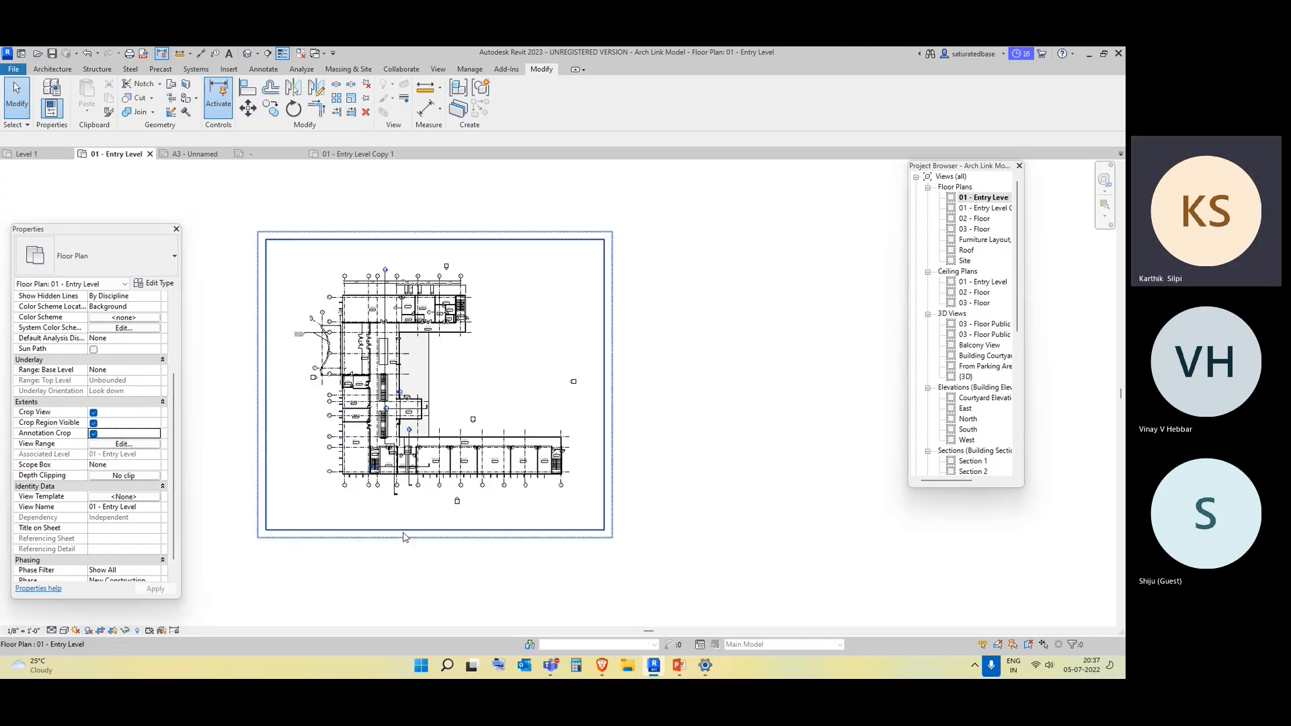
Shrink the crop region of 01 - Entry Level so that it frames only the building's upper wing
click(422, 531)
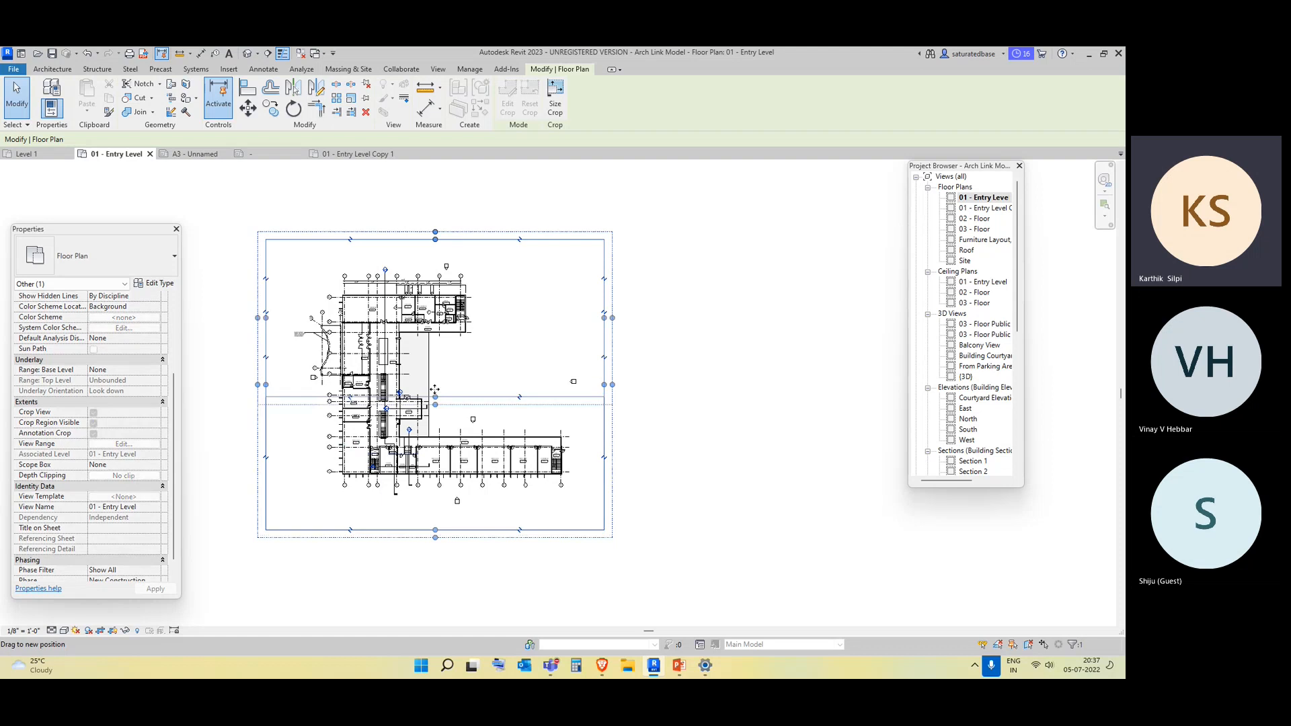
drag(435, 390, 437, 378)
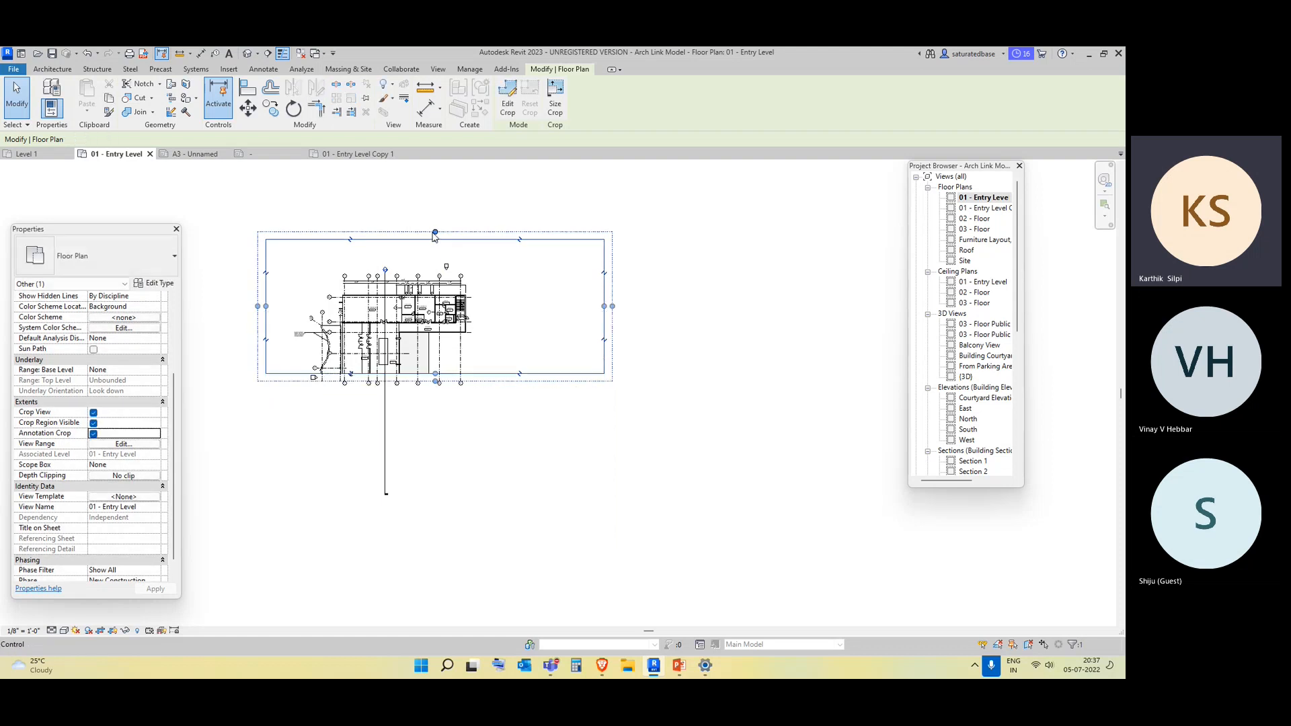
drag(520, 239, 495, 315)
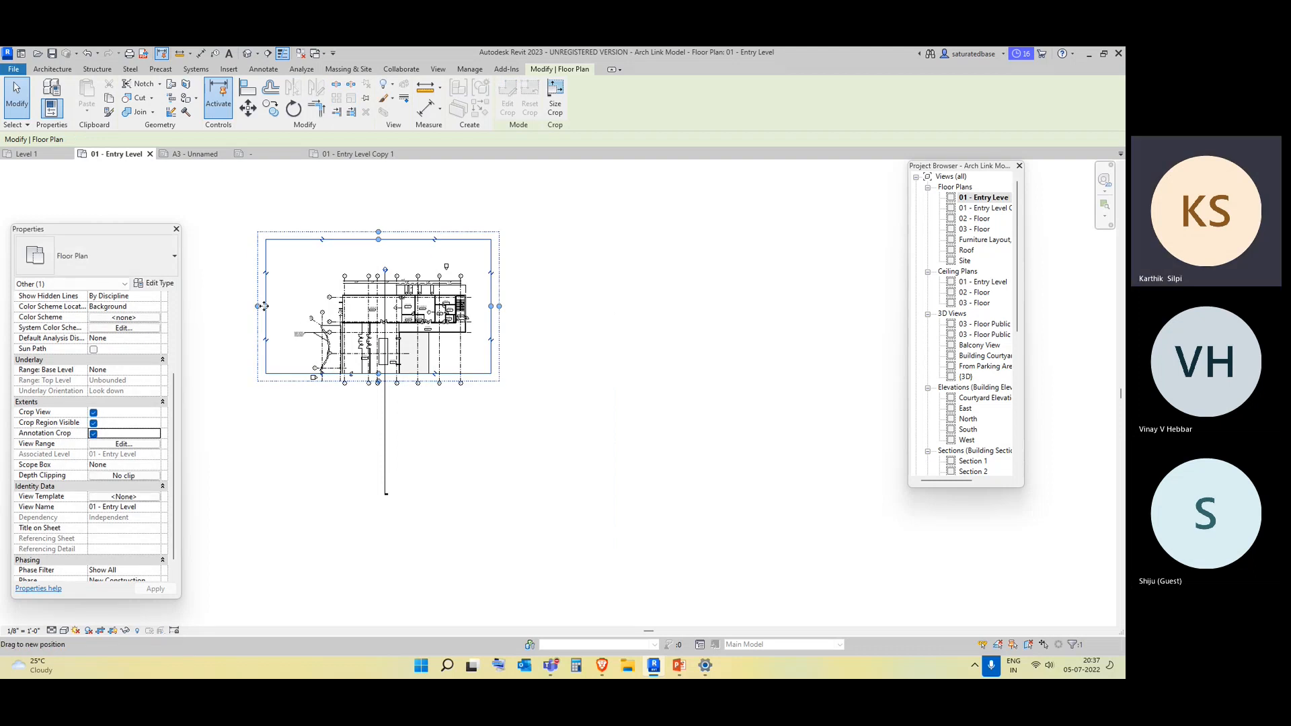
drag(264, 306, 307, 315)
click(668, 416)
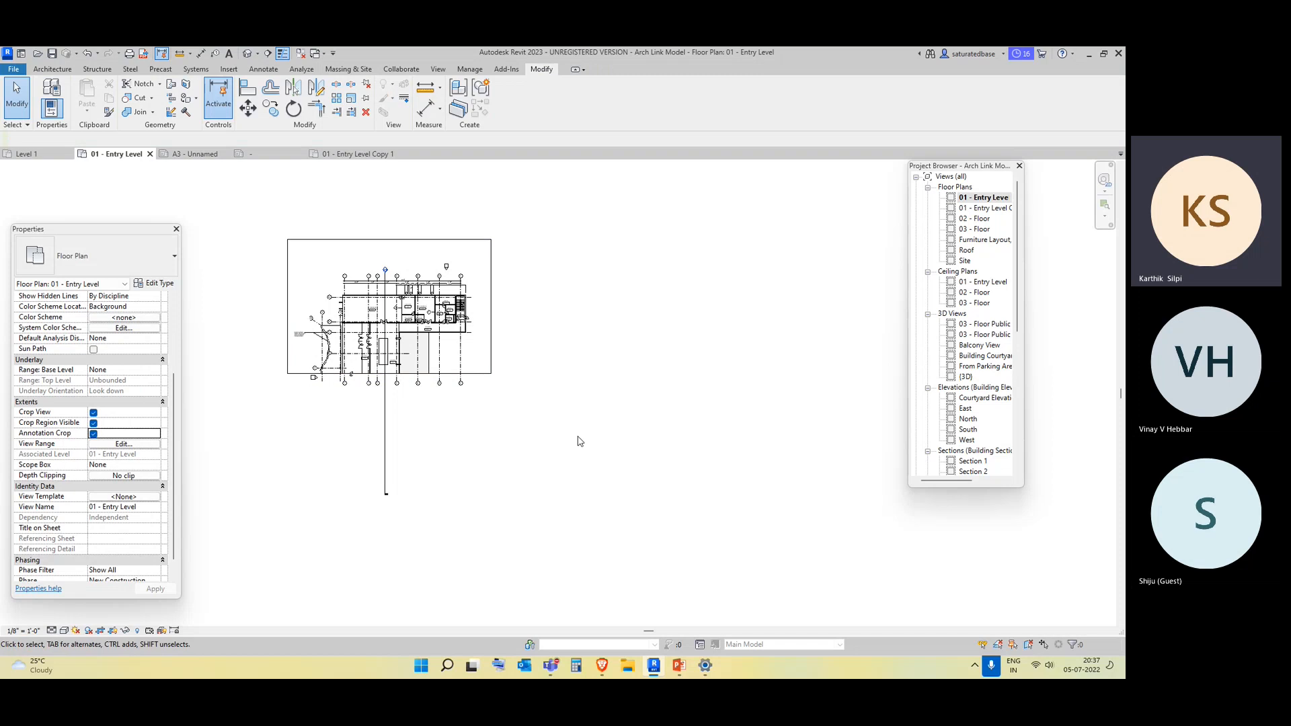
Turn on Crop View, Crop Region Visible and Annotation Crop for the 01 - Entry Level Copy 1 floor plan
double_click(985, 208)
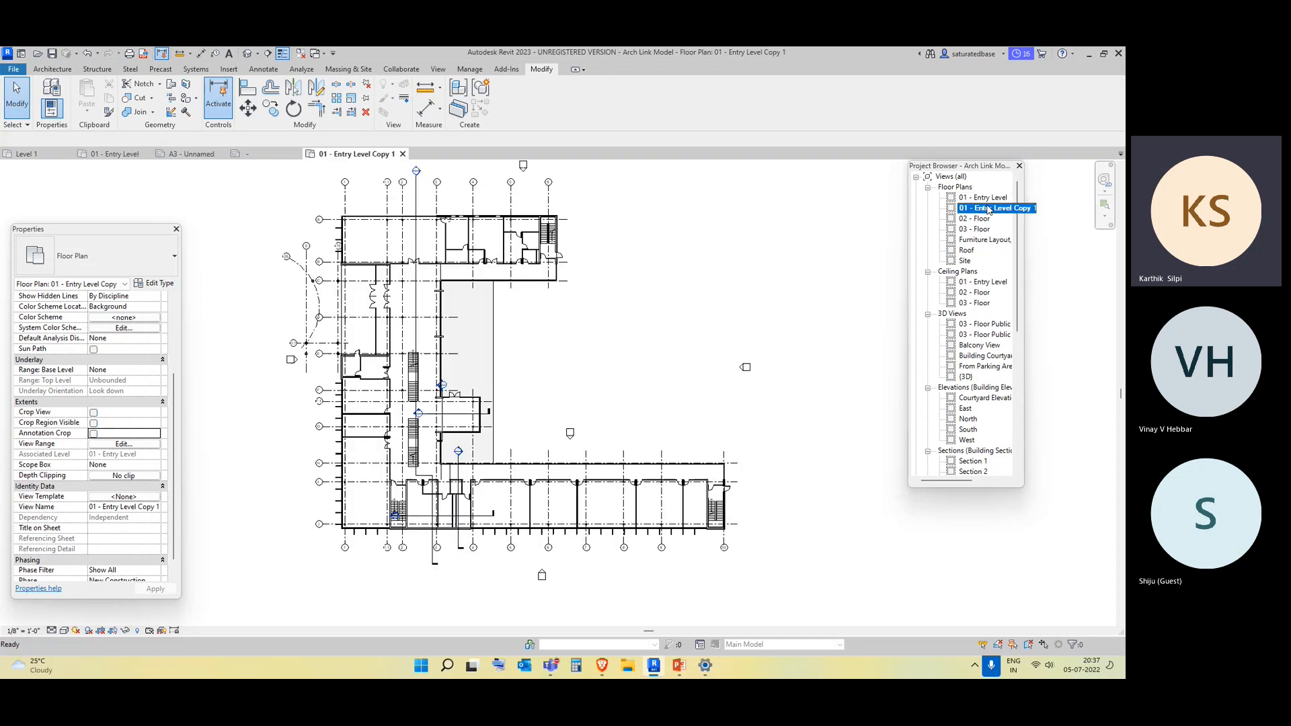
click(93, 412)
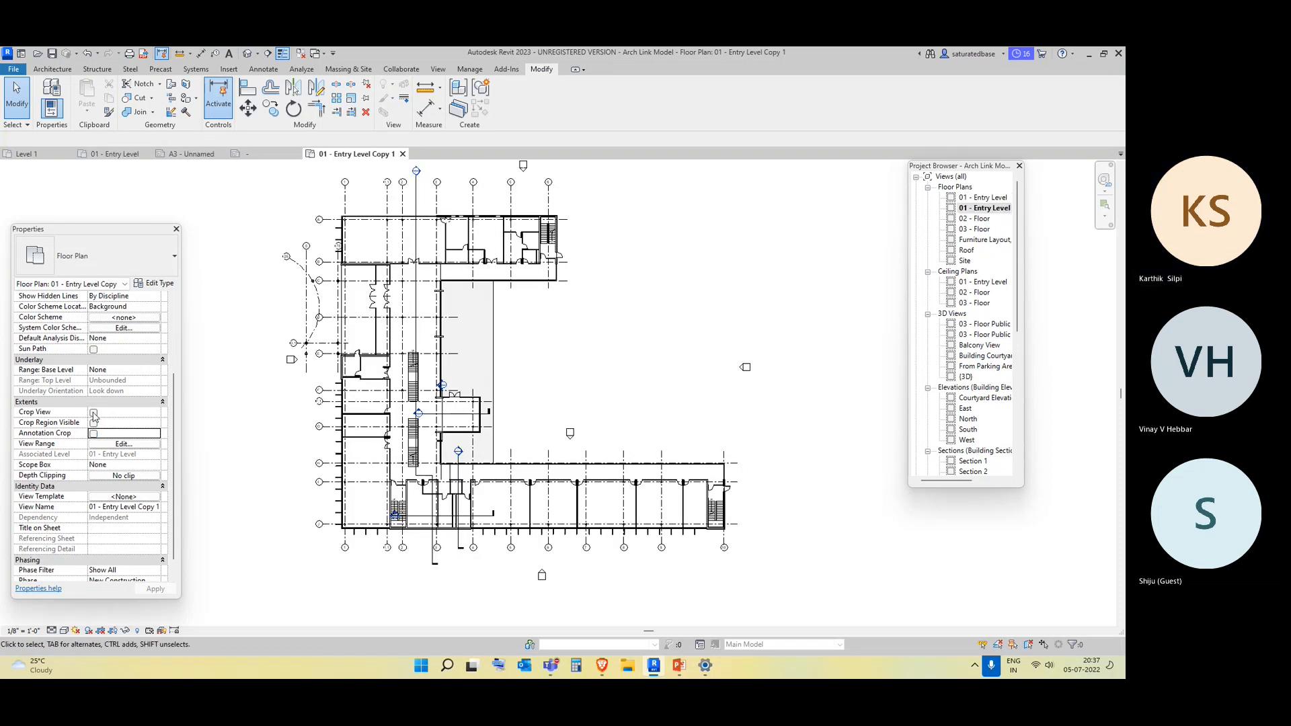
click(94, 423)
click(94, 433)
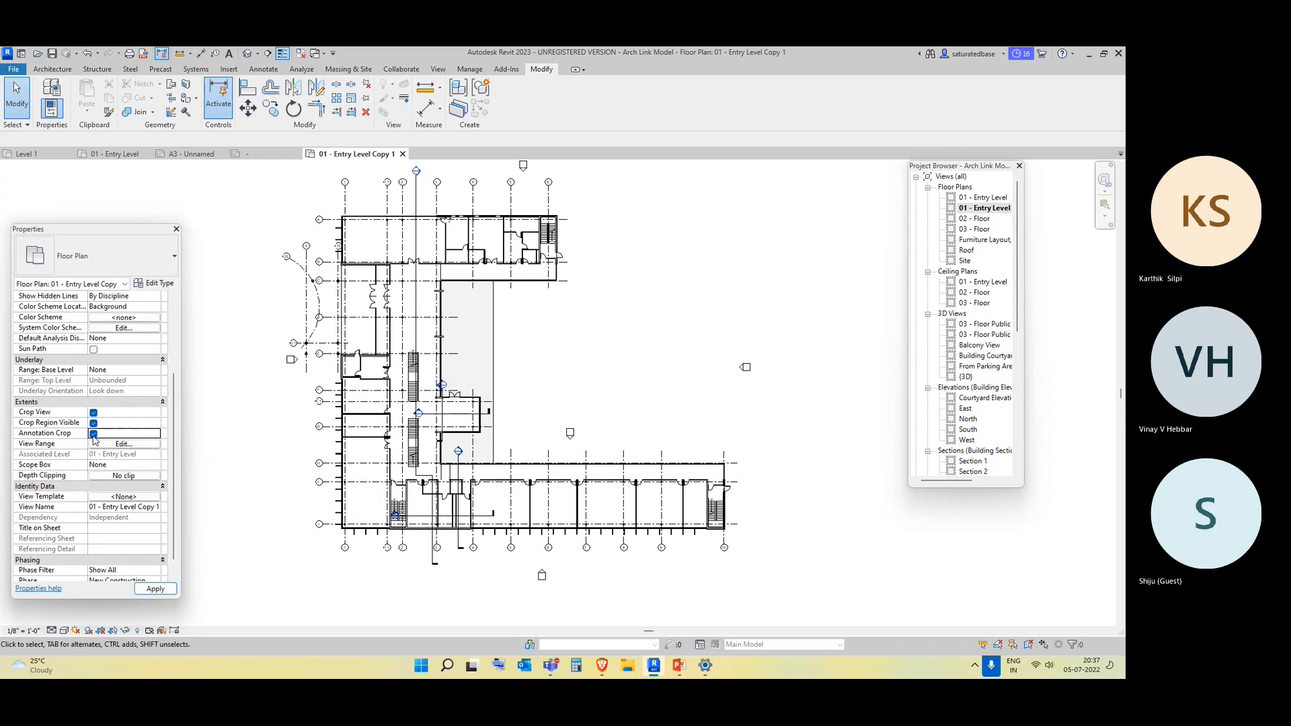
scroll(254, 419, down, 3)
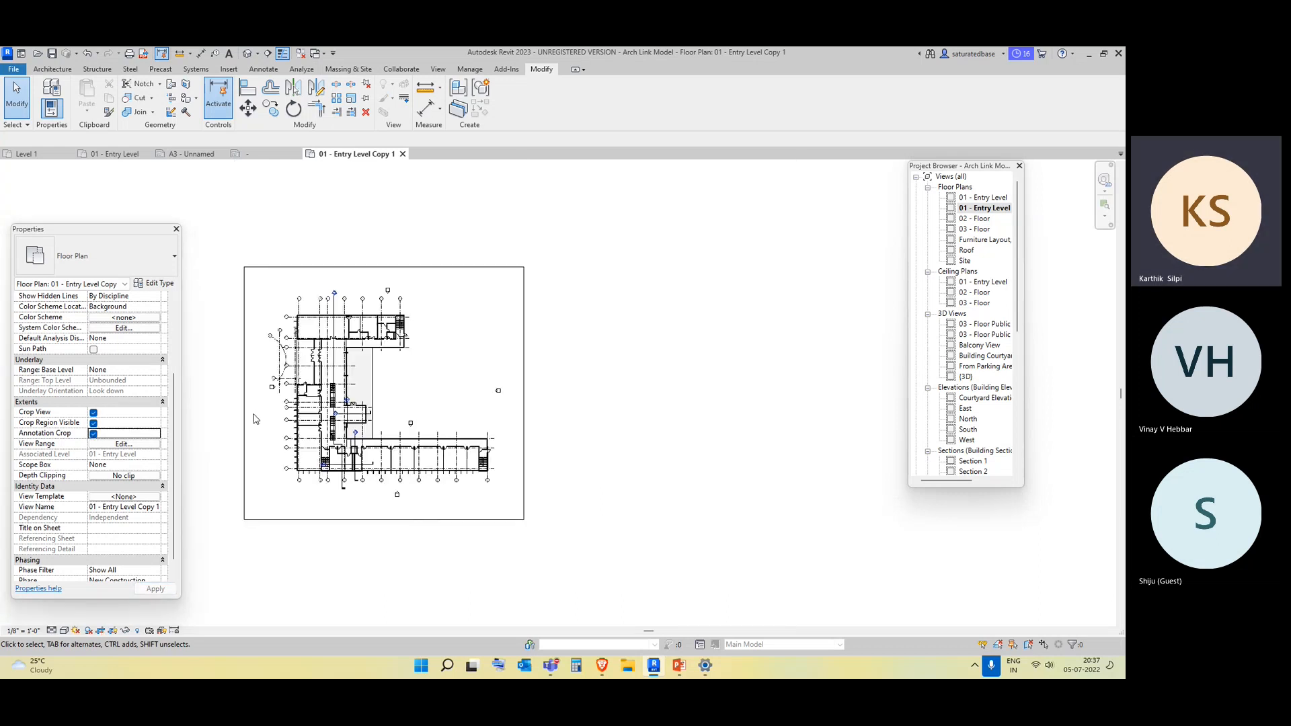
Tighten all four sides of the crop region in 01 - Entry Level Copy 1 around the building's lower wing
click(385, 267)
drag(385, 267, 385, 400)
drag(384, 519, 384, 496)
drag(240, 447, 285, 449)
drag(524, 448, 499, 450)
click(620, 538)
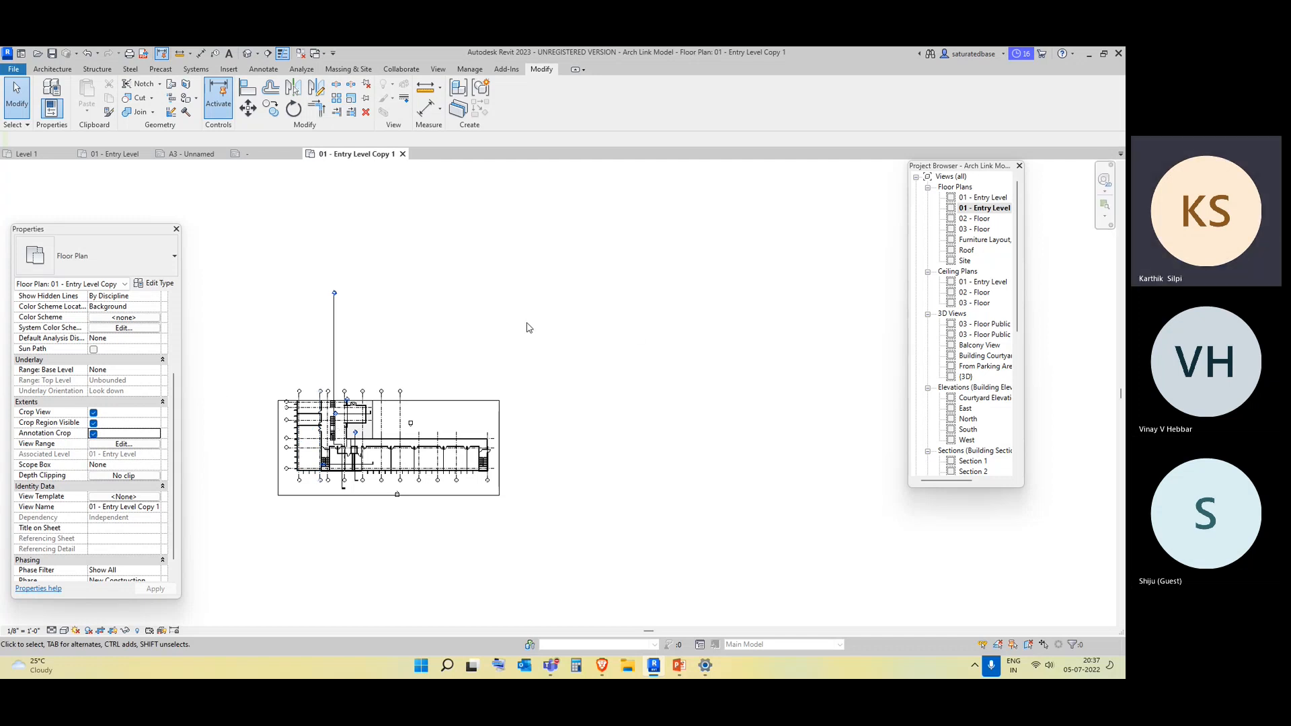
Place the cropped 01 - Entry Level floor plan on sheet A3 - Unnamed, over the titleblock
scroll(976, 403, down, 5)
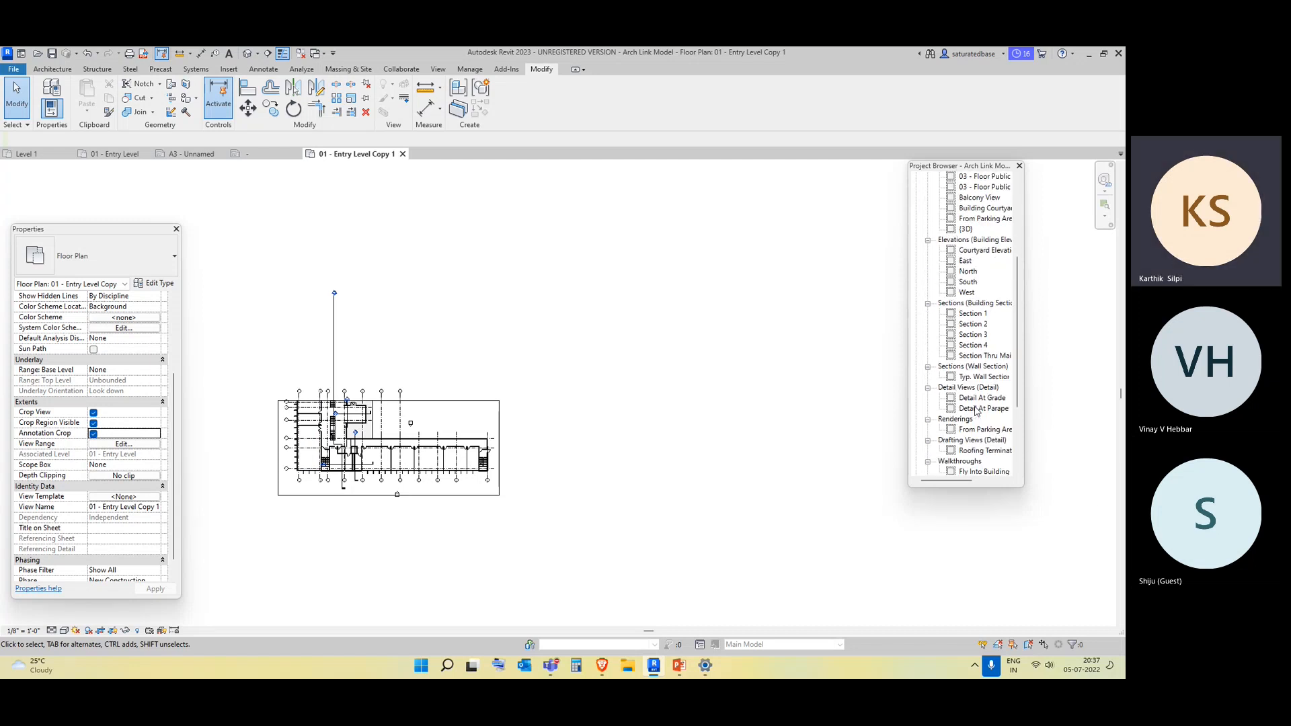
scroll(976, 412, down, 2)
scroll(952, 455, down, 1)
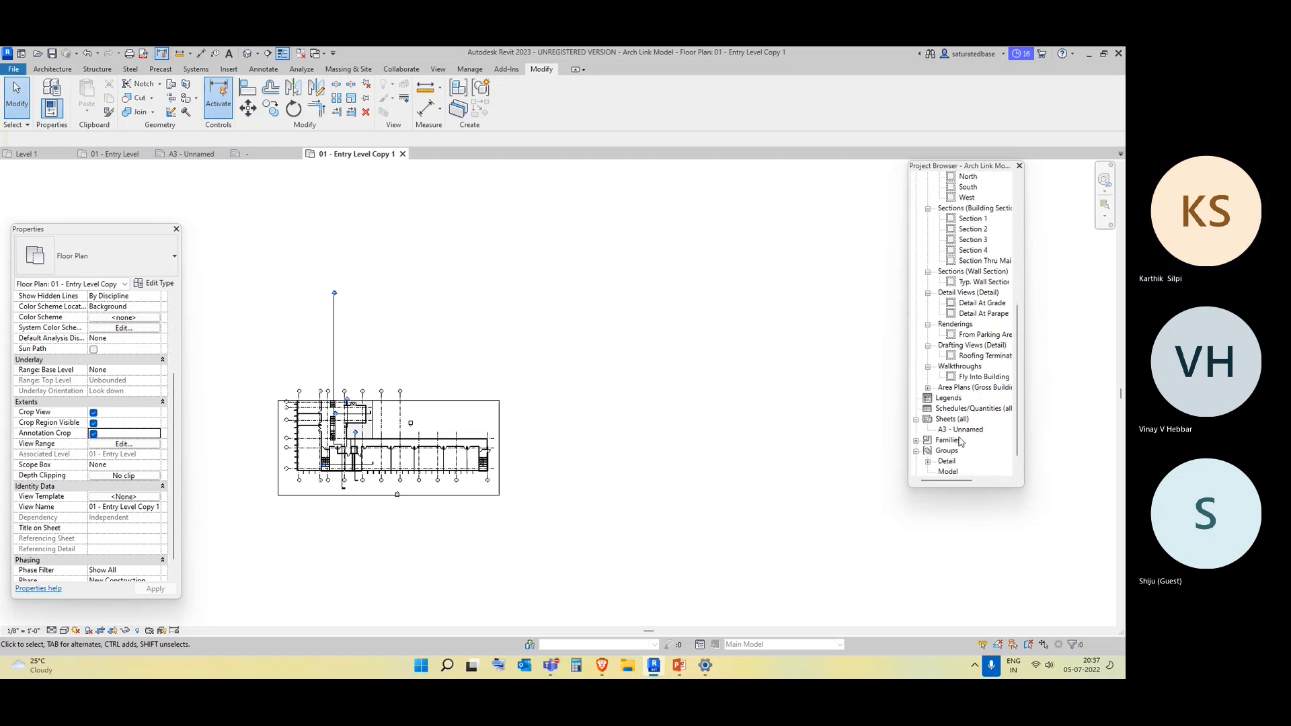
double_click(963, 430)
scroll(981, 215, up, 8)
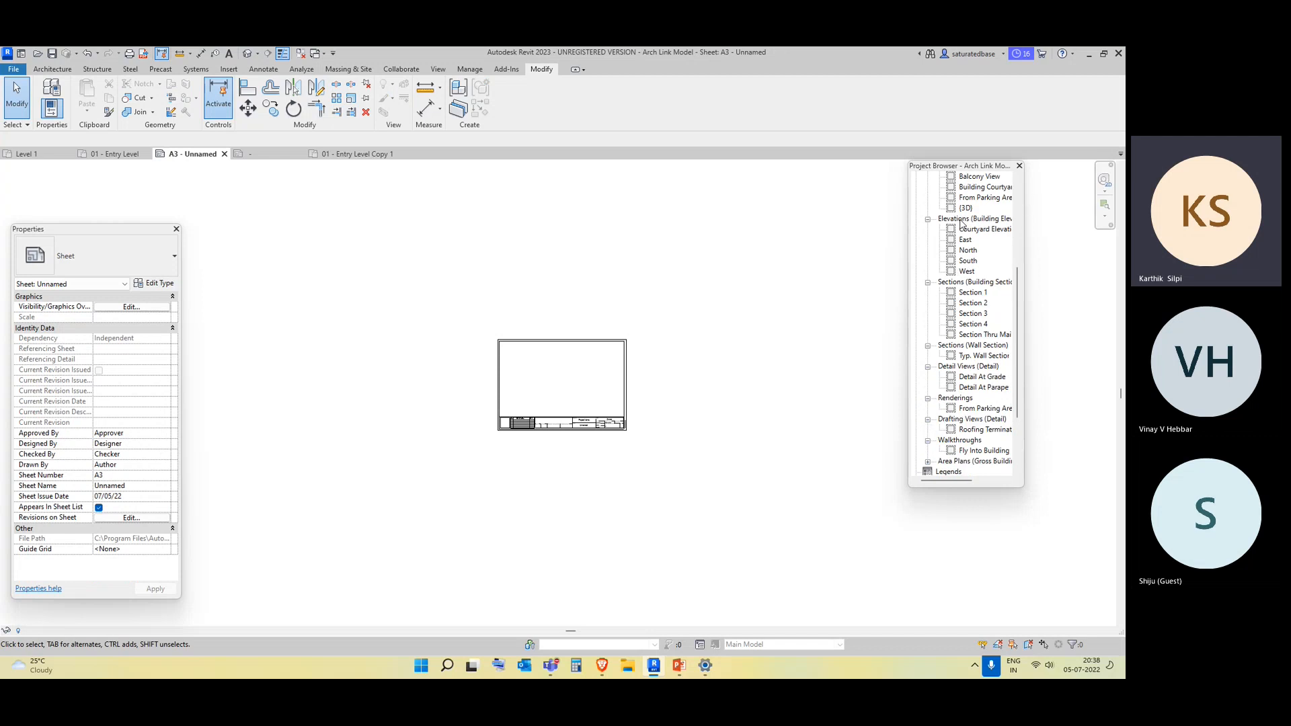
click(988, 198)
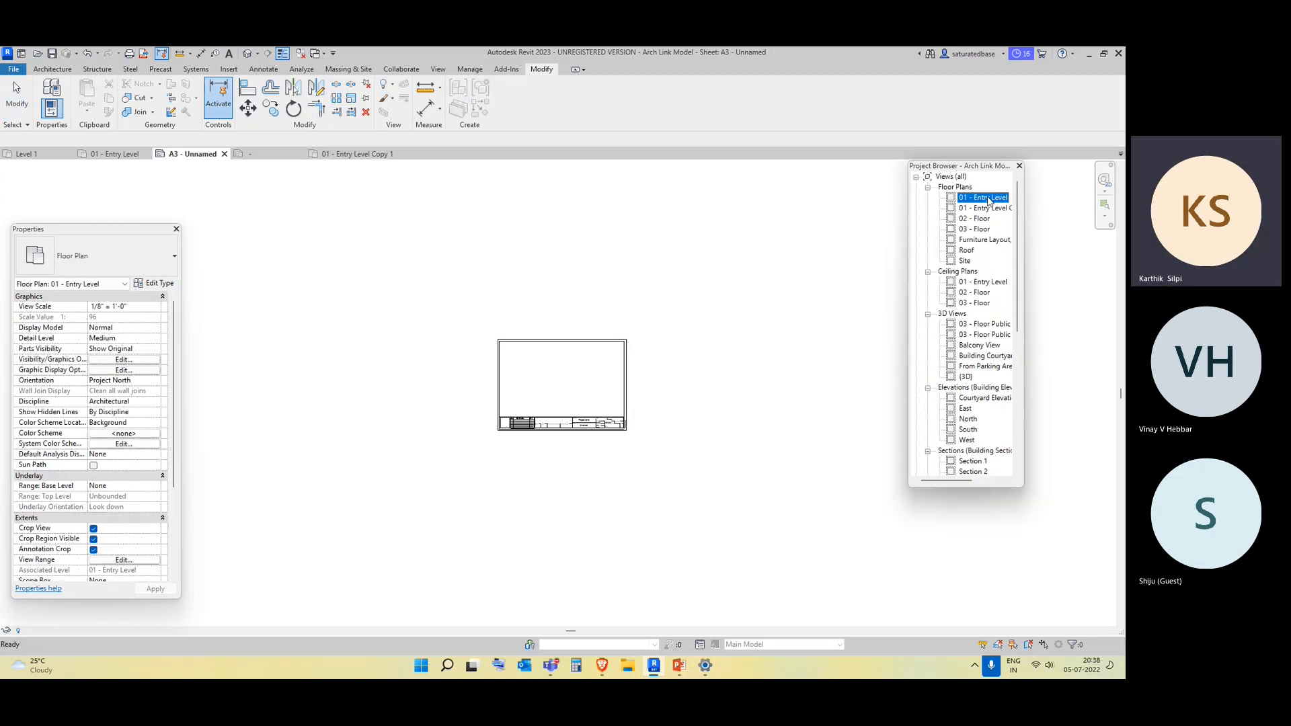
drag(991, 200, 515, 395)
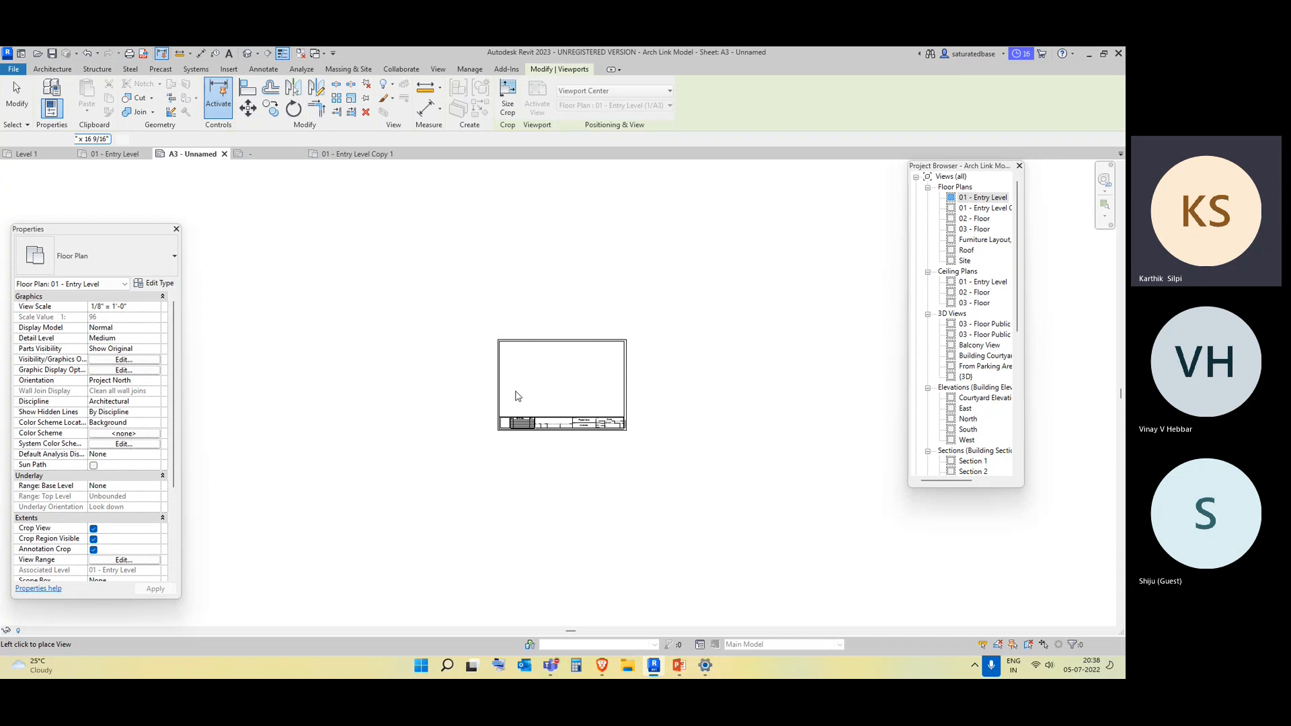
click(554, 395)
scroll(573, 408, up, 2)
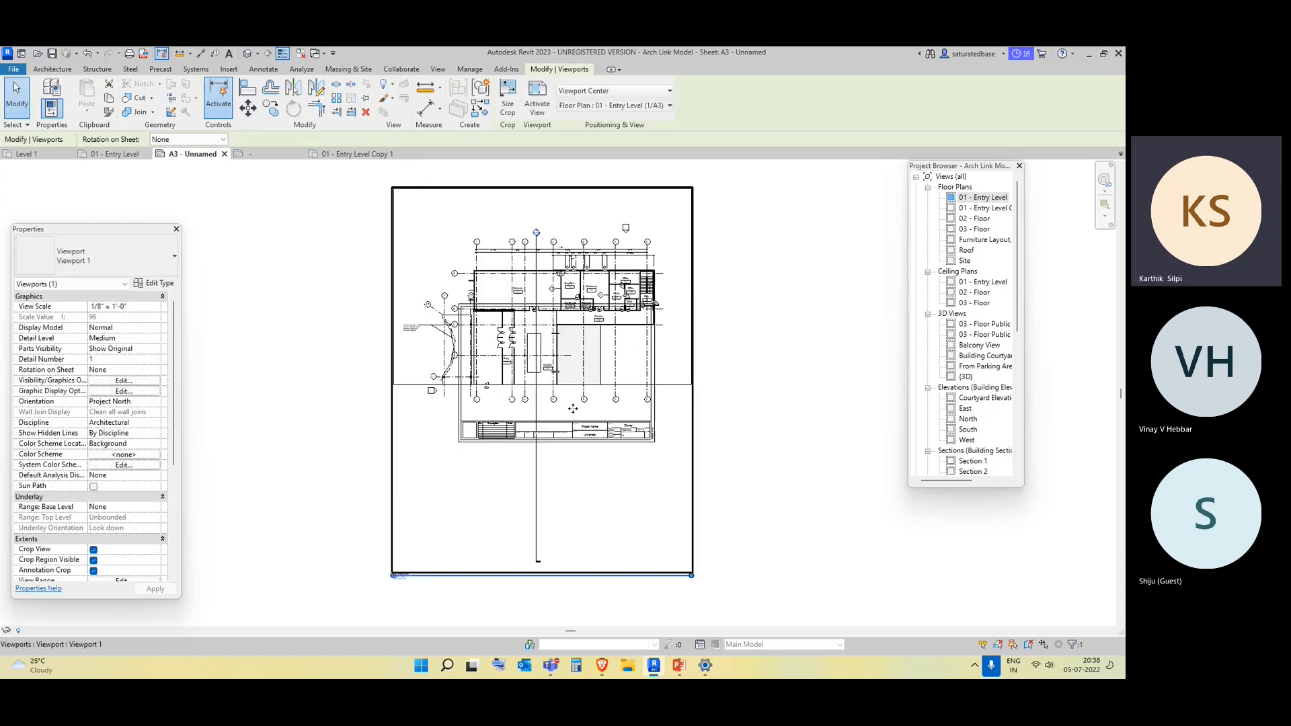
Activate the placed 01 - Entry Level view on the sheet and set its scale to 1/16" = 1'-0"
click(763, 453)
double_click(689, 496)
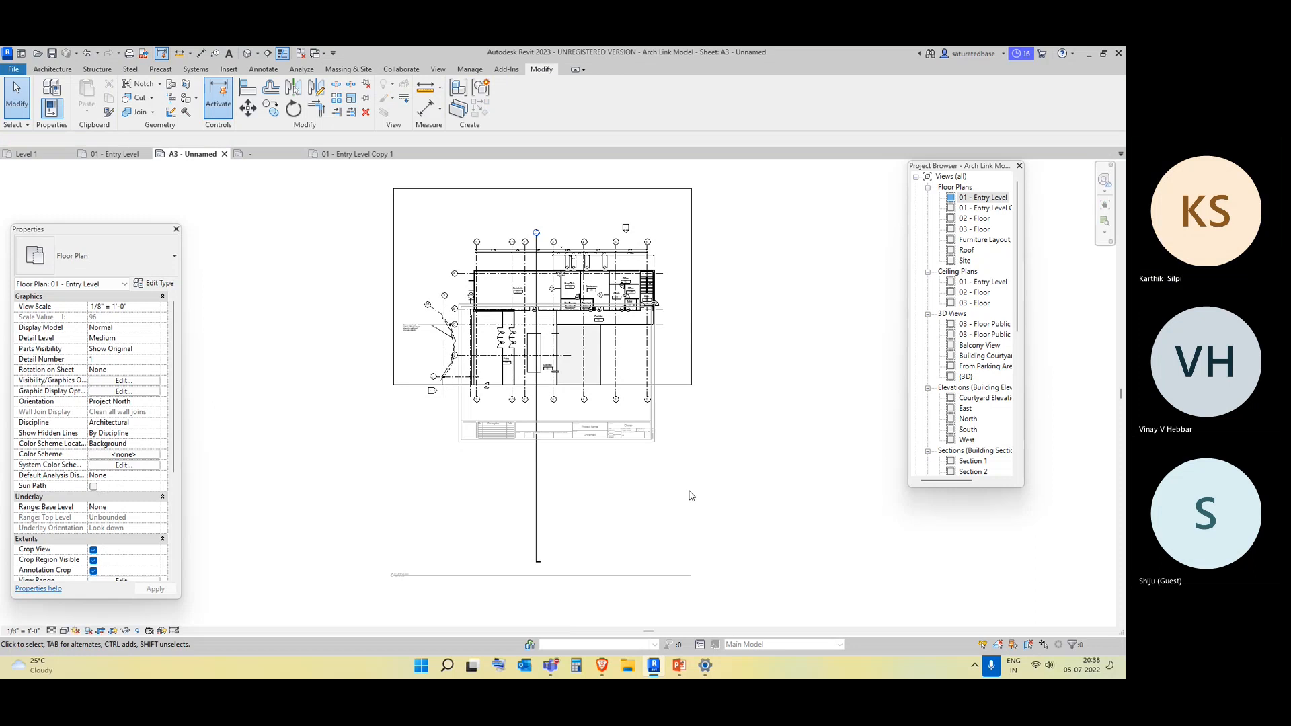
scroll(647, 415, down, 2)
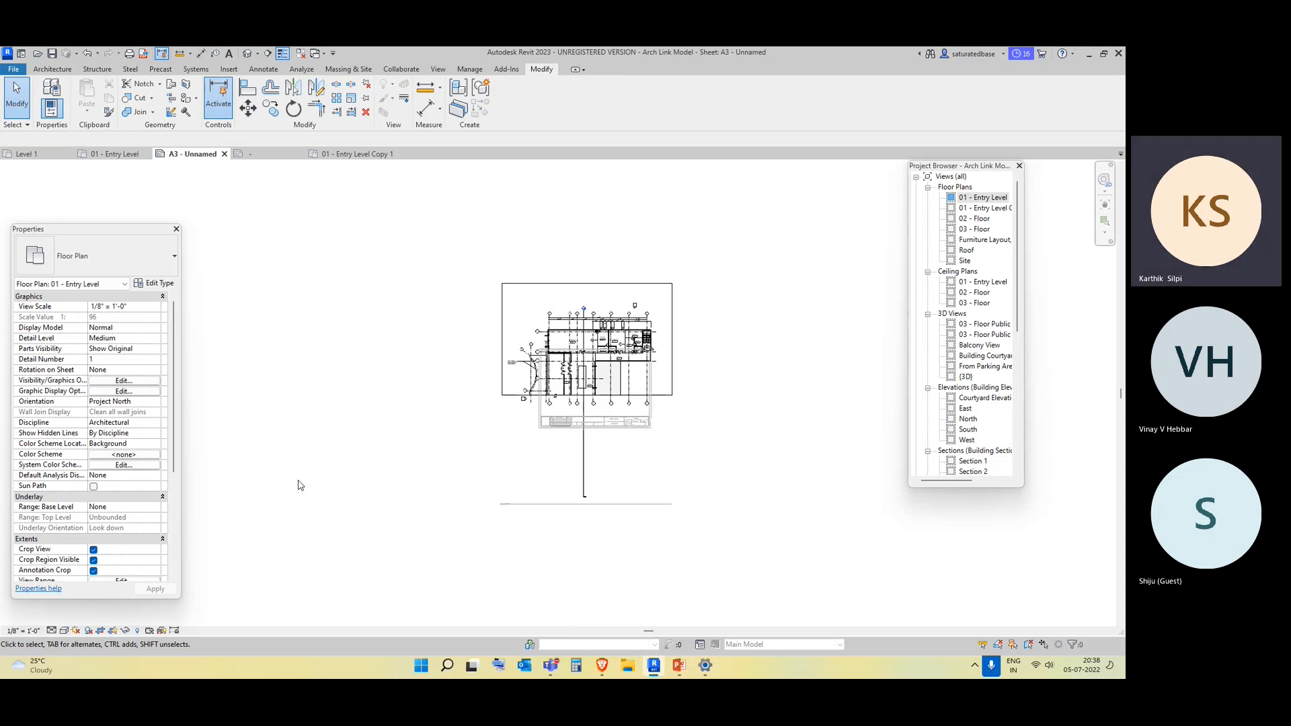
click(22, 632)
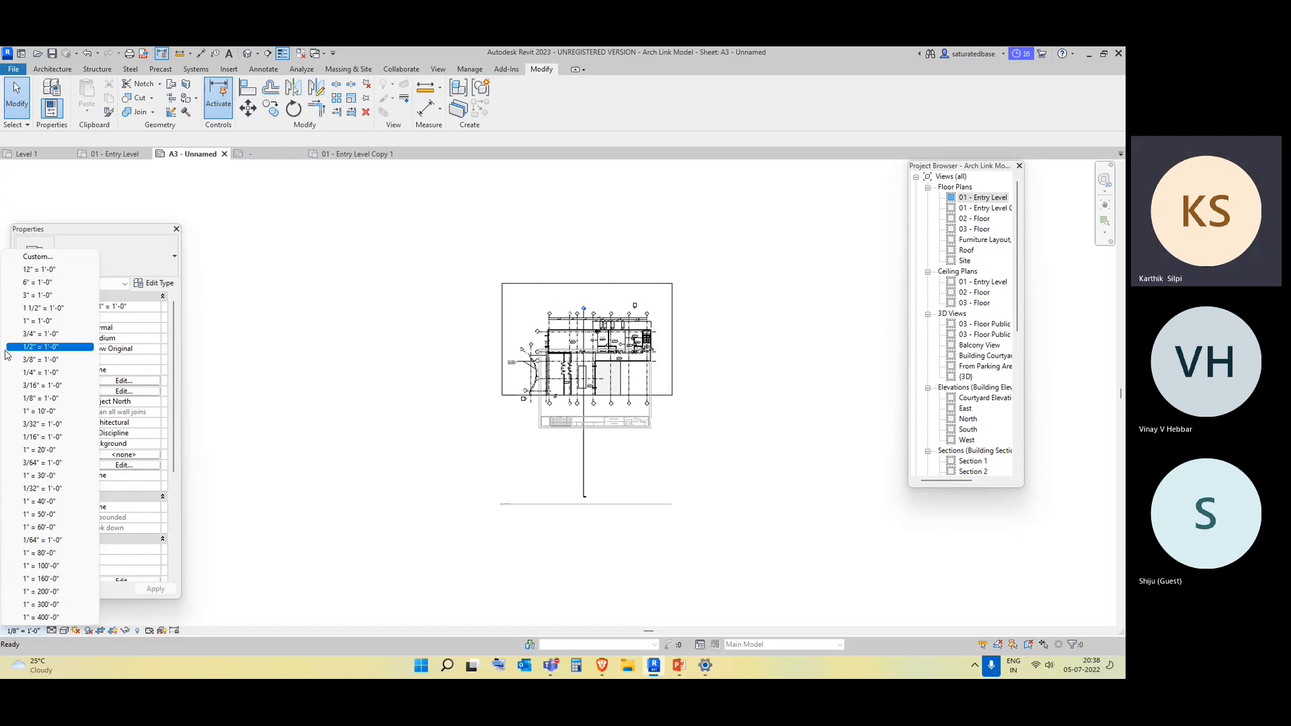
click(71, 439)
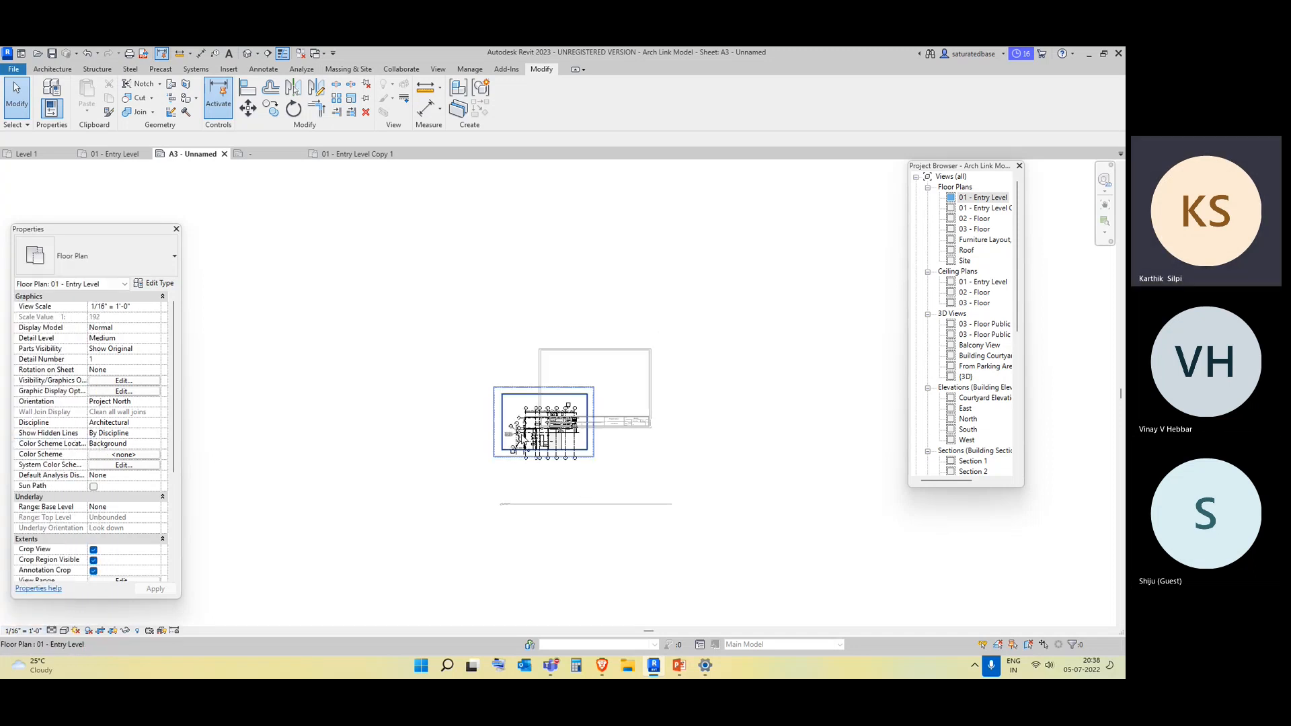
Try to bring the activated 01 - Entry Level plan onto the sheet by moving its crop region inside the A3 border
scroll(558, 461, up, 5)
scroll(664, 359, up, 5)
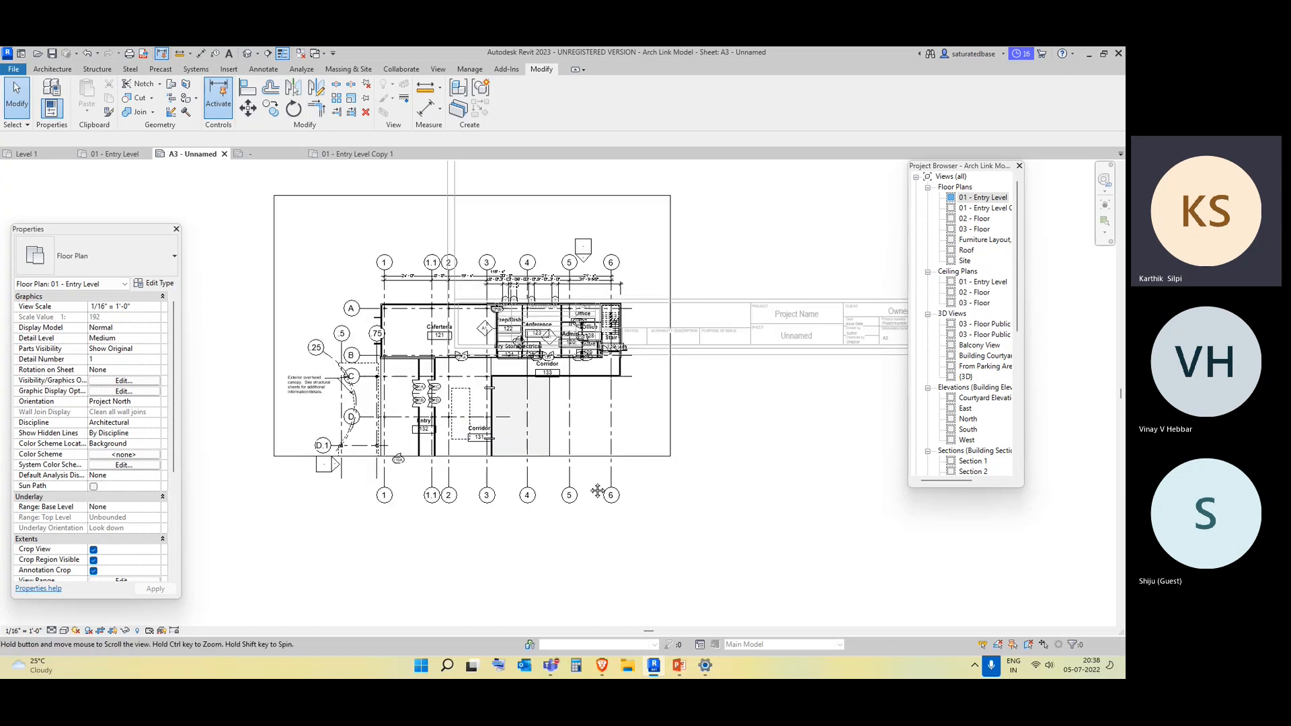
scroll(447, 501, down, 4)
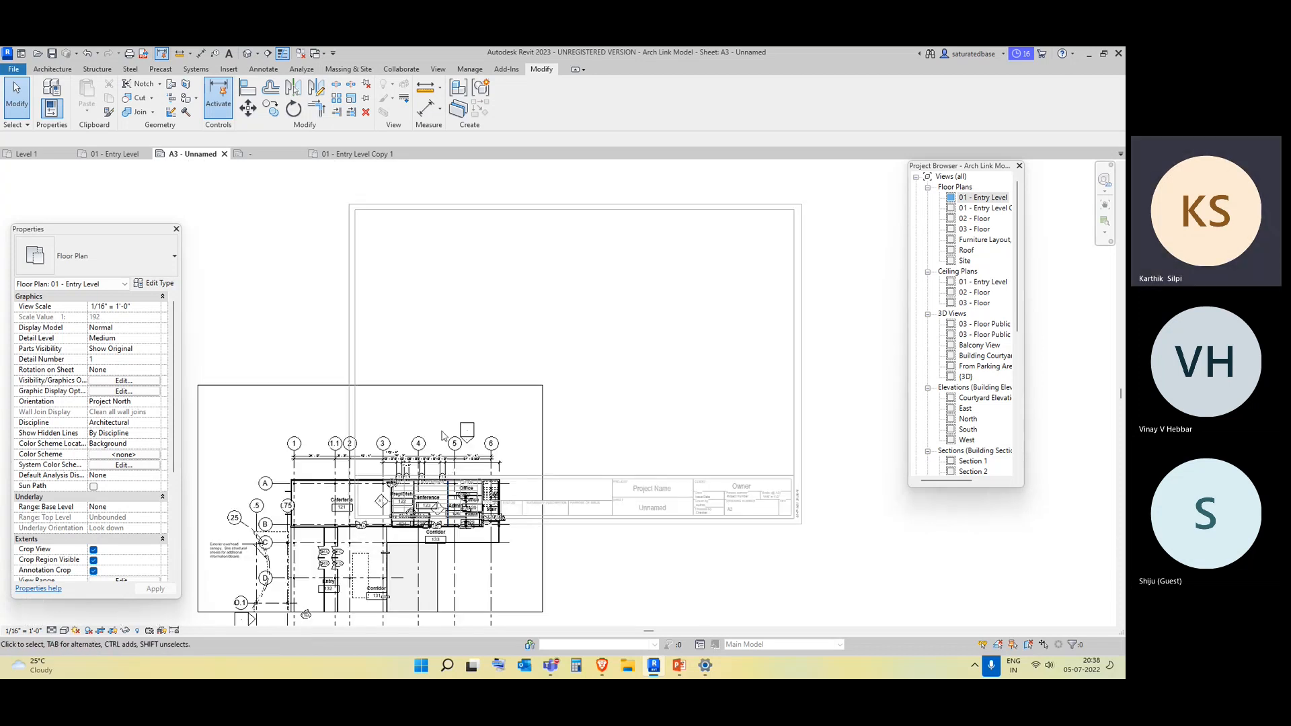
click(422, 386)
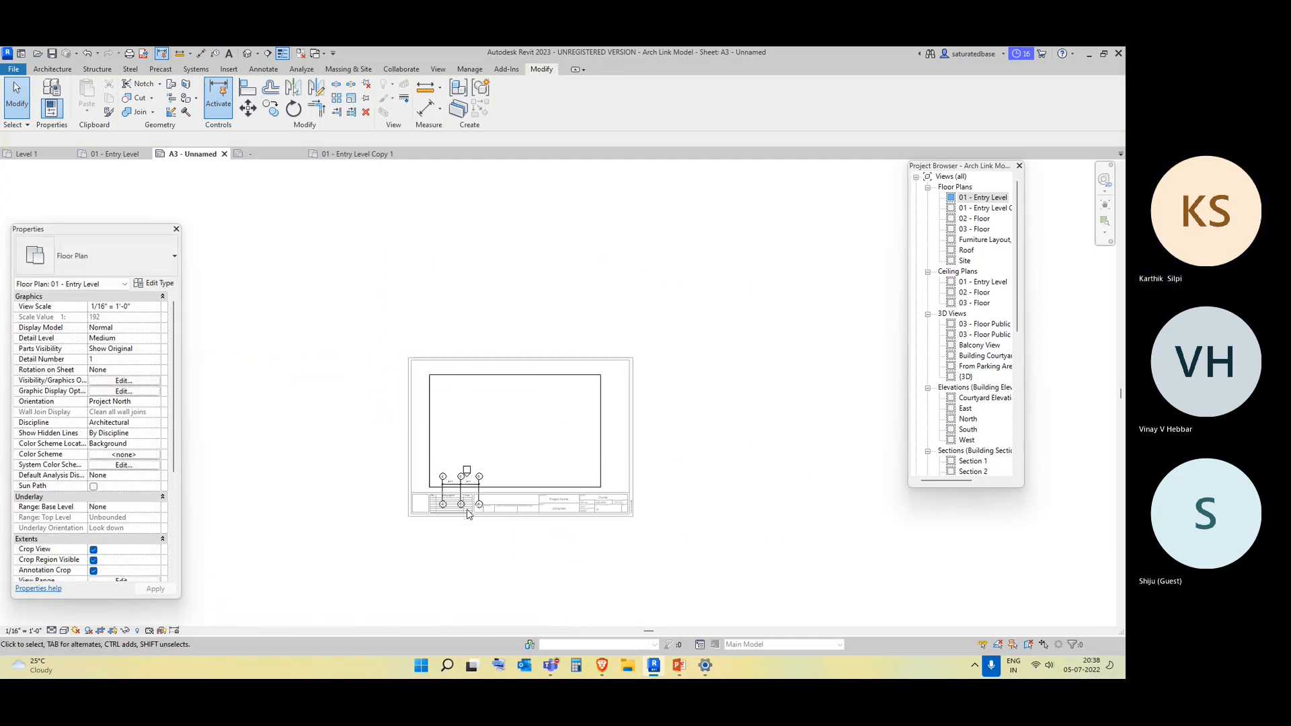
scroll(433, 522, up, 1)
scroll(522, 404, up, 4)
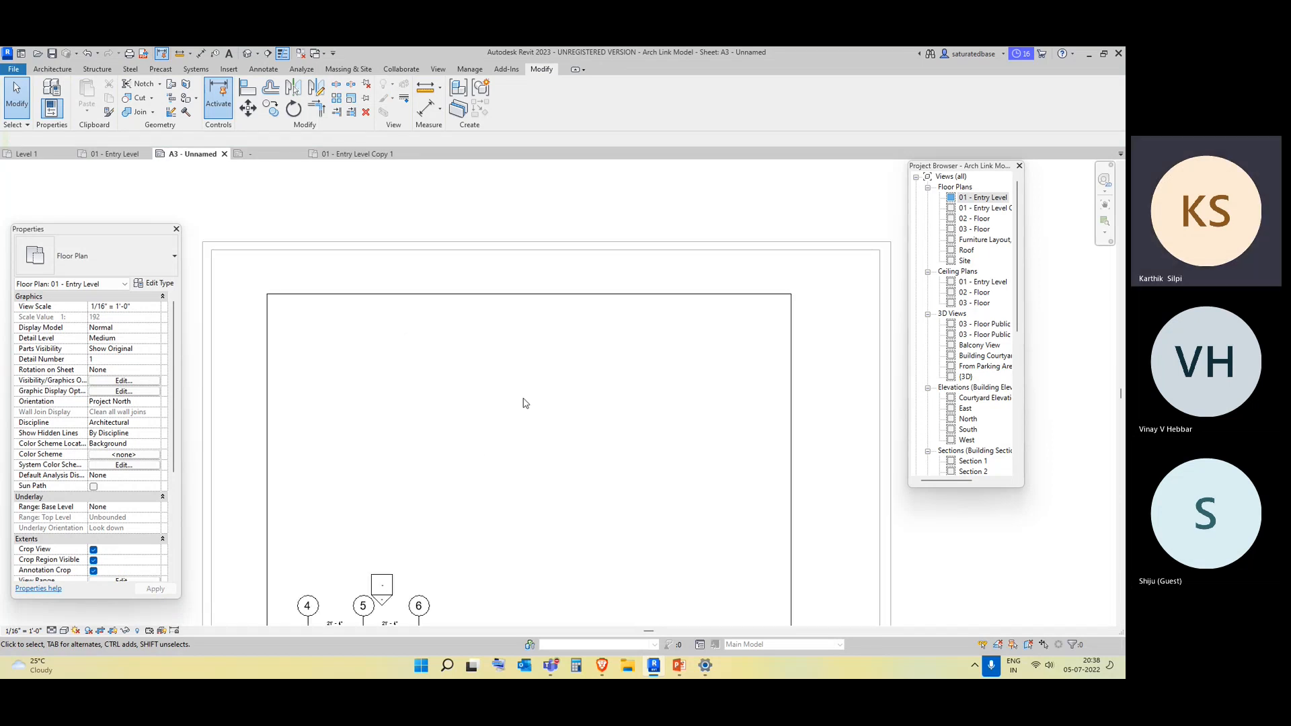
scroll(513, 438, down, 6)
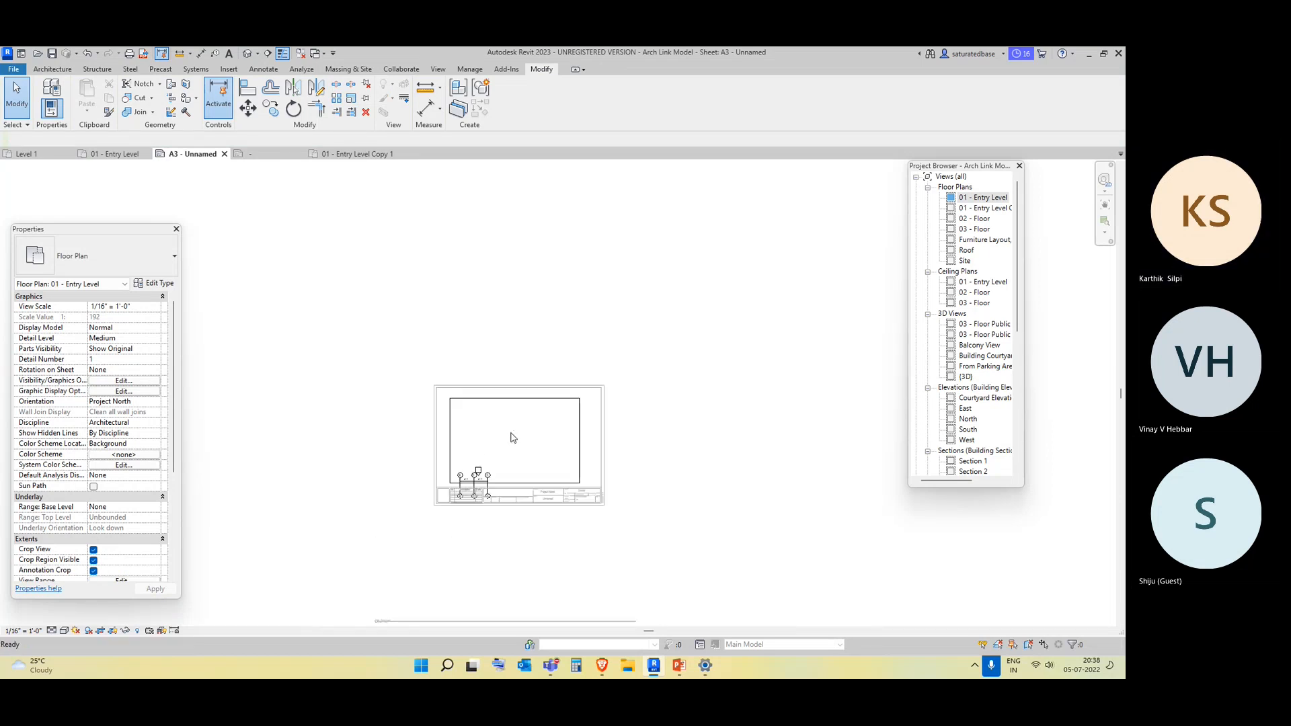
Try again to shift the activated view's crop region up into the sheet's drawing area above the title strip
scroll(485, 495, up, 5)
click(388, 385)
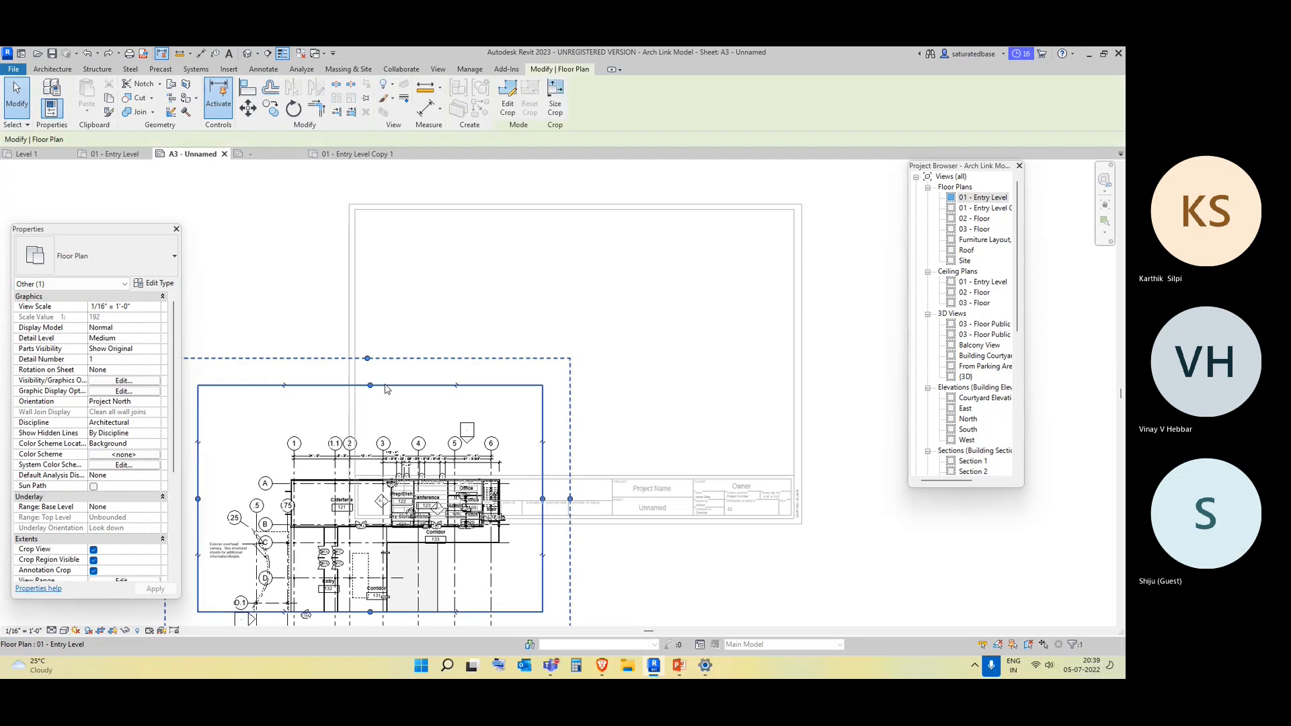
drag(384, 391, 599, 235)
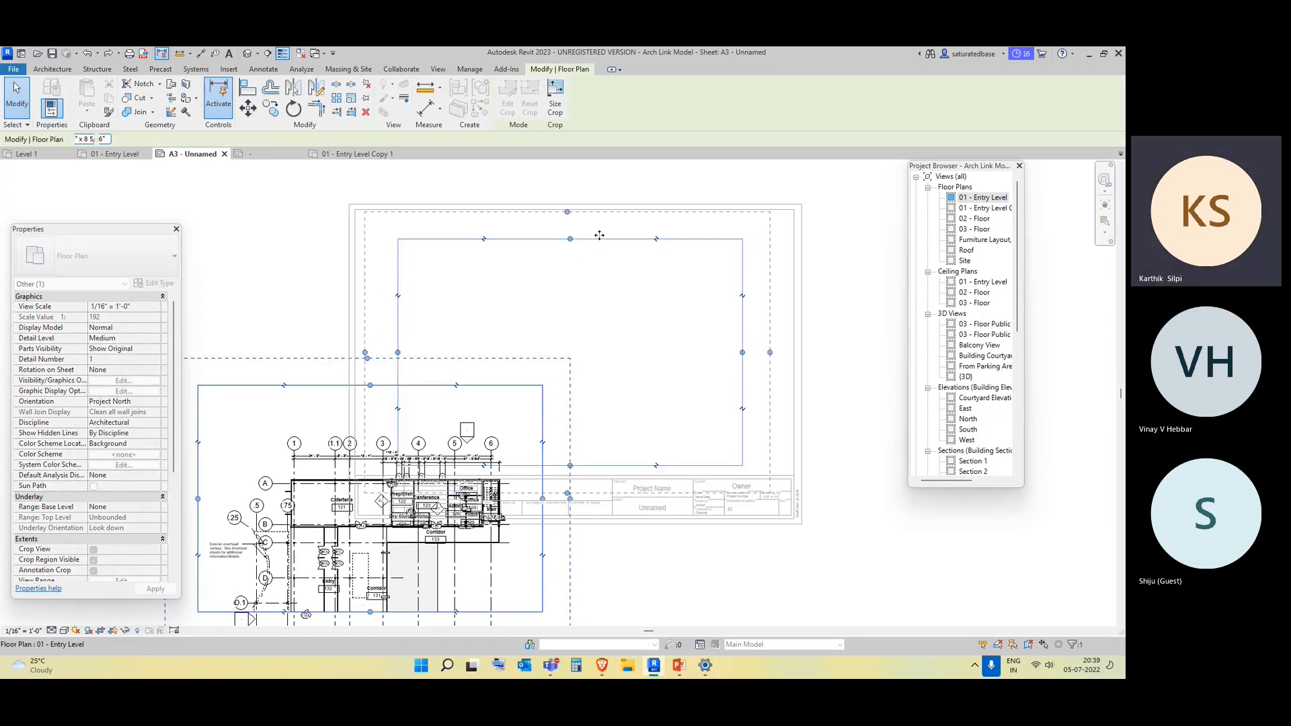
scroll(503, 558, down, 5)
scroll(506, 558, up, 7)
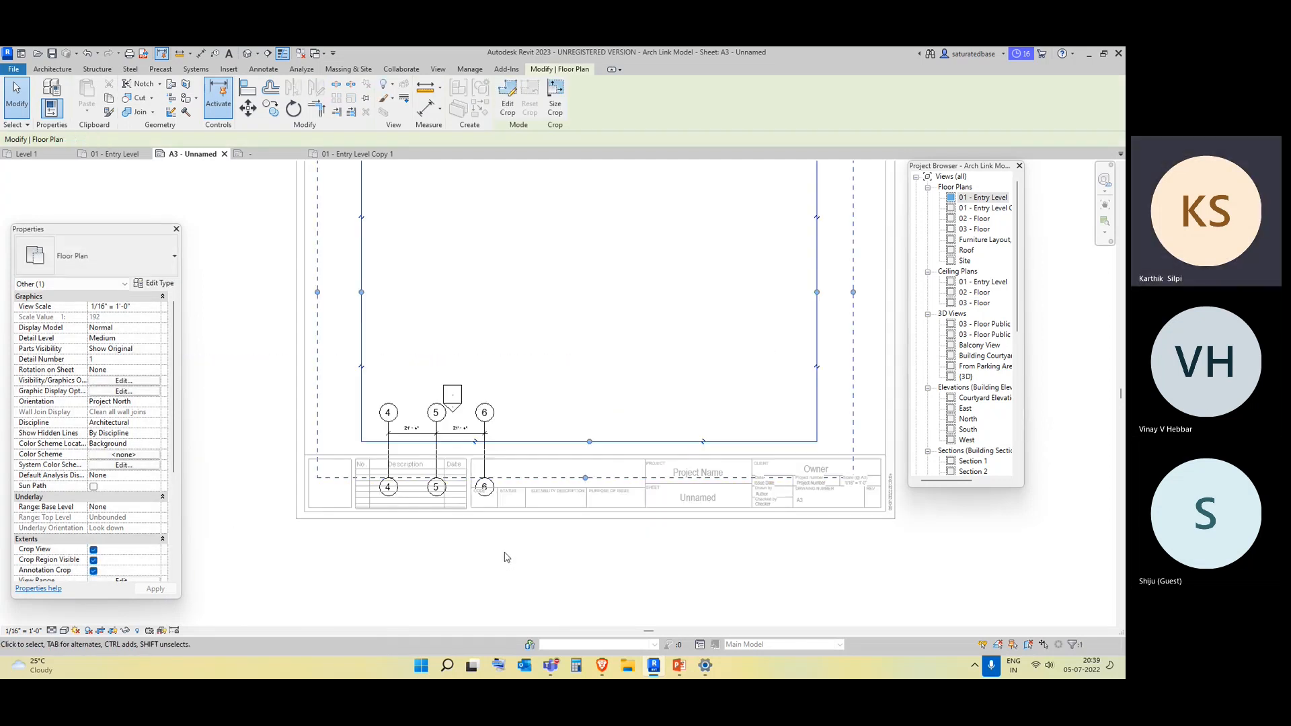
click(488, 568)
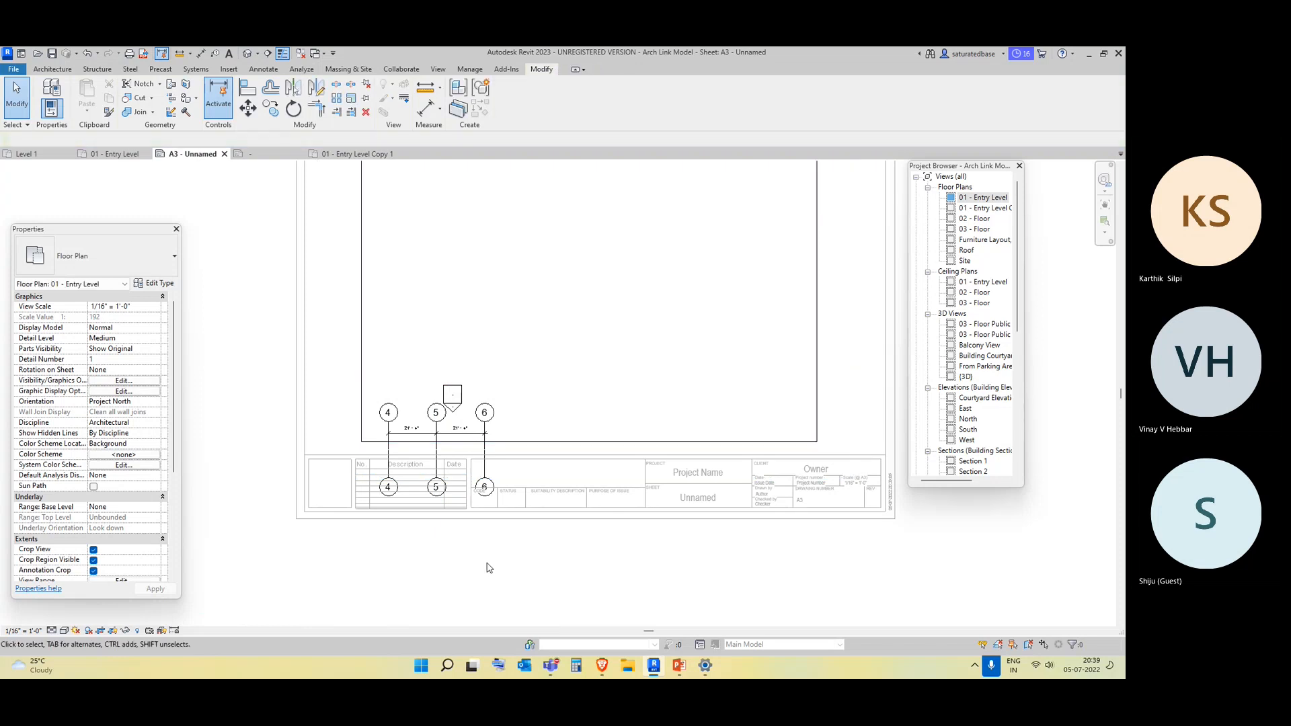
scroll(473, 563, down, 4)
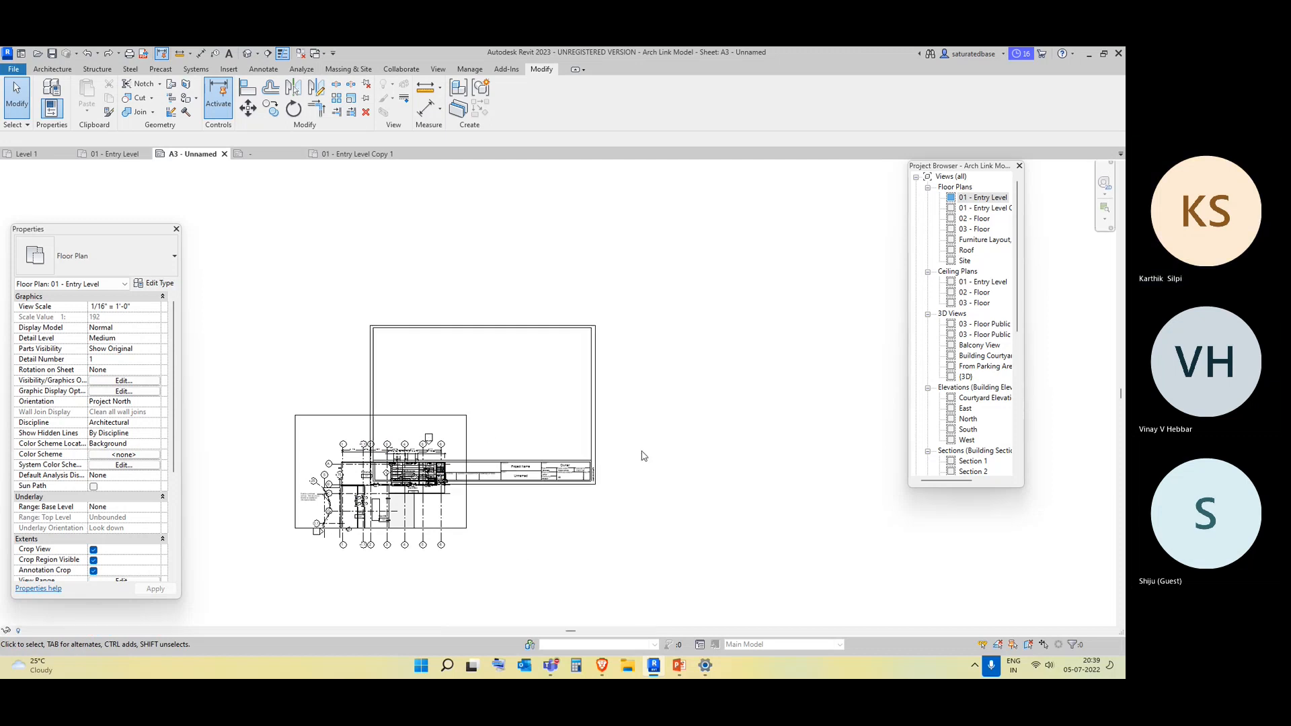
Move the whole 01 - Entry Level viewport inside the A3 titleblock border so the plan sits above the title strip
click(640, 471)
scroll(640, 481, down, 2)
scroll(639, 488, up, 4)
middle_drag(694, 487, 544, 539)
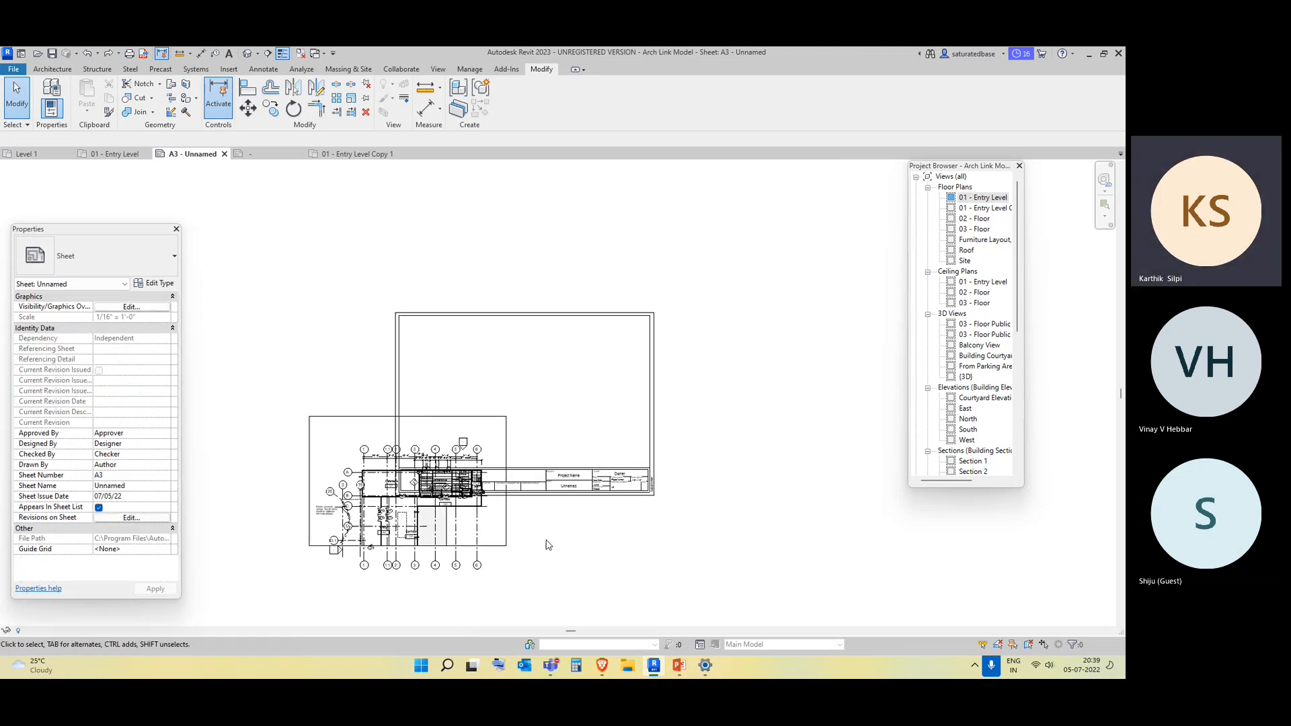
click(501, 540)
drag(500, 540, 593, 453)
scroll(530, 464, up, 2)
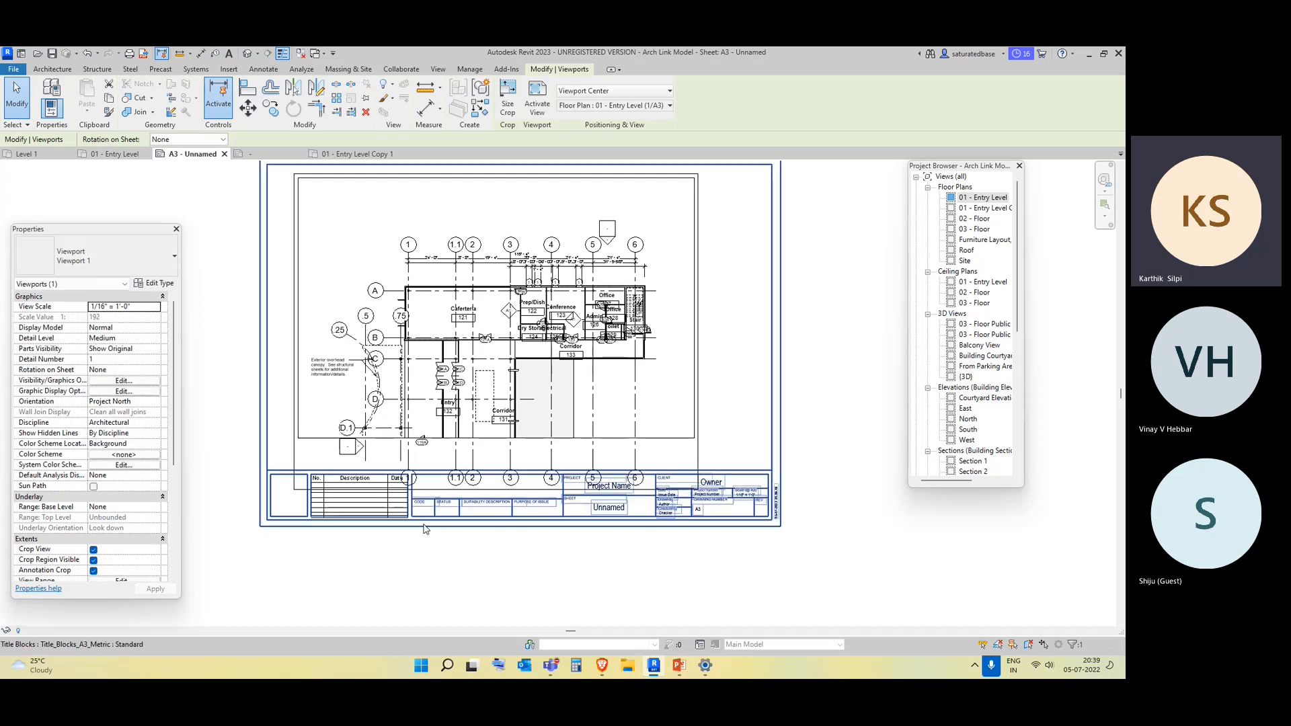
Activate the 01 - Entry Level viewport on the sheet and inspect the grid A bubble near the cafeteria
scroll(423, 529, up, 1)
scroll(373, 326, up, 3)
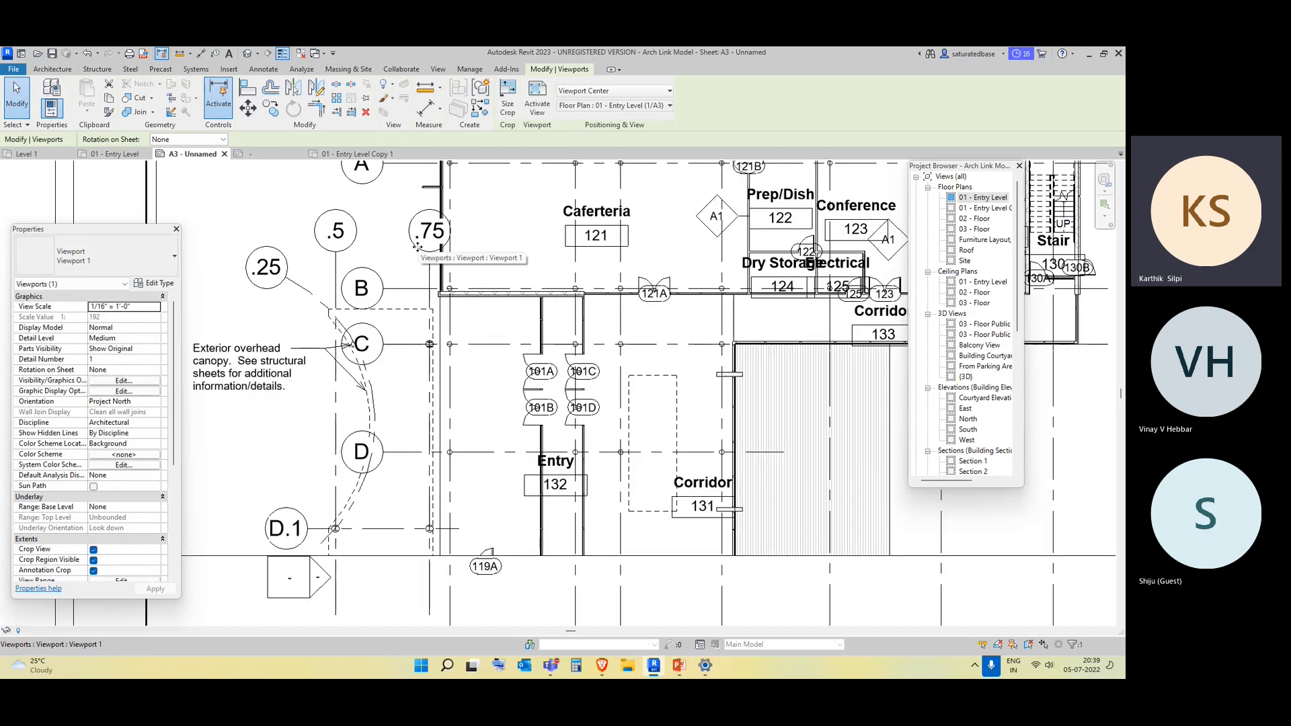
scroll(565, 385, down, 3)
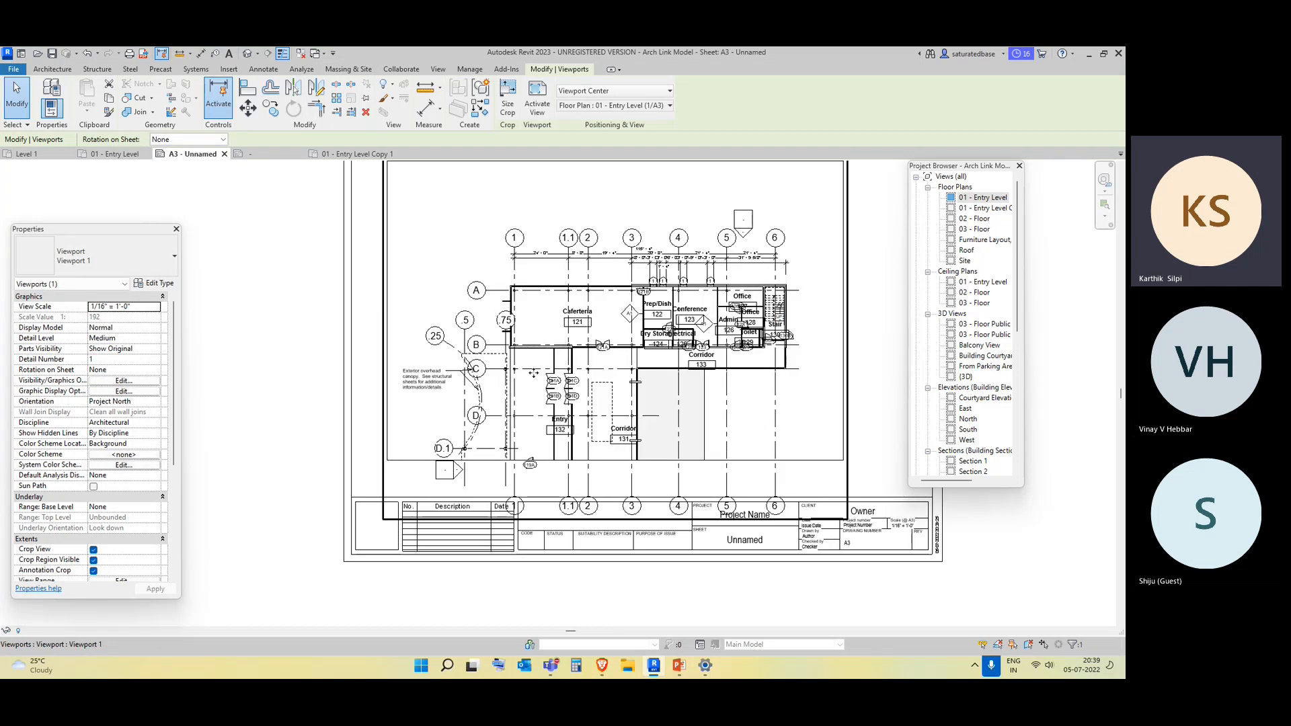
scroll(511, 303, up, 3)
scroll(511, 303, up, 1)
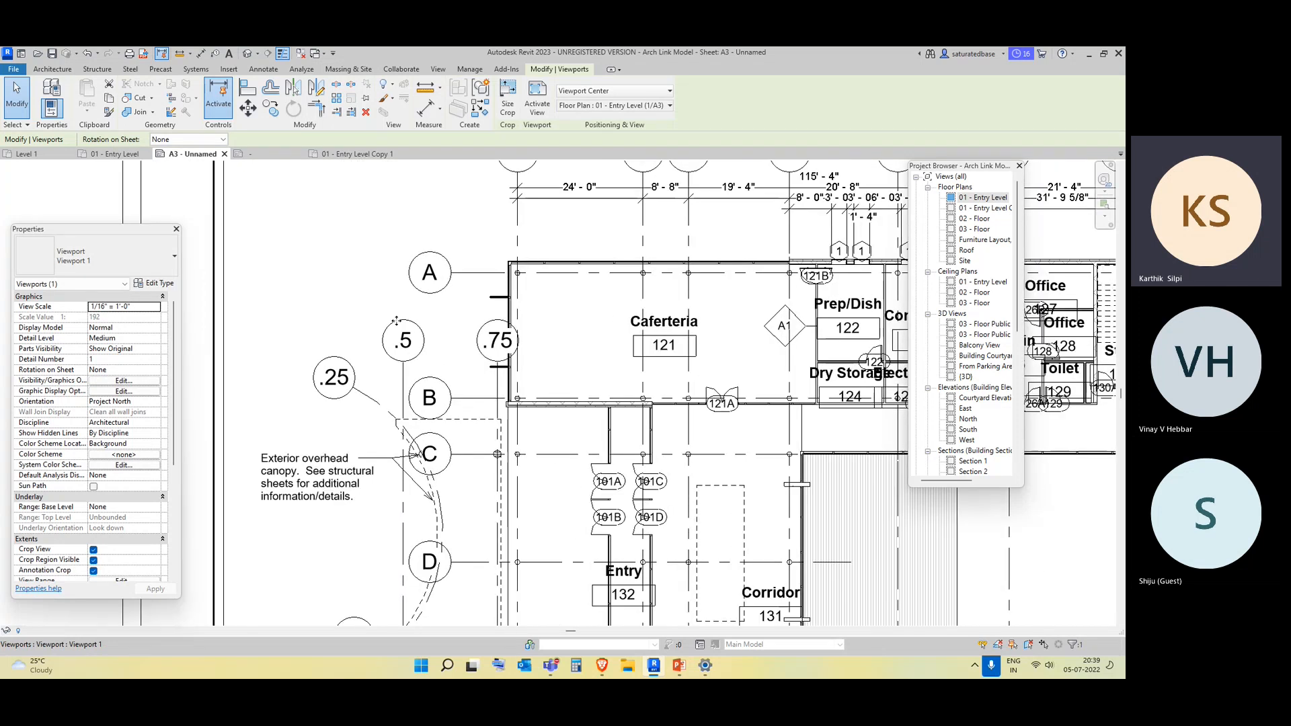
double_click(443, 295)
click(442, 294)
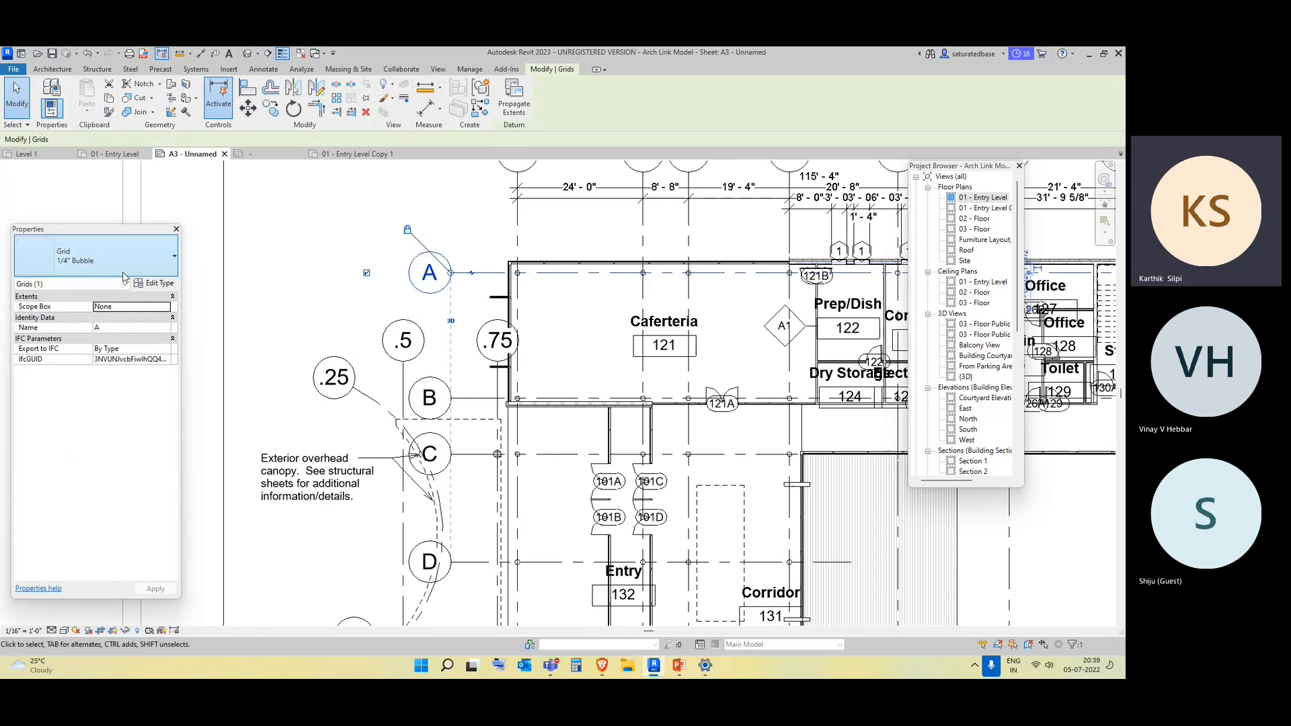
scroll(353, 487, down, 1)
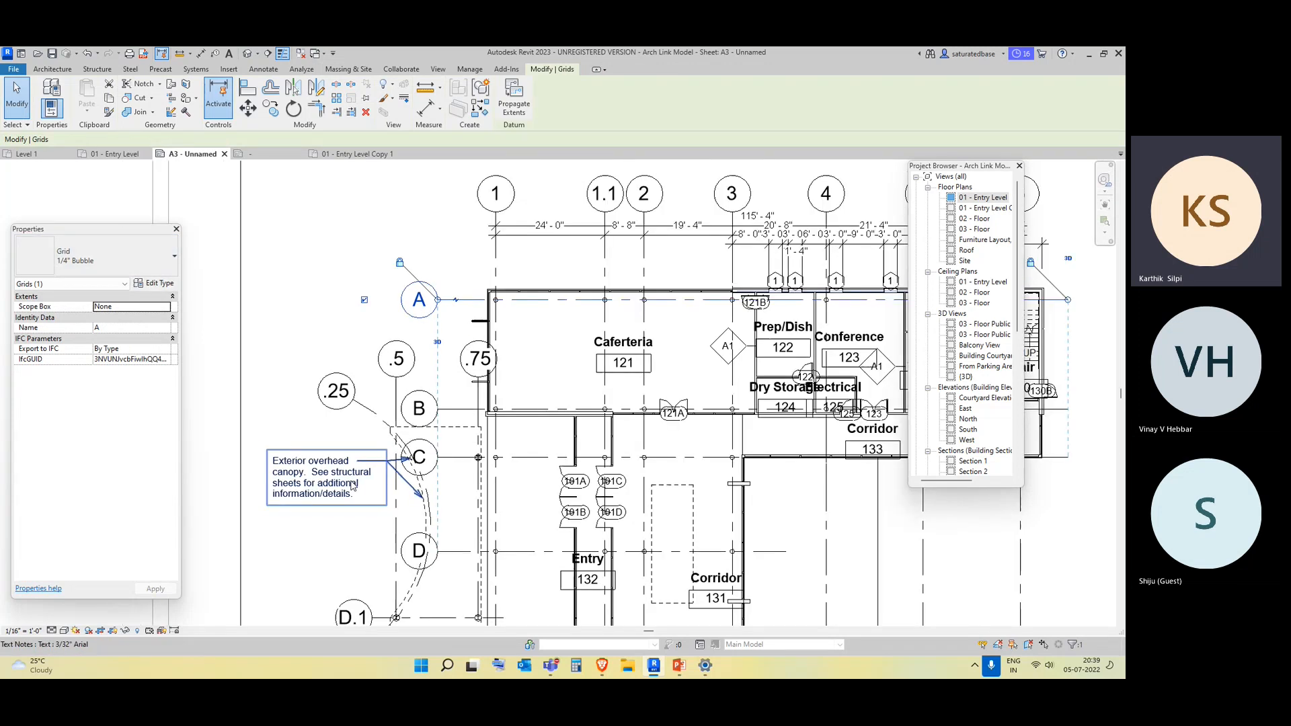
scroll(353, 486, down, 3)
click(199, 417)
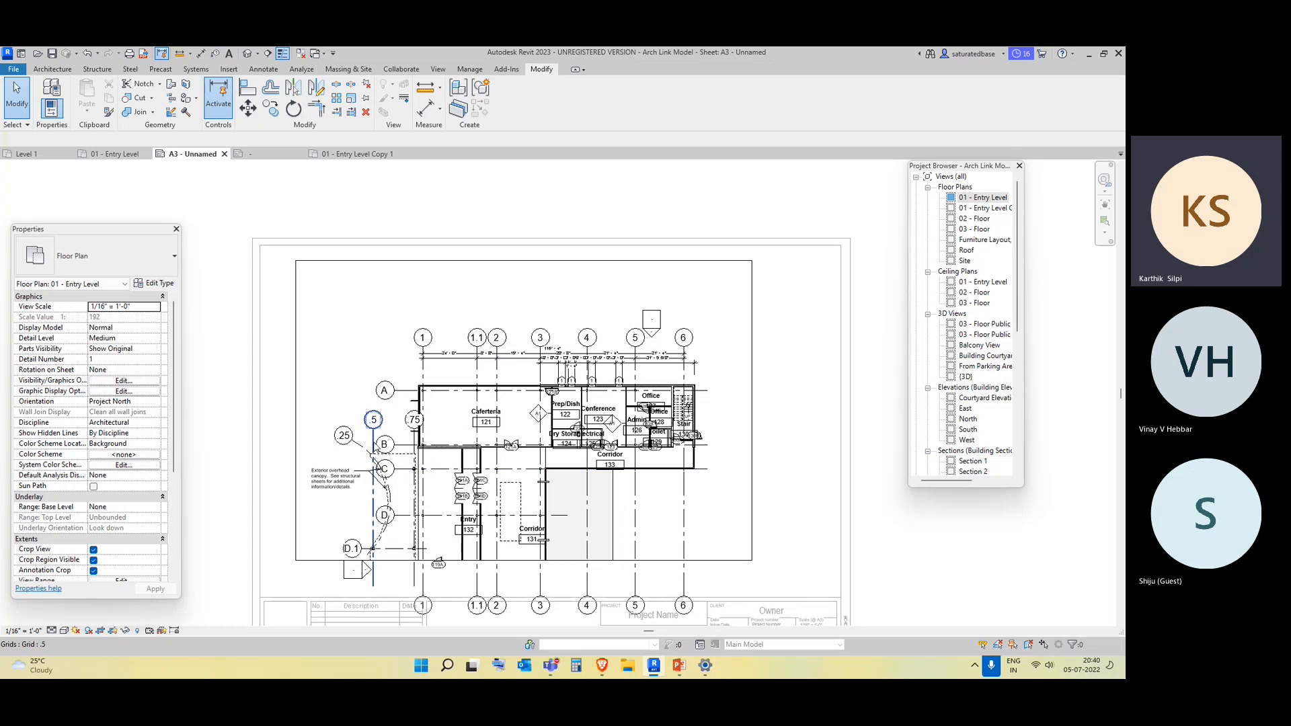
Inspect the properties of grid .5 beside the overhead canopy, and clear the selection
scroll(373, 419, up, 2)
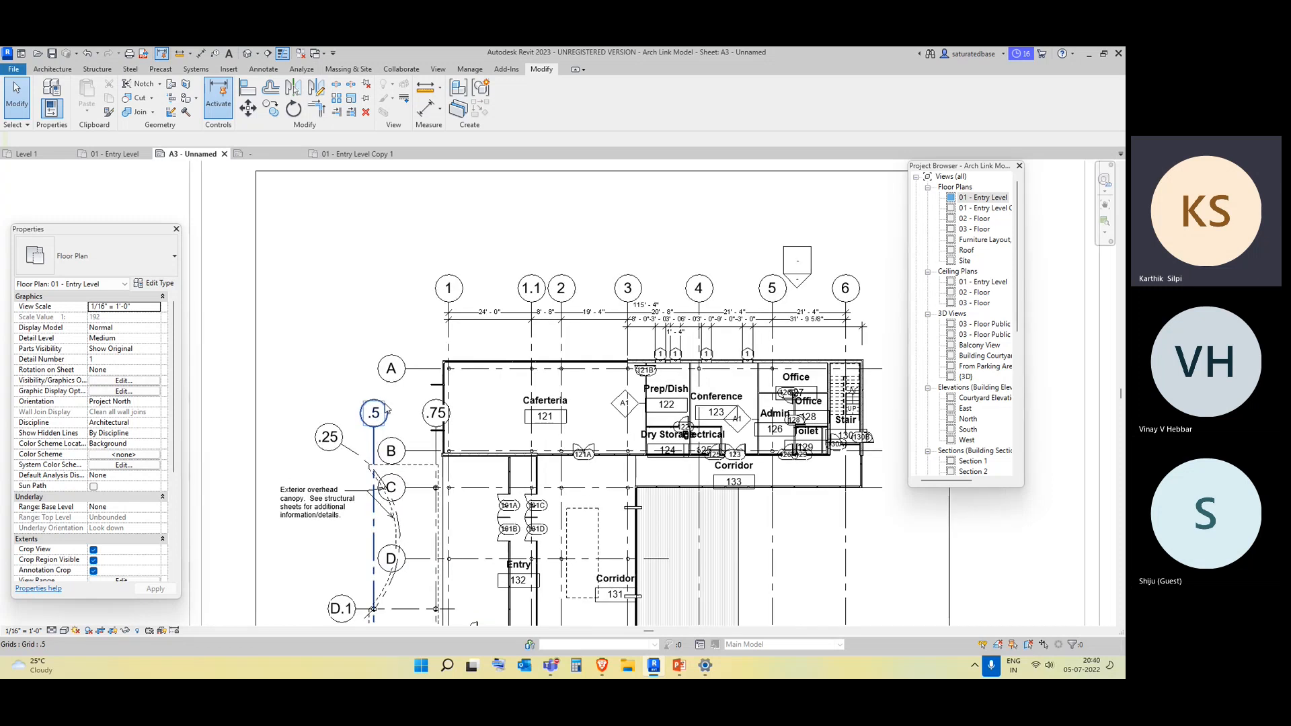
click(387, 408)
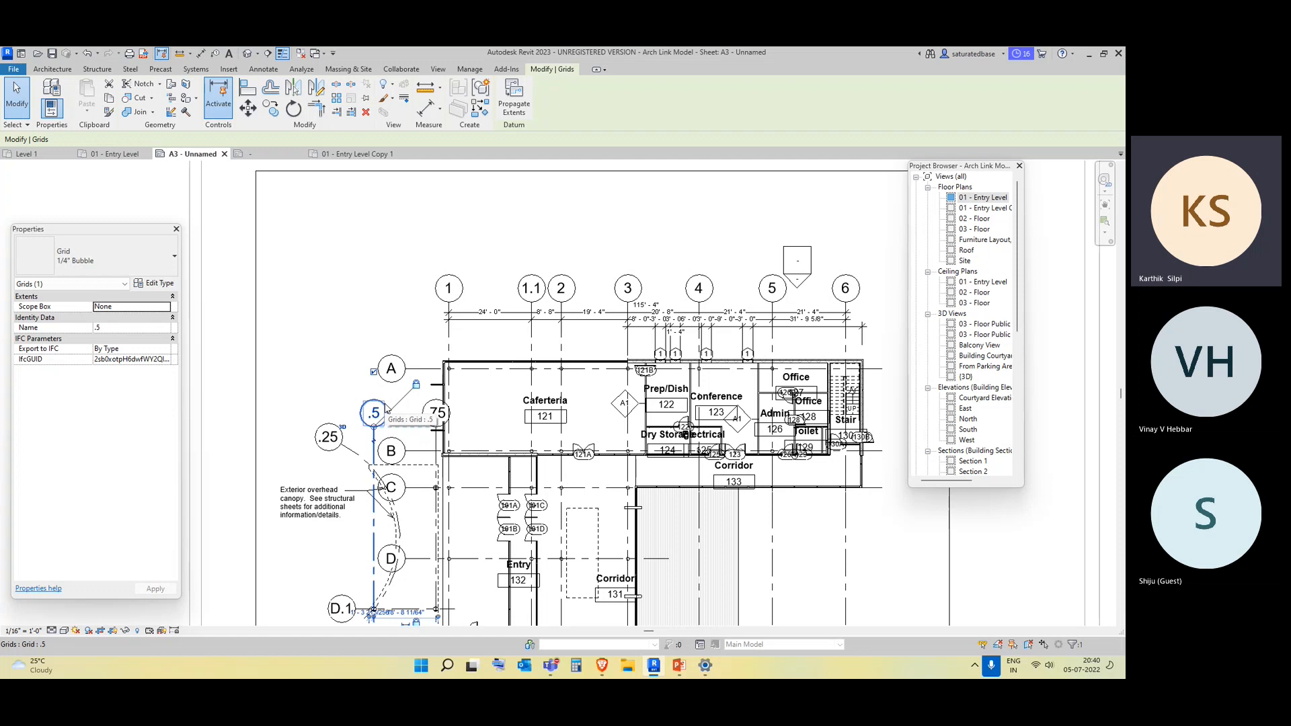
scroll(387, 408, down, 6)
click(288, 386)
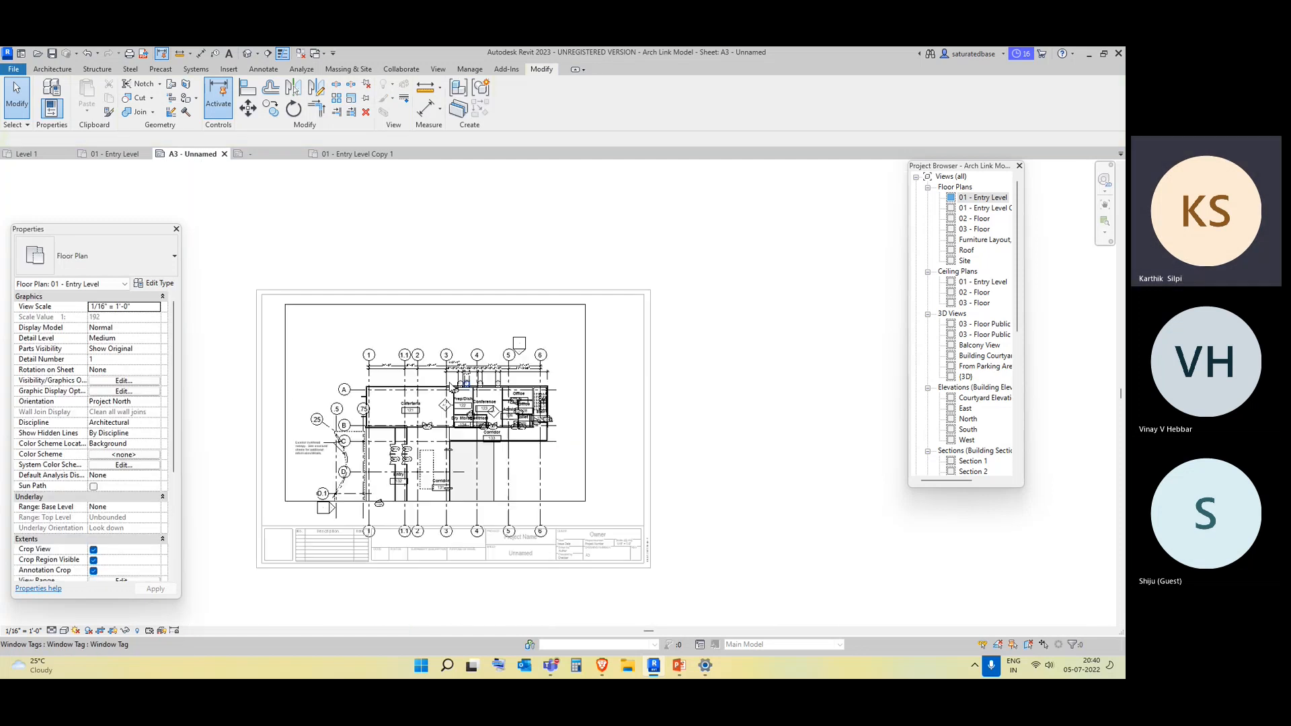
Review the End Segment Weight options in the 1/4" Bubble type properties of grid A and close them without applying anything
click(345, 390)
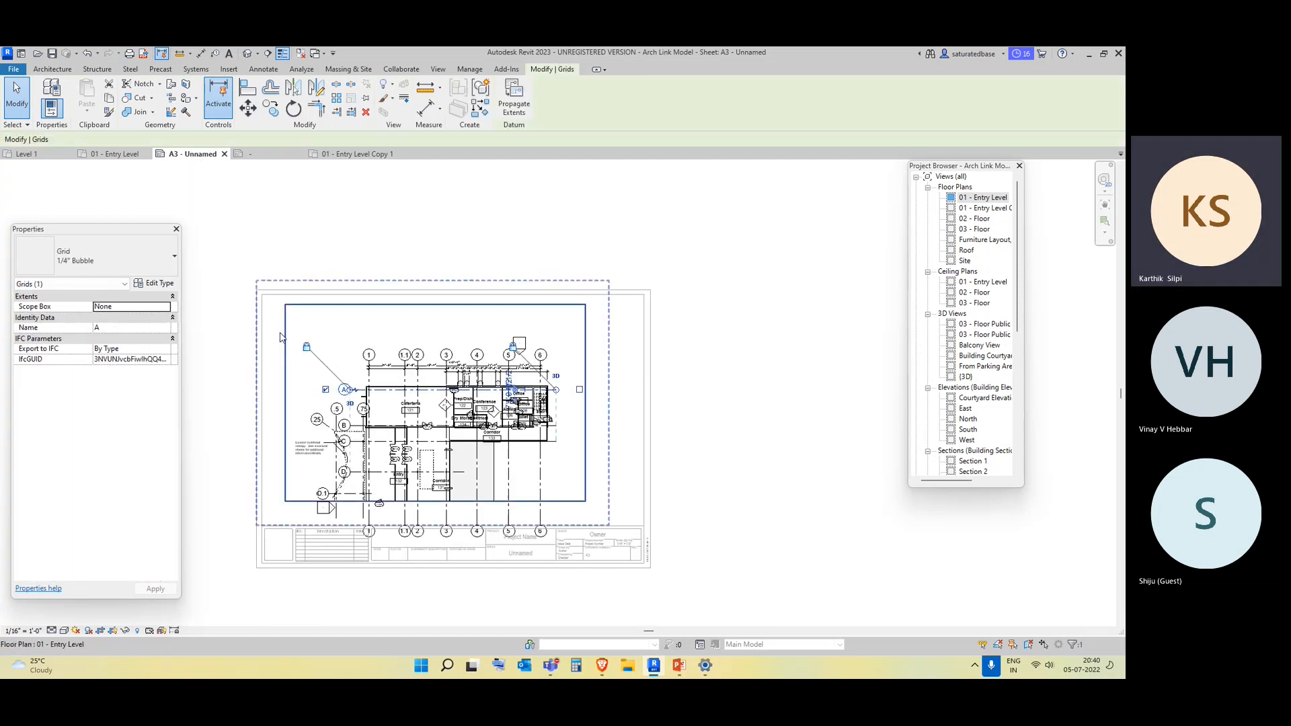
scroll(325, 419, up, 4)
click(367, 363)
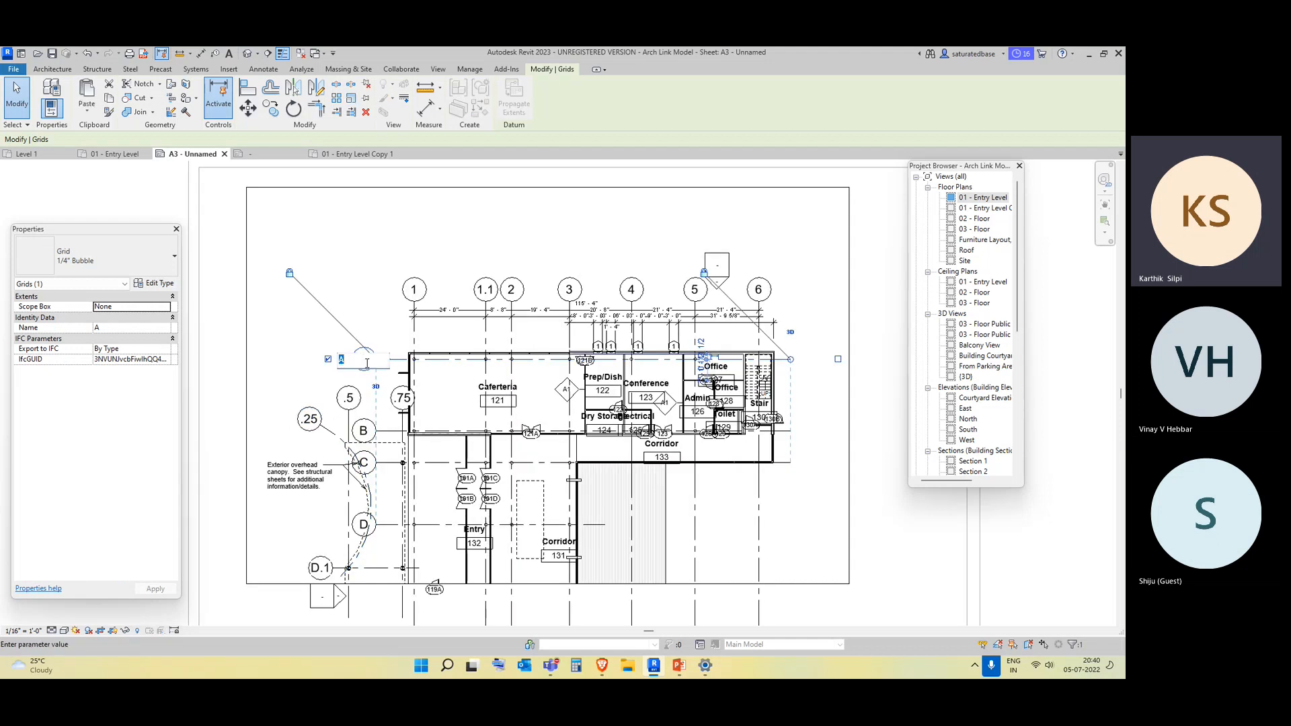
click(367, 374)
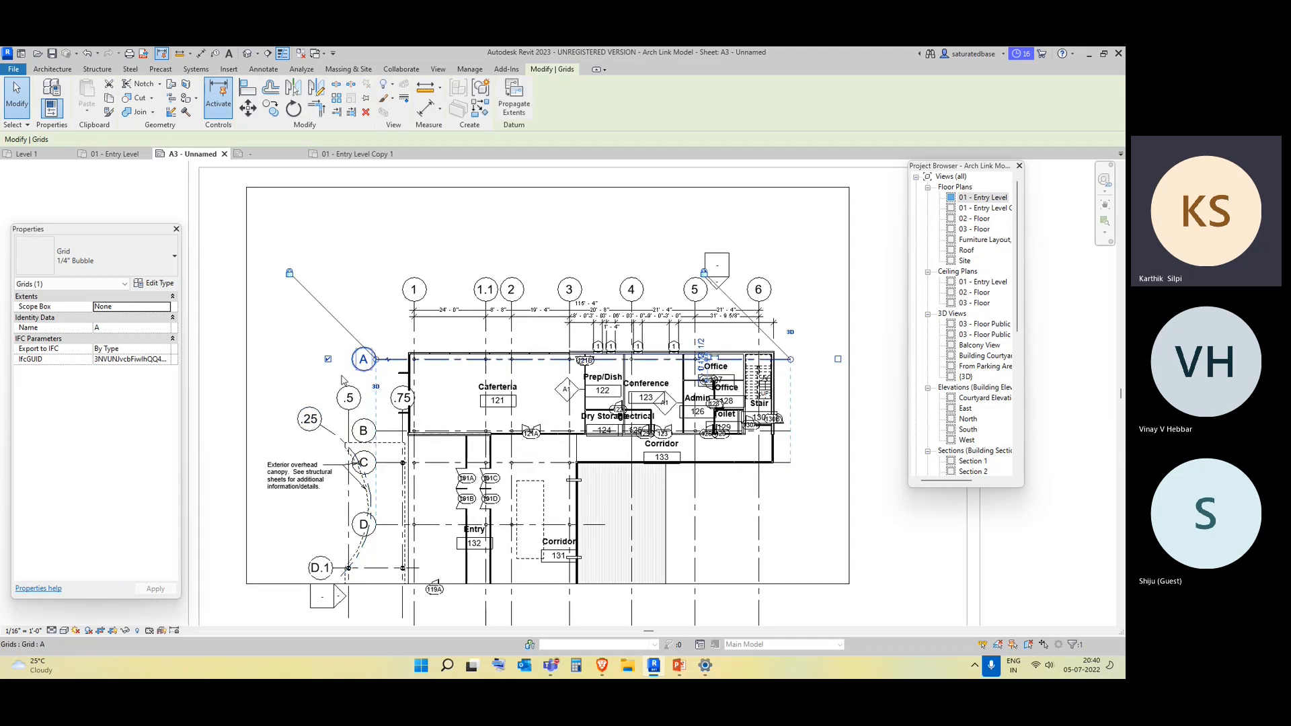
click(156, 283)
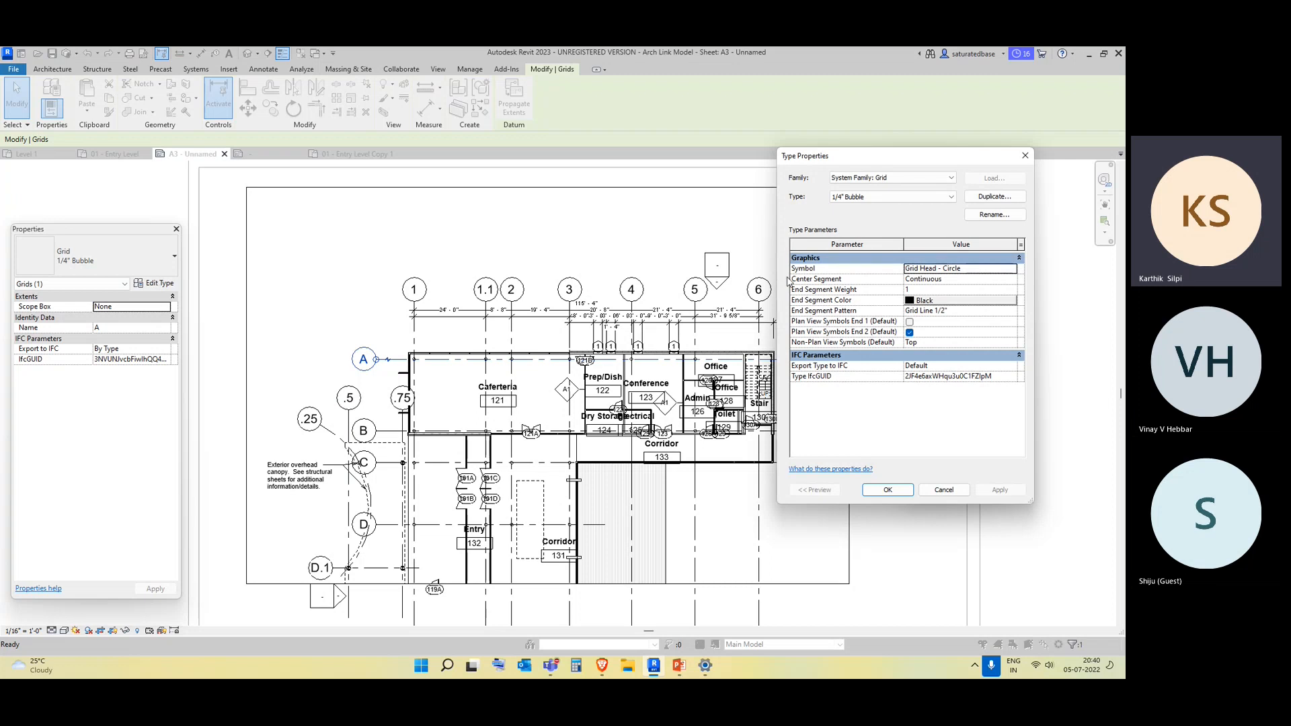
click(933, 290)
click(1011, 291)
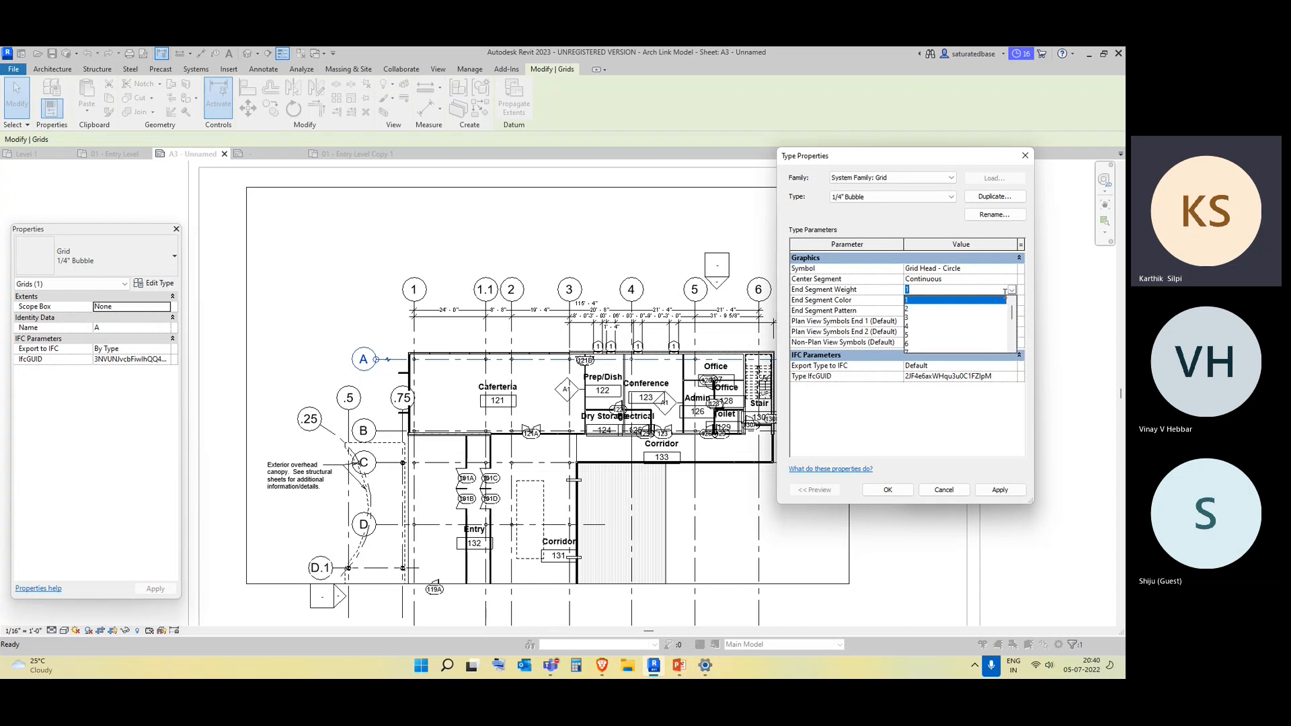
click(891, 326)
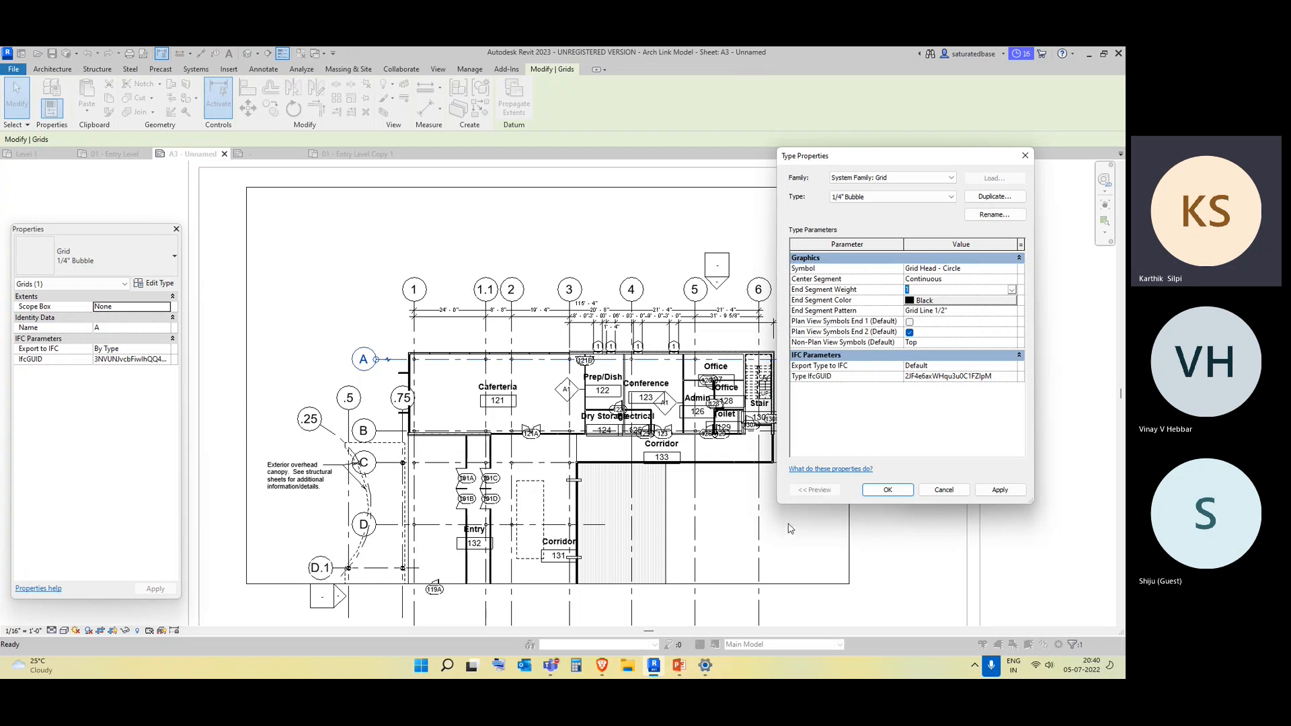
click(1025, 155)
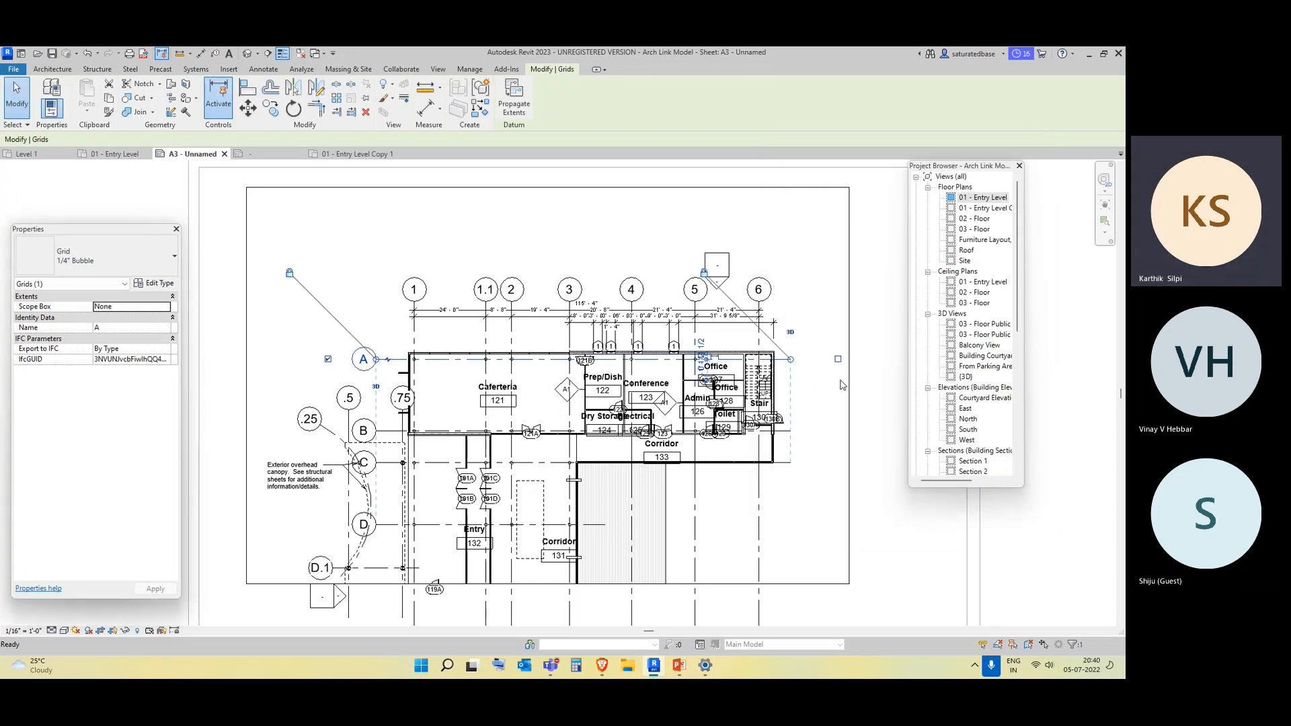
click(865, 384)
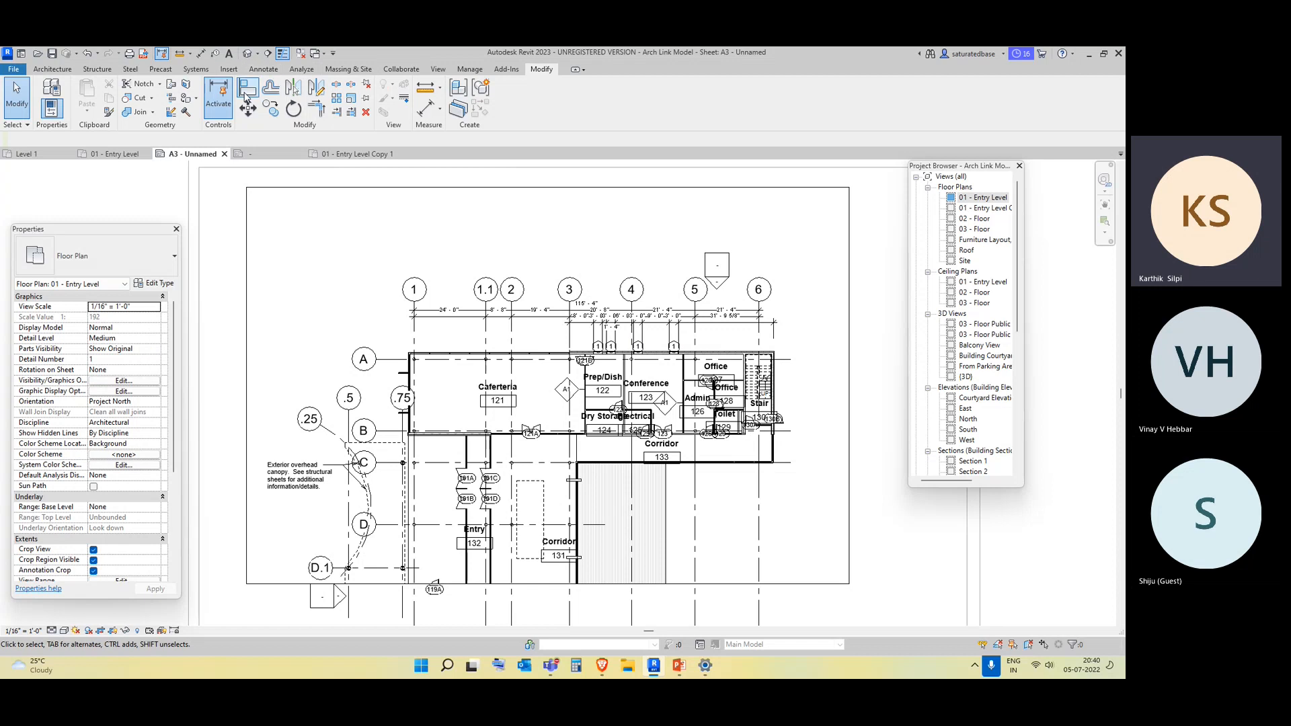
click(197, 70)
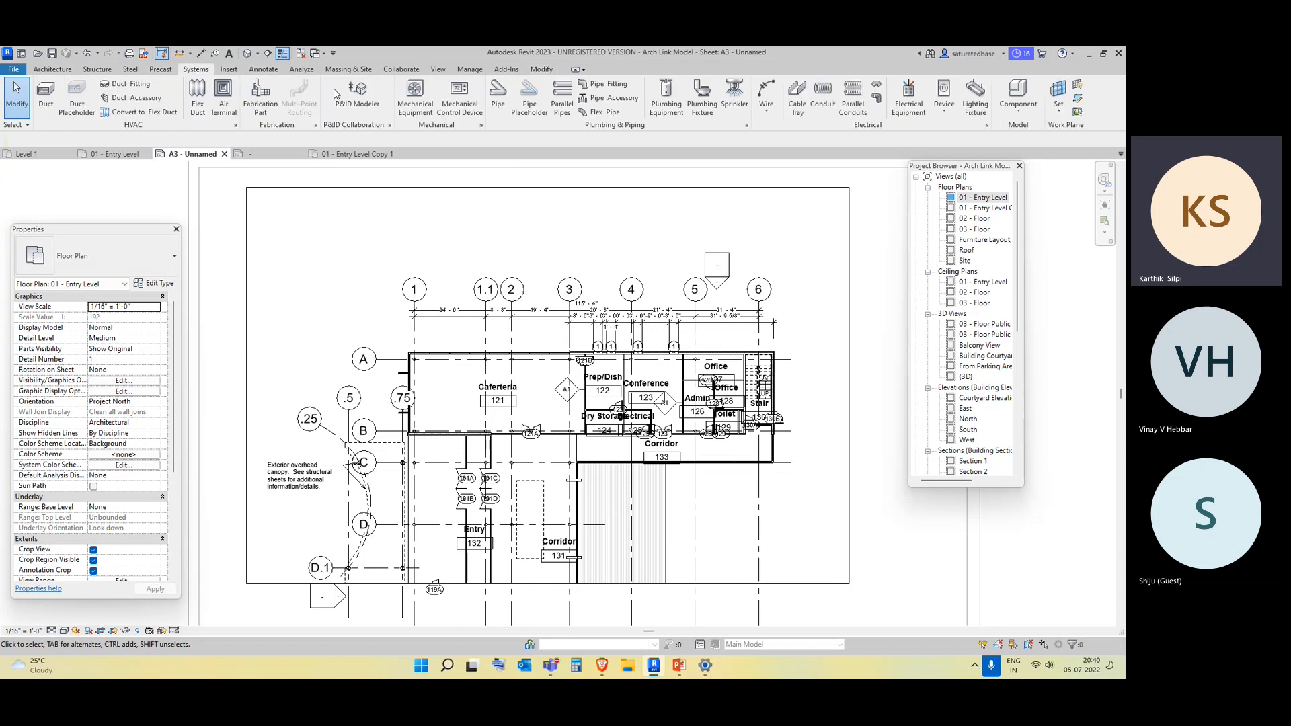
click(470, 71)
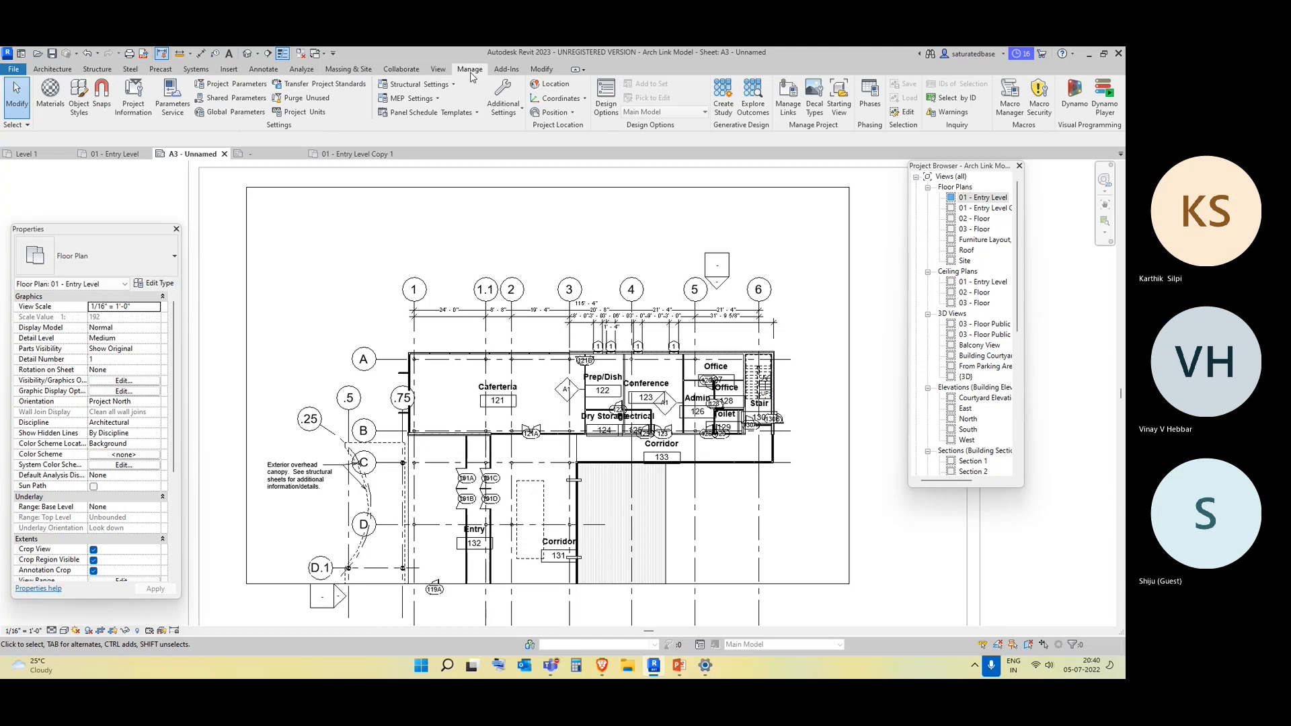
click(542, 69)
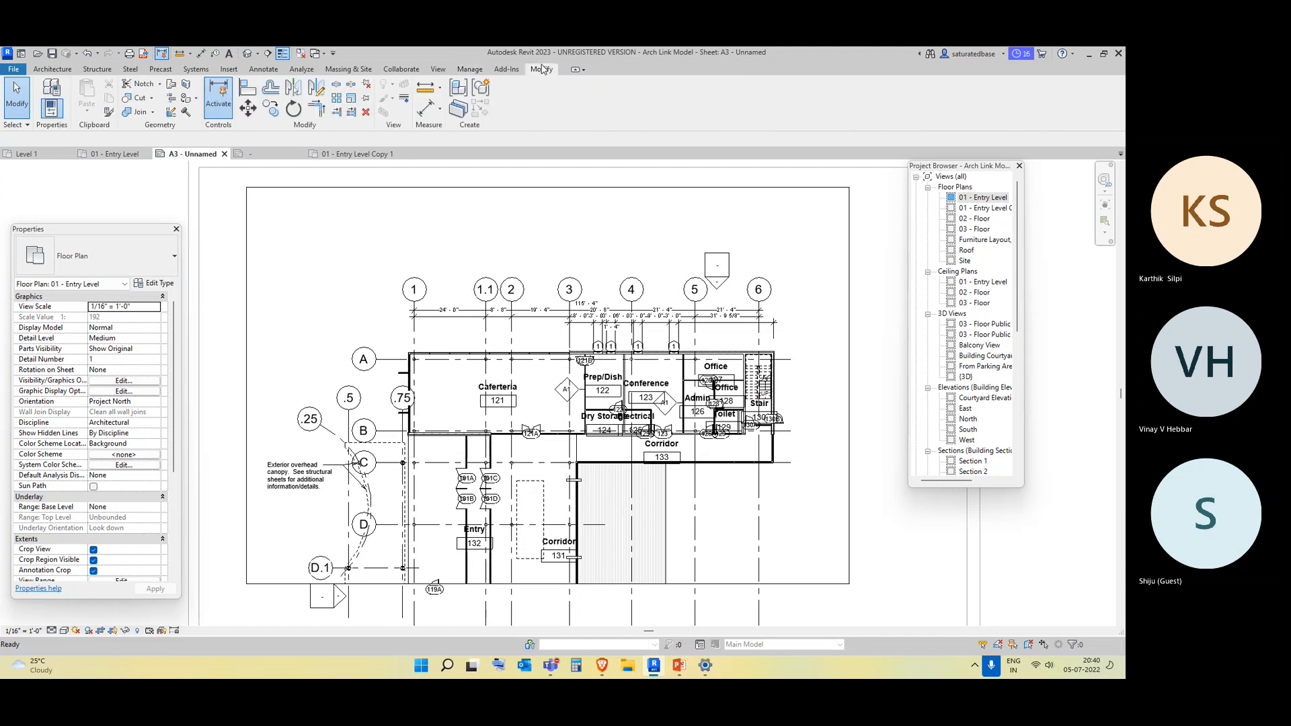
click(470, 70)
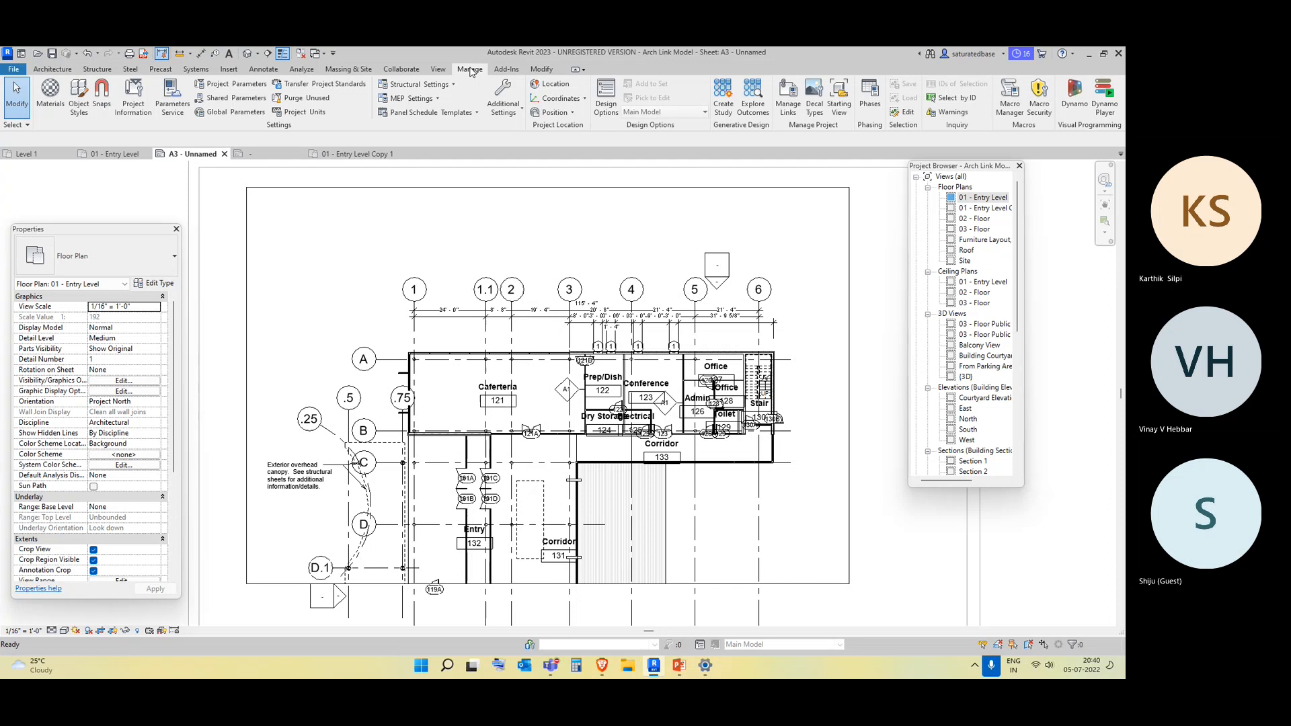
click(437, 70)
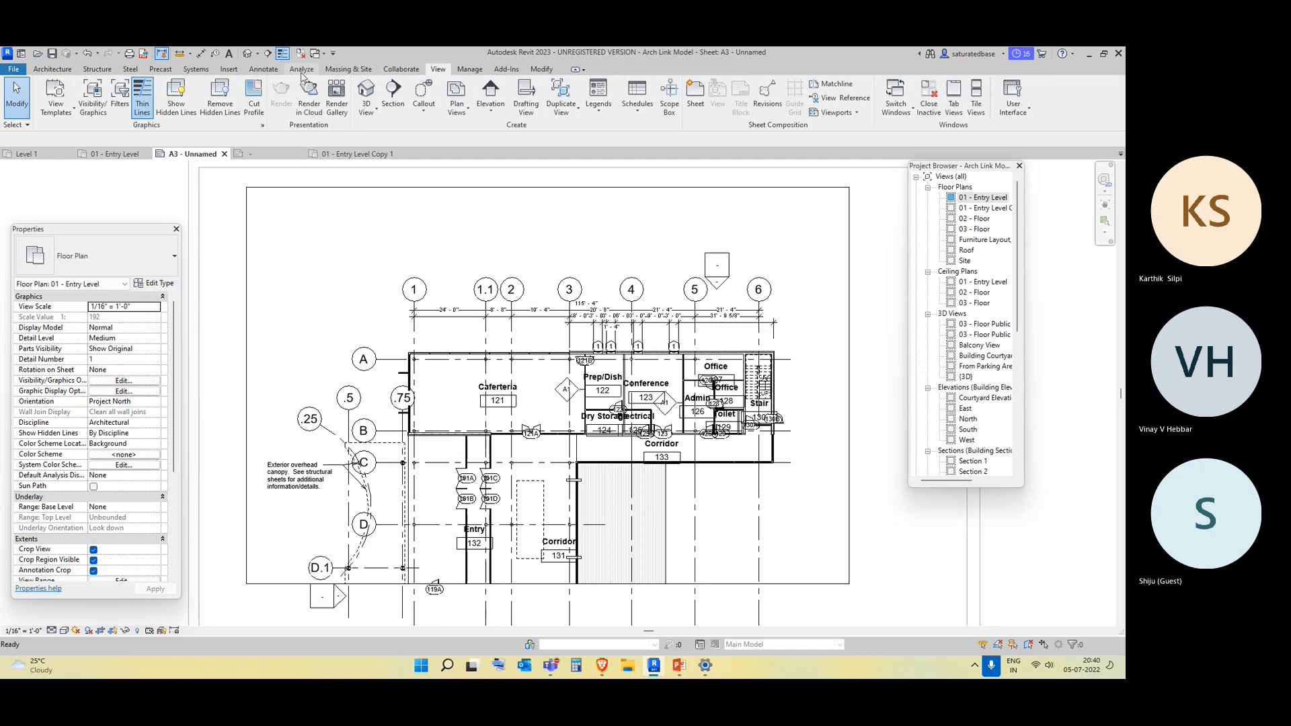
click(229, 70)
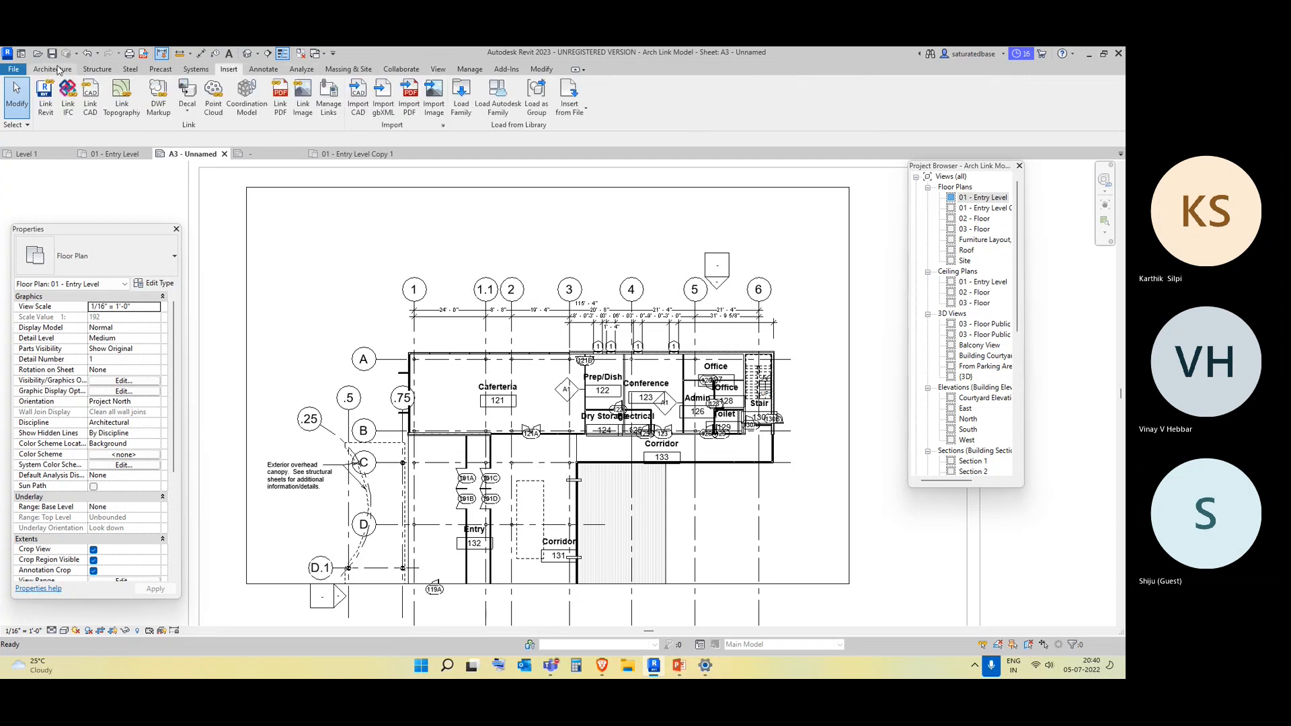
click(54, 70)
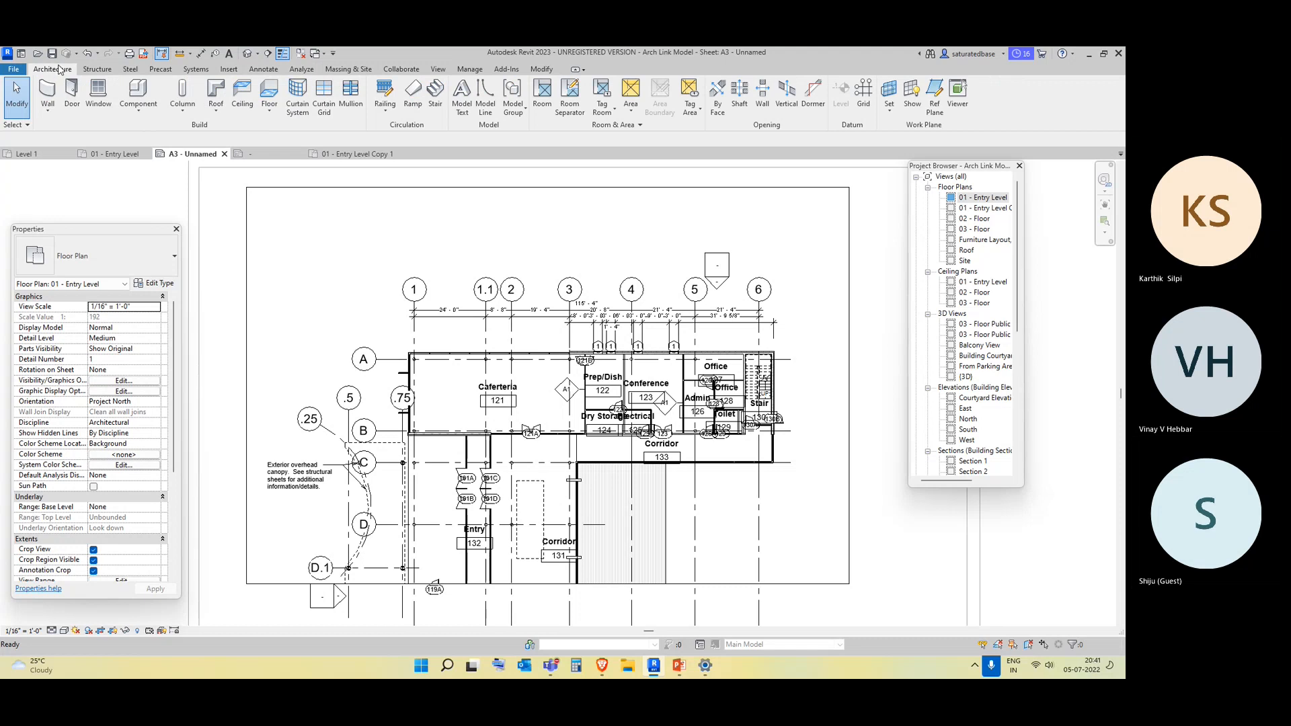
click(202, 72)
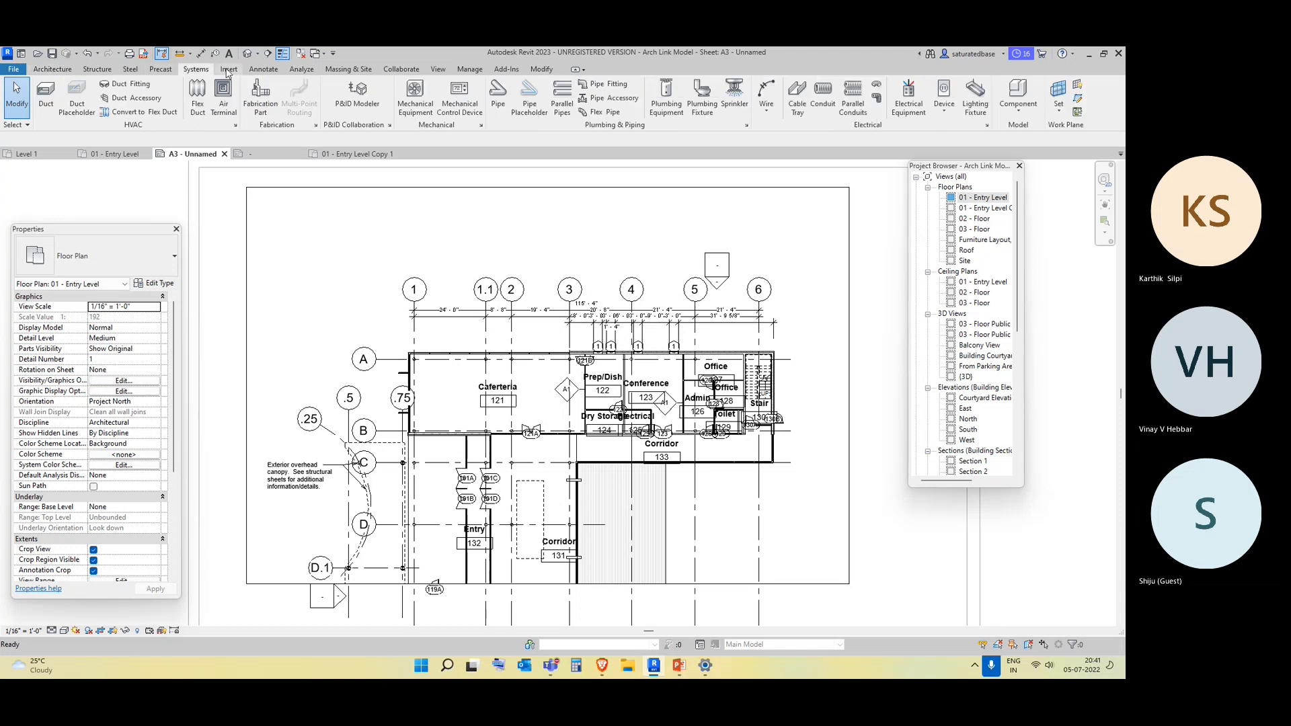
click(263, 69)
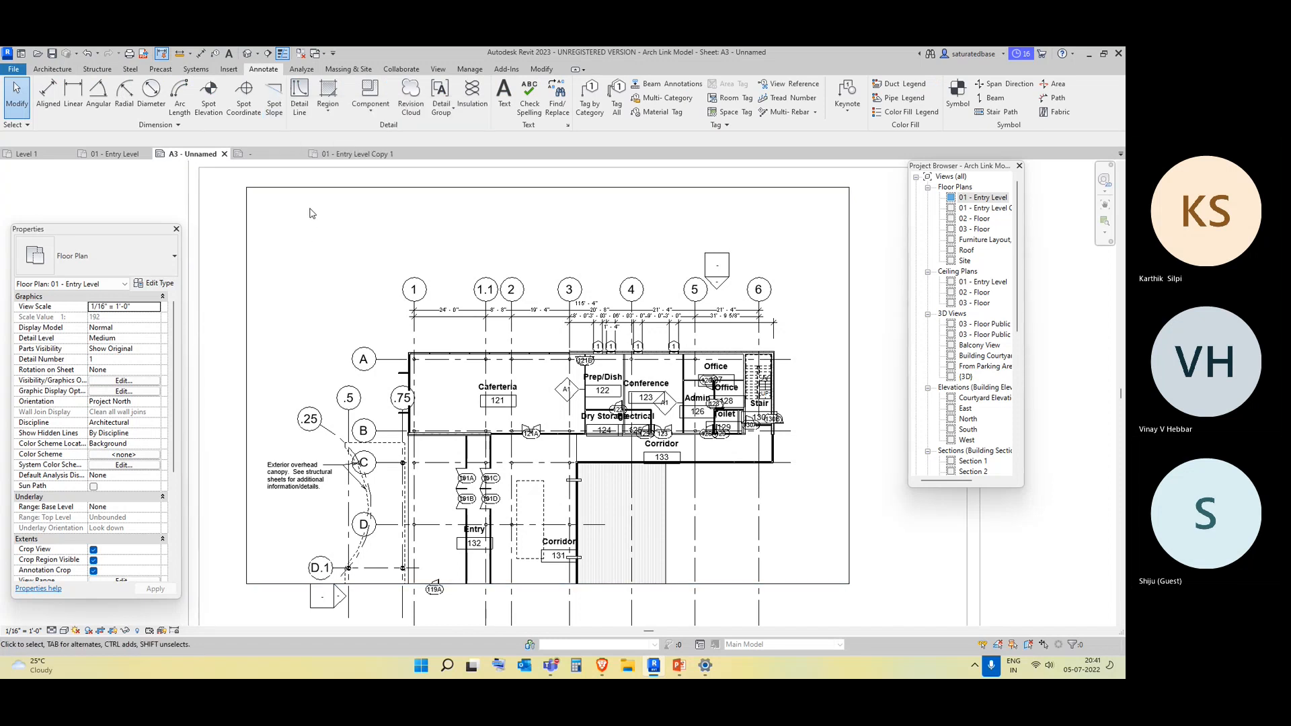
click(360, 68)
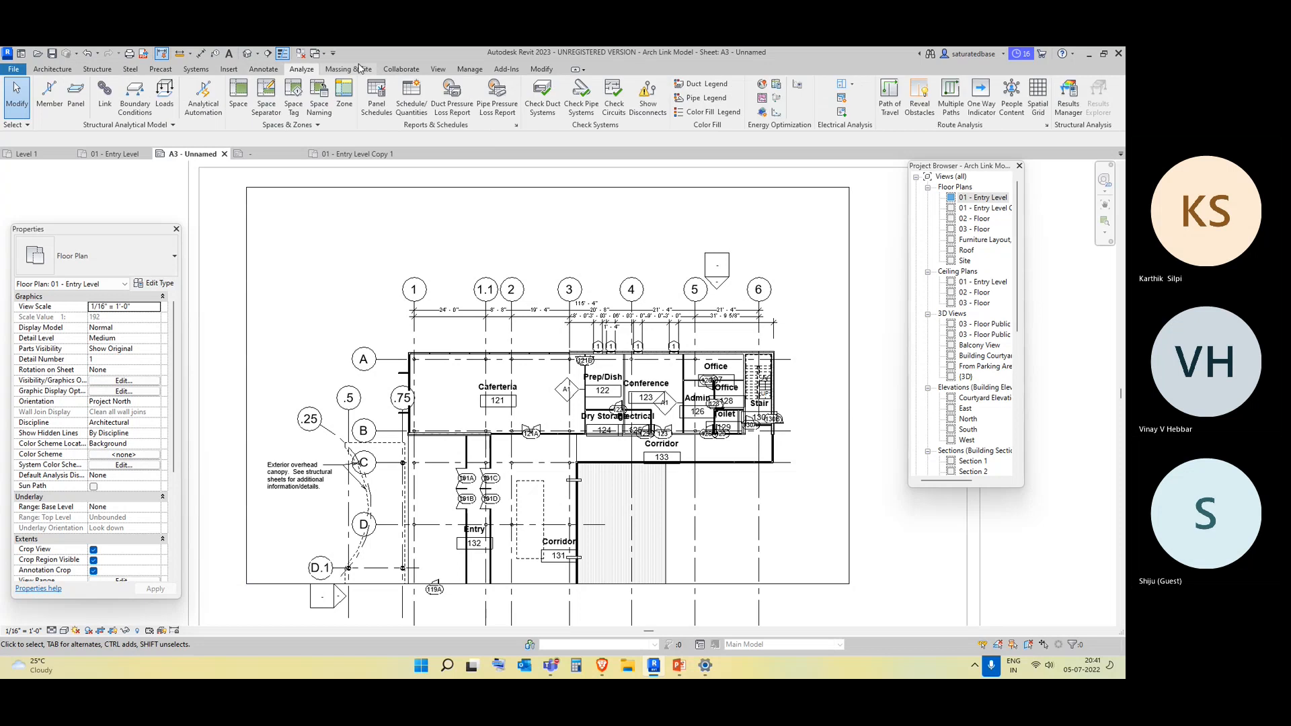
click(407, 69)
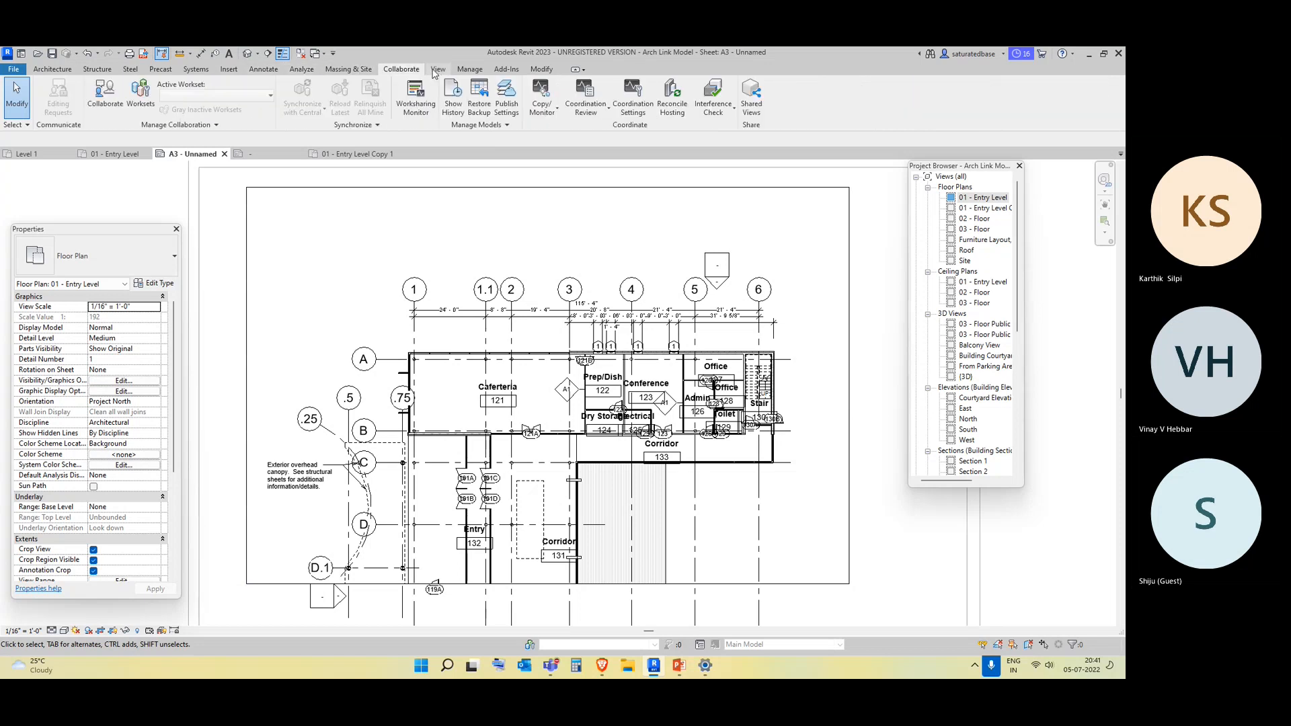
click(436, 69)
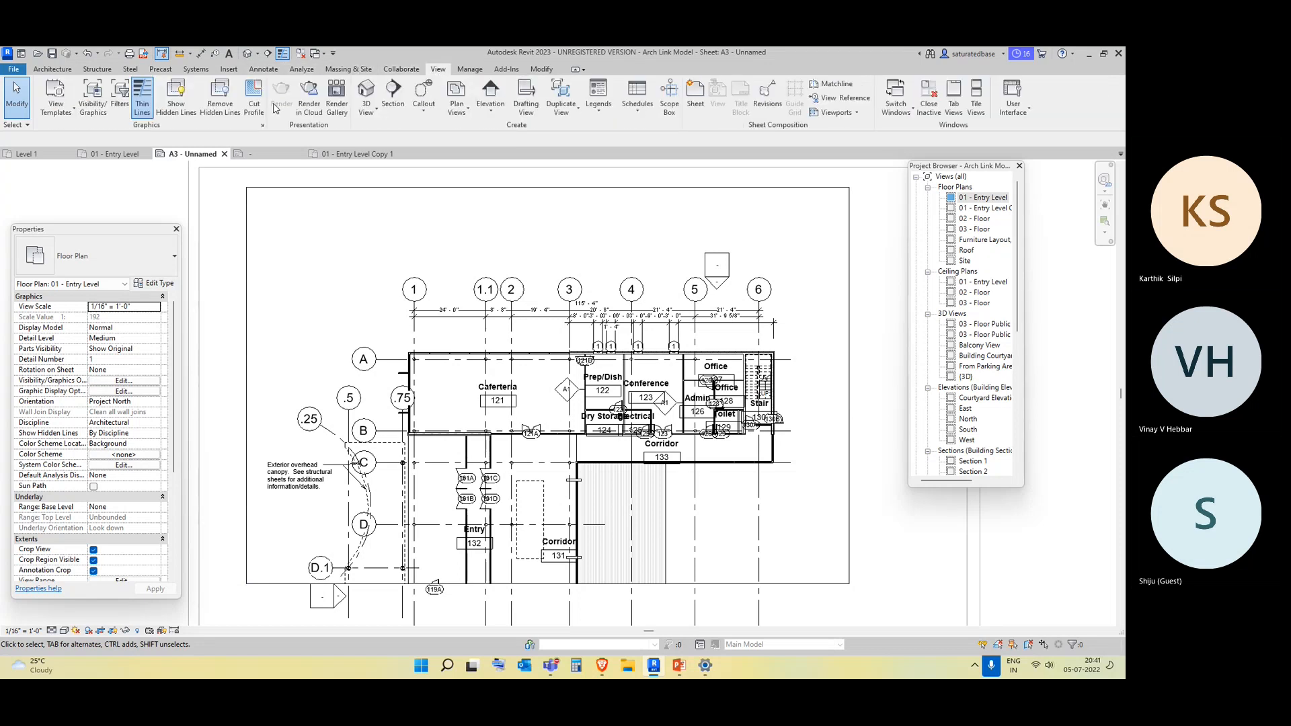
click(143, 101)
click(470, 69)
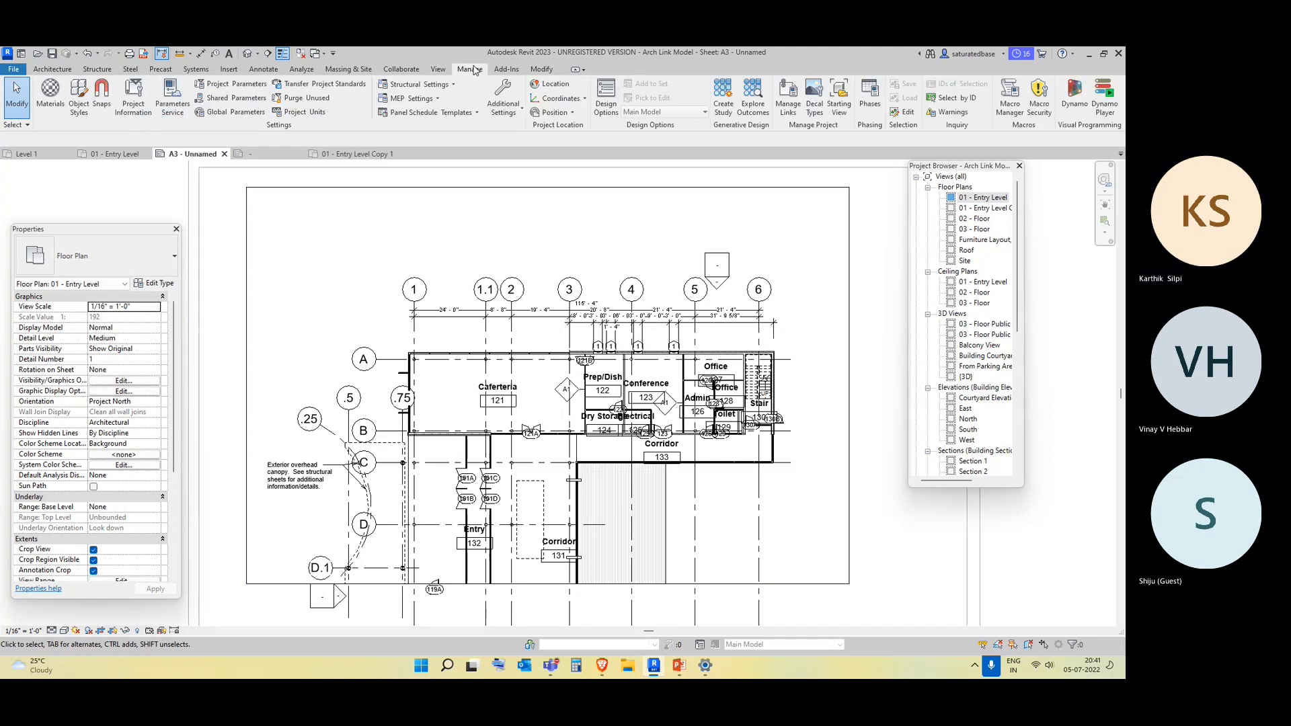
click(539, 69)
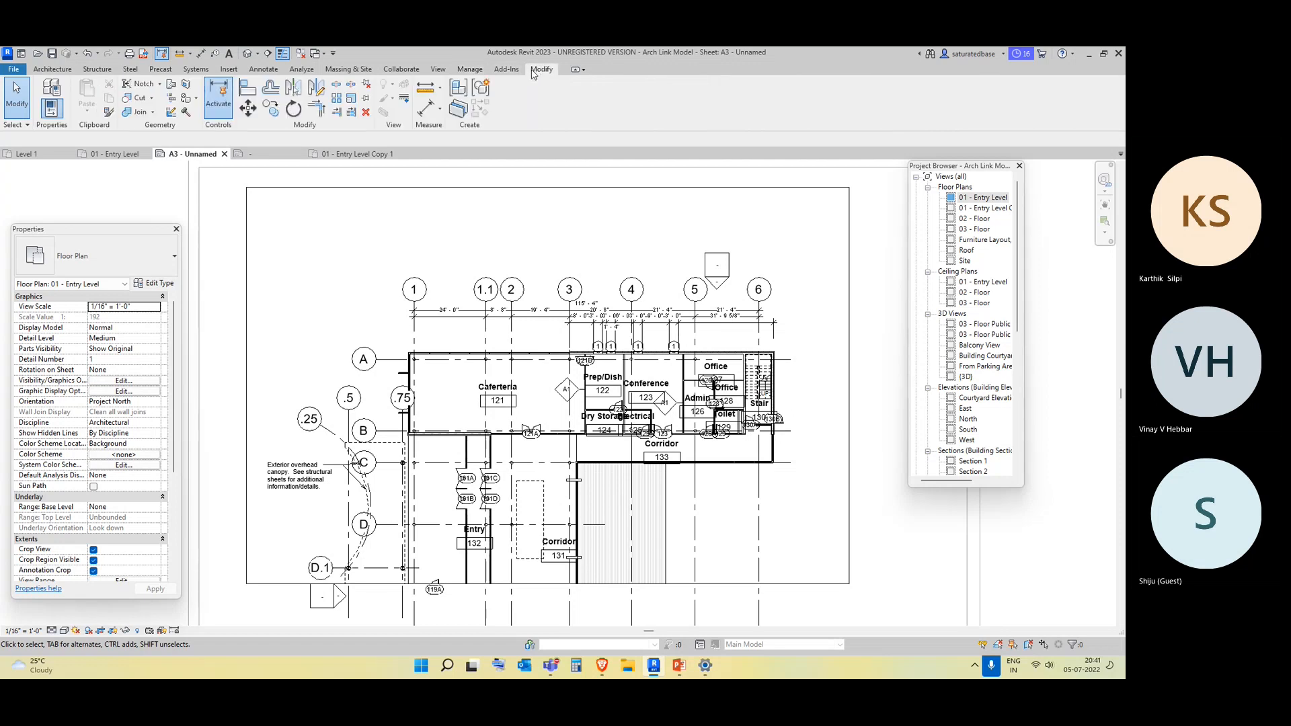
click(53, 69)
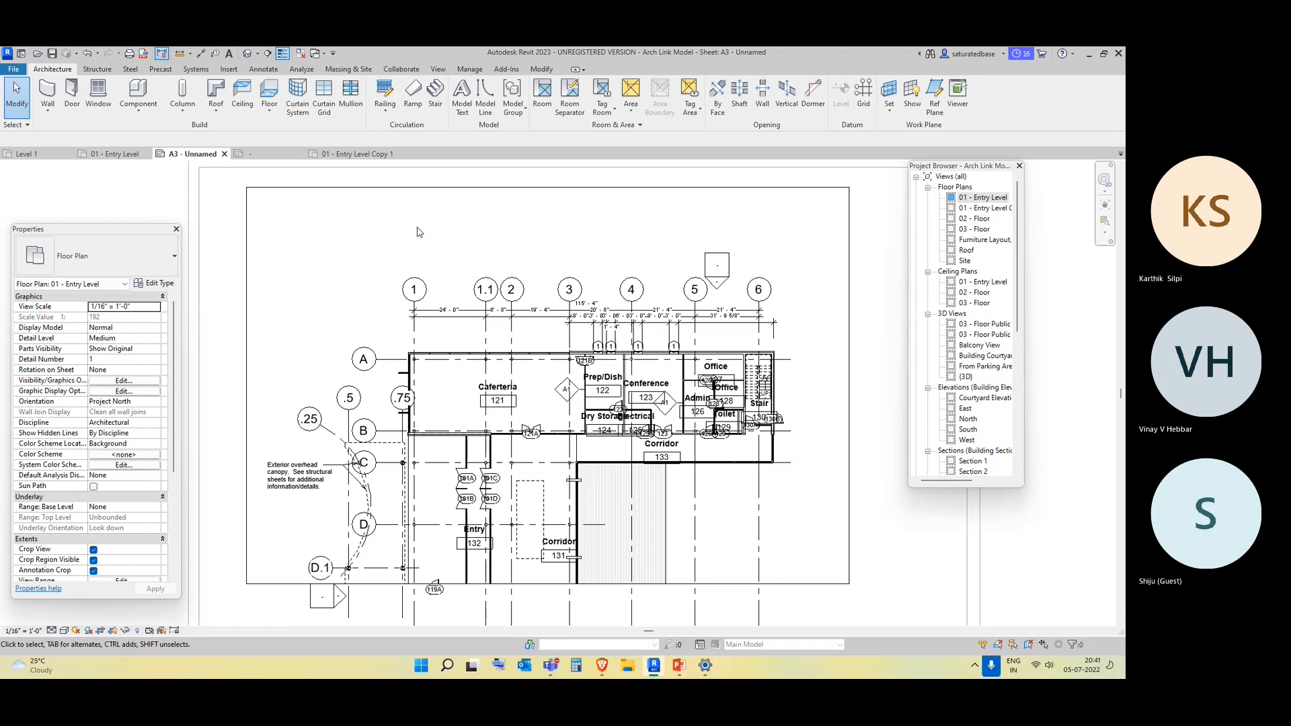
Open the 01 - Entry Level plan's visibility and graphics overrides and locate the Grids annotation category
key(v)
key(g)
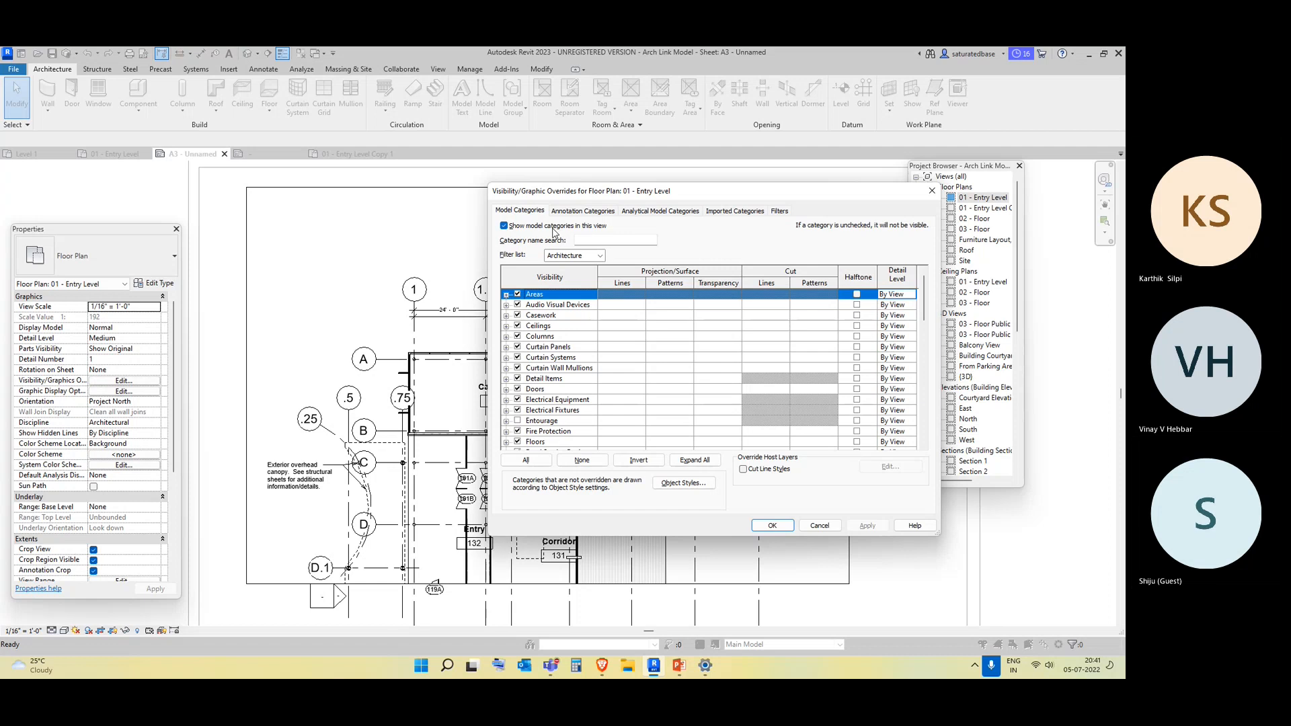
click(572, 212)
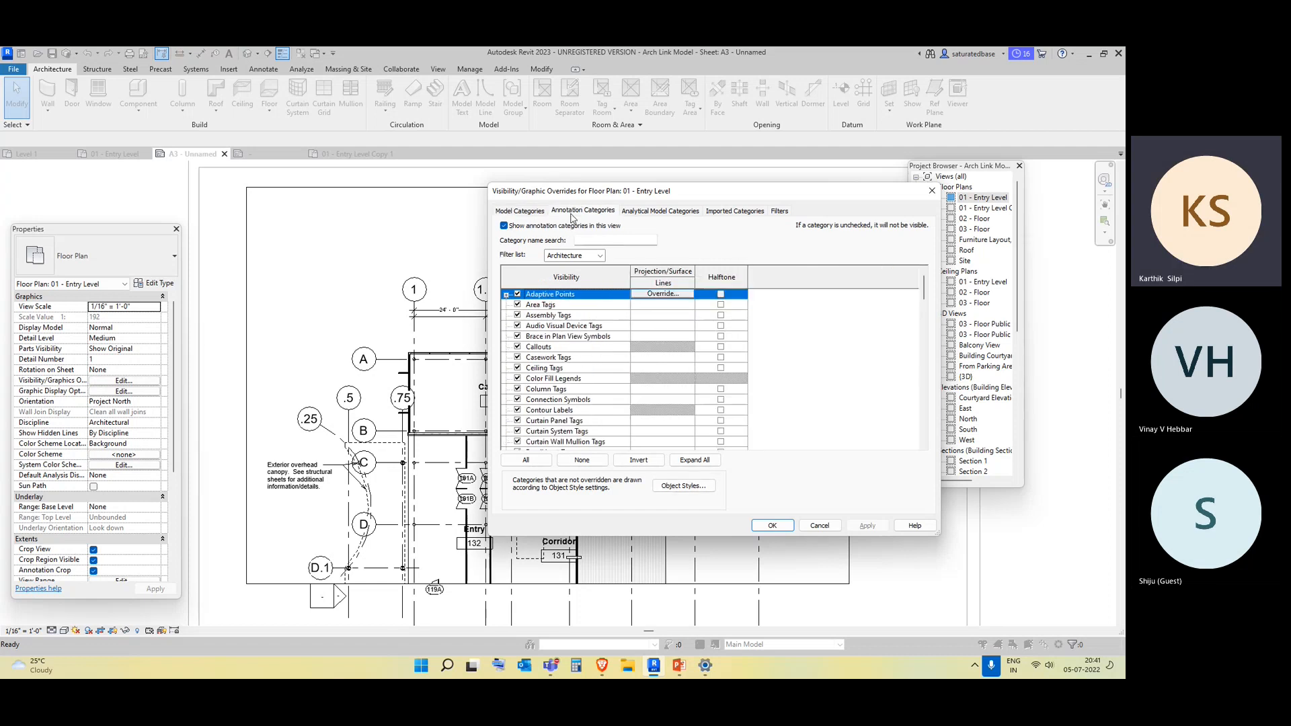
scroll(602, 350, down, 2)
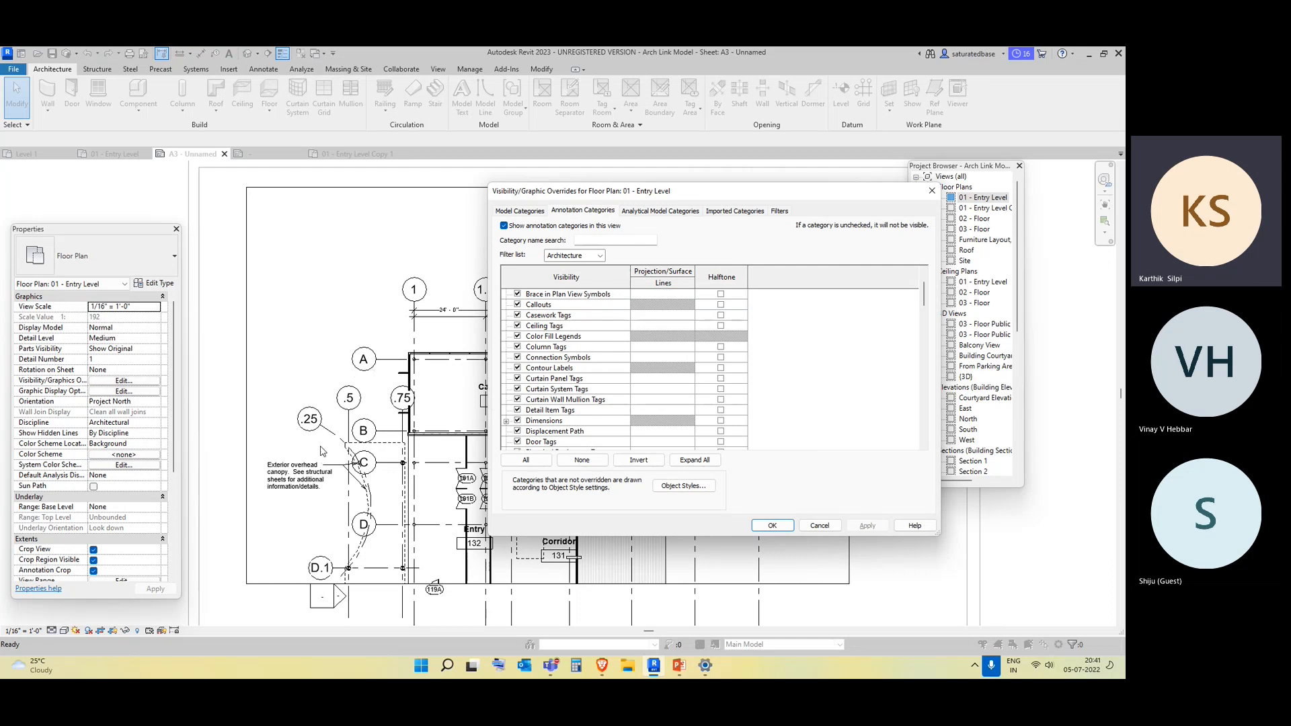
scroll(592, 370, down, 15)
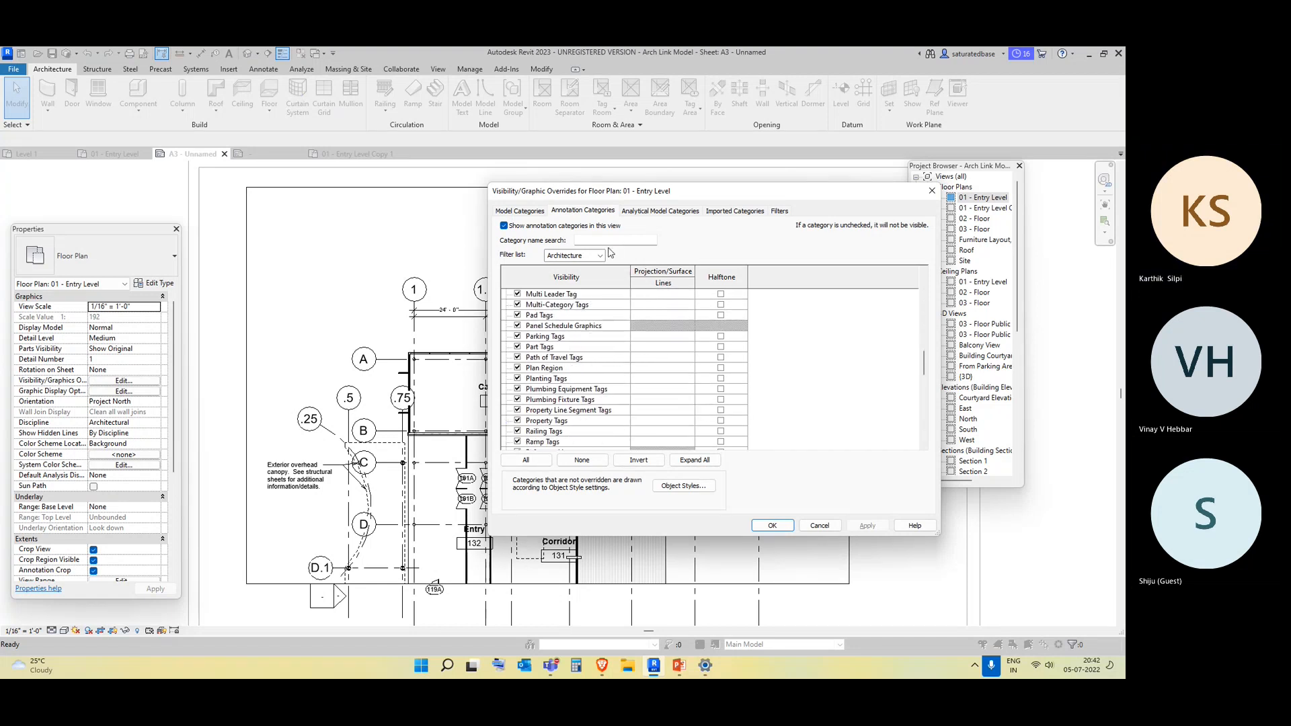
scroll(565, 370, down, 4)
scroll(564, 370, up, 7)
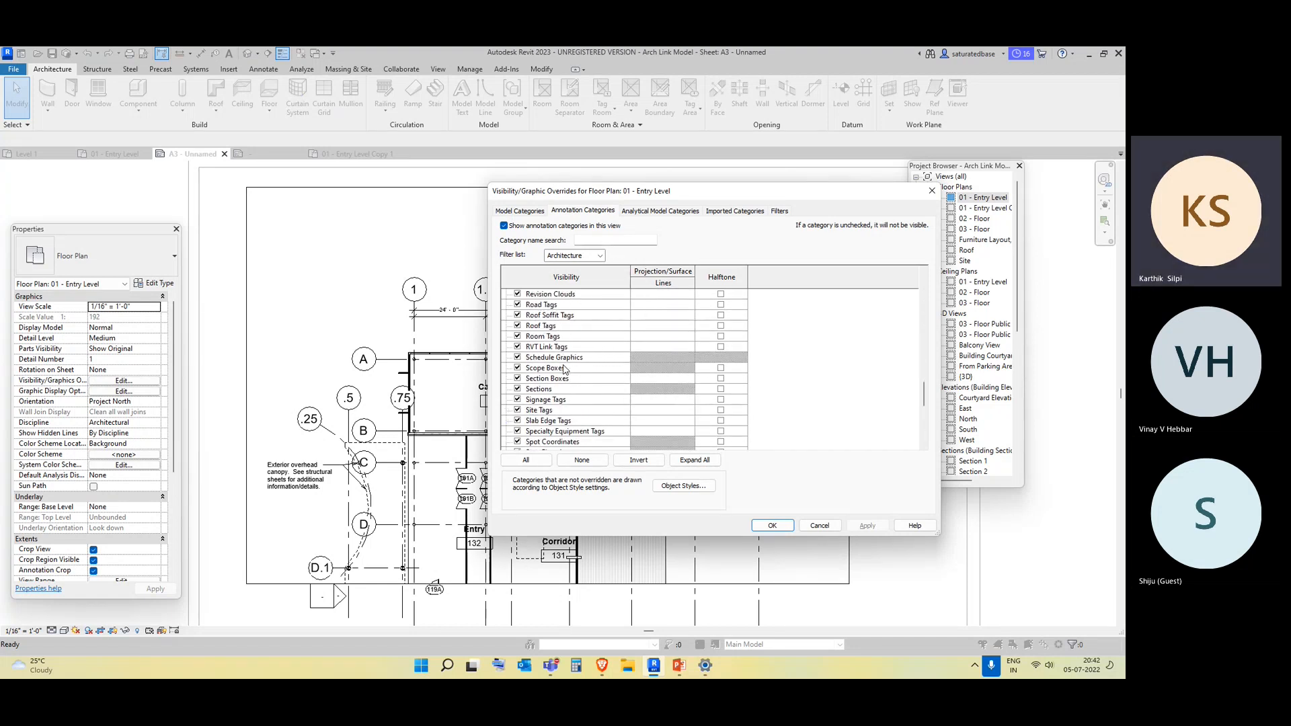
scroll(565, 370, up, 3)
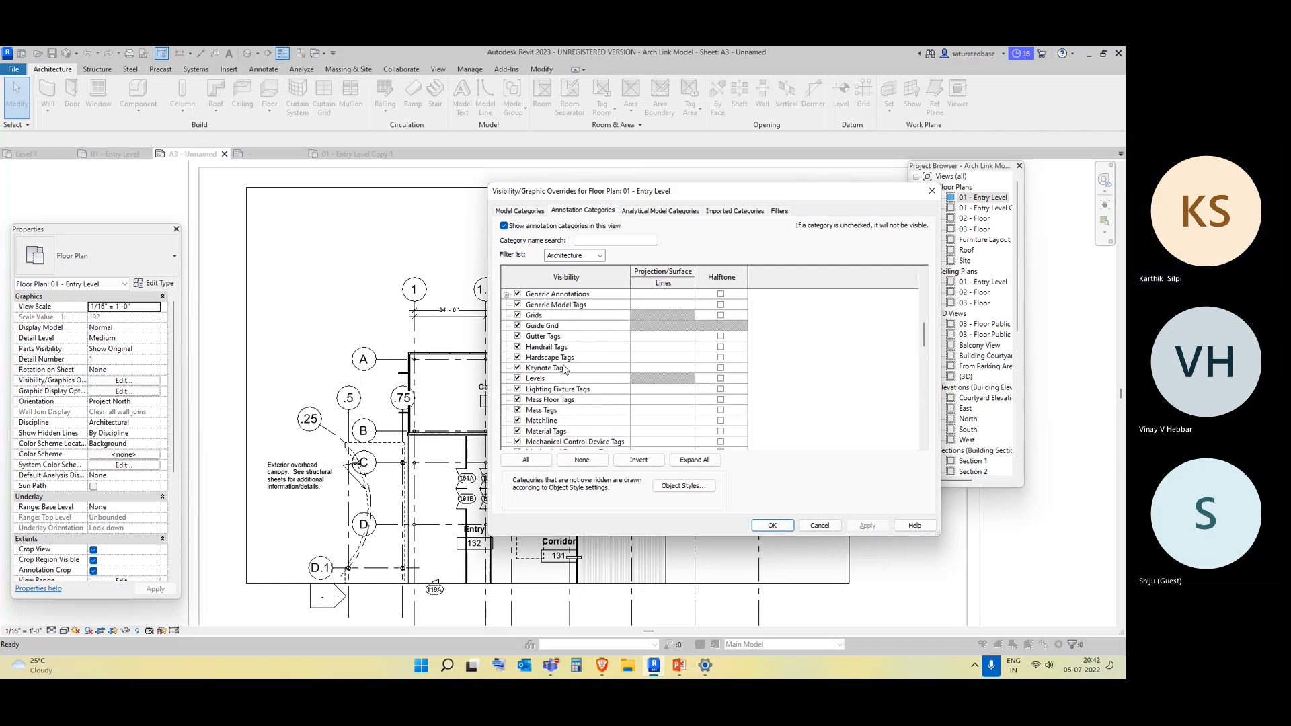
click(549, 359)
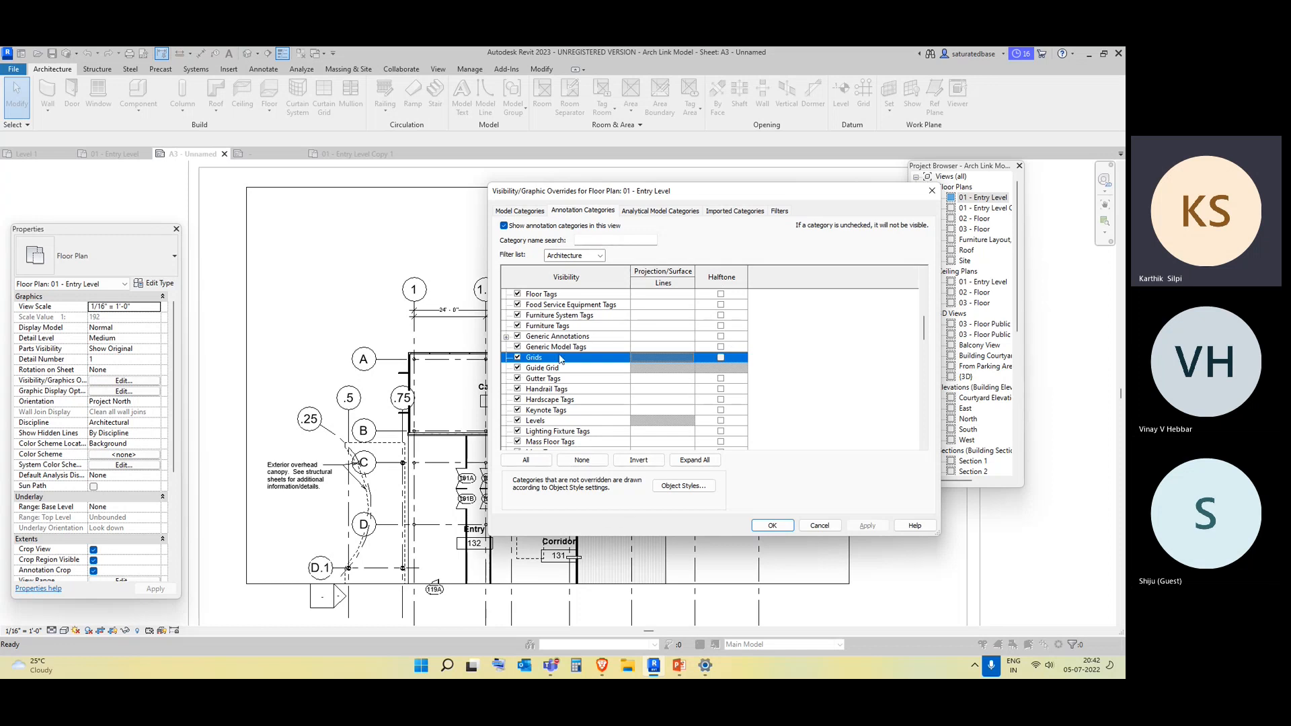
Review the annotation object styles down to Grid Heads, and close the styles and visibility overrides without applying anything
click(675, 490)
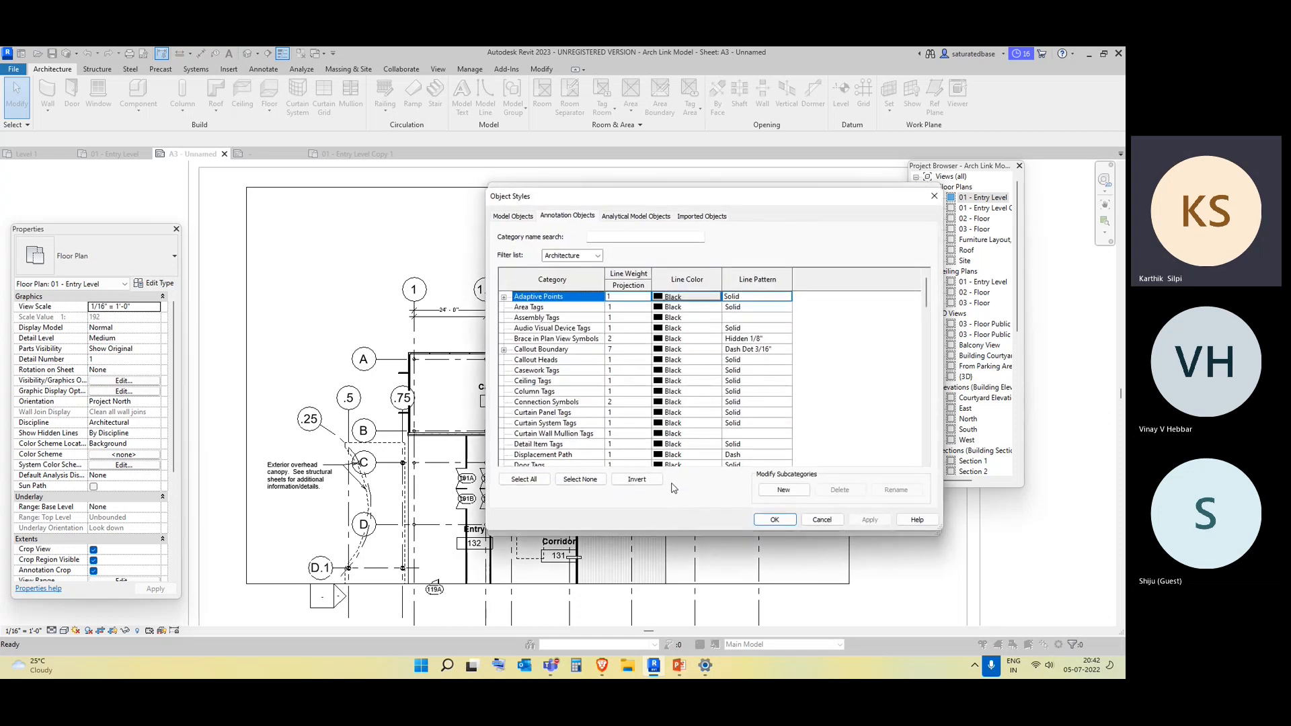
scroll(577, 340, down, 2)
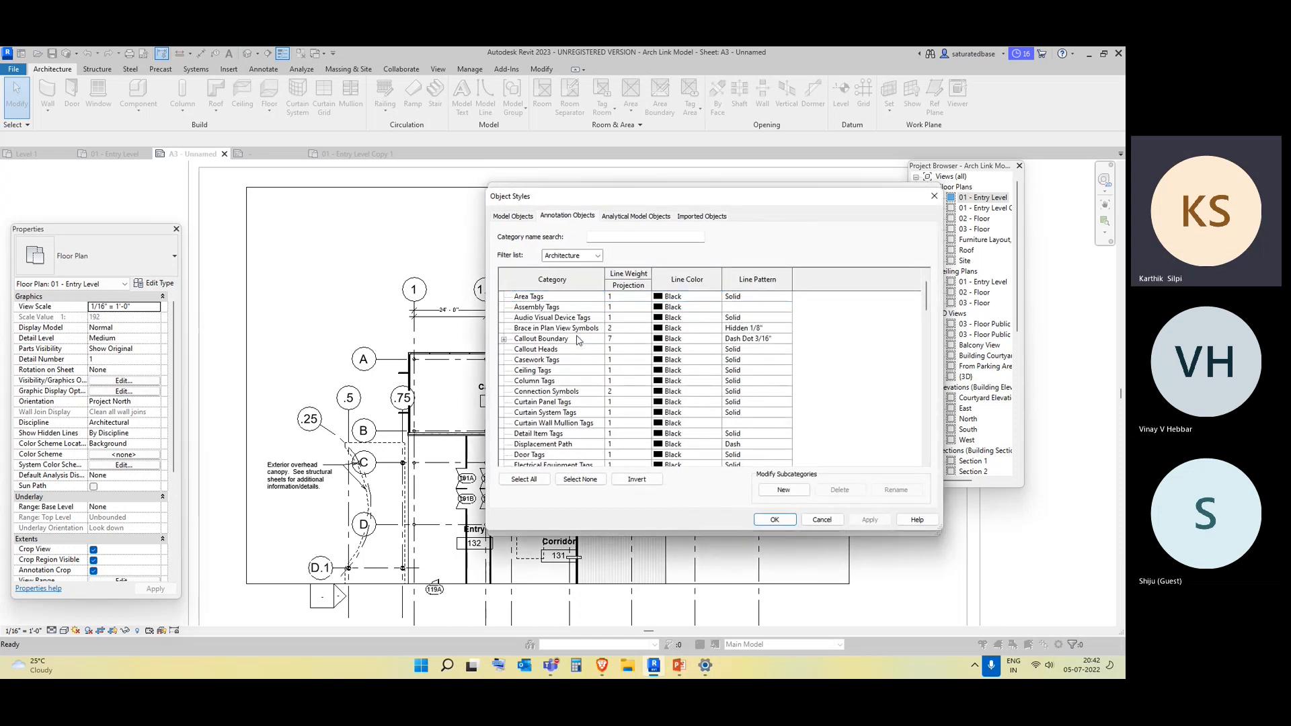
scroll(577, 340, down, 2)
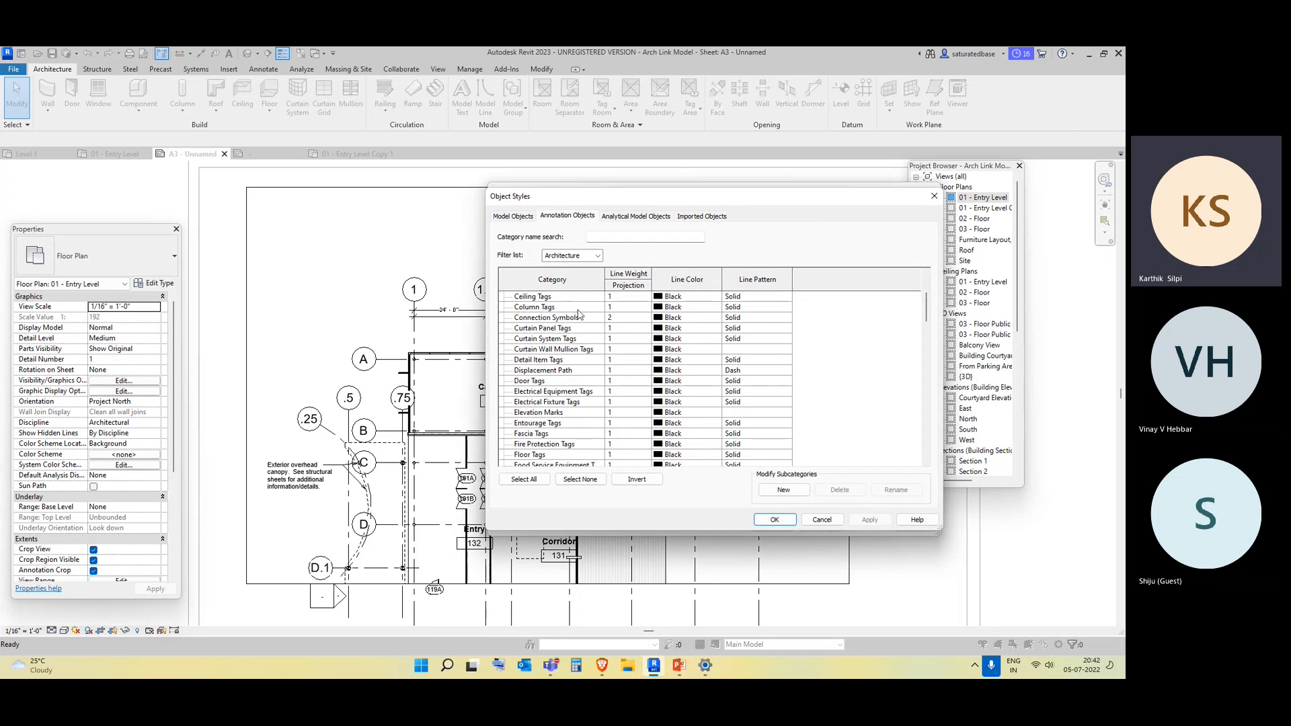
scroll(578, 341, down, 1)
scroll(579, 341, down, 2)
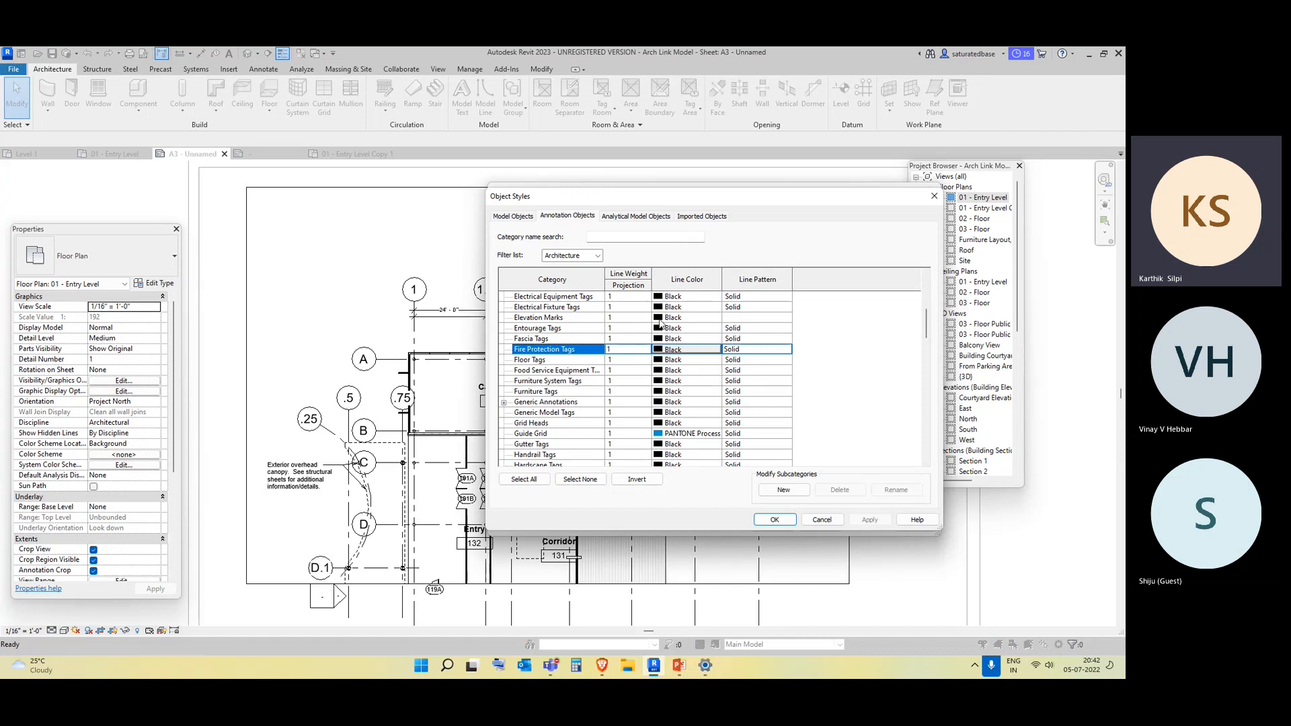
click(934, 196)
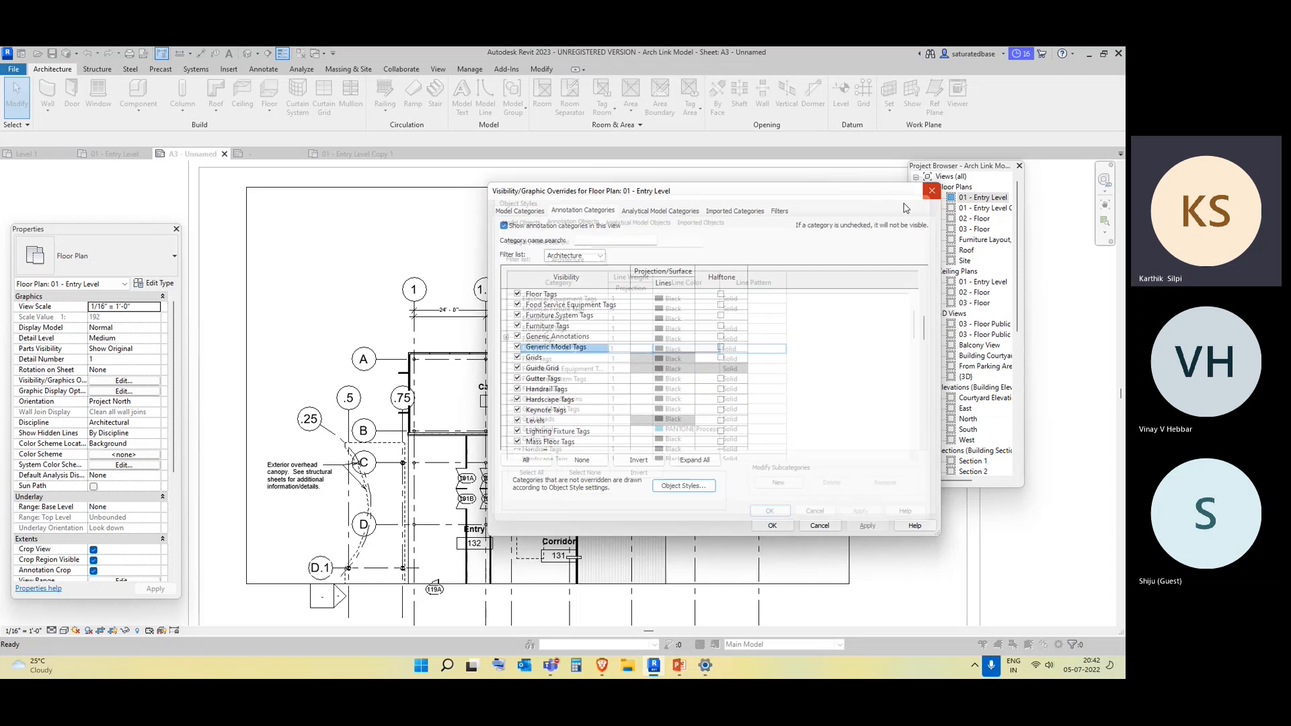
click(933, 193)
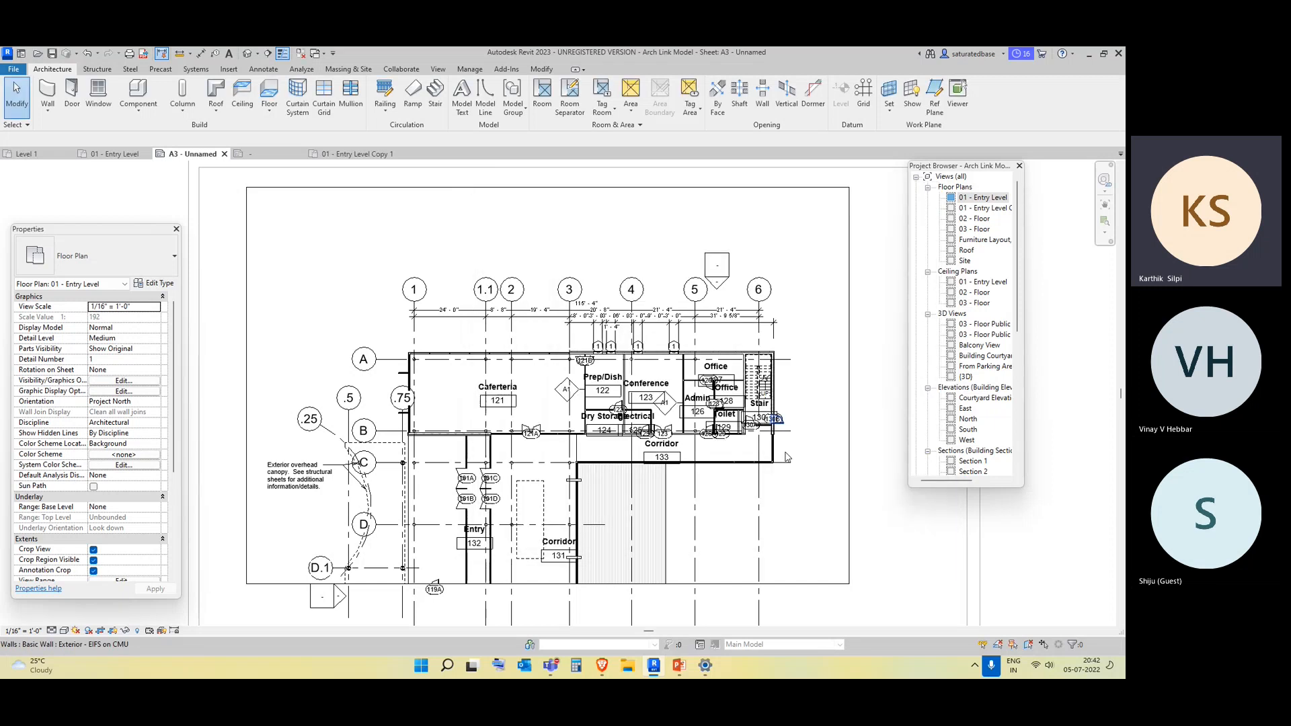
scroll(787, 457, down, 3)
middle_drag(787, 457, 489, 443)
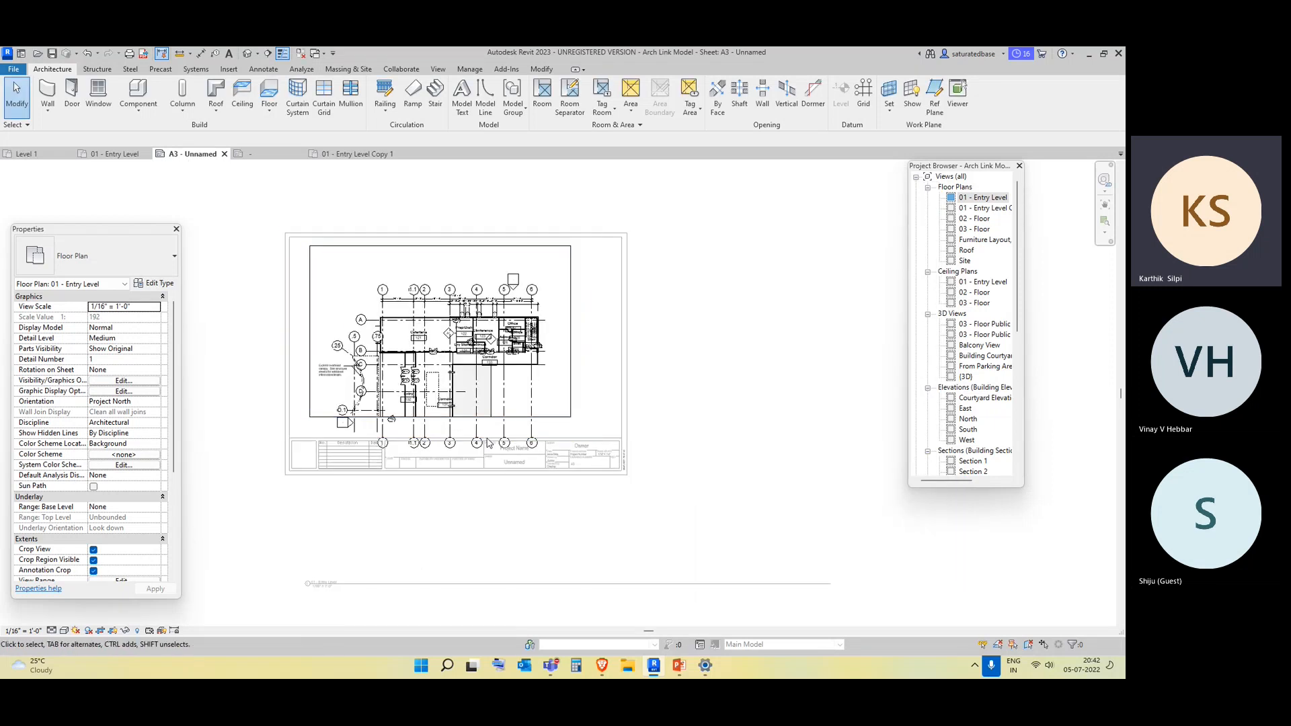
scroll(965, 381, down, 2)
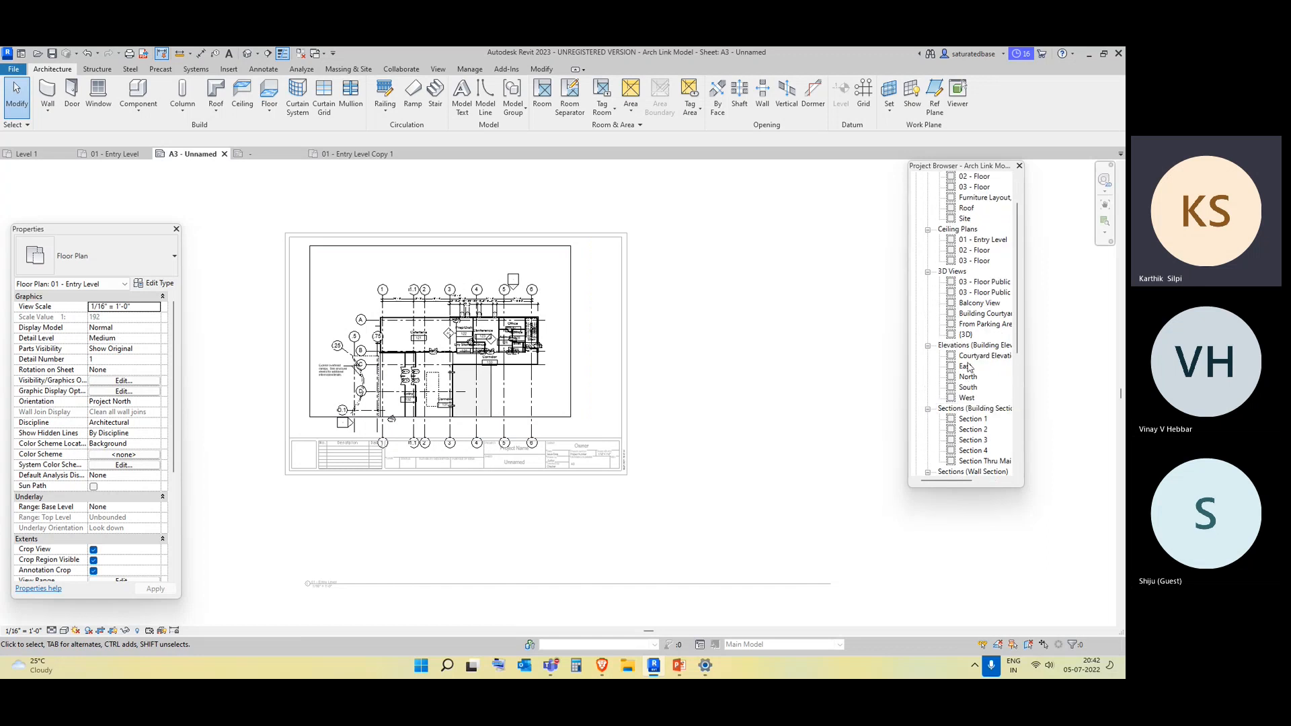
scroll(971, 380, down, 1)
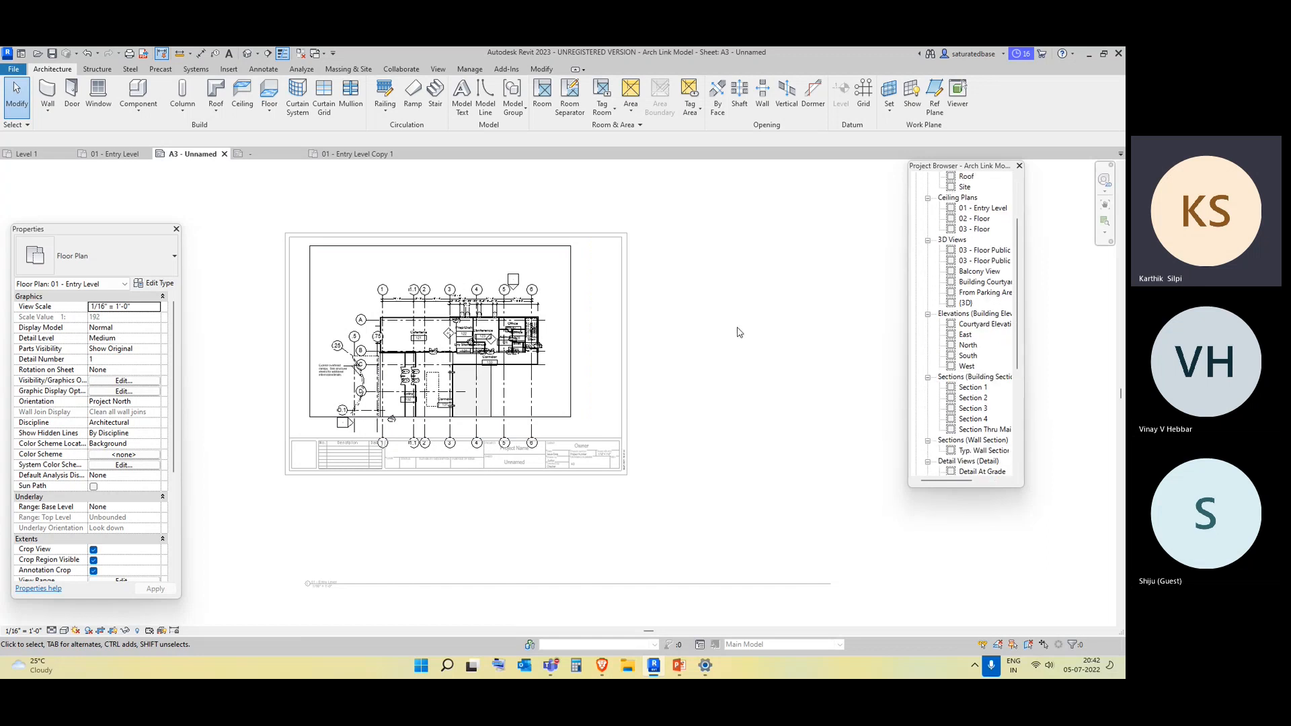
scroll(373, 385, up, 2)
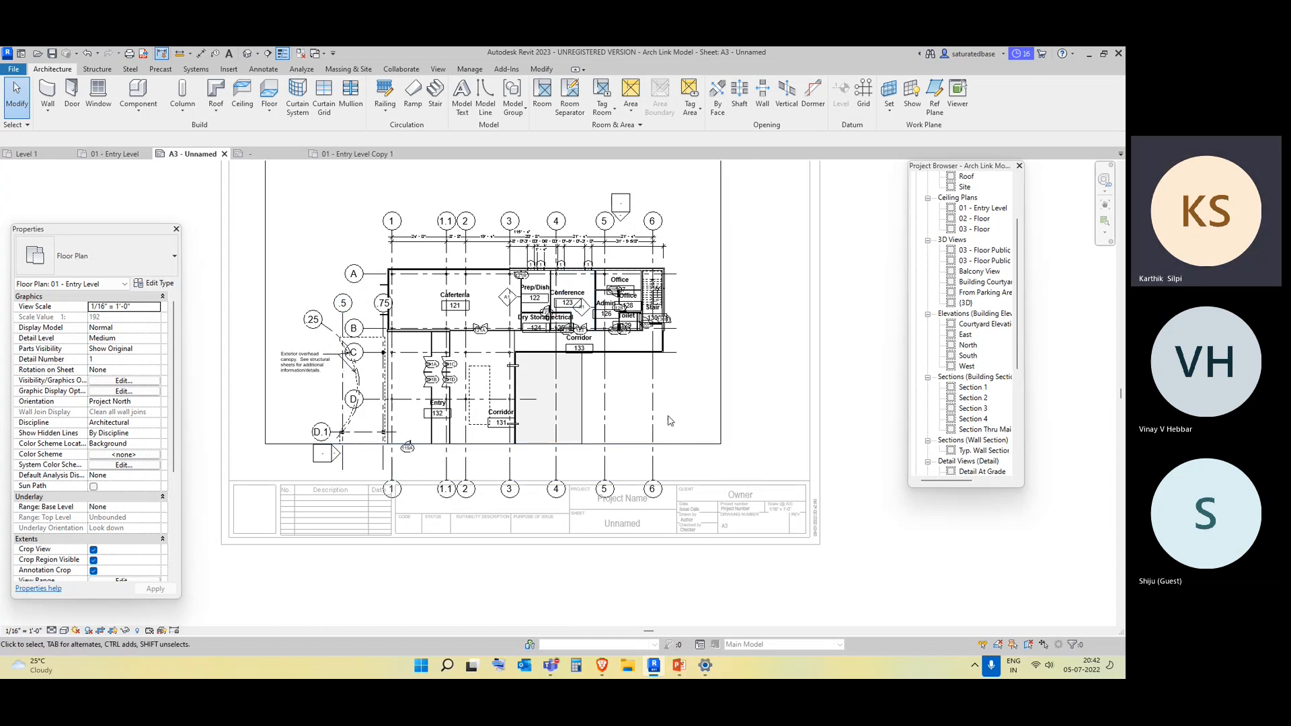
key(o)
key(s)
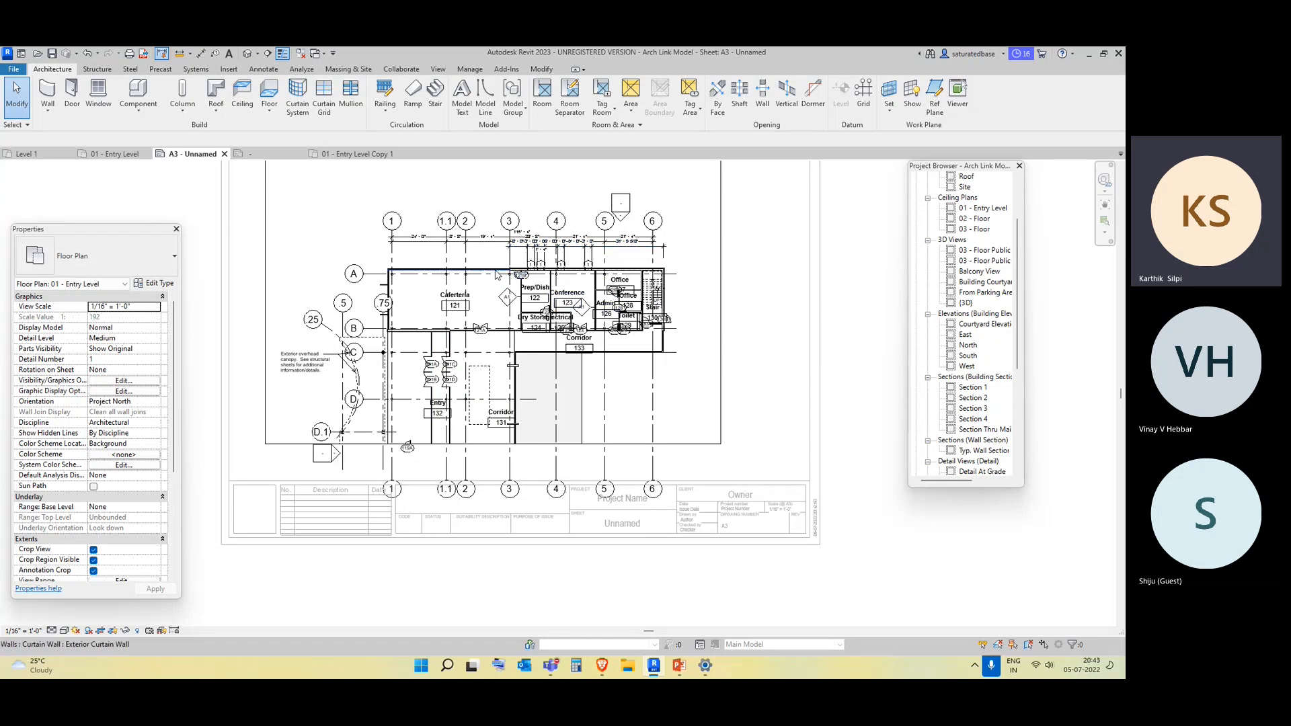
In Project1's Level 1 plan, draw a rectangle of Generic - 200mm architectural walls, 8000 high, between the elevation markers
click(25, 155)
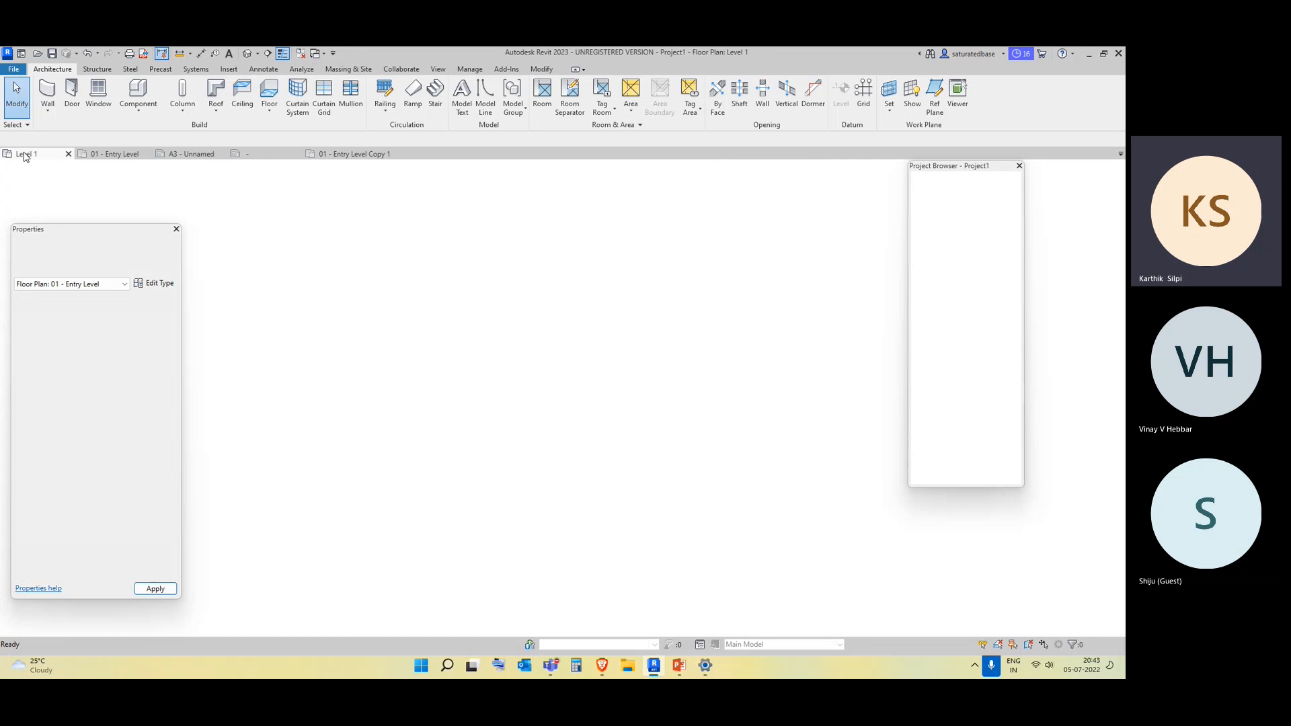
click(47, 111)
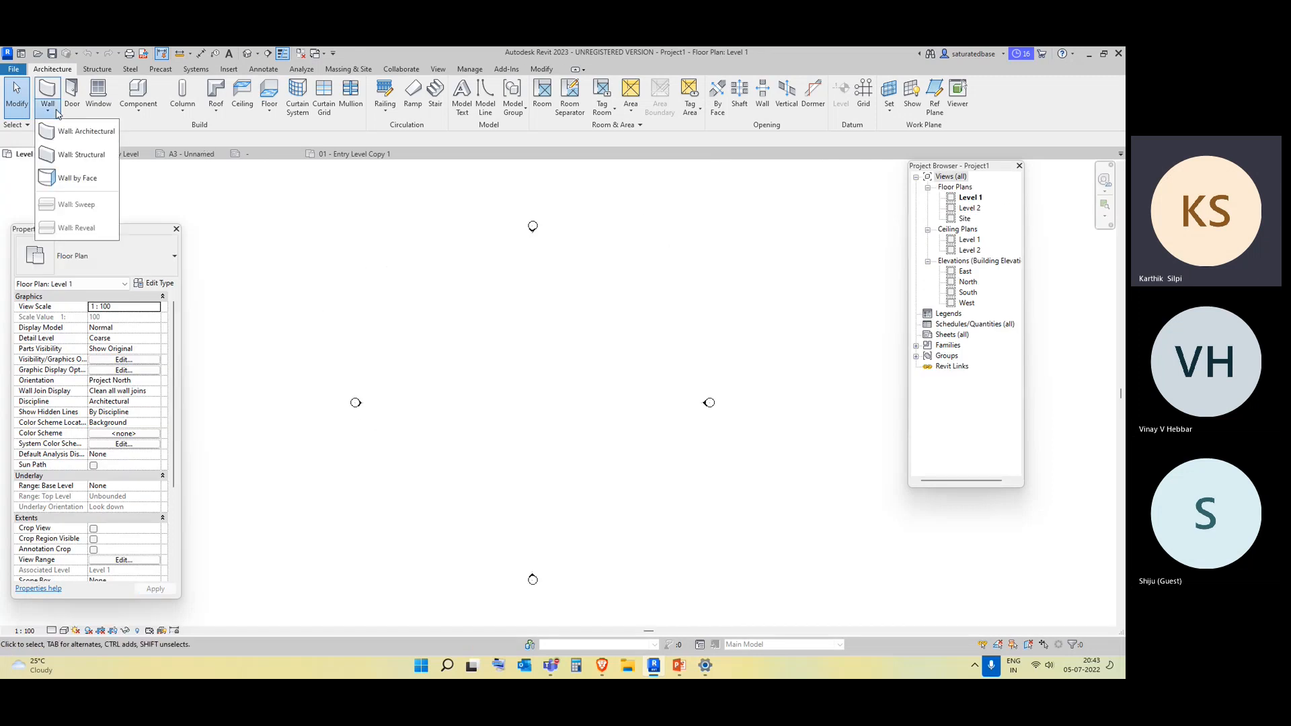
click(73, 130)
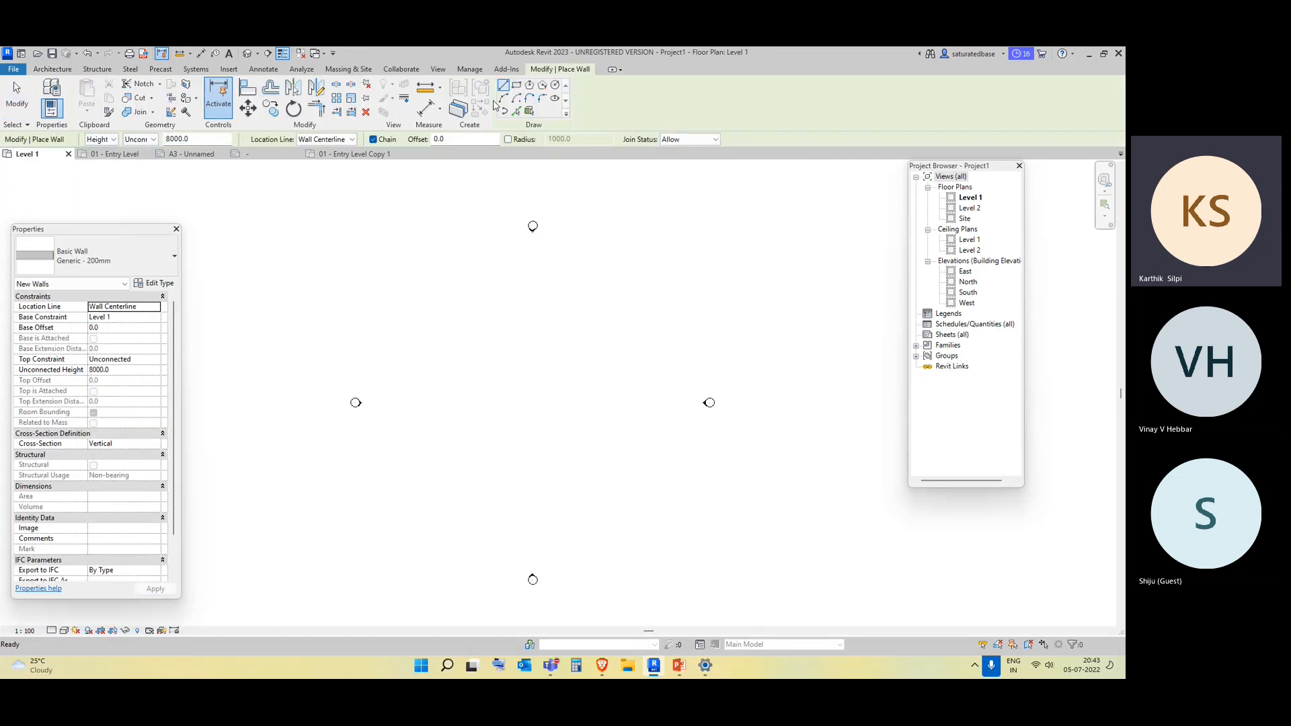
click(435, 320)
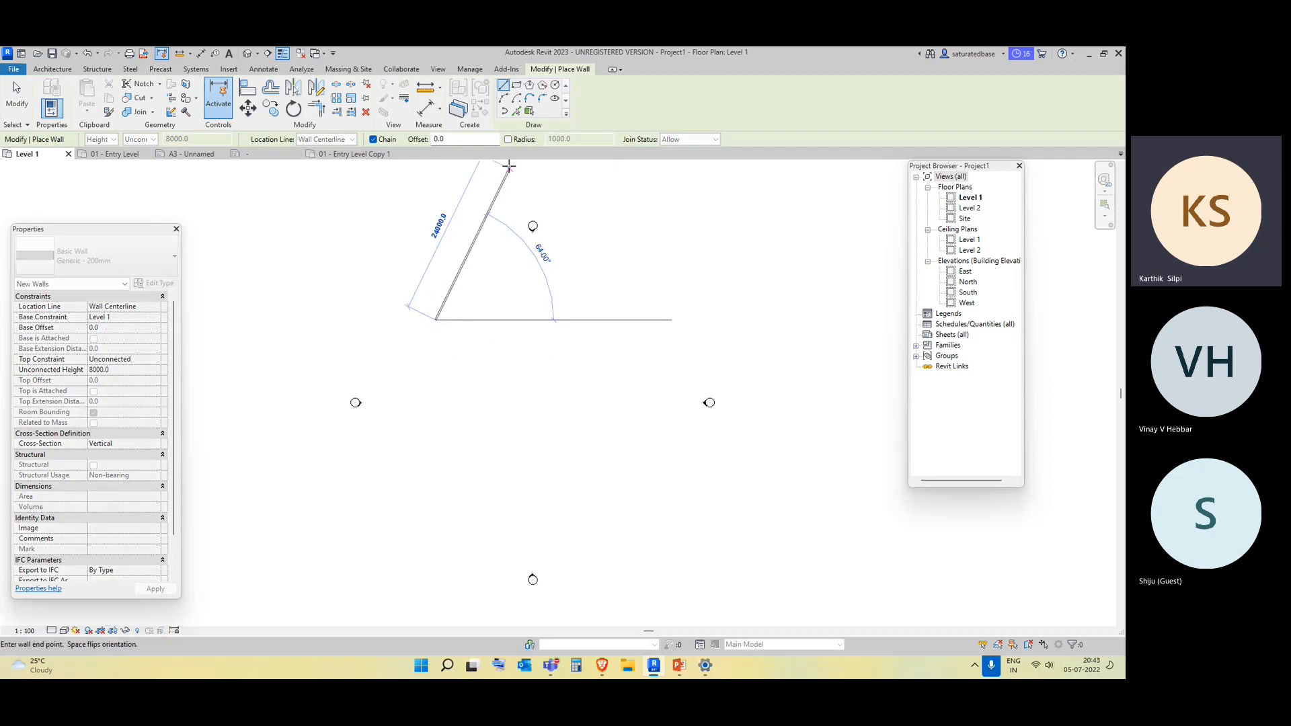
click(517, 84)
click(442, 314)
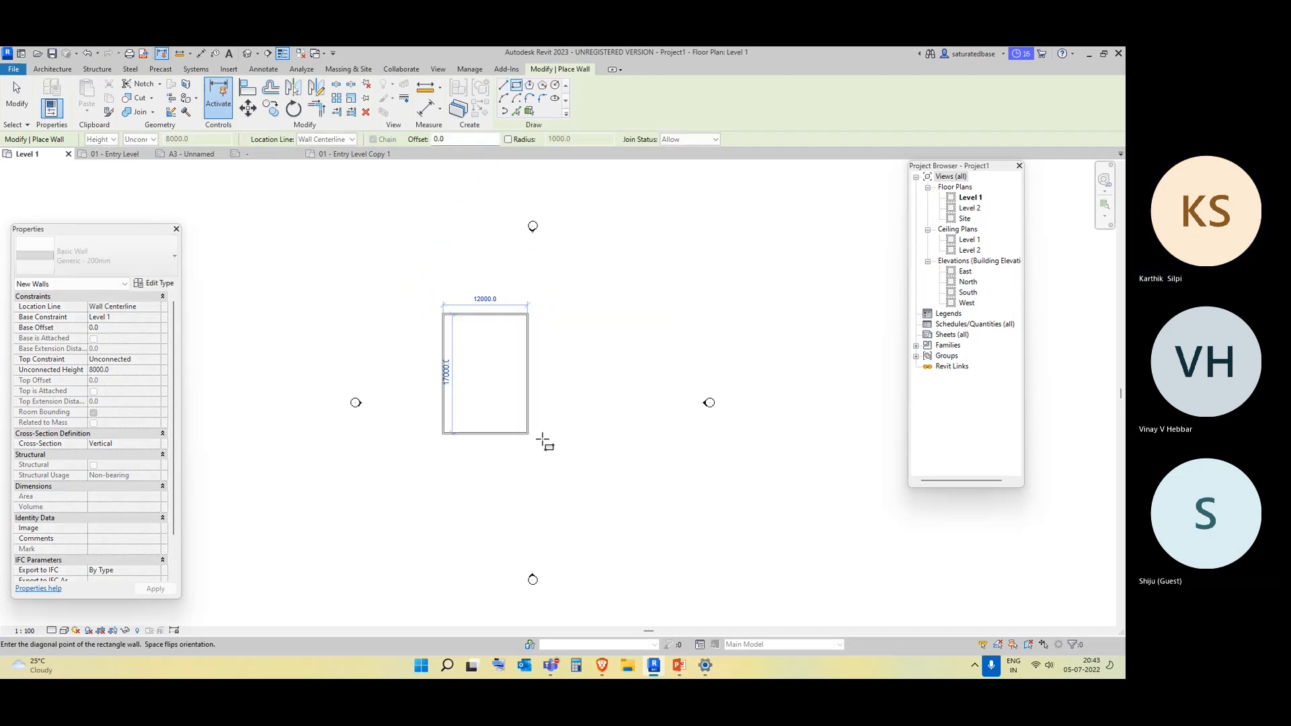
click(595, 463)
key(Escape)
key(Escape)
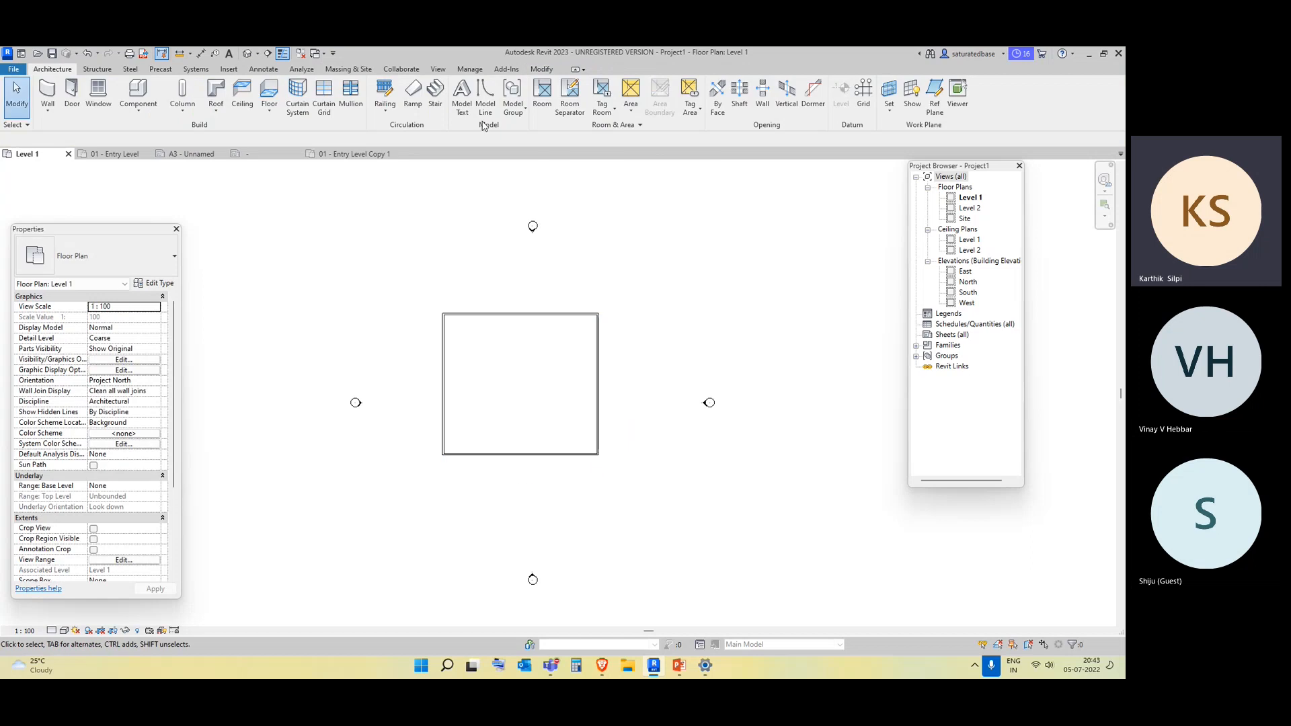
Draw two Generic - 200mm interior walls: one splitting the rectangle into equal halves, and one from the east wall's midpoint to that partition
click(48, 114)
click(75, 135)
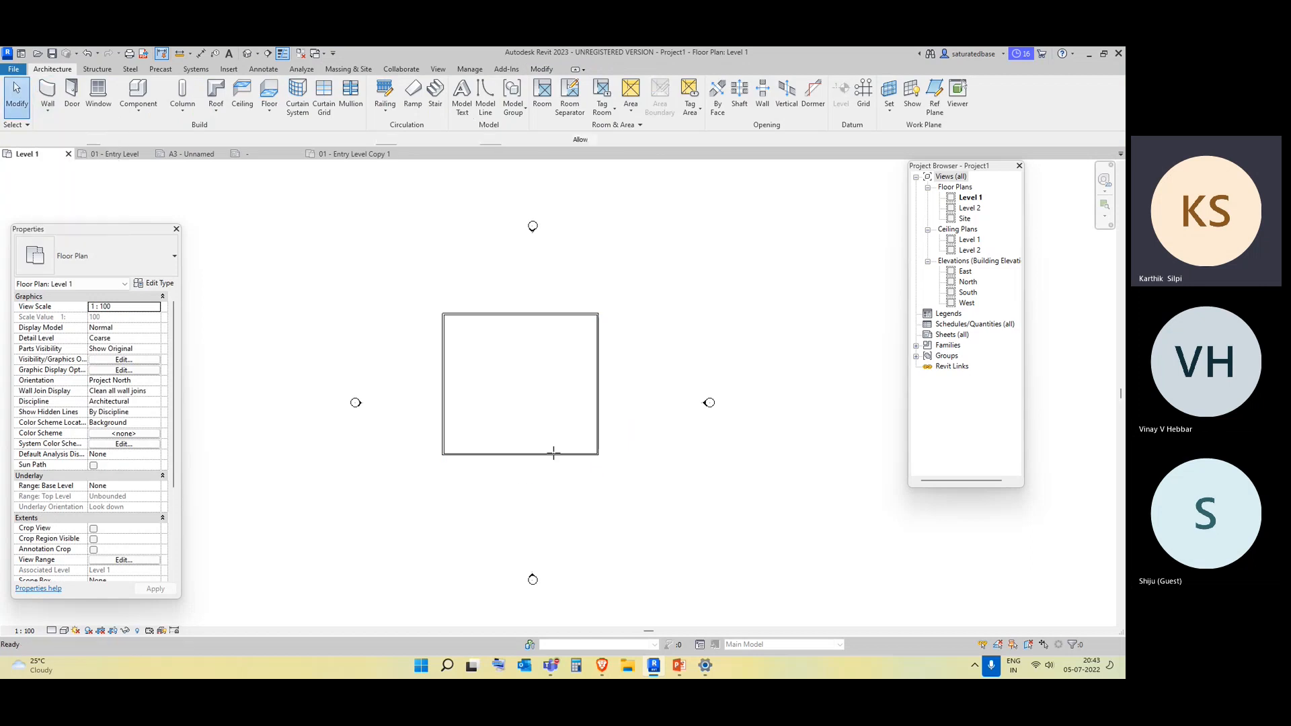
click(518, 455)
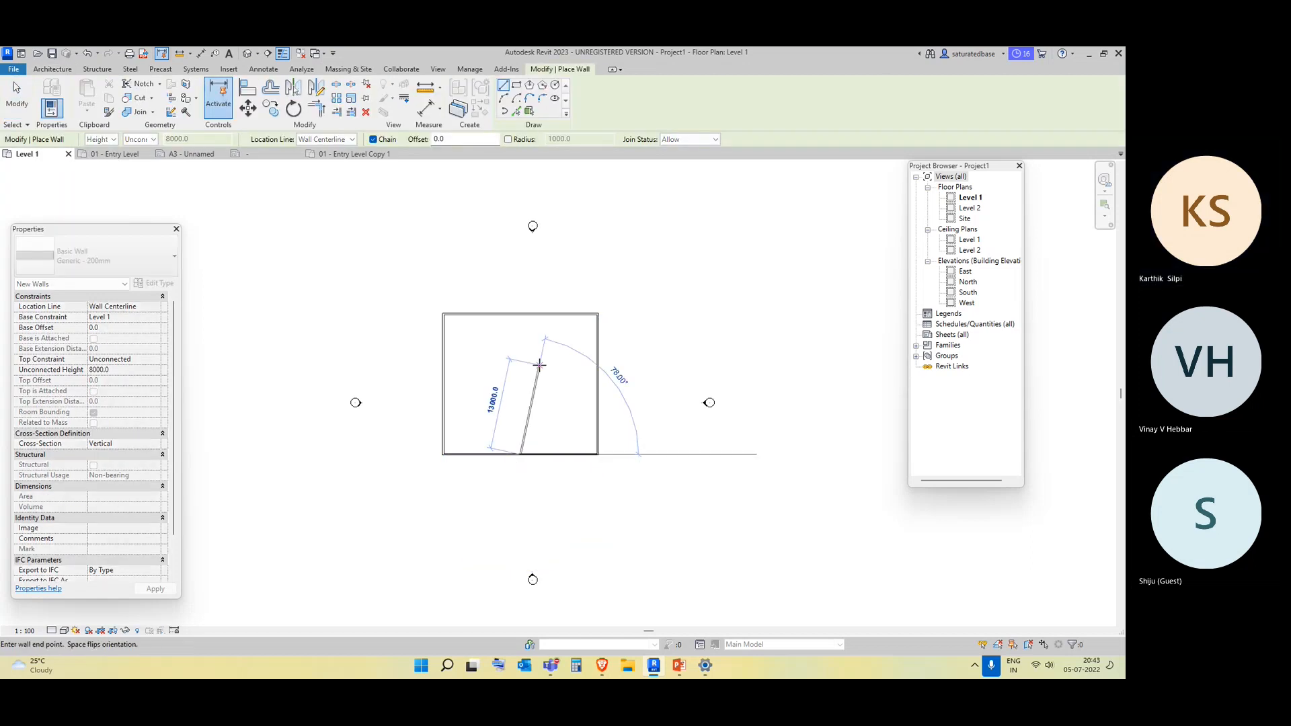
click(520, 314)
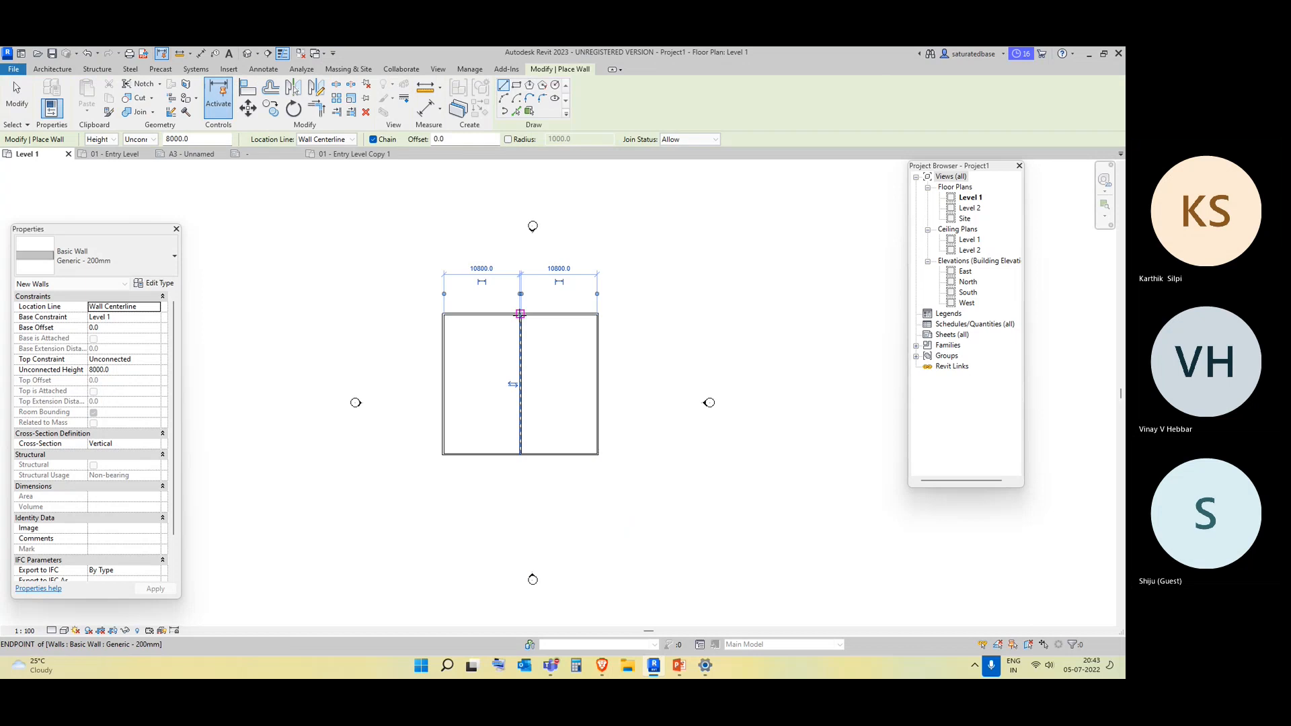
click(598, 384)
click(519, 384)
key(Escape)
key(Escape)
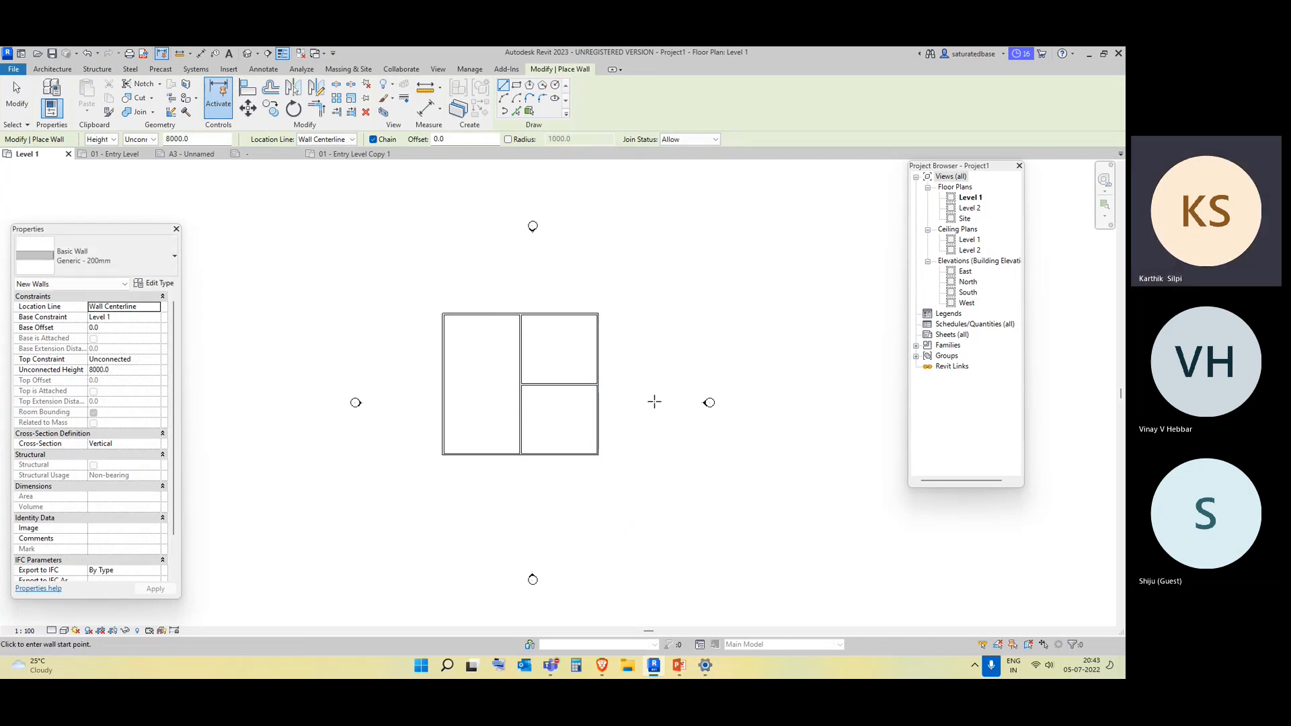
Load the Title_Blocks_A3_Metric family and create a new sheet with it
click(955, 335)
right_click(956, 336)
click(982, 342)
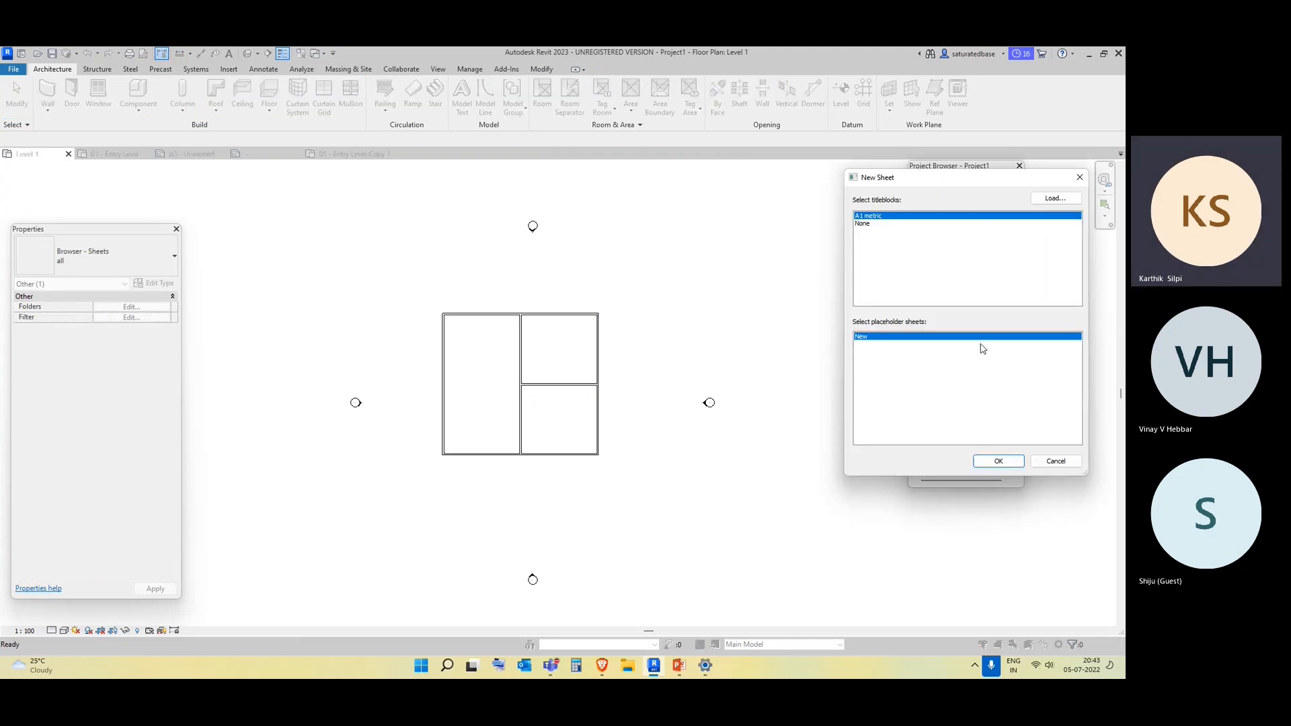
click(1055, 199)
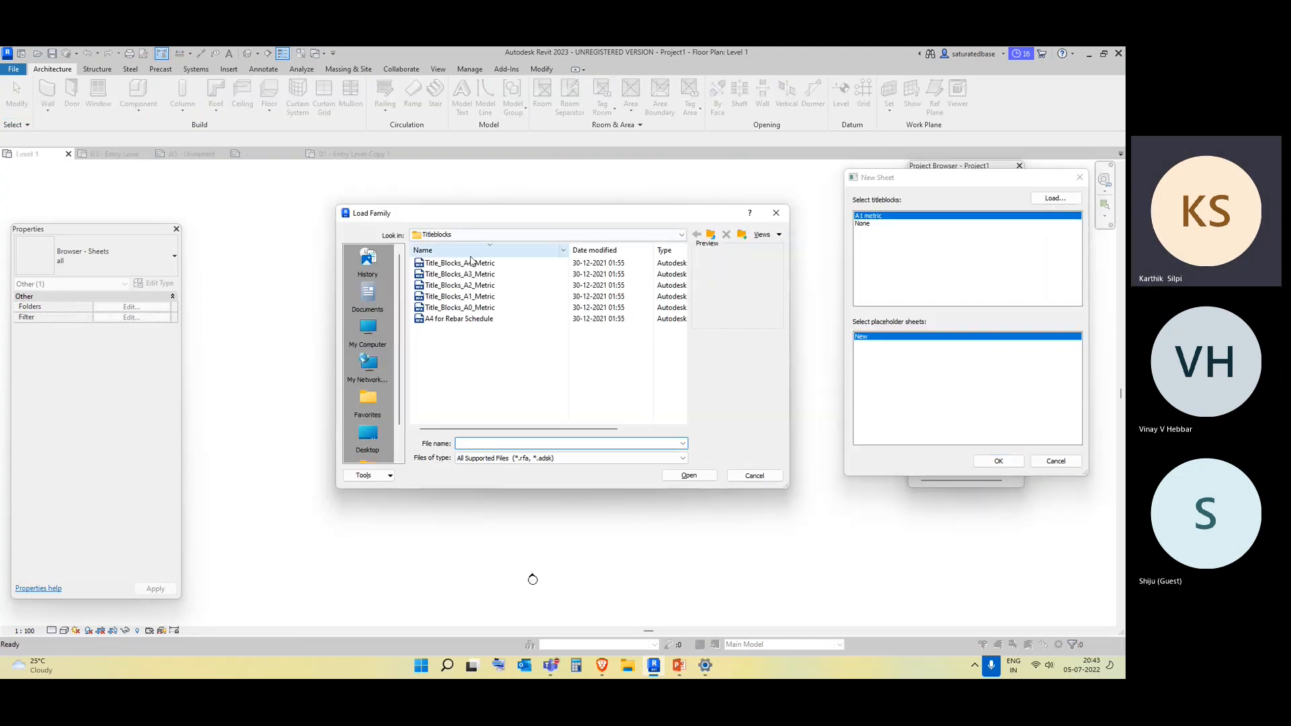
click(480, 276)
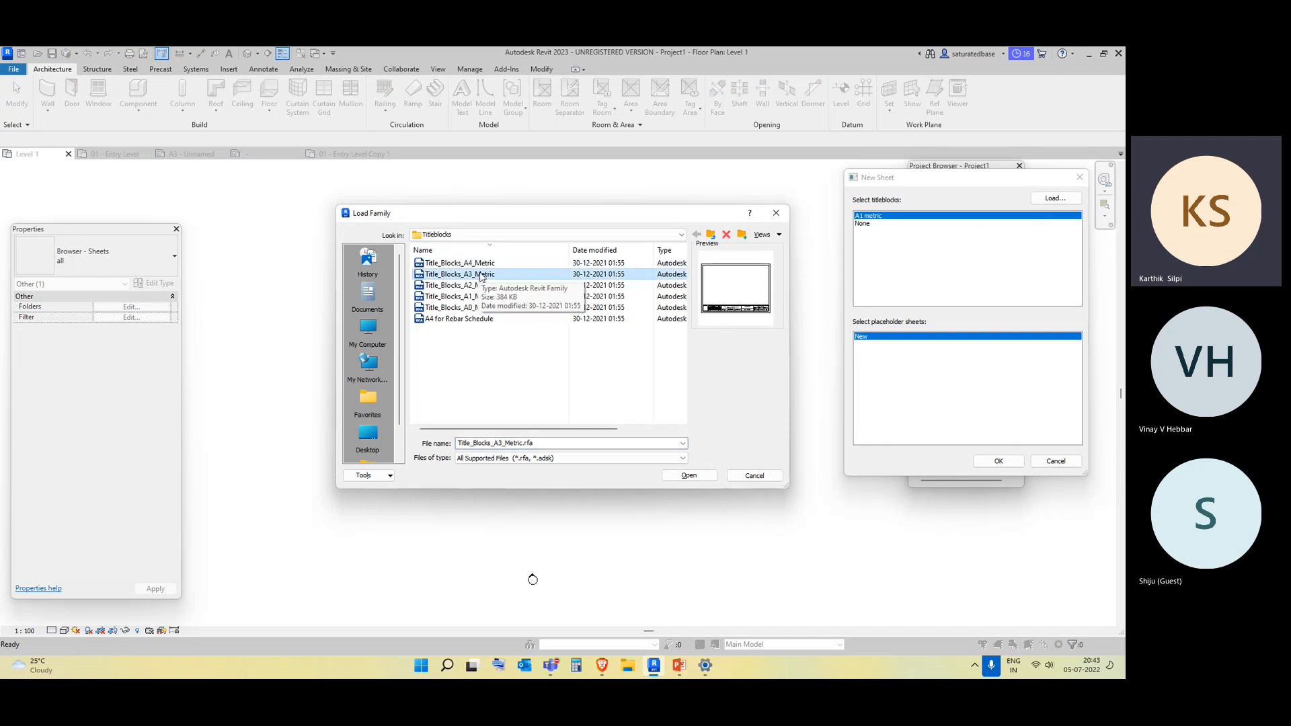
click(692, 477)
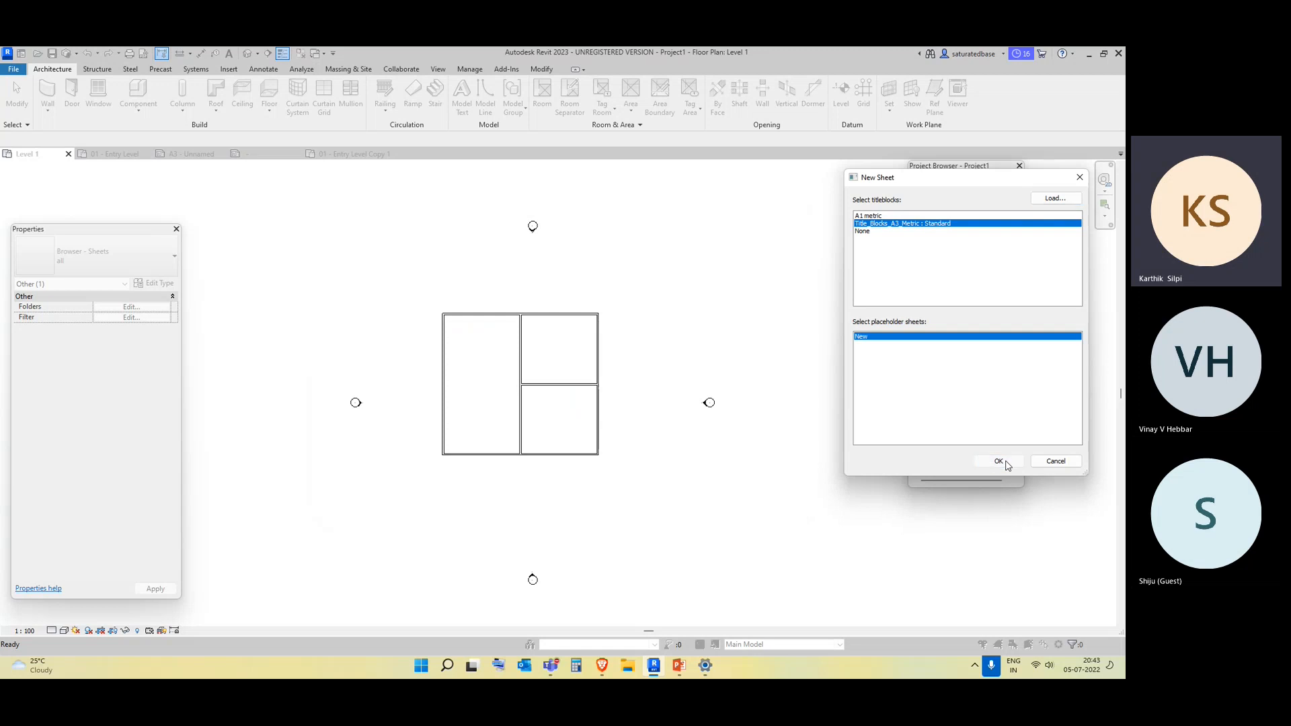
click(999, 462)
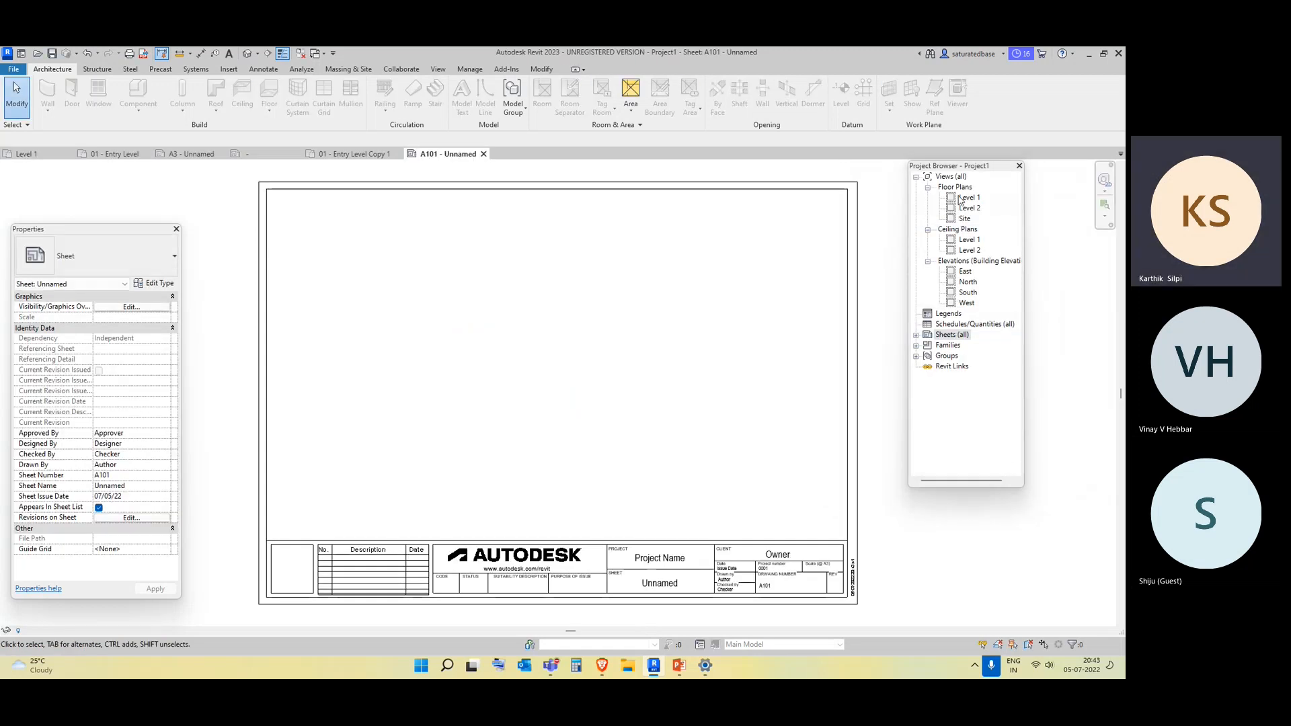
Place the Level 1 floor plan on sheet A101 over the title block's drawing area
click(968, 198)
drag(968, 199, 386, 381)
click(523, 390)
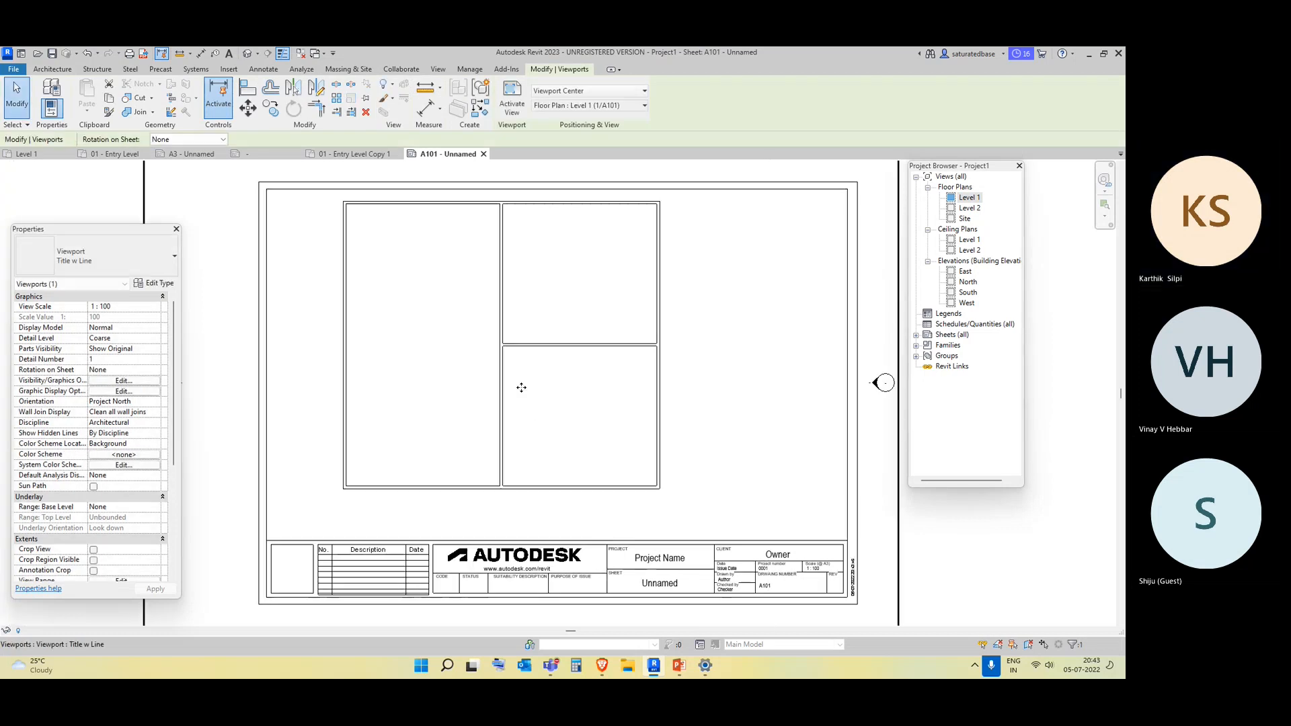
scroll(455, 386, down, 3)
click(789, 462)
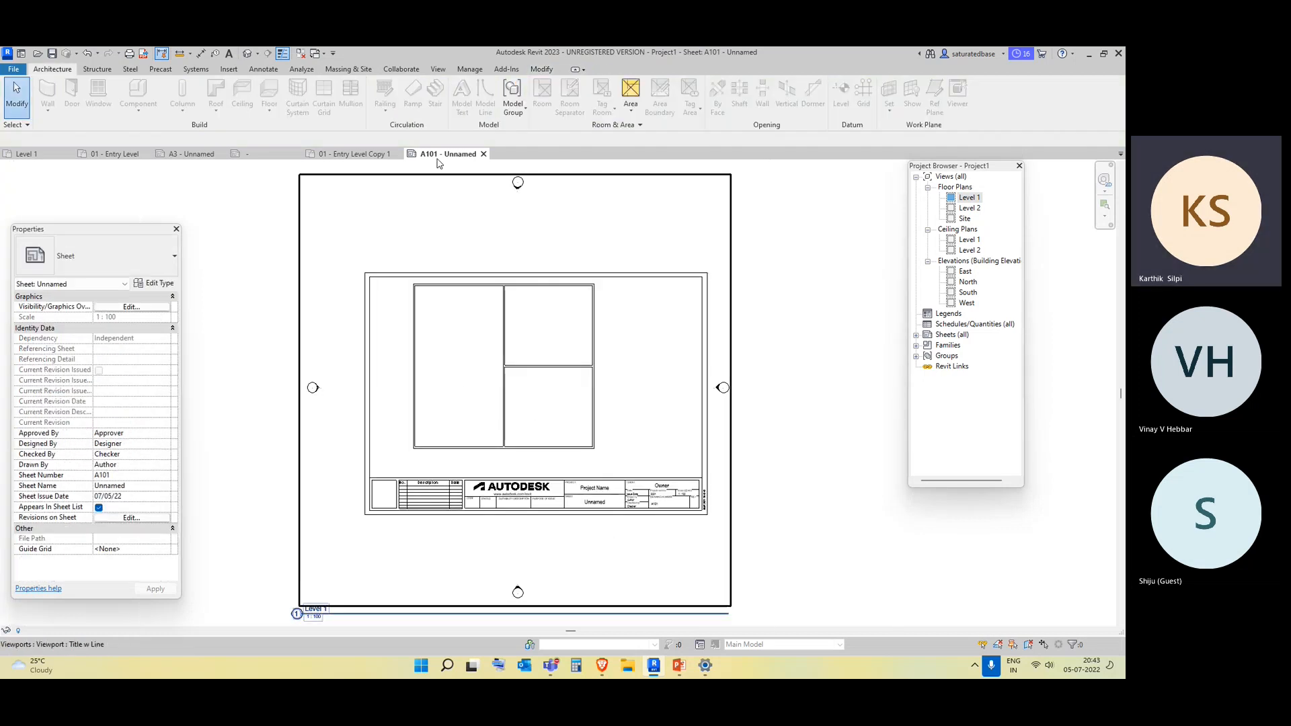
Activate the Level 1 viewport on the sheet, try a view scale of 1:50, and set the scale to 1:200
click(732, 287)
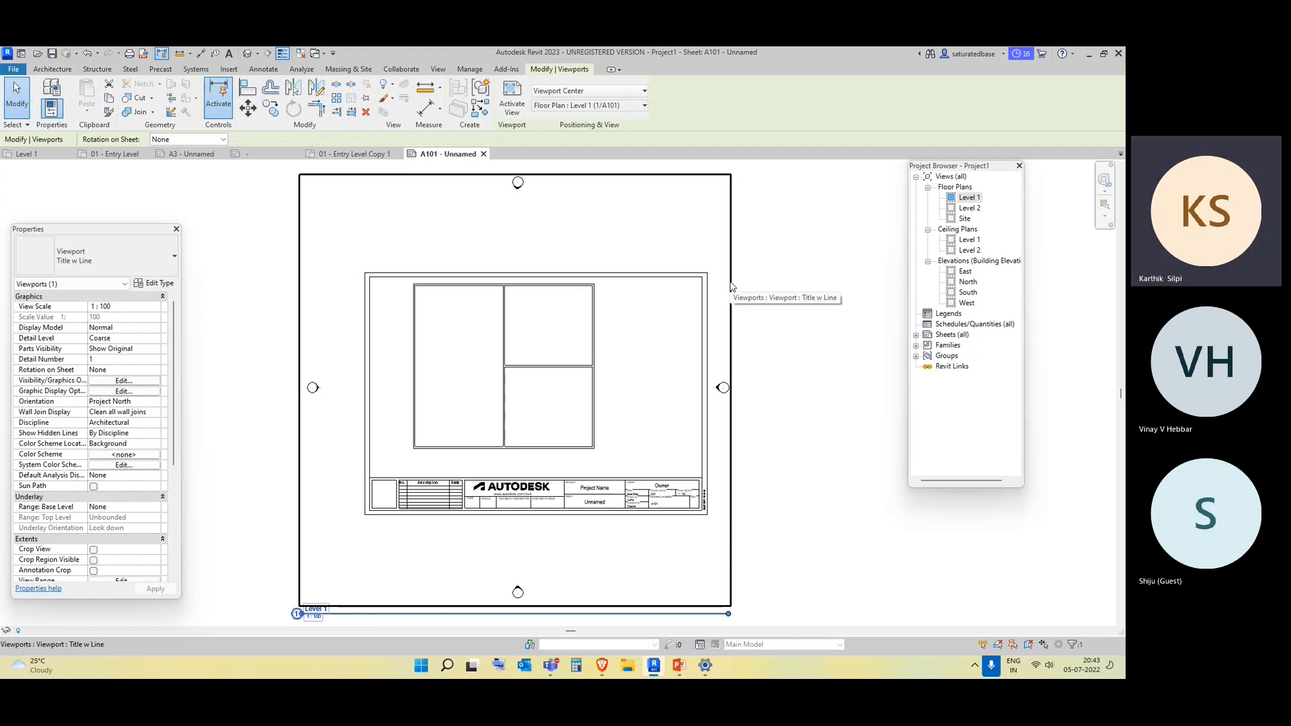
double_click(325, 474)
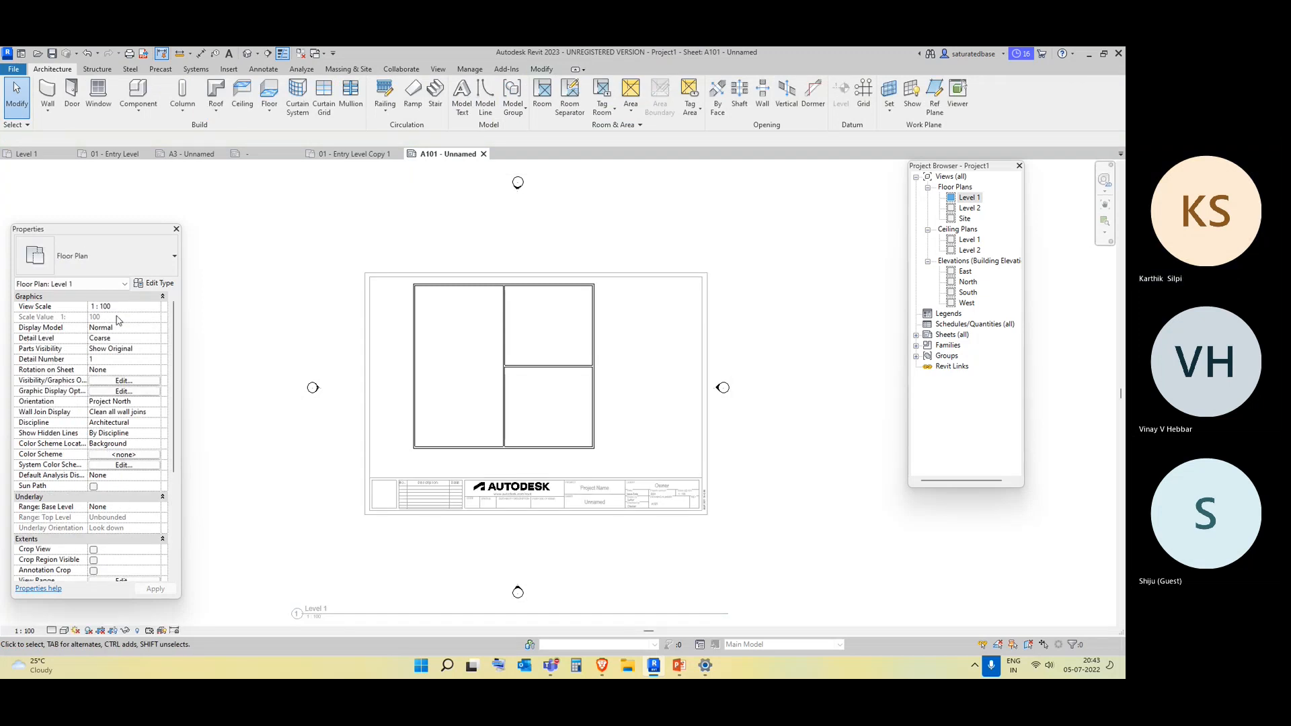
click(128, 306)
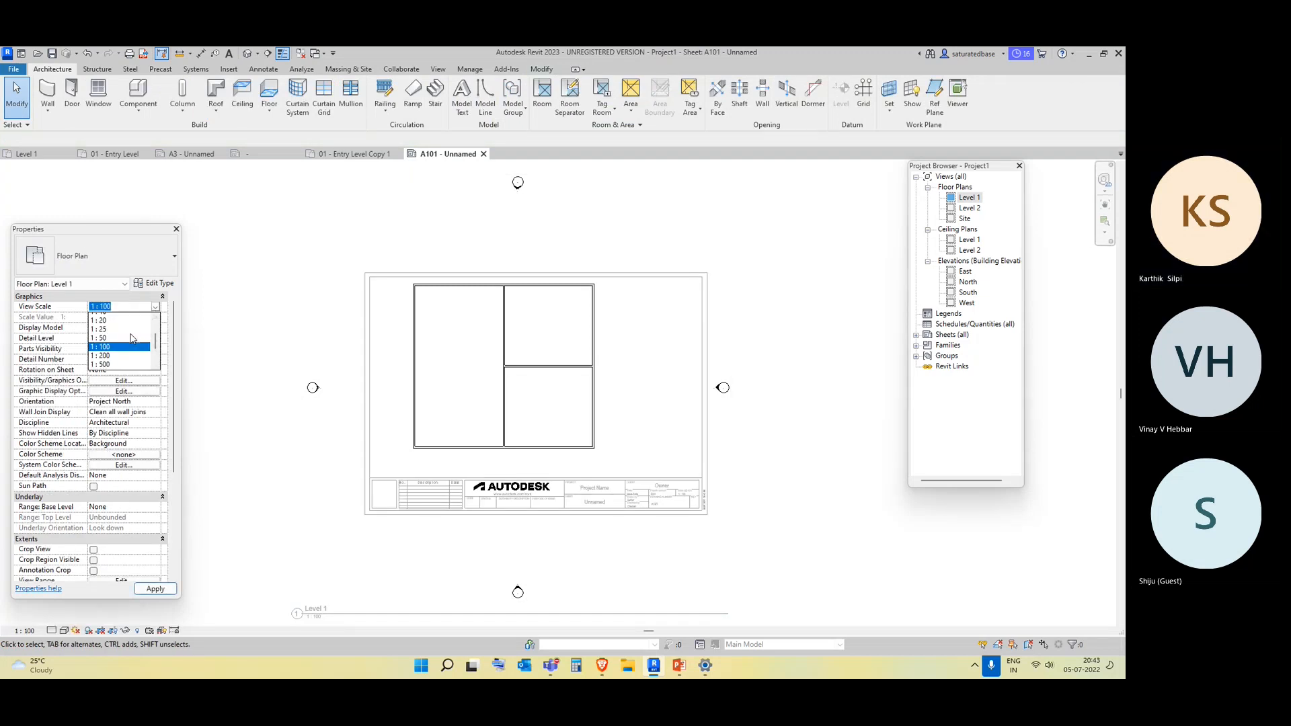
scroll(114, 334, down, 1)
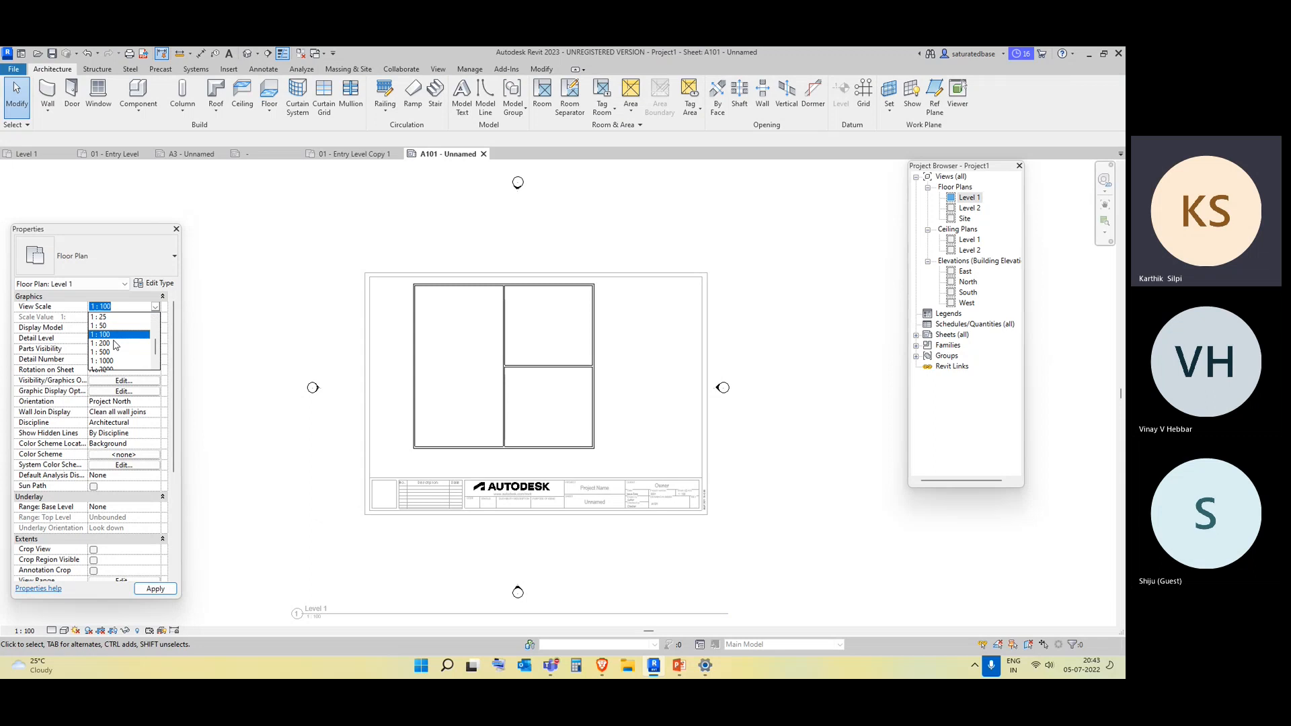
click(99, 325)
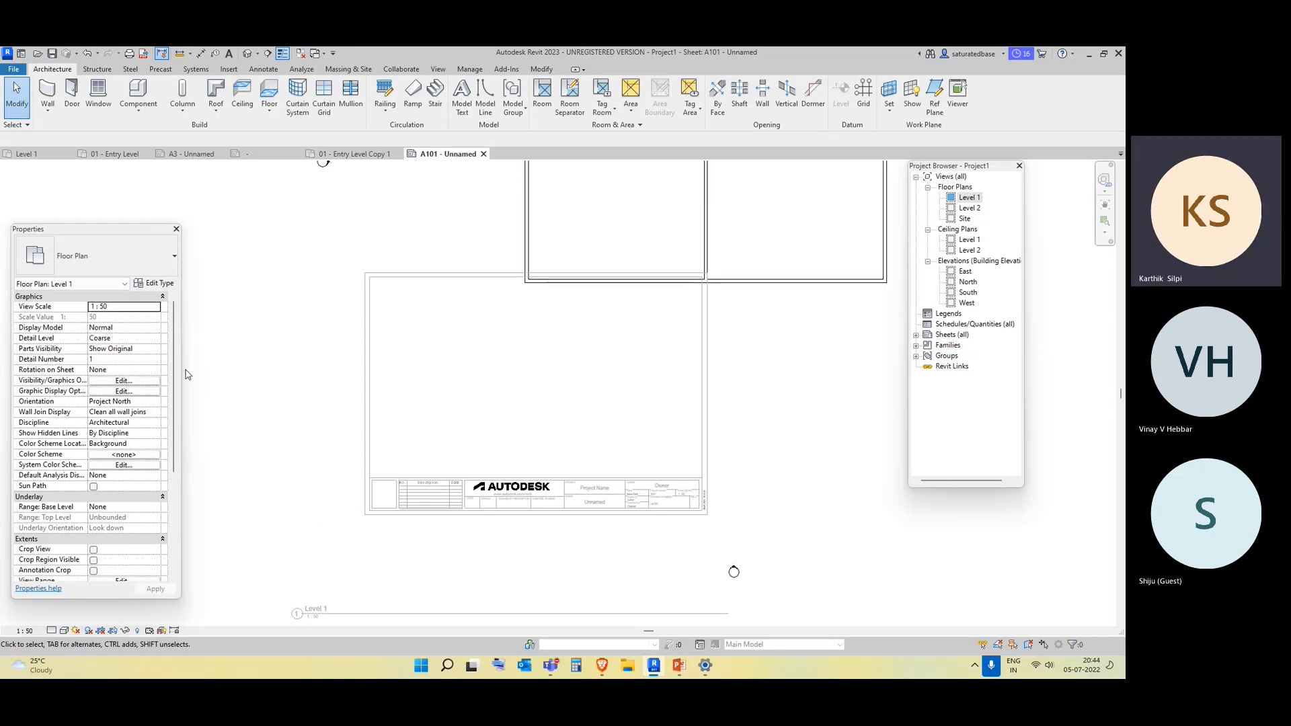
click(155, 307)
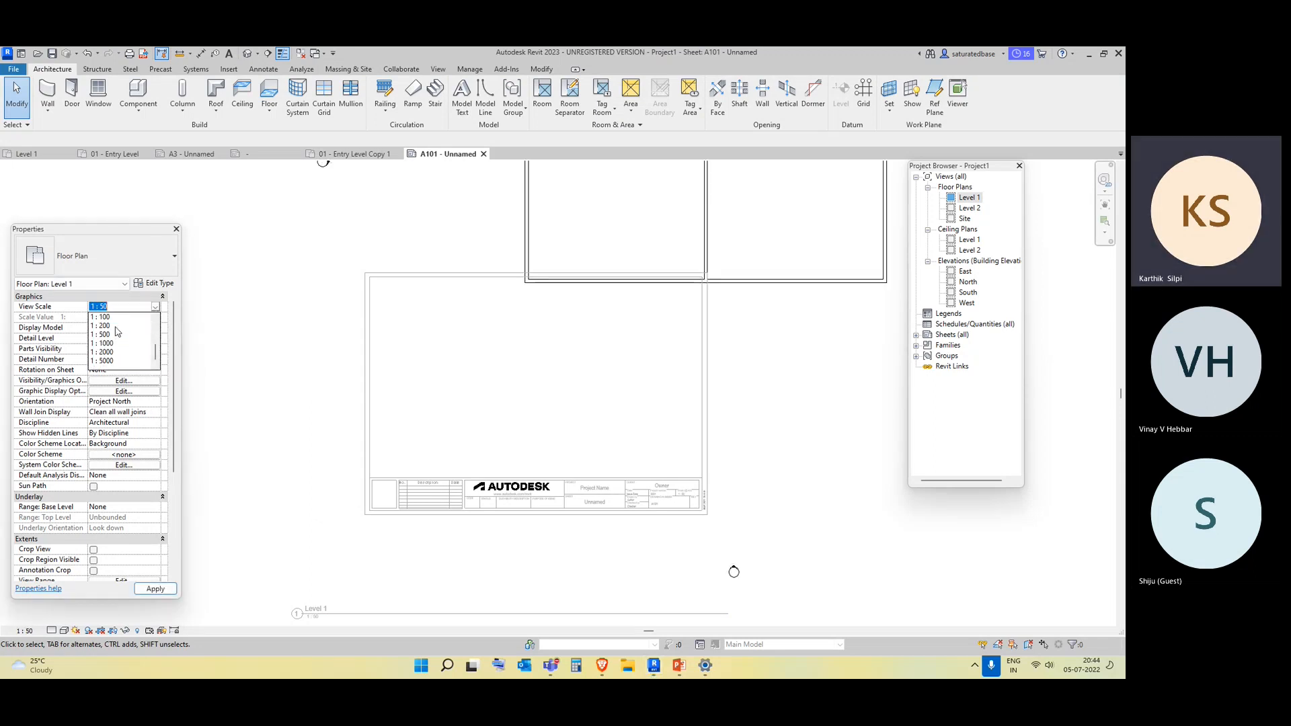
click(113, 326)
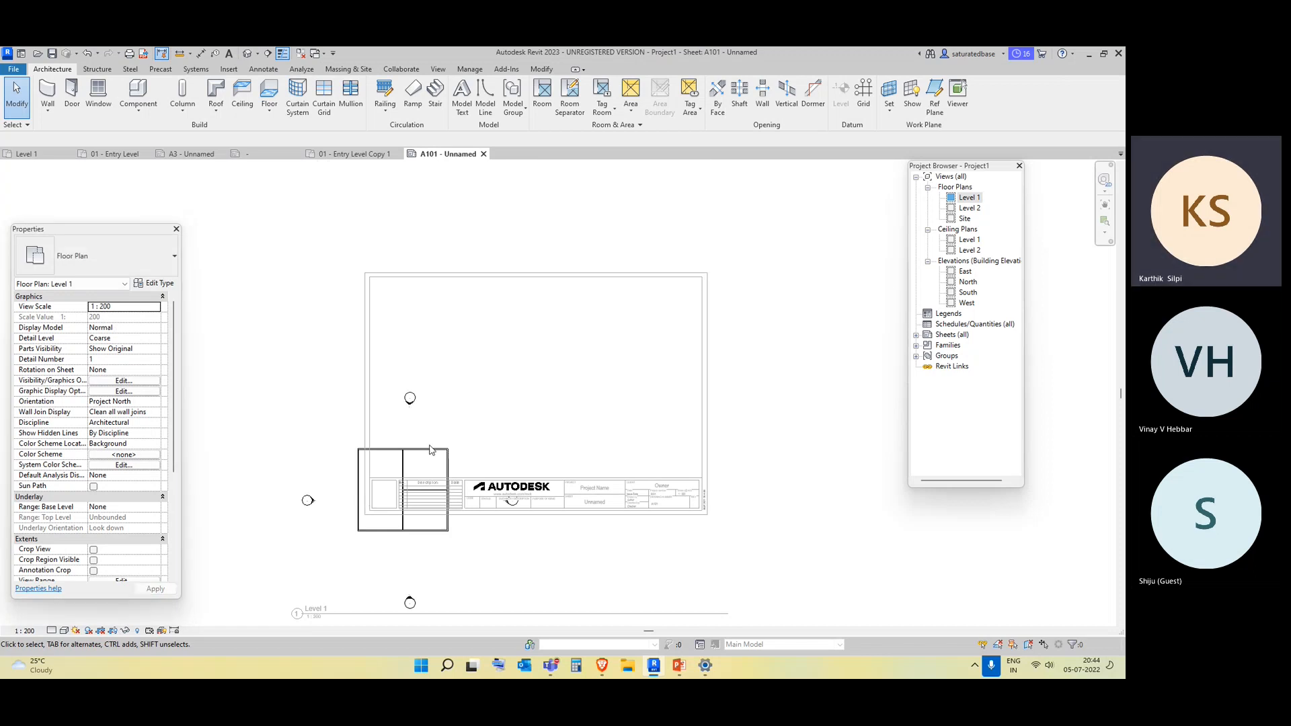
Deactivate the Level 1 view and move its viewport up so the plan sits inside the A3 sheet's drawing area
click(291, 553)
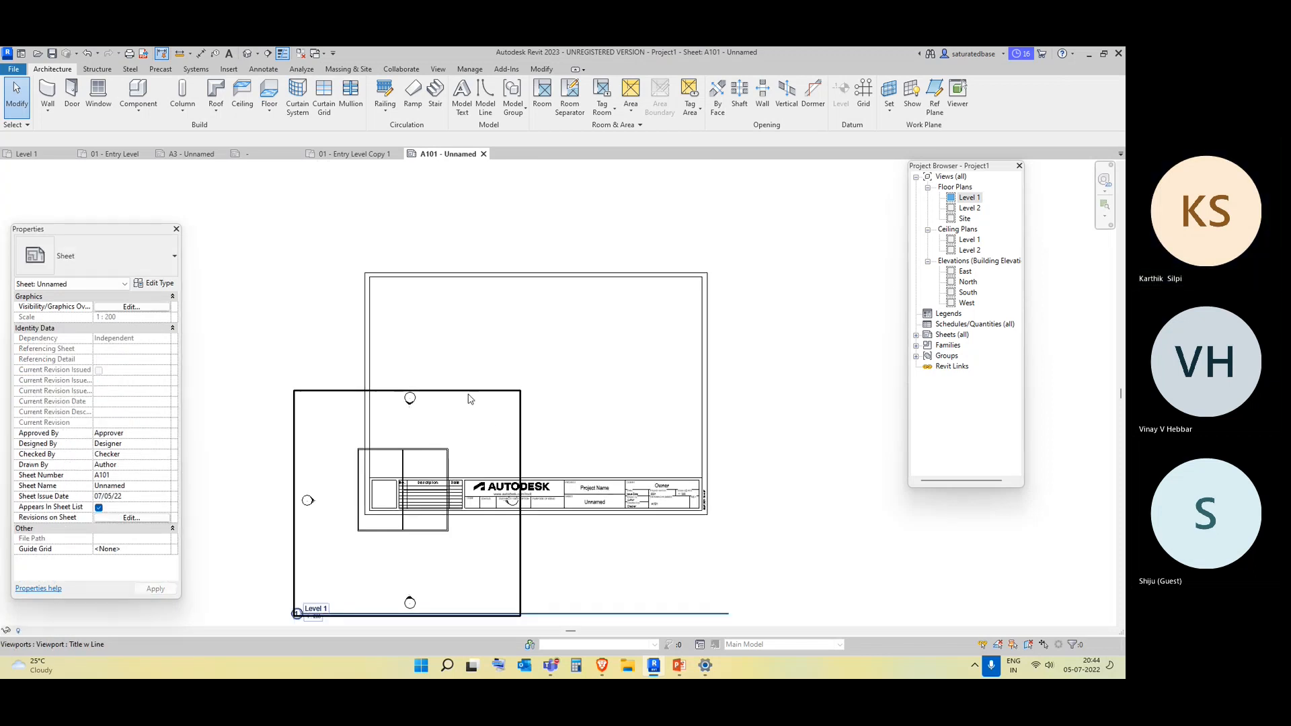
drag(469, 392, 544, 273)
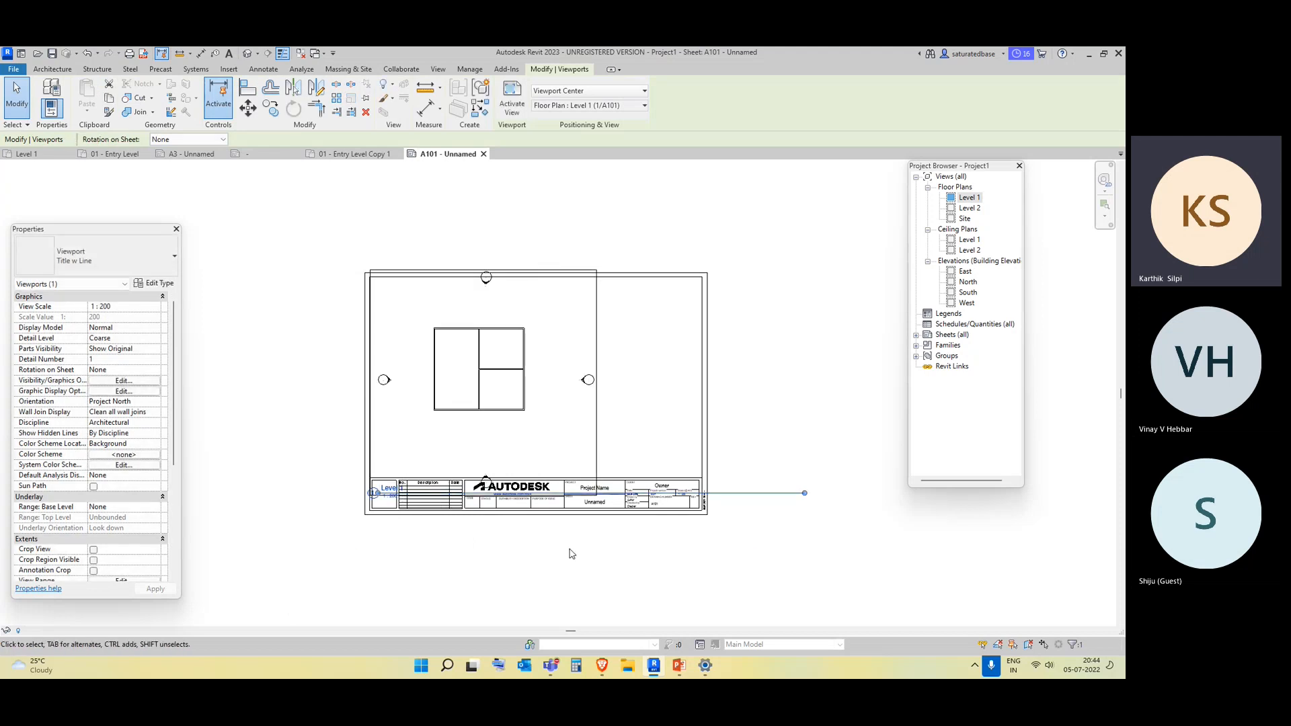
click(703, 599)
Turn on Crop View, Crop Region Visible and Annotation Crop for the Level 1 viewport
click(598, 403)
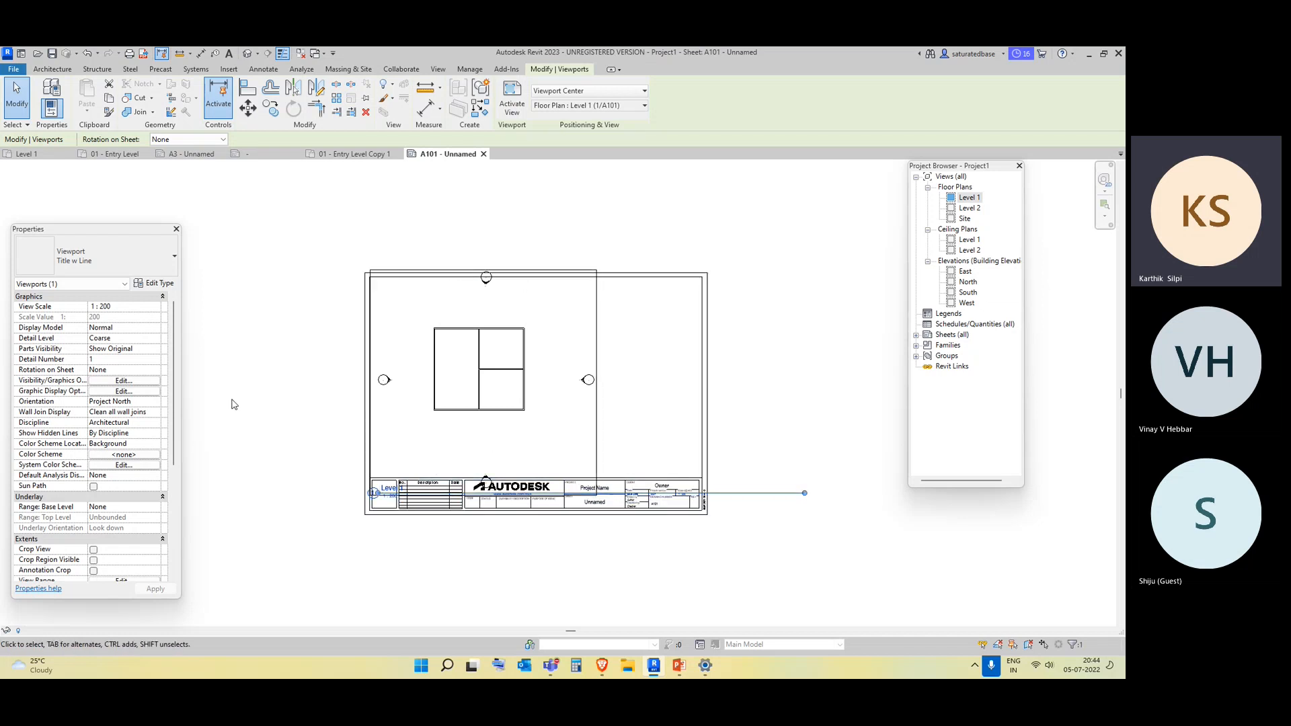
scroll(141, 398, down, 5)
click(94, 413)
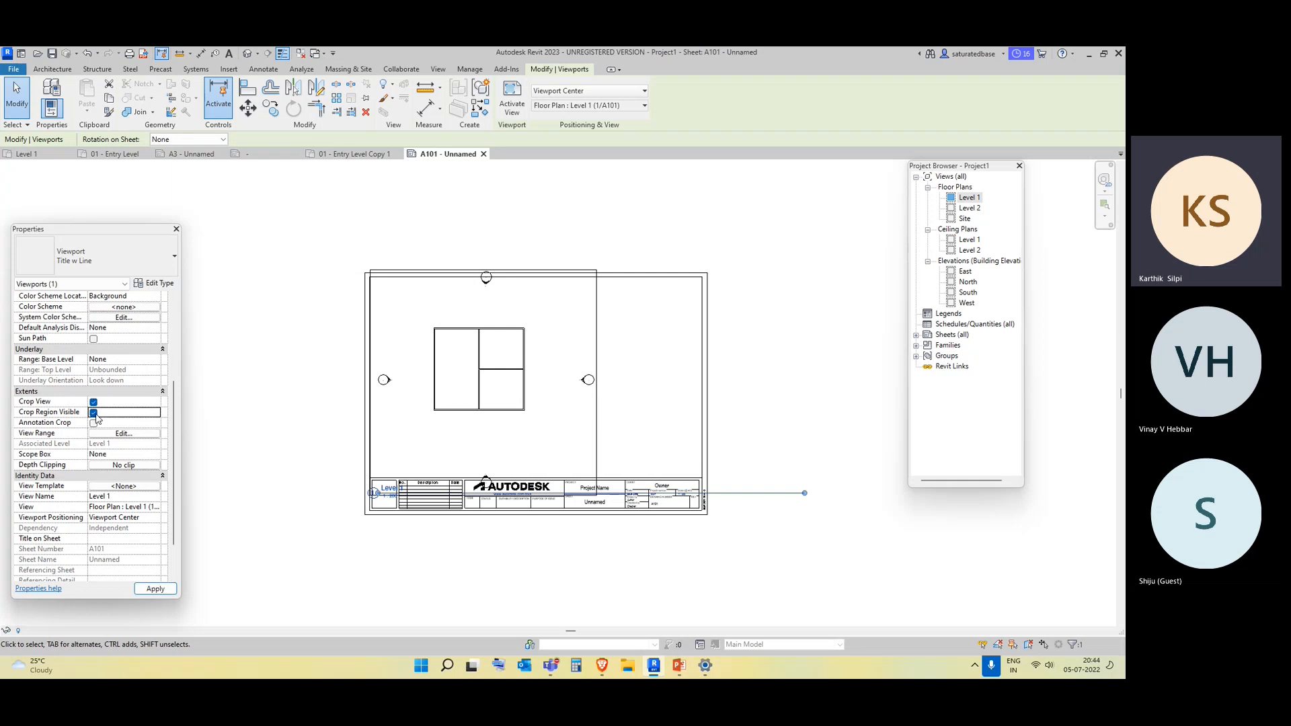
click(94, 423)
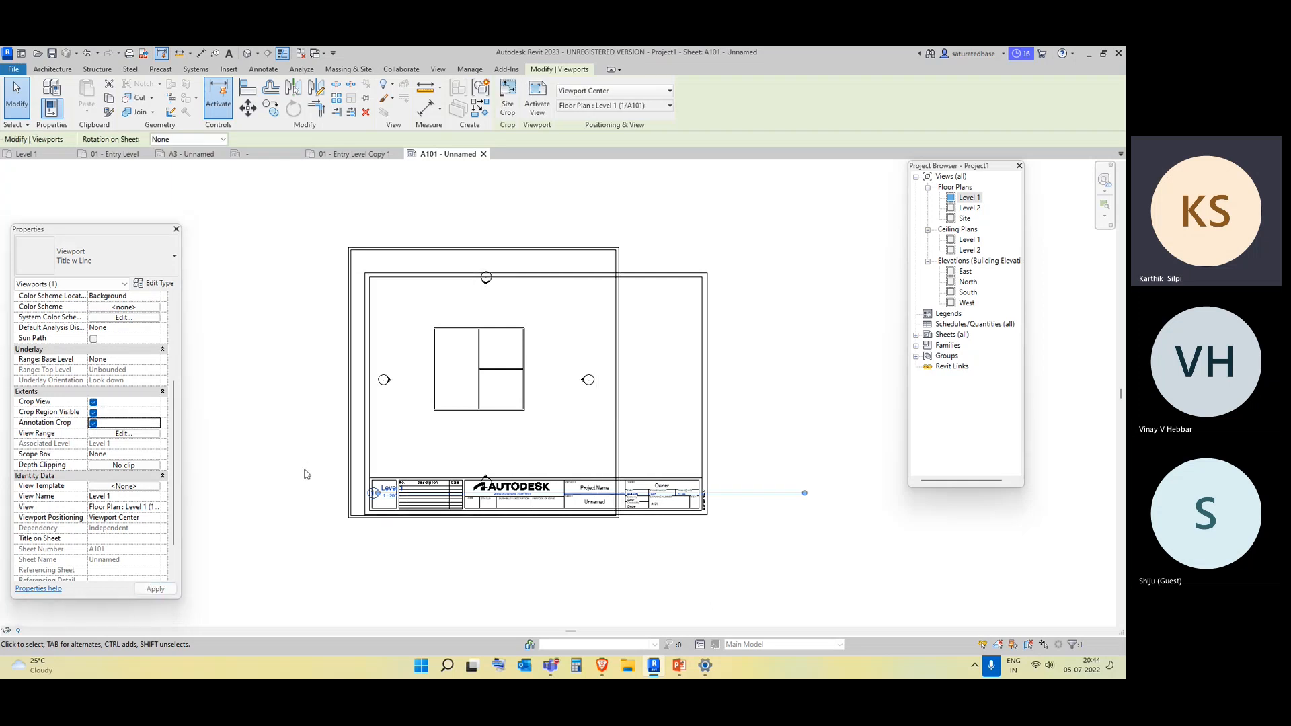
Activate the Level 1 view, shrink its crop region on all four sides to just around the walls, and deactivate the view
click(484, 244)
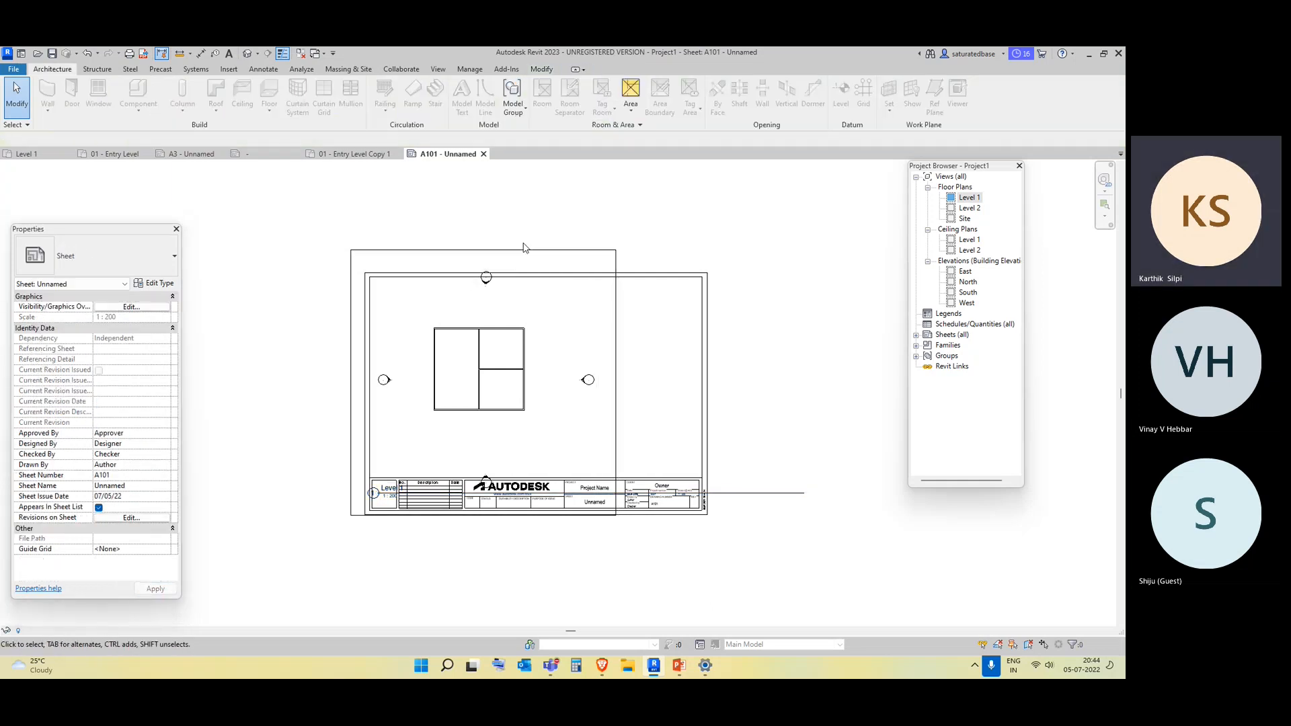
click(511, 253)
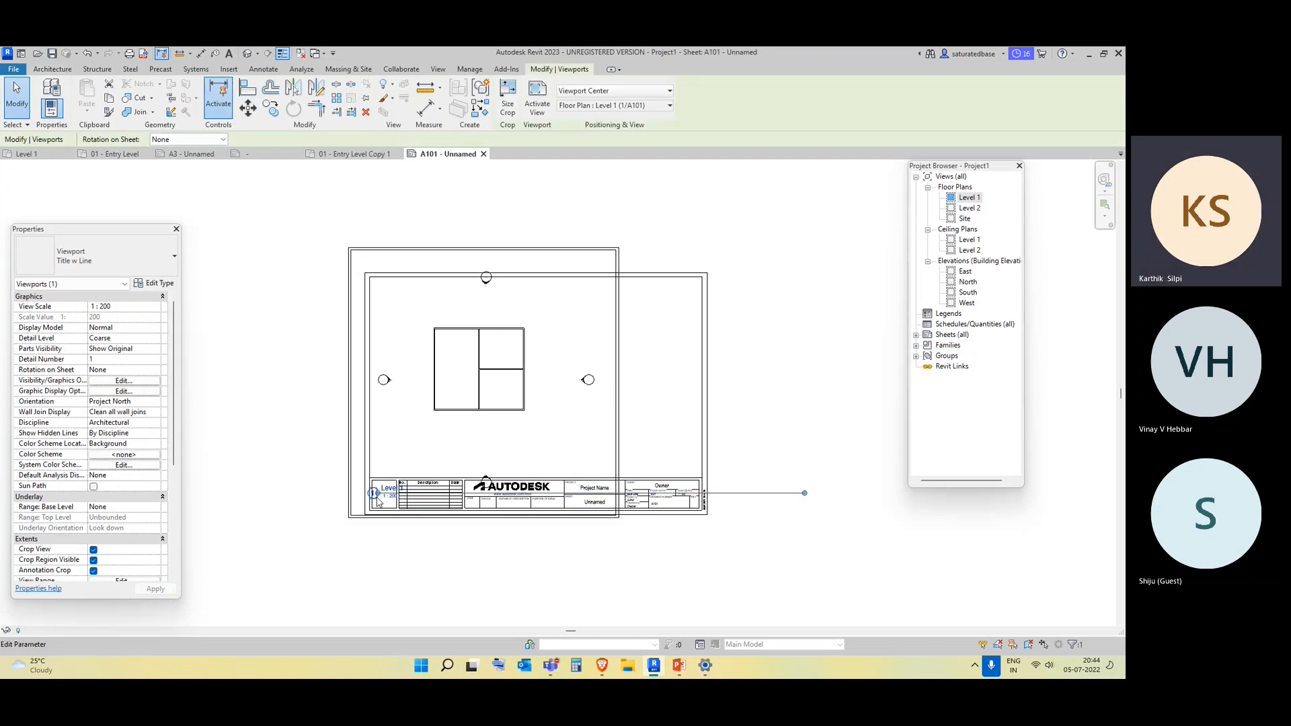
double_click(485, 264)
click(483, 252)
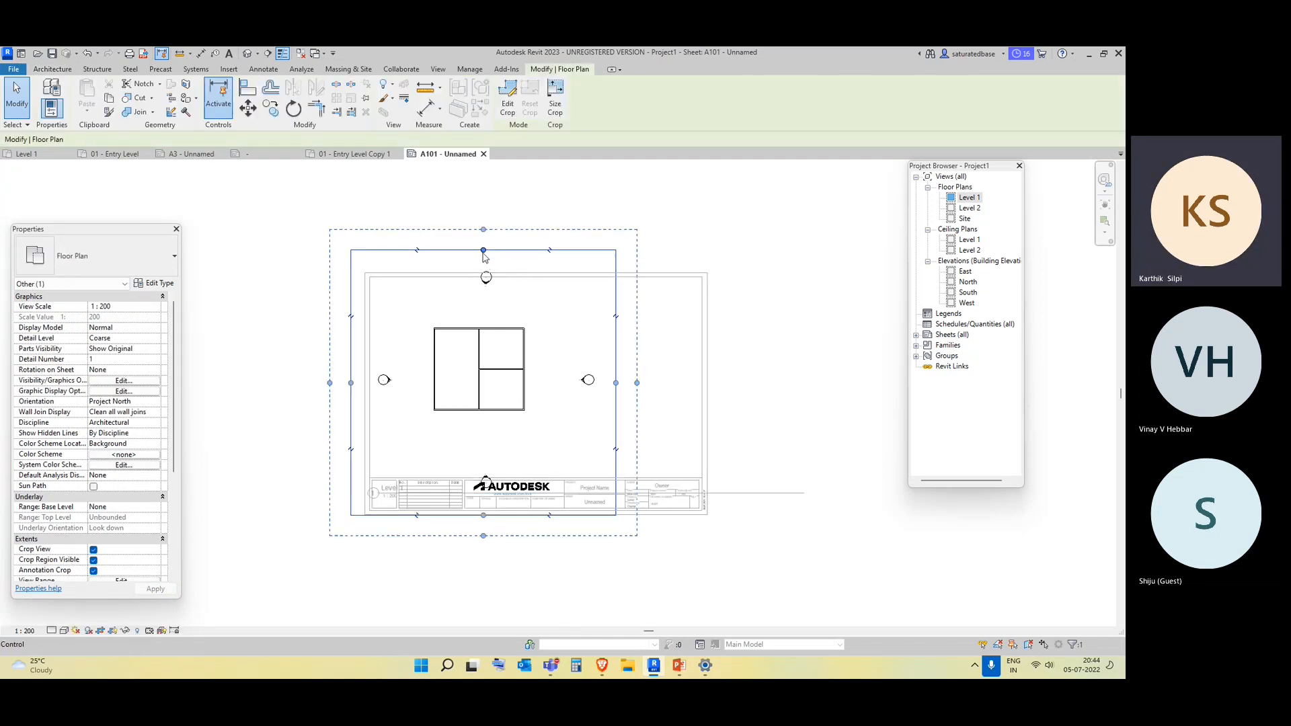
drag(484, 253, 484, 322)
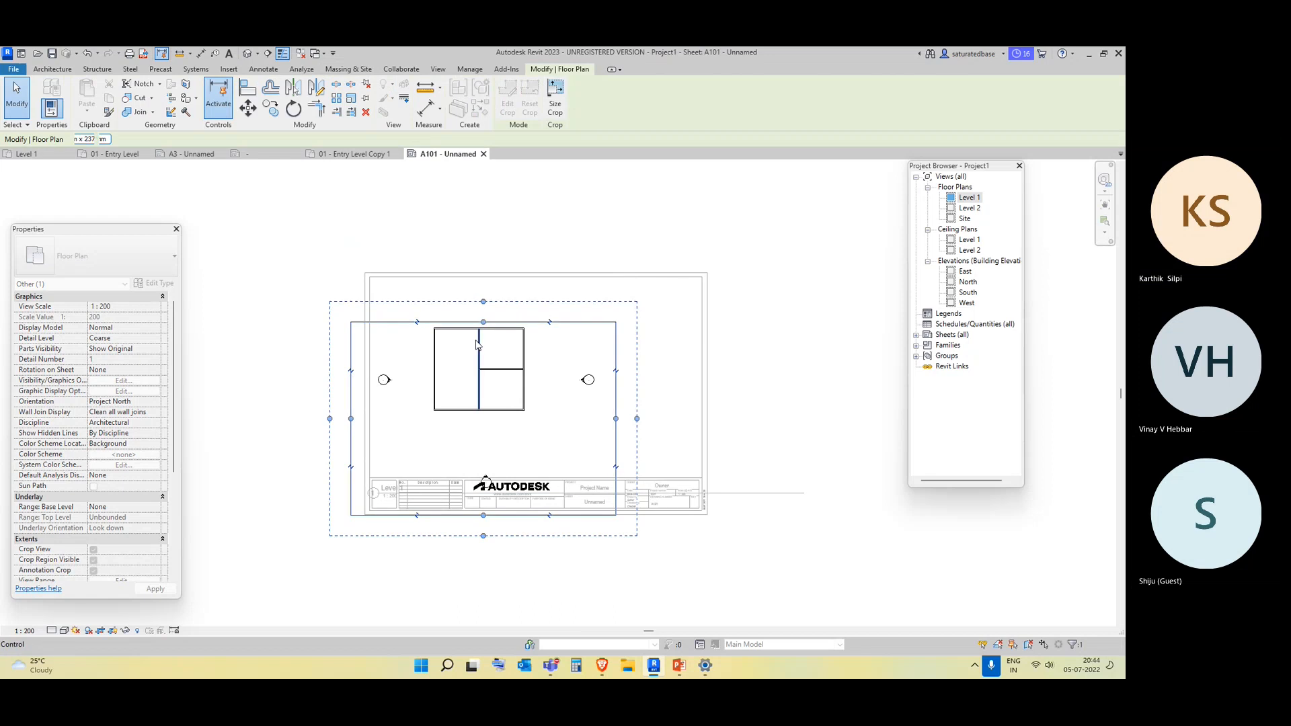
drag(483, 515, 484, 418)
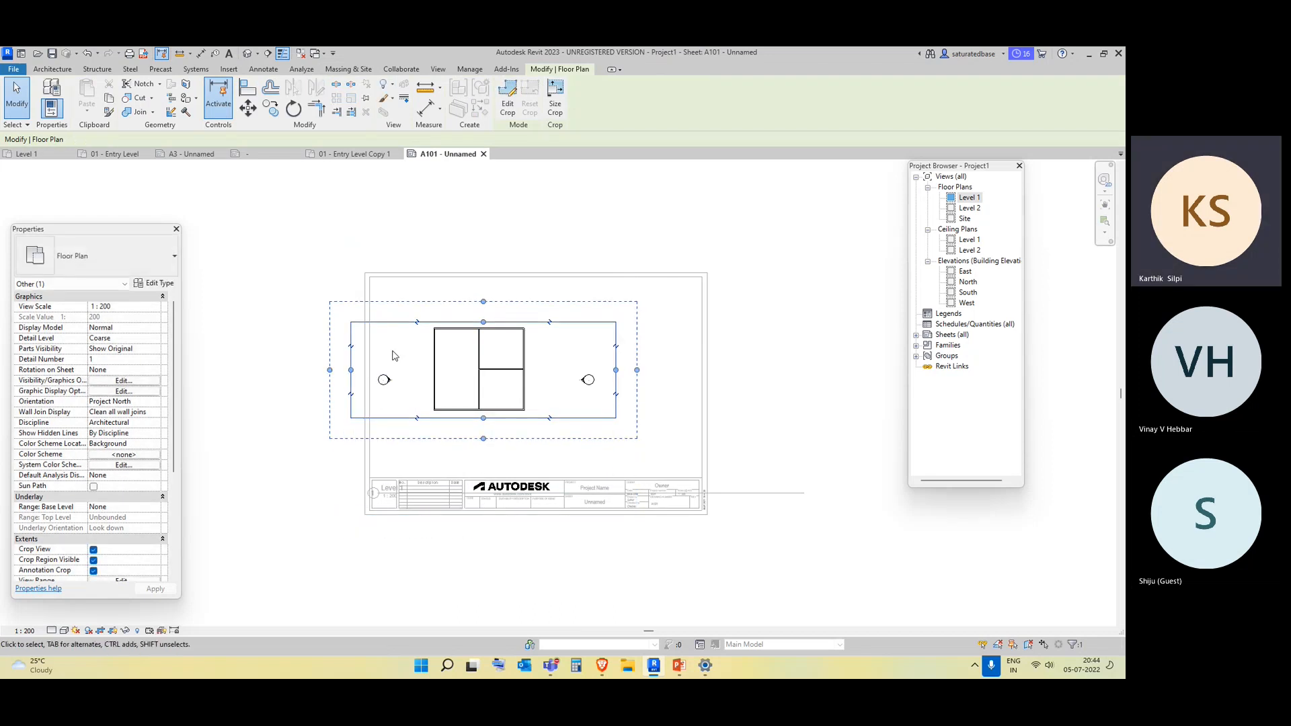
drag(351, 369, 415, 363)
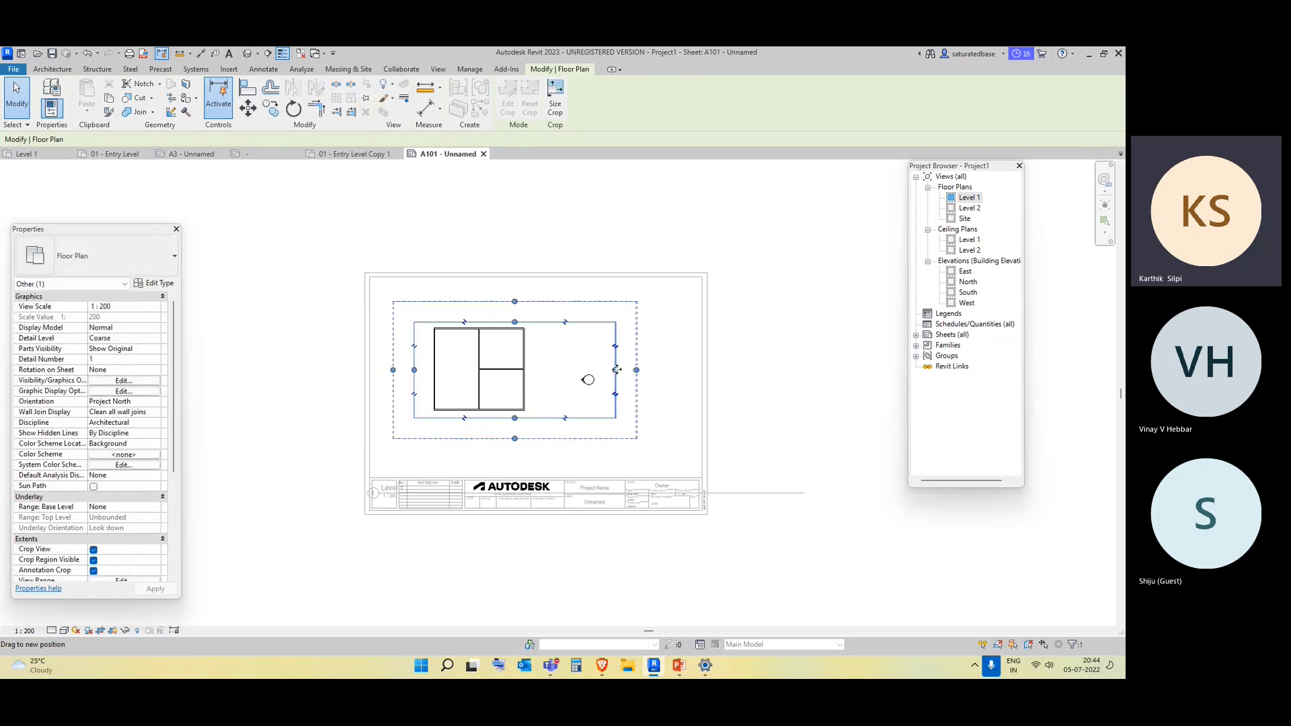
drag(616, 370, 540, 370)
click(669, 414)
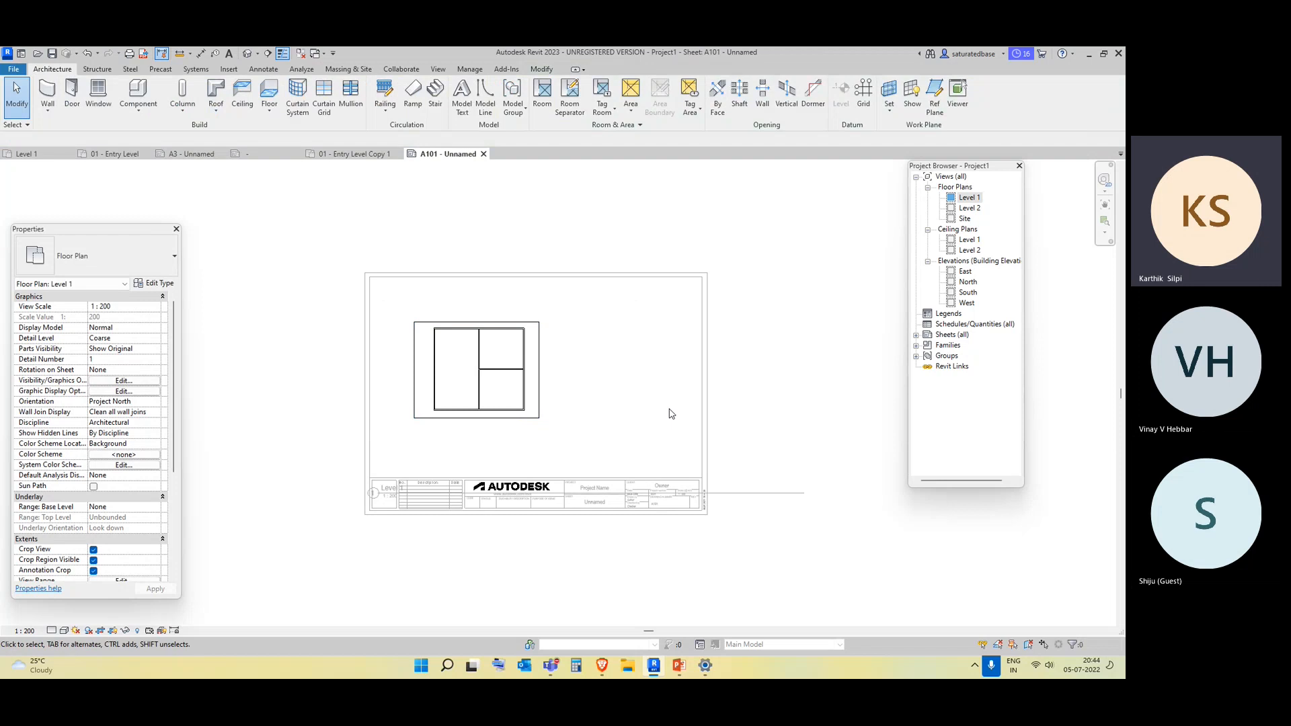
double_click(828, 381)
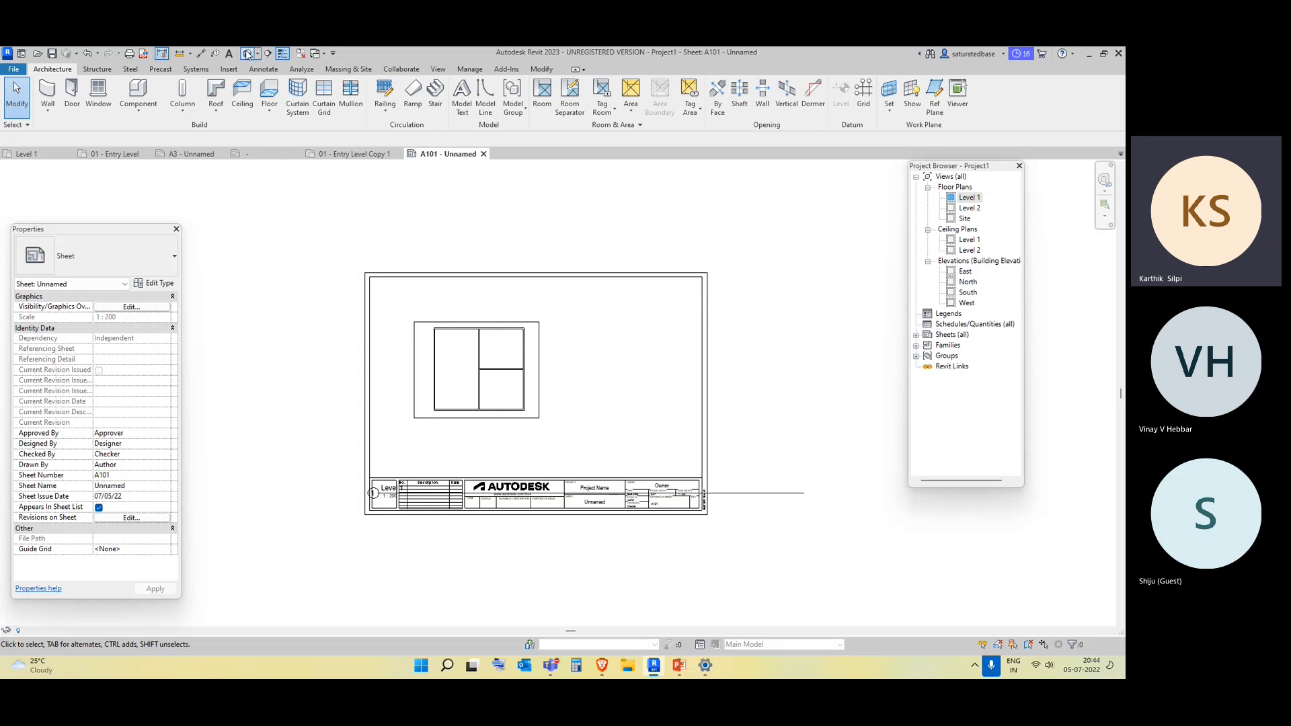
Create a second sheet using the Title_Blocks_A3_Metric : Standard title block
click(955, 336)
right_click(955, 337)
click(972, 343)
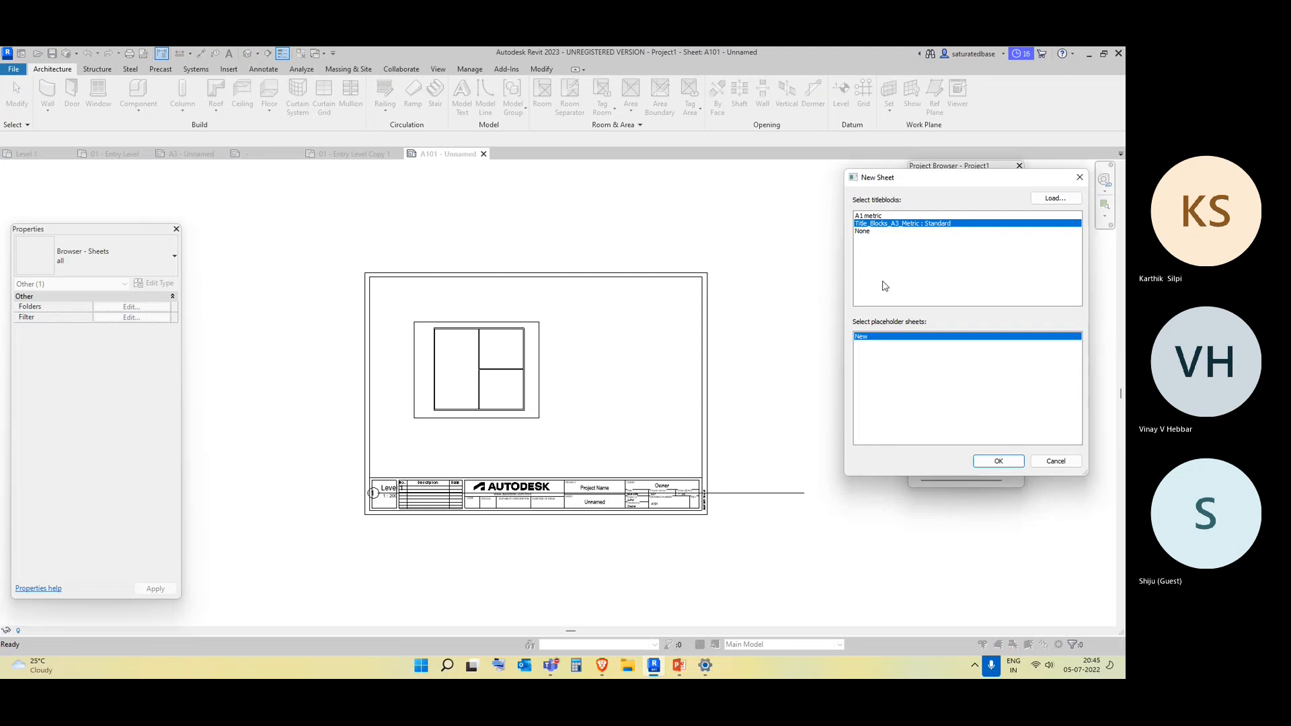
click(998, 460)
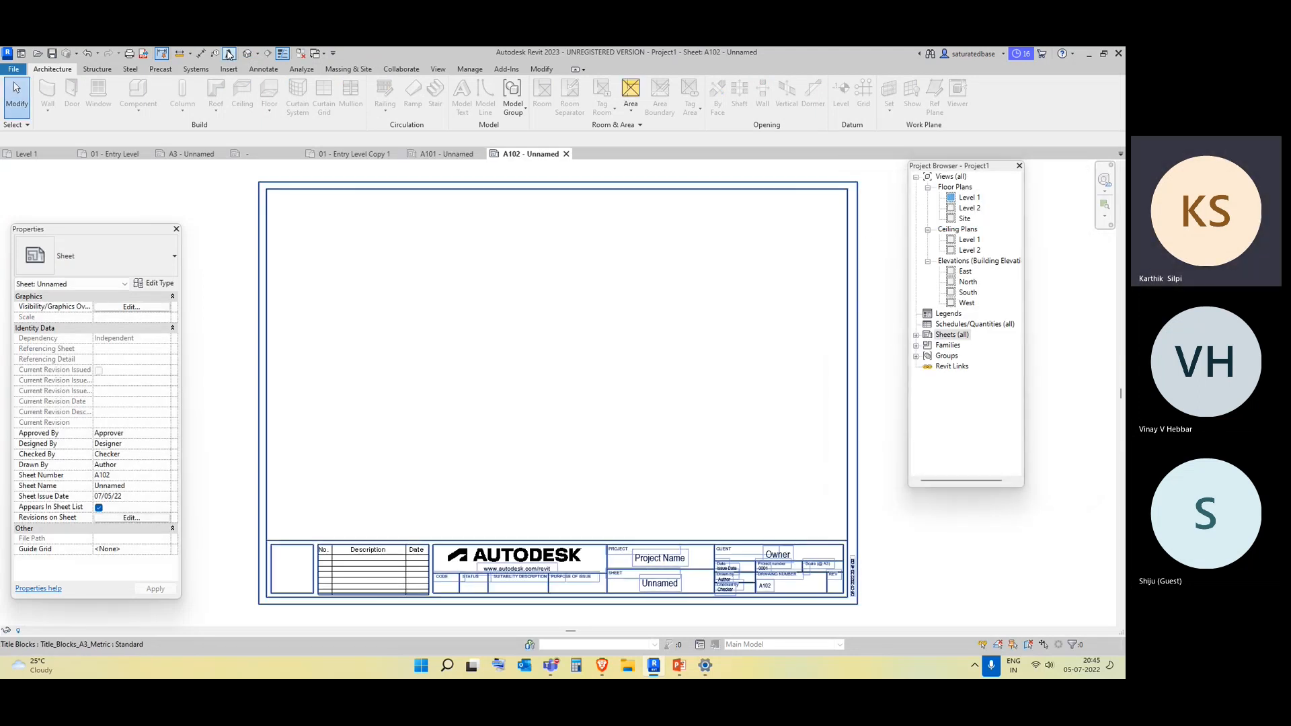
Open the default 3D view of the walls and display it in a shaded visual style
click(248, 53)
shift+middle_drag(474, 414, 447, 484)
click(64, 630)
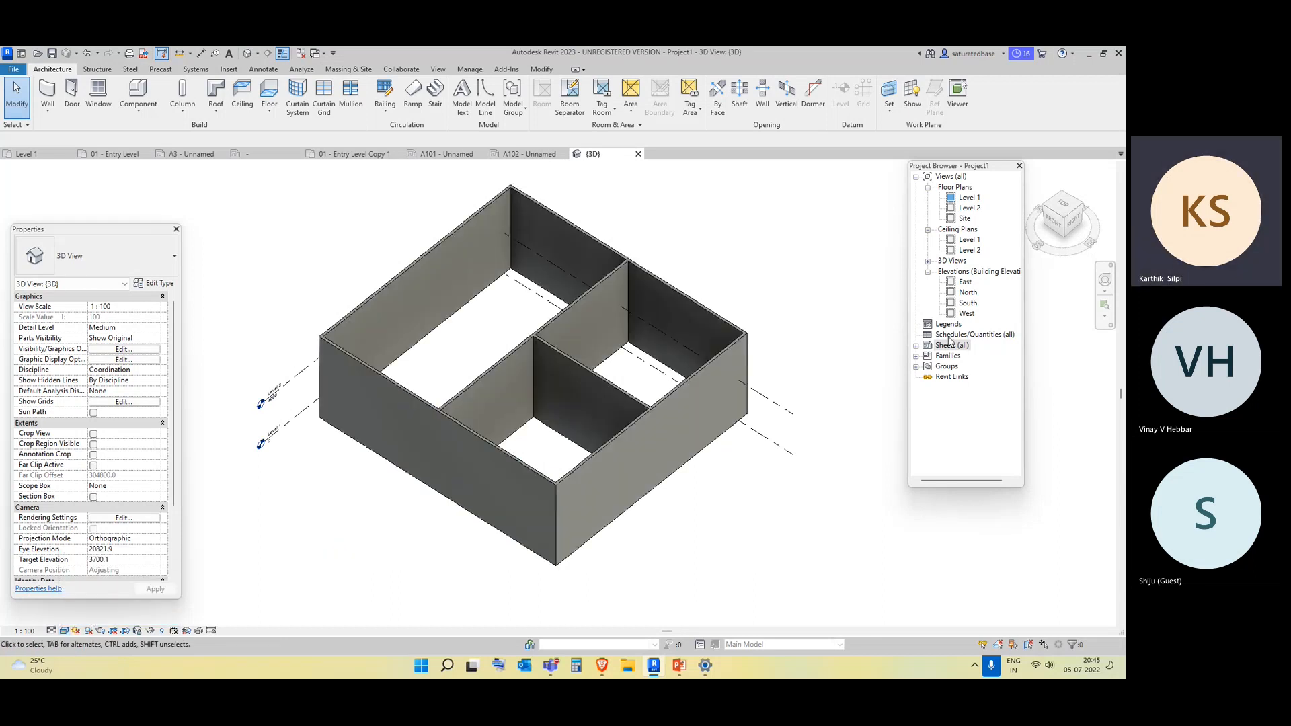
Open sheet A102 and place the {3D} view of the walls on it
click(916, 346)
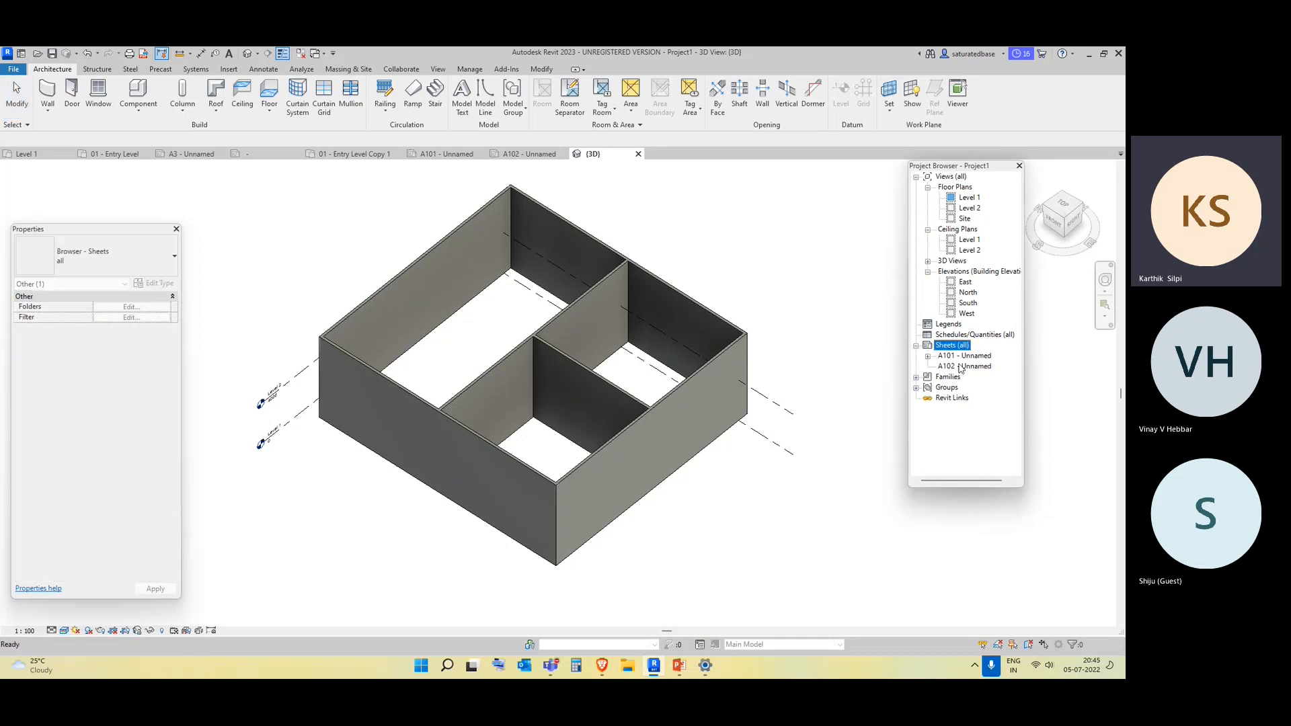
double_click(977, 367)
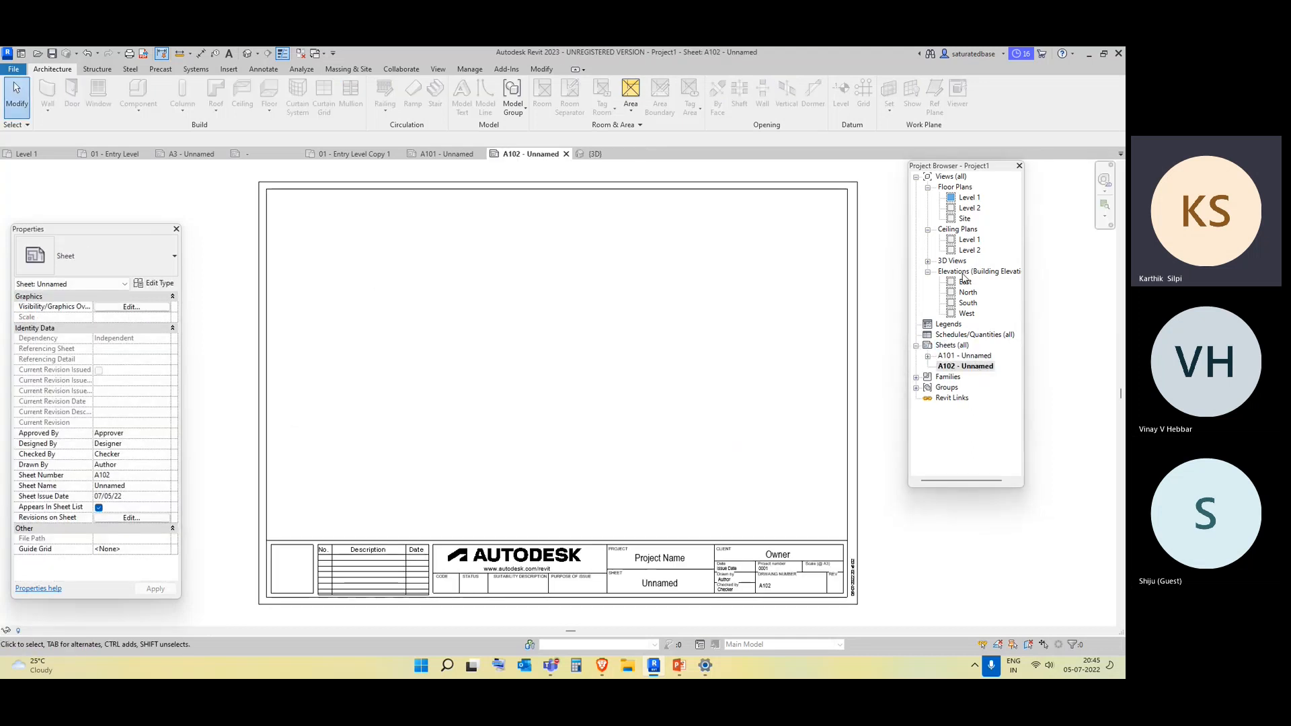
click(928, 261)
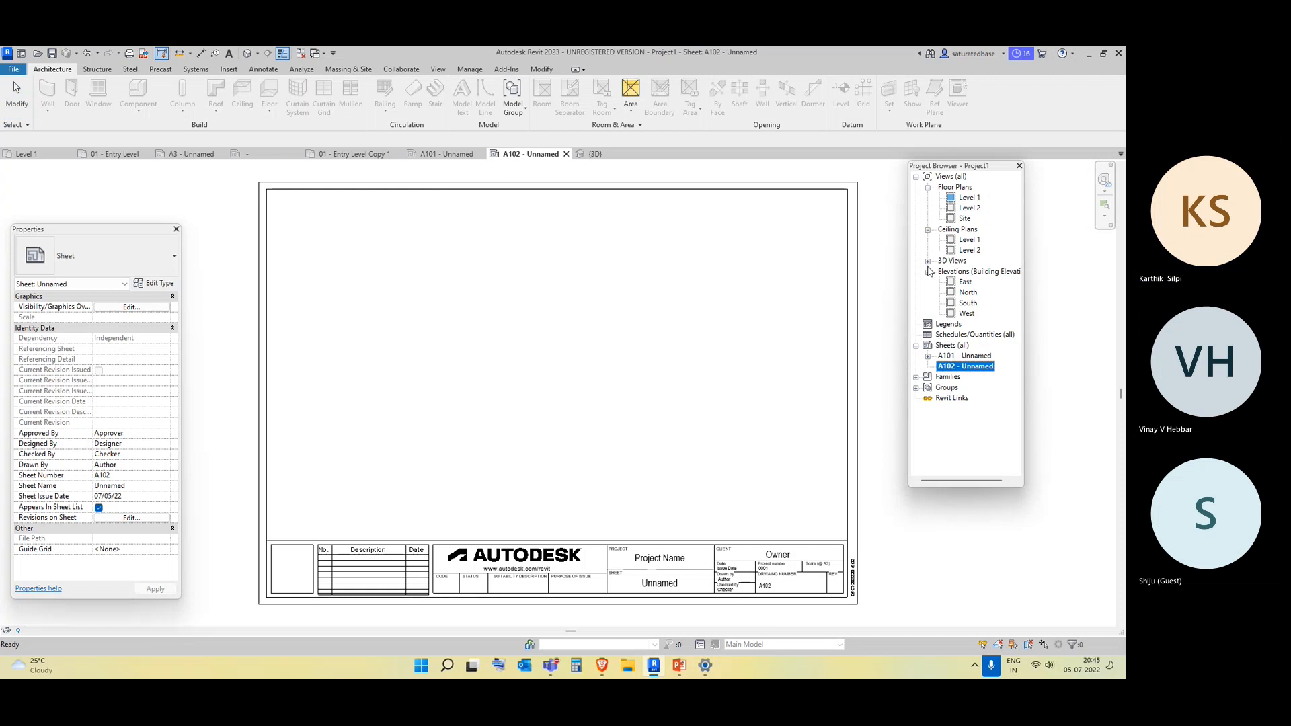
drag(966, 272, 518, 396)
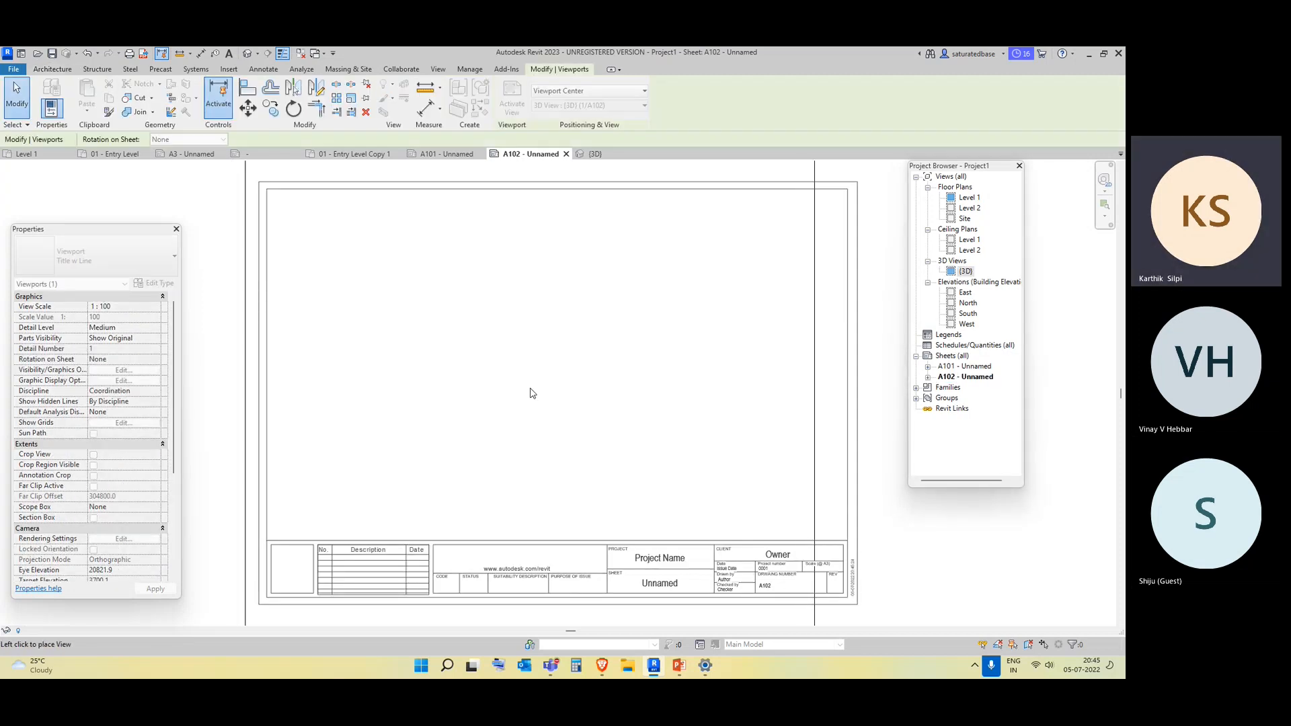
click(529, 394)
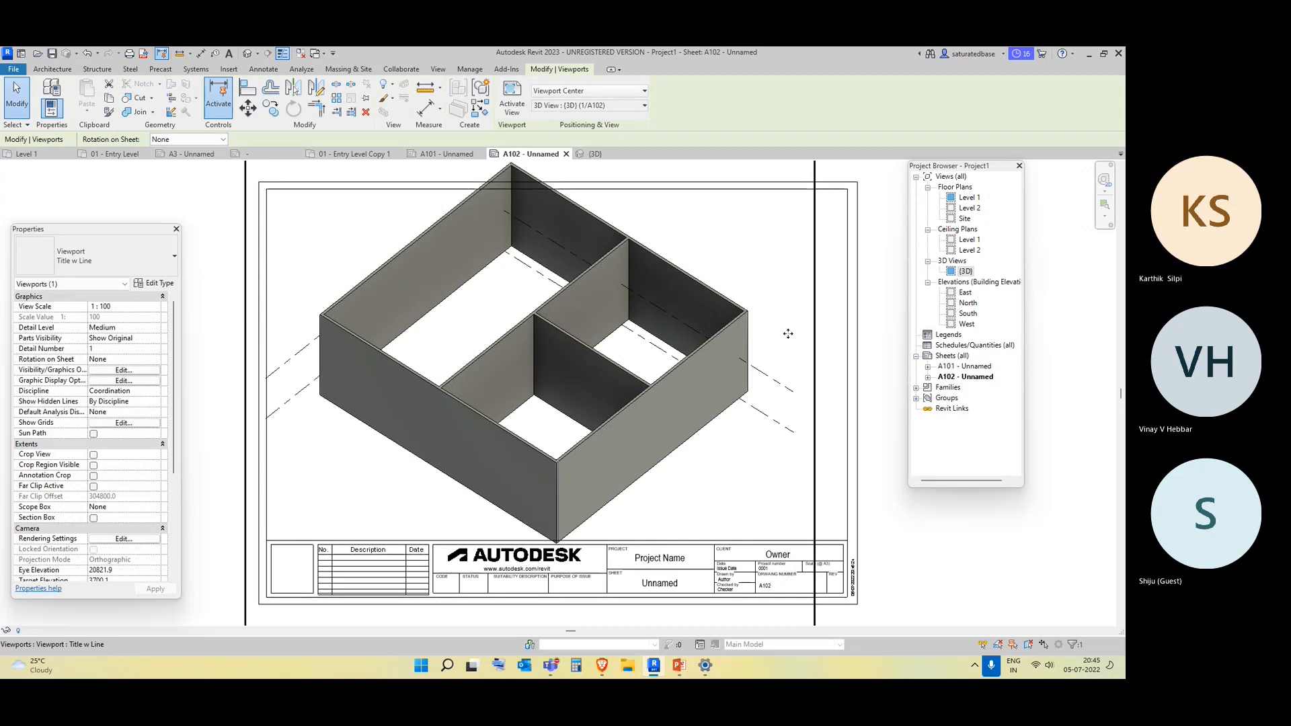
scroll(787, 333, down, 3)
drag(698, 366, 698, 367)
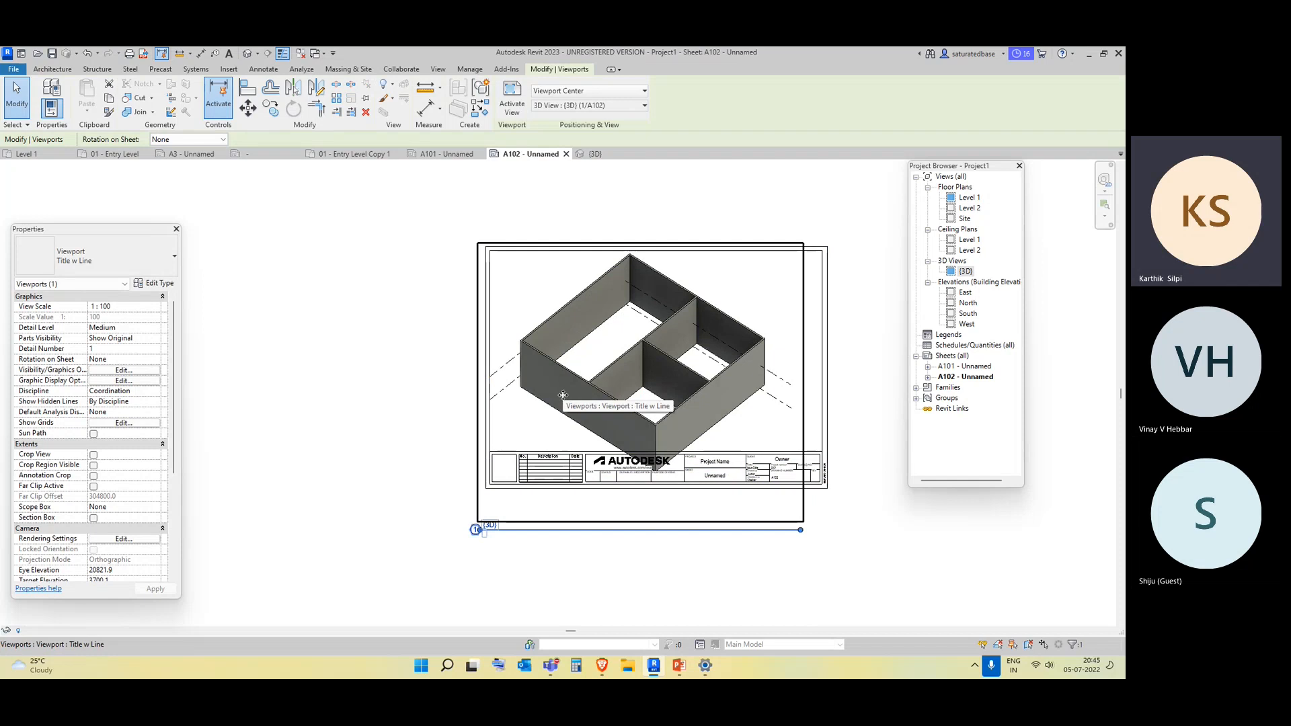
Set the {3D} viewport's view scale to 1 : 200 and move it into the upper left area of sheet A102
click(329, 442)
click(551, 531)
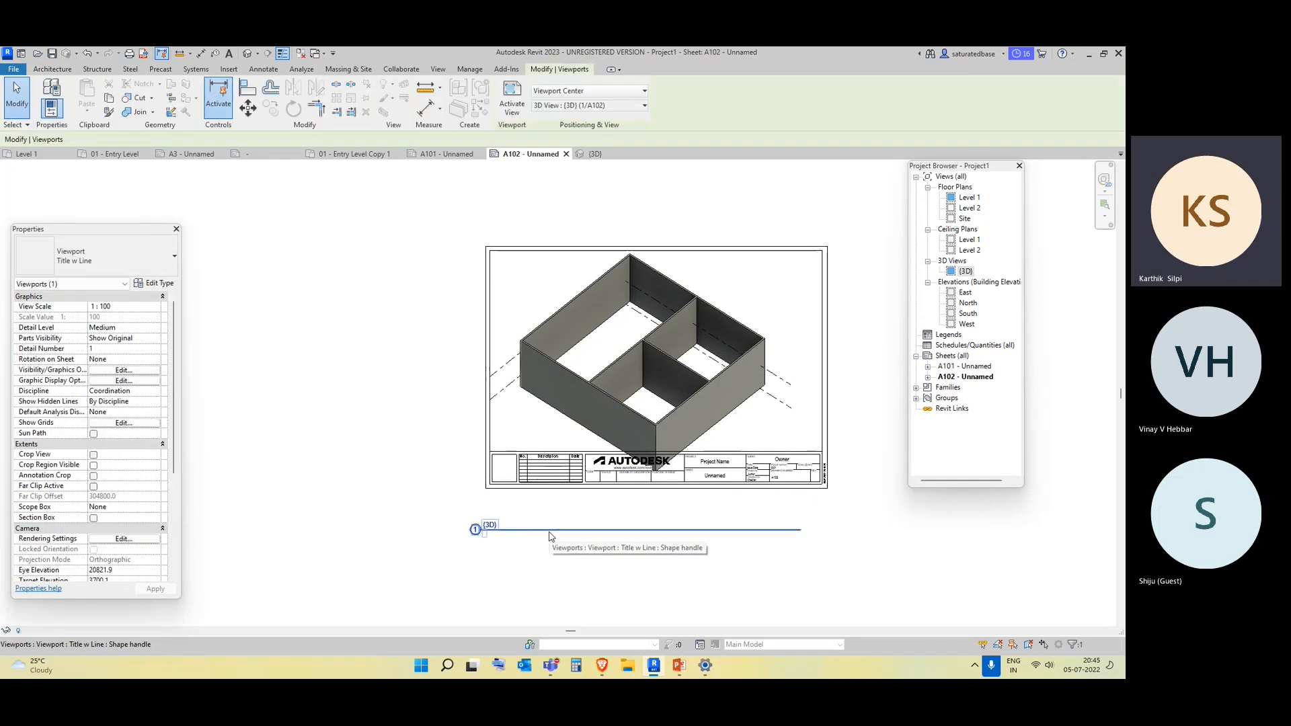
click(155, 307)
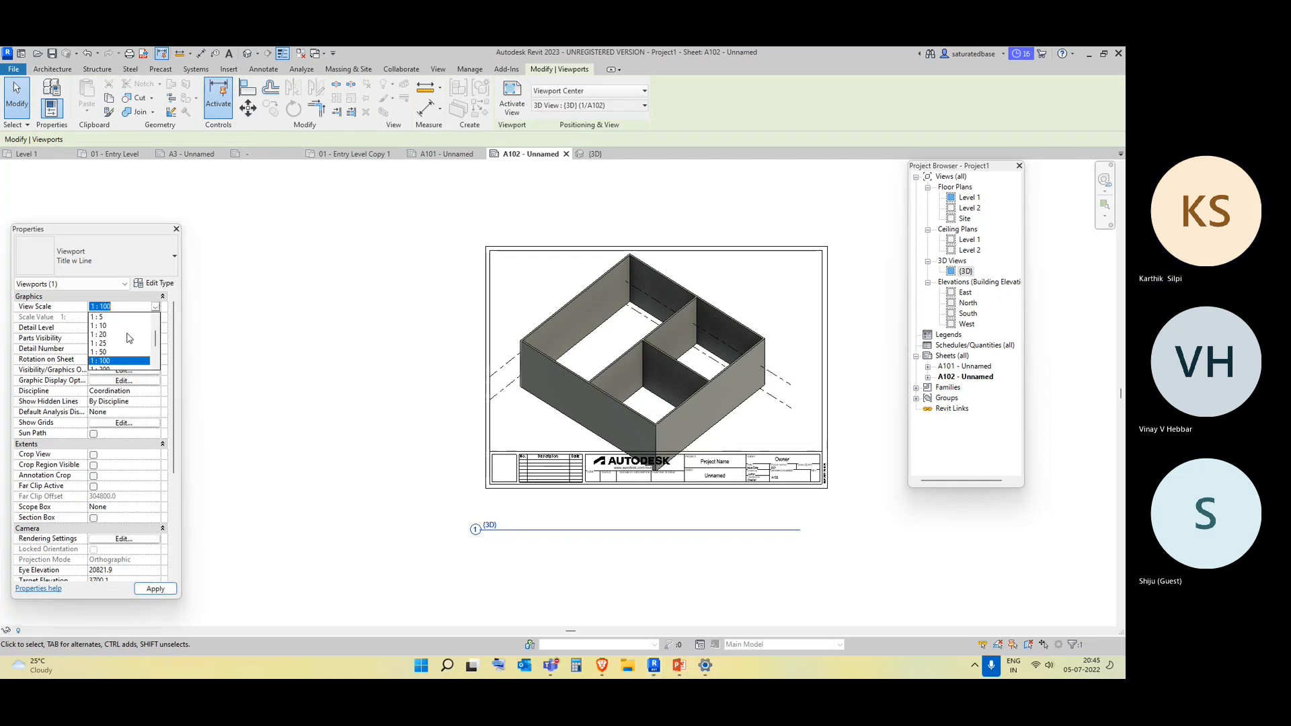
click(116, 369)
click(323, 497)
click(553, 414)
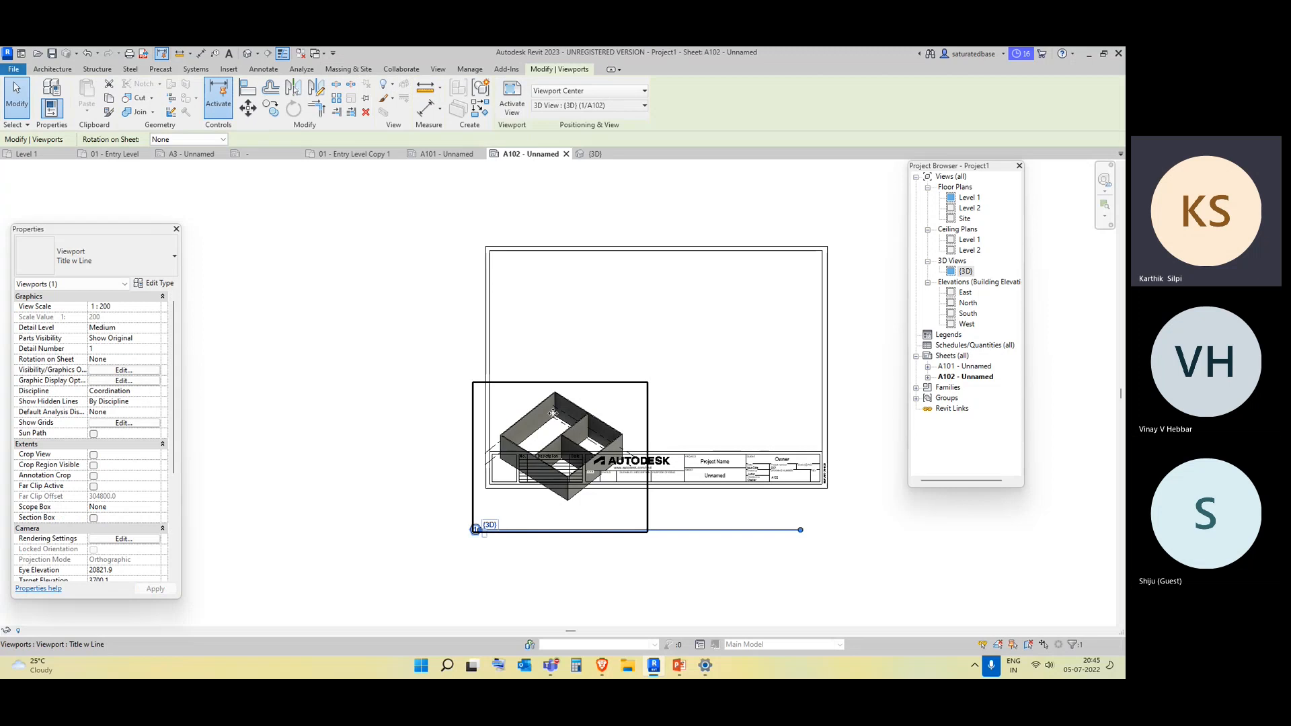
drag(553, 413, 583, 291)
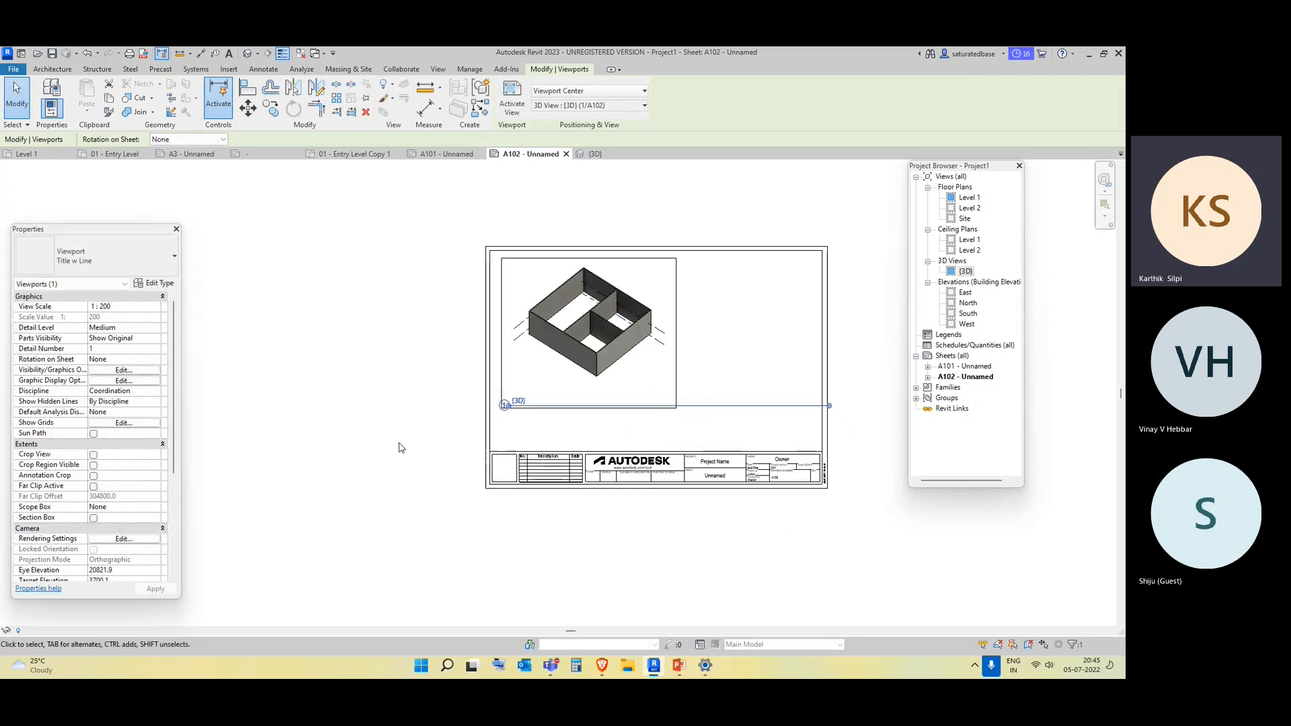
Examine the {3D} viewport and its view title on sheet A102
click(613, 427)
click(667, 406)
scroll(680, 423, up, 2)
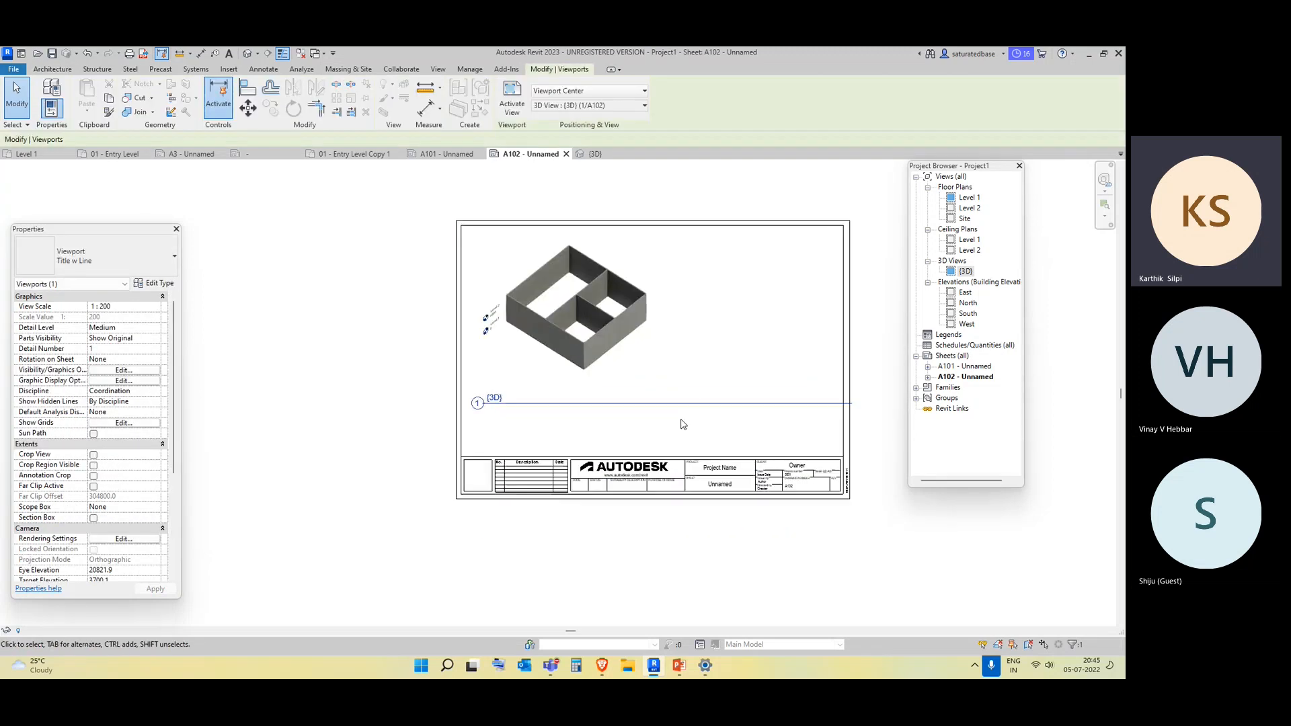
click(679, 427)
scroll(440, 276, up, 2)
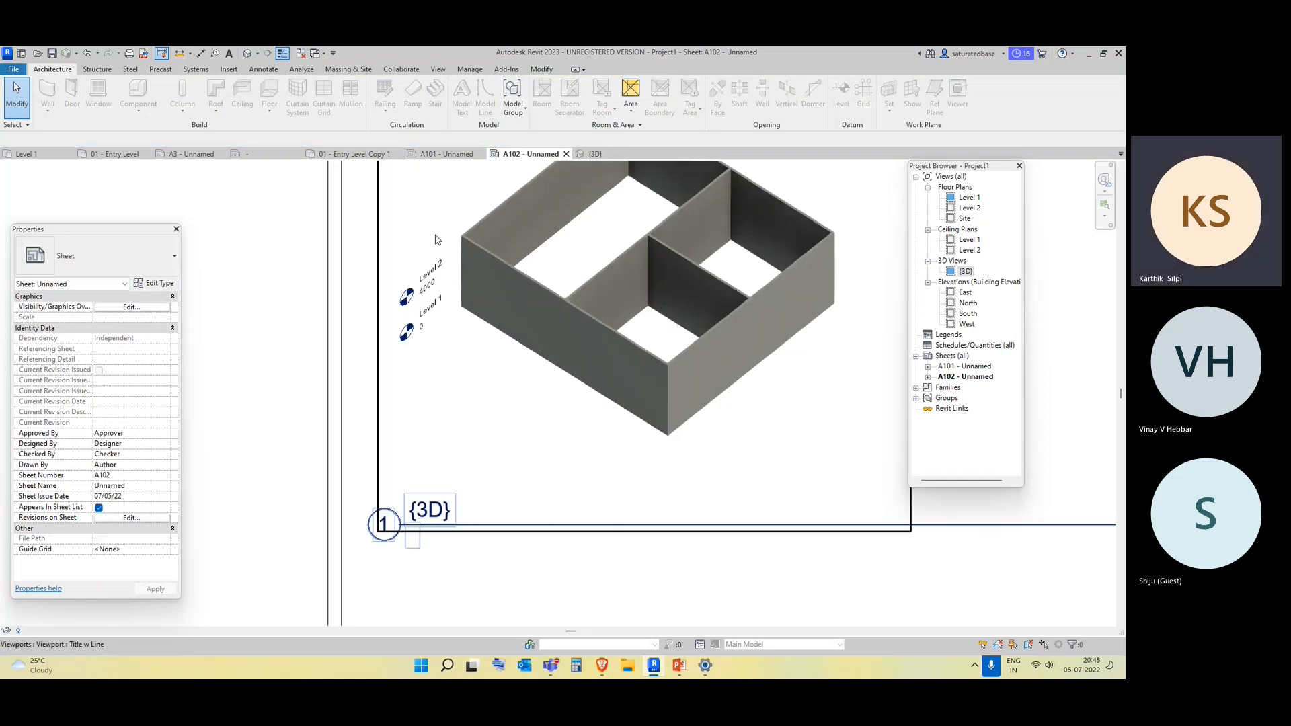
scroll(572, 341, down, 2)
middle_drag(573, 337, 447, 375)
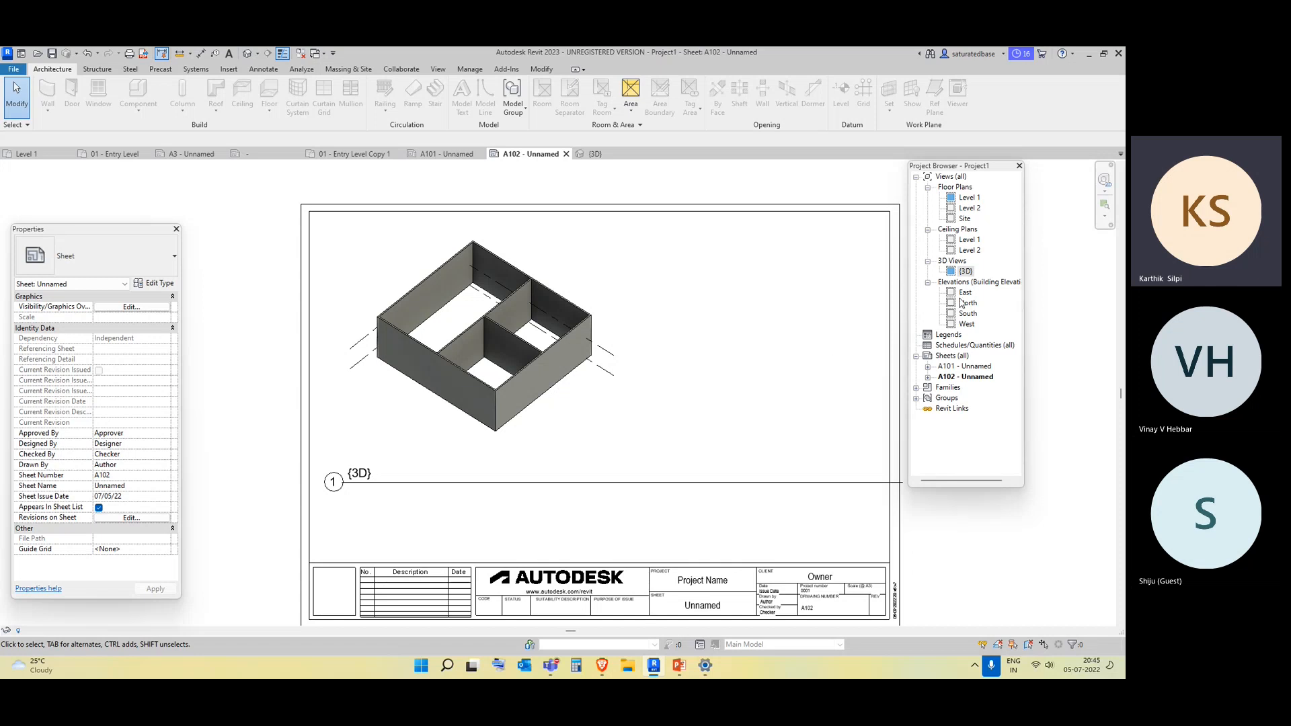
In the Level 1 plan, create a straight-run stair from Level 1 to Level 2 in the large left room and finish it
double_click(969, 197)
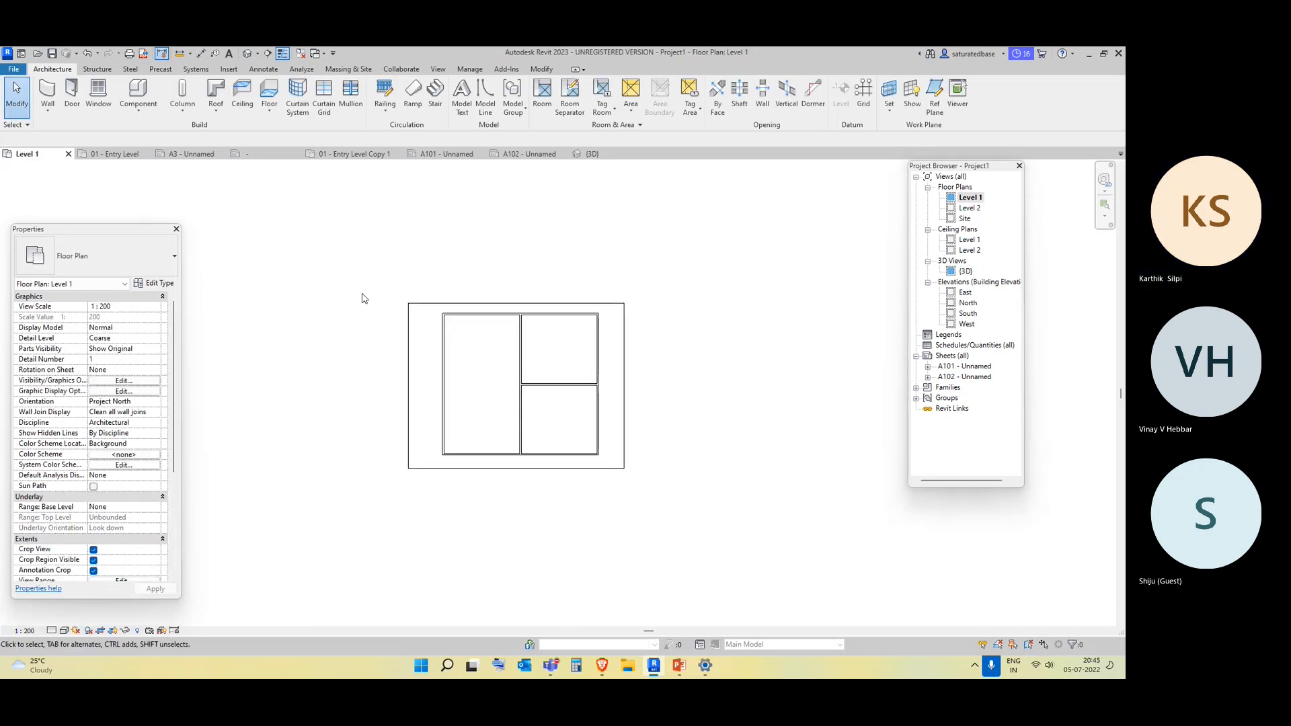
click(564, 303)
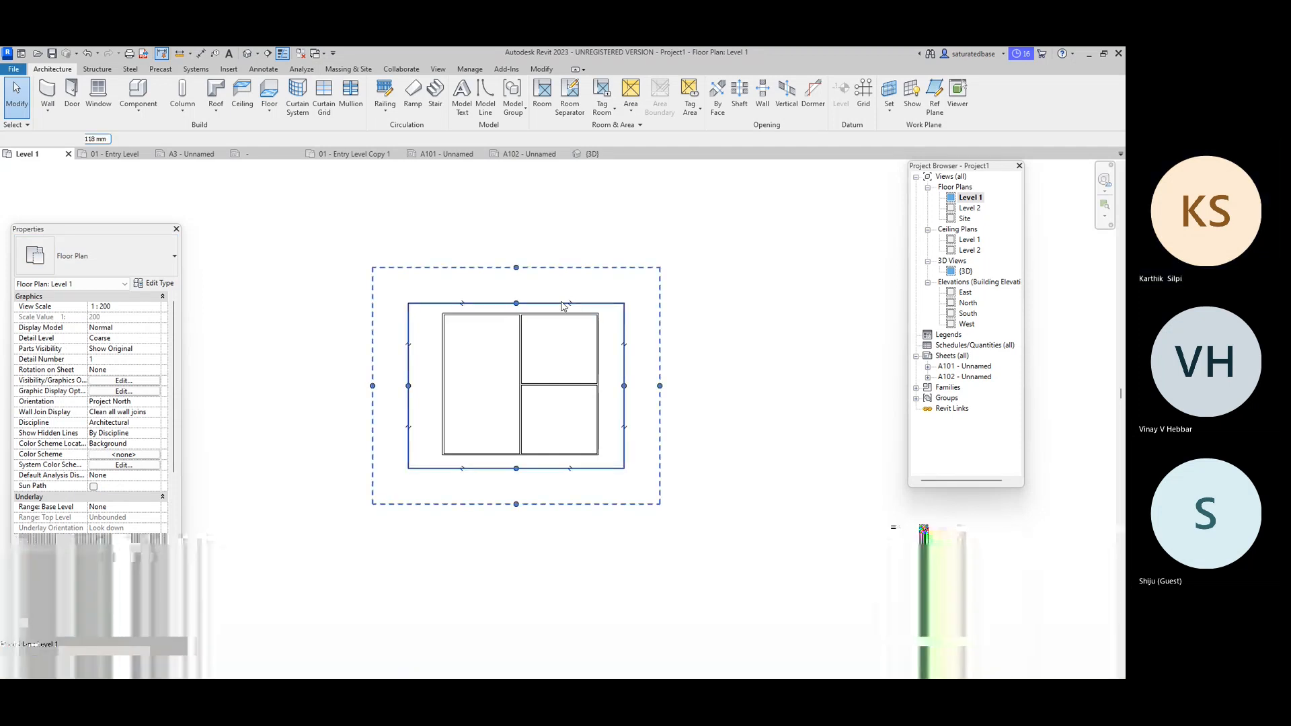
click(52, 69)
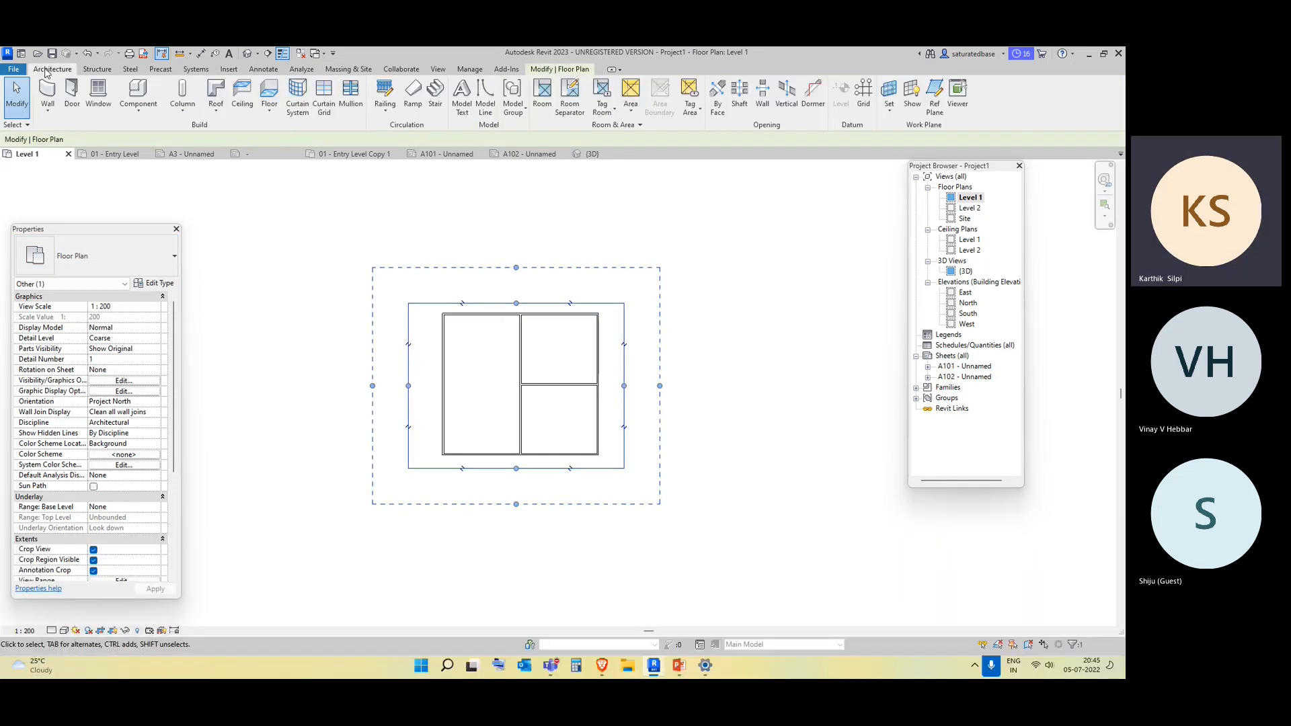
click(434, 100)
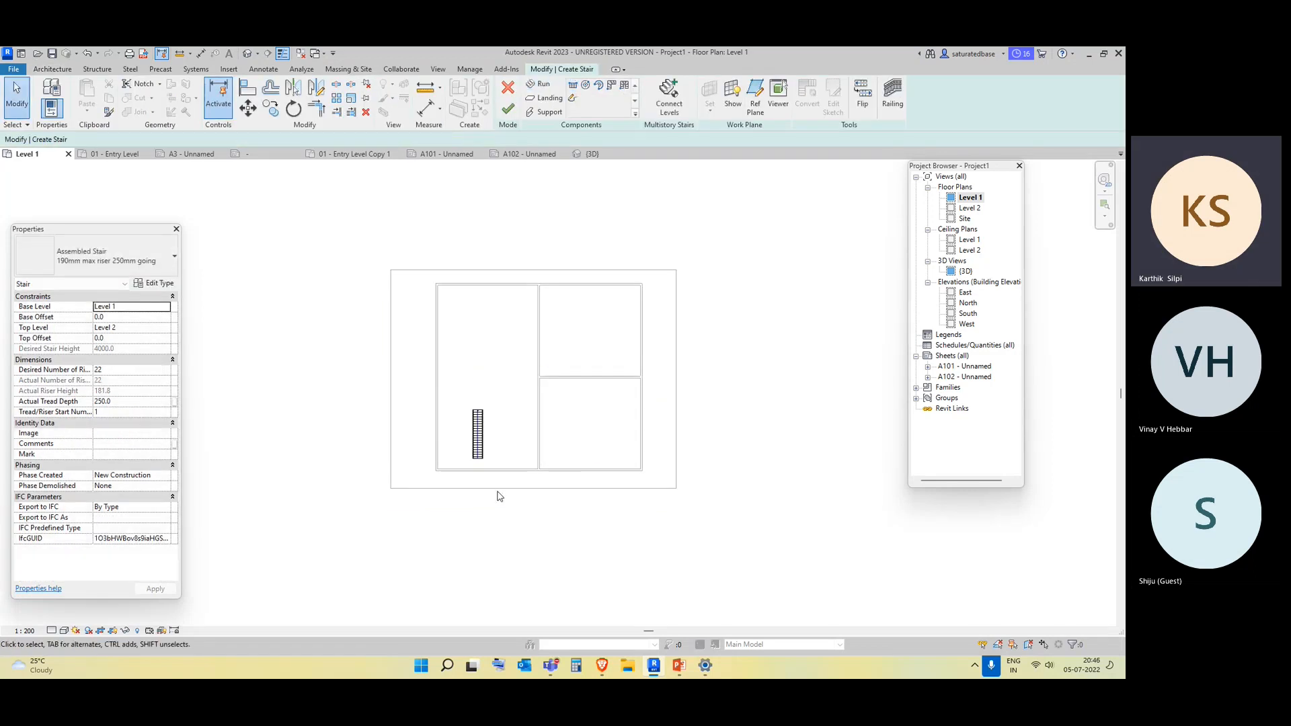
scroll(499, 496, up, 3)
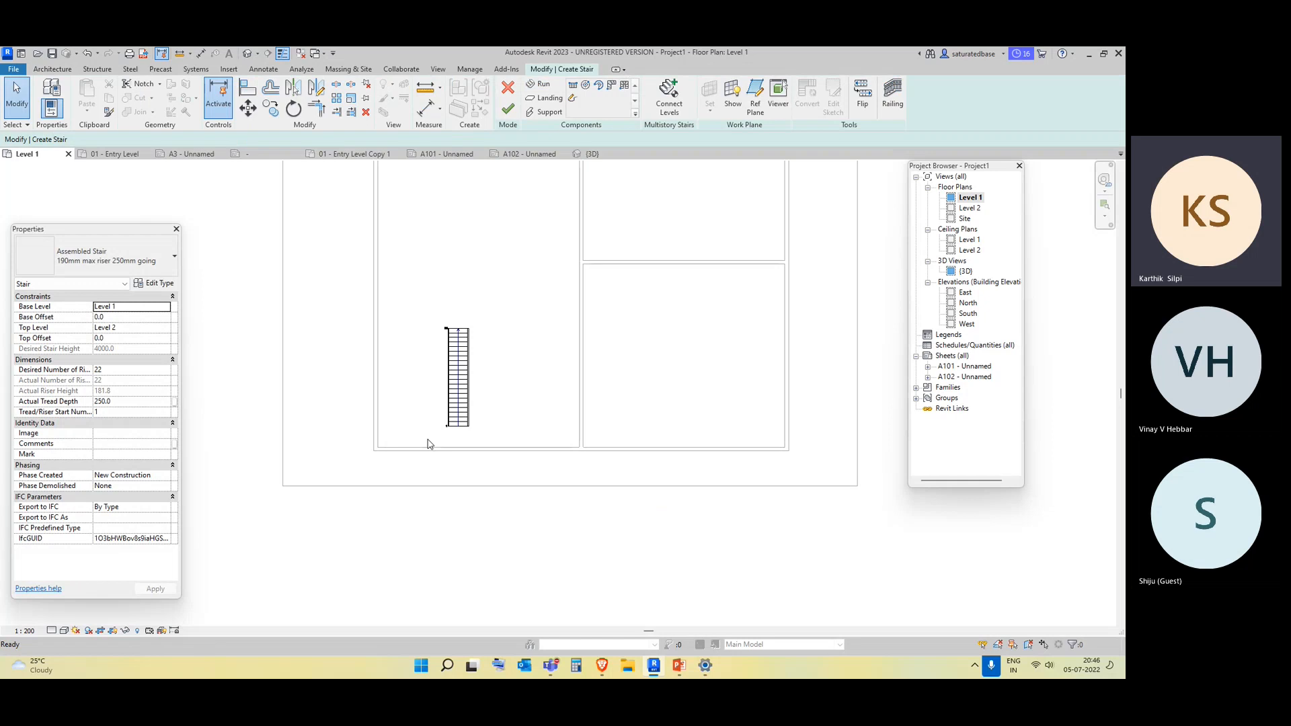
click(509, 109)
scroll(470, 438, down, 3)
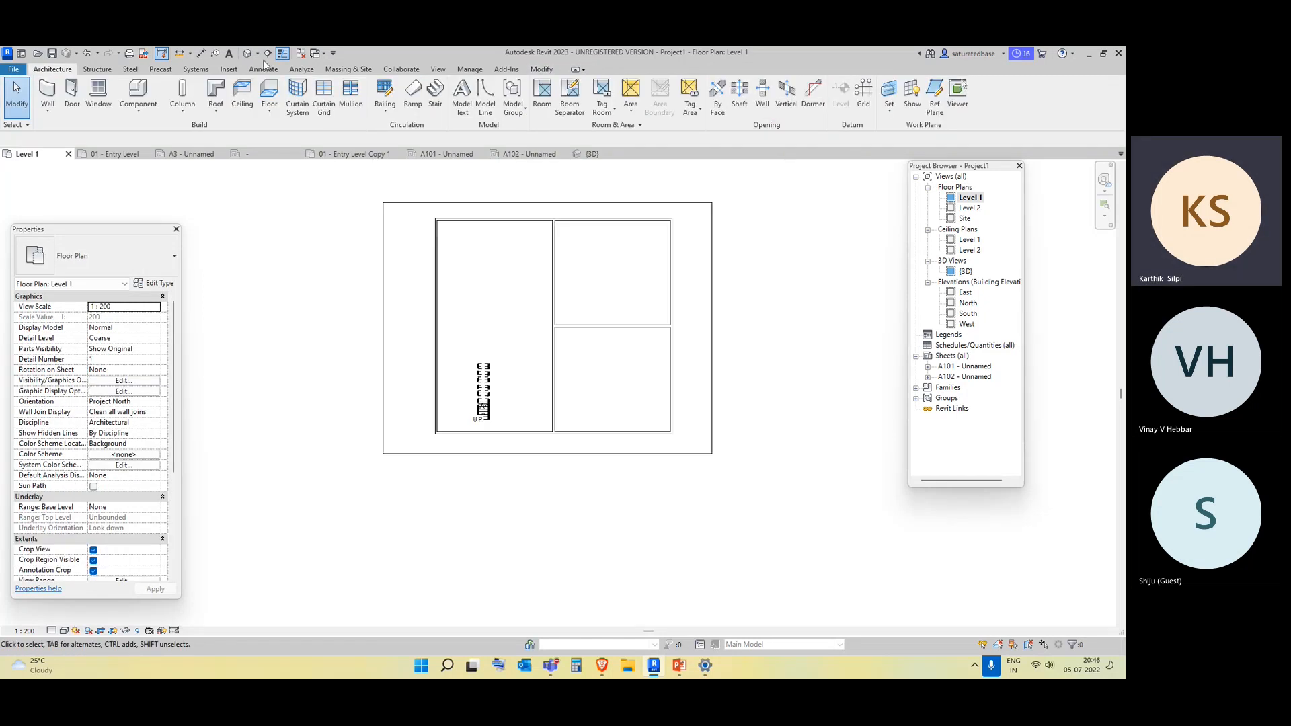
Draw a building section lengthwise through the stair, from the lower wall to just beyond the stair's upper end
click(271, 55)
scroll(470, 433, up, 2)
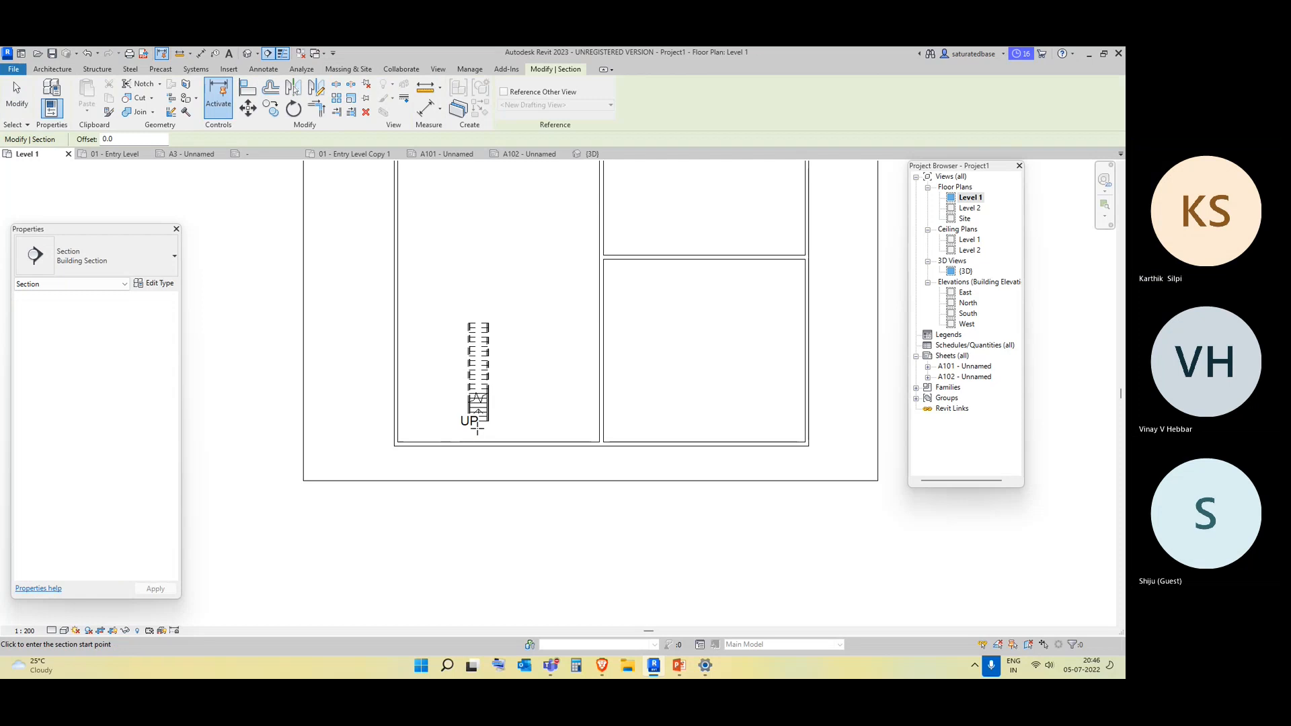
click(477, 438)
click(476, 294)
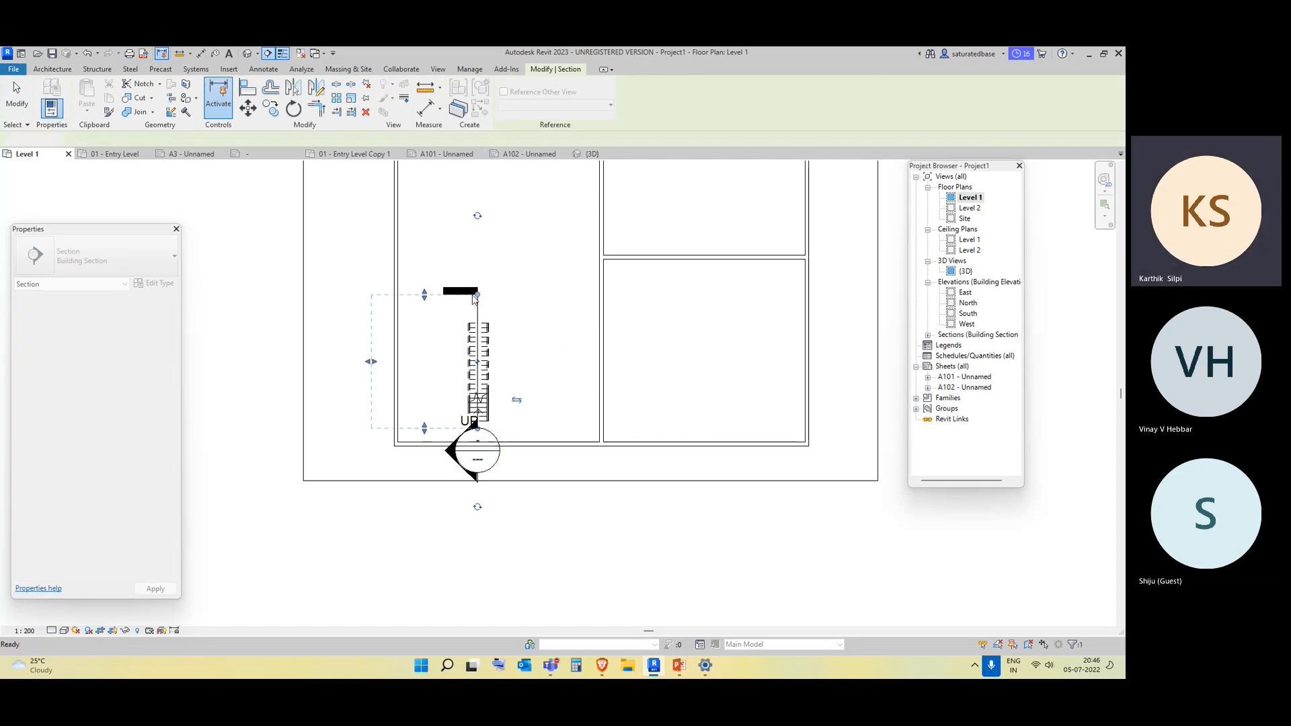
key(Escape)
key(Escape)
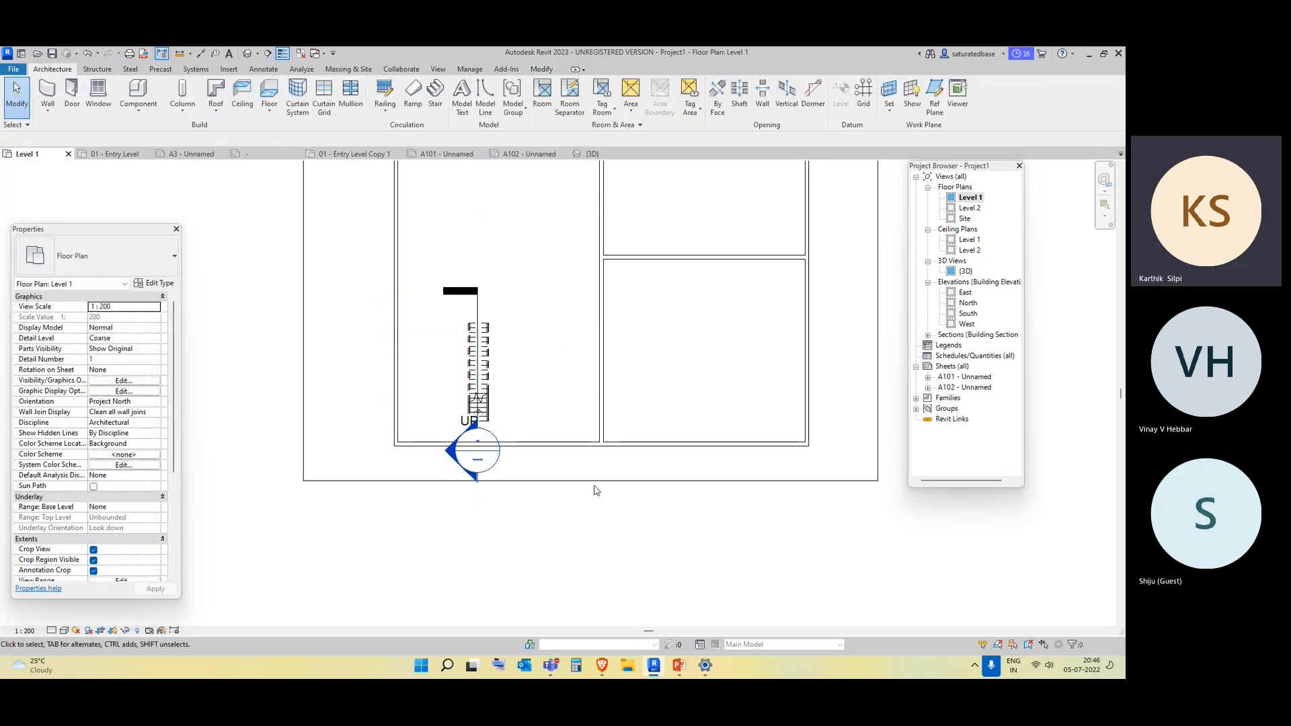
Place the Section 1 view on sheet A102, to the right of the 3D view
click(972, 389)
double_click(974, 389)
scroll(531, 453, down, 3)
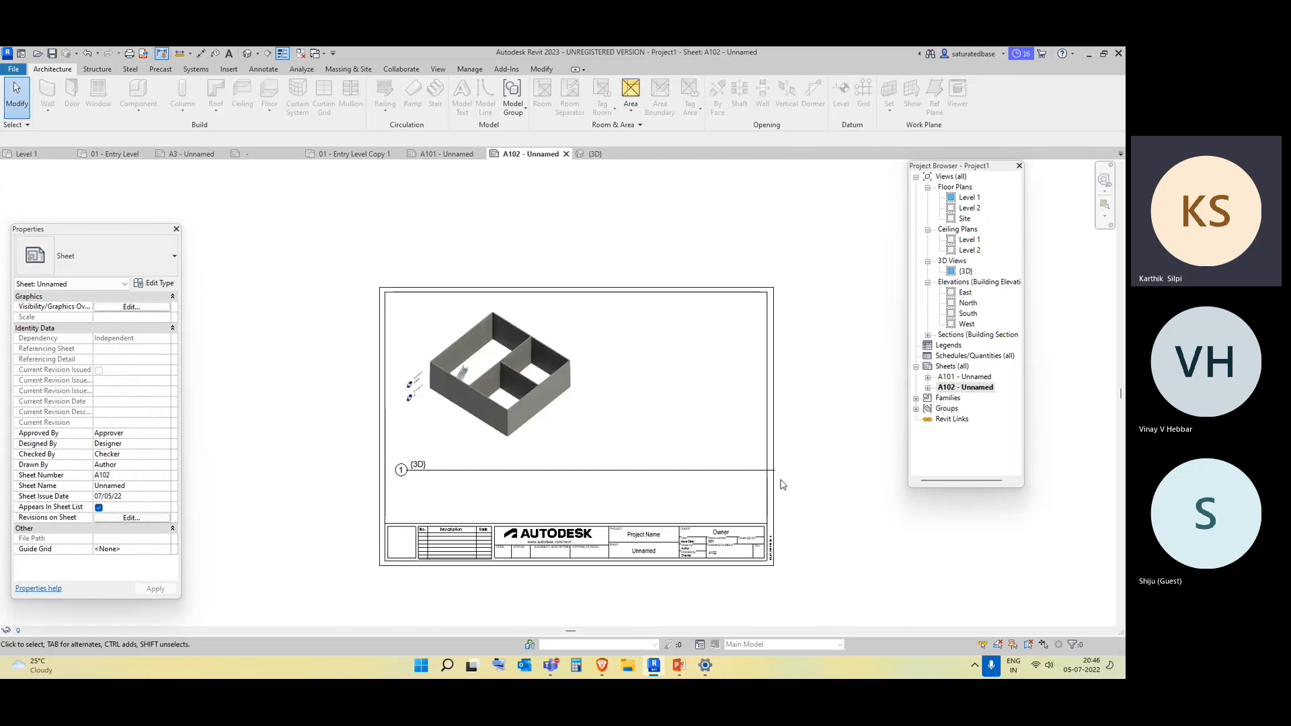
middle_drag(779, 484, 640, 456)
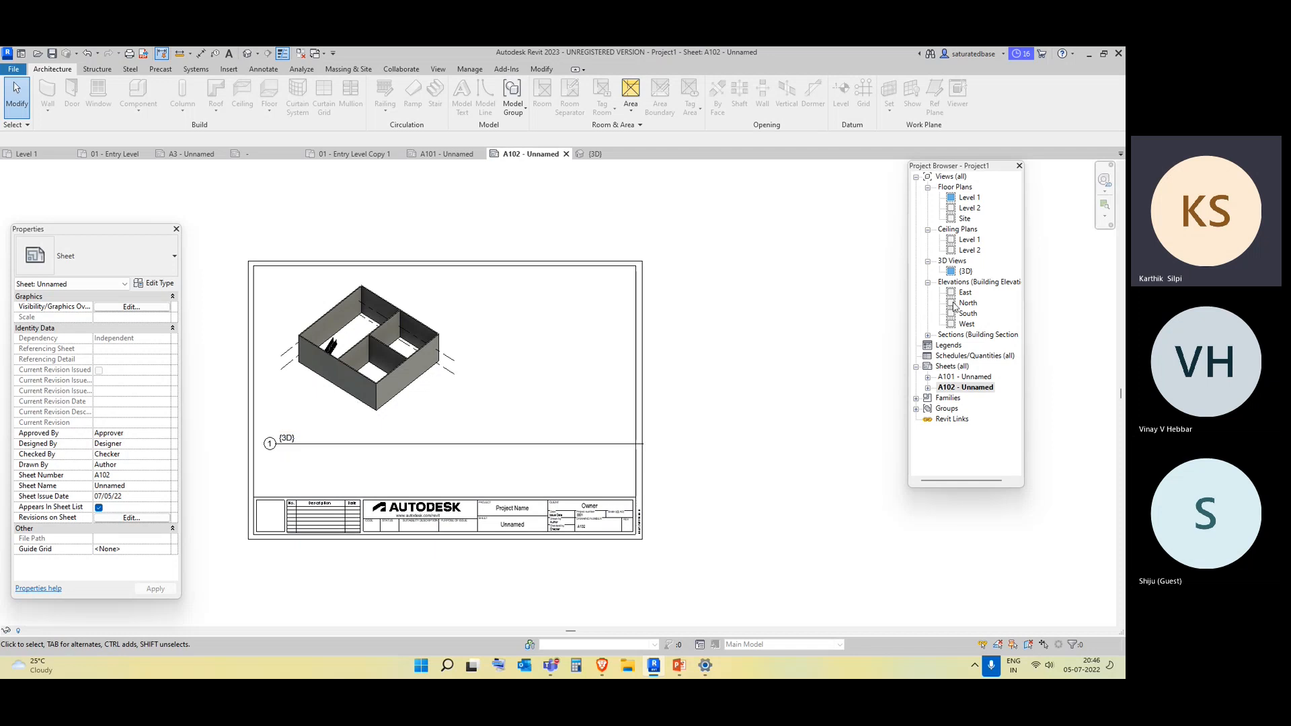
click(927, 336)
click(972, 345)
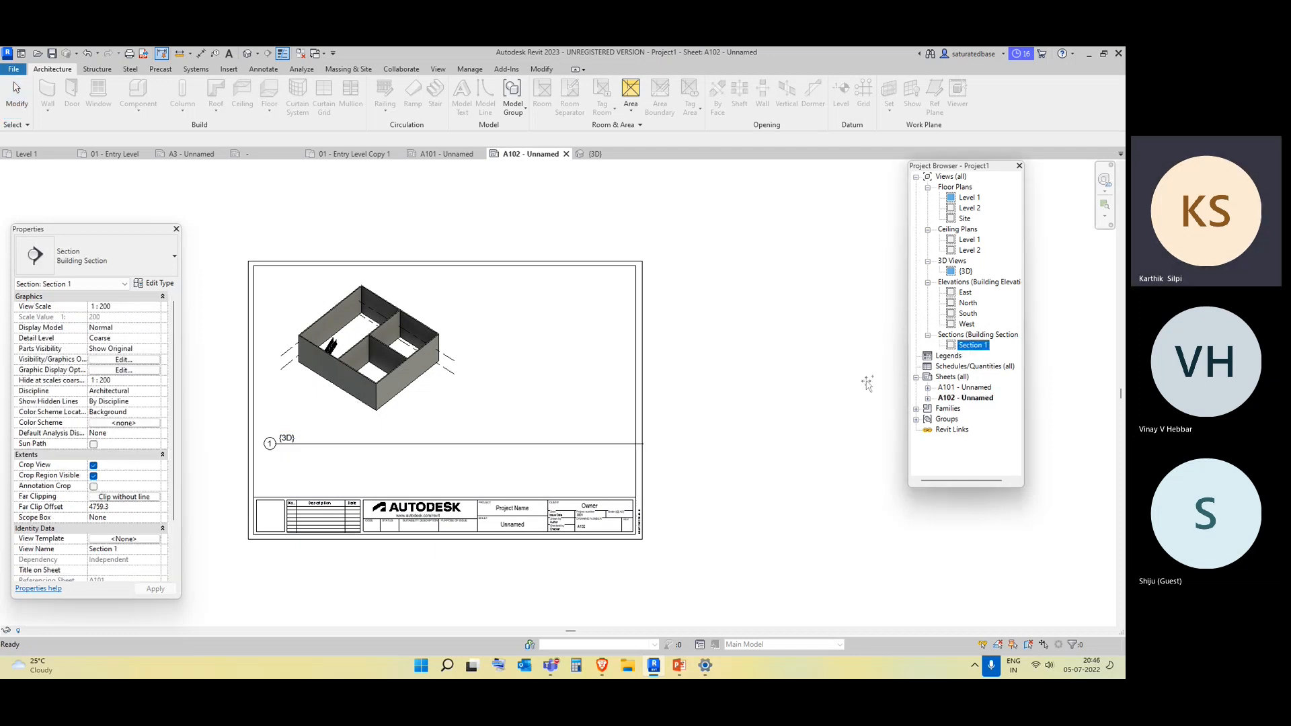
drag(555, 392, 556, 334)
click(795, 418)
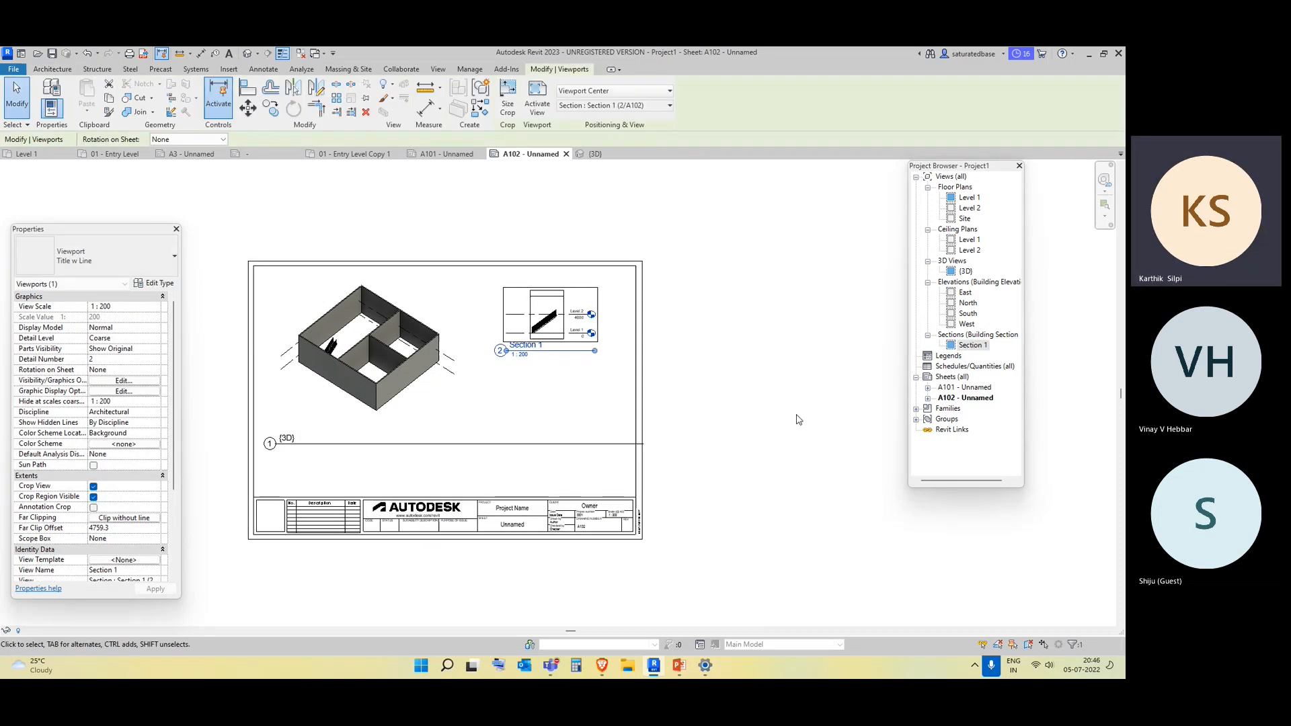
scroll(518, 337, up, 4)
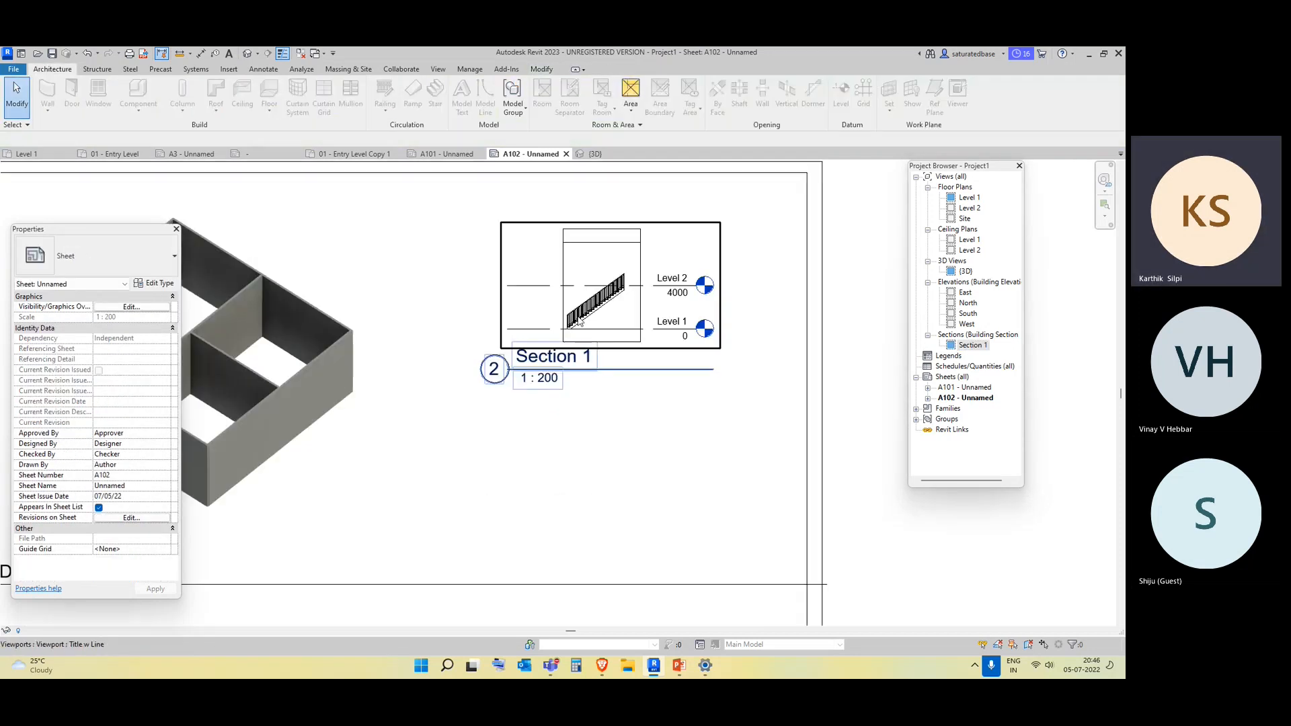
Activate the Section 1 view on sheet A102, deactivate it again, and inspect its view title
double_click(576, 362)
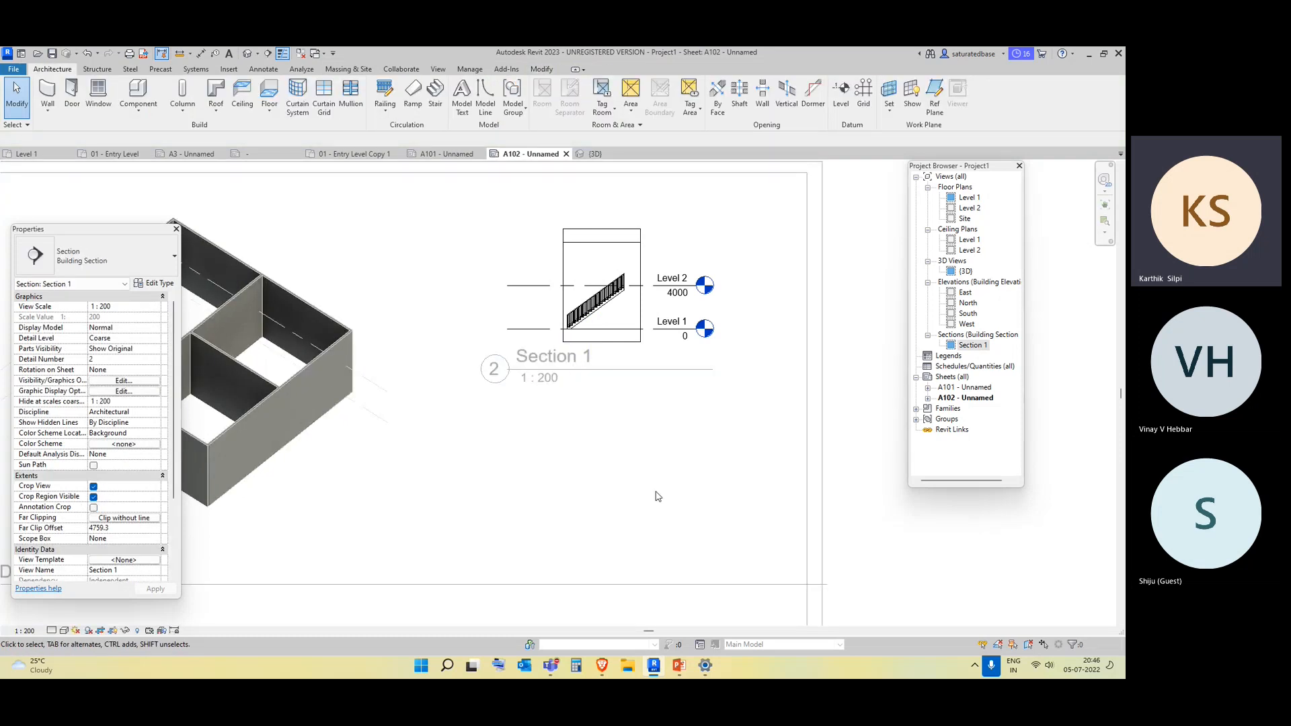
scroll(661, 503, down, 5)
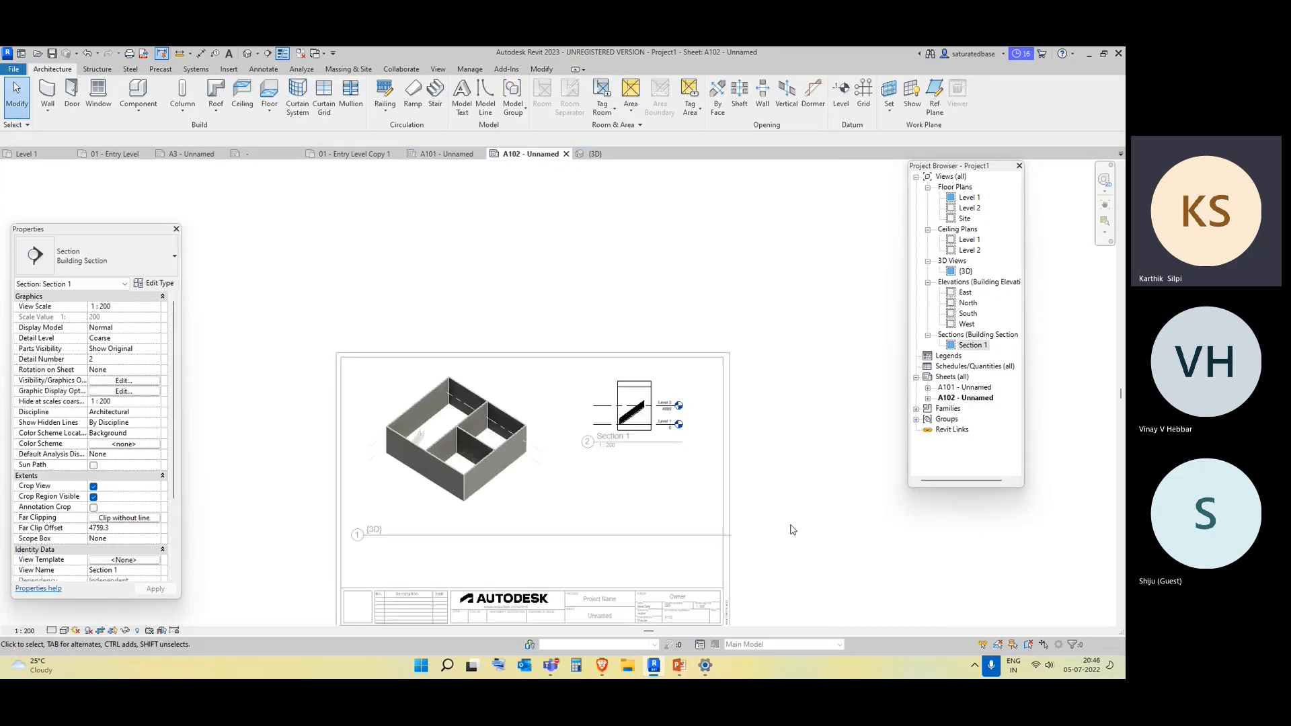
double_click(793, 528)
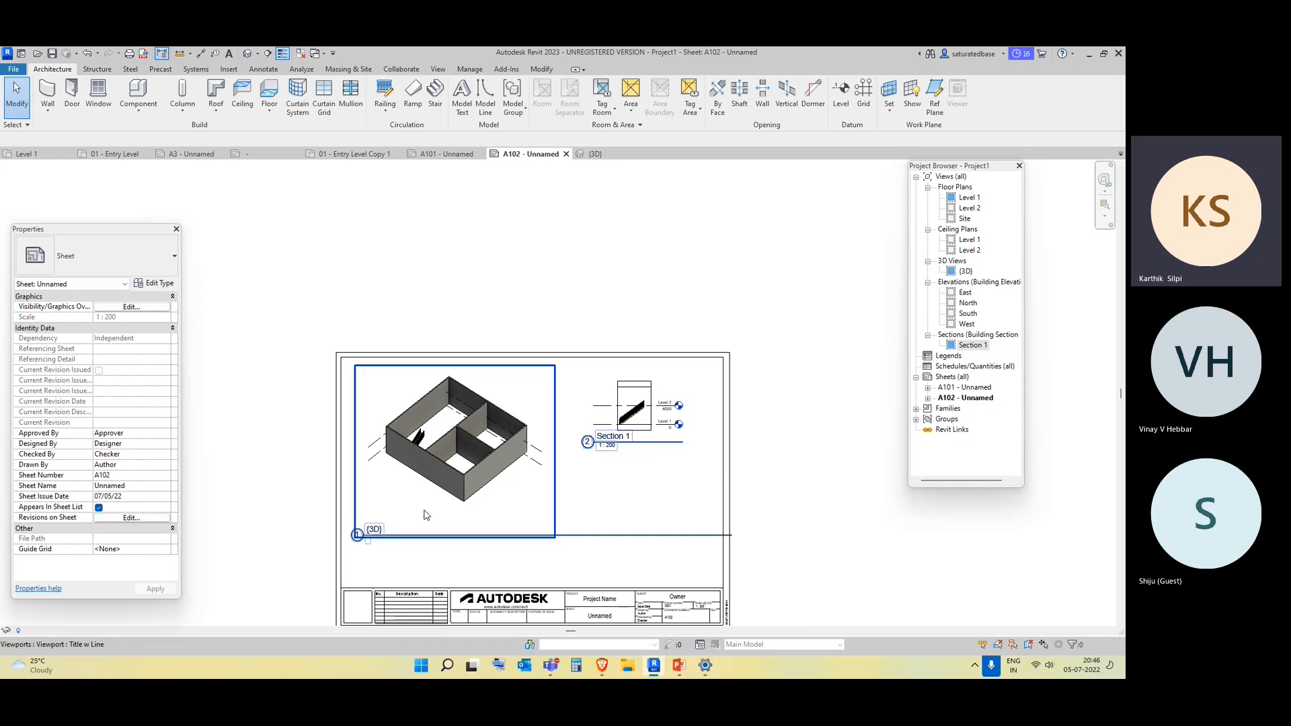
scroll(598, 464, up, 3)
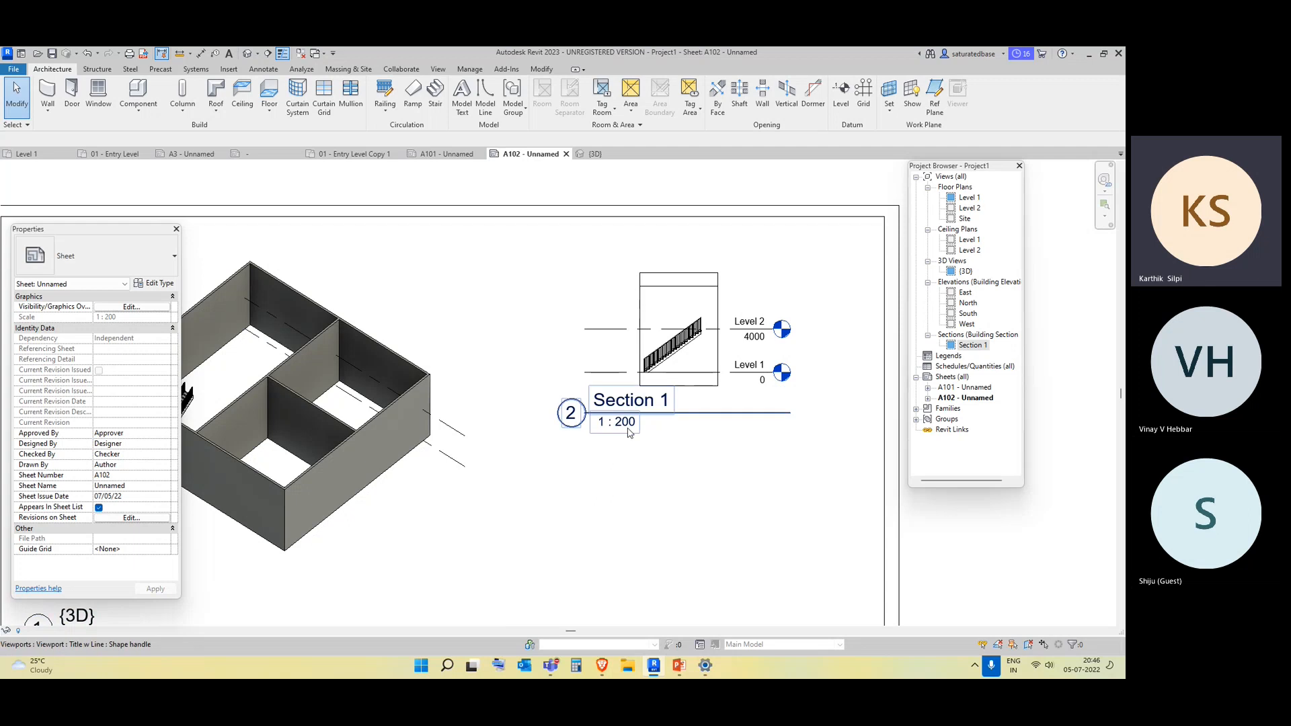
Check the view scale of the 01 - Entry Level Copy 1 plan and return to Project1's Level 1 plan to view the section mark
click(351, 156)
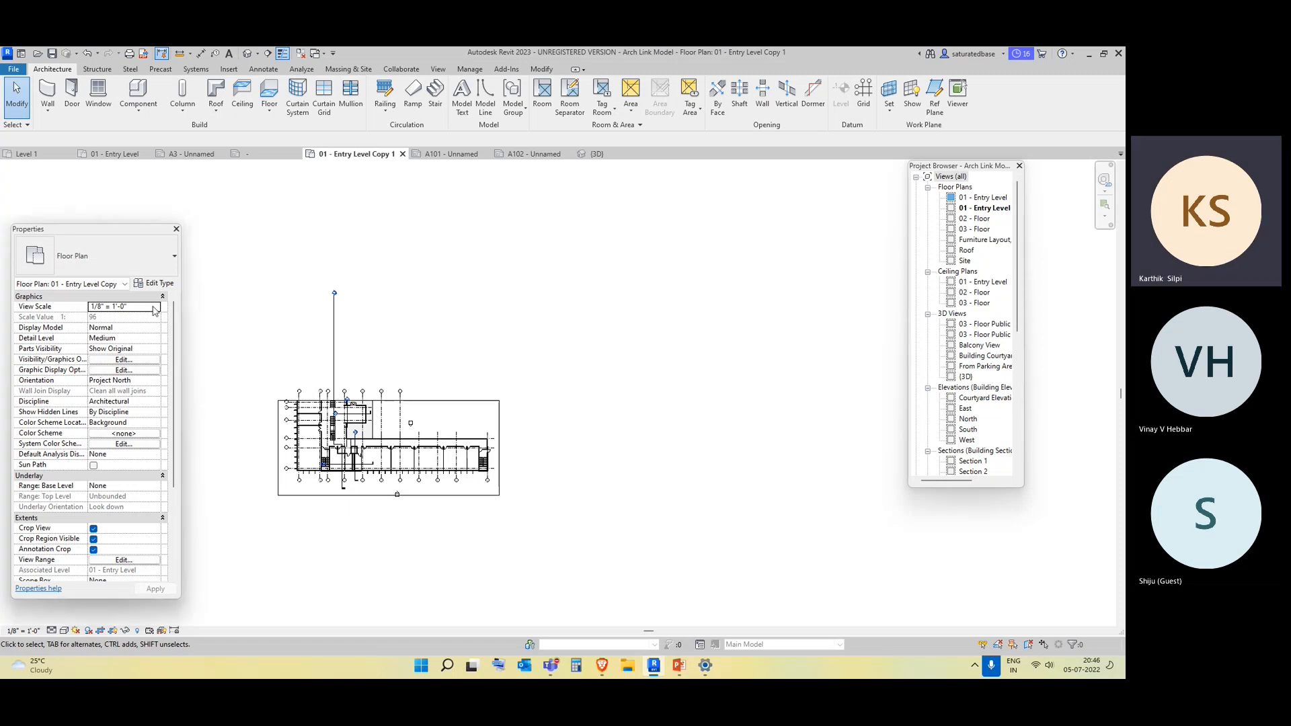
click(124, 307)
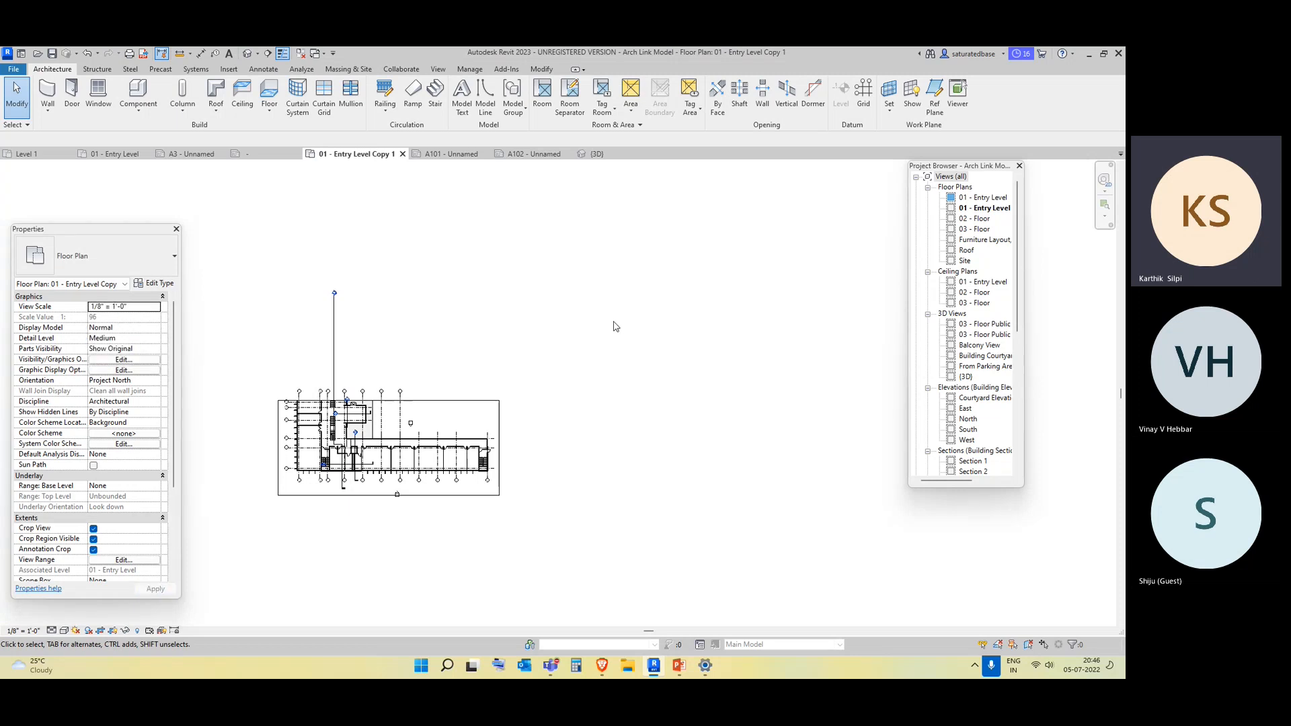
click(17, 153)
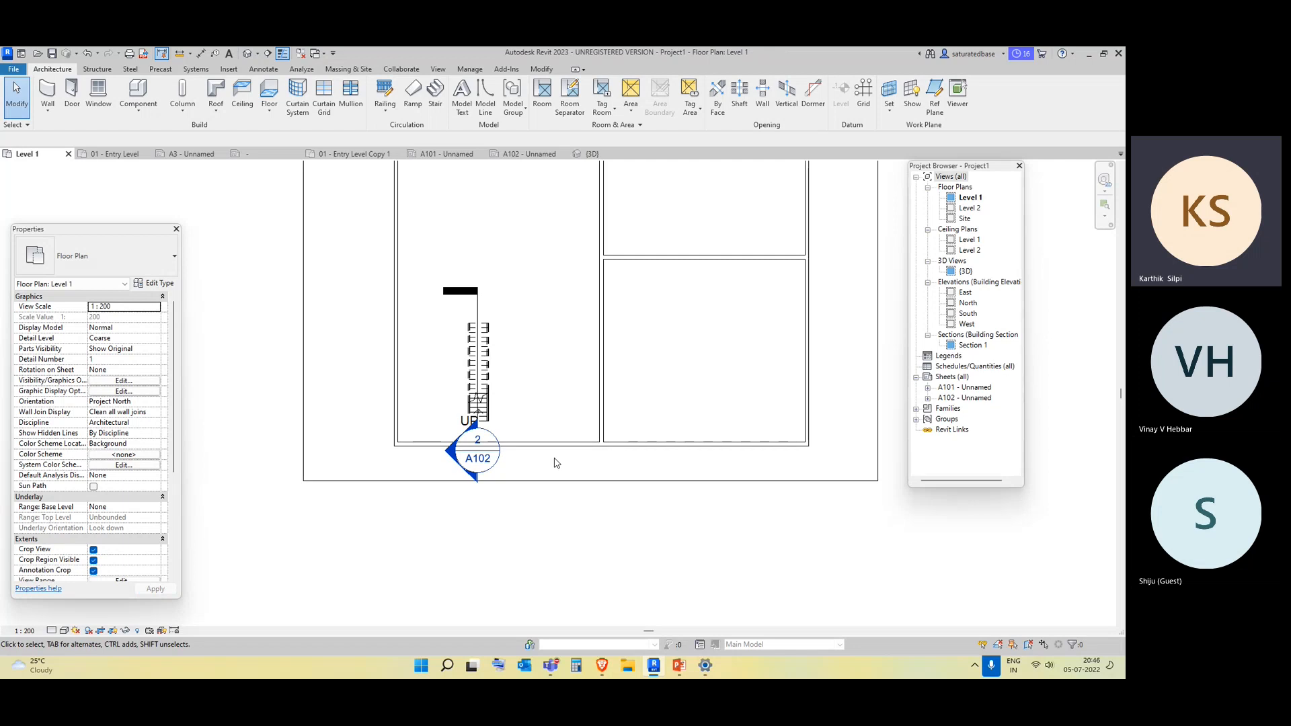
scroll(556, 461, down, 5)
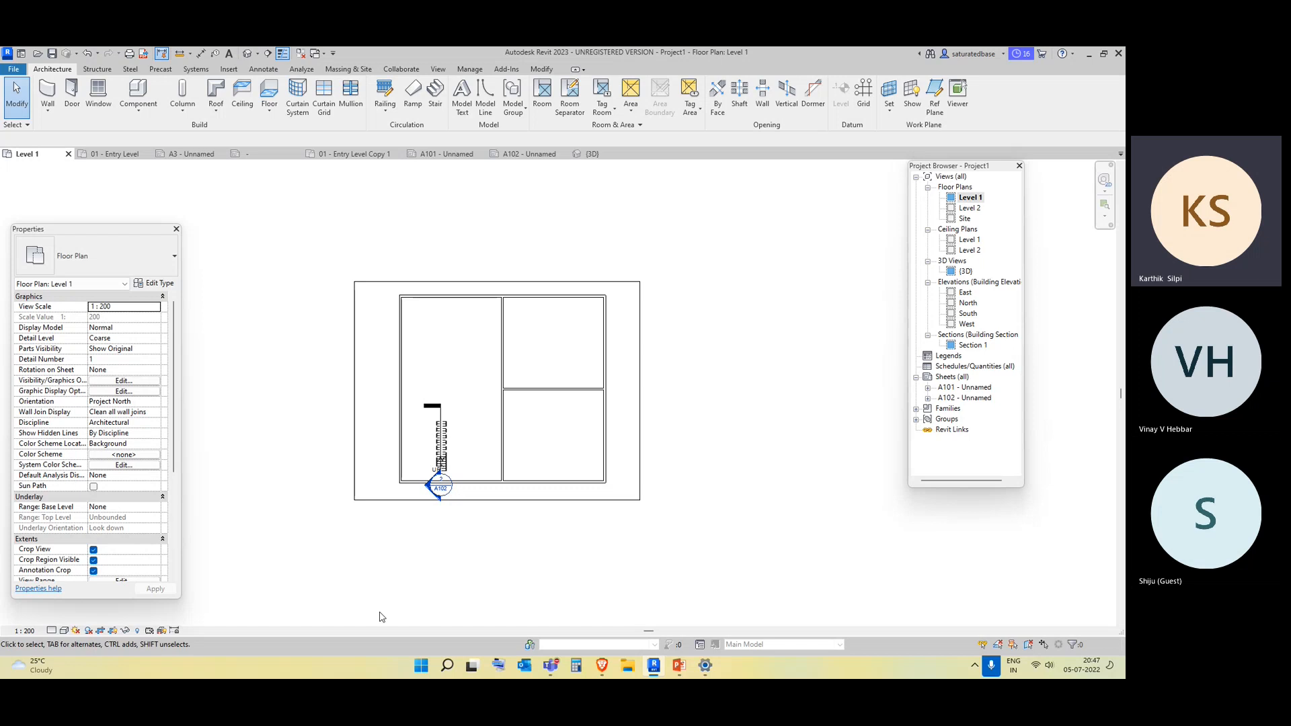
Review the available view scales for the Level 1 plan and inspect its crop region and annotation crop boundary
click(24, 631)
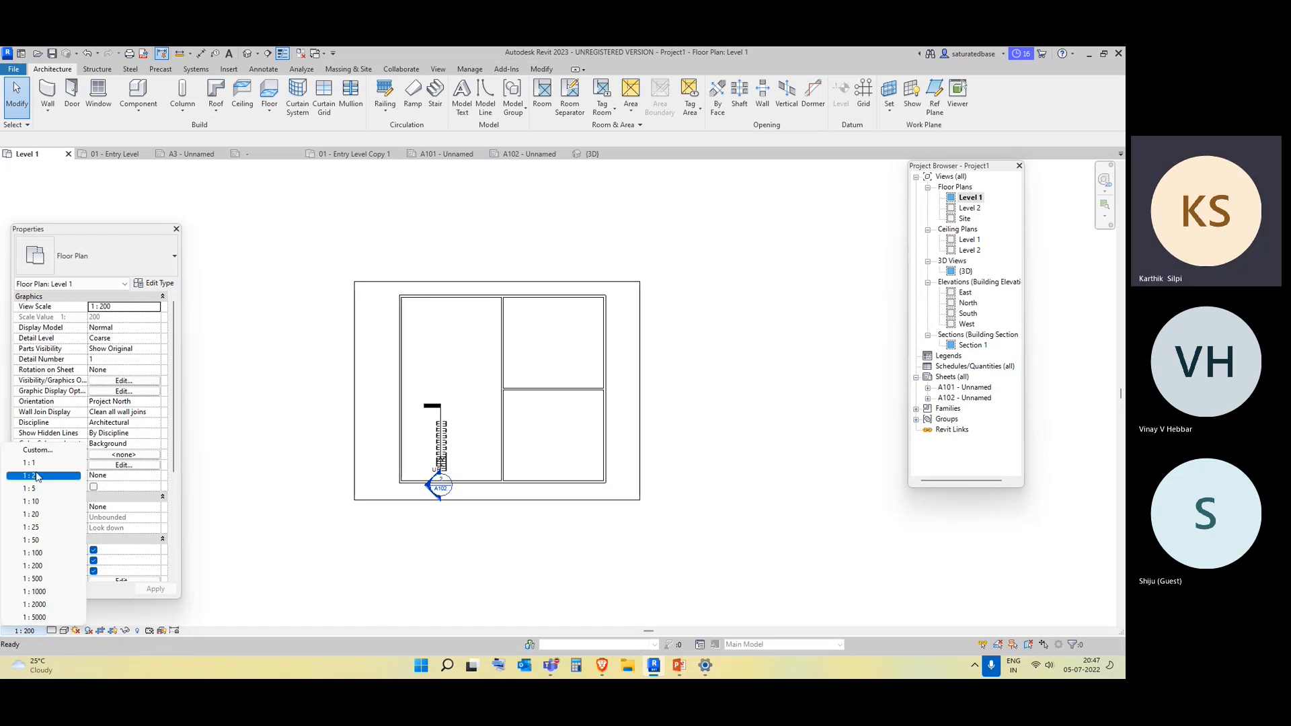
click(311, 526)
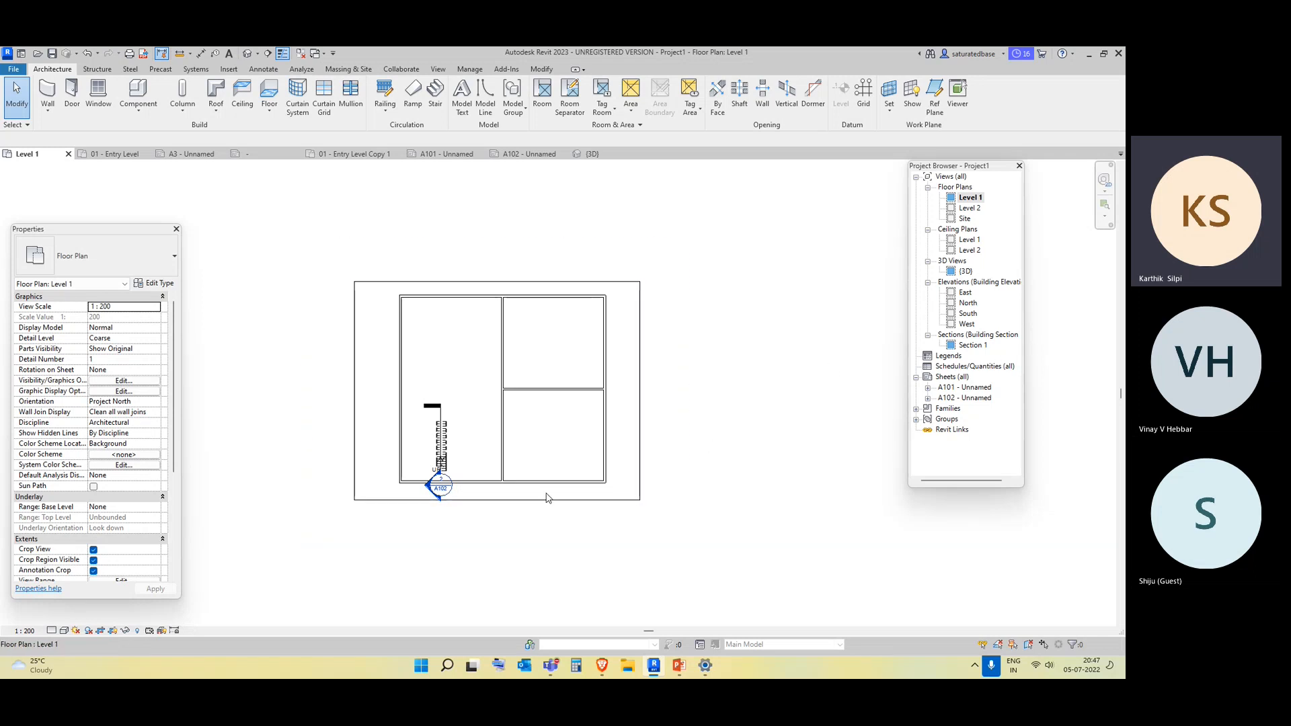
click(546, 499)
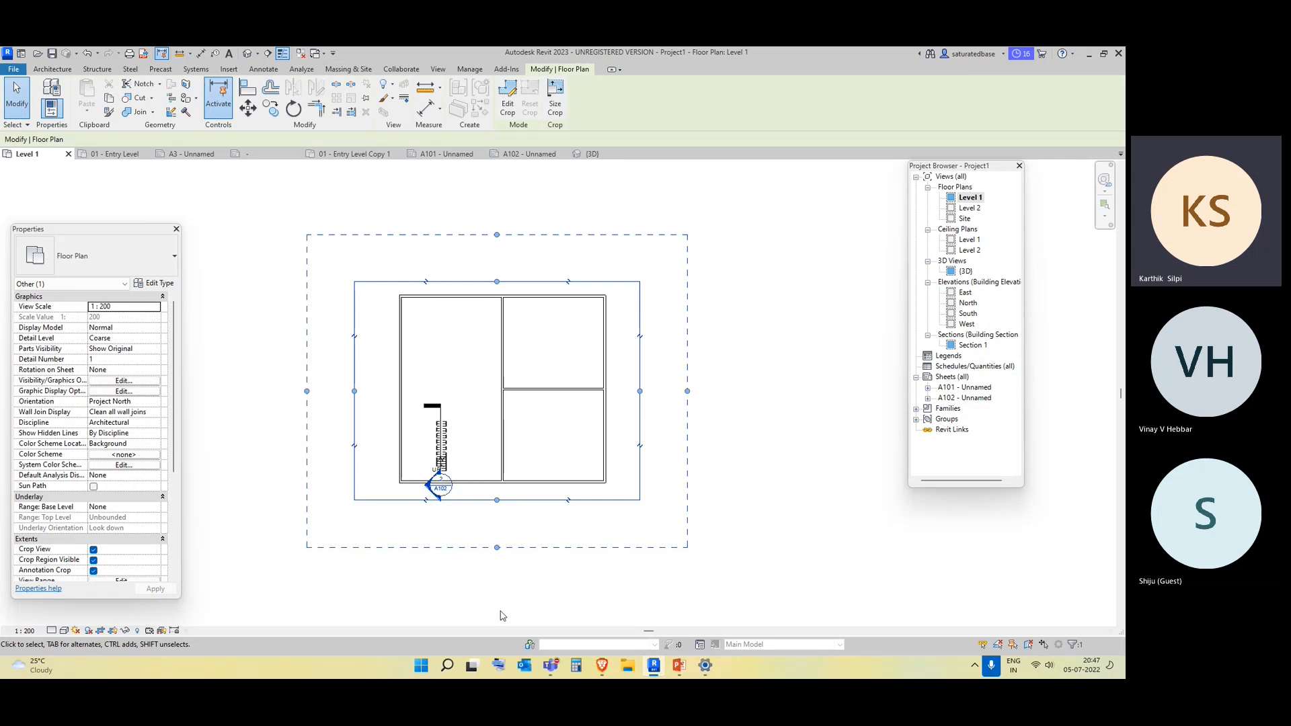
key(Escape)
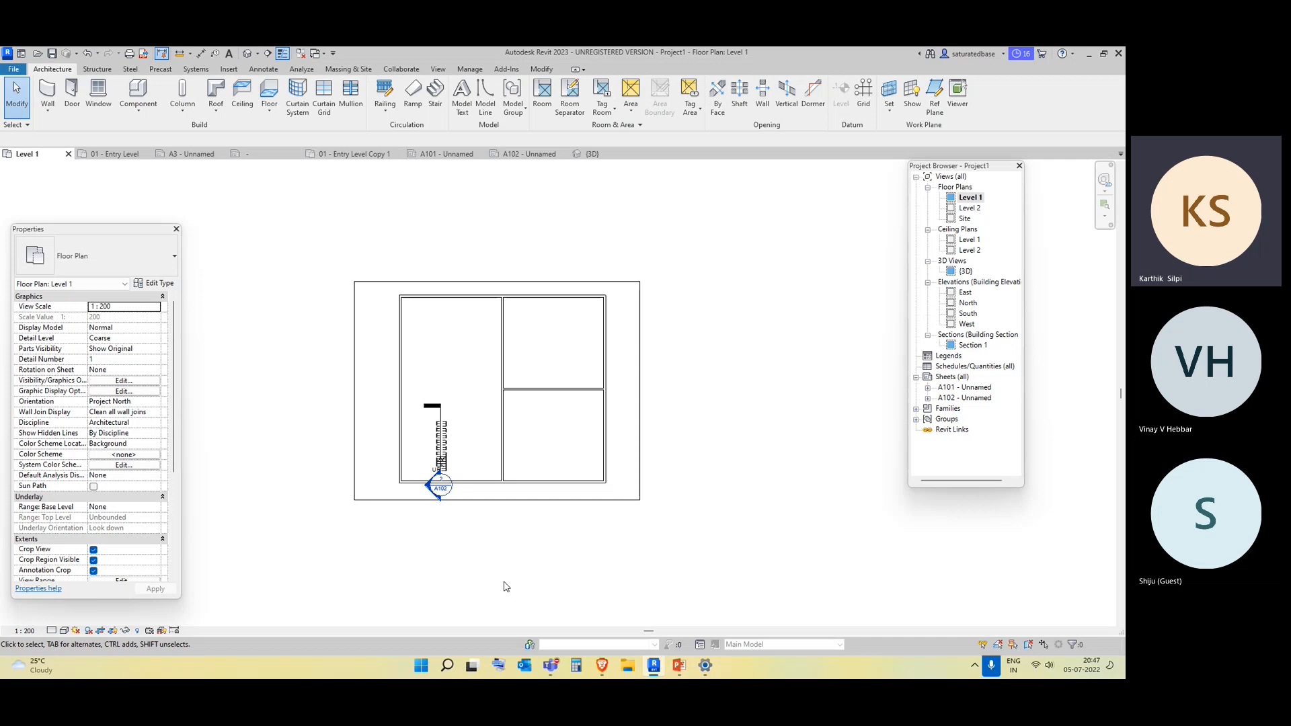
click(390, 500)
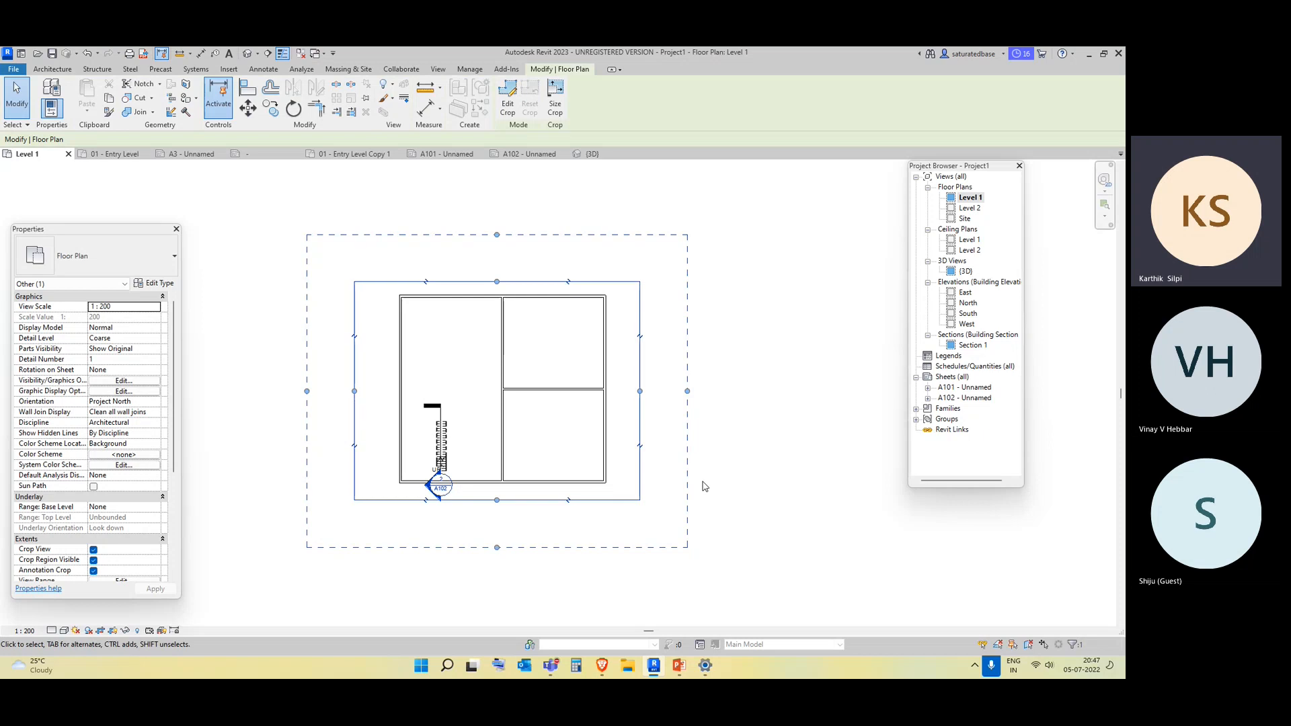
click(797, 414)
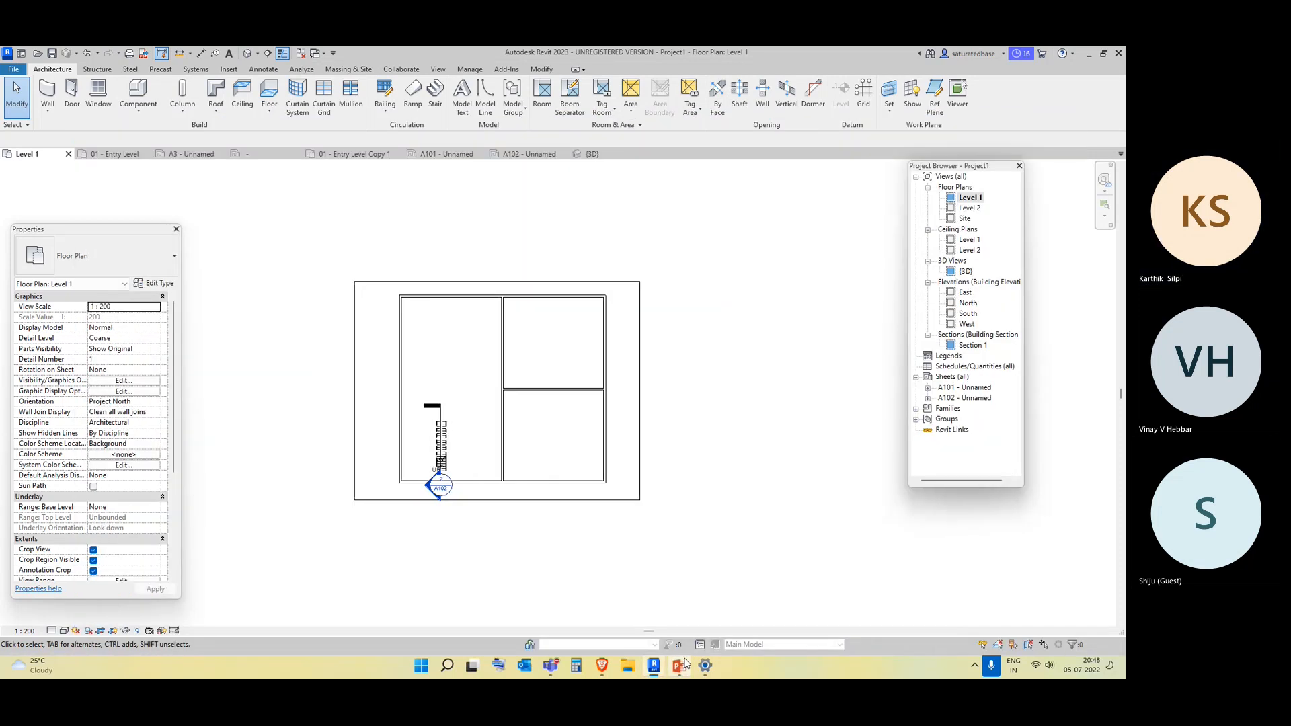
Switch to PowerPoint to check the Session 8 topic list, and return to the Level 1 plan in Revit
click(679, 666)
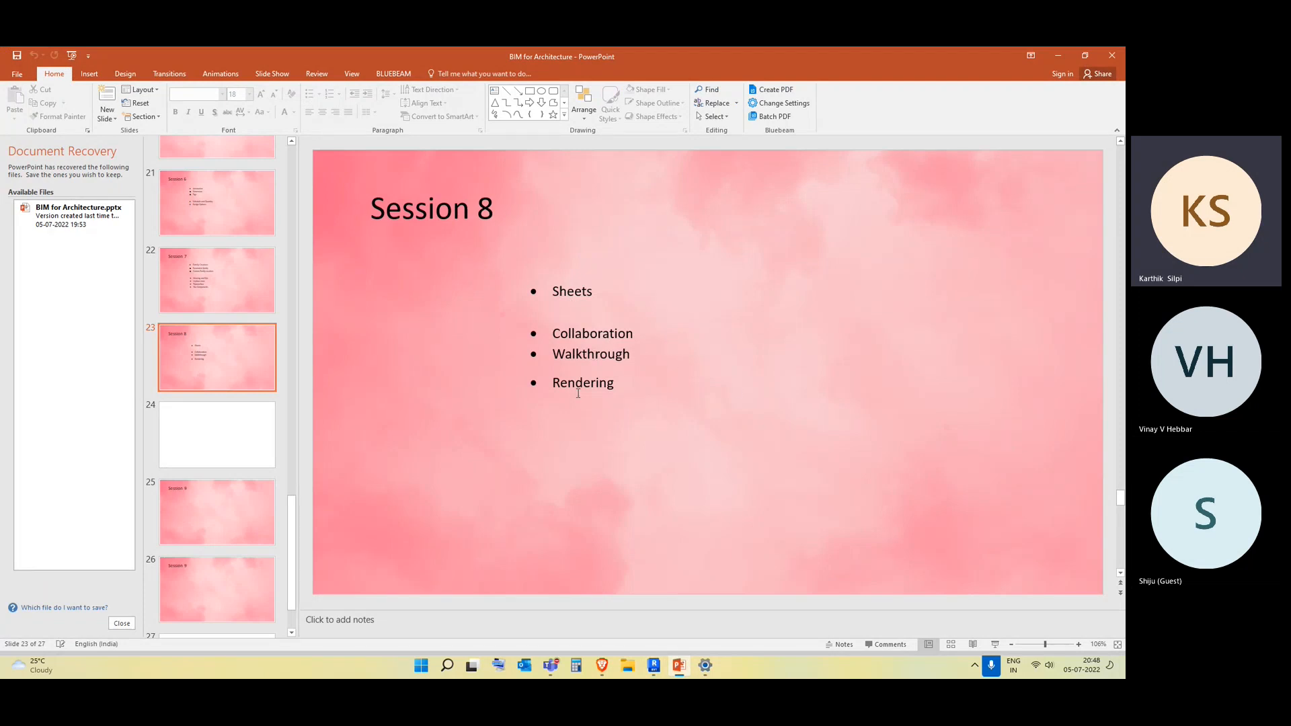
click(1058, 55)
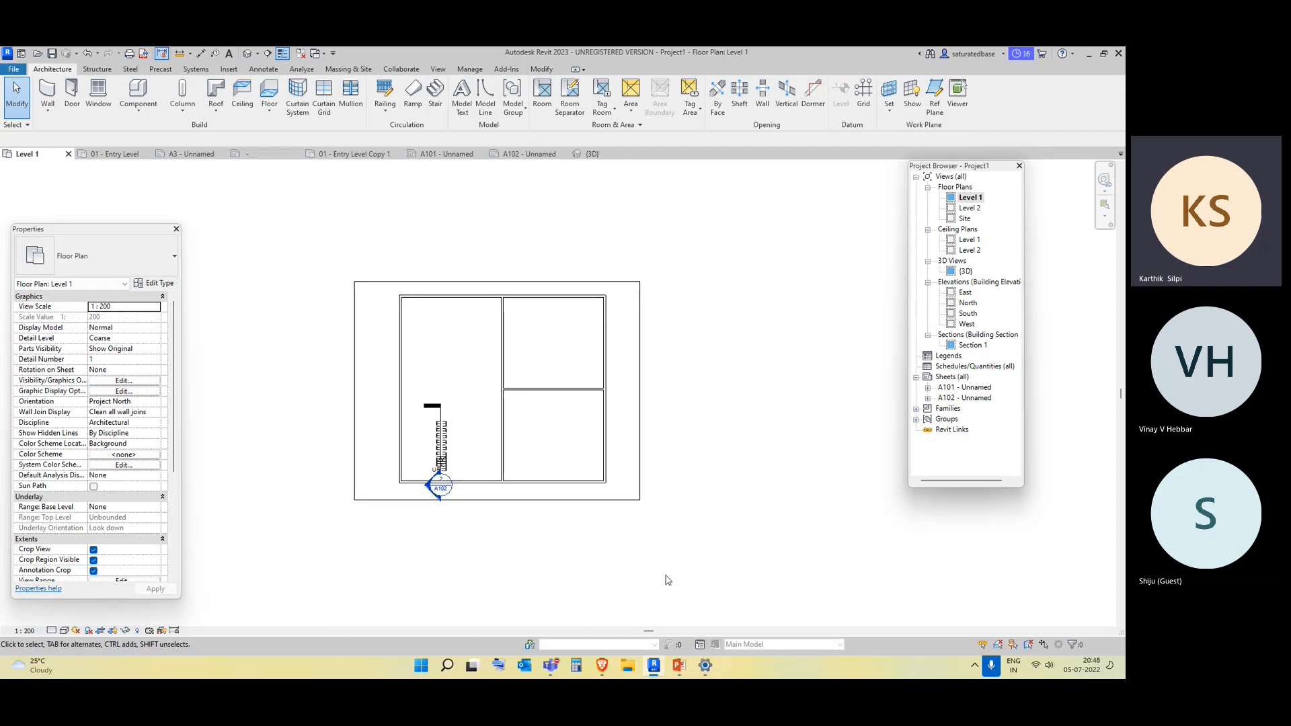
Turn off Crop View, Crop Region Visible and Annotation Crop for the Level 1 plan
click(93, 550)
click(93, 560)
click(94, 571)
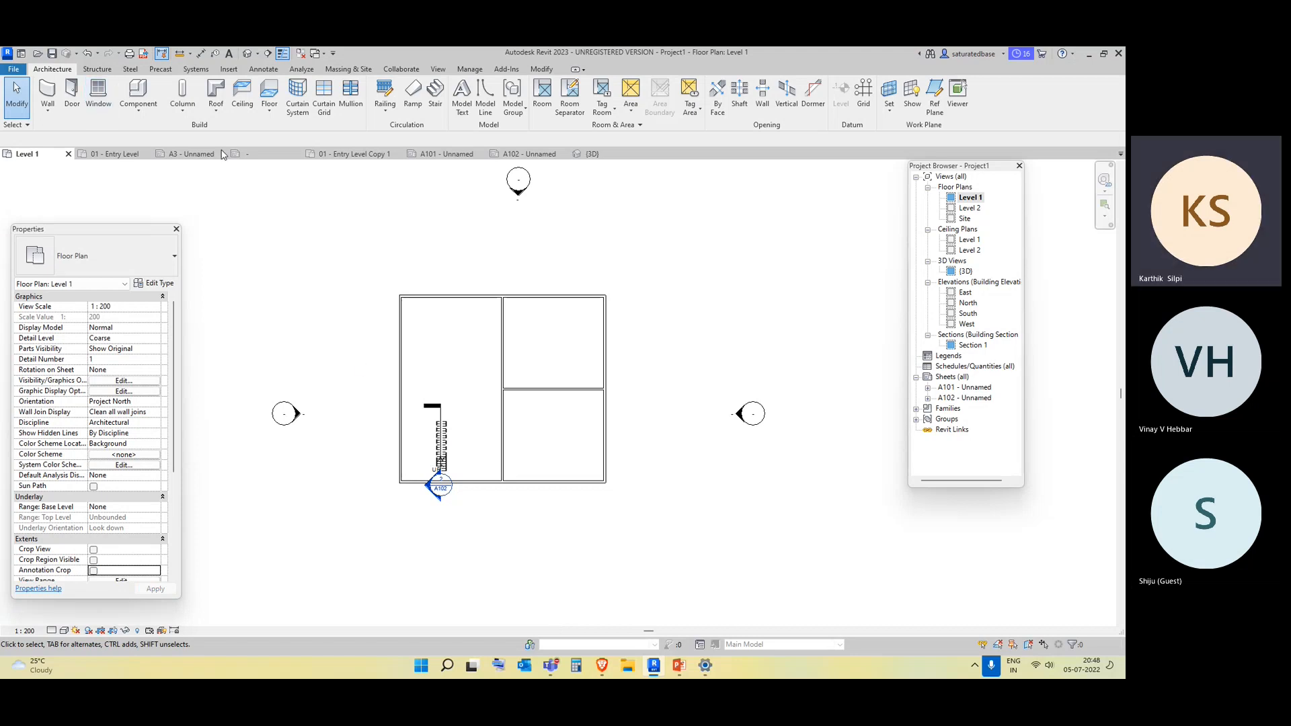
Turn off Crop View, Crop Region Visible and Annotation Crop for the 01 - Entry Level Copy 1 plan
click(355, 154)
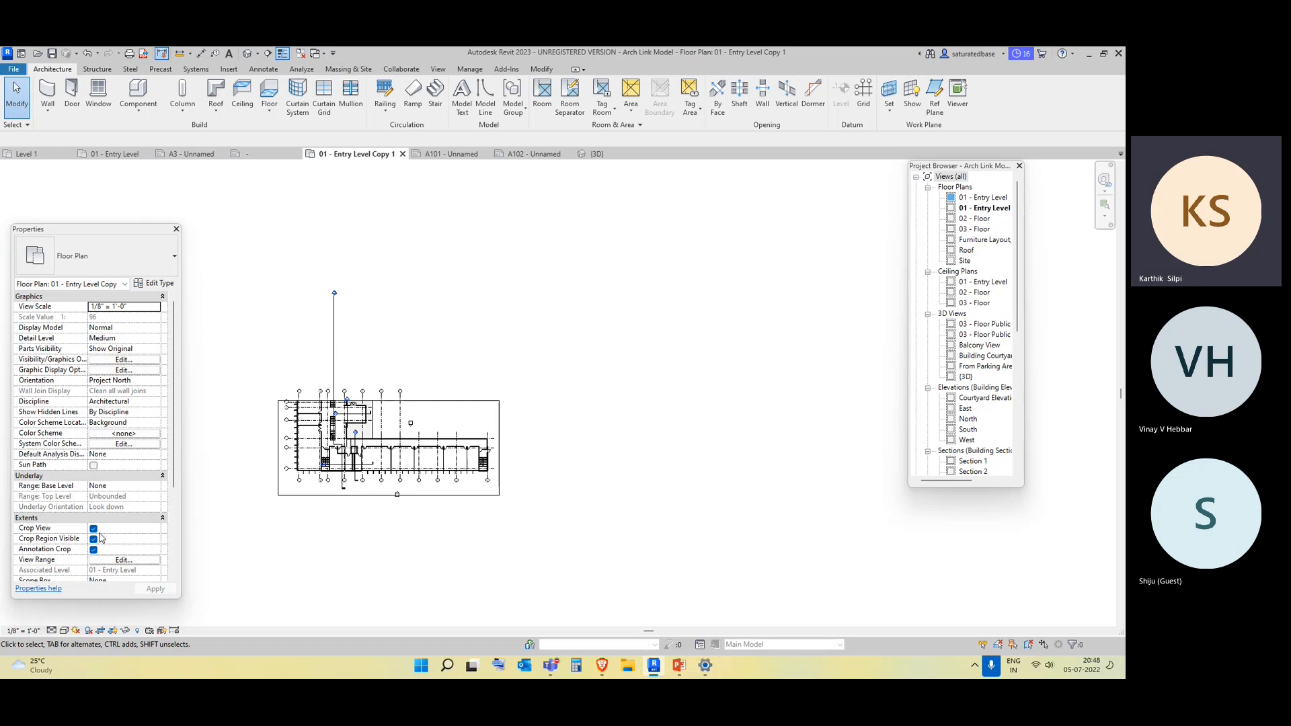
click(94, 528)
click(94, 539)
click(93, 551)
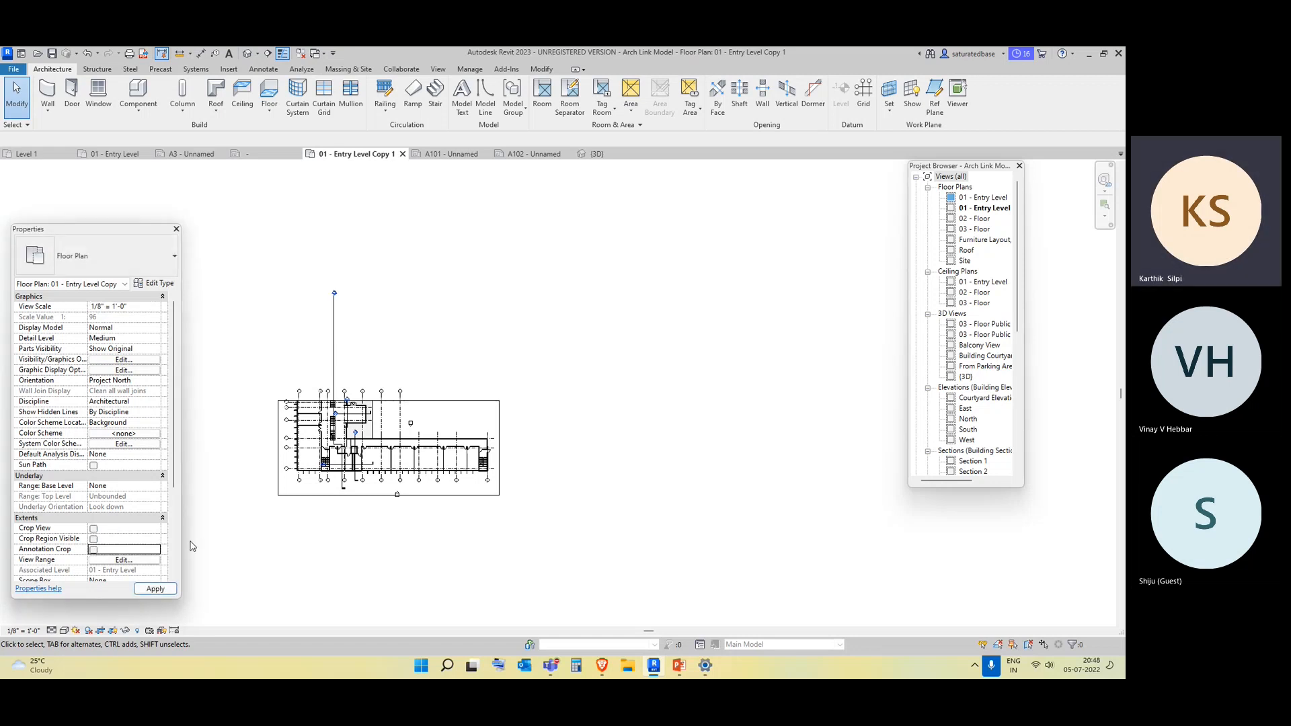
scroll(362, 460, up, 3)
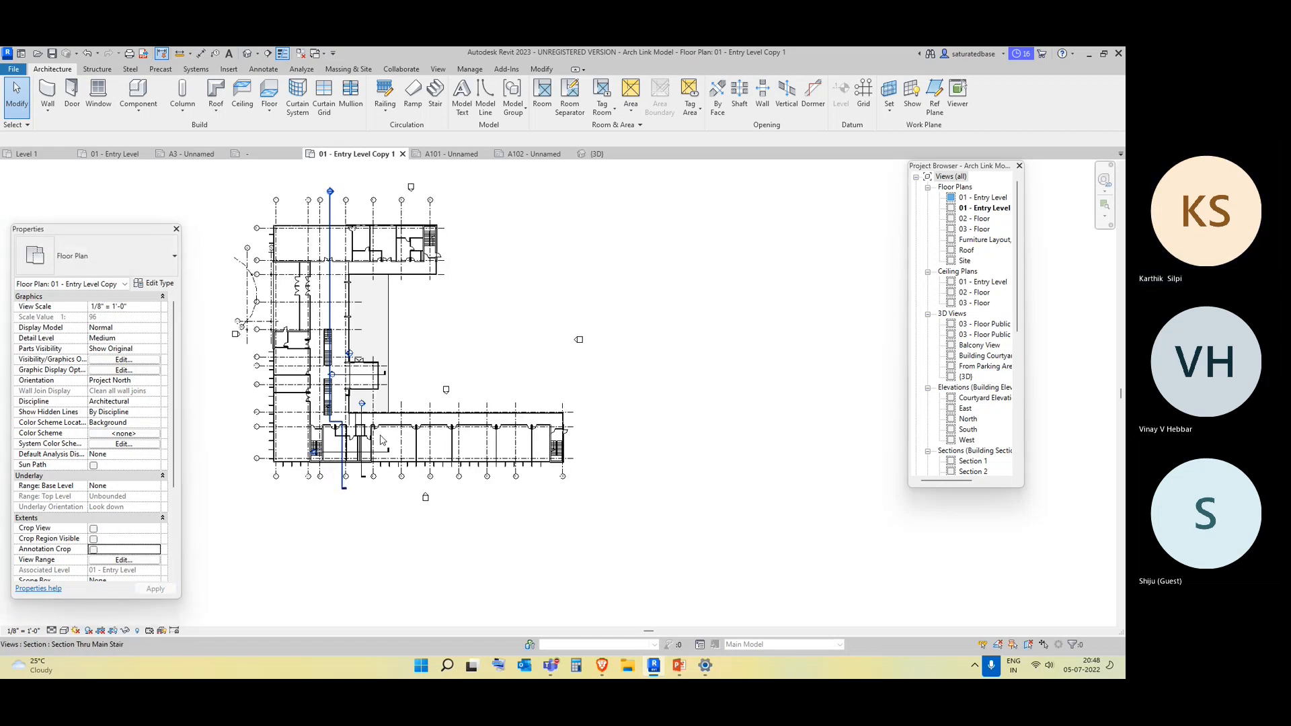
scroll(433, 352, up, 2)
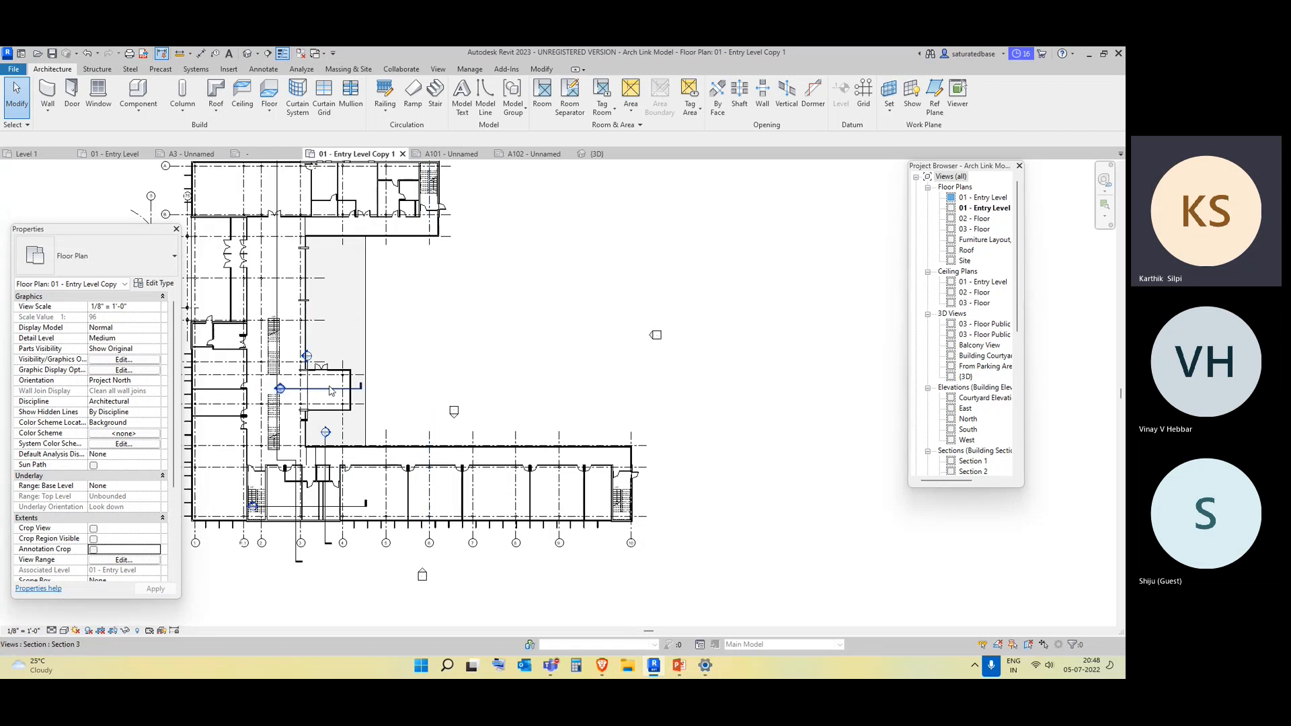
middle_drag(594, 387, 651, 444)
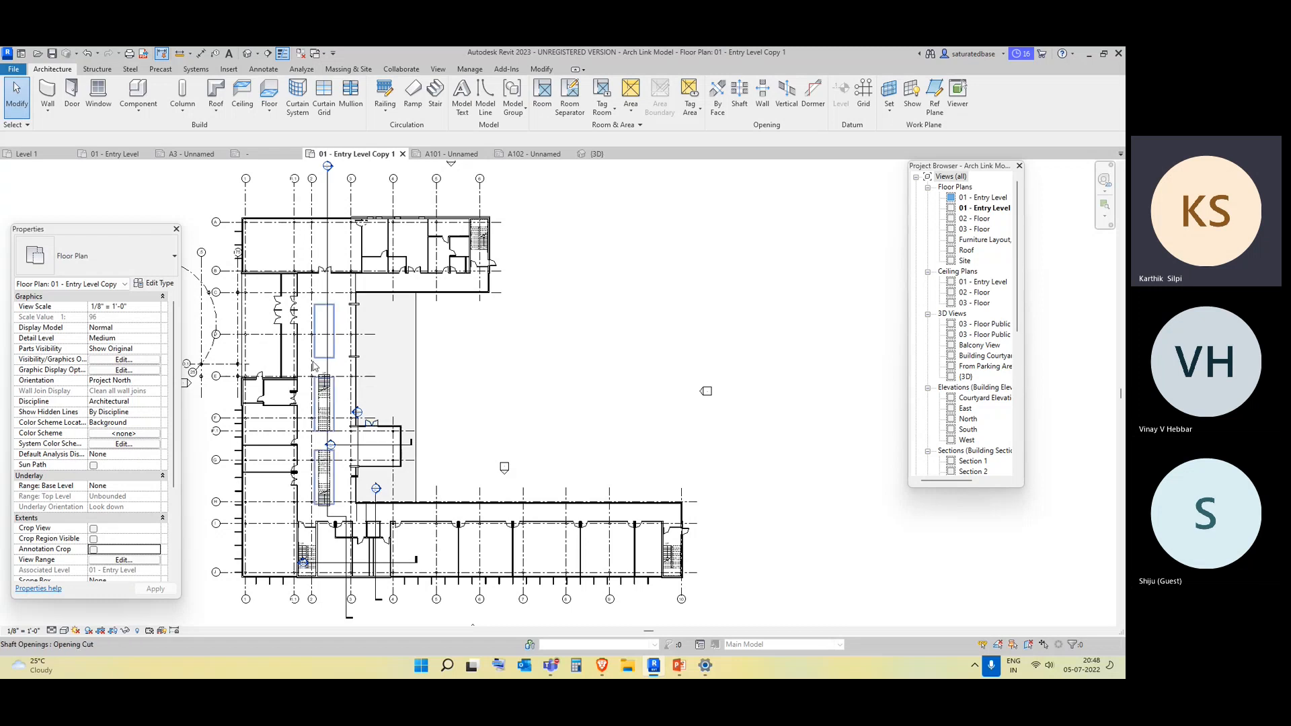
Create a perspective camera view from the courtyard just below the upper wing, aimed past the glazed entrance at the main stairs
click(258, 57)
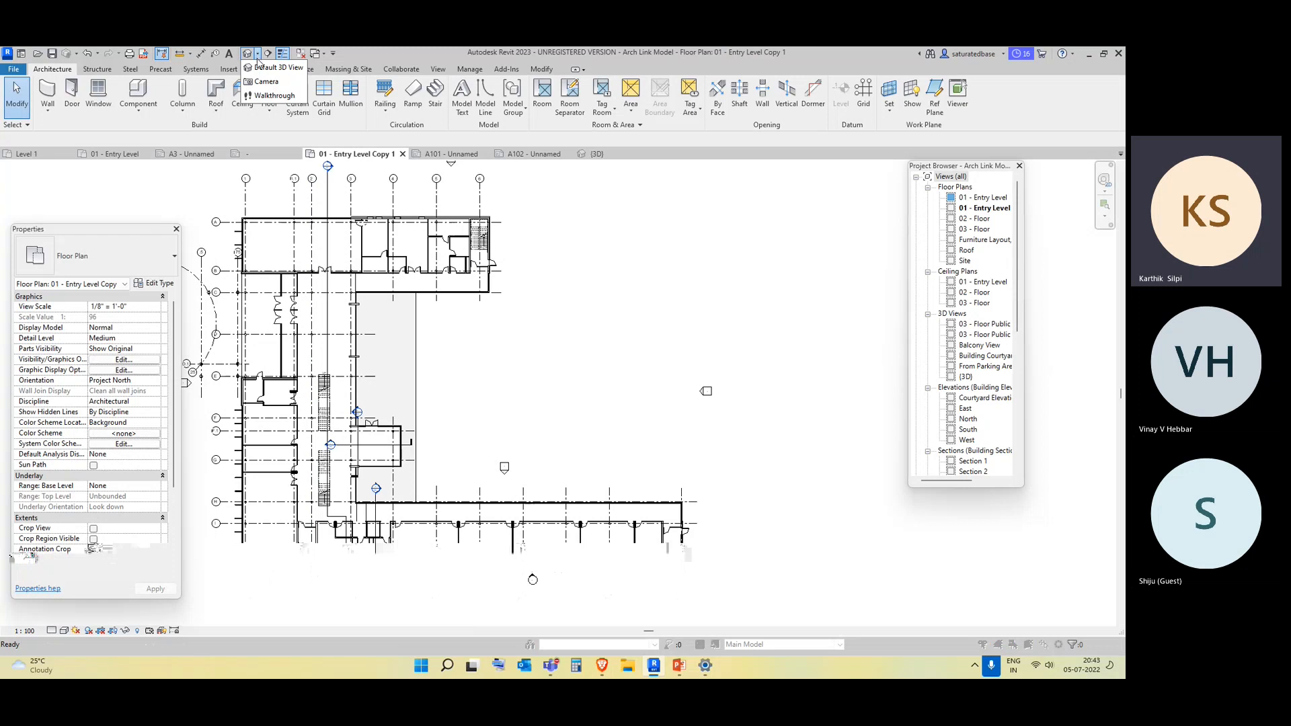
click(267, 81)
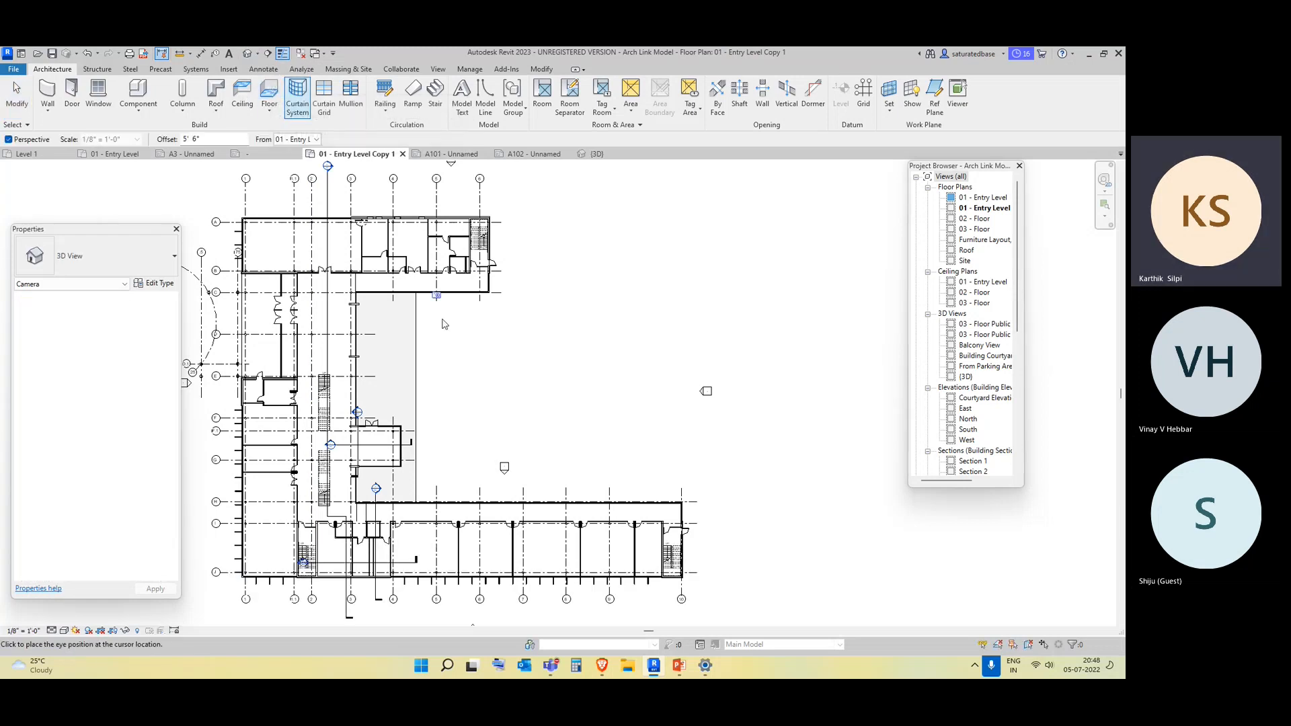
click(509, 314)
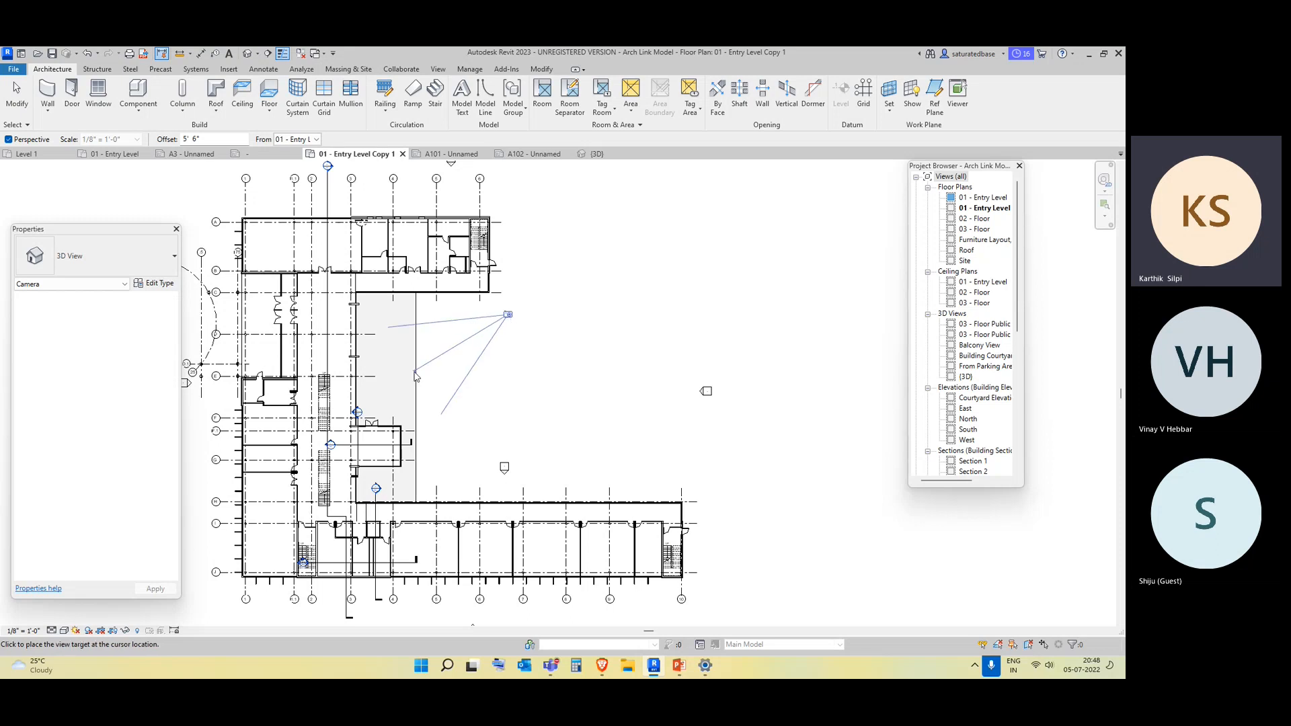
click(341, 422)
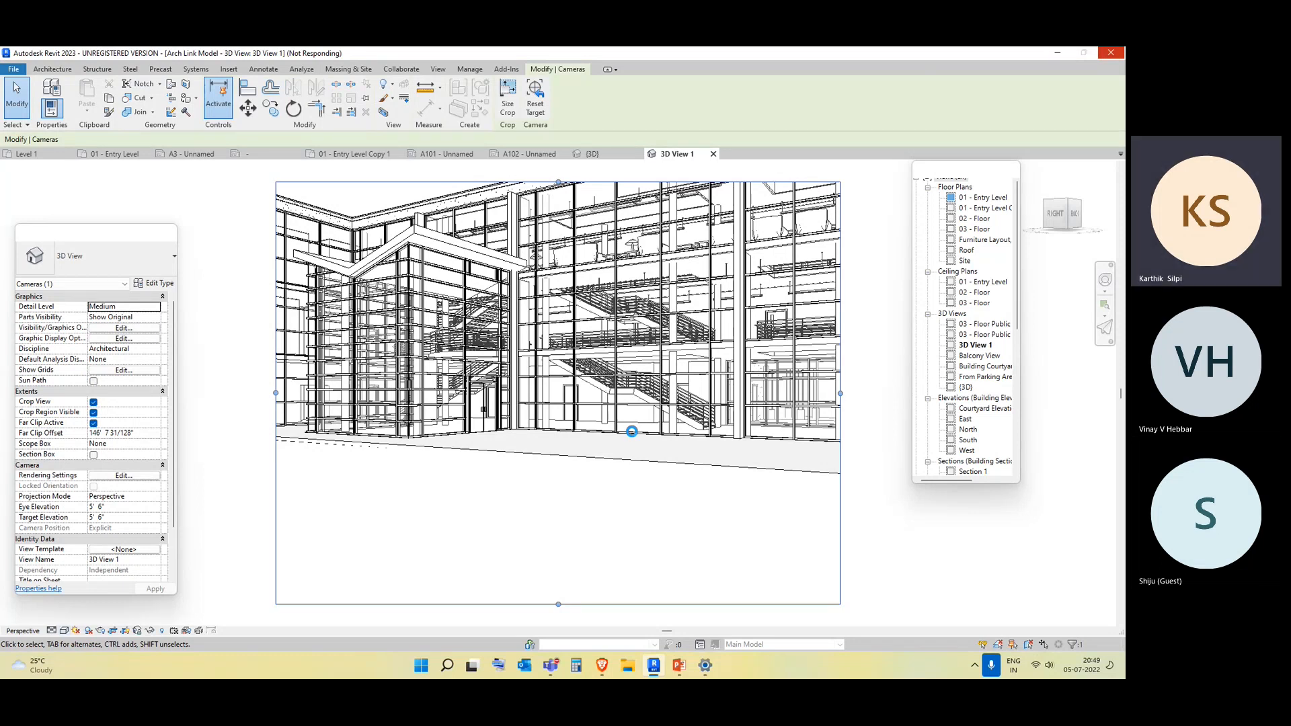
Extend the upper edge of the camera view's crop region upward to take in more of the roof
middle_drag(563, 183, 563, 271)
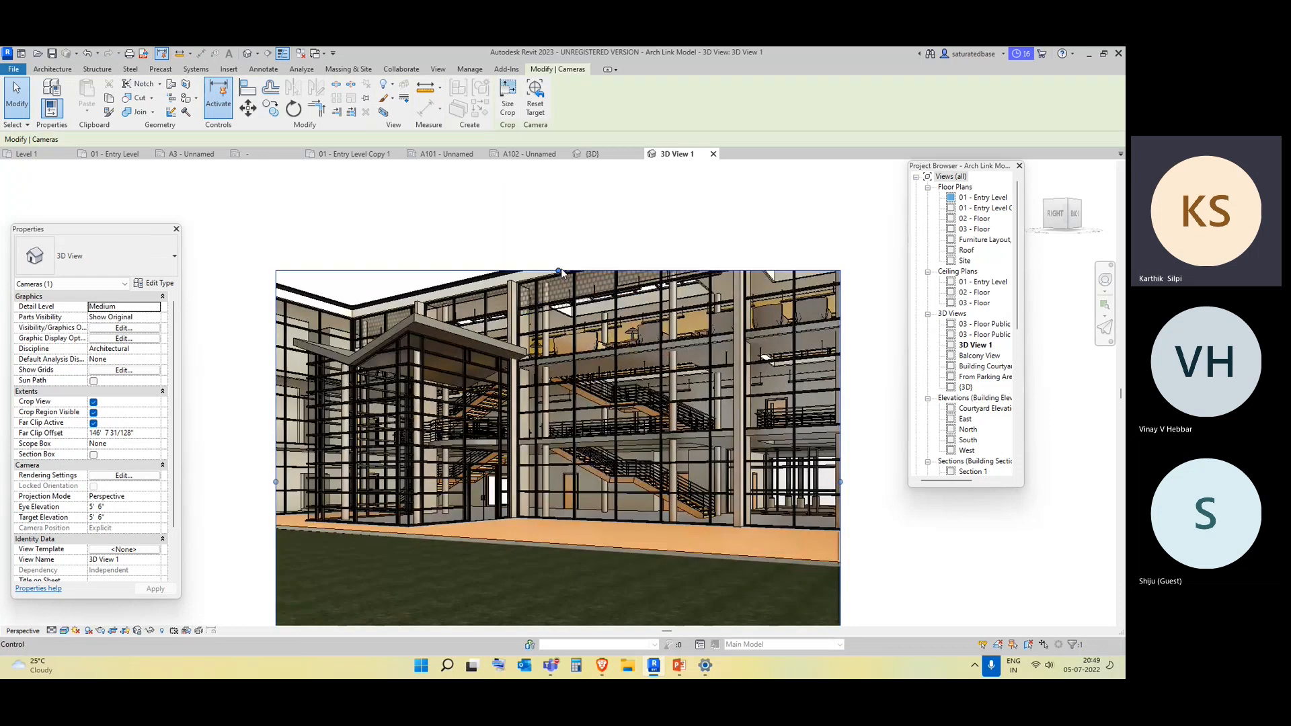
drag(560, 270, 563, 214)
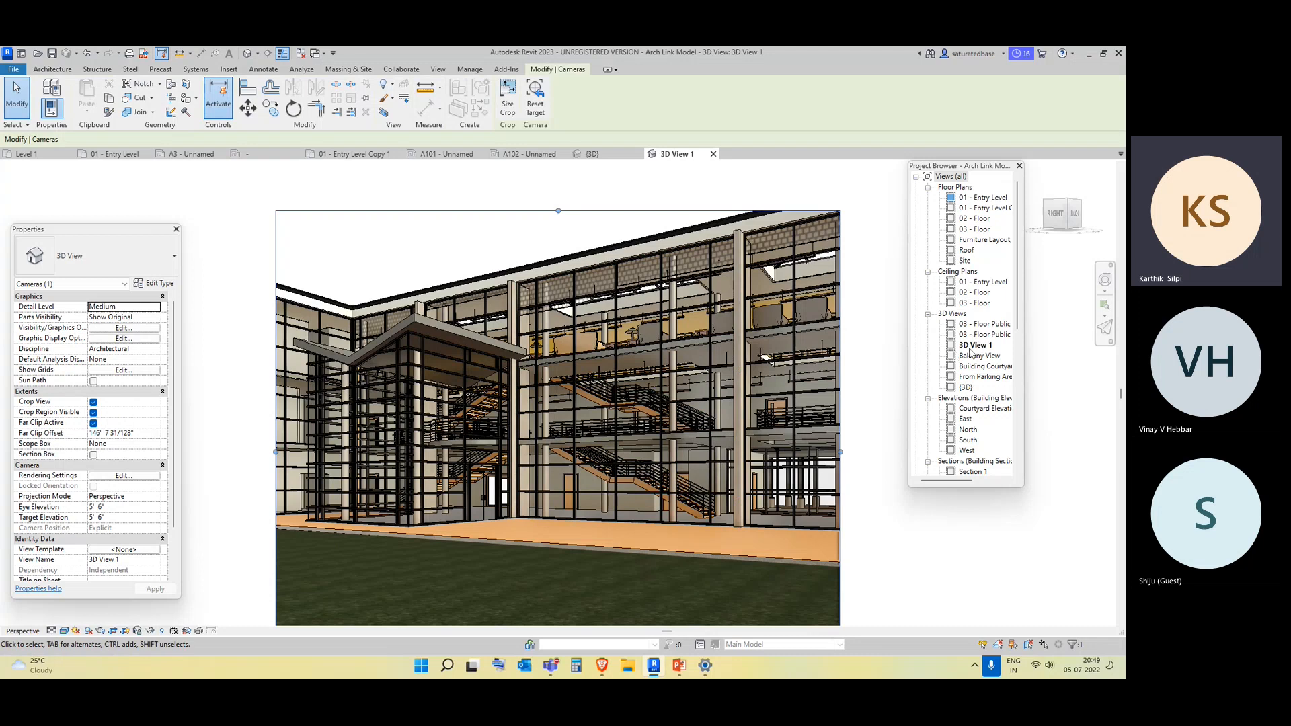
scroll(969, 363, down, 5)
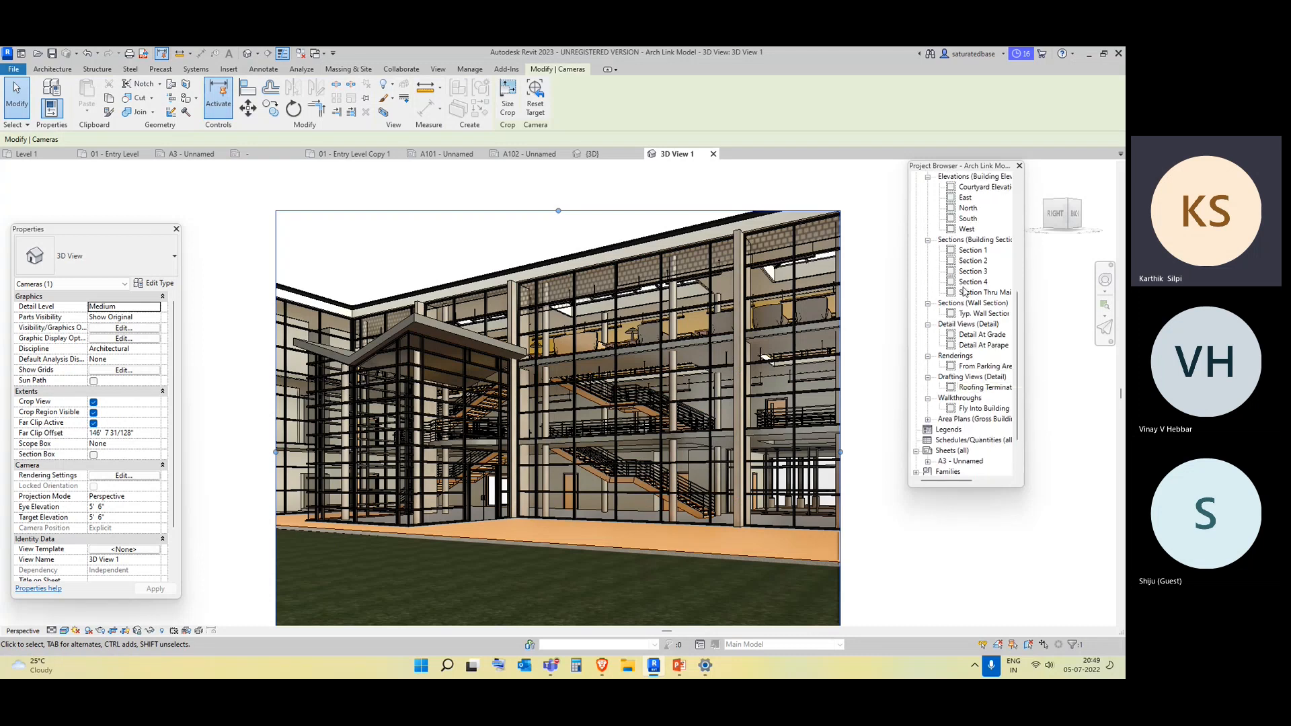
Open the 01 - Entry Level floor plan and turn off its Crop View, Crop Region Visible and Annotation Crop
click(879, 386)
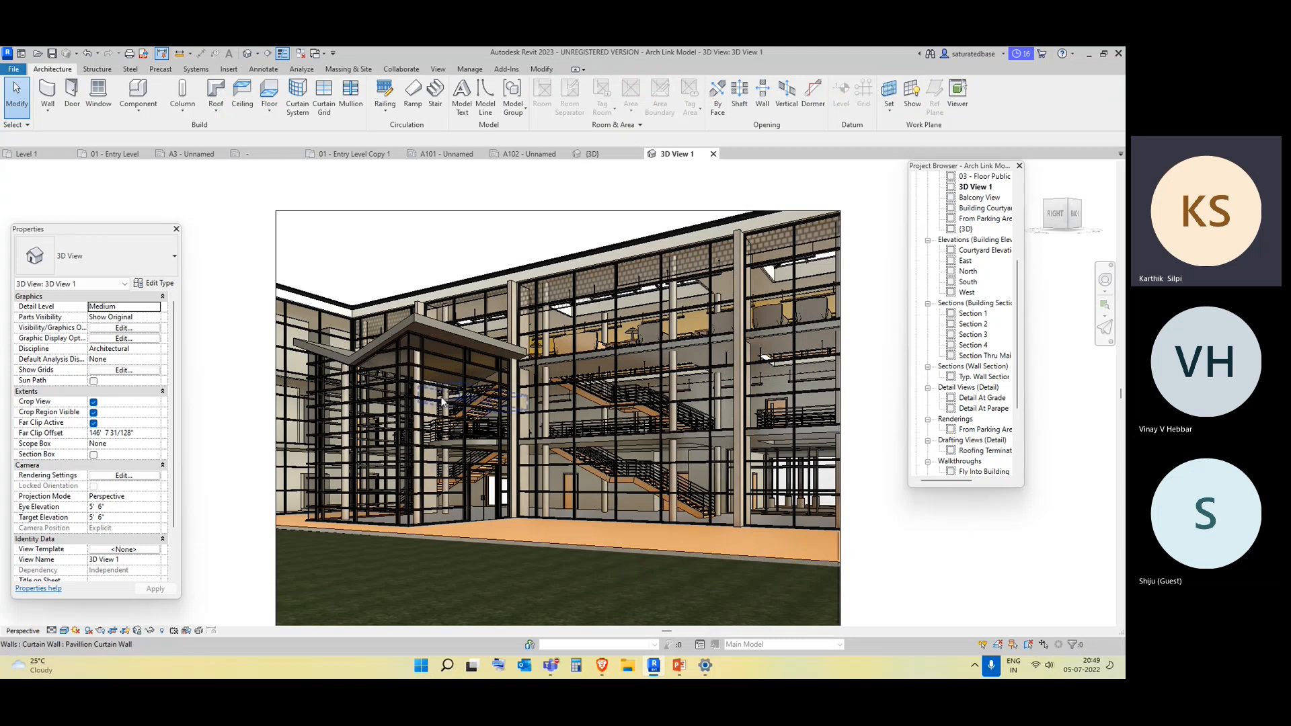
scroll(940, 286, up, 5)
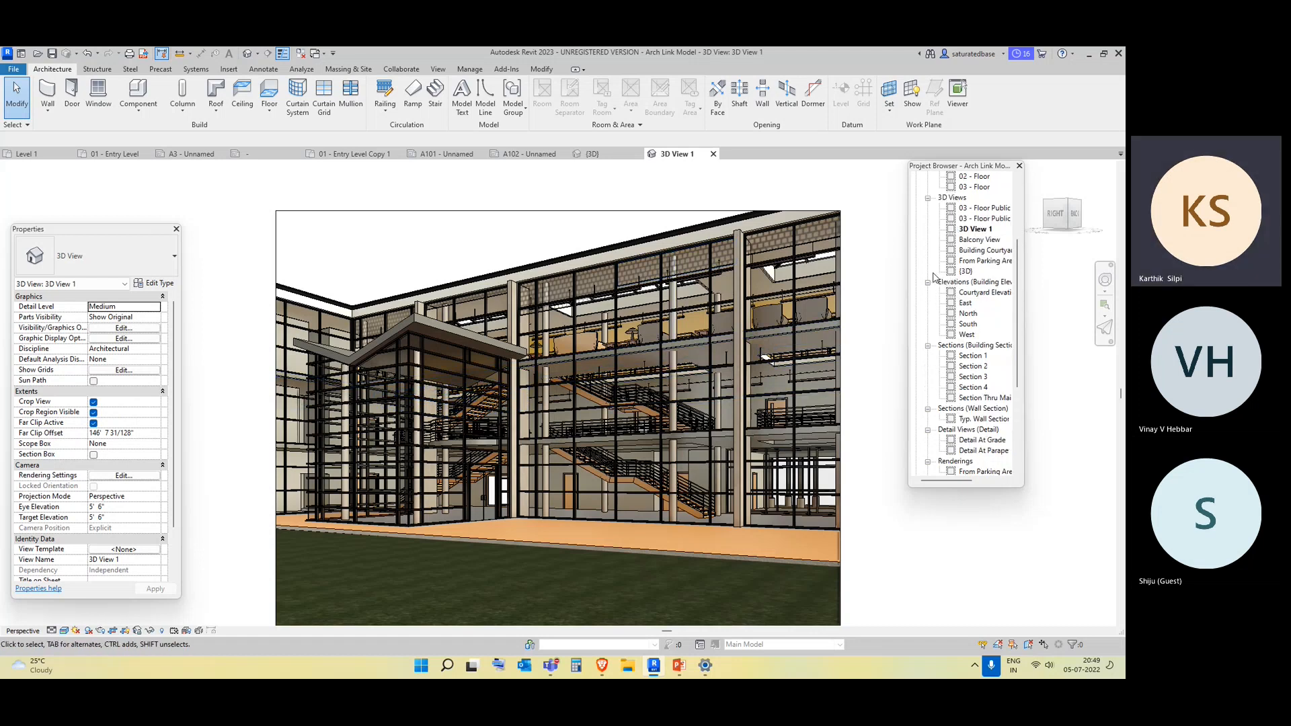
double_click(981, 188)
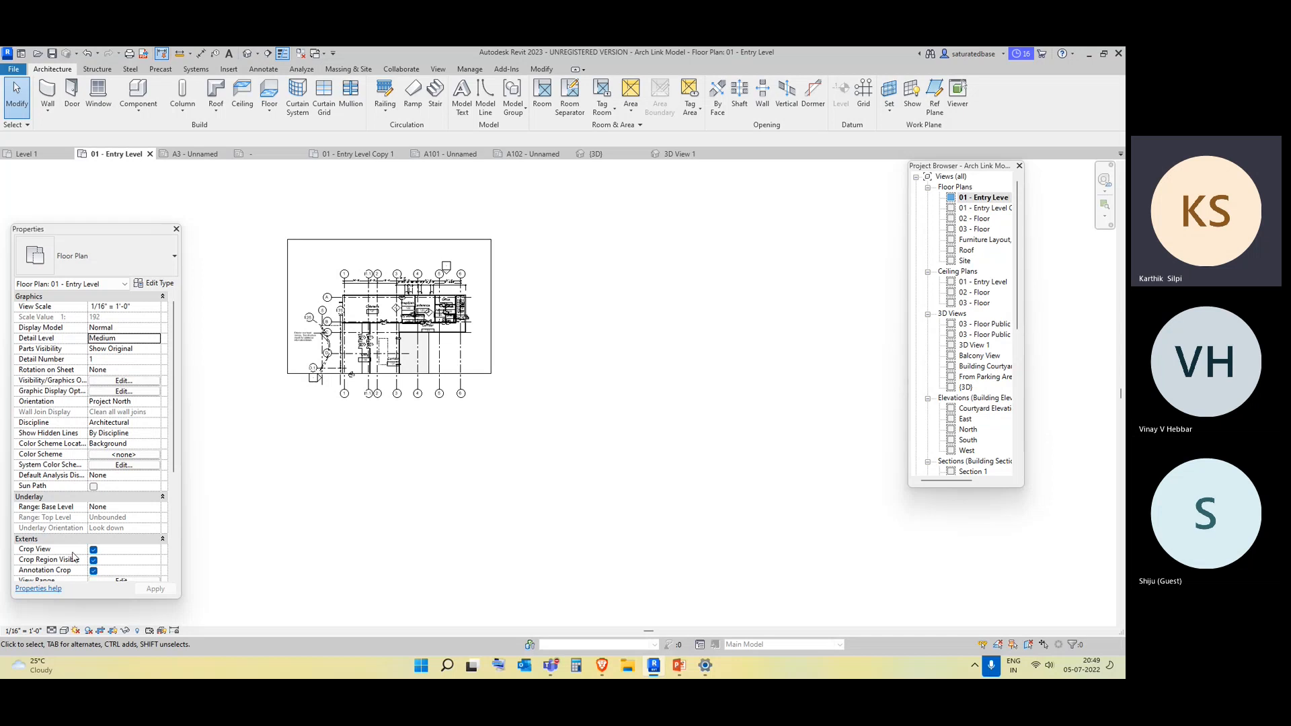
click(93, 550)
click(93, 560)
click(93, 570)
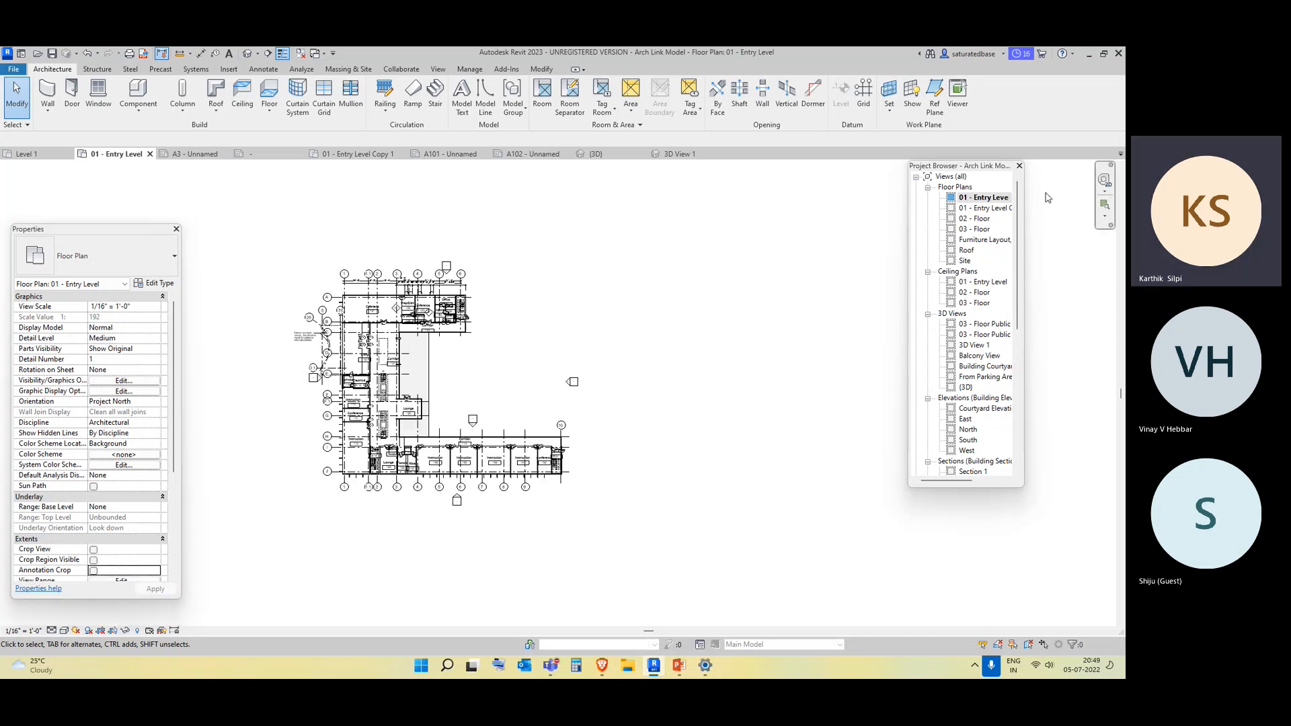
Start a perspective walkthrough with a 5' 6" offset and place key frames from outside Corridor 133's stair end to its junction with Corridor 131
scroll(389, 348, up, 3)
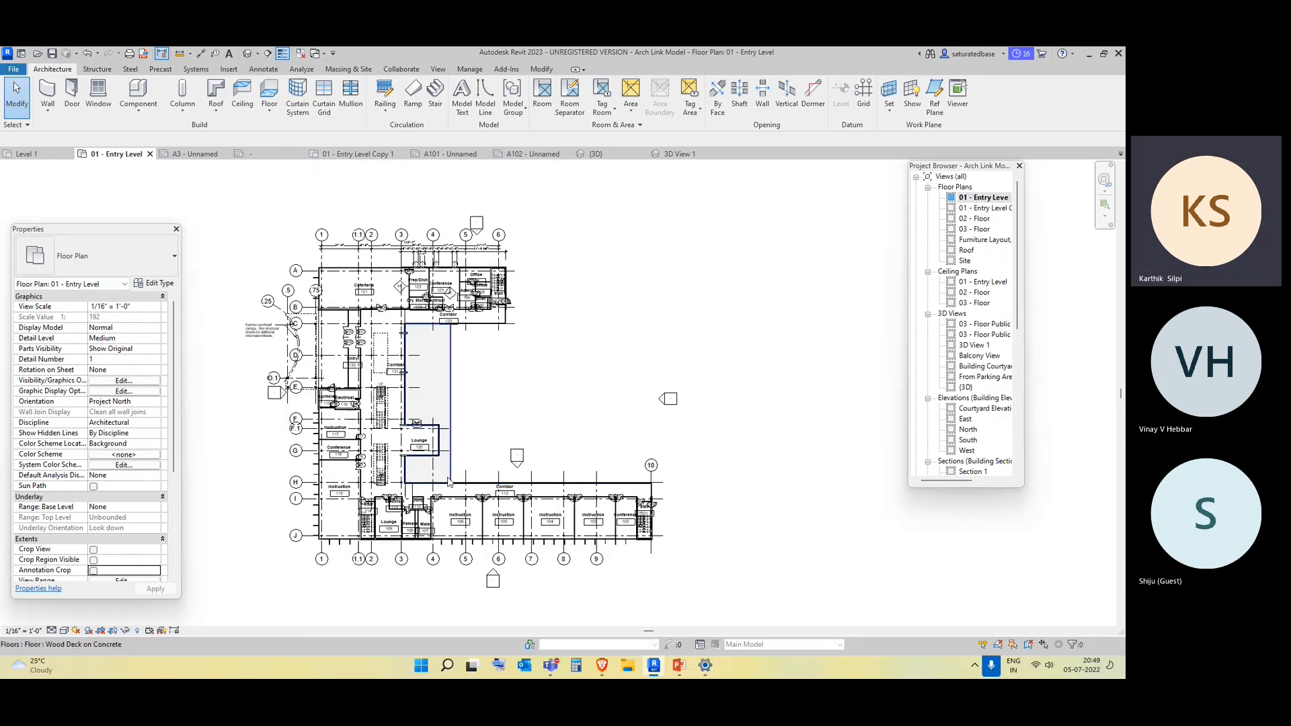
scroll(448, 486, up, 1)
middle_drag(568, 427, 560, 461)
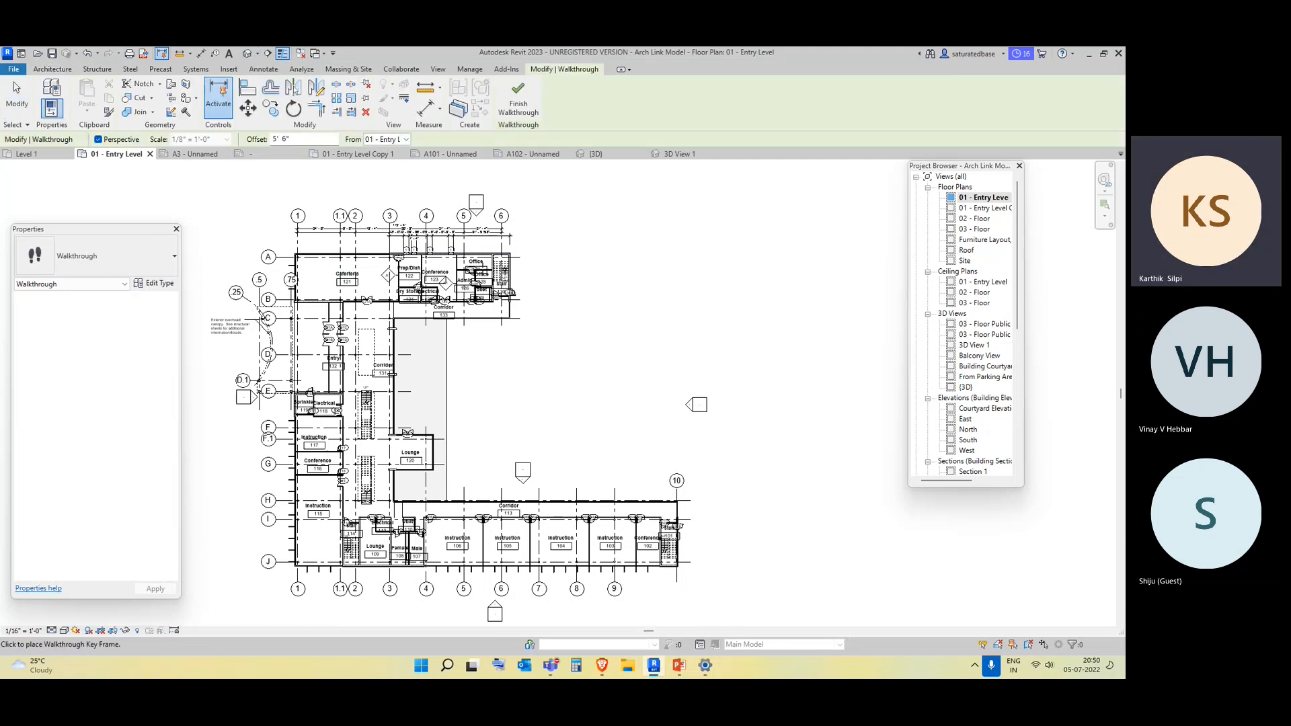
scroll(511, 283, up, 3)
middle_drag(440, 272, 690, 351)
scroll(689, 382, up, 2)
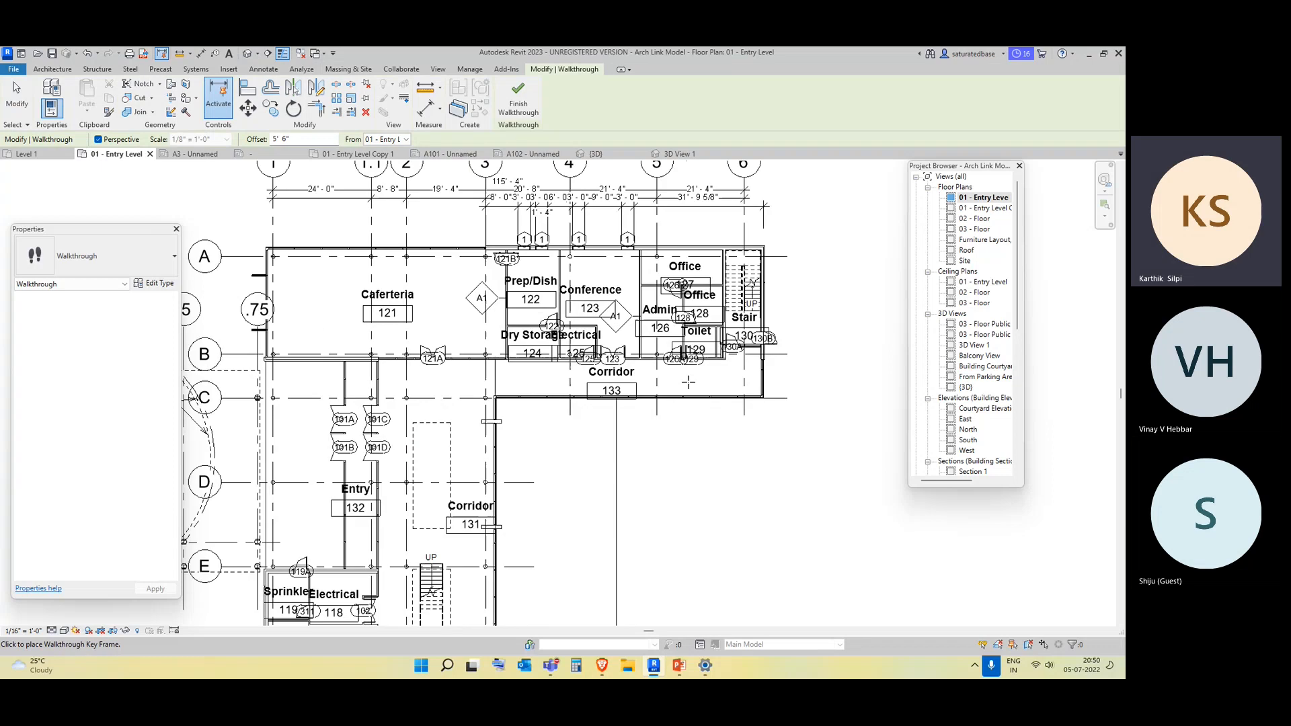
scroll(689, 382, up, 1)
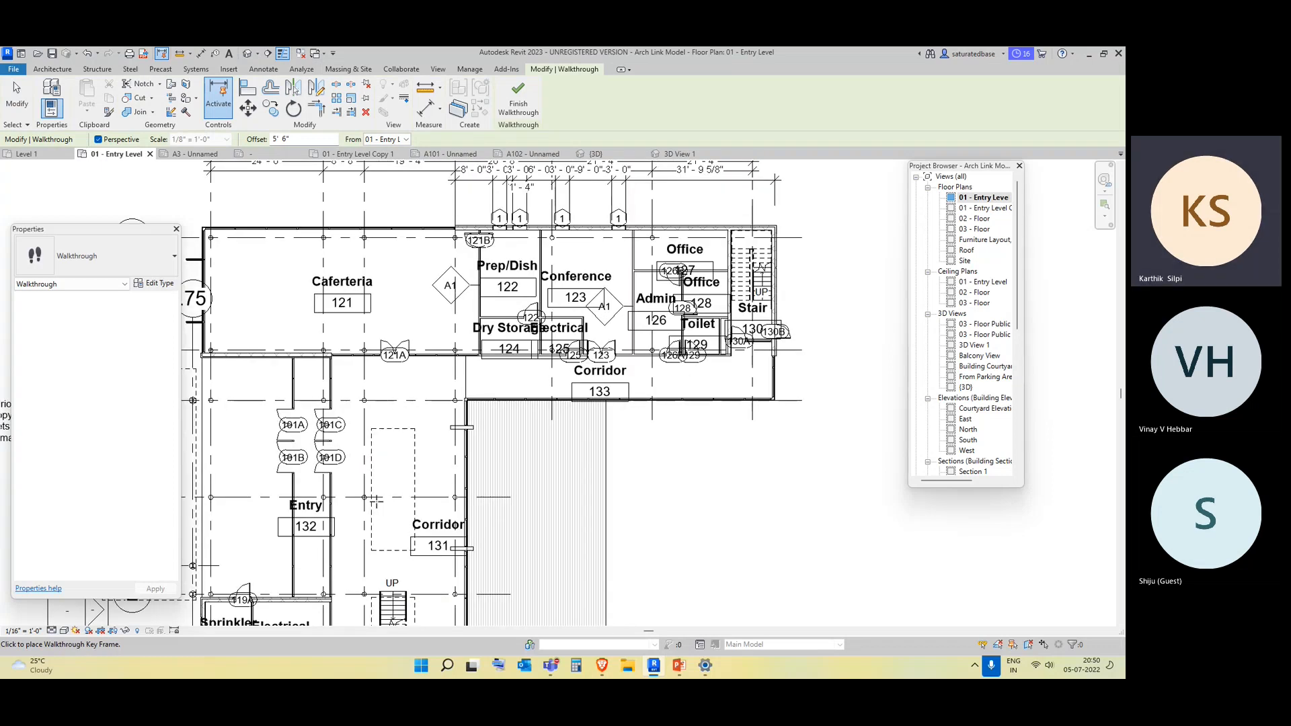
click(857, 380)
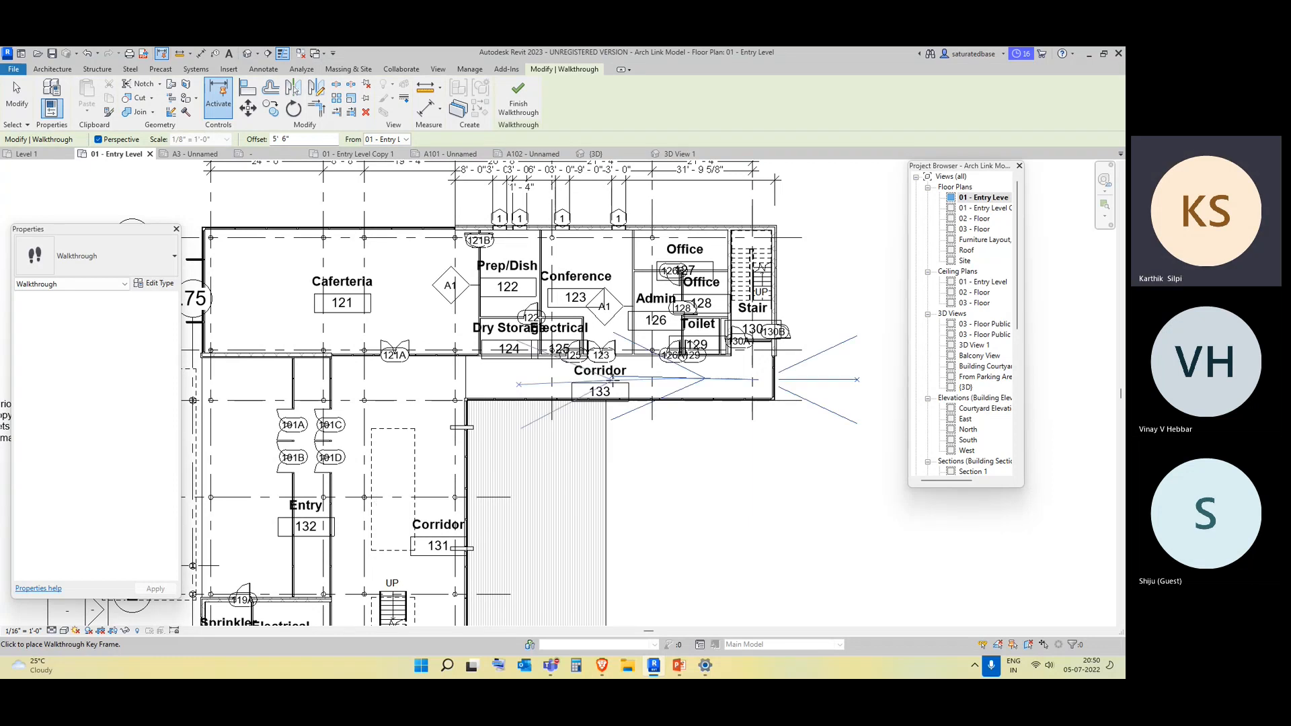
click(516, 381)
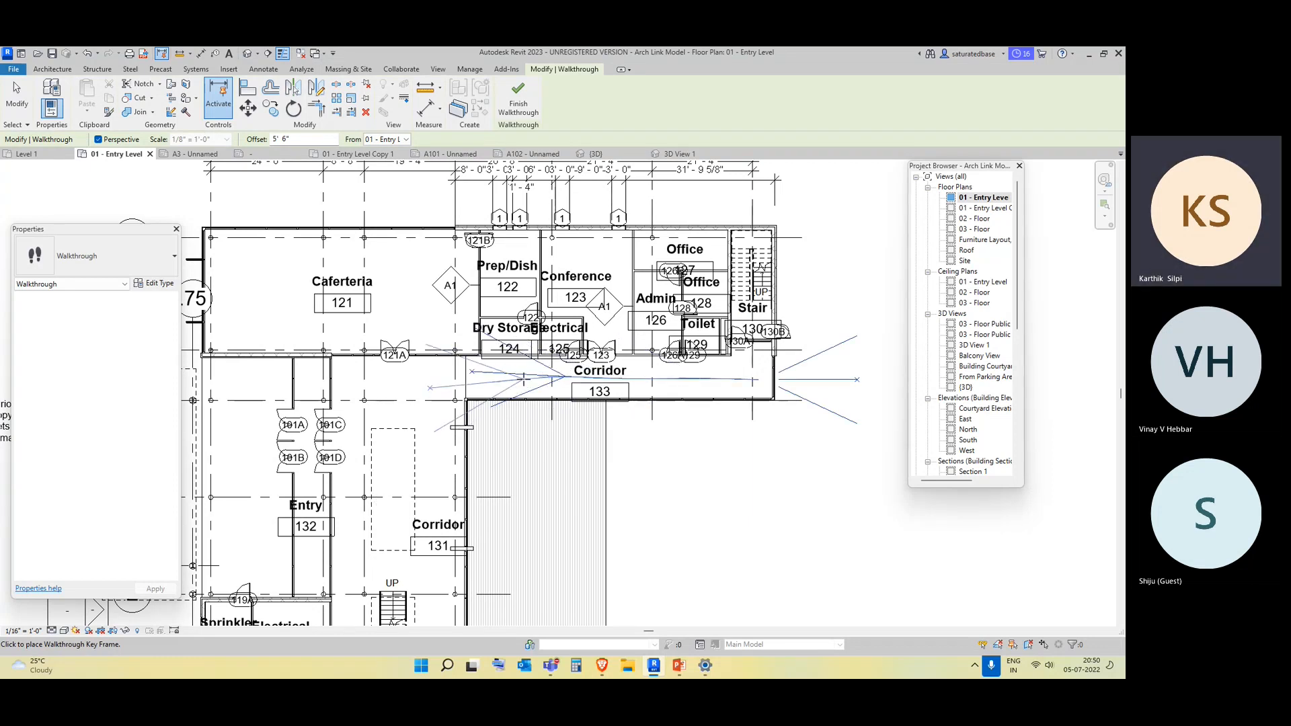
click(431, 381)
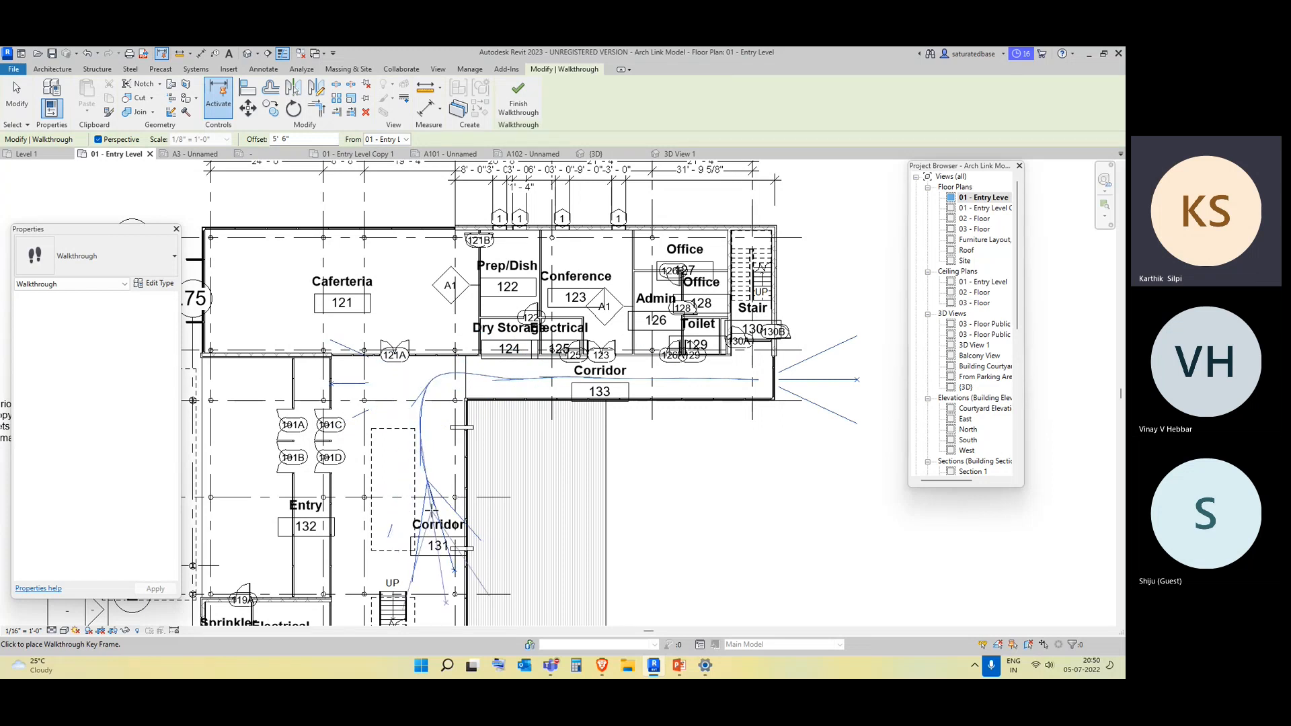
Continue the walkthrough path through Corridor 131, around the stair and past Electrical 118, and finish the walkthrough
middle_drag(410, 567, 439, 384)
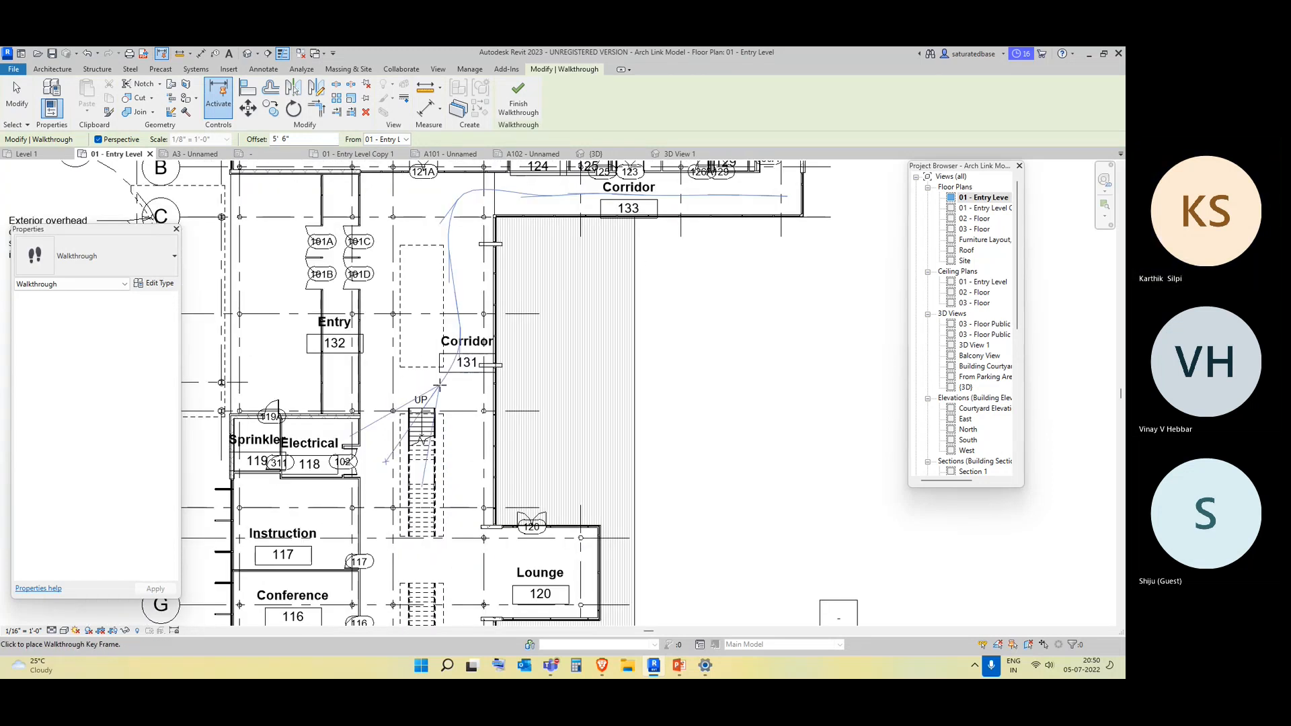
click(386, 397)
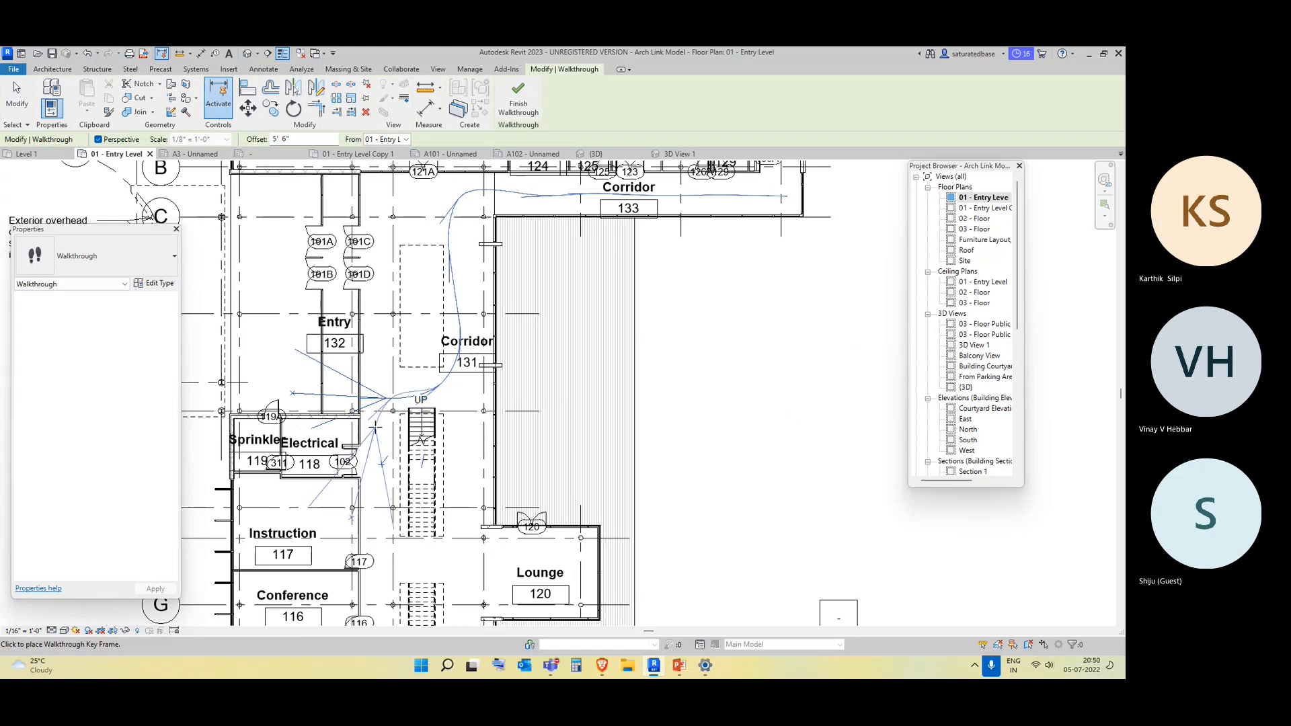
click(373, 474)
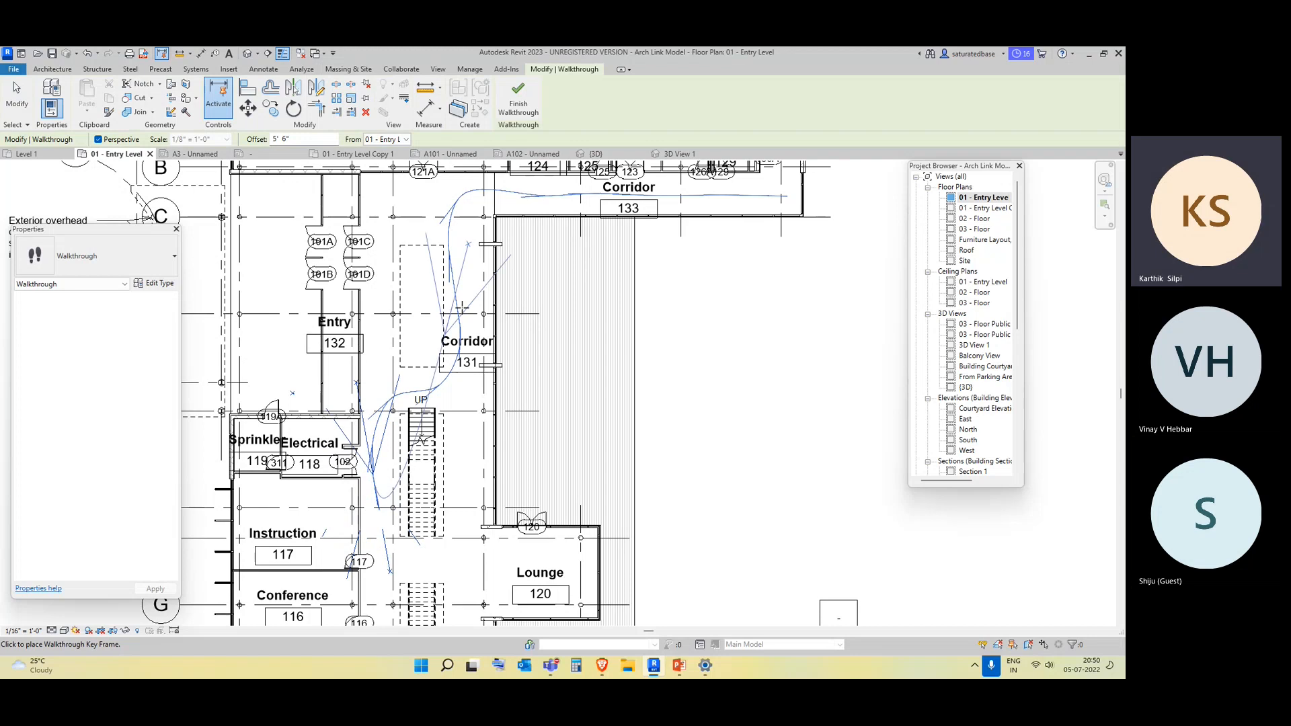
click(518, 95)
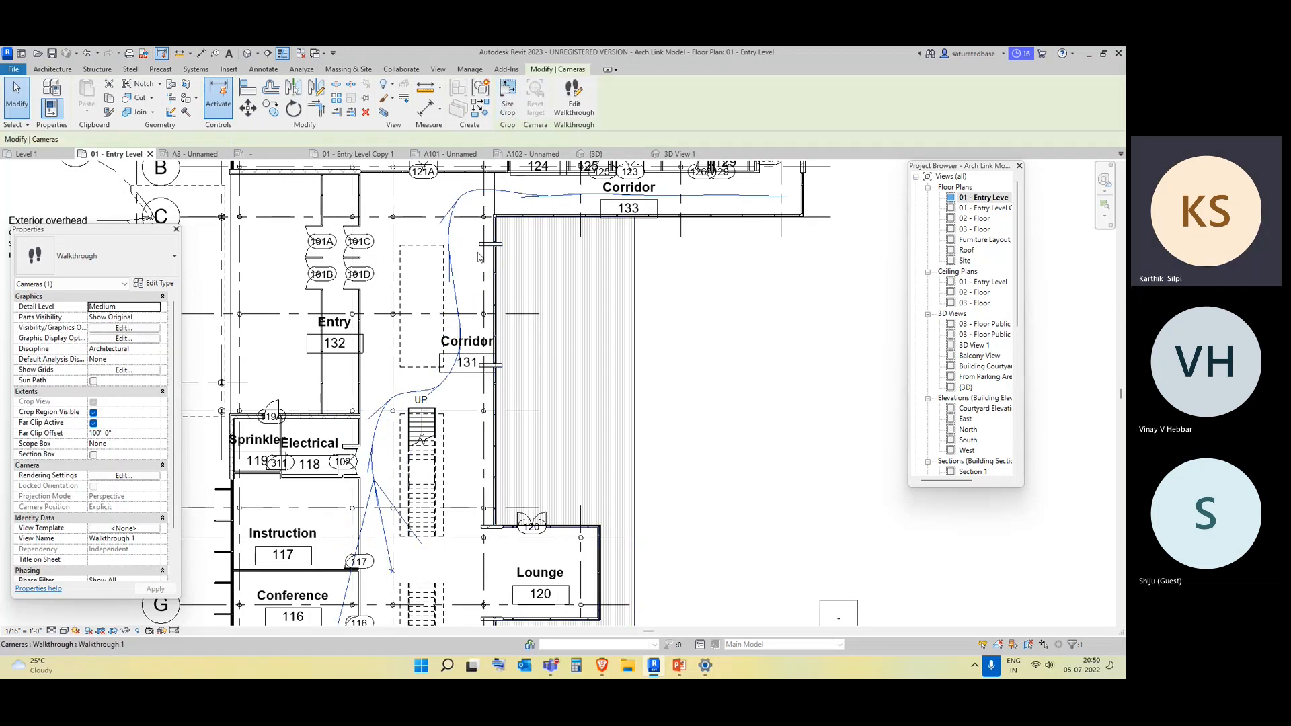
Edit the walkthrough and move its camera back through the key frames to frame 1 in Corridor 133
click(567, 105)
scroll(402, 324, down, 3)
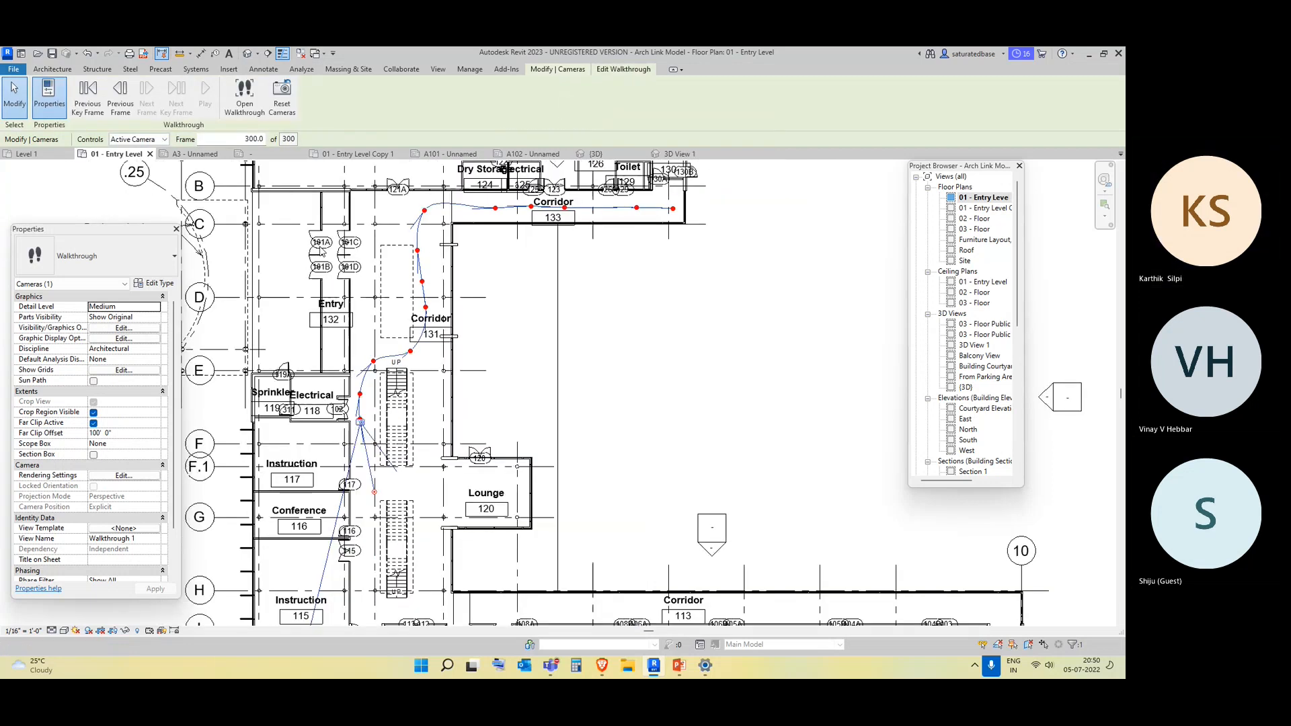
click(96, 111)
click(96, 111)
click(96, 111)
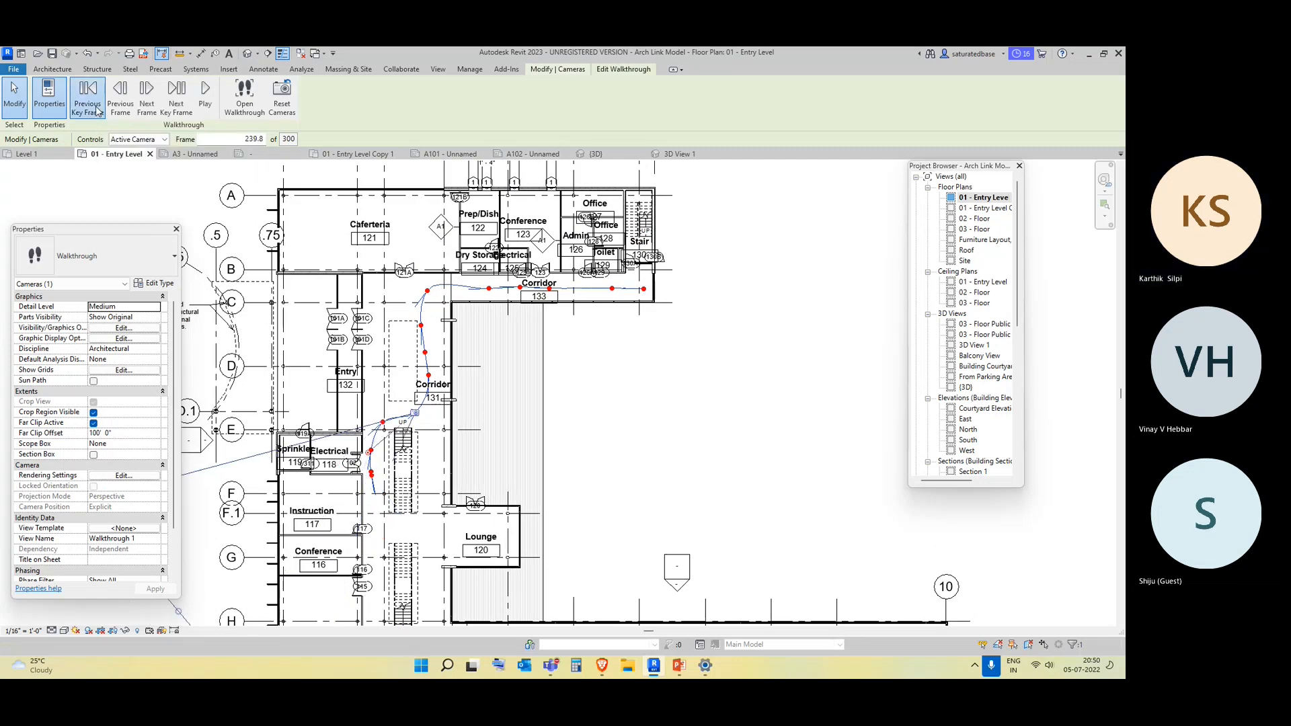
click(97, 111)
click(96, 111)
click(97, 111)
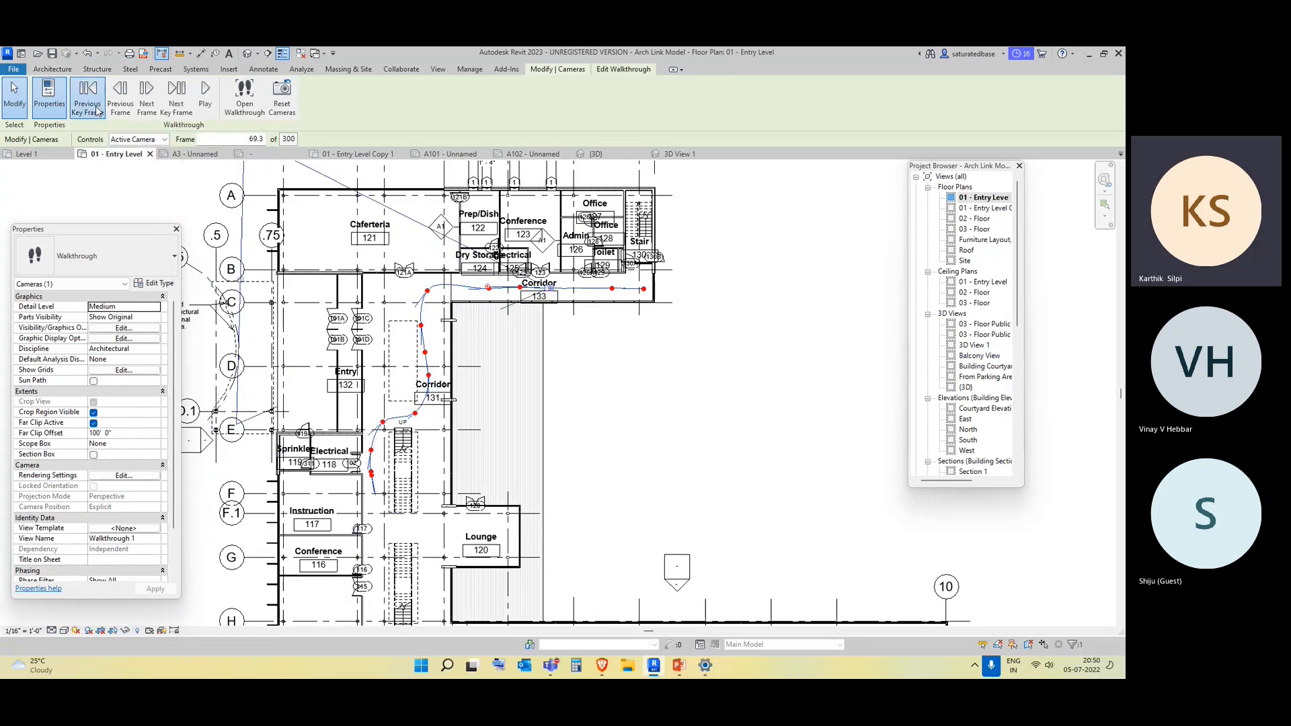
click(96, 111)
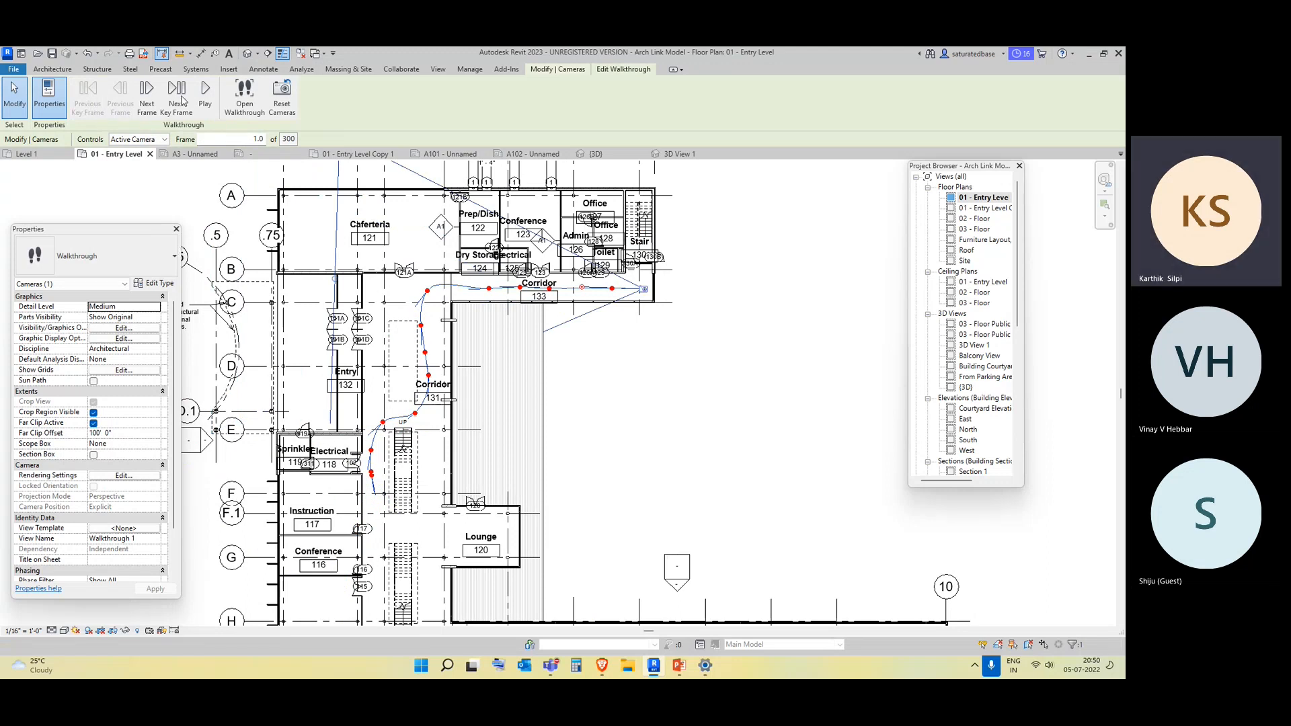
Open the walkthrough's camera view and set its visual style to Shaded
click(243, 104)
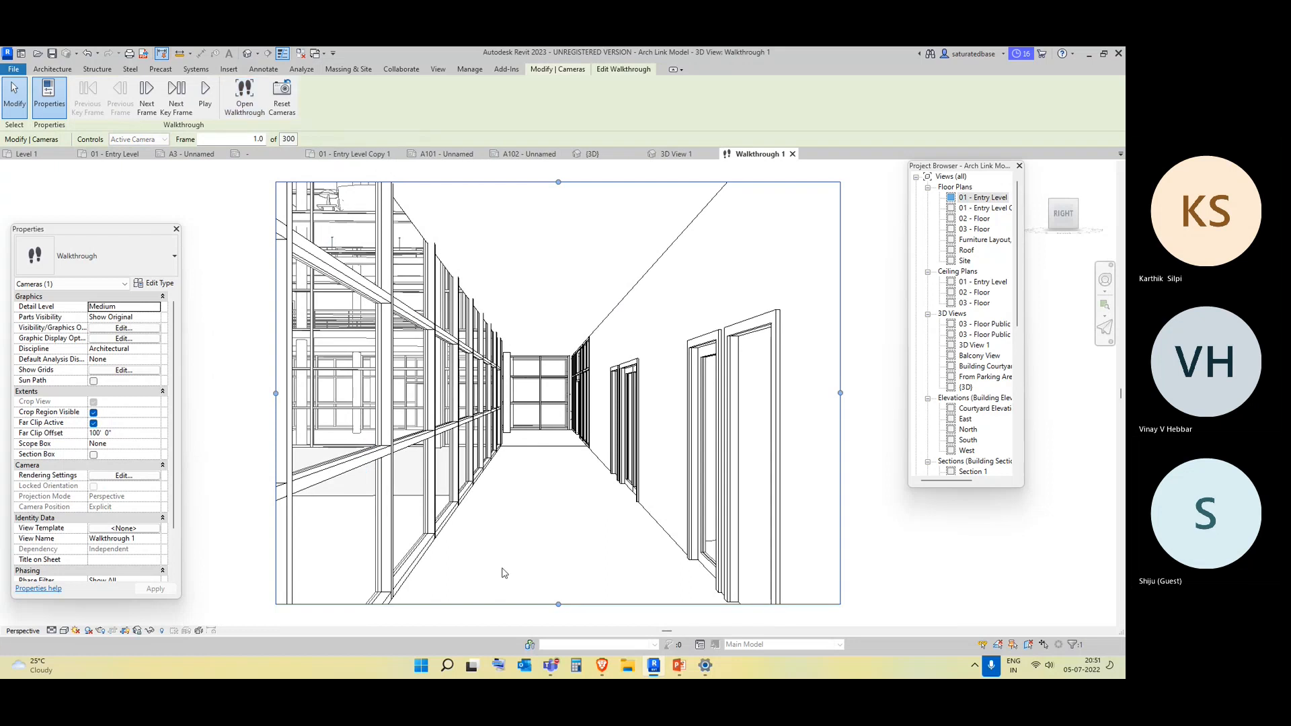
click(65, 631)
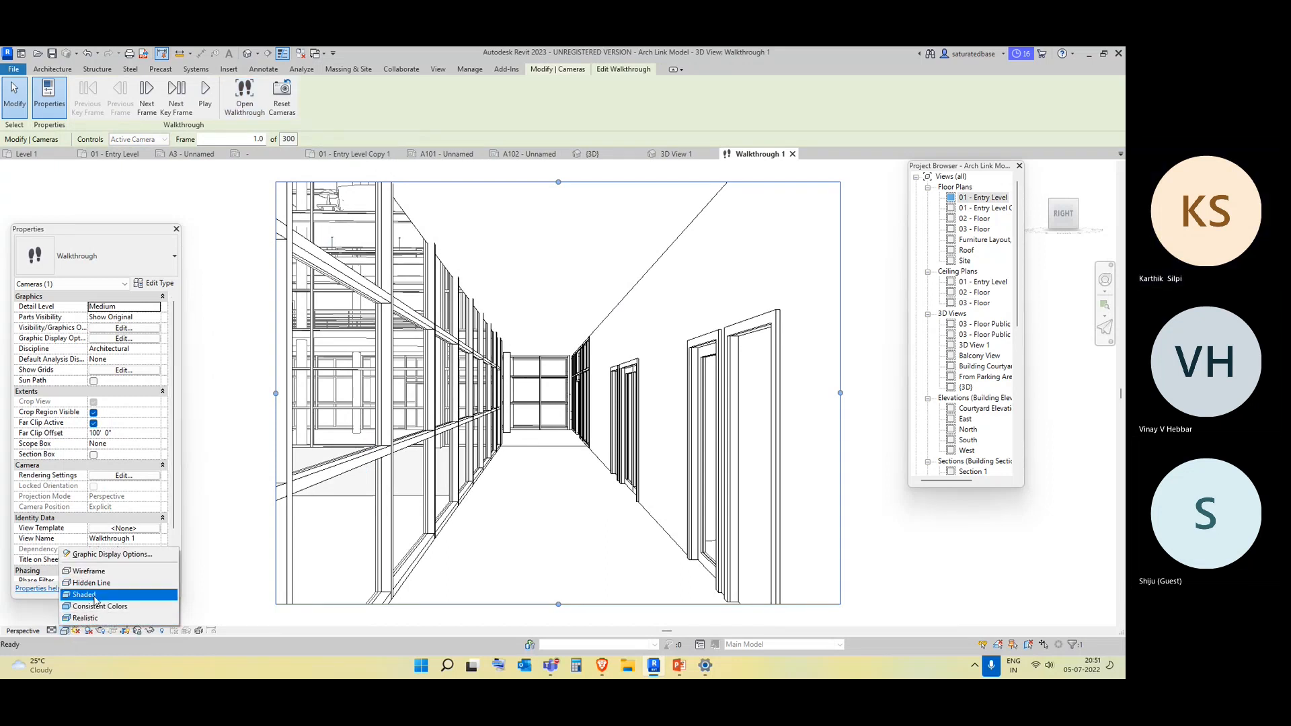
click(83, 595)
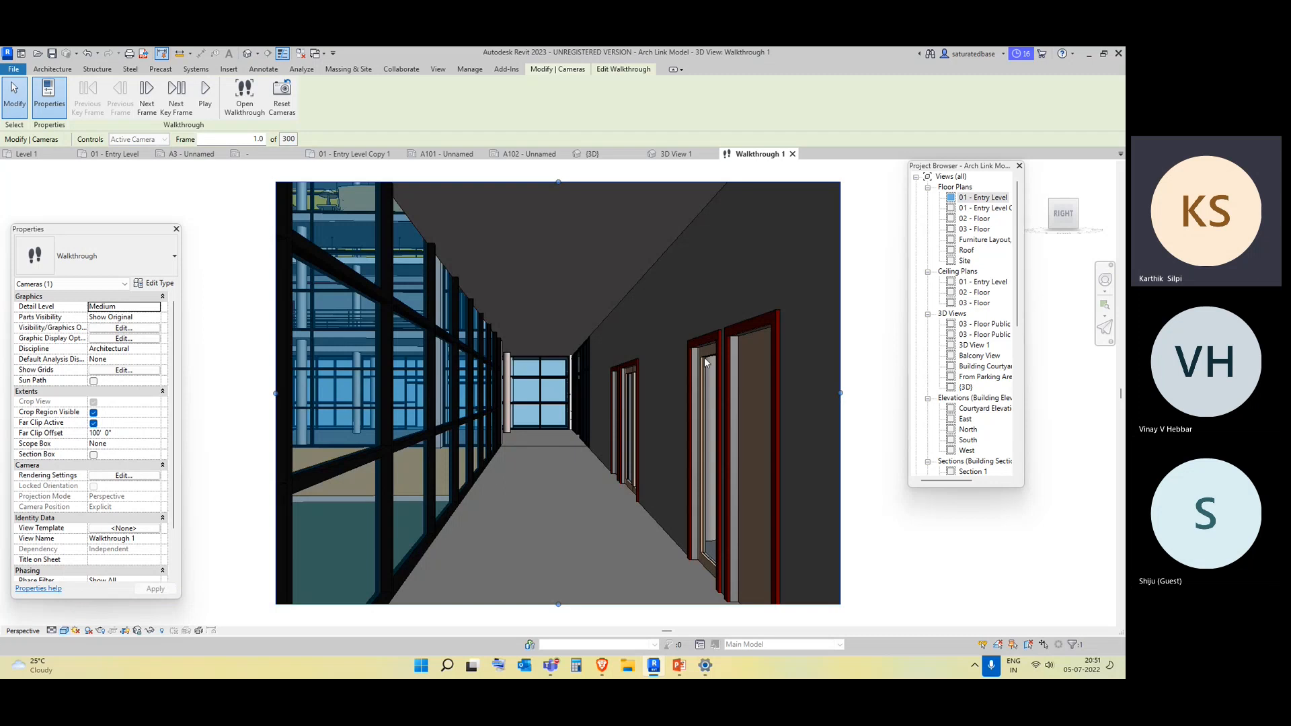
Play the shaded walkthrough from frame 1 to preview the route through the corridors
click(206, 97)
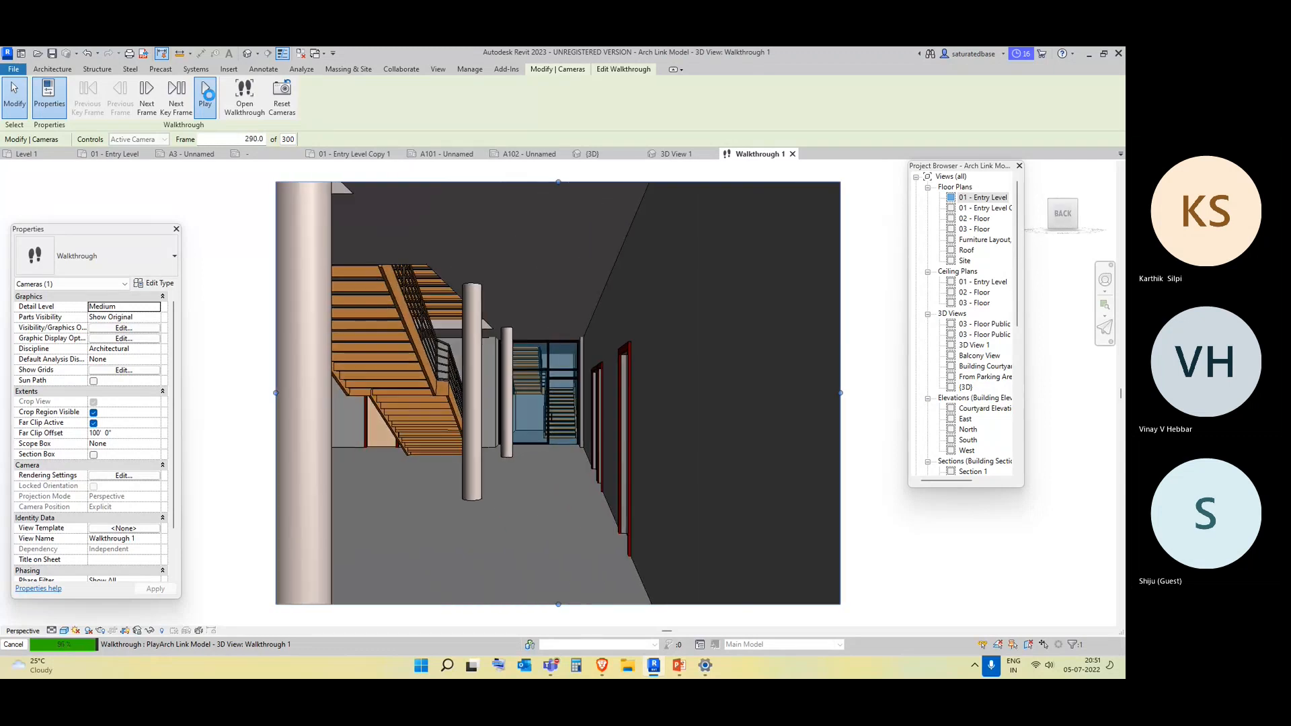
click(210, 100)
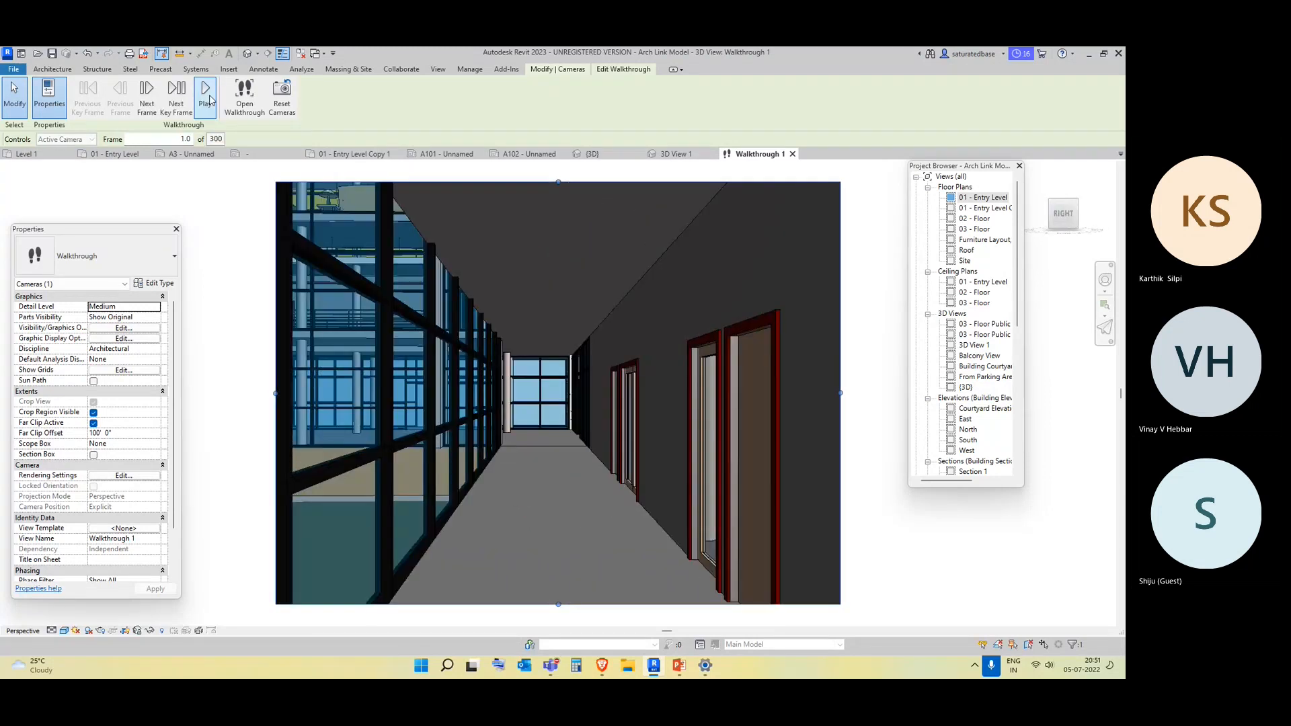
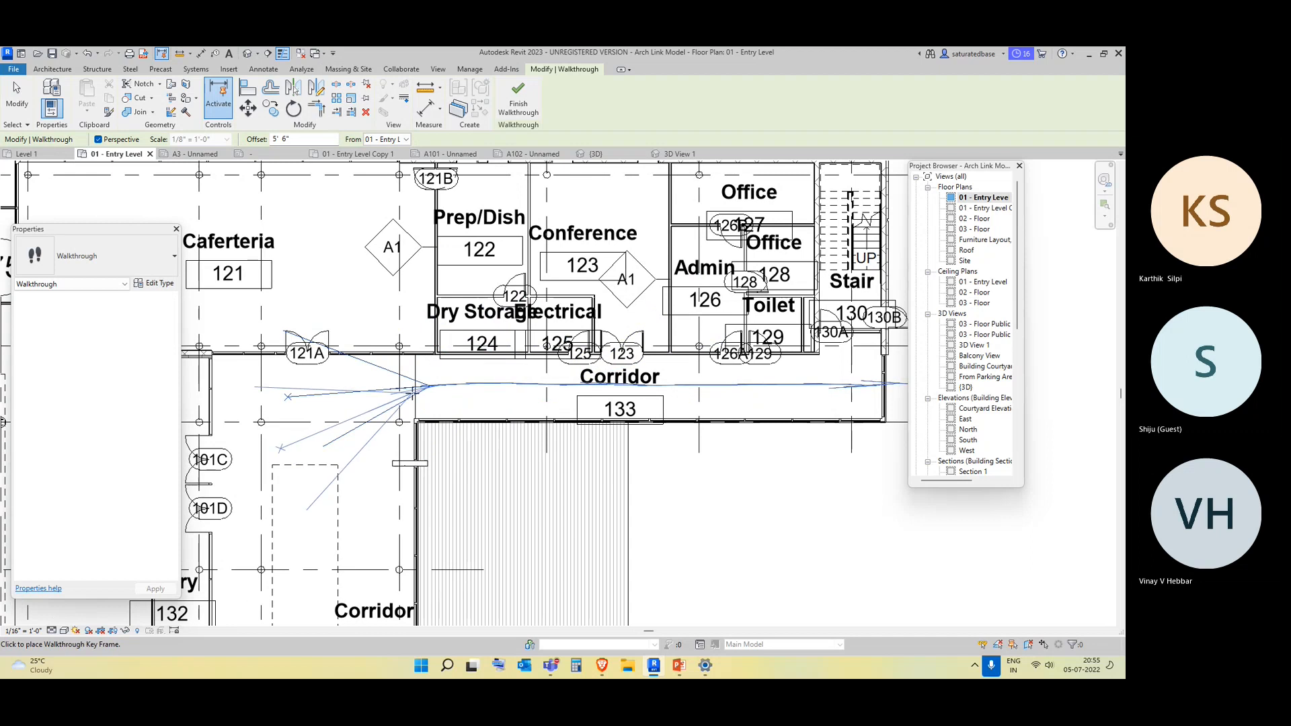
Finish the new walkthrough path from Corridor 133 into Corridor 131, and return its camera to frame 1 in edit mode
click(518, 101)
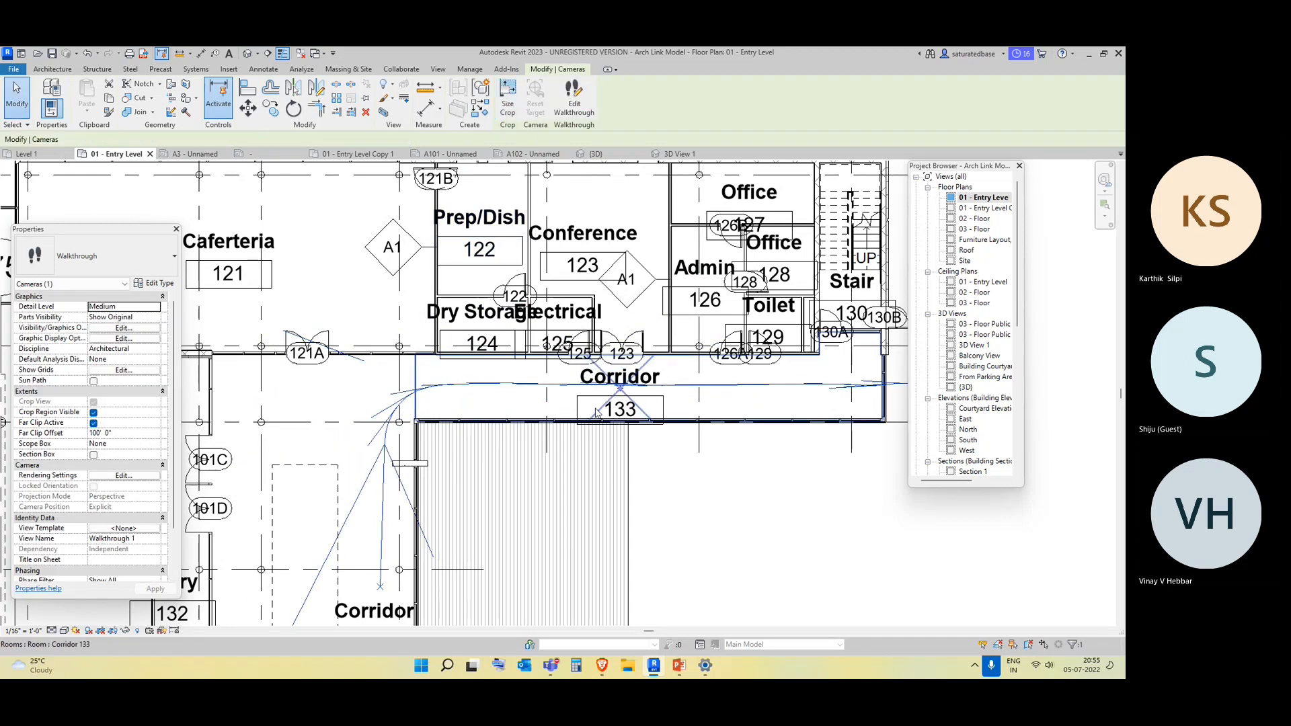
scroll(596, 413, down, 2)
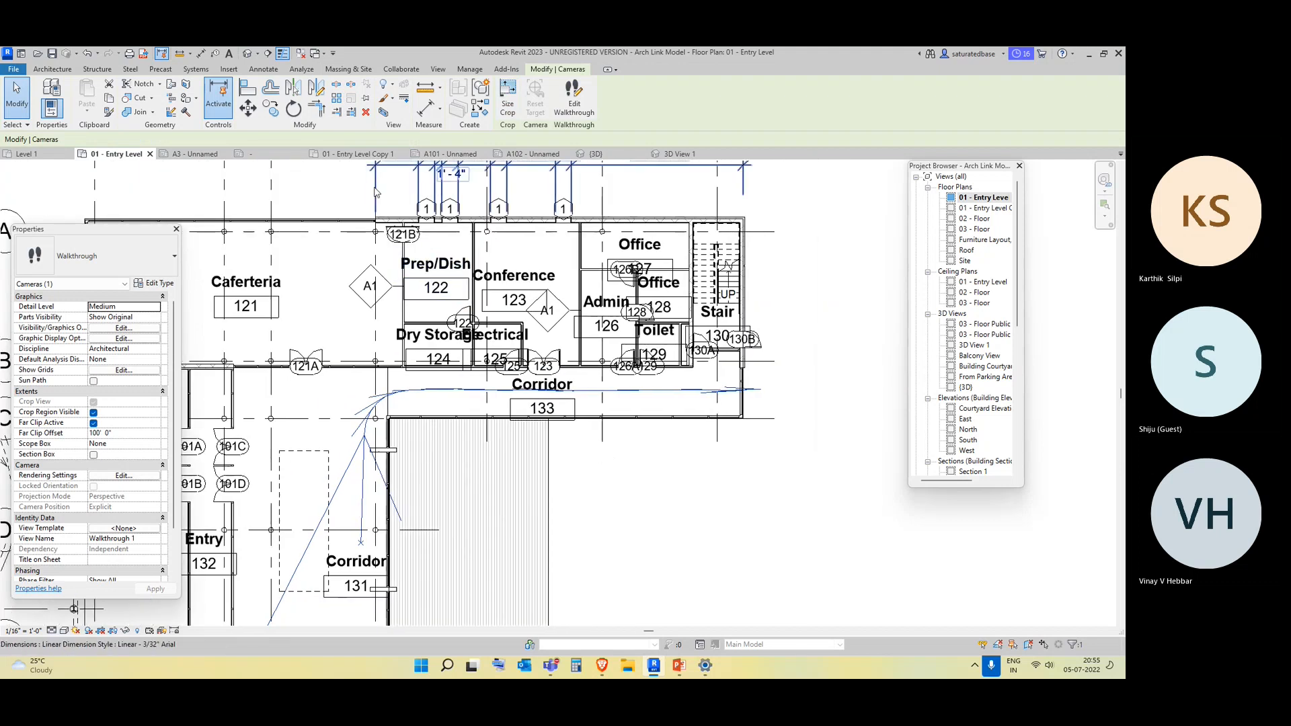
click(575, 101)
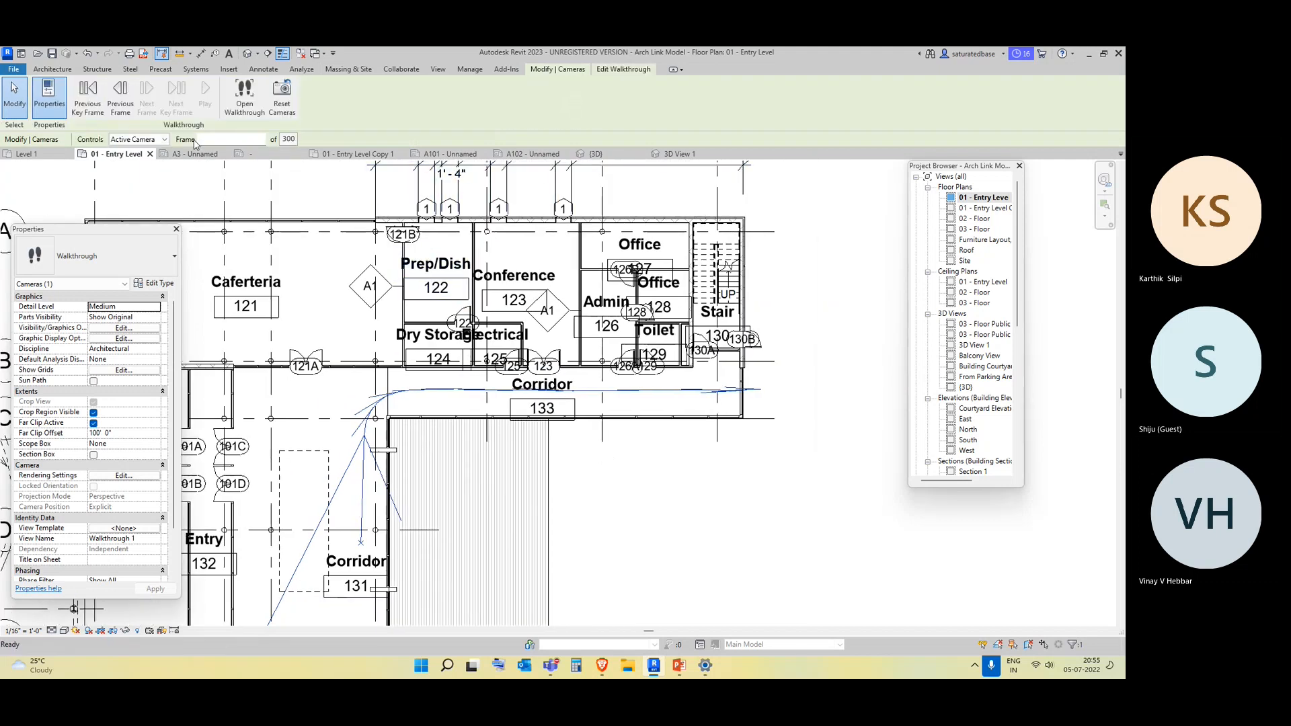
click(85, 101)
click(85, 101)
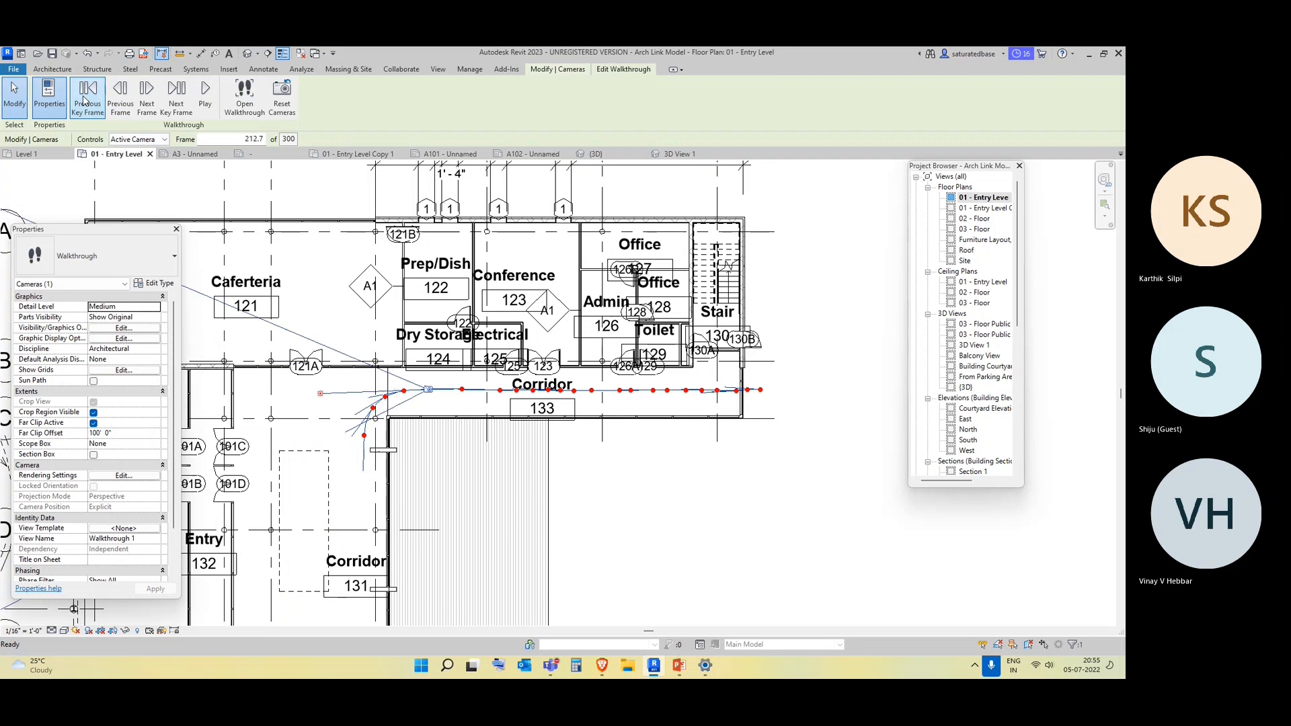
click(84, 101)
click(84, 101)
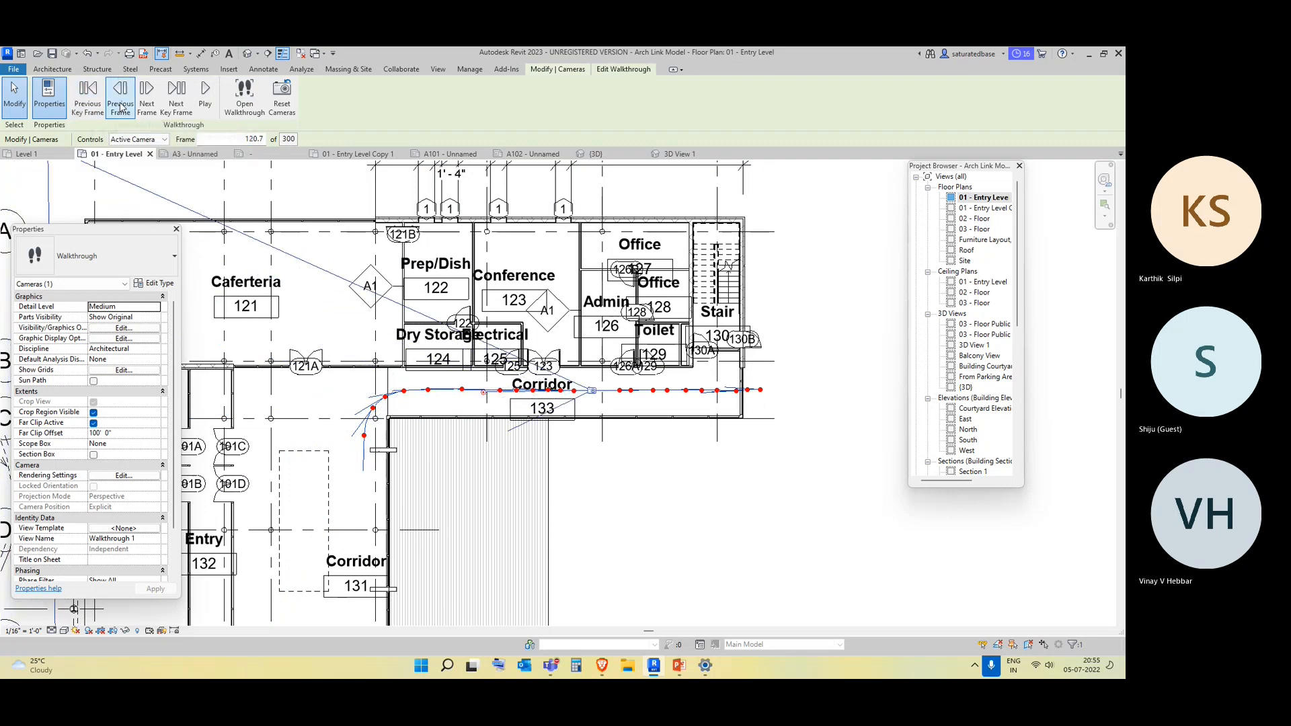
click(89, 107)
click(88, 108)
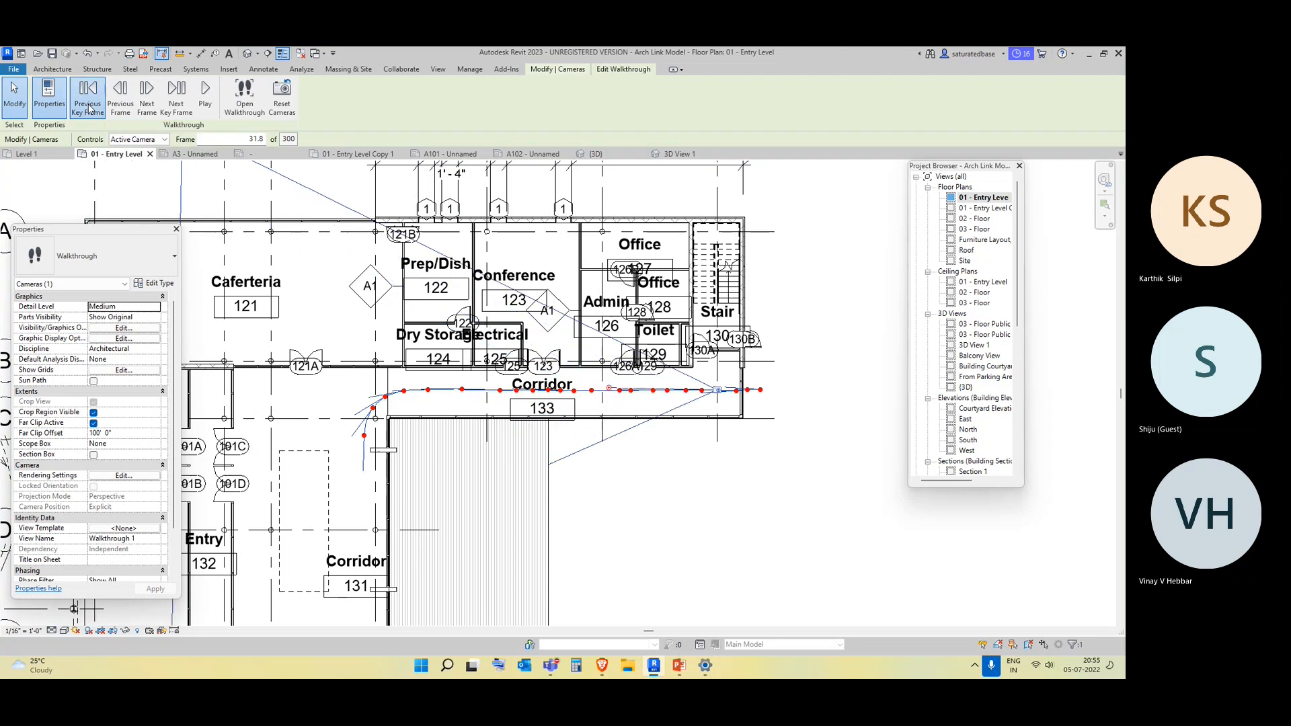
click(88, 107)
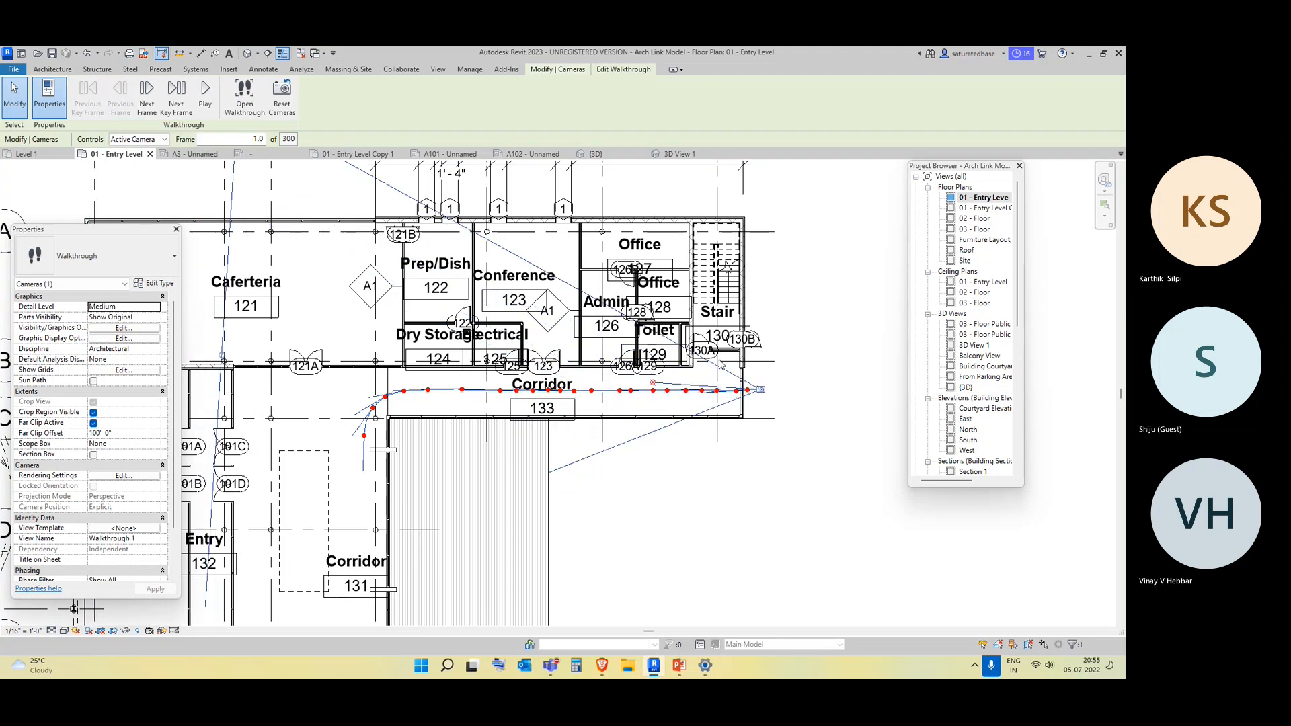
Open the new walkthrough's camera view at frame 1 and display it in the Shaded visual style
click(246, 101)
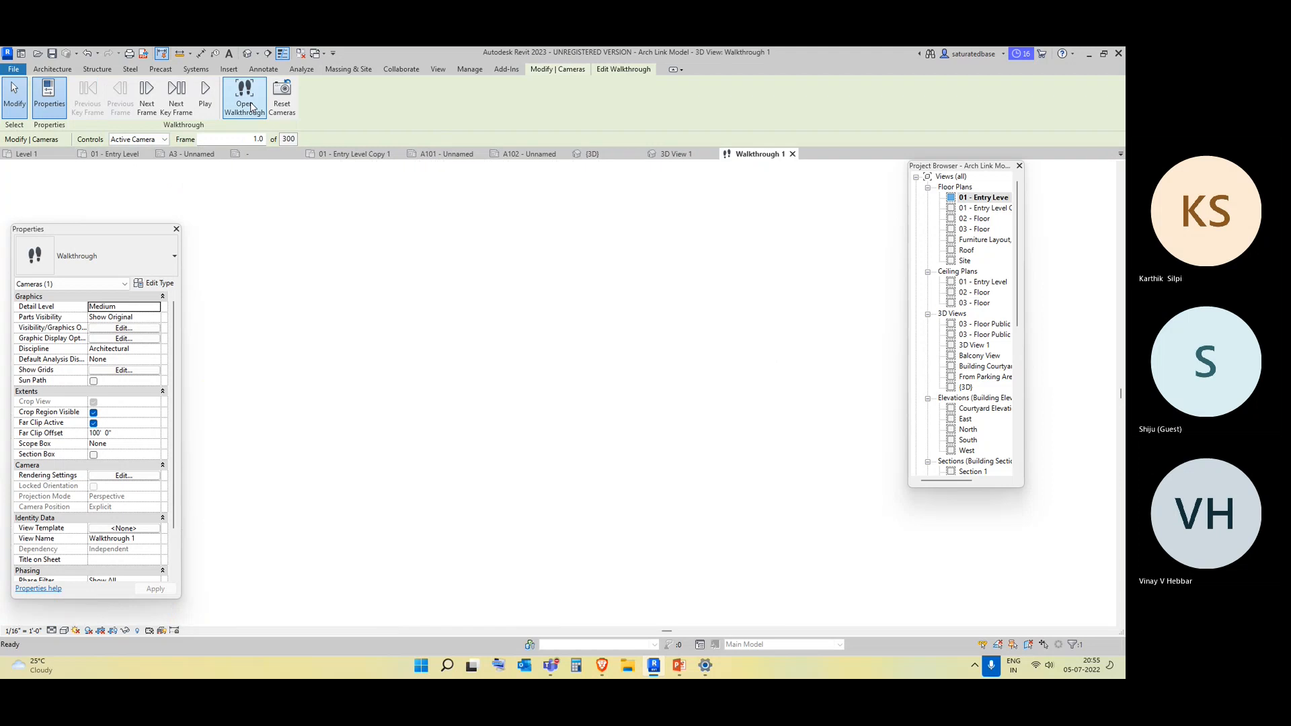
click(64, 631)
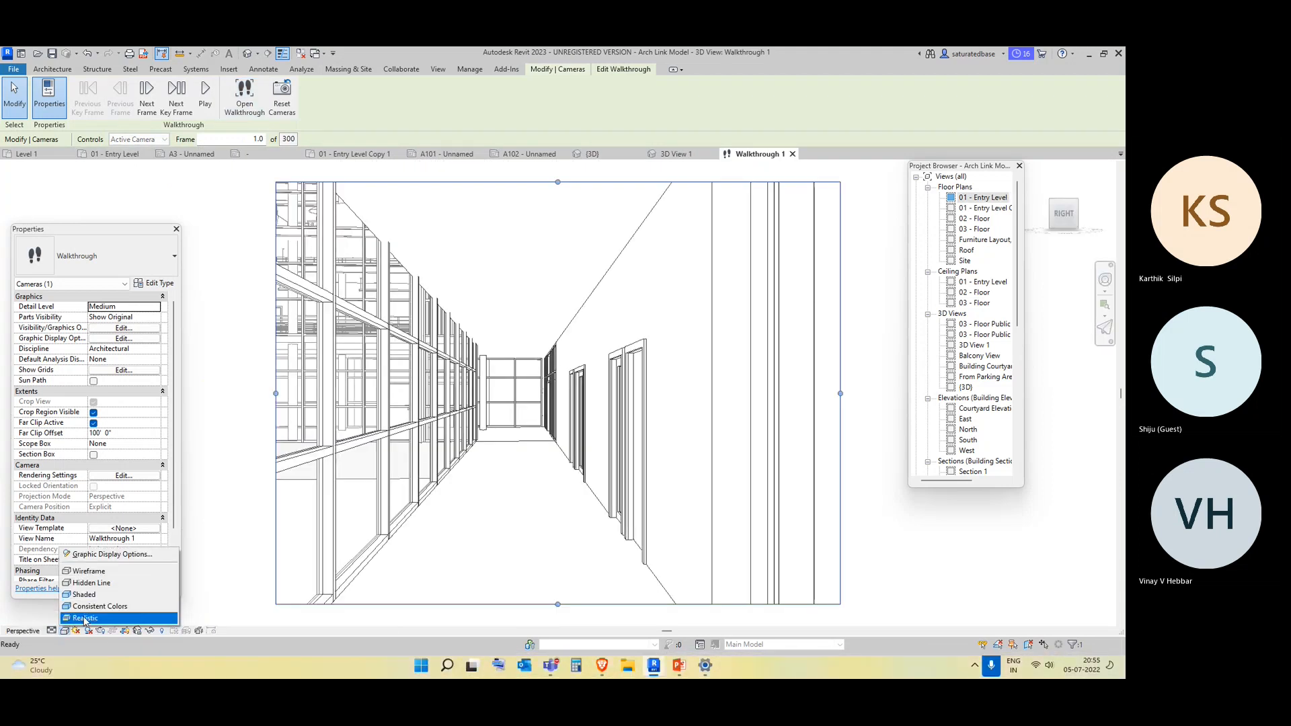
click(113, 595)
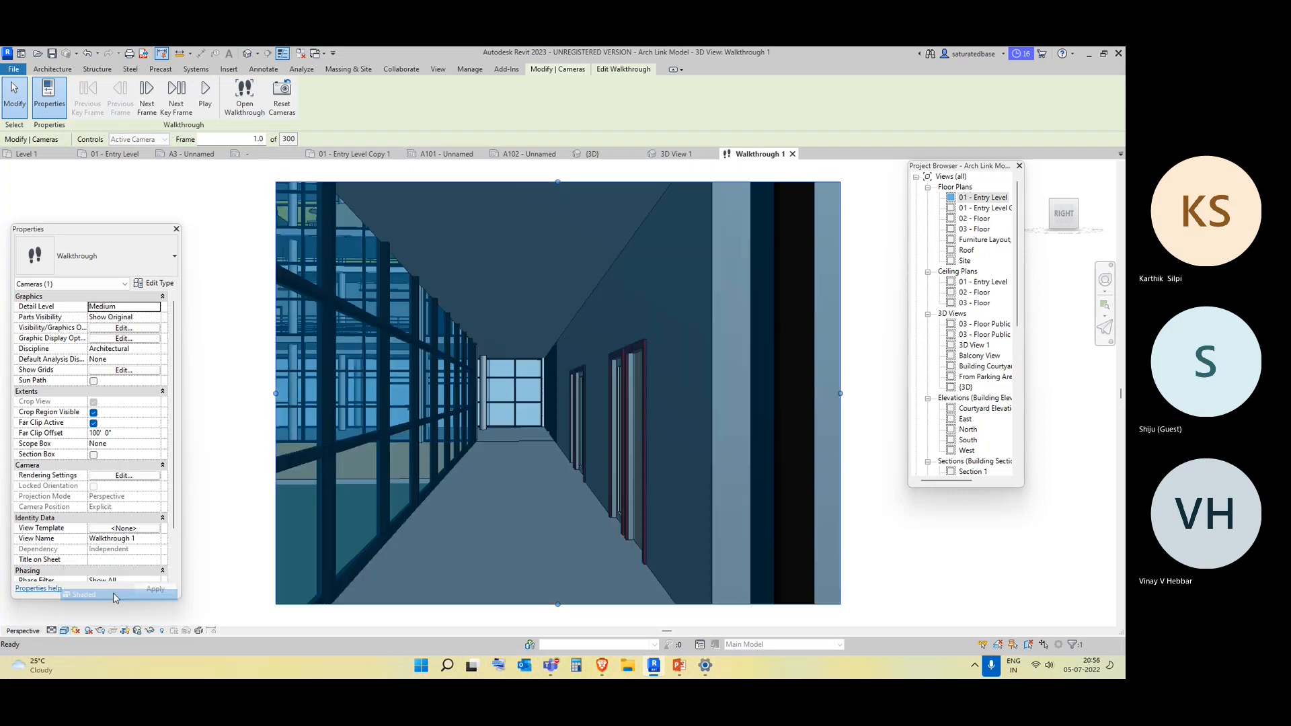
Play the shaded walkthrough from frame 1 and quit editing it
click(209, 100)
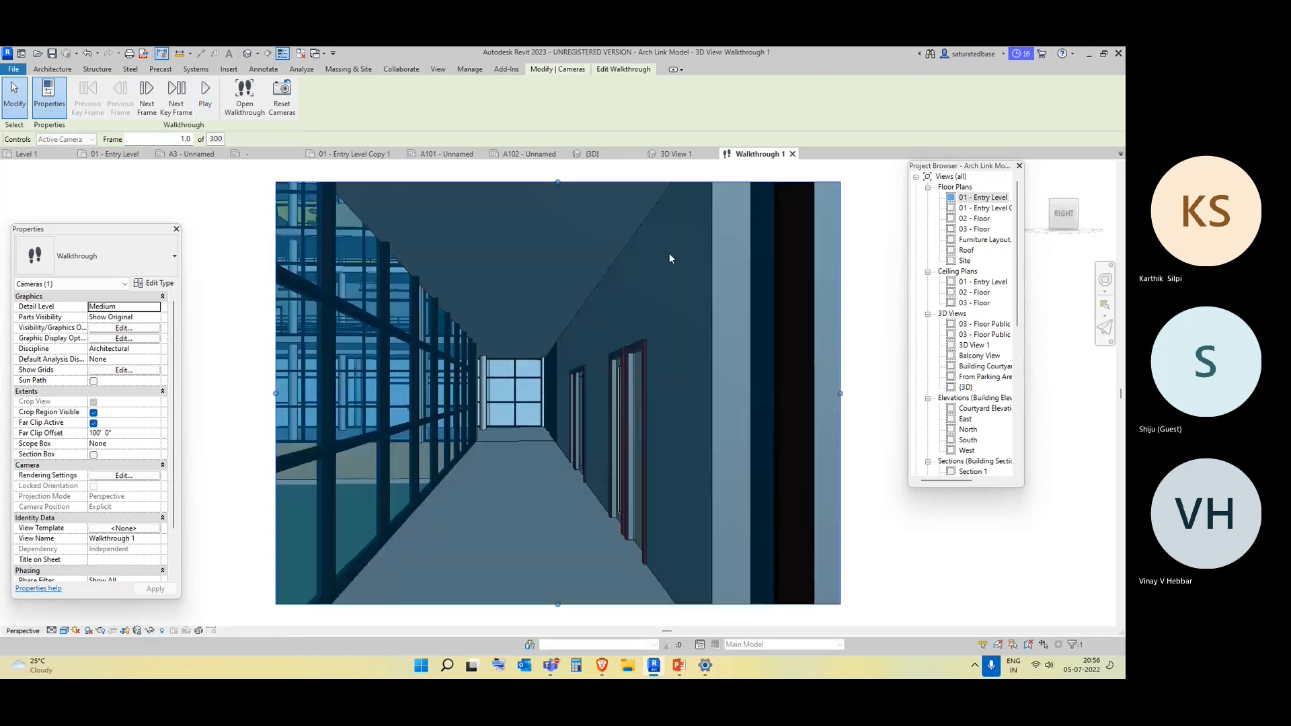
click(901, 446)
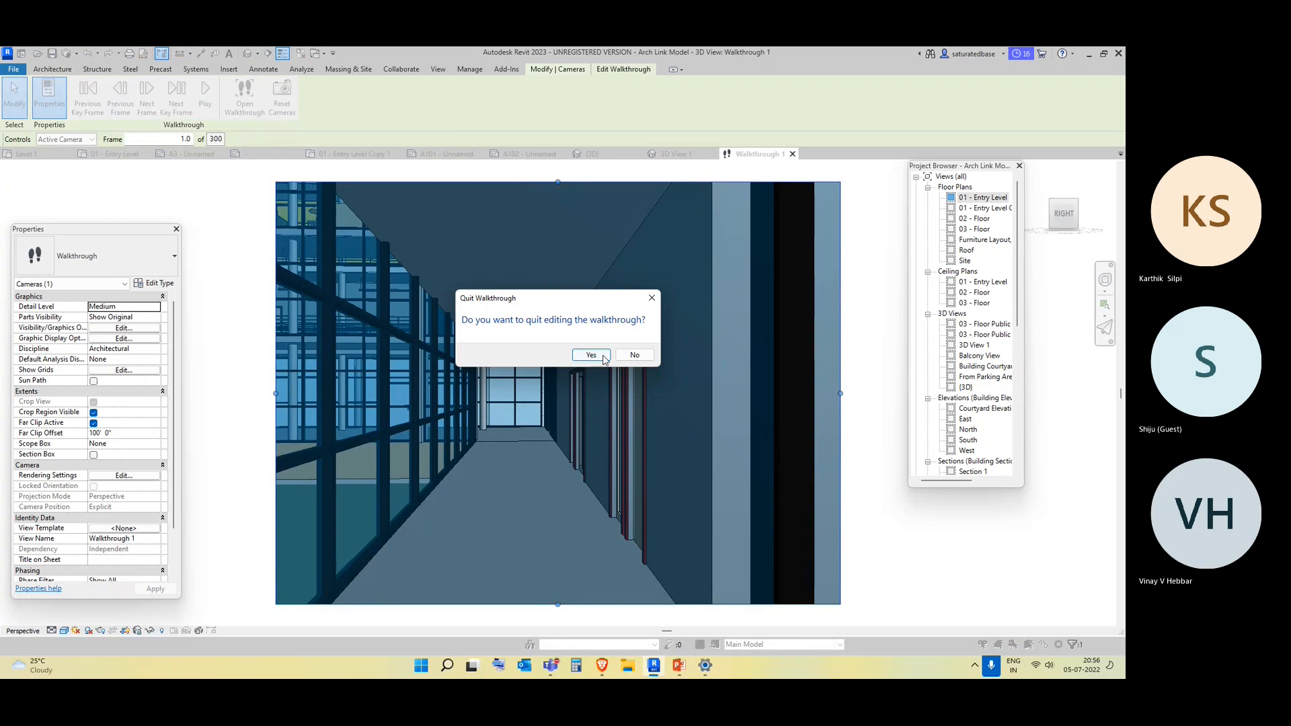
click(591, 355)
Delete the corridor walkthrough and its camera view from the 01 - Entry Level plan
double_click(983, 197)
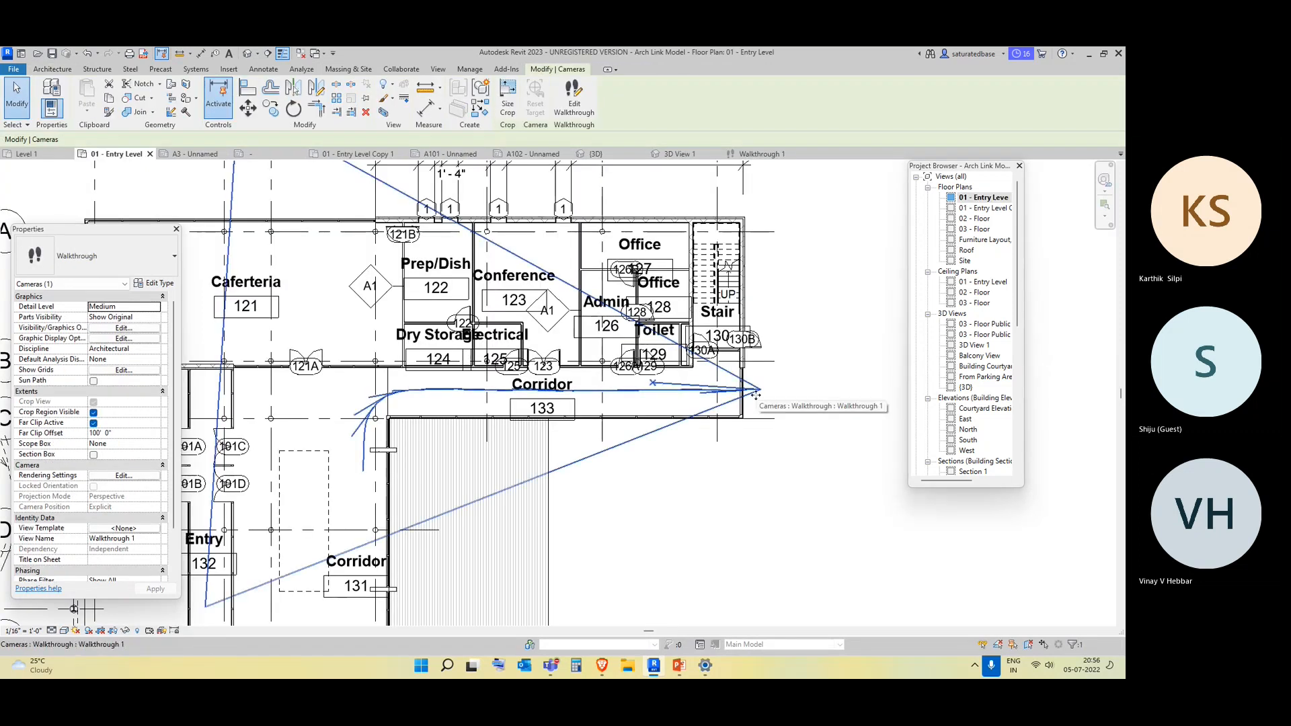
key(Delete)
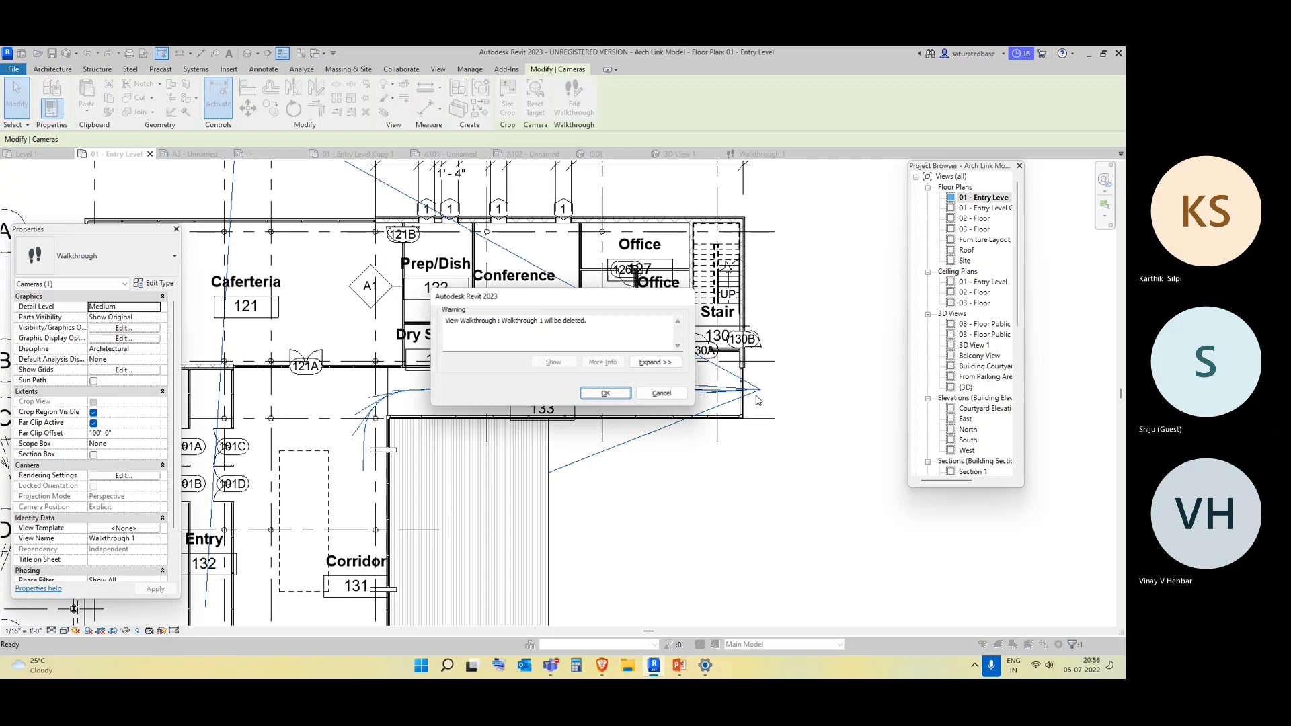
click(626, 393)
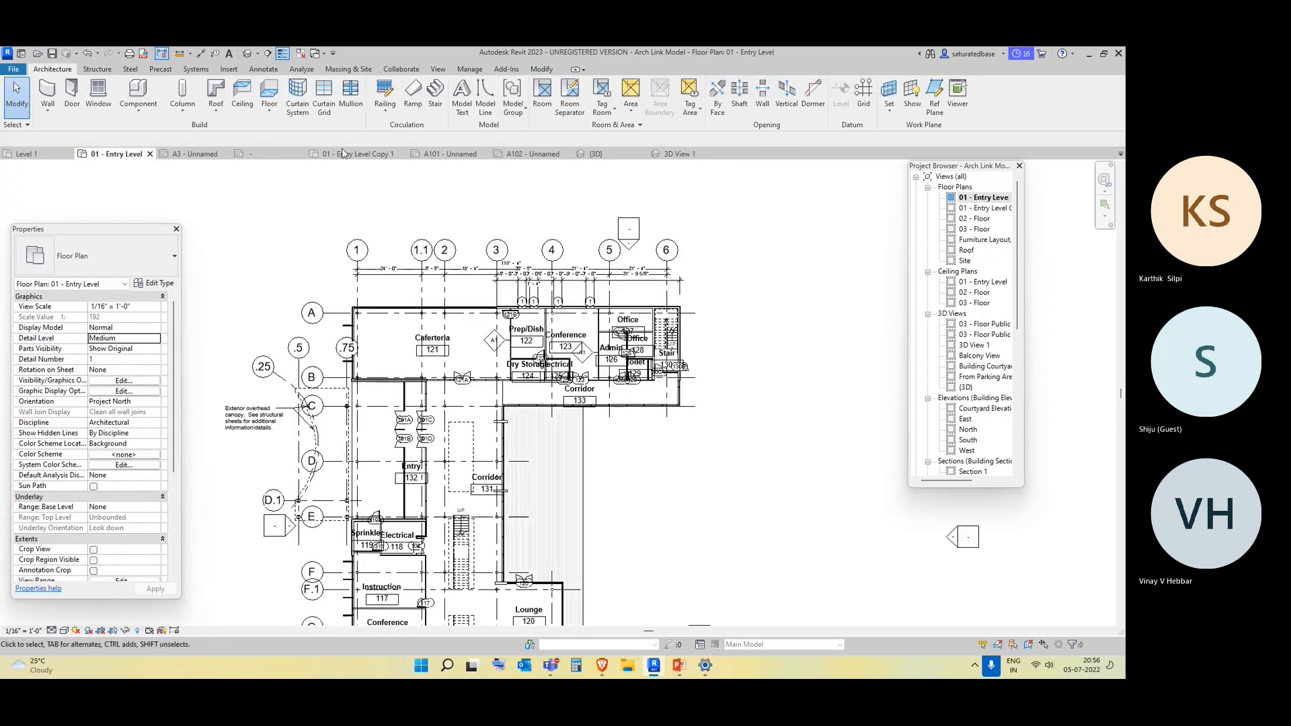
click(257, 53)
click(263, 99)
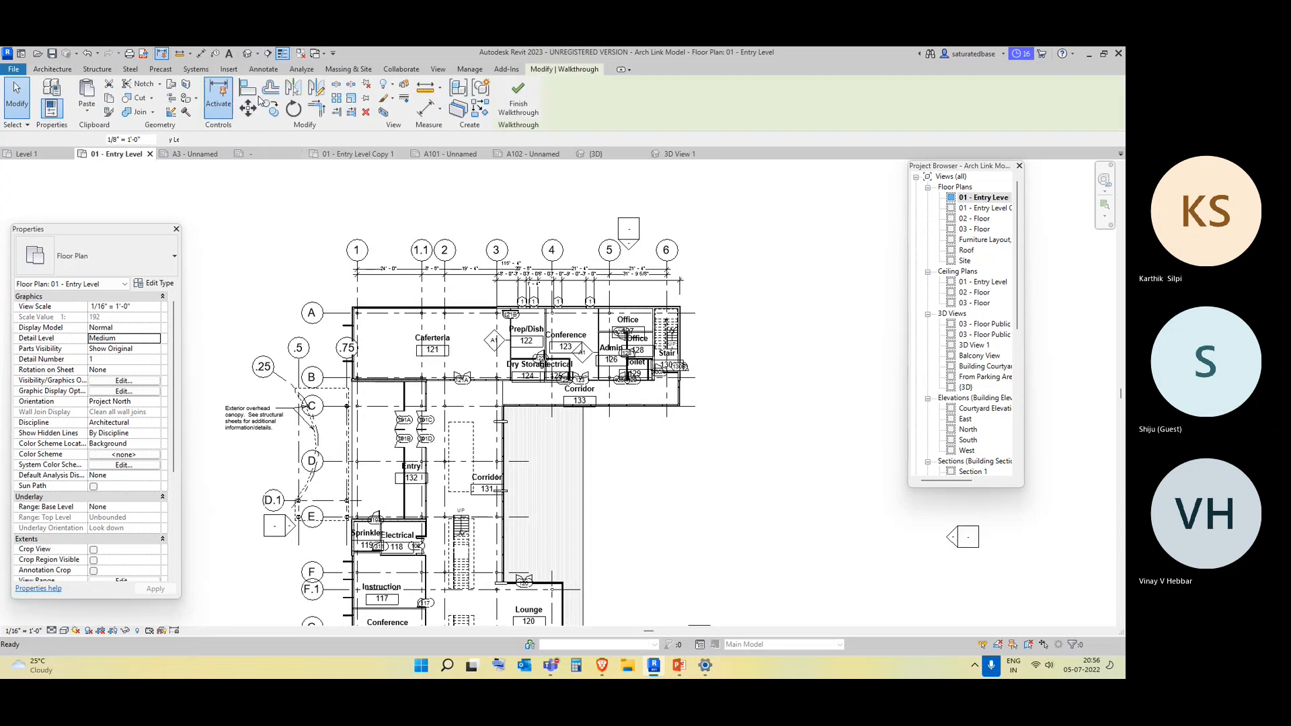
click(95, 259)
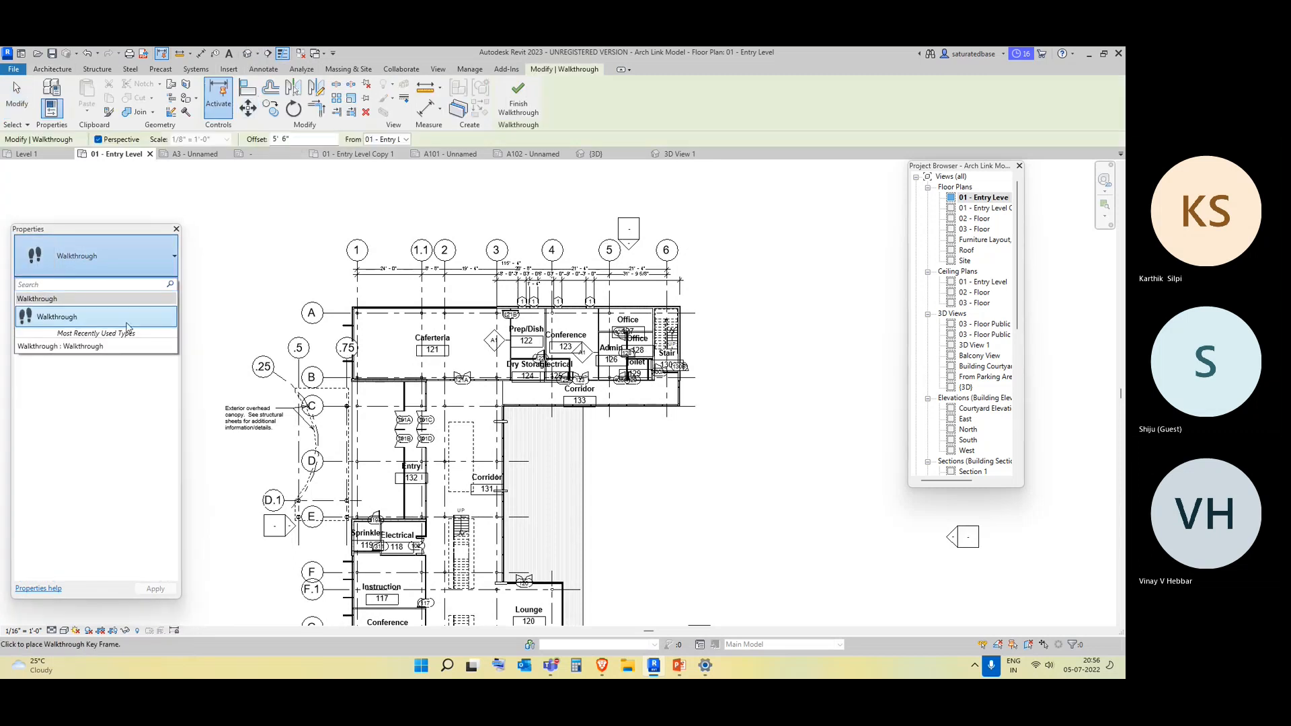
click(128, 328)
scroll(369, 343, down, 3)
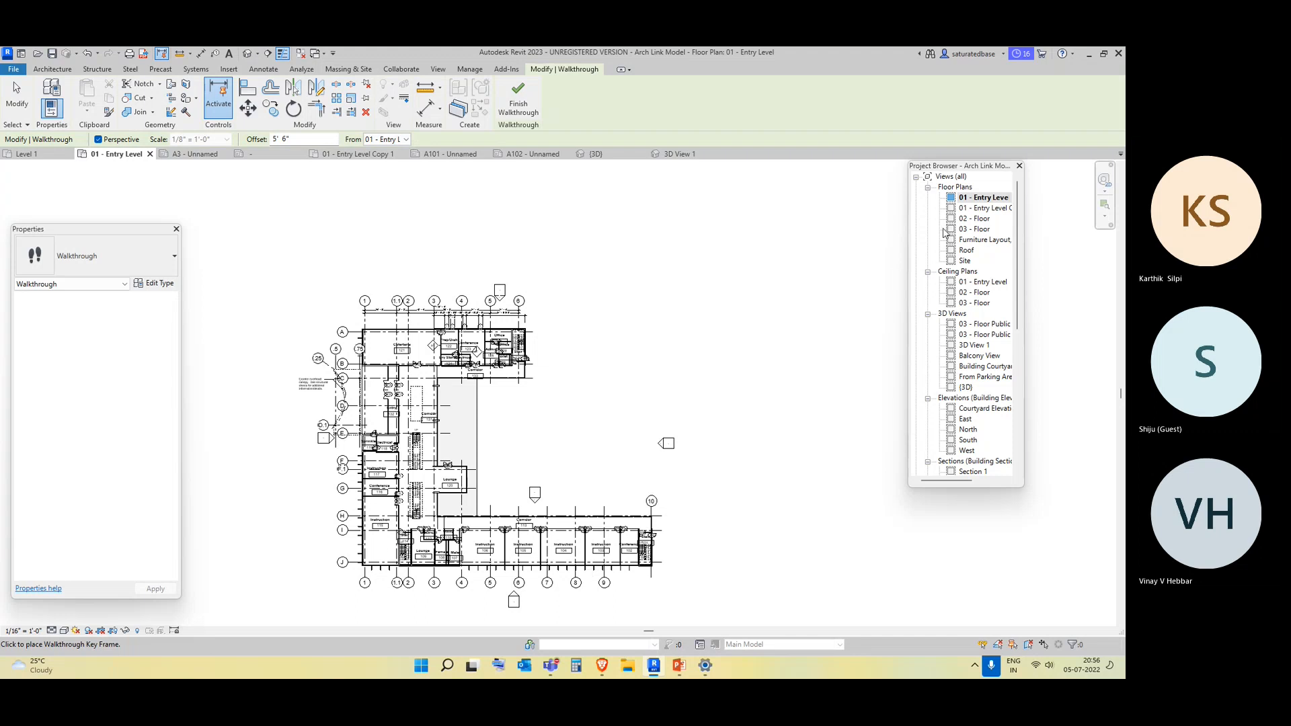
On the 02 - Floor plan, create a walkthrough path from outside the building, through the open courtyard, to just above the curved projection
double_click(977, 219)
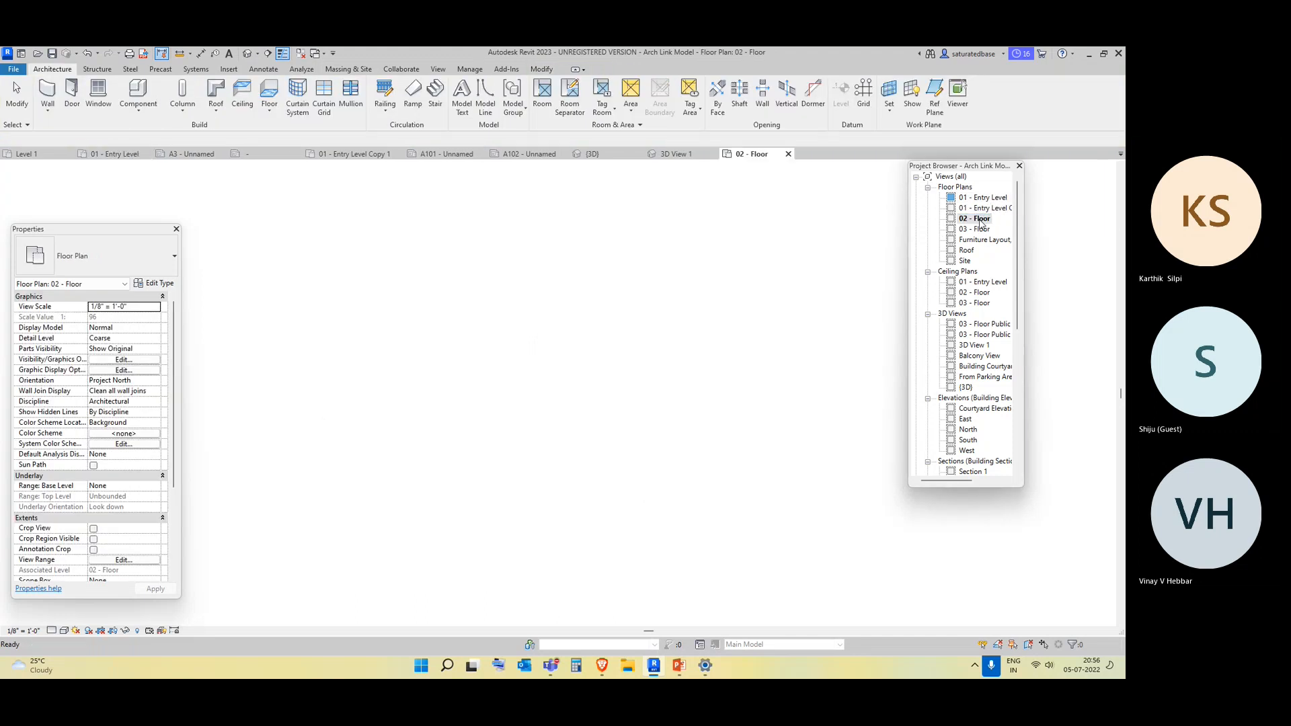
click(258, 54)
click(275, 99)
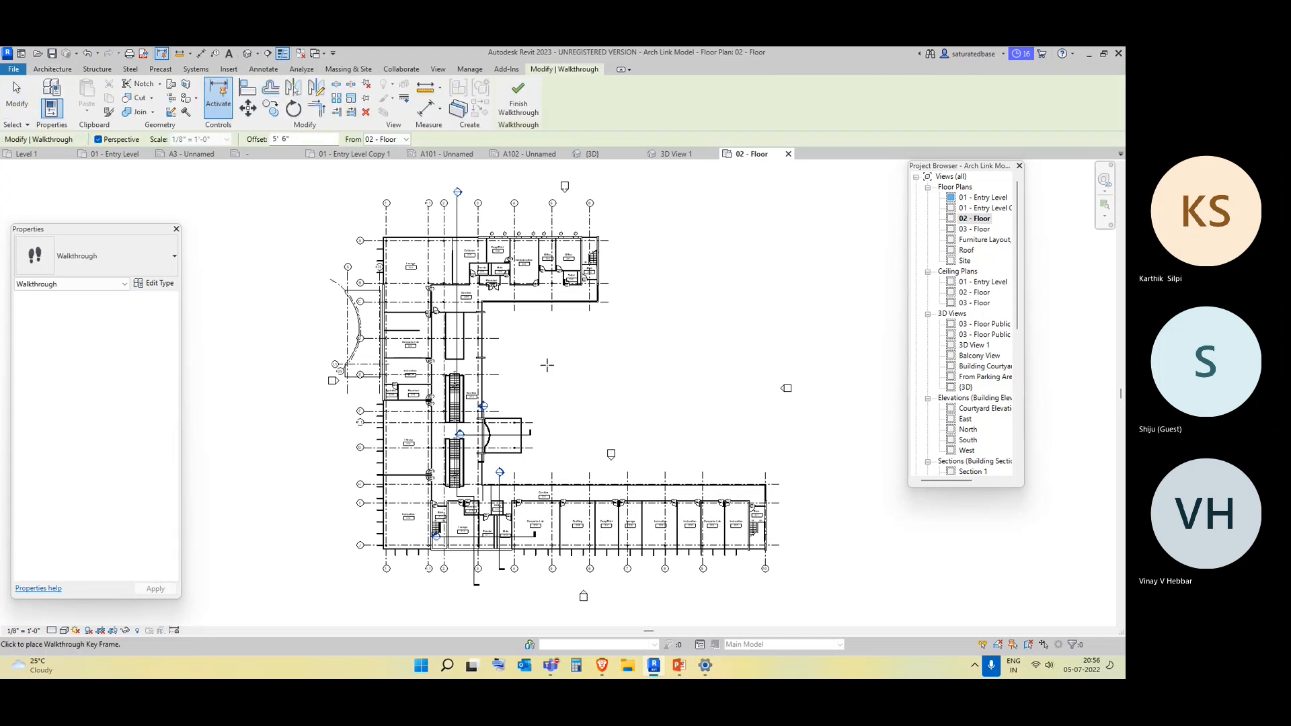
click(715, 289)
click(645, 306)
click(623, 312)
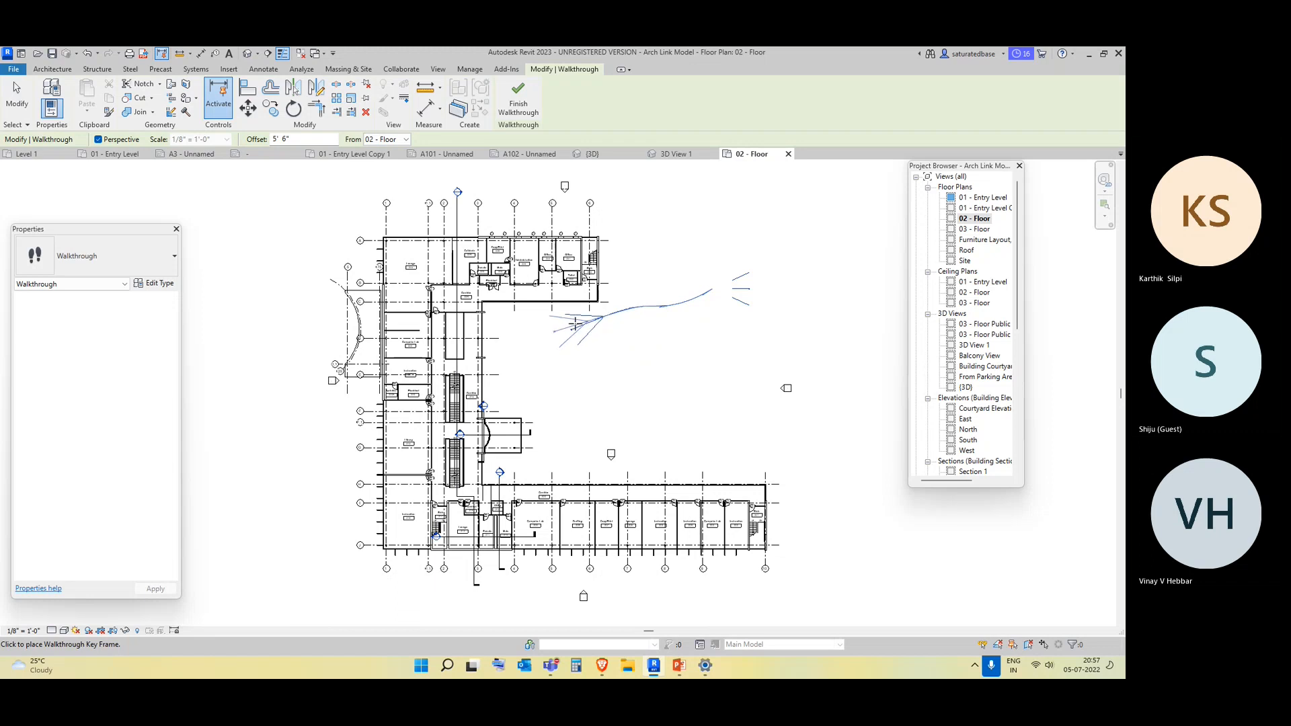
click(533, 330)
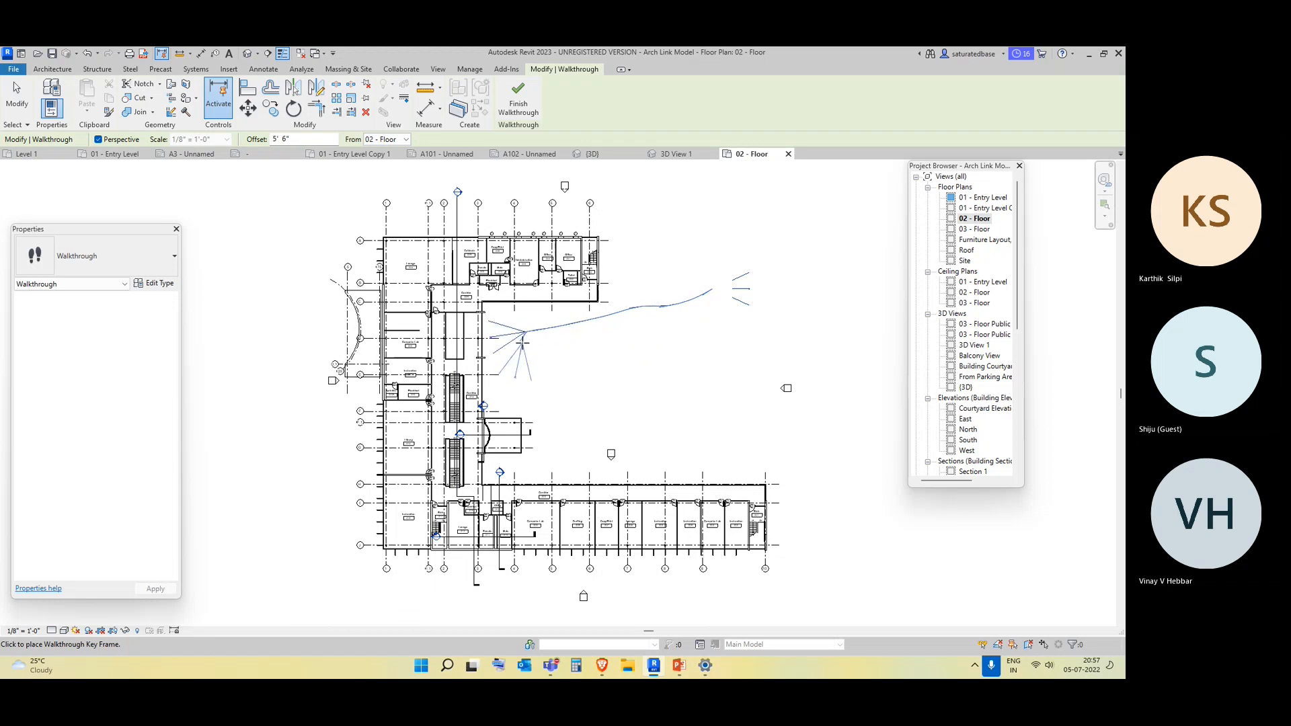
click(519, 347)
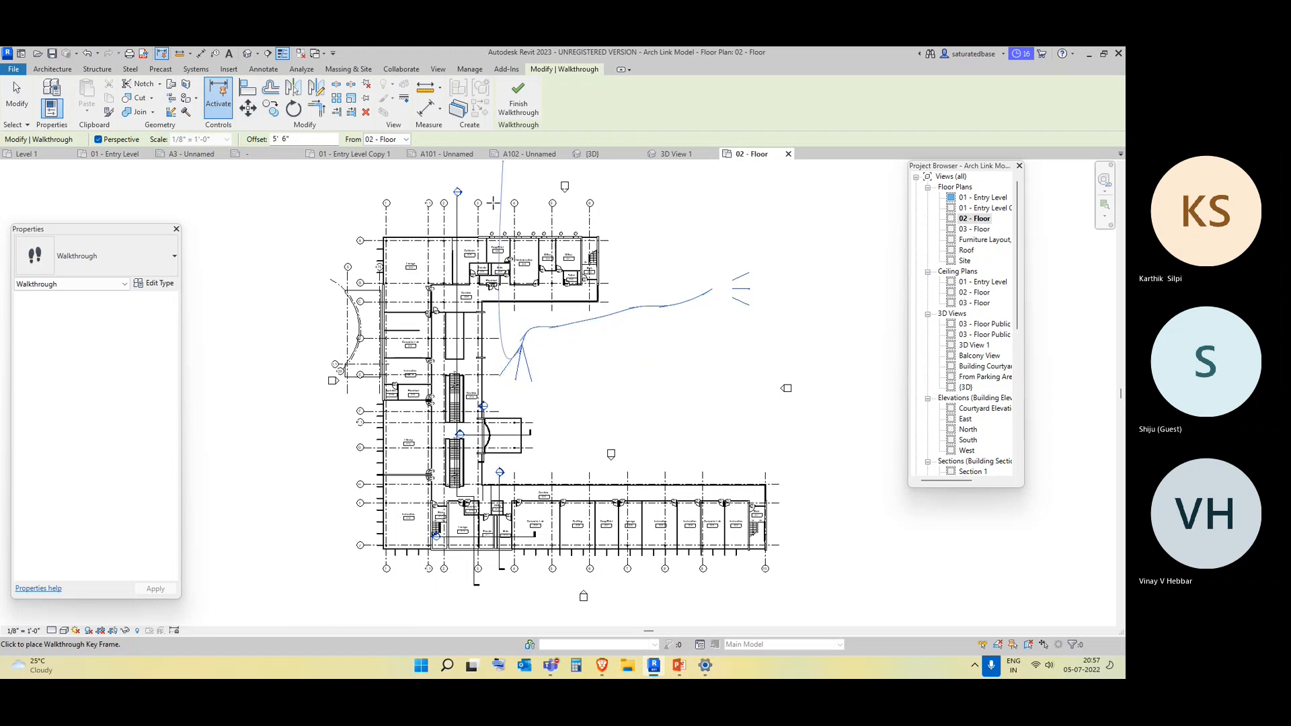
click(502, 394)
click(518, 107)
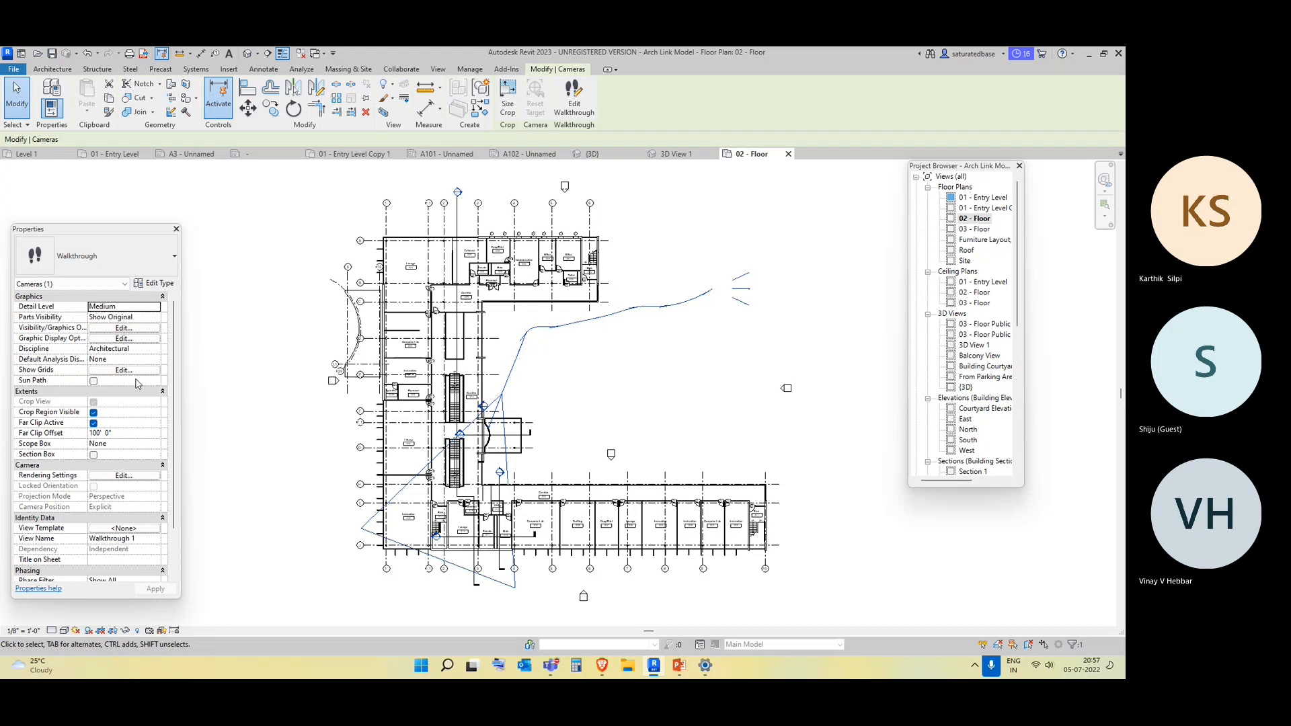
Examine the Detail Level and Parts Visibility options of the new walkthrough camera
click(154, 311)
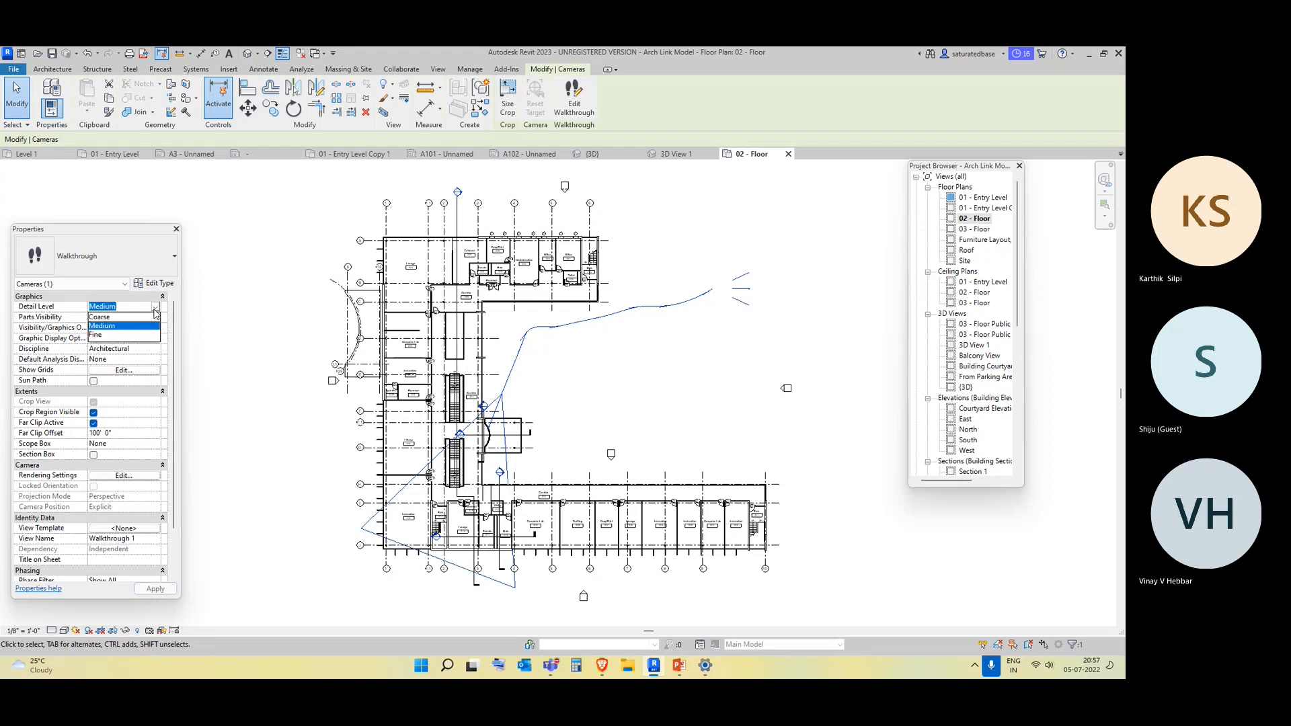
click(155, 312)
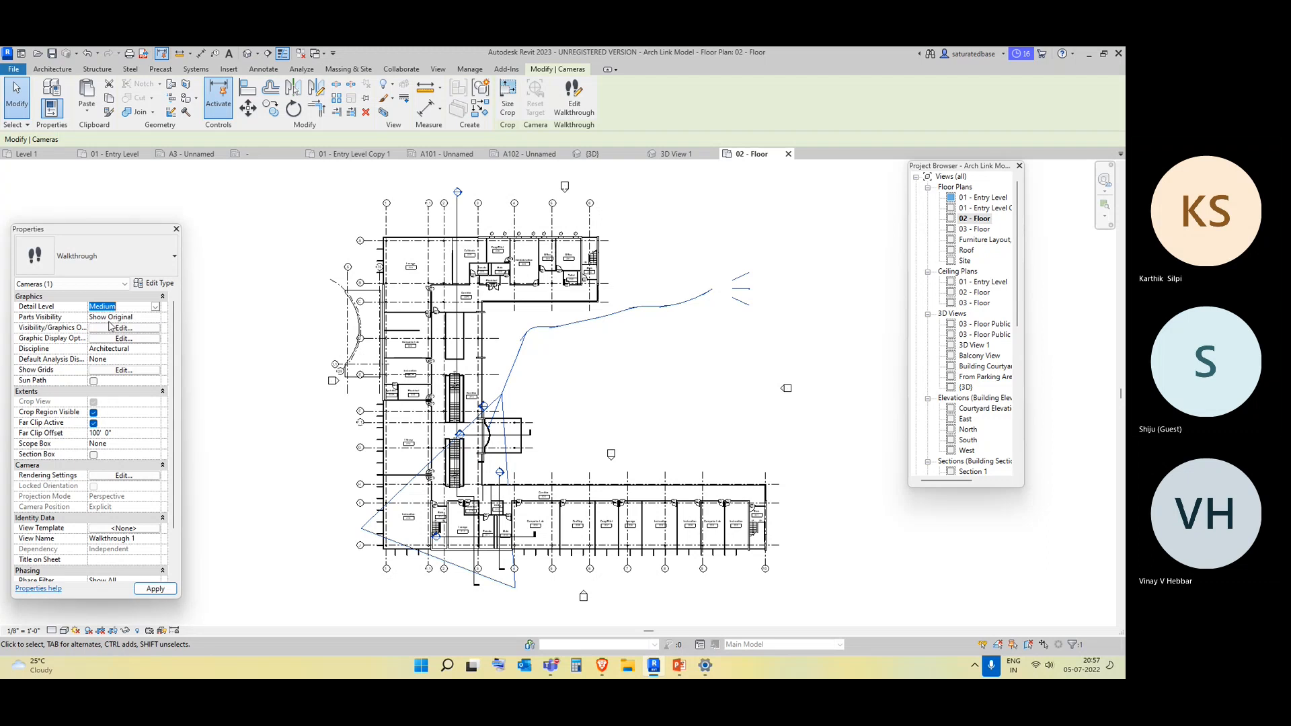
click(155, 318)
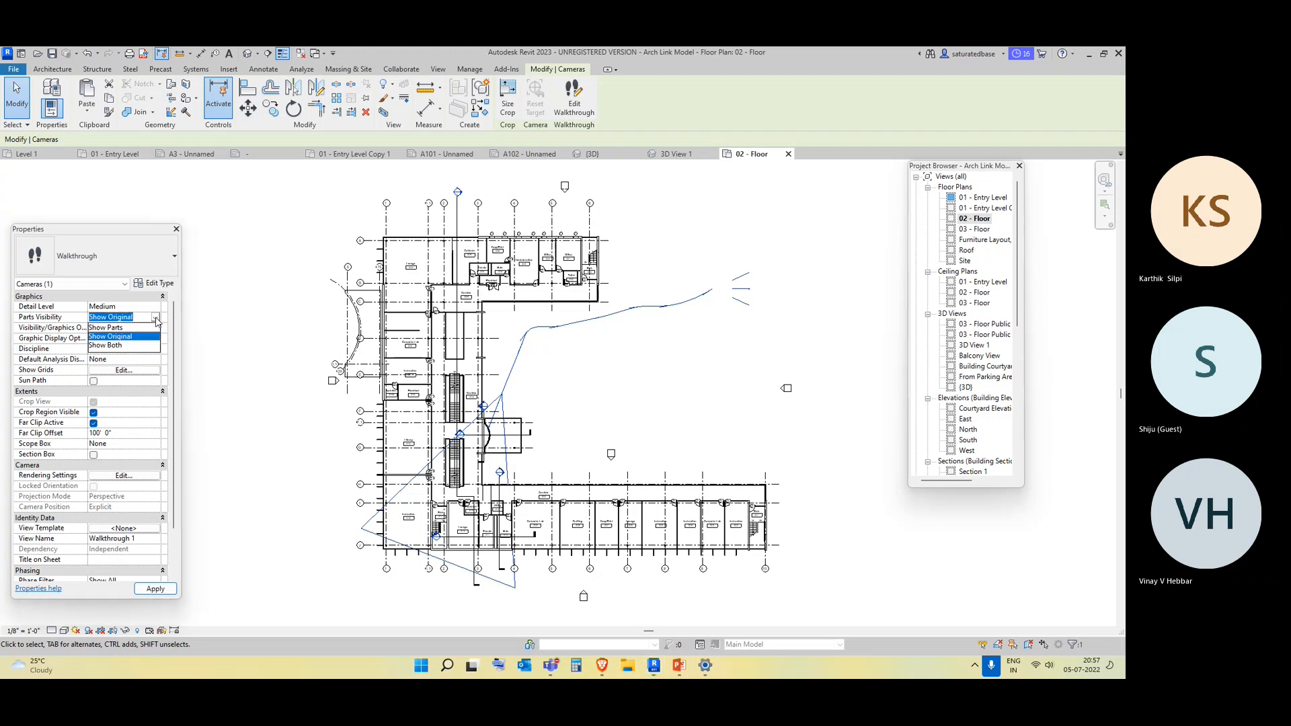
click(156, 318)
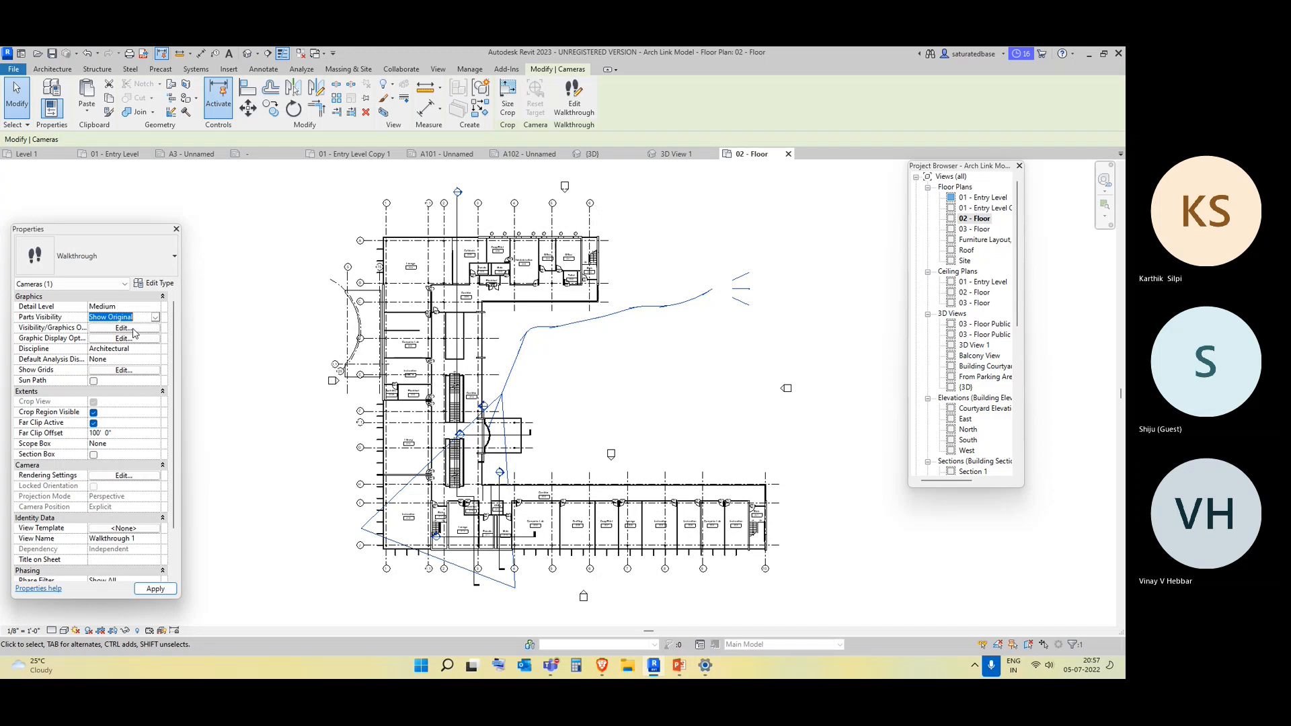
Review the walkthrough's Visibility/Graphic Overrides and Graphic Display Options without changing them
click(124, 329)
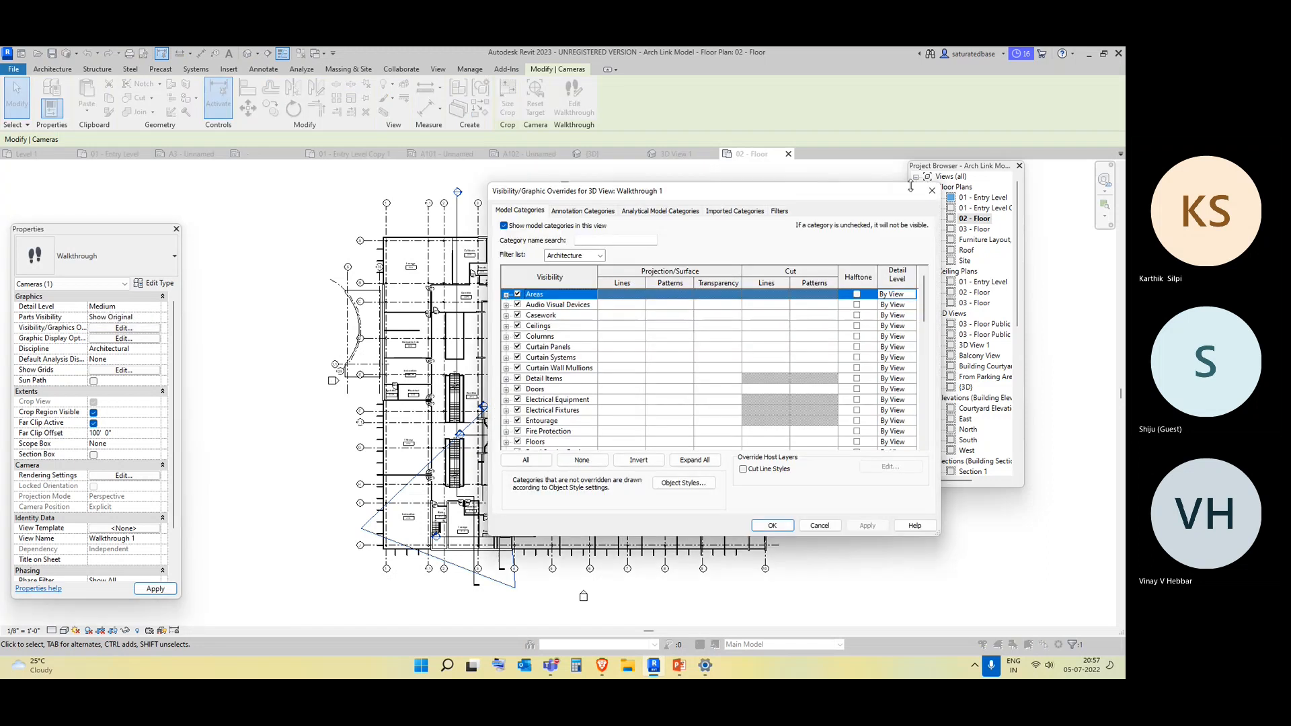
click(932, 190)
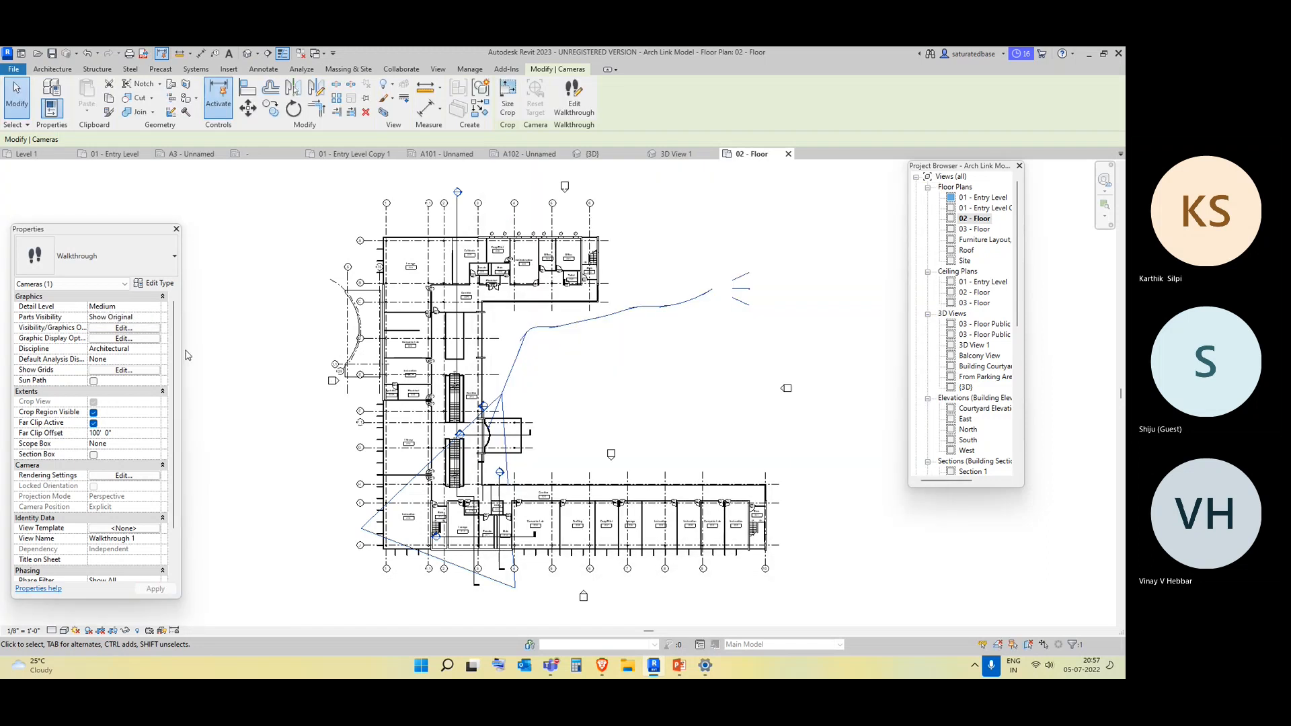
click(120, 339)
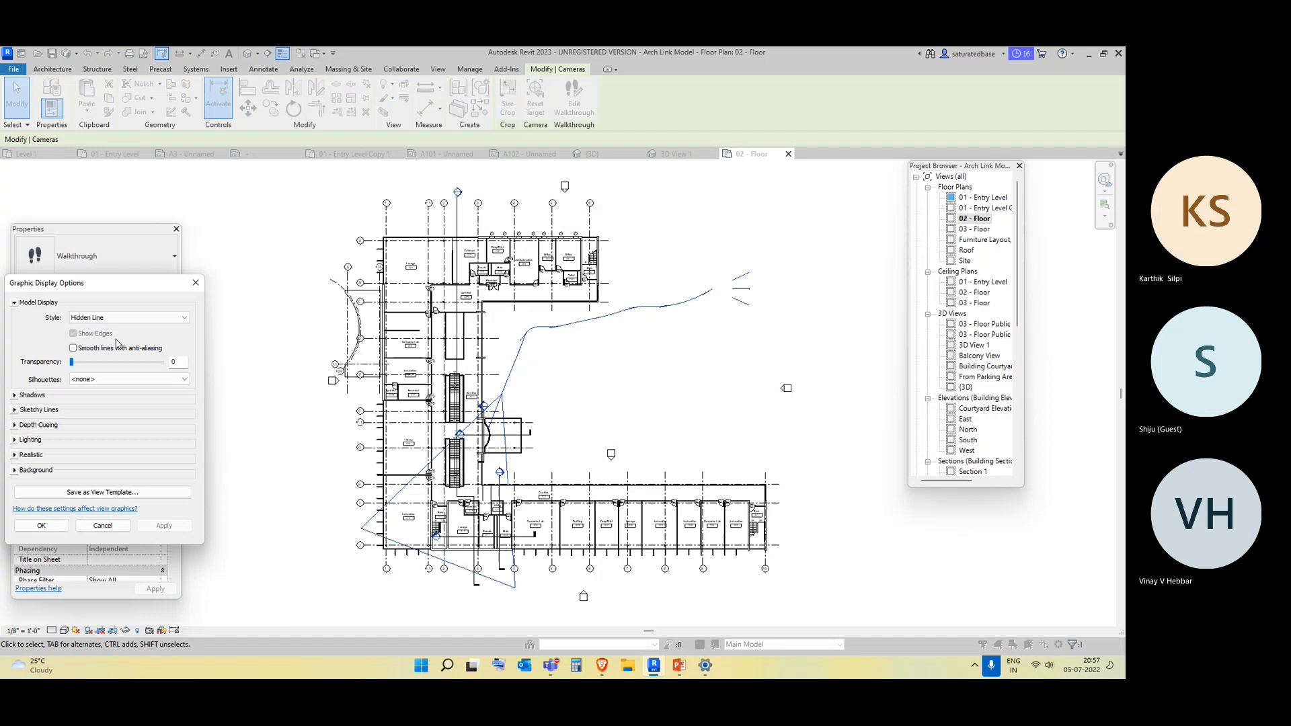
click(196, 283)
In the walkthrough's rendering settings, review the quality options and set the lighting scheme to Exterior: Sun and Artificial
scroll(129, 384, down, 3)
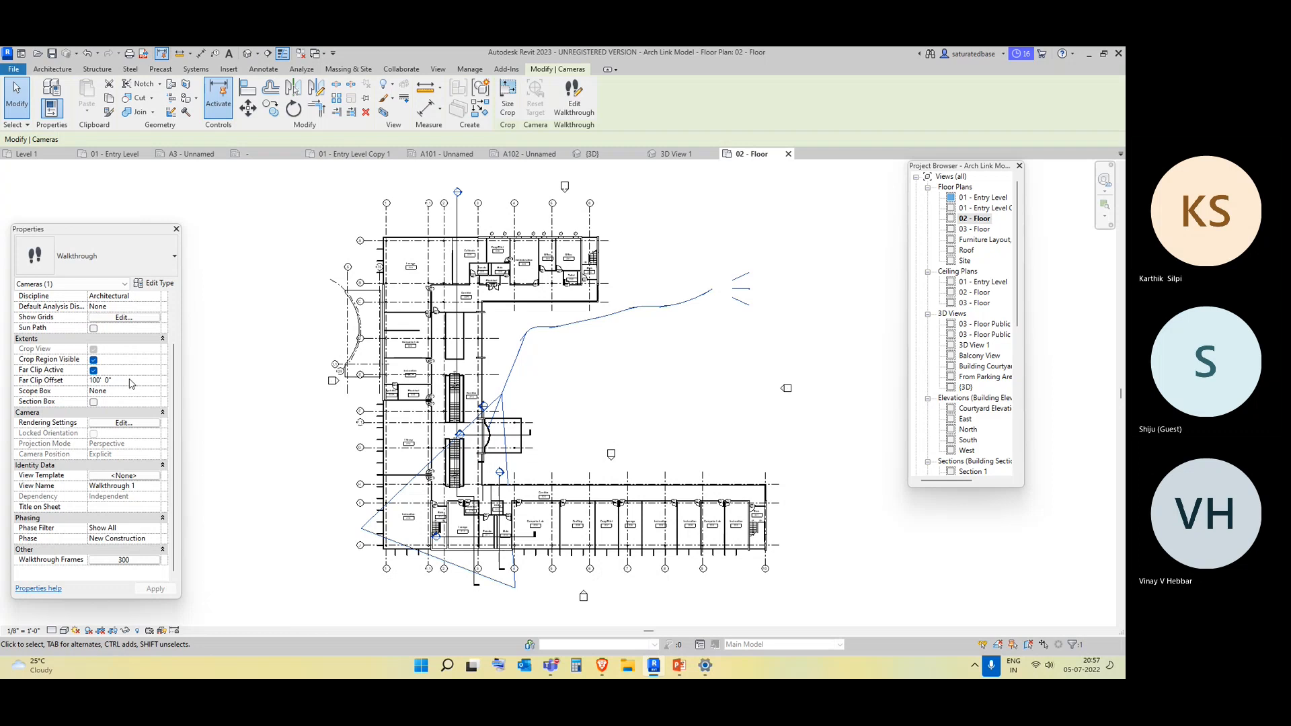
click(149, 423)
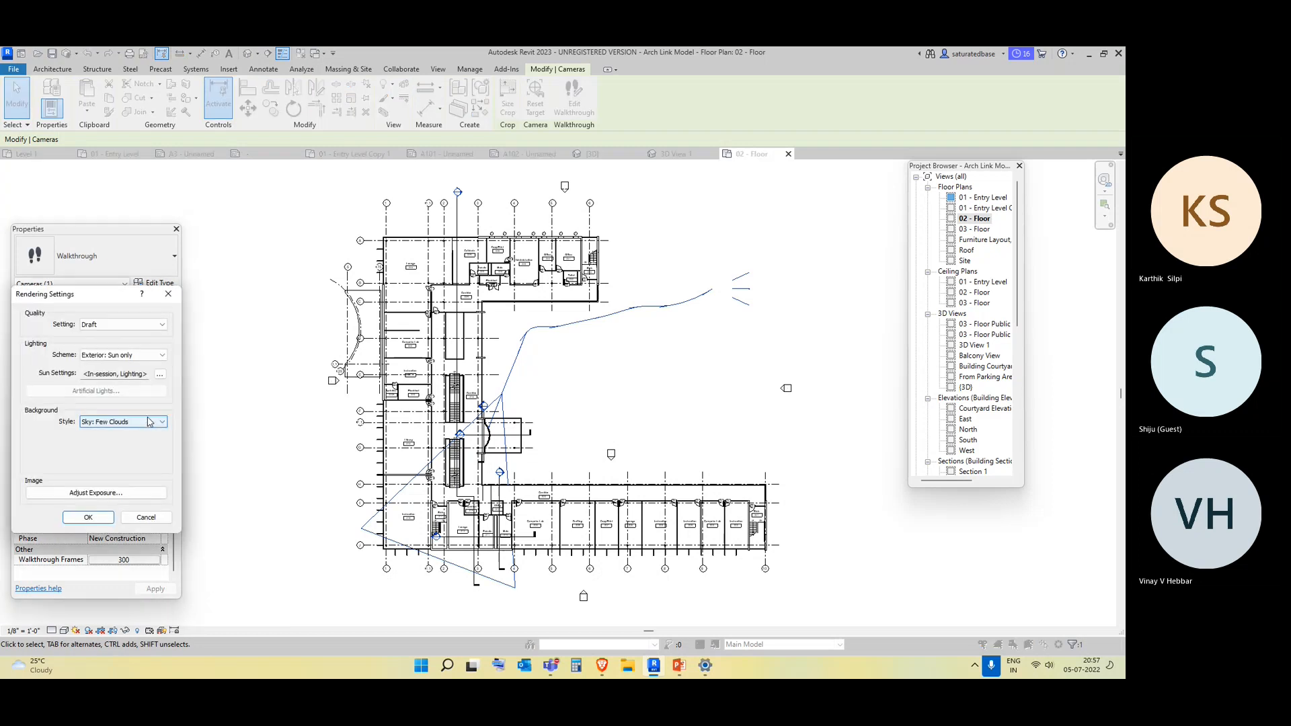
drag(90, 294, 275, 224)
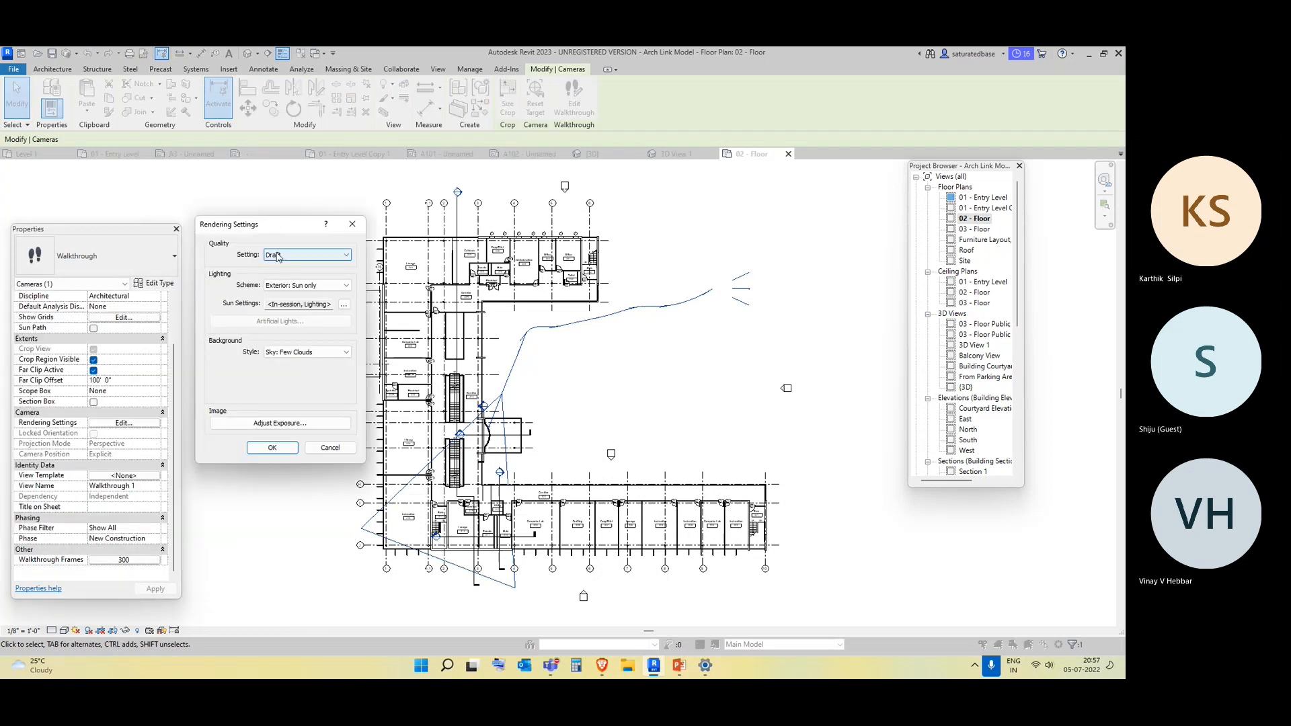
click(278, 257)
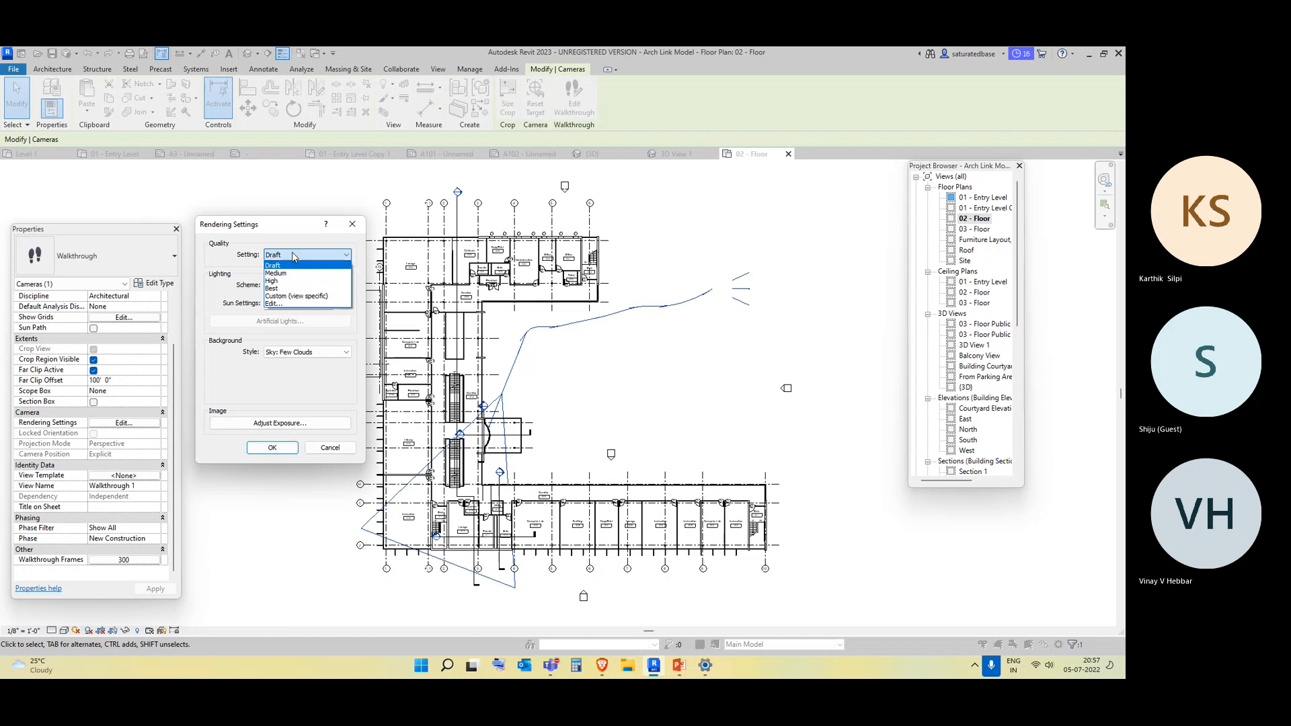
click(328, 327)
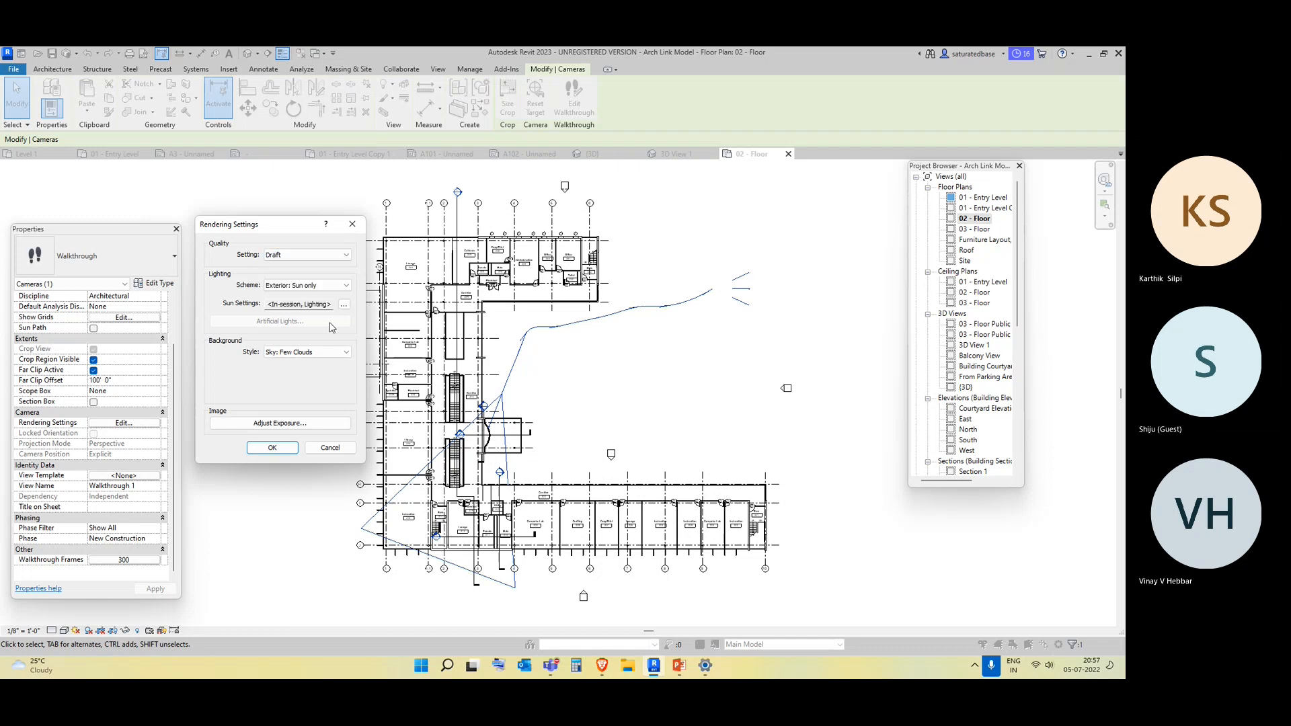
click(313, 286)
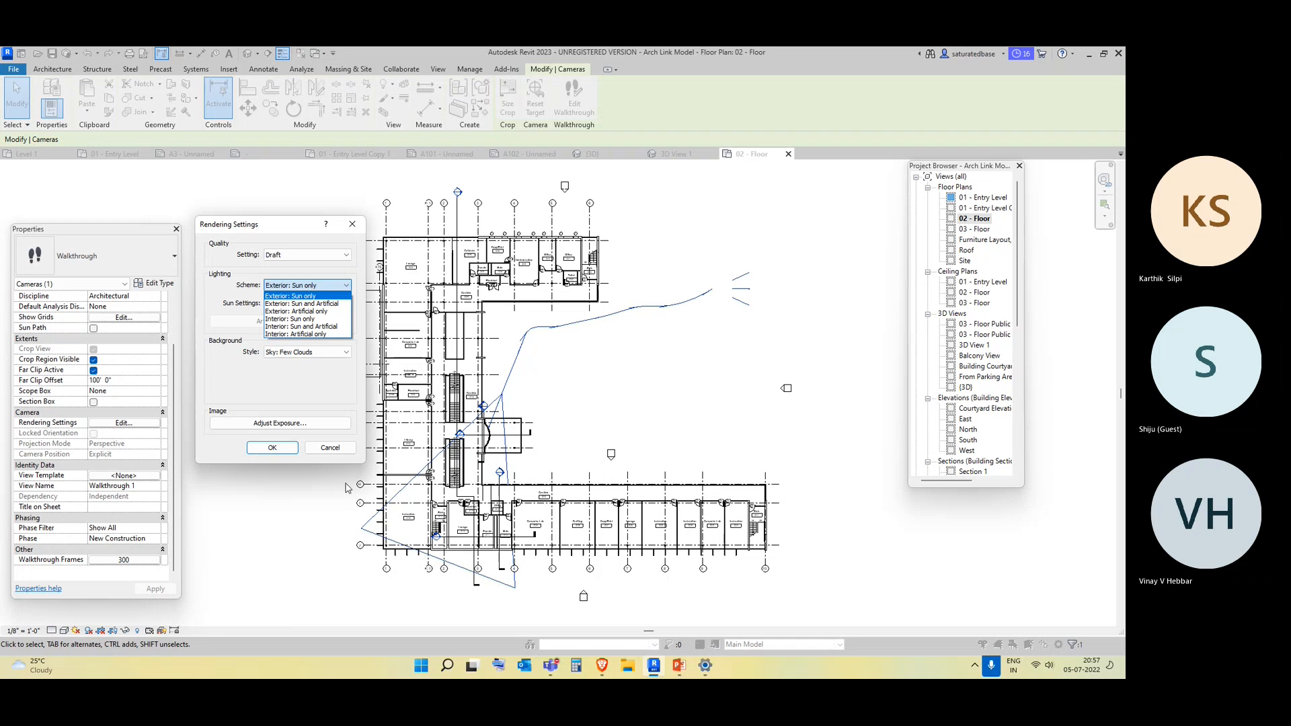
click(324, 304)
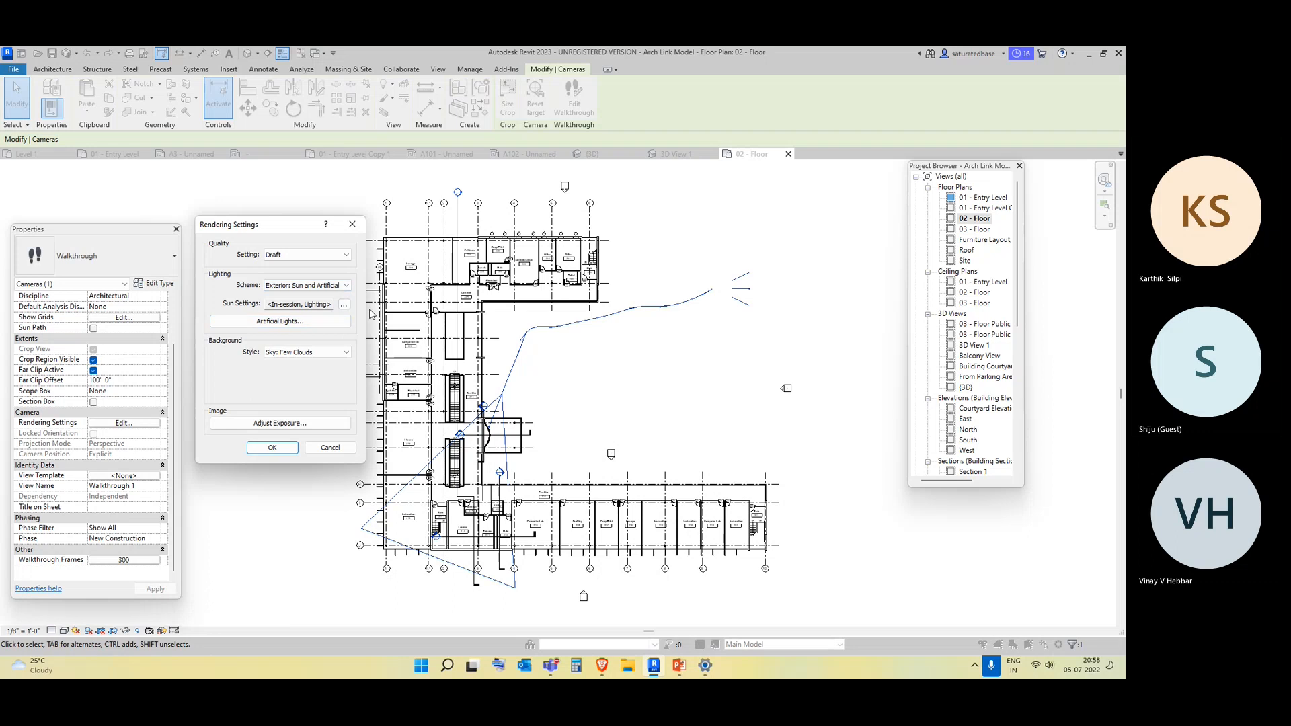
Review the grouped pendant and sconce fixtures in the Artificial Lights settings
click(282, 323)
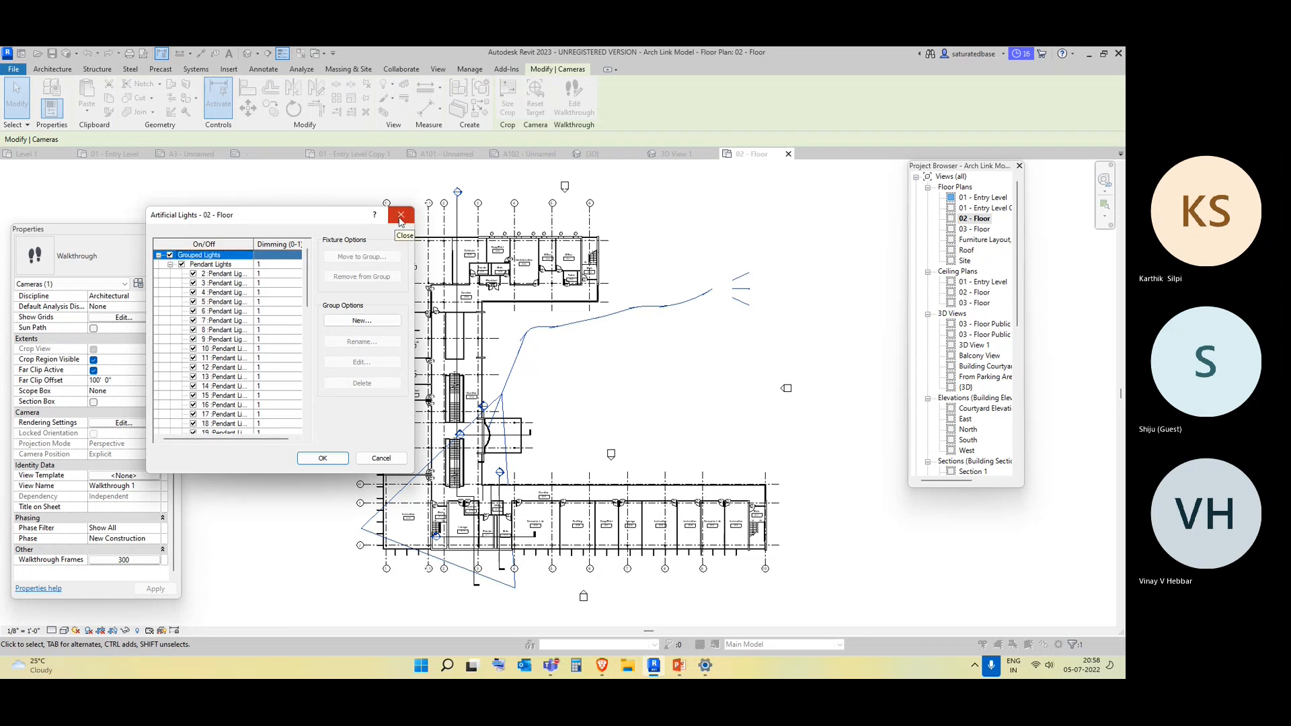
scroll(283, 336, down, 10)
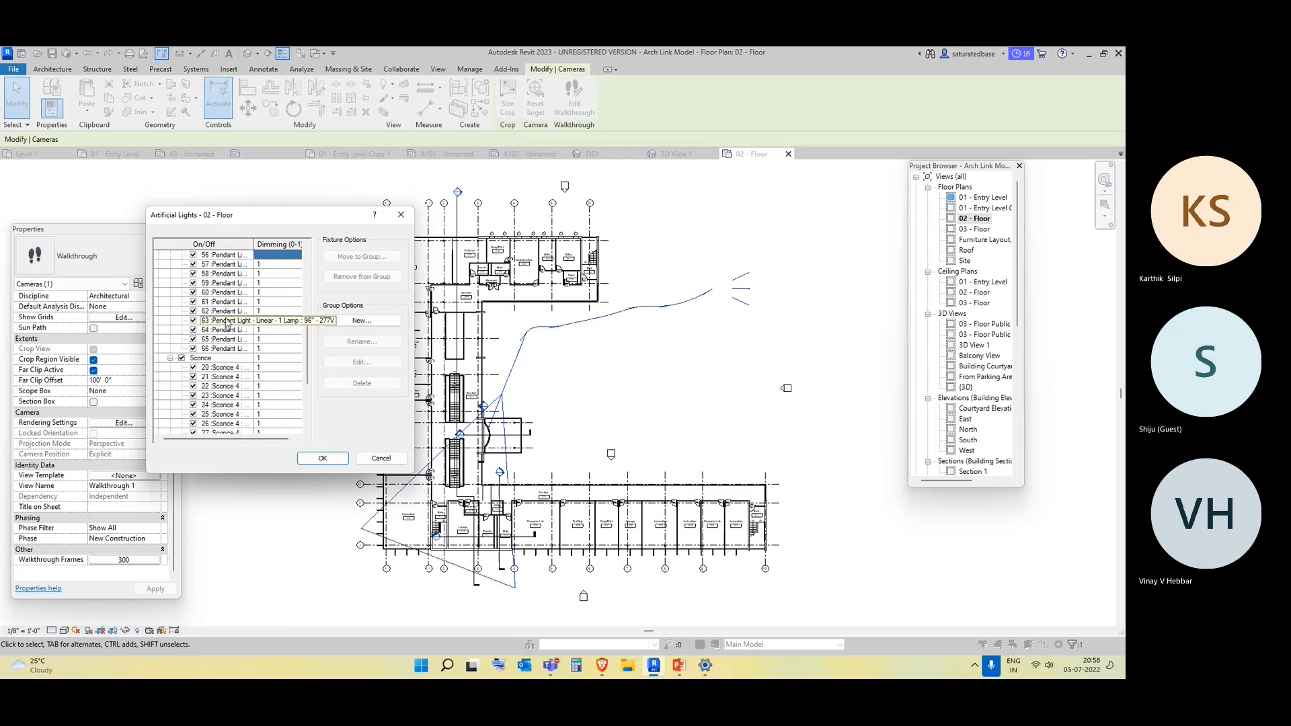
click(401, 215)
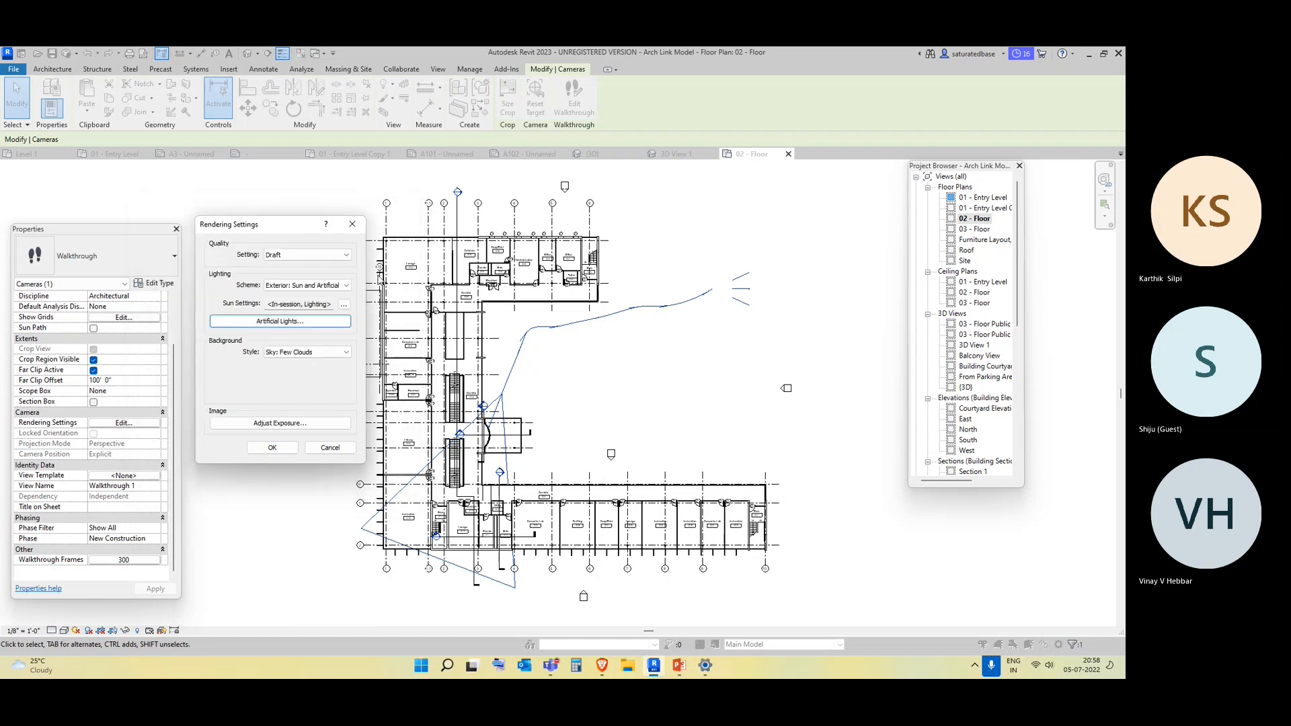
Review the background style options and exposure controls, and apply the rendering settings
click(300, 353)
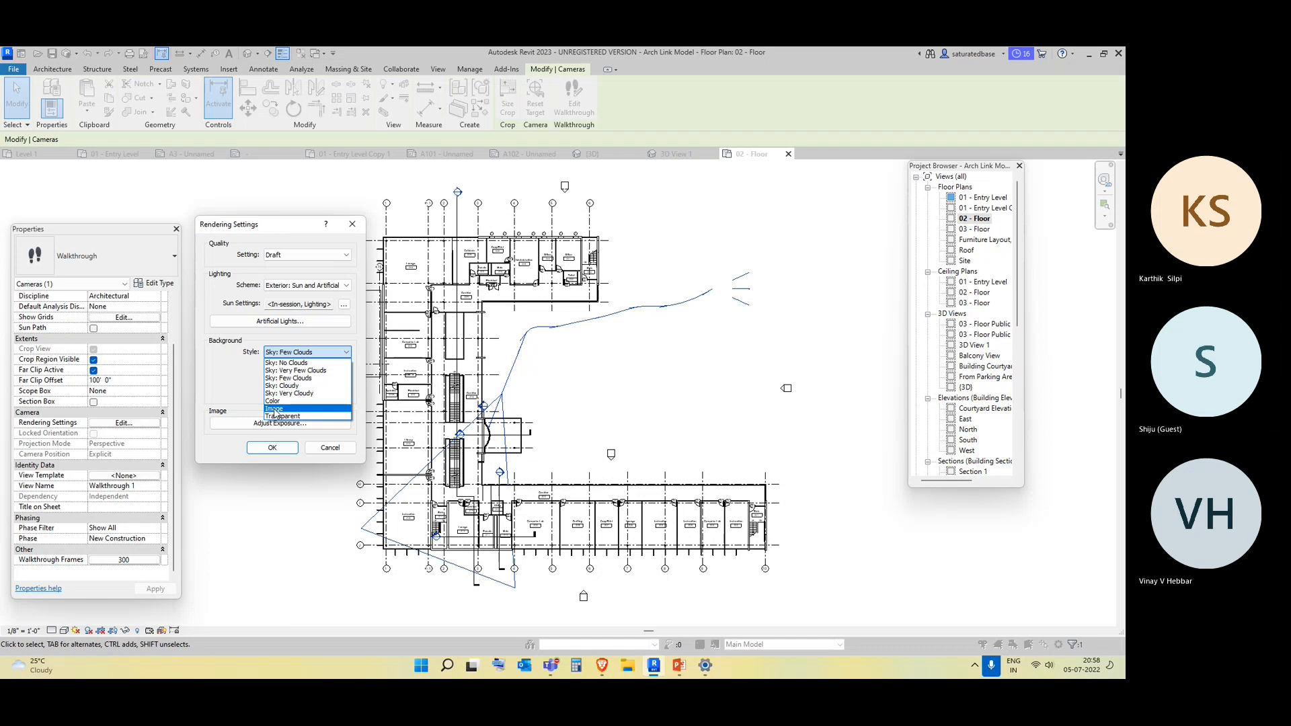
click(238, 369)
click(283, 423)
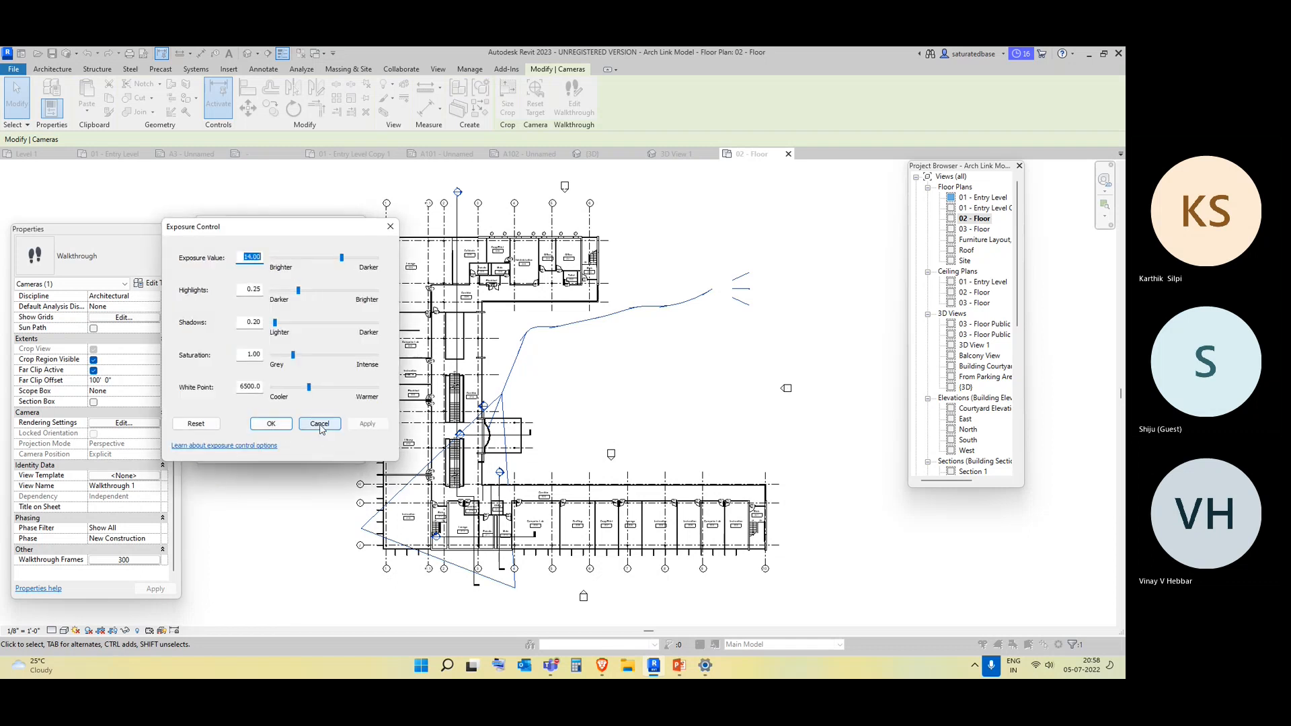
click(391, 228)
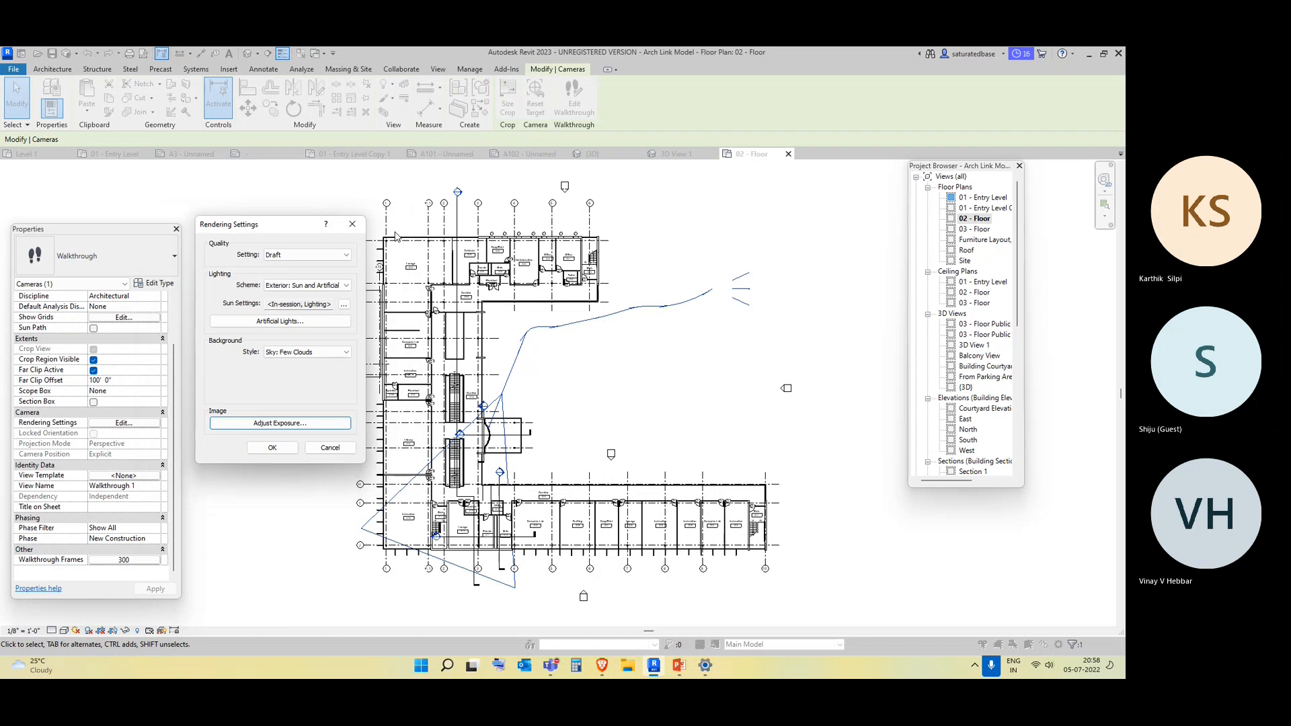
click(273, 447)
click(271, 455)
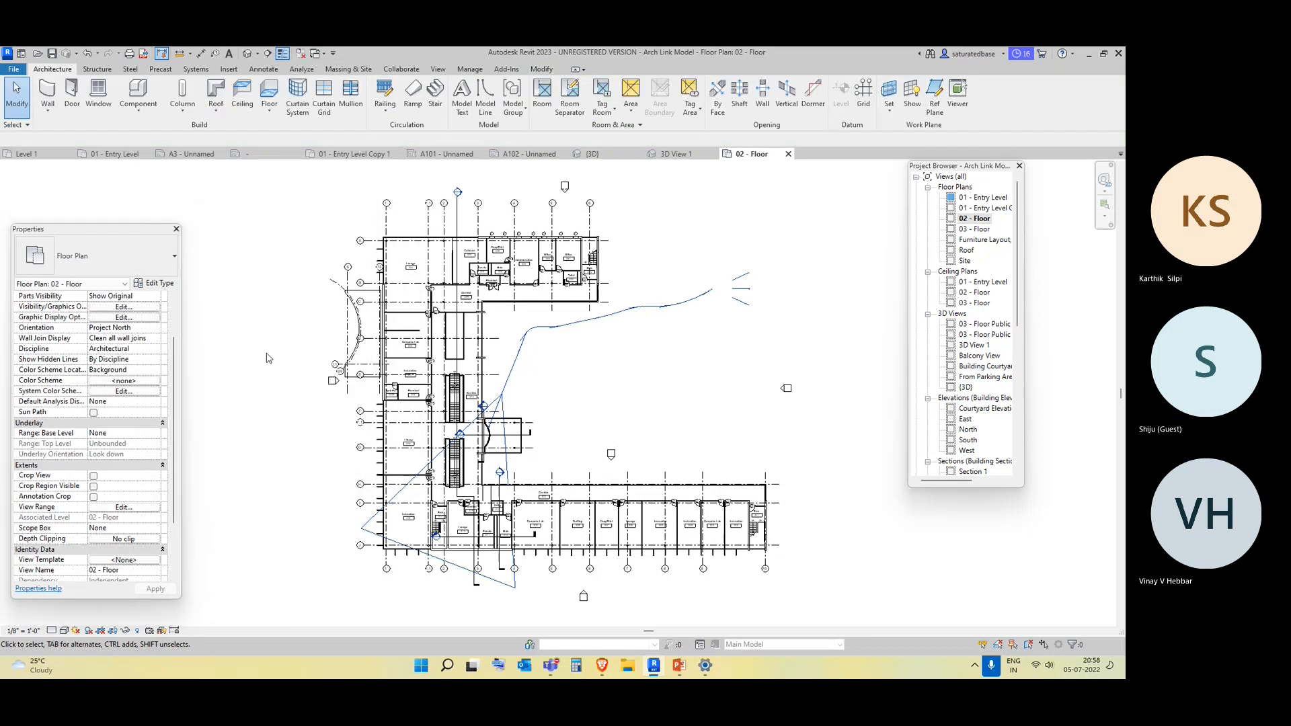
Look through the project's 3D views and renderings, checking the properties of the {3D} view and the From Parking Area rendering
click(555, 323)
click(716, 346)
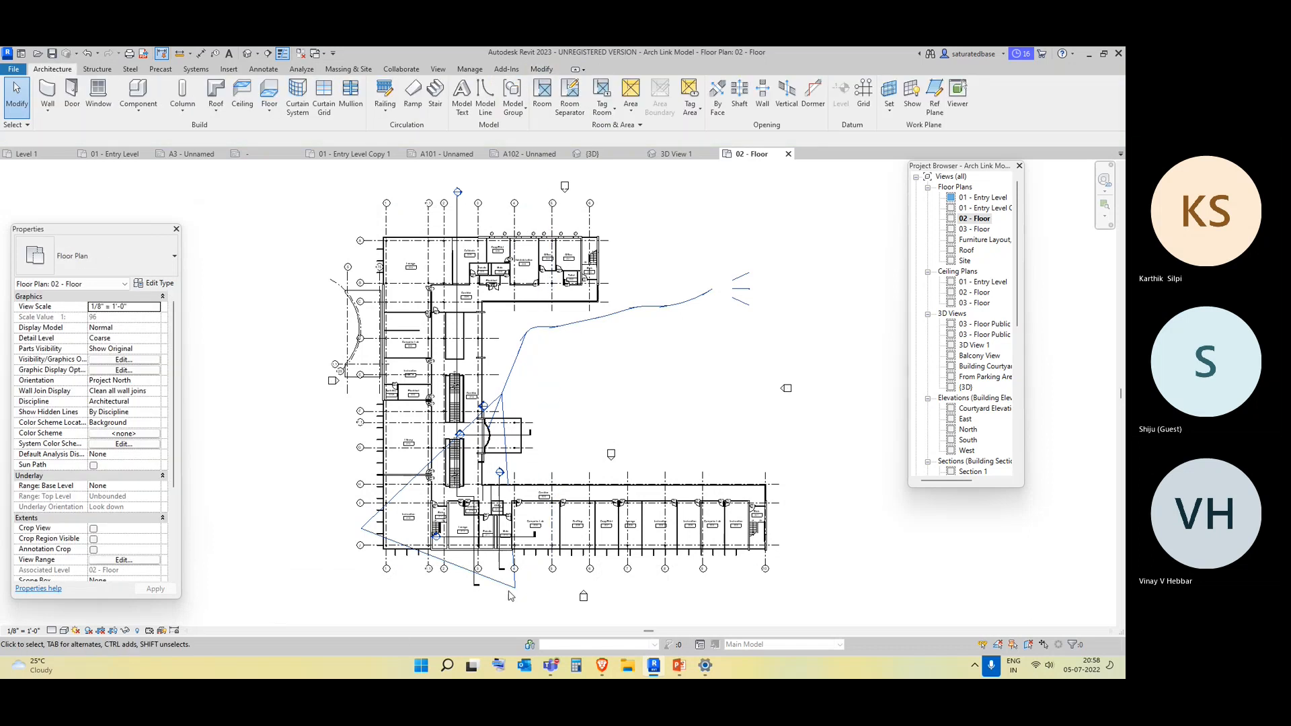
drag(761, 356, 664, 220)
scroll(948, 348, down, 1)
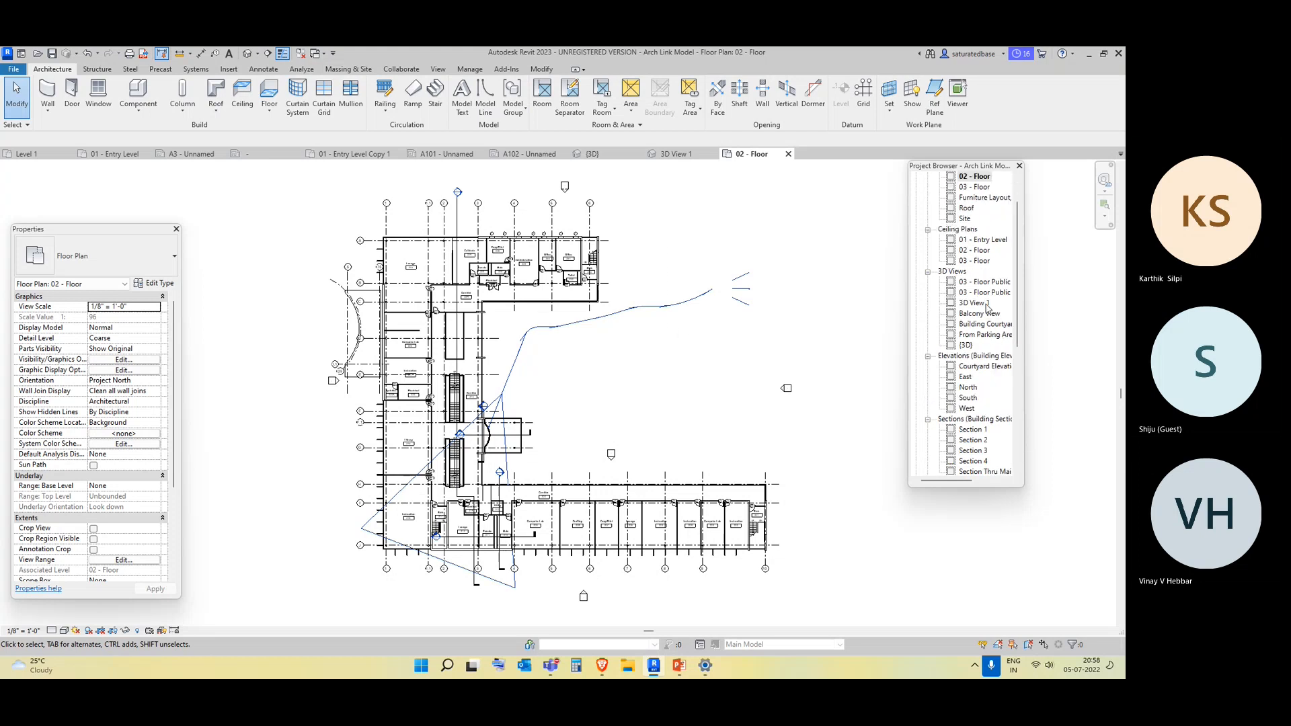
click(969, 346)
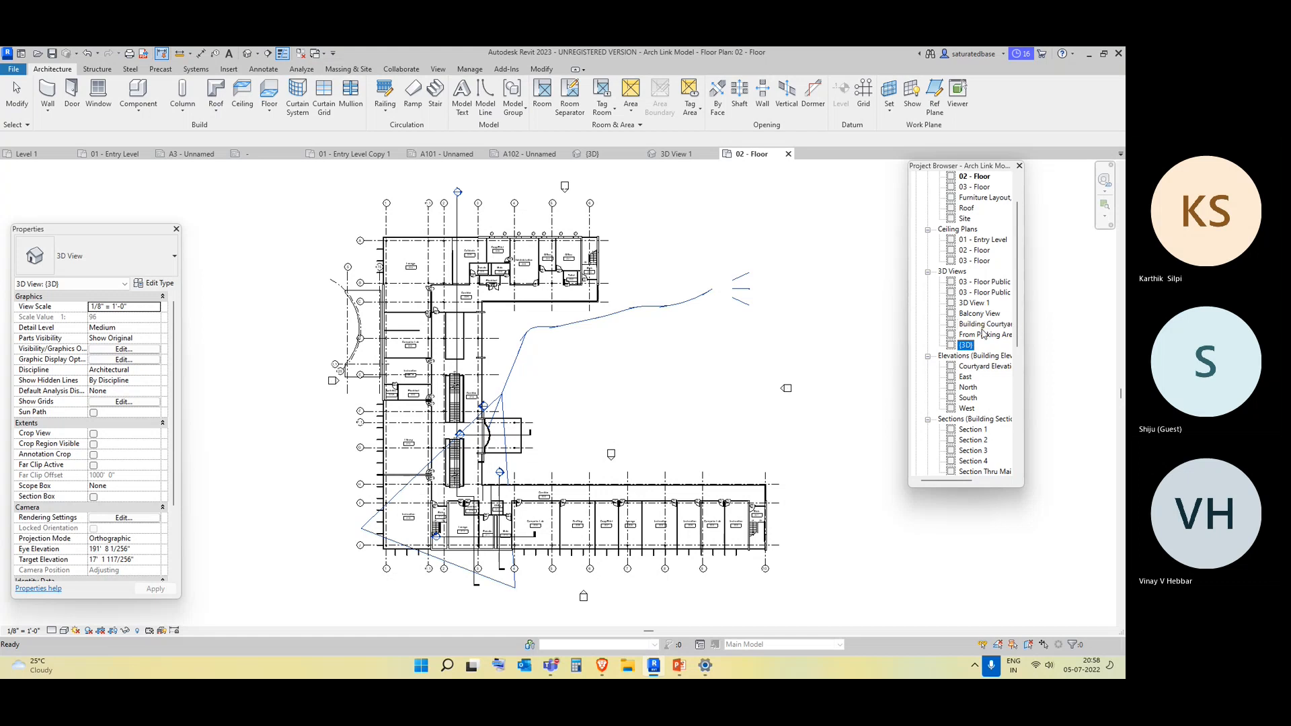
scroll(983, 323, down, 3)
scroll(982, 332, down, 2)
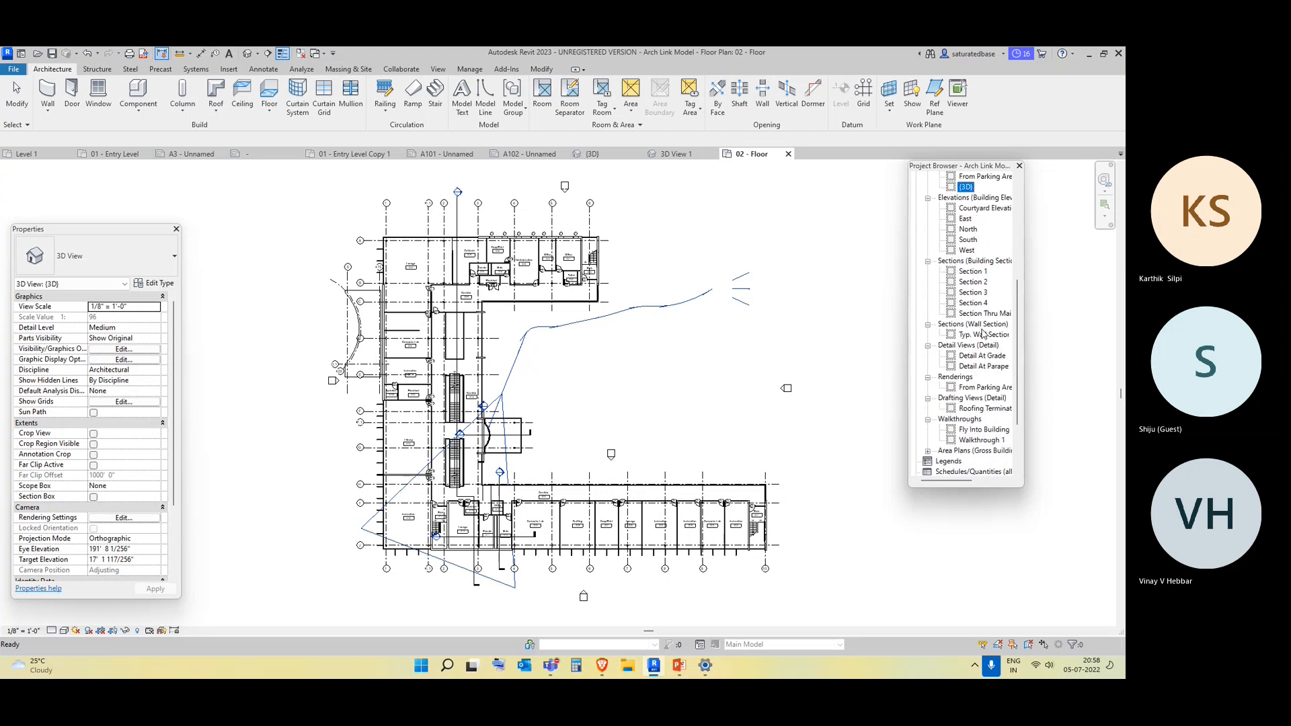
click(980, 345)
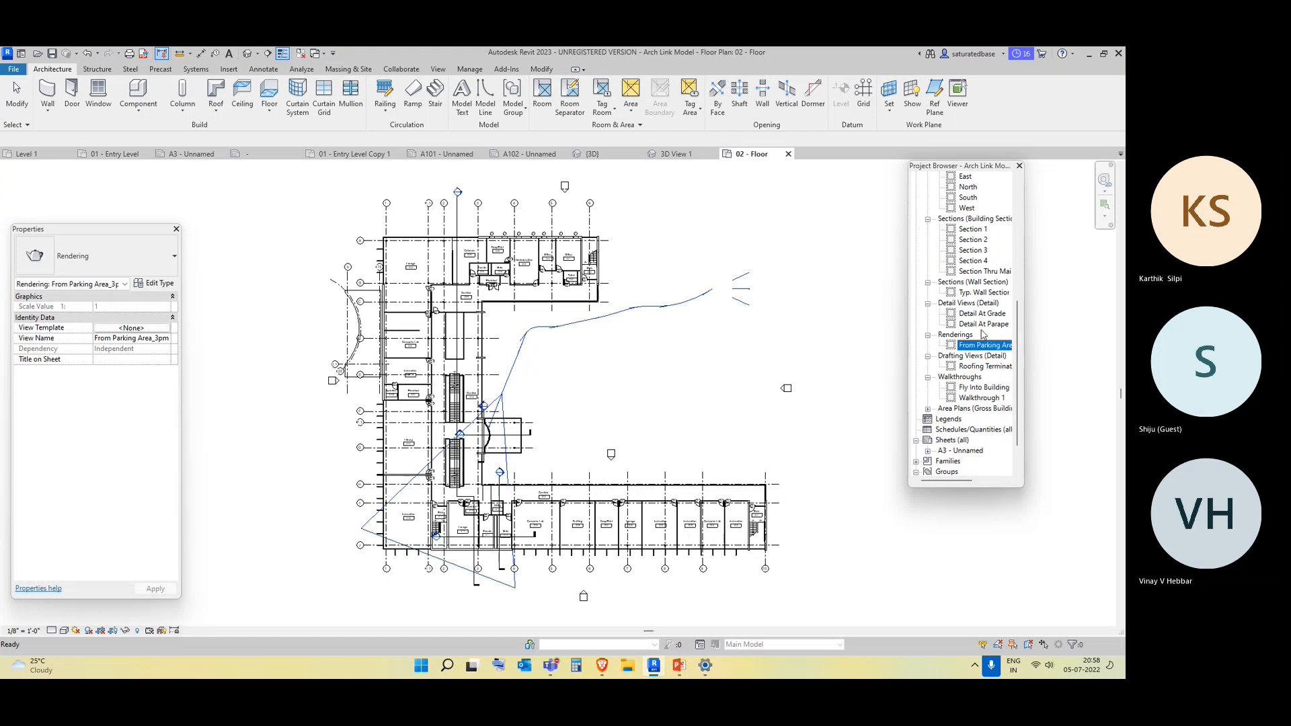
Review the properties and Walkthrough Frames settings of Walkthrough 1 without changing them
click(981, 398)
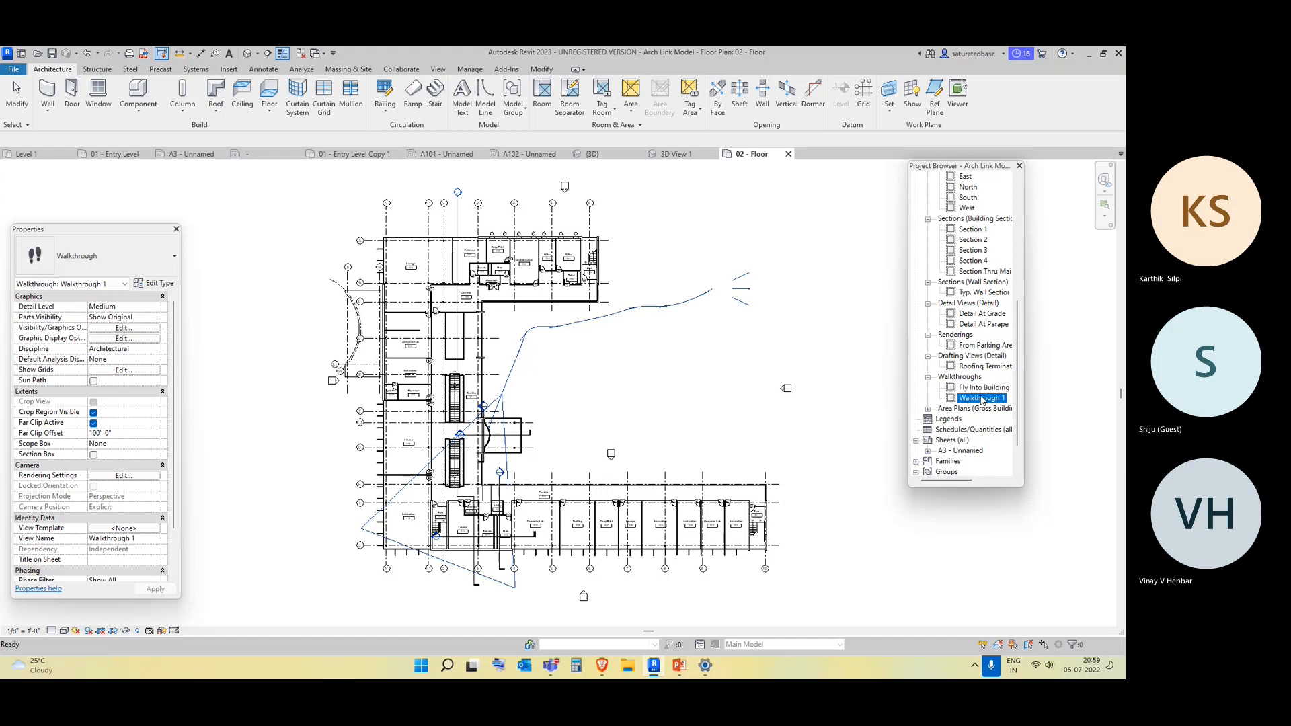
scroll(117, 454, down, 3)
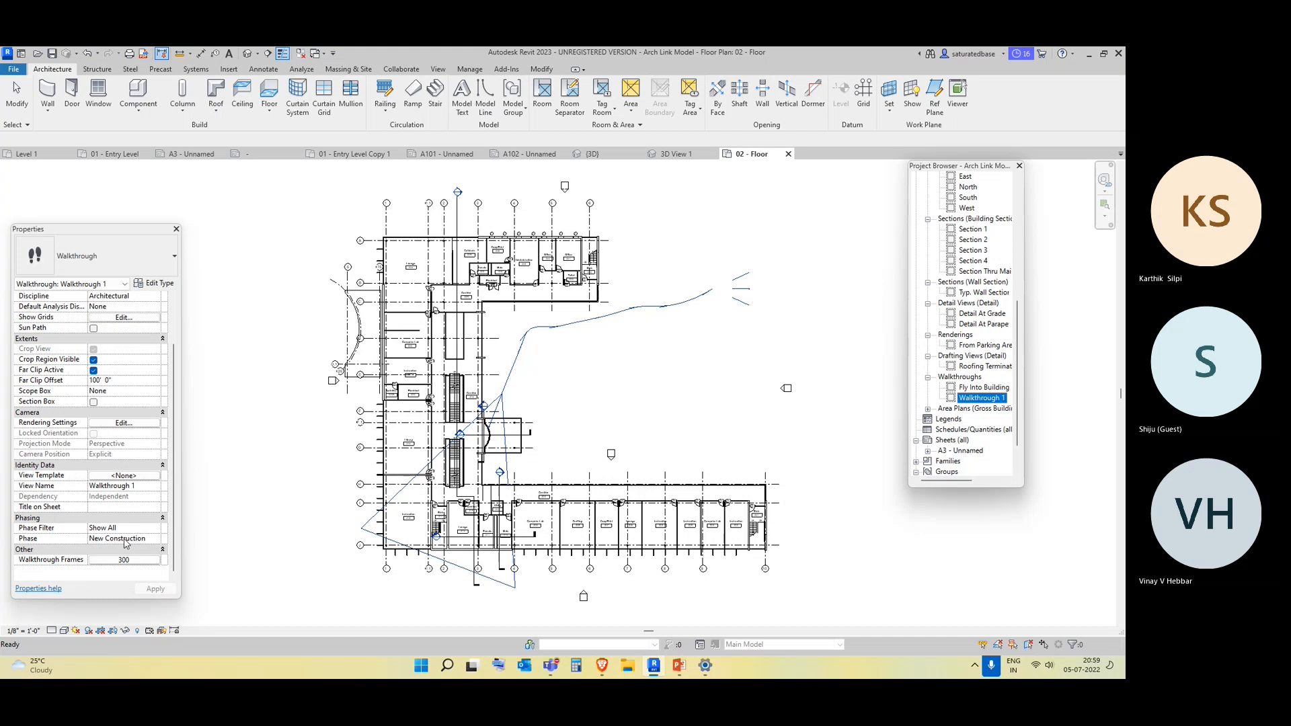
click(141, 561)
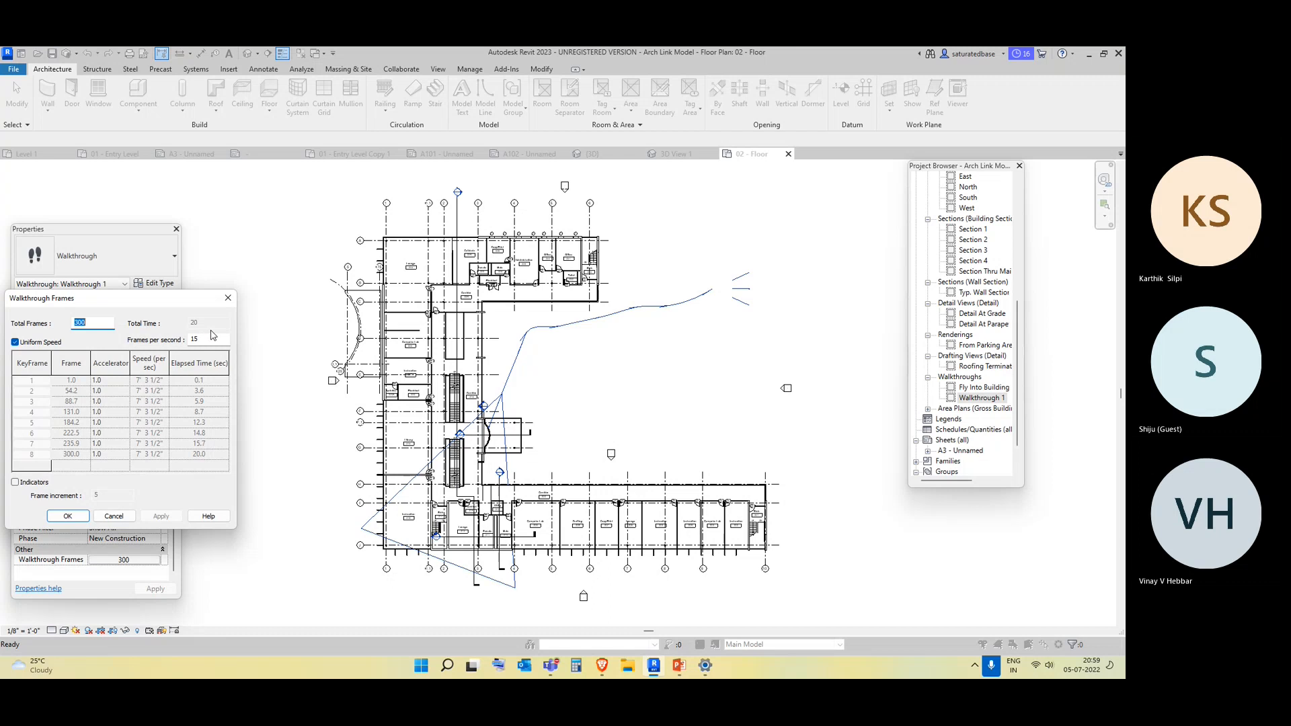
click(228, 298)
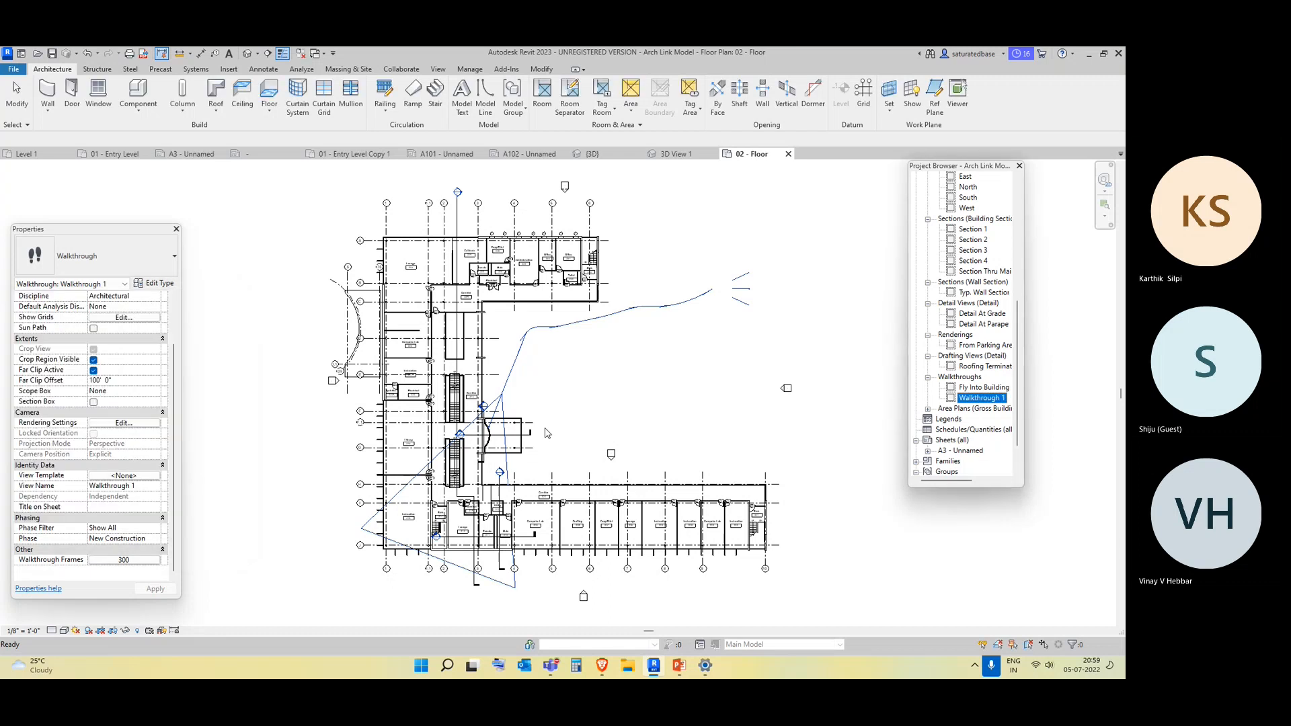
Open the Walkthrough 1 view and set its visual style to Shaded
double_click(982, 398)
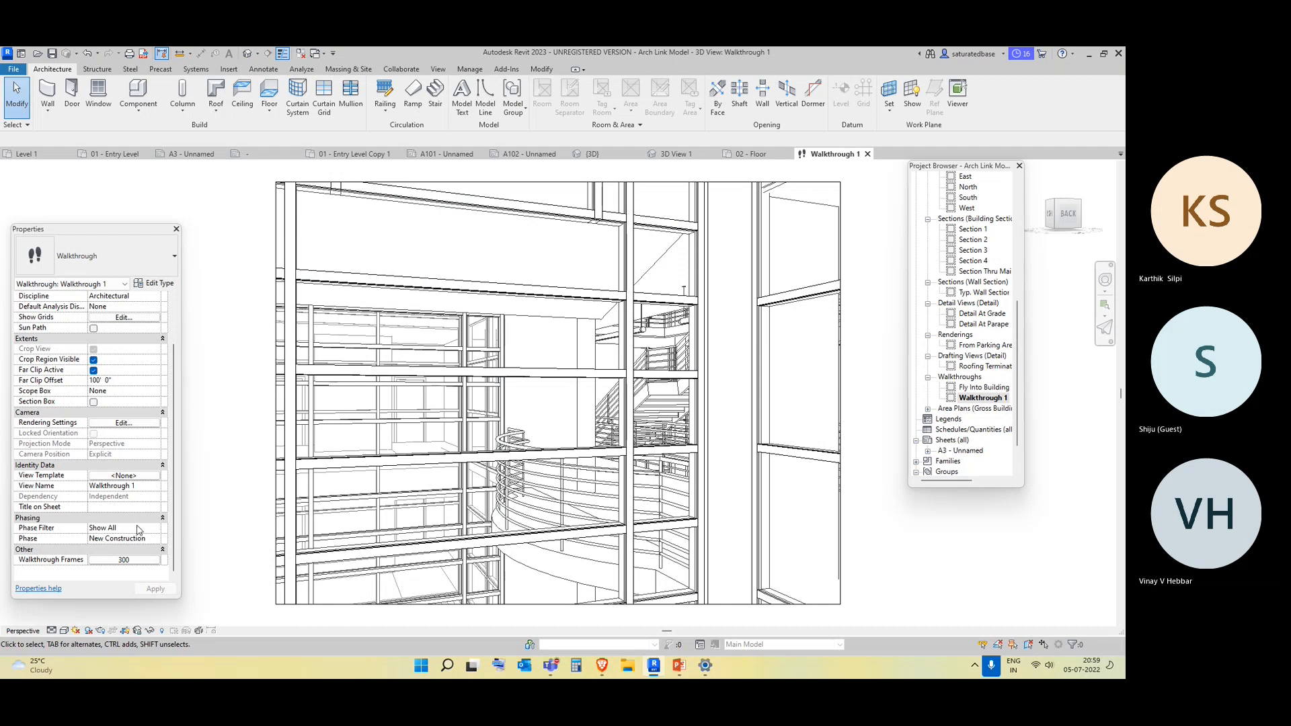
click(65, 631)
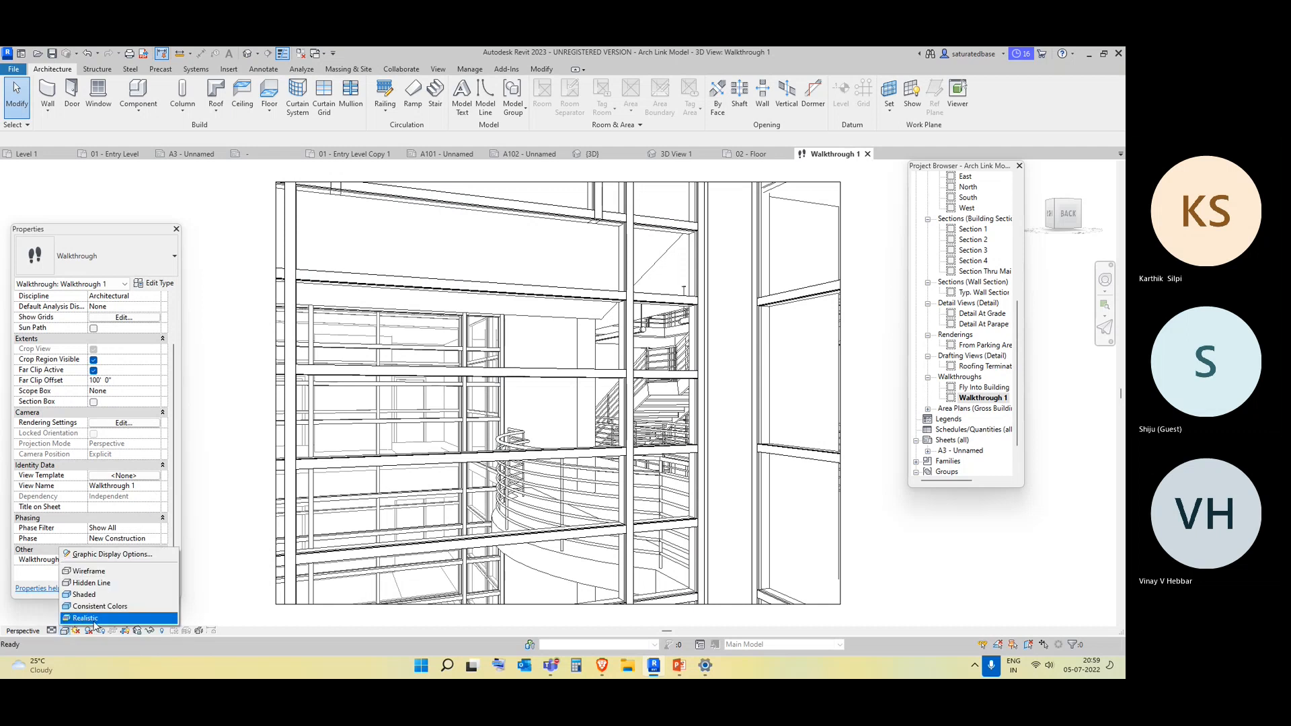
click(117, 596)
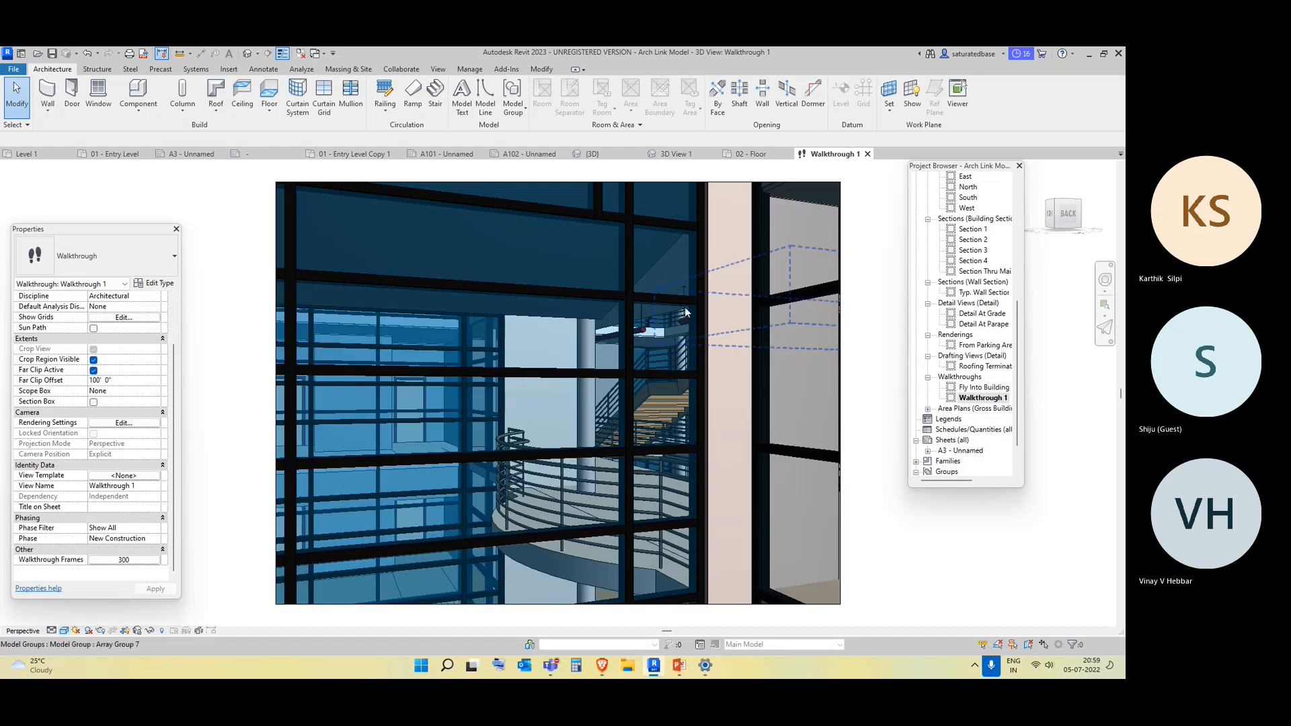
scroll(776, 390, down, 2)
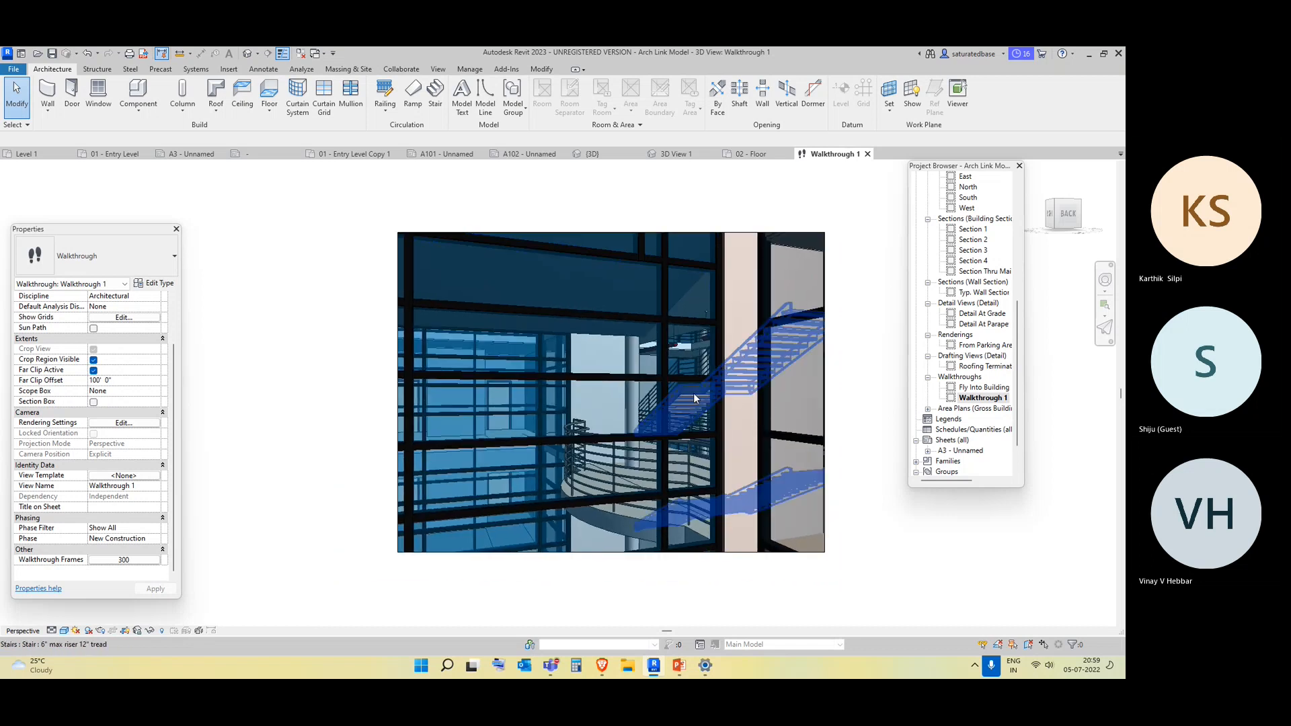
click(967, 400)
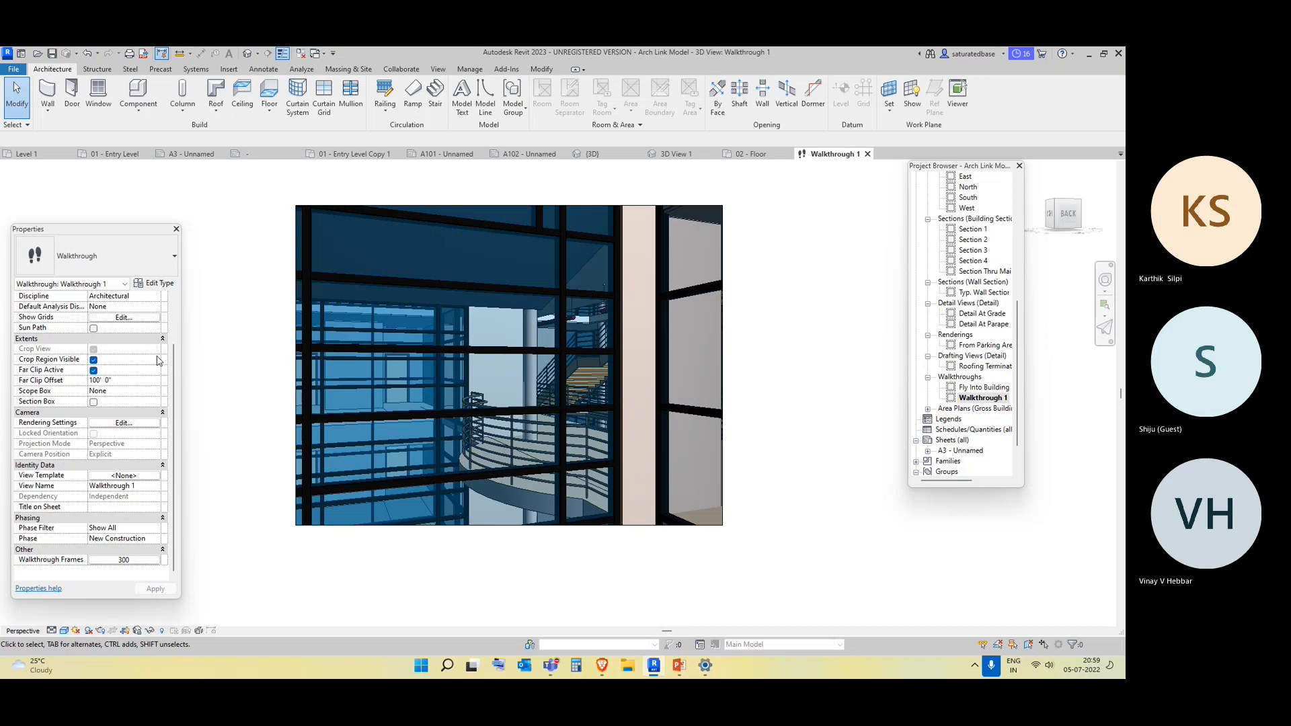
View the 02 - Floor and 03 - Floor floor plans in turn, ending on 03 - Floor
scroll(143, 361, up, 3)
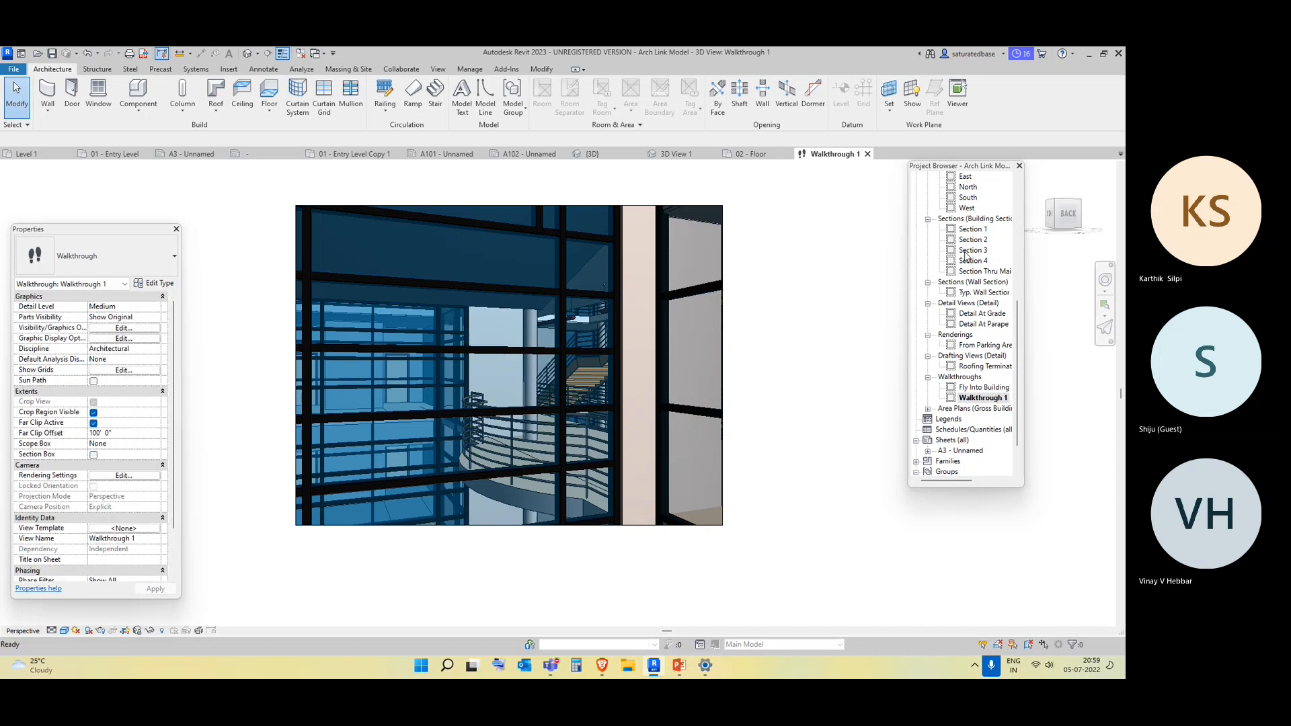
scroll(968, 336, up, 6)
scroll(970, 241, up, 2)
click(982, 229)
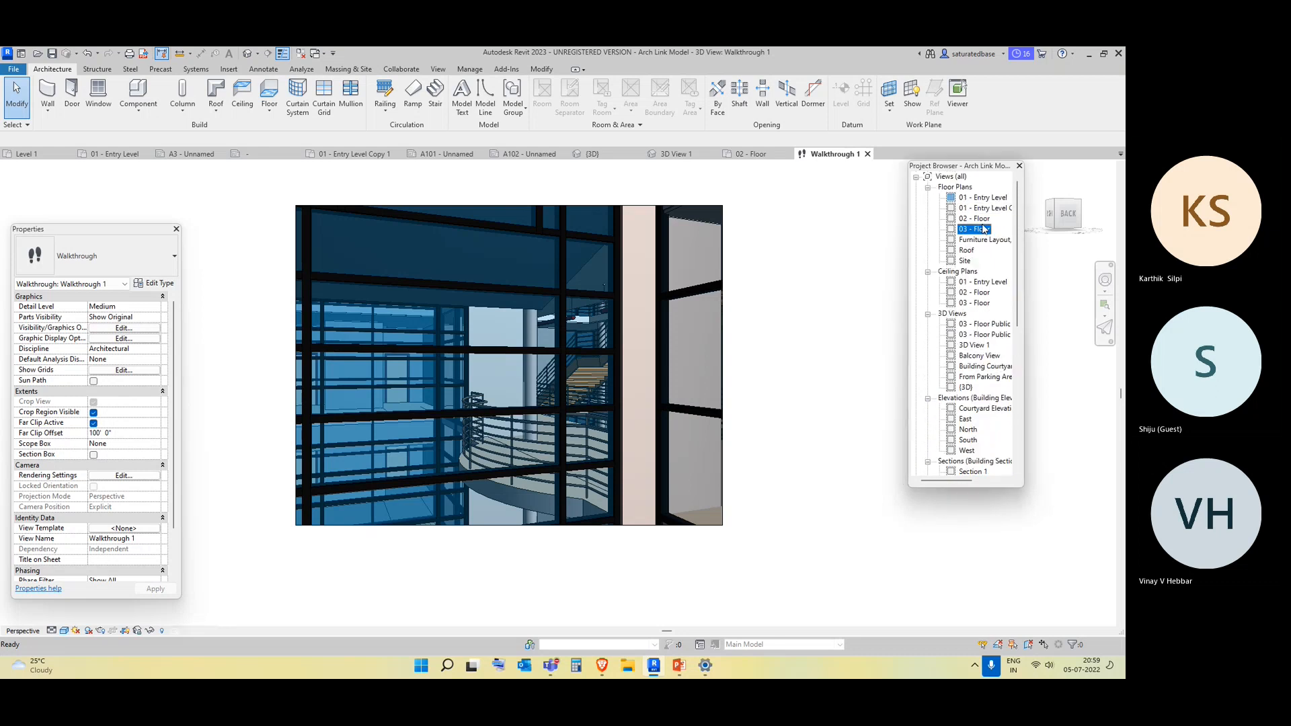
double_click(982, 230)
double_click(976, 218)
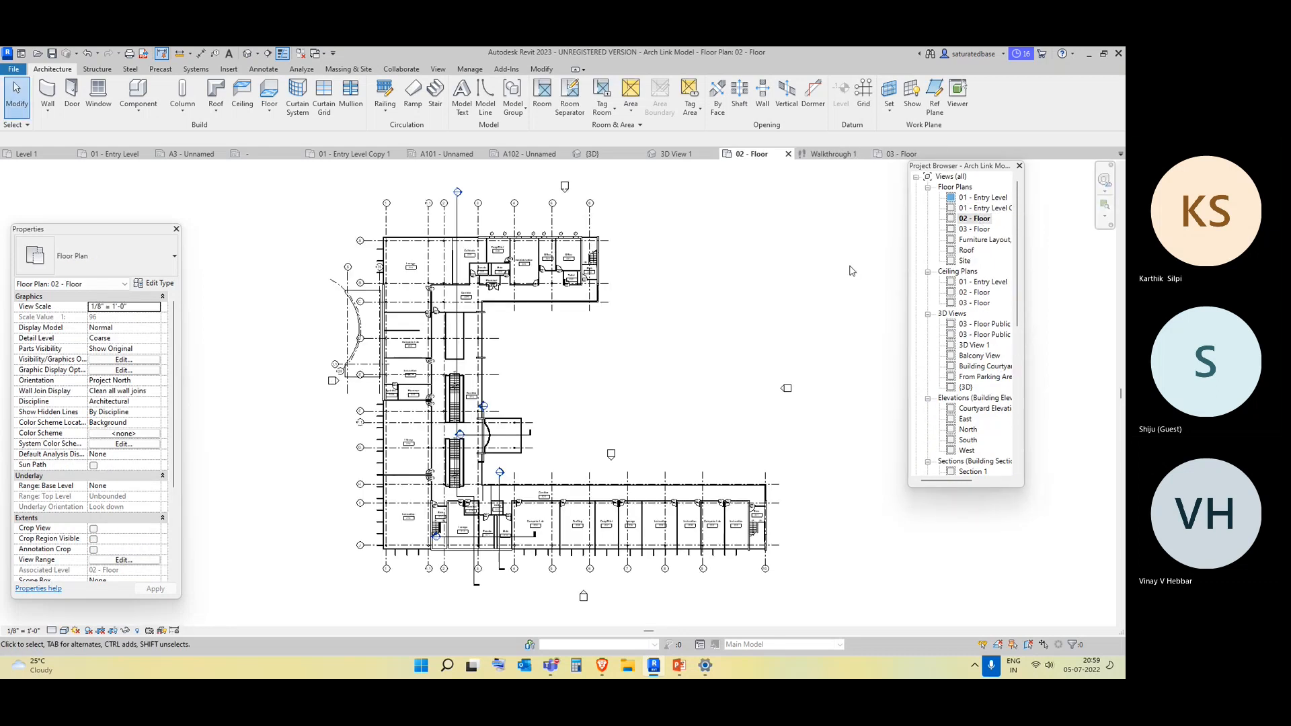
double_click(982, 229)
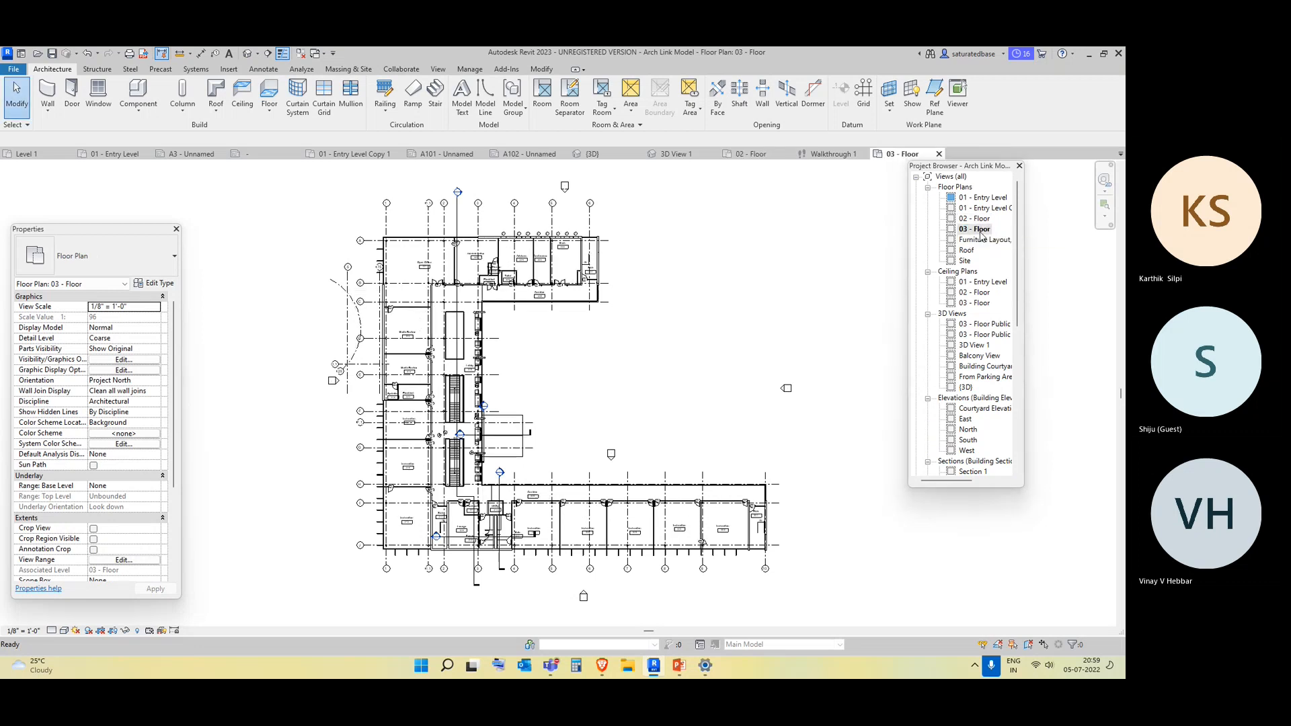
Open the Fly Into Building walkthrough view, select its camera boundary and enter walkthrough editing
scroll(963, 406, down, 8)
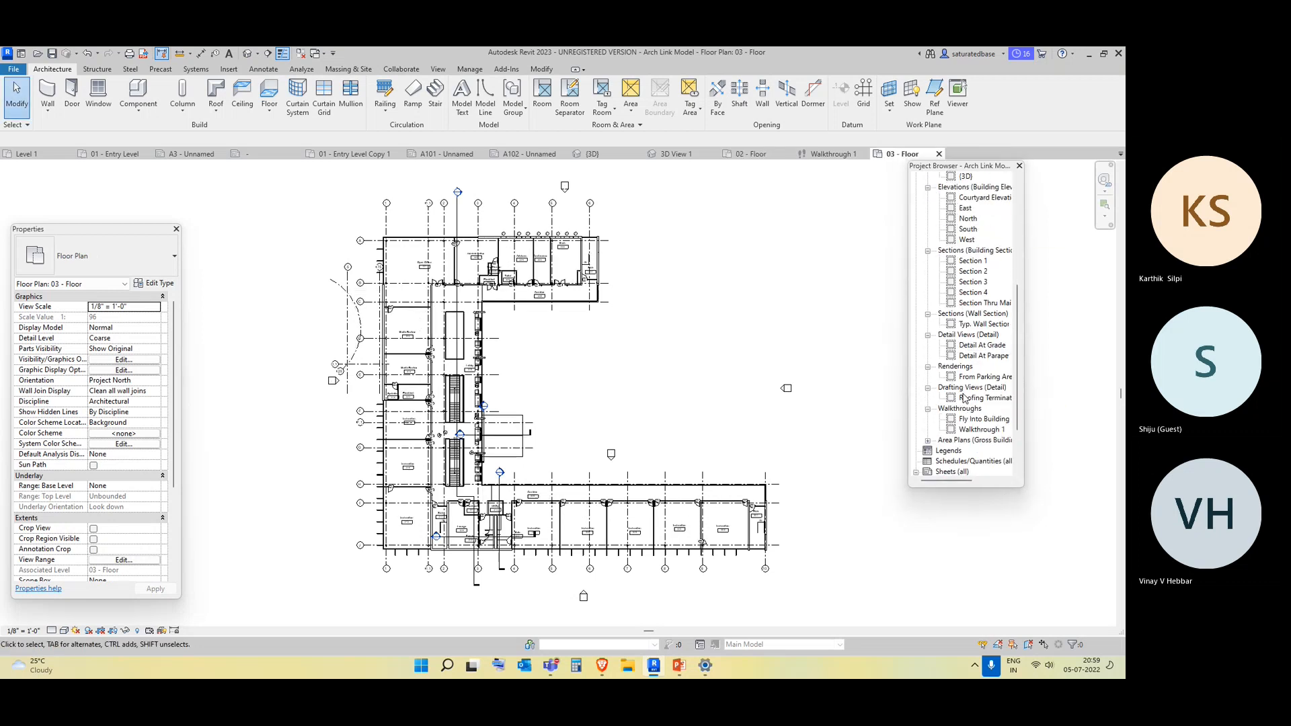
double_click(984, 357)
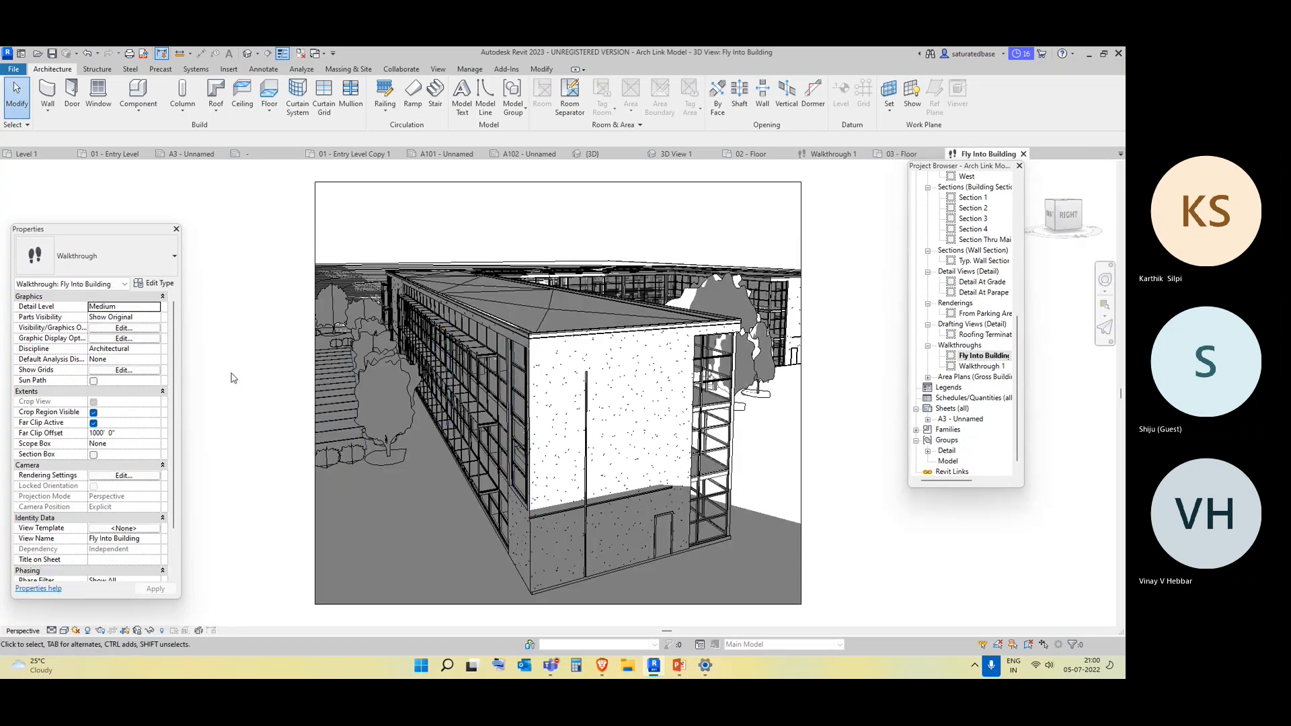
scroll(142, 446, down, 2)
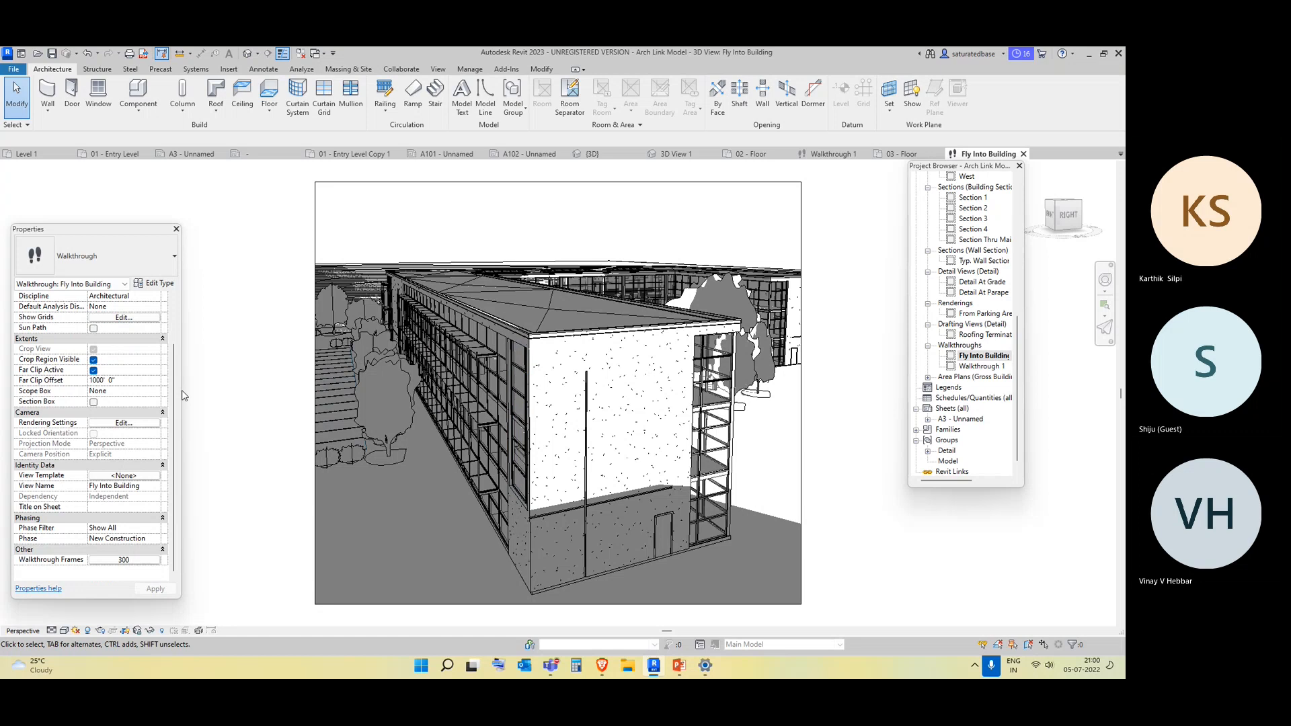
click(258, 53)
click(426, 187)
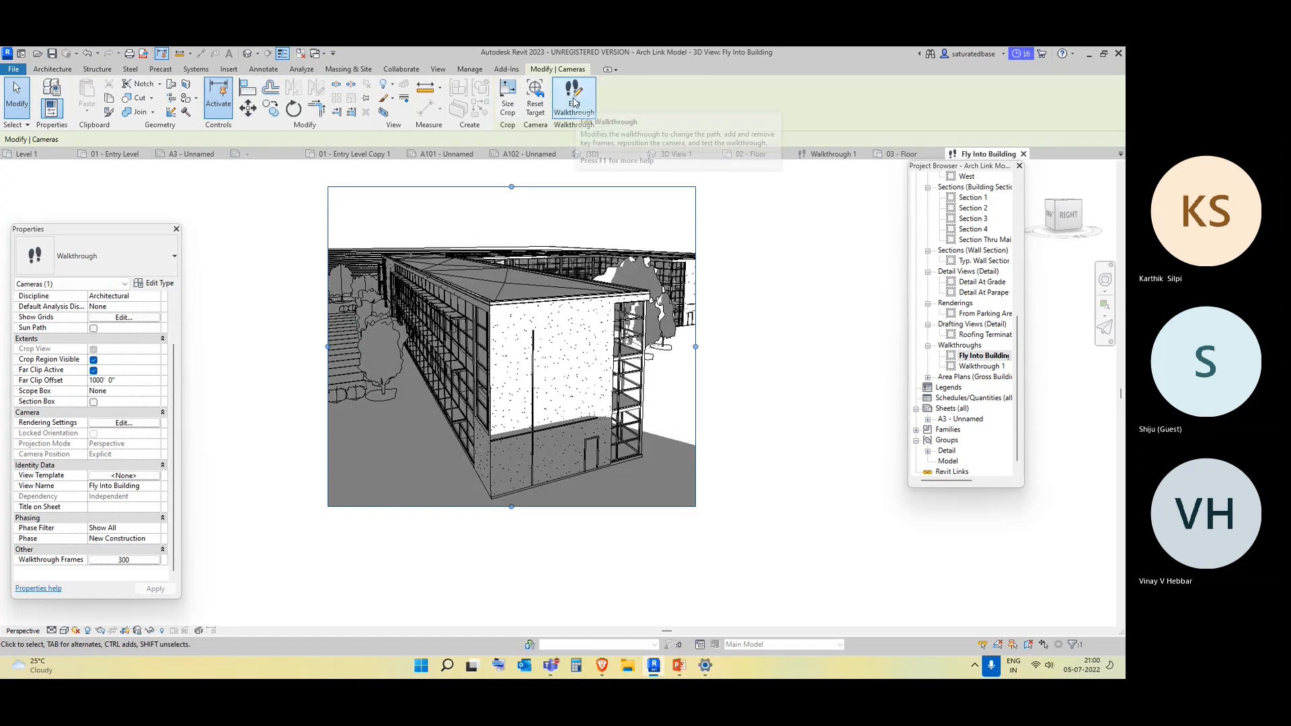
click(575, 103)
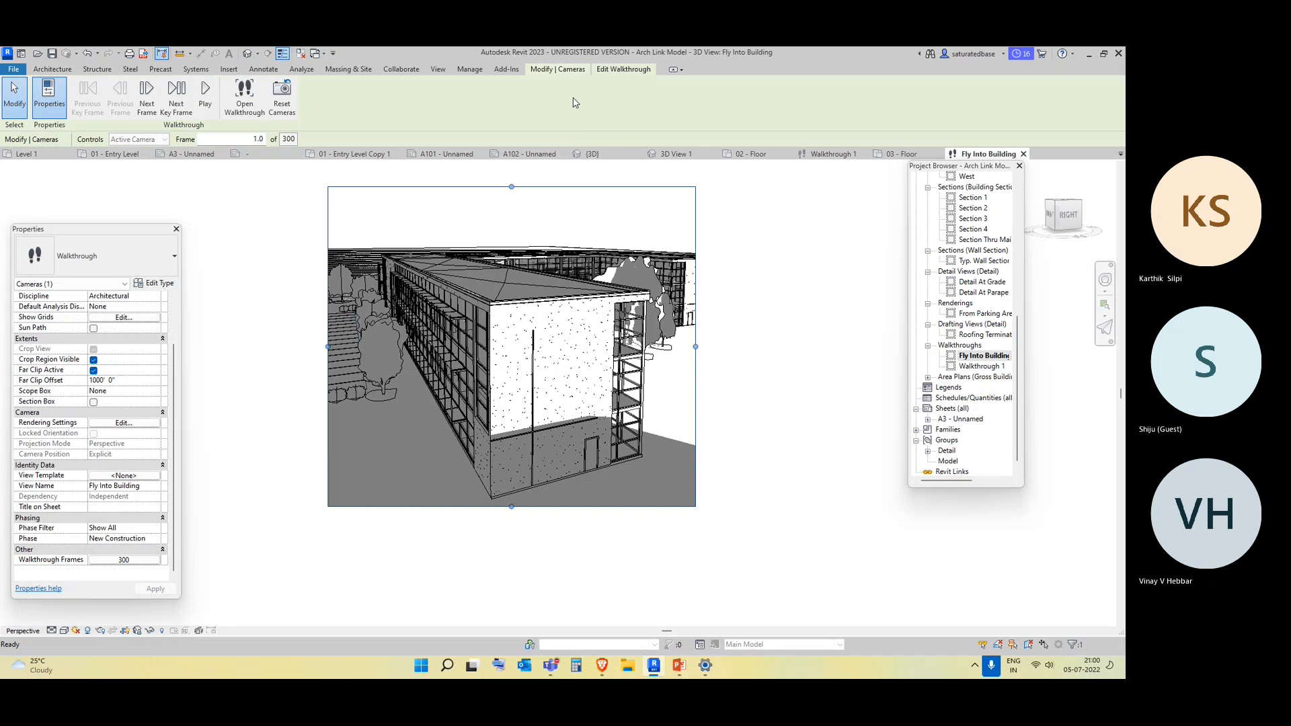
Play the Fly Into Building walkthrough in its current visual style and stop playback partway
click(206, 101)
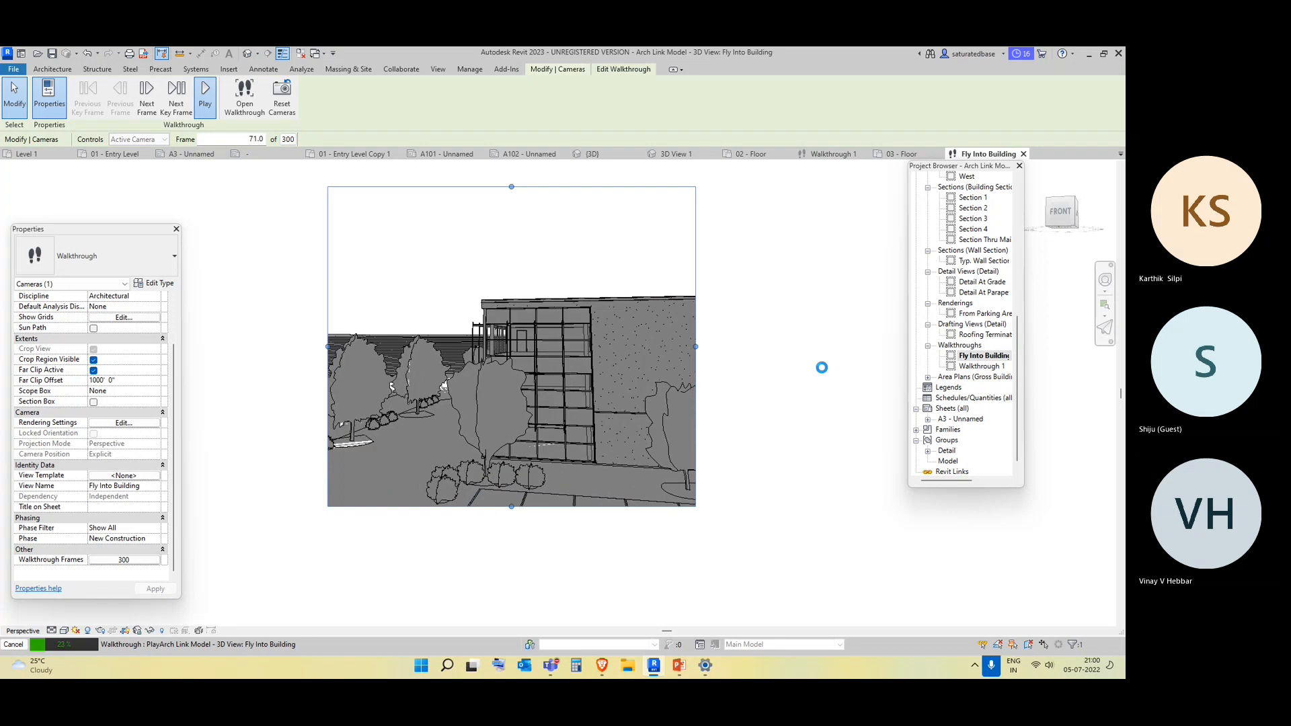
key(Escape)
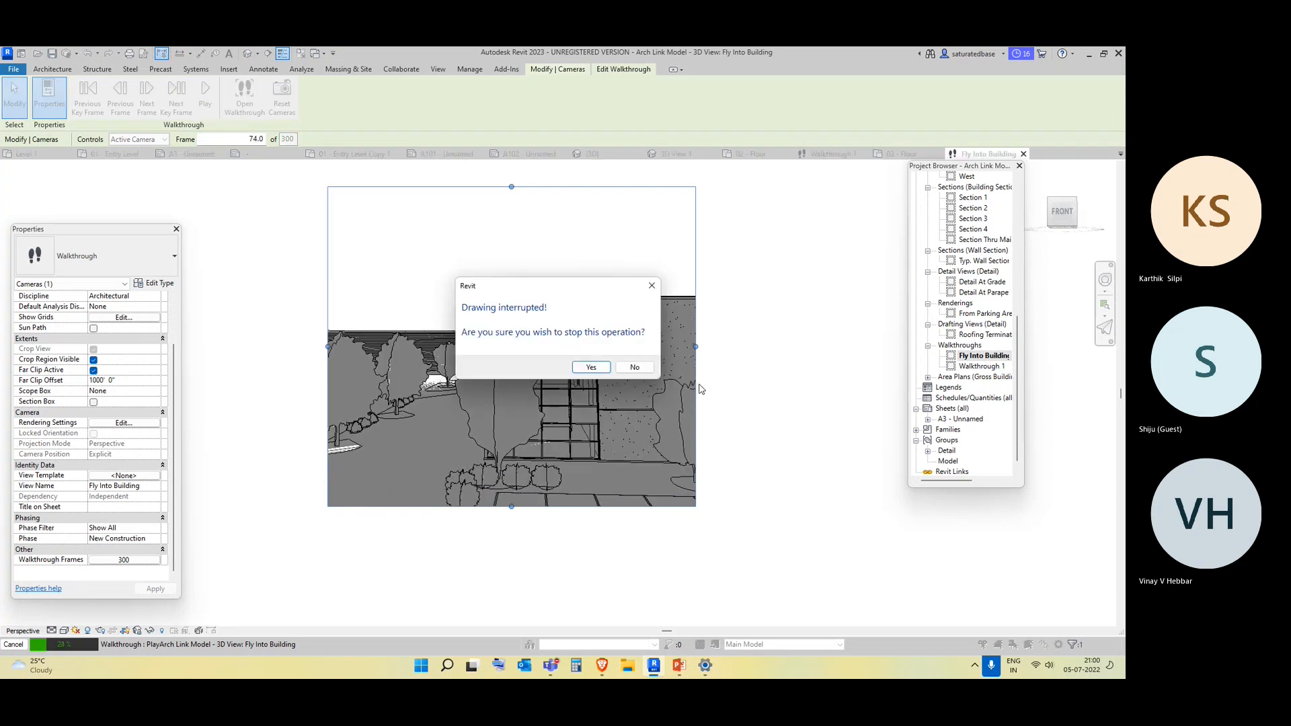
click(585, 370)
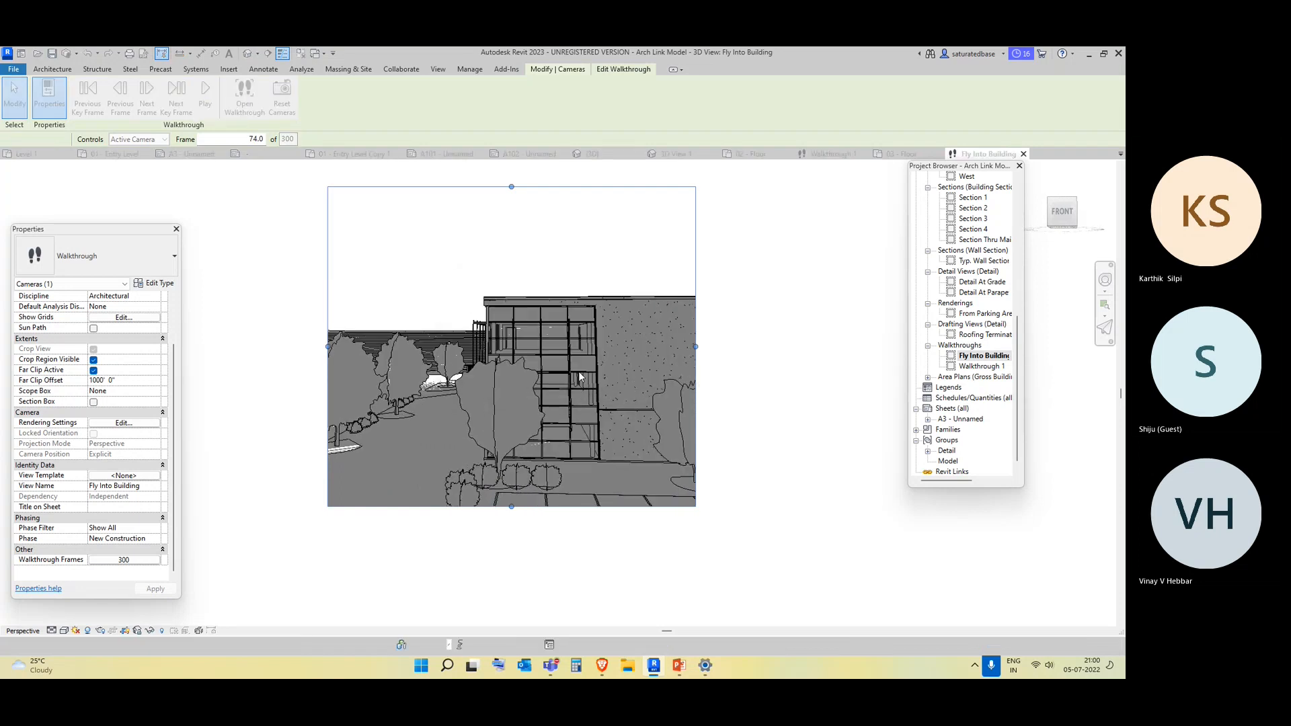
Set the Fly Into Building walkthrough's visual style to Shaded, replay it and stop playback partway
click(65, 630)
click(94, 598)
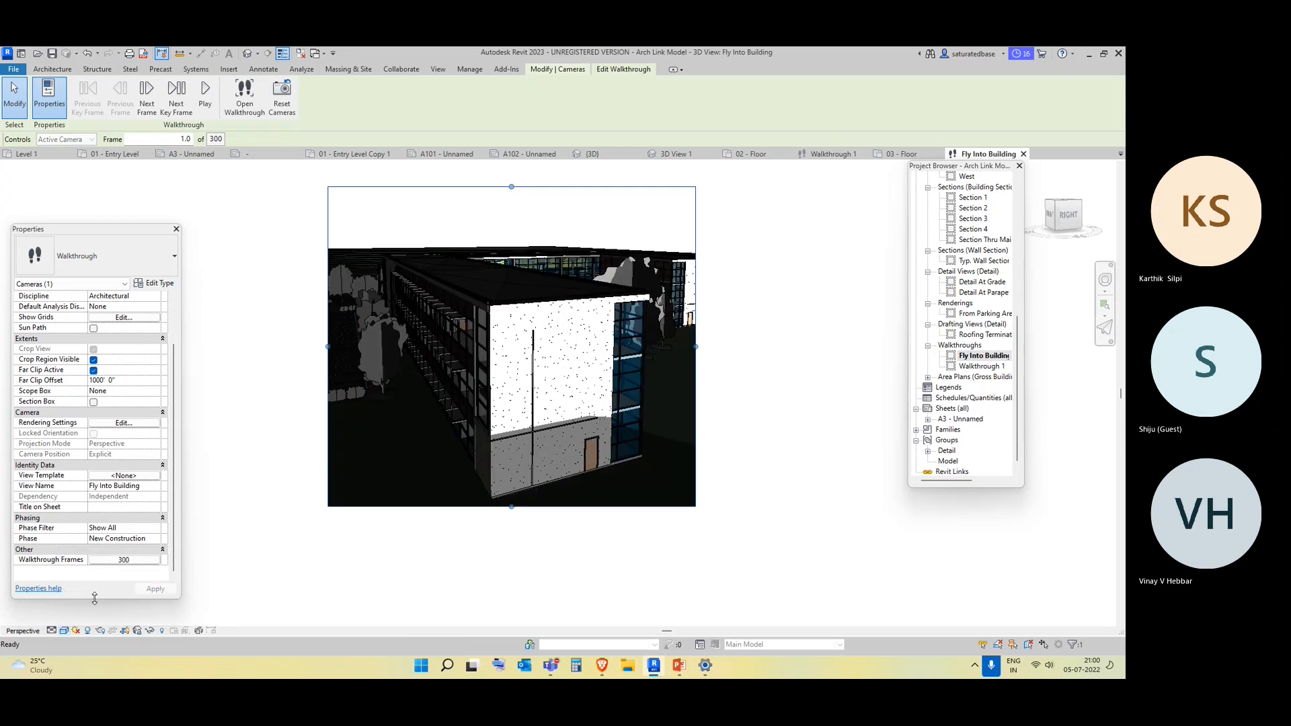
click(206, 92)
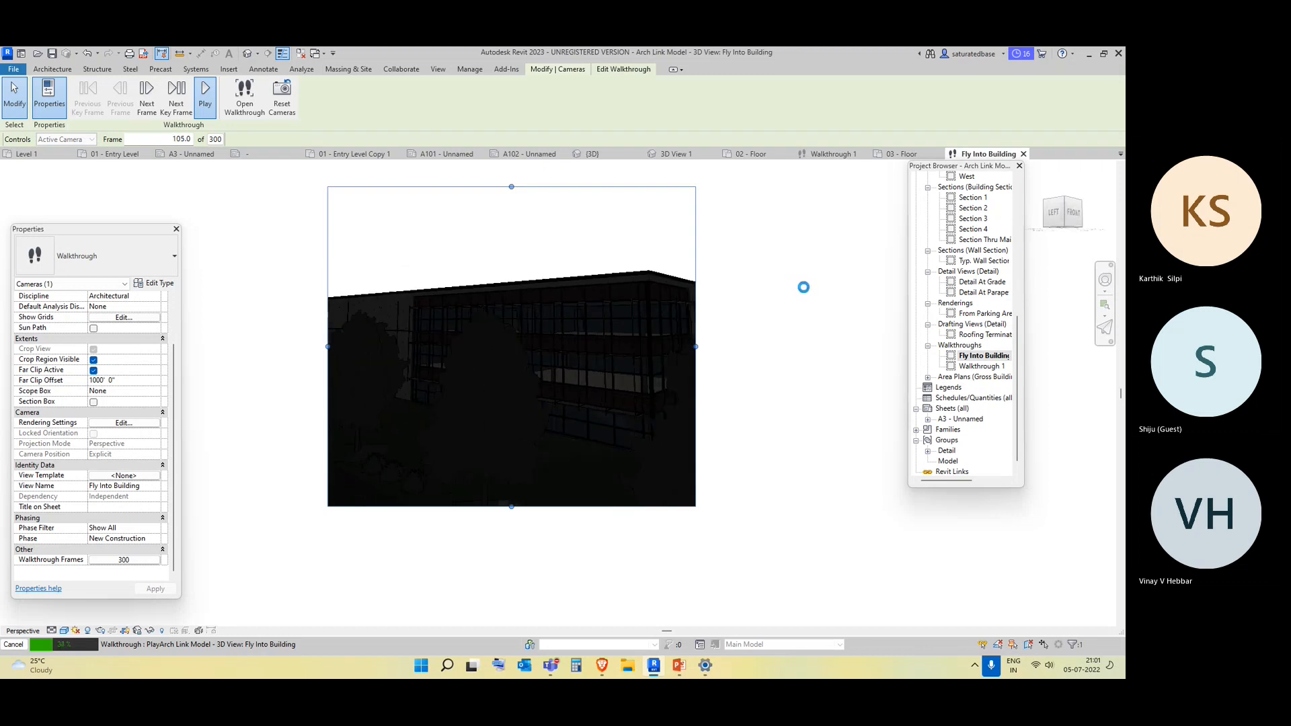
key(Escape)
click(607, 366)
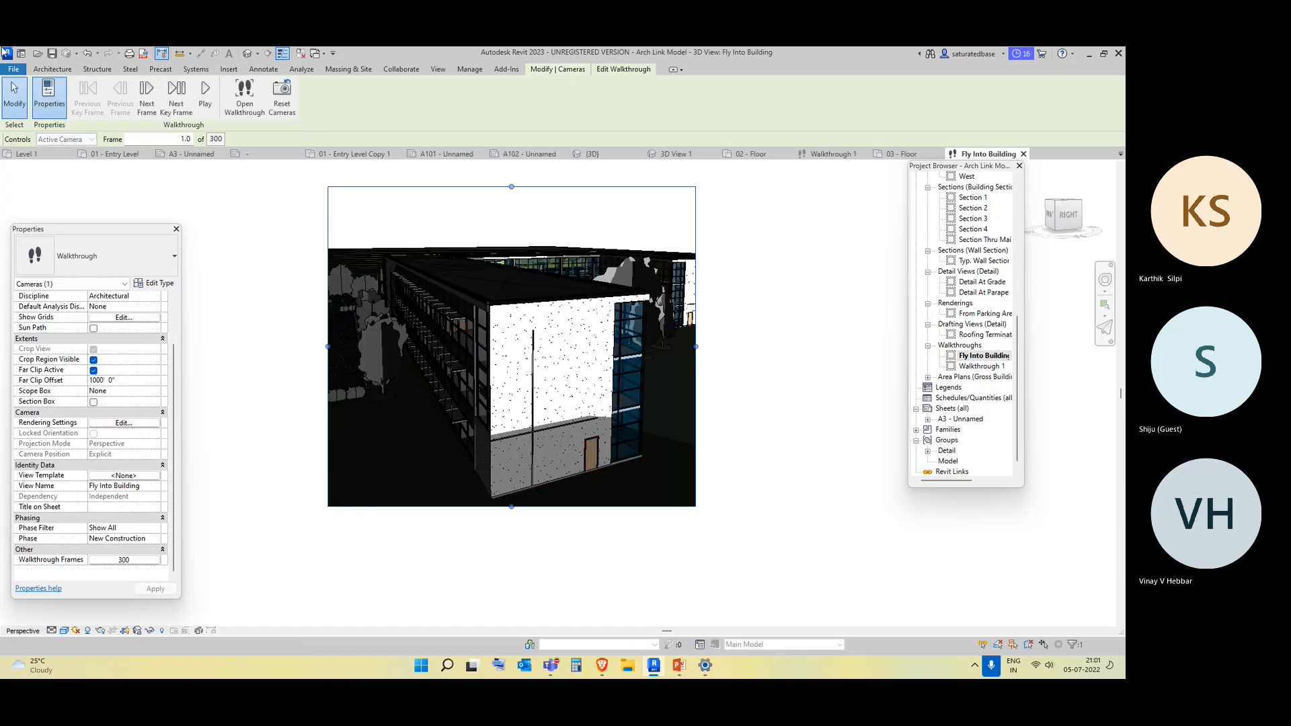
Set up an AVI export of all Fly Into Building walkthrough frames to the Desktop and cancel it before saving
click(14, 69)
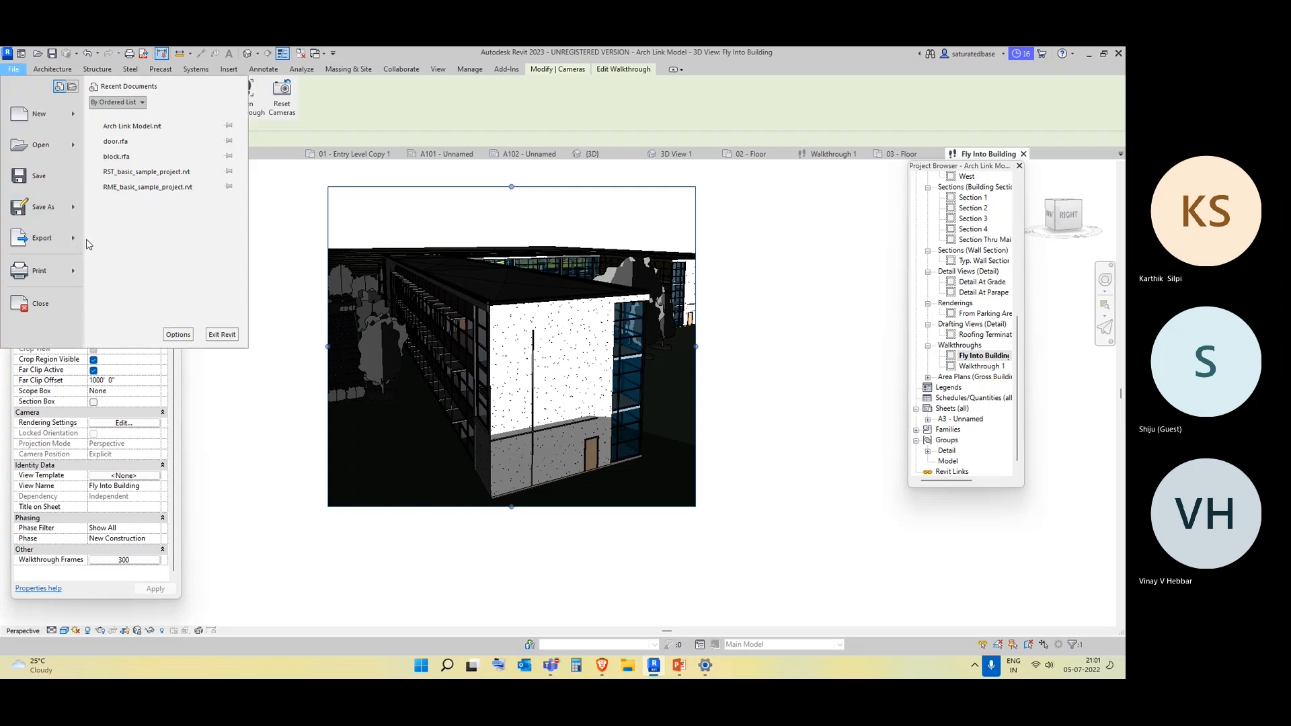
mouse_move(74, 239)
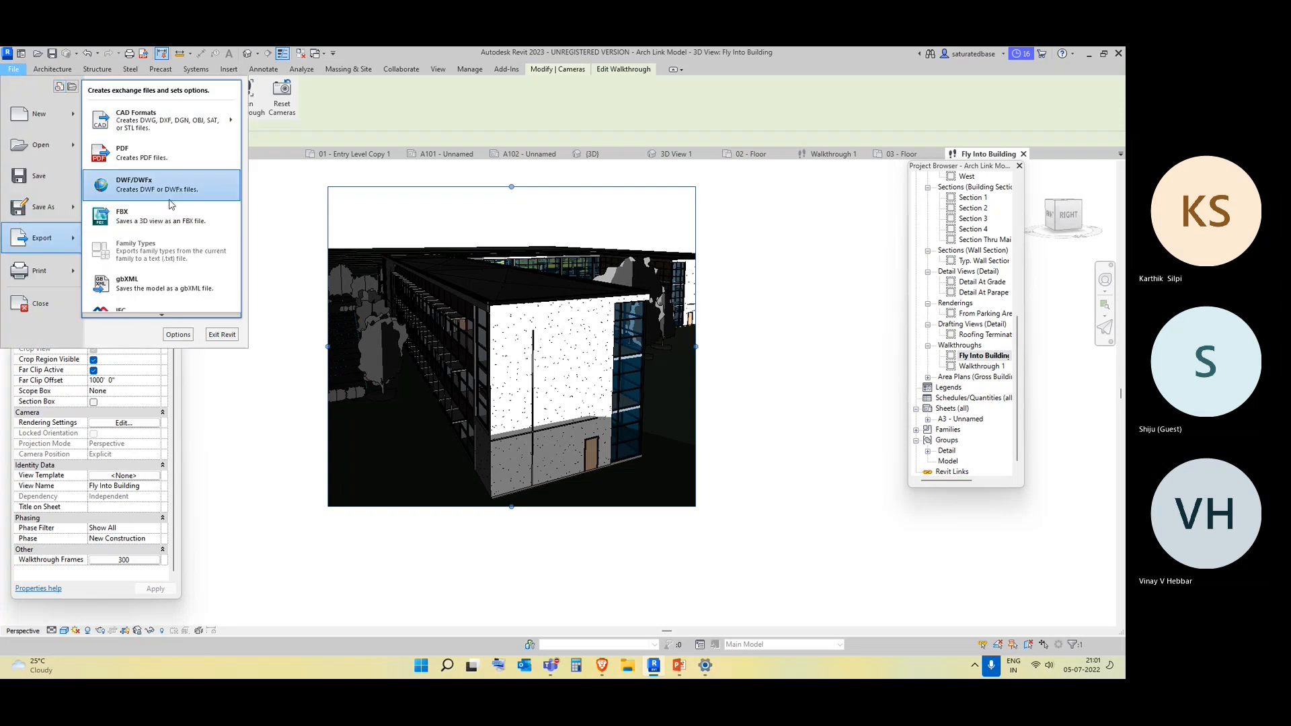
mouse_move(173, 316)
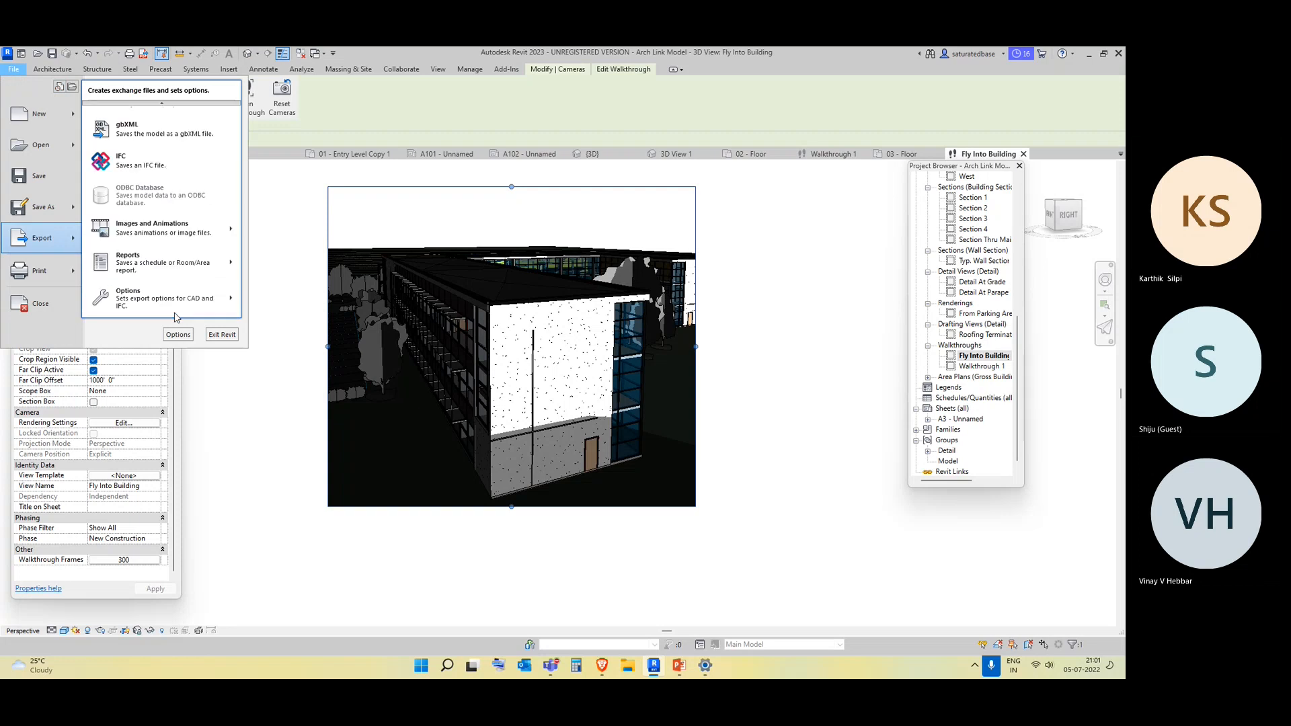
mouse_move(202, 232)
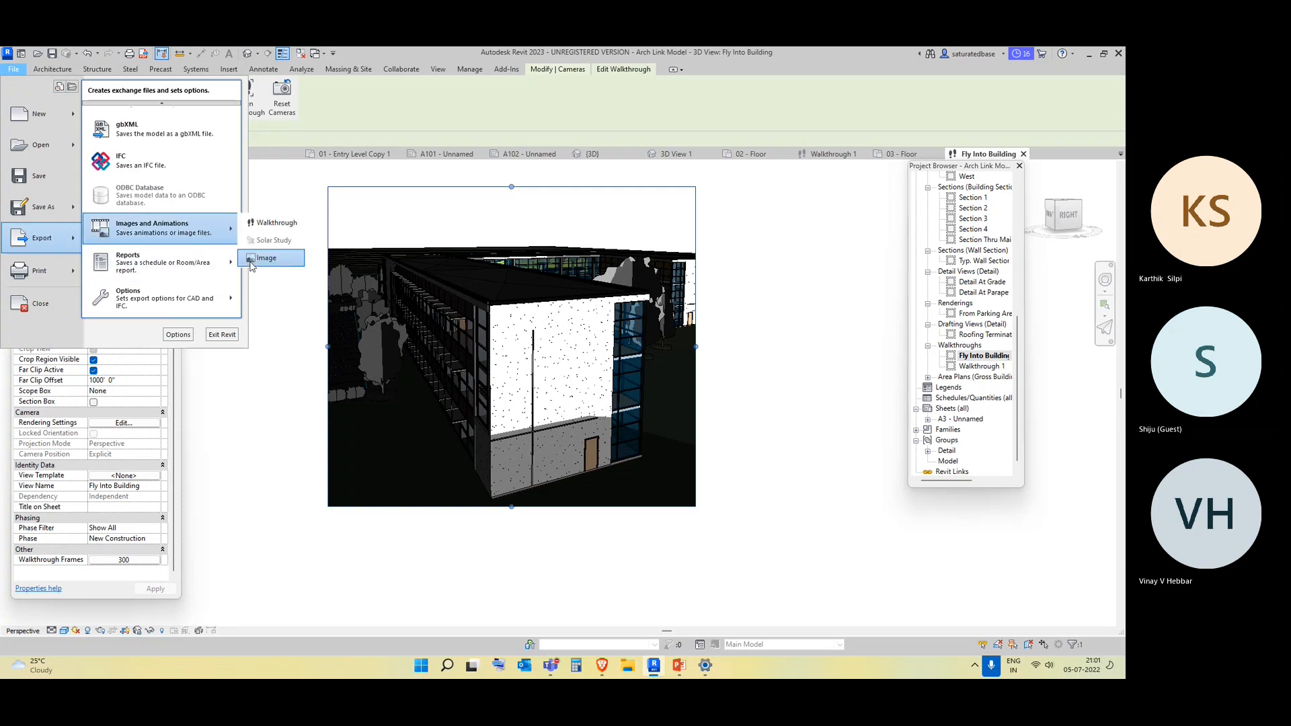
click(269, 222)
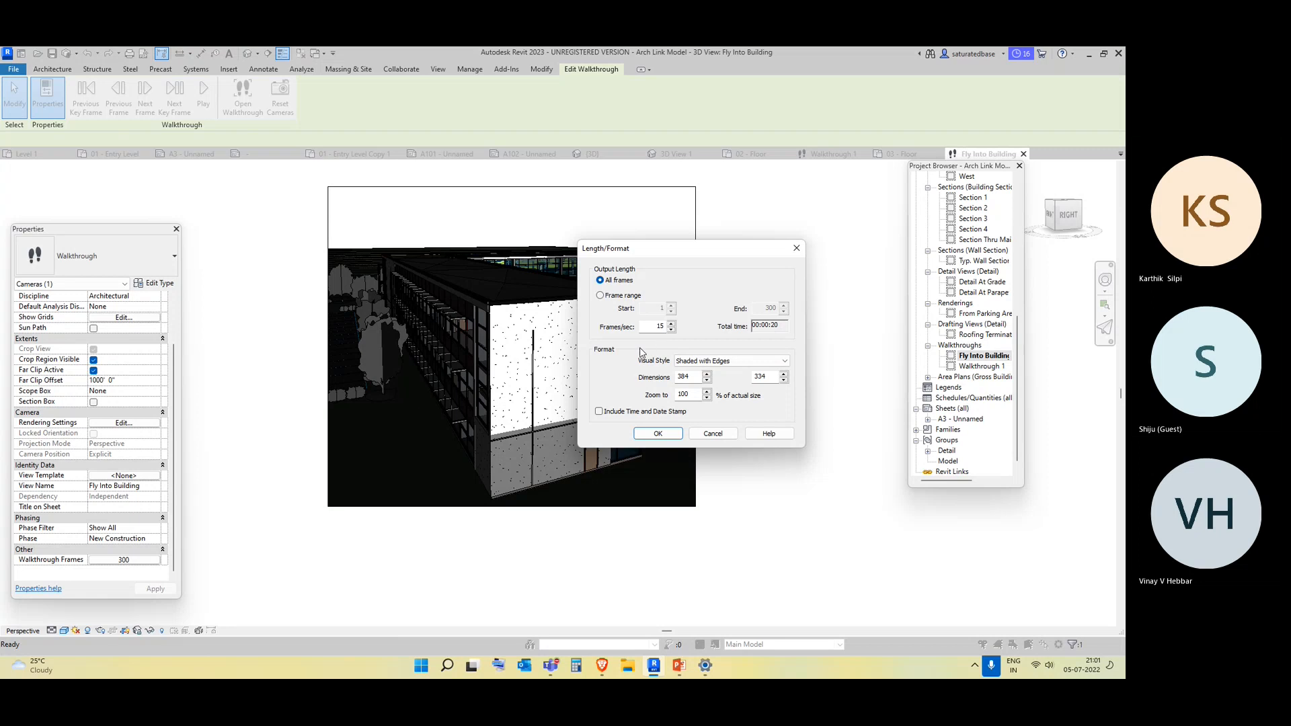
click(670, 436)
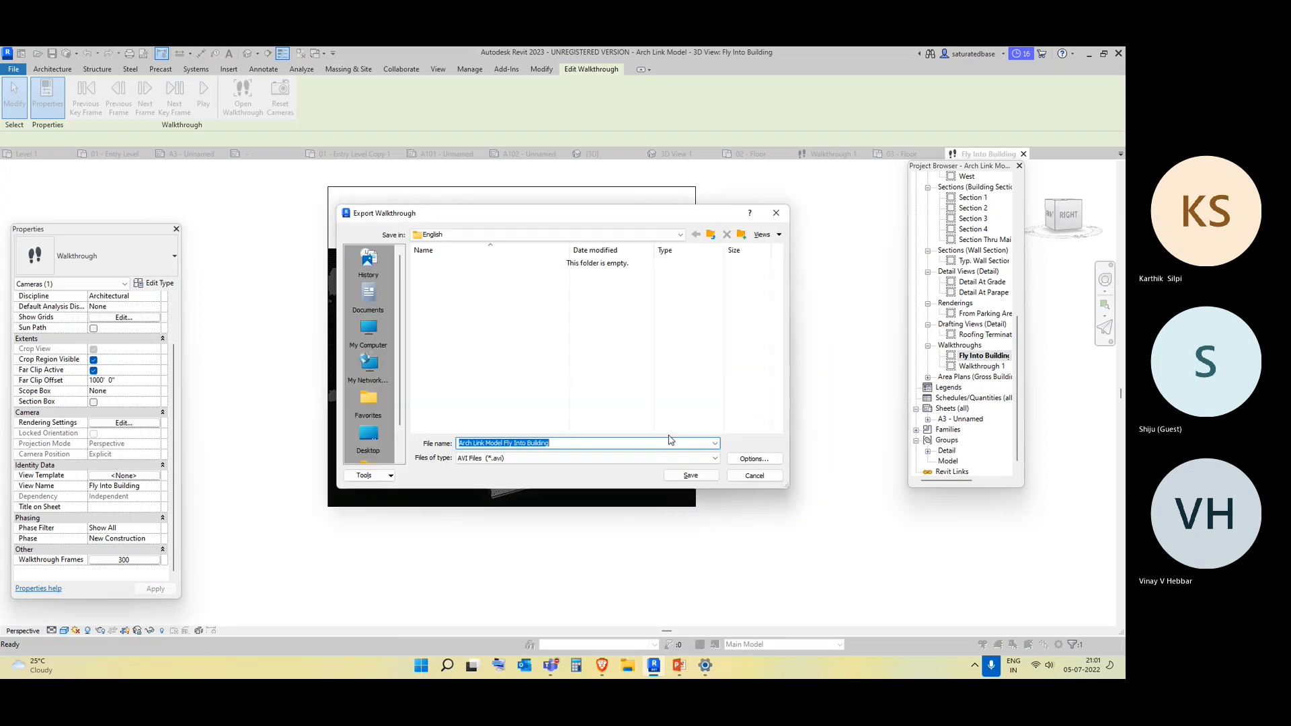
click(372, 439)
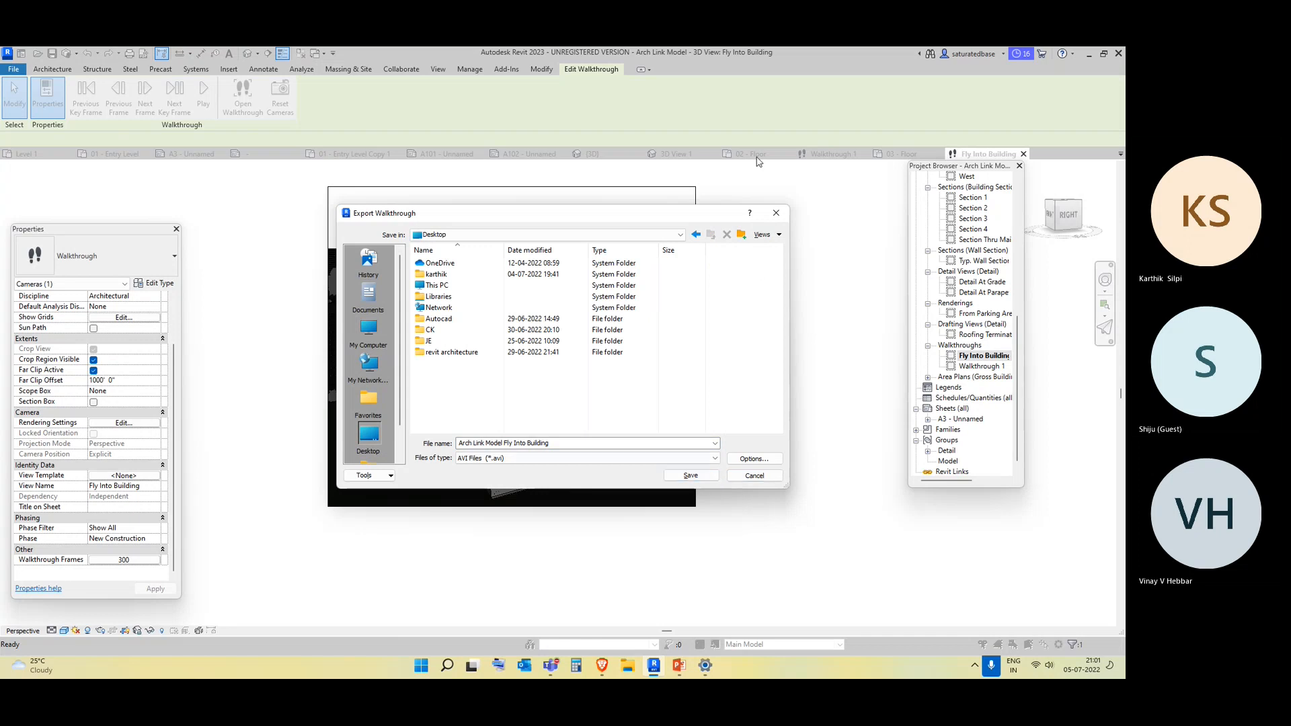
click(776, 214)
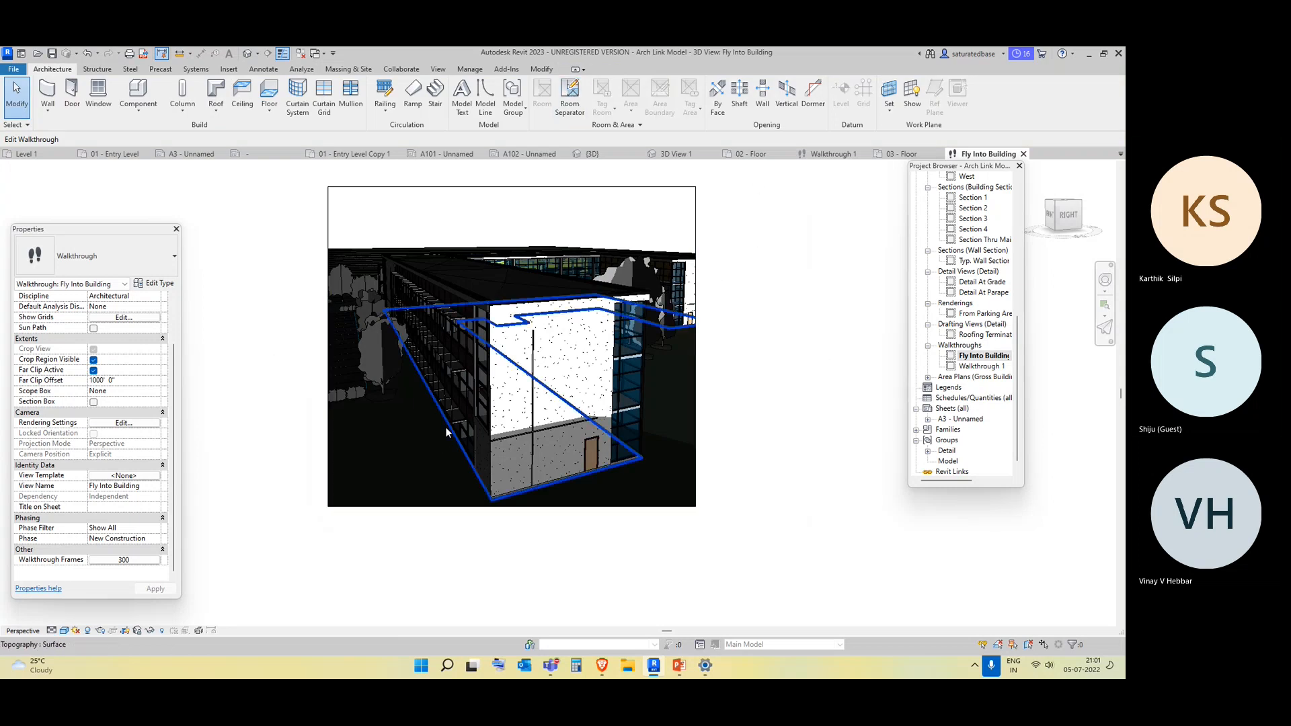
Open the 01 - Entry Level floor plan and bring the whole building layout into view
scroll(1012, 258, up, 3)
scroll(1012, 258, up, 6)
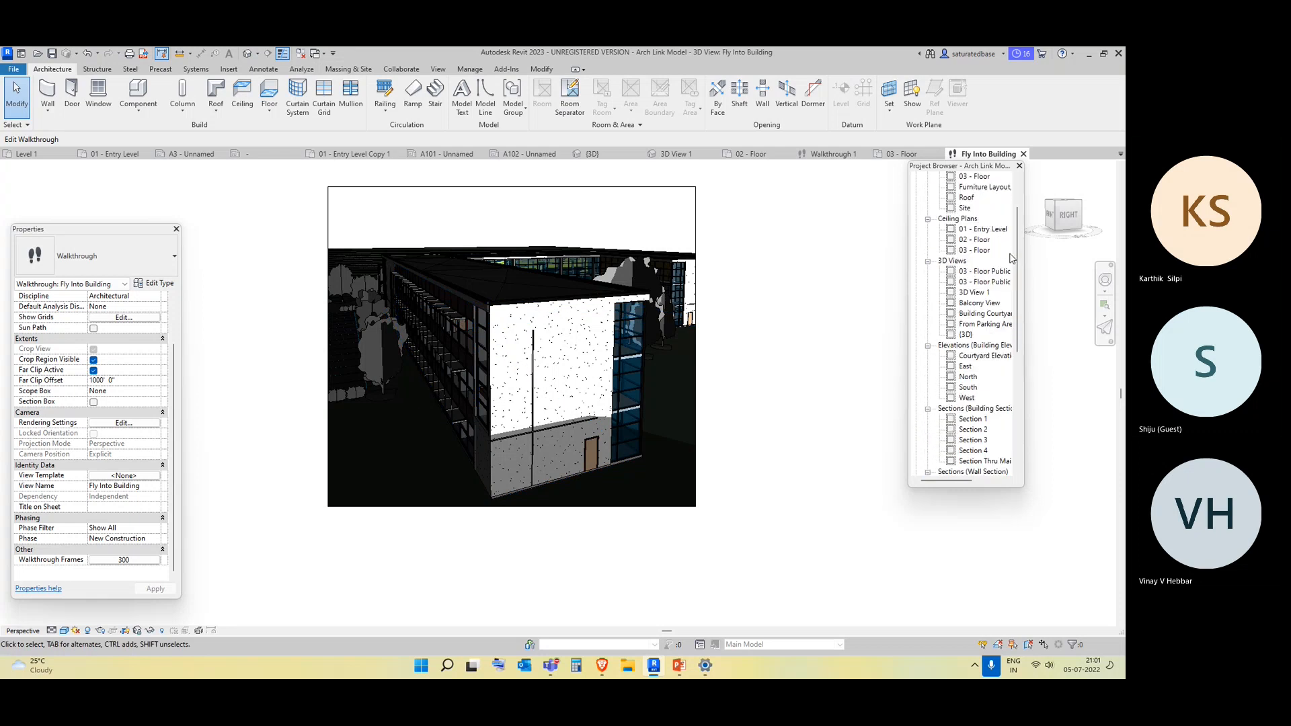
double_click(999, 203)
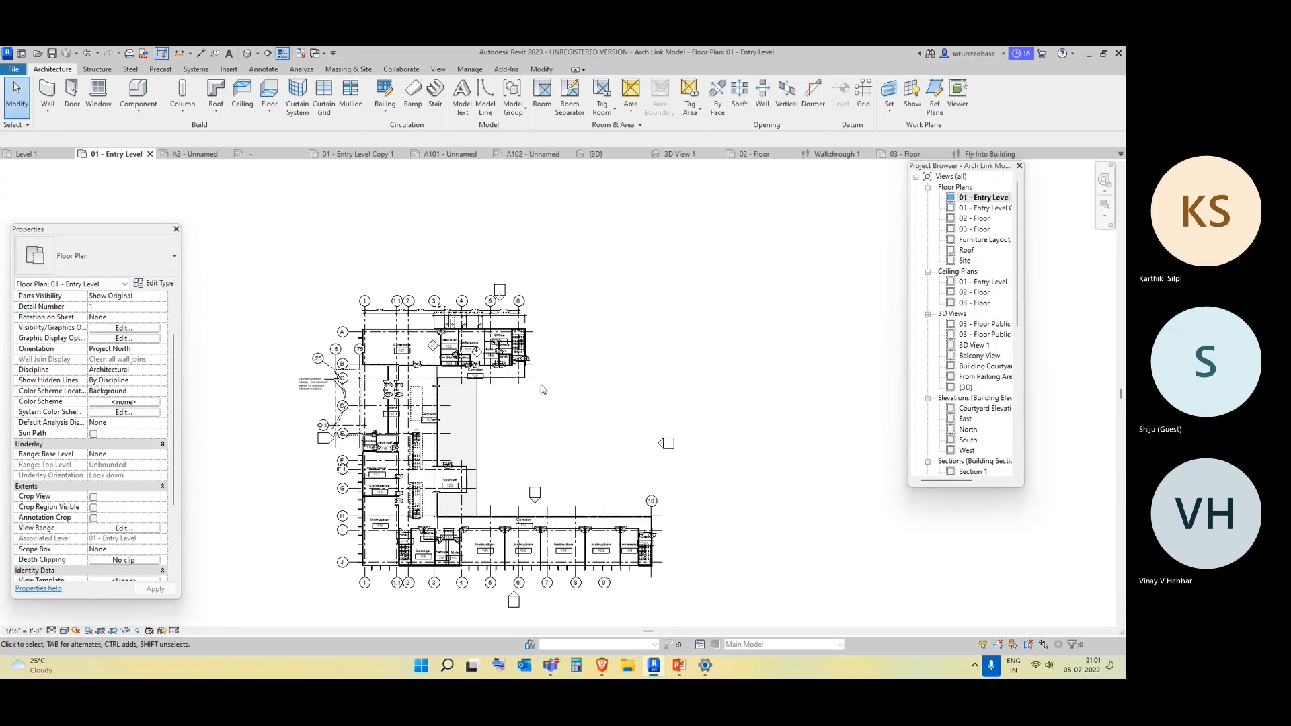
middle_drag(643, 530, 621, 530)
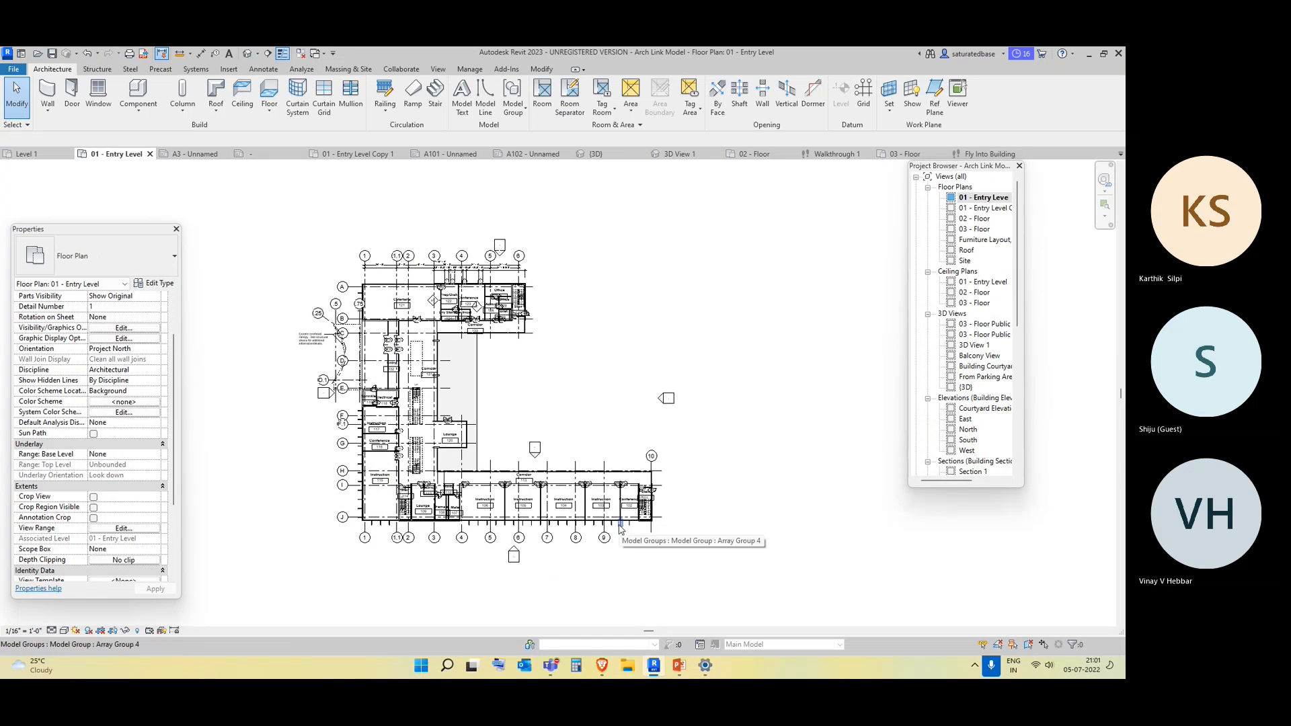
Switch to the Brave browser, search for lumion and open the official Lumion site in a new tab
click(605, 672)
click(575, 51)
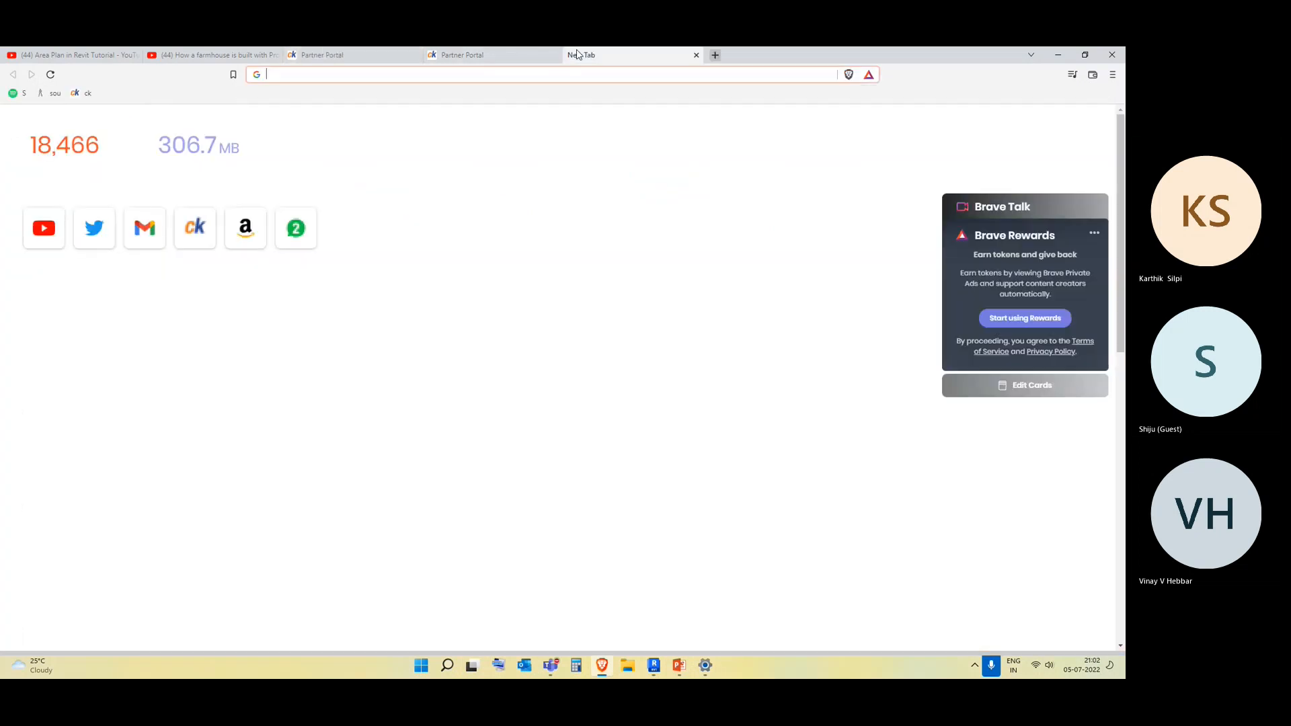
text(lum)
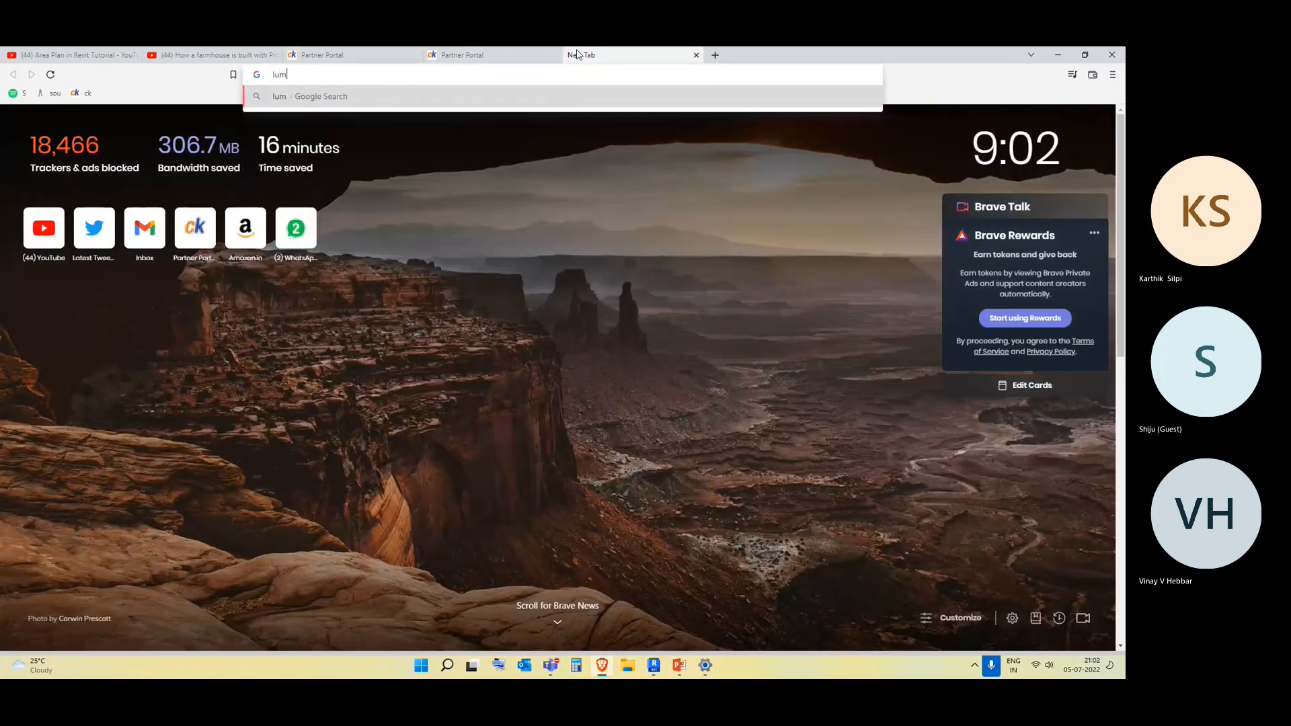
text(ion)
key(Return)
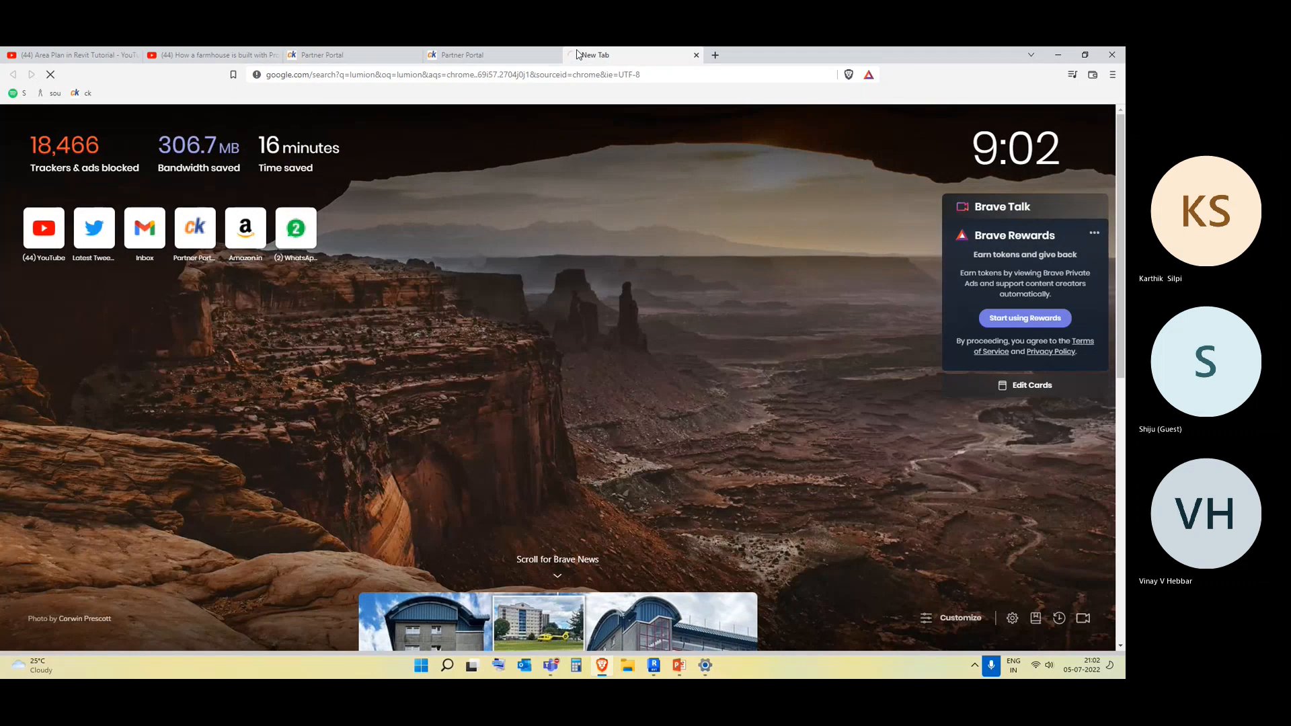
right_click(311, 218)
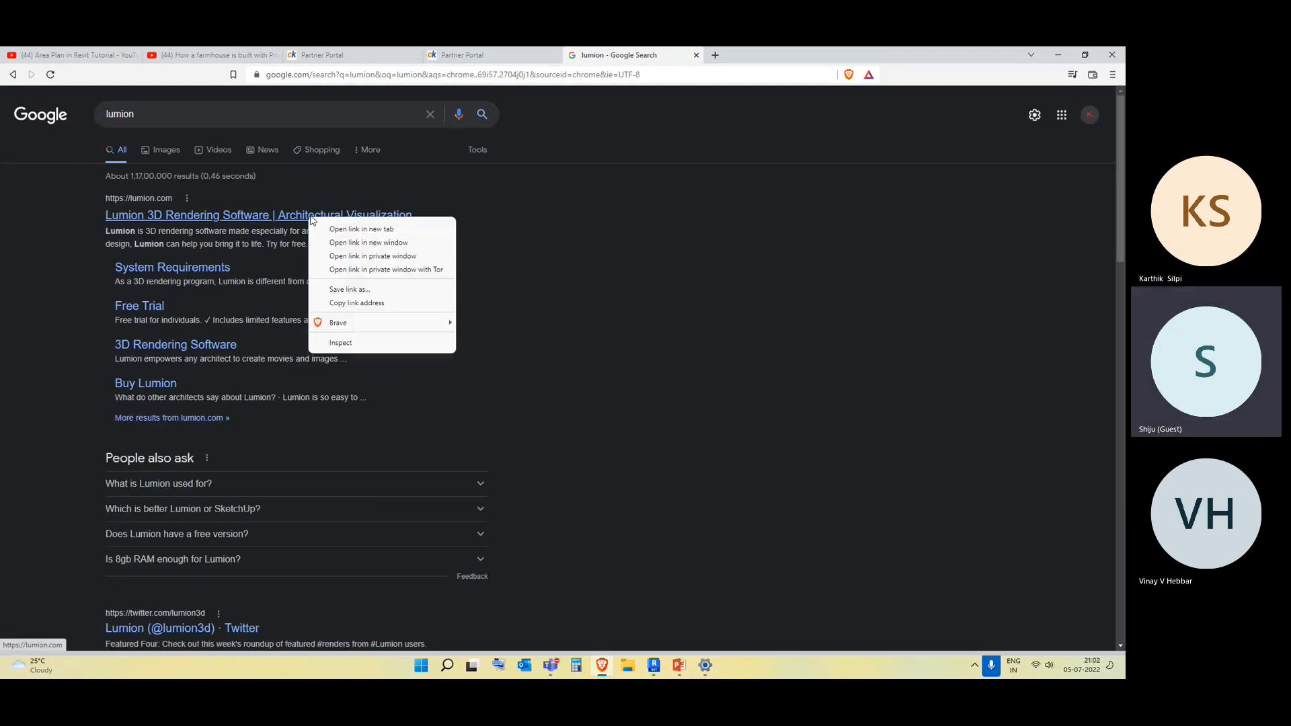
click(337, 229)
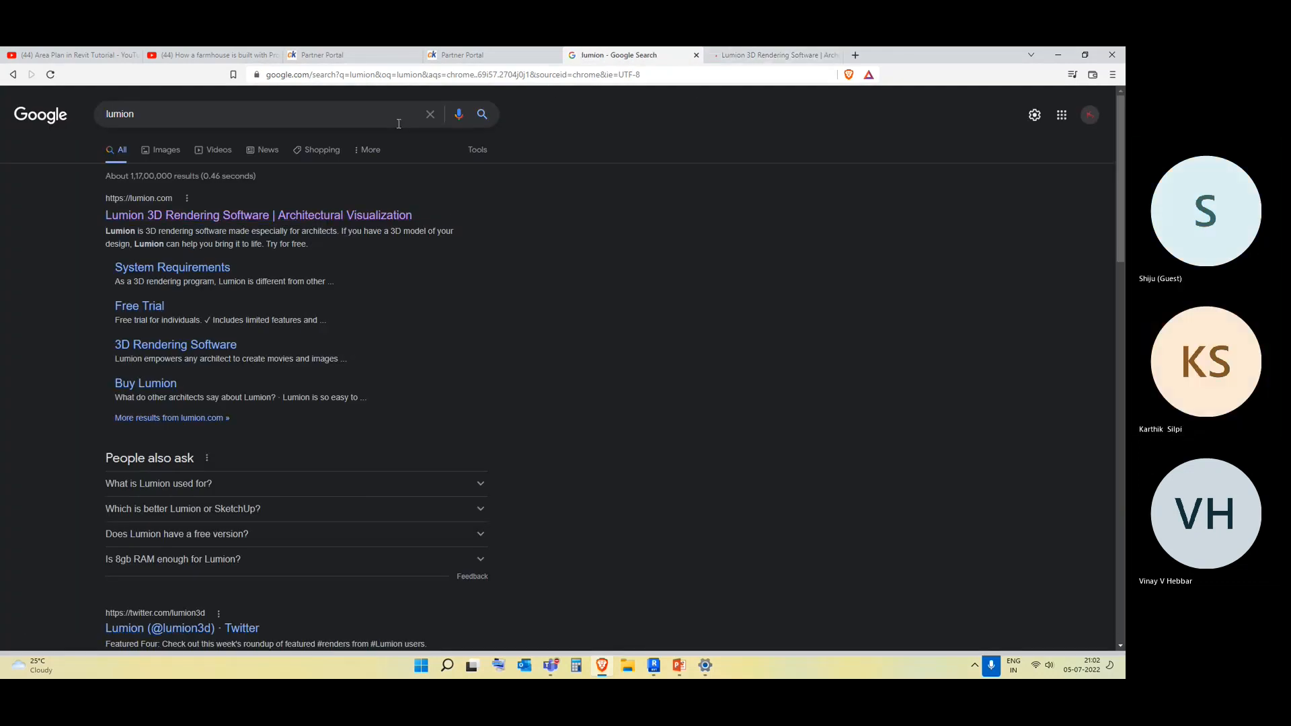
Replace the web search with enscape and open the official Enscape website
drag(395, 122, 85, 123)
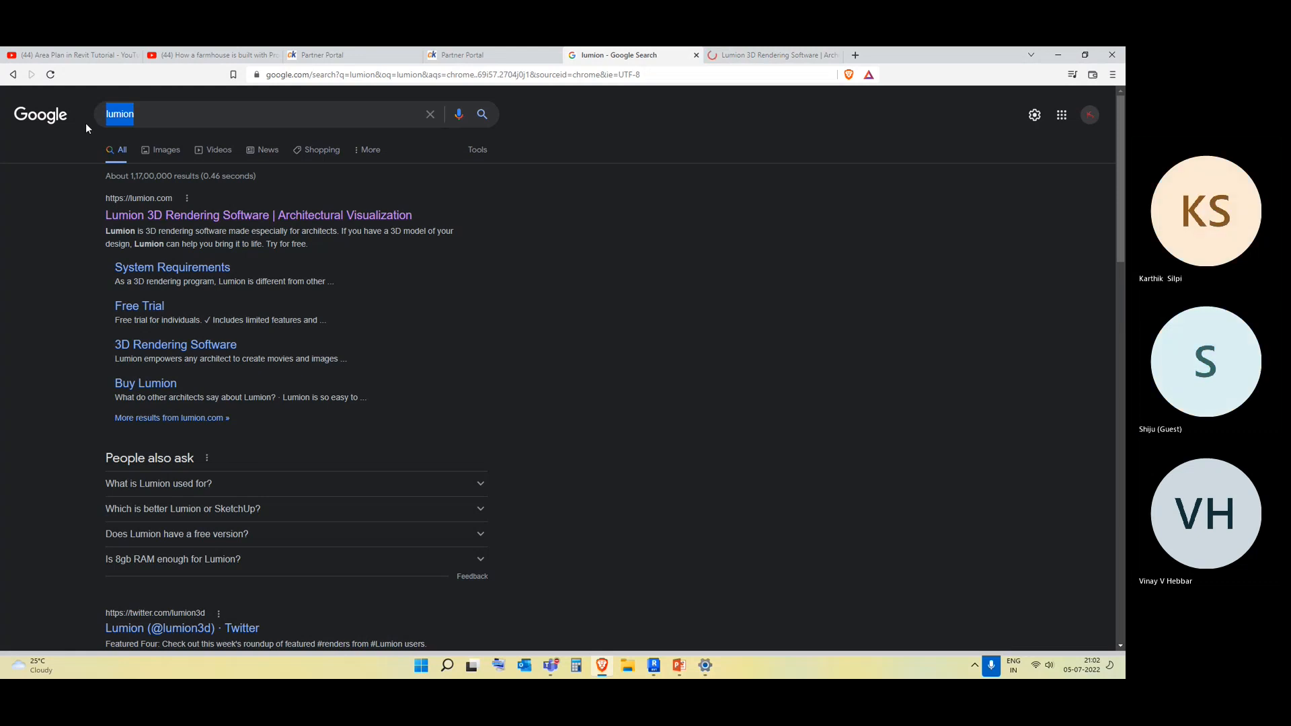
key(BackSpace)
text(enscape)
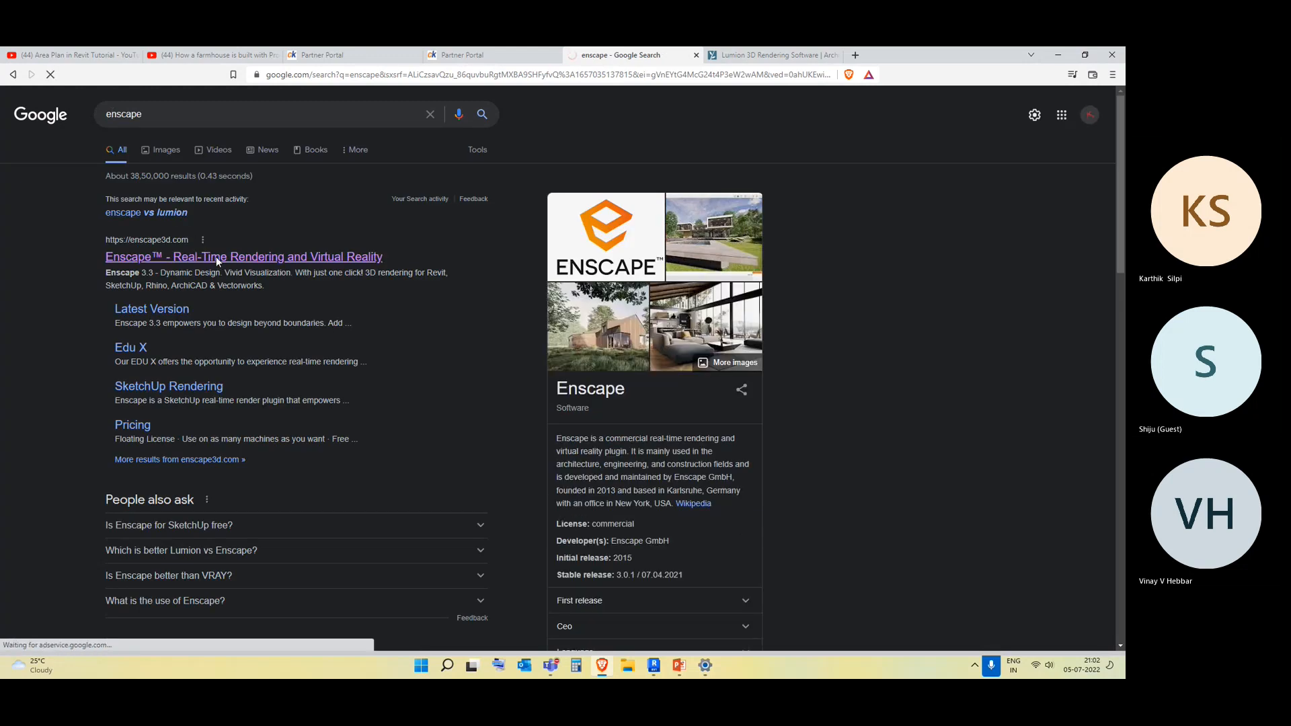
Look through the Lumion homepage, from the introductory video to the product and news sections
click(810, 53)
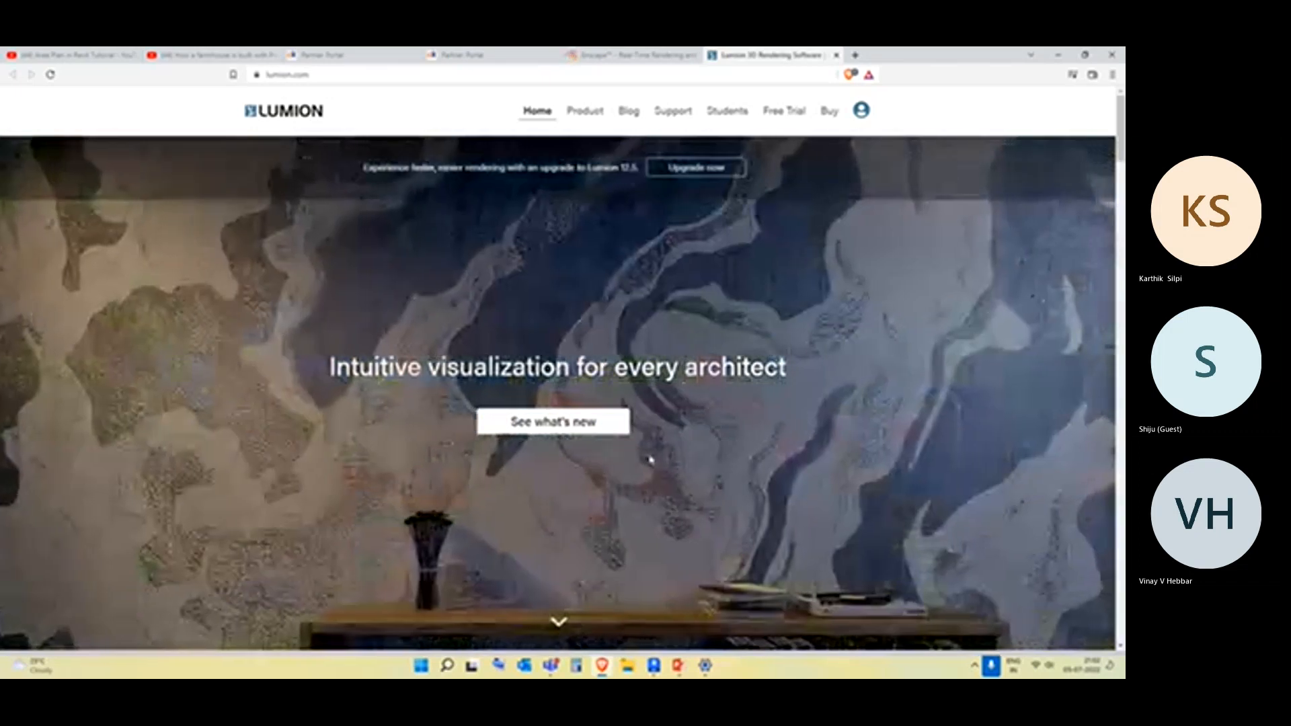
scroll(648, 456, down, 5)
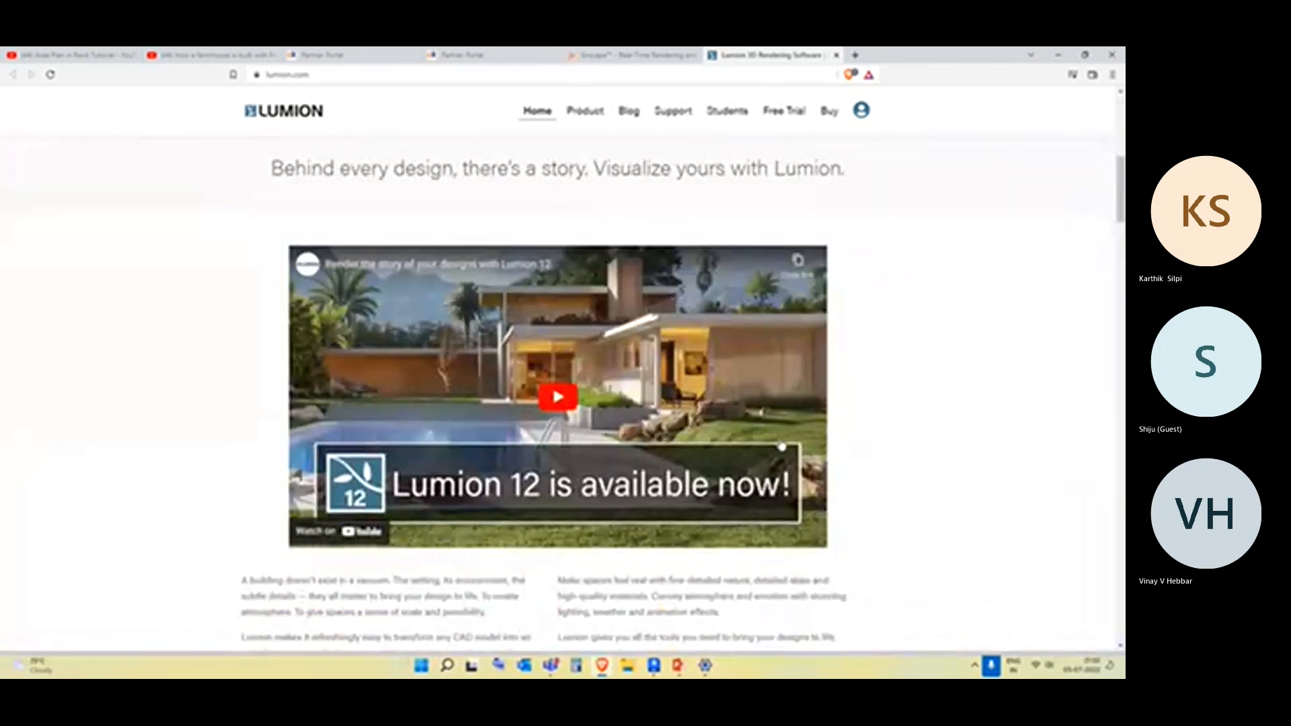
scroll(724, 430, down, 10)
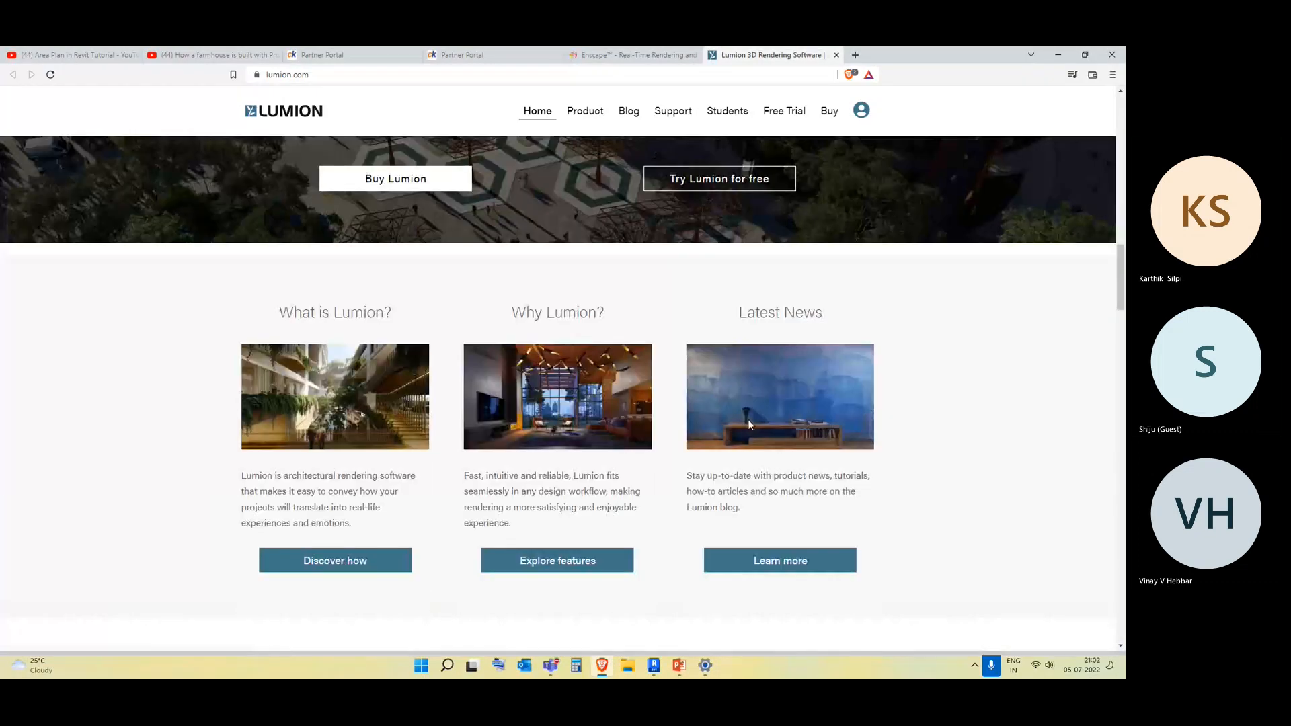
scroll(747, 419, up, 3)
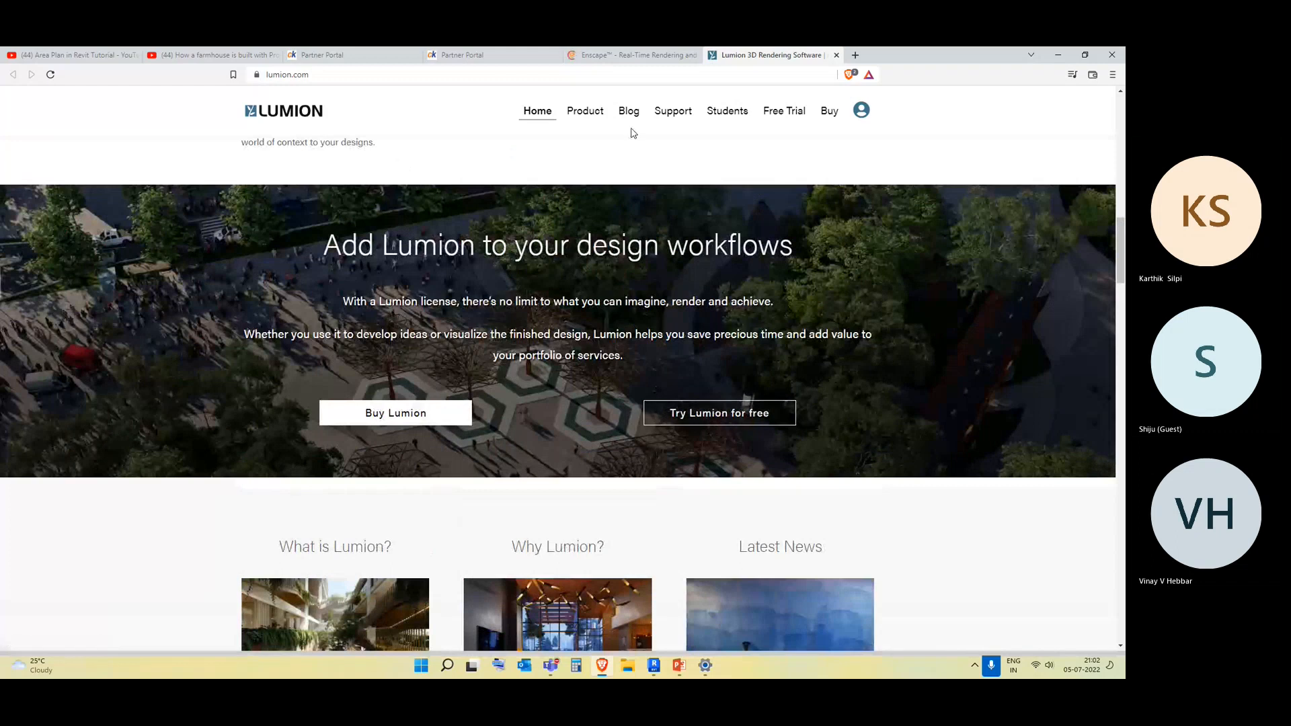
Accept all cookies on the Enscape homepage and examine its rendering overview and supported modelling programs
click(628, 56)
scroll(445, 353, down, 6)
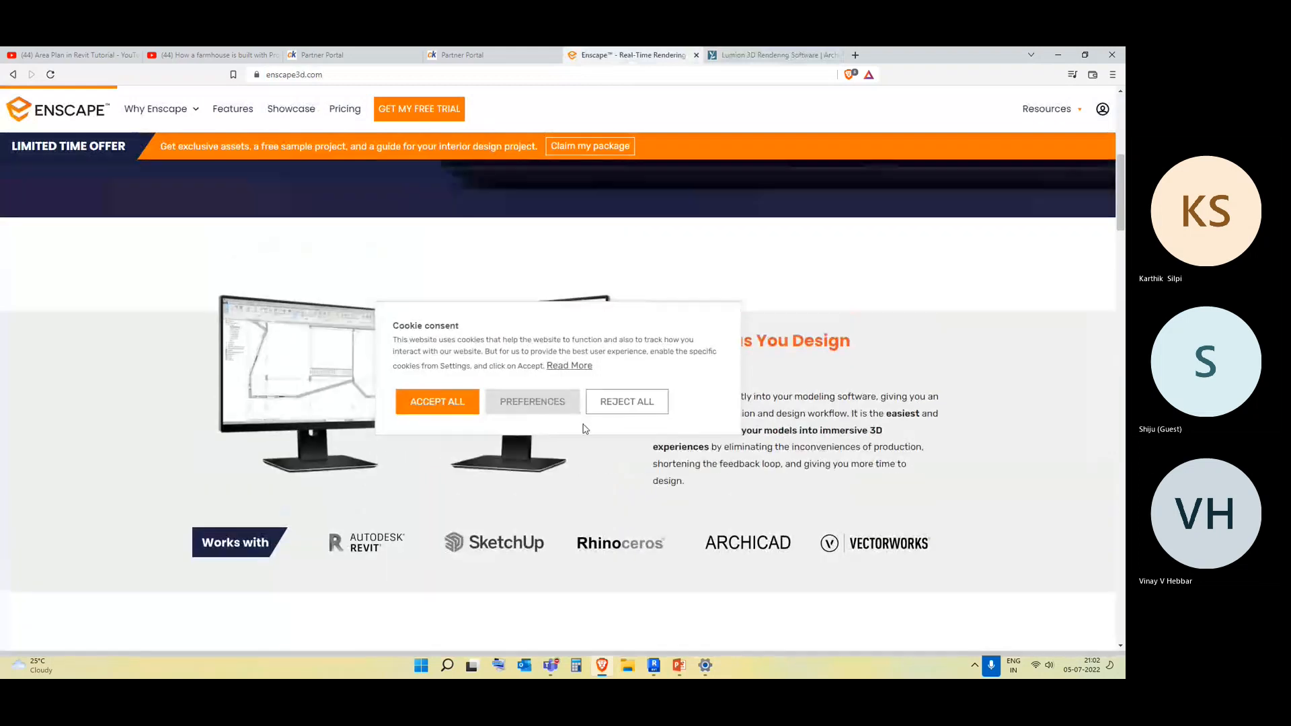
click(451, 410)
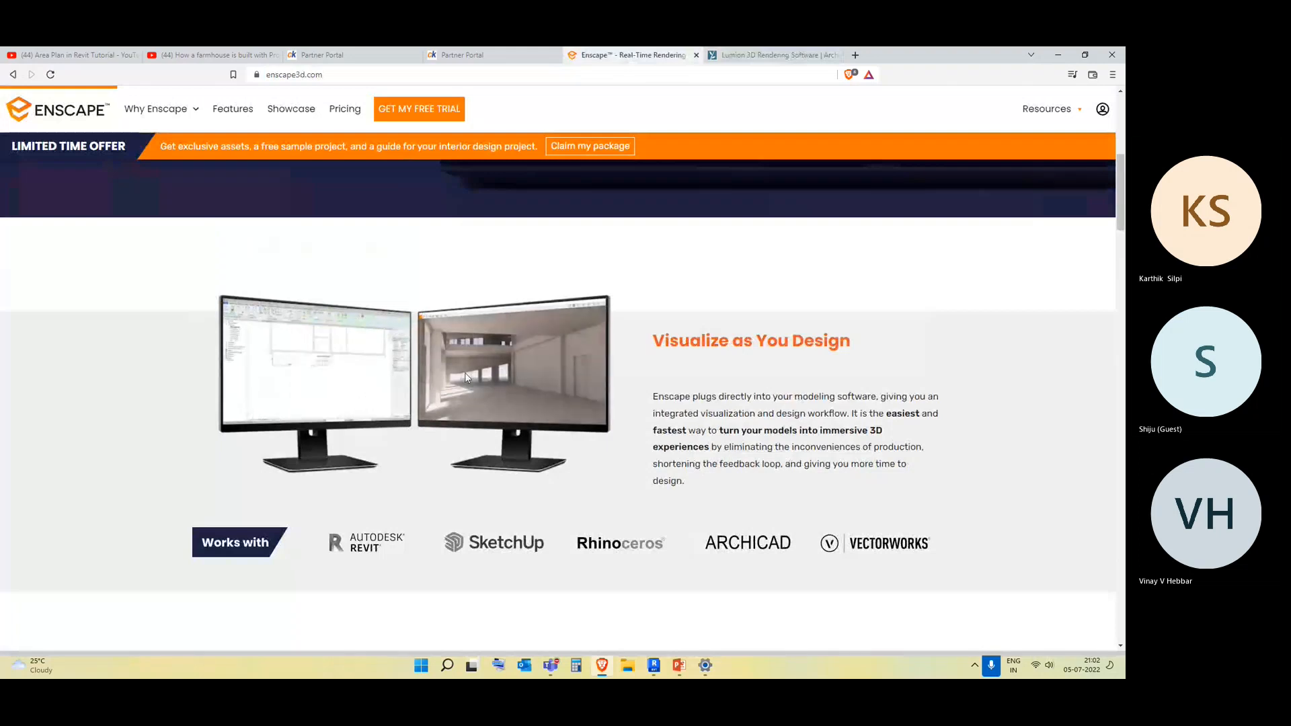
scroll(334, 354, up, 1)
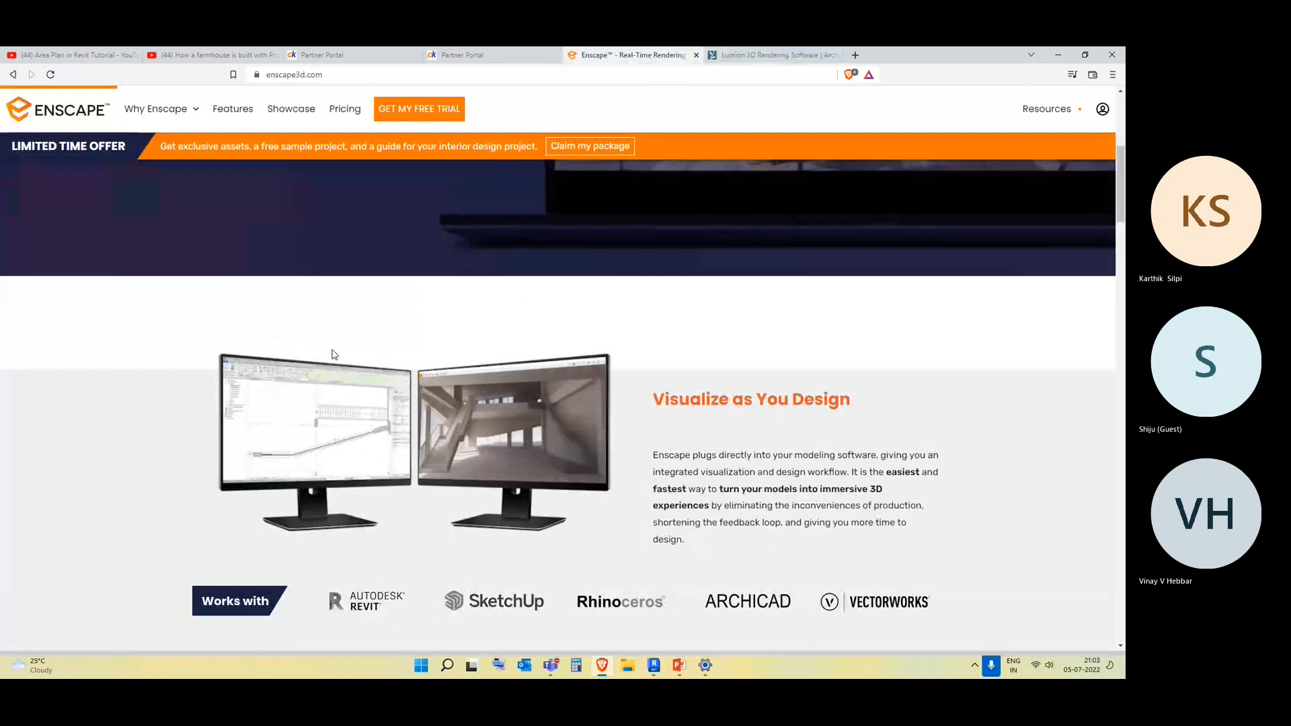
scroll(361, 343, up, 6)
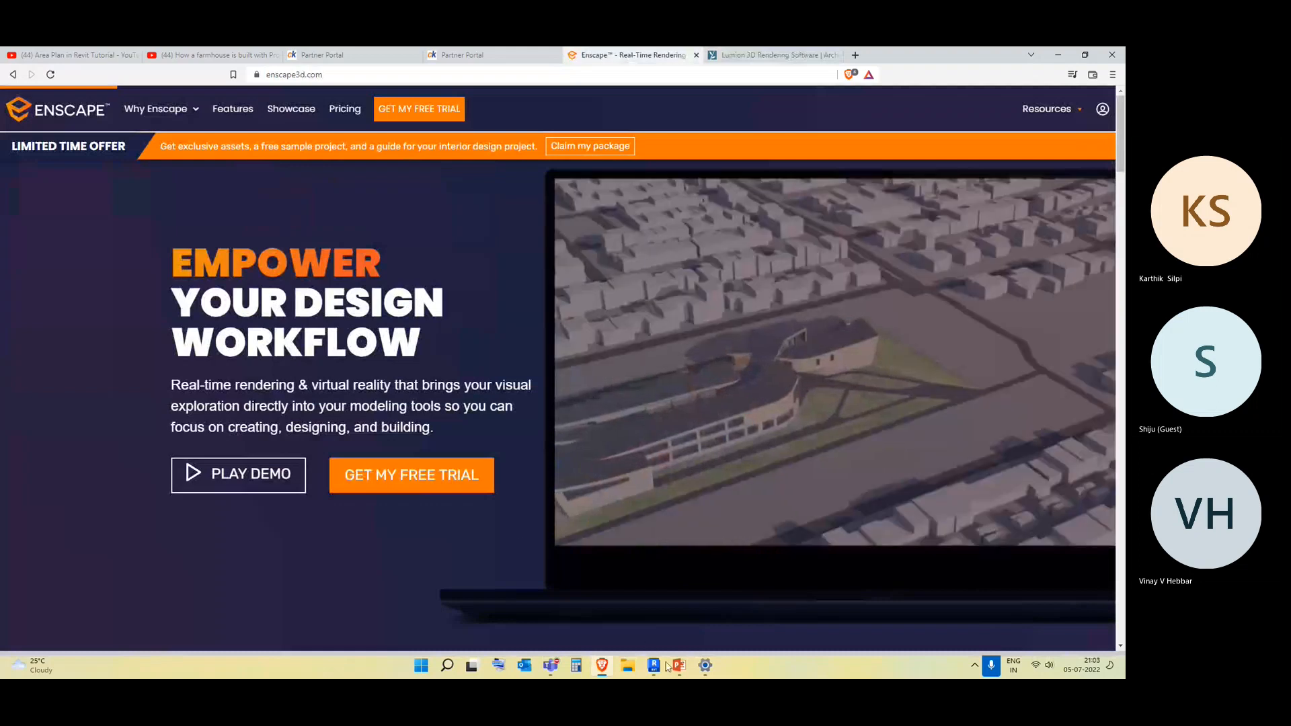
scroll(503, 462, down, 2)
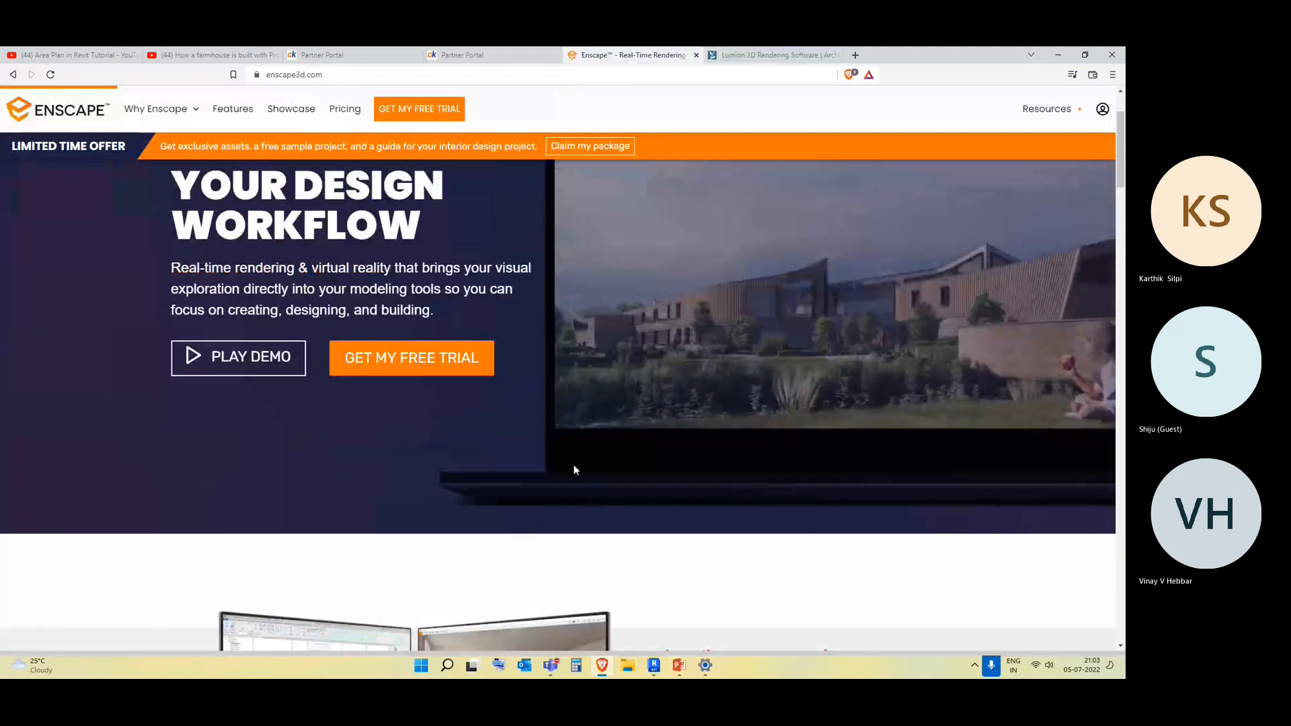
scroll(576, 469, up, 2)
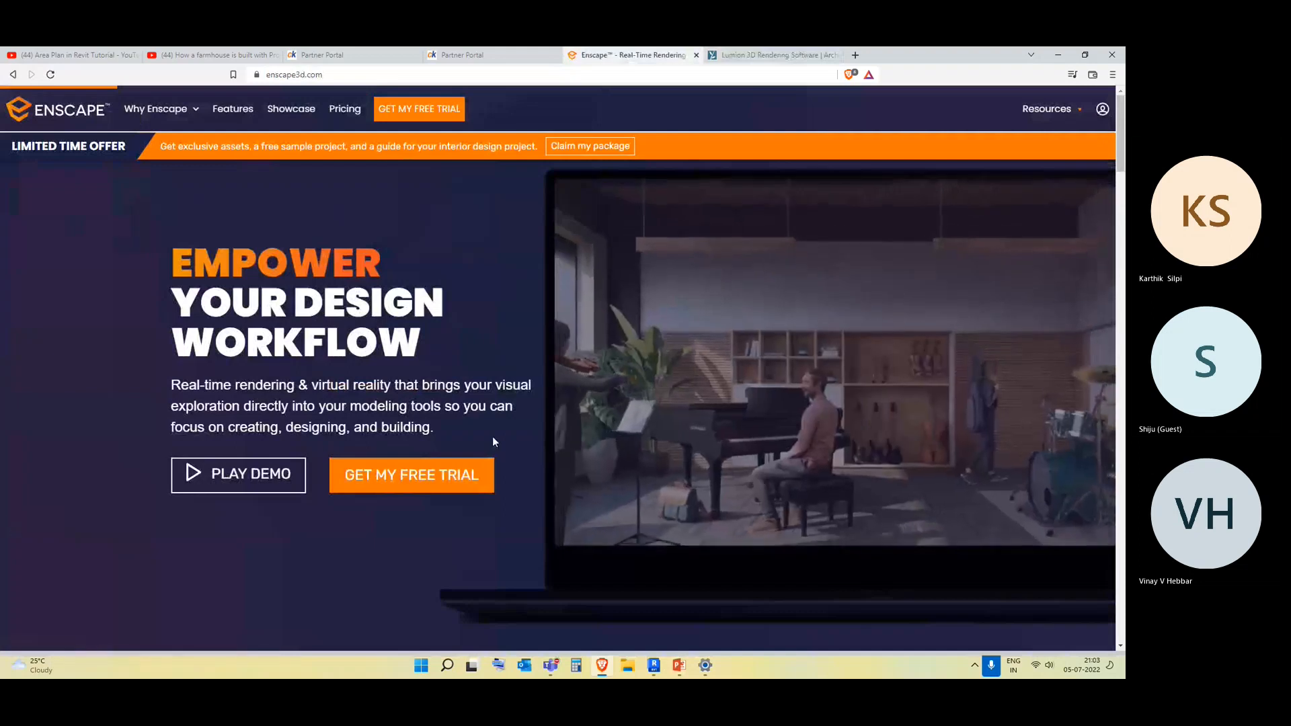
scroll(392, 447, down, 3)
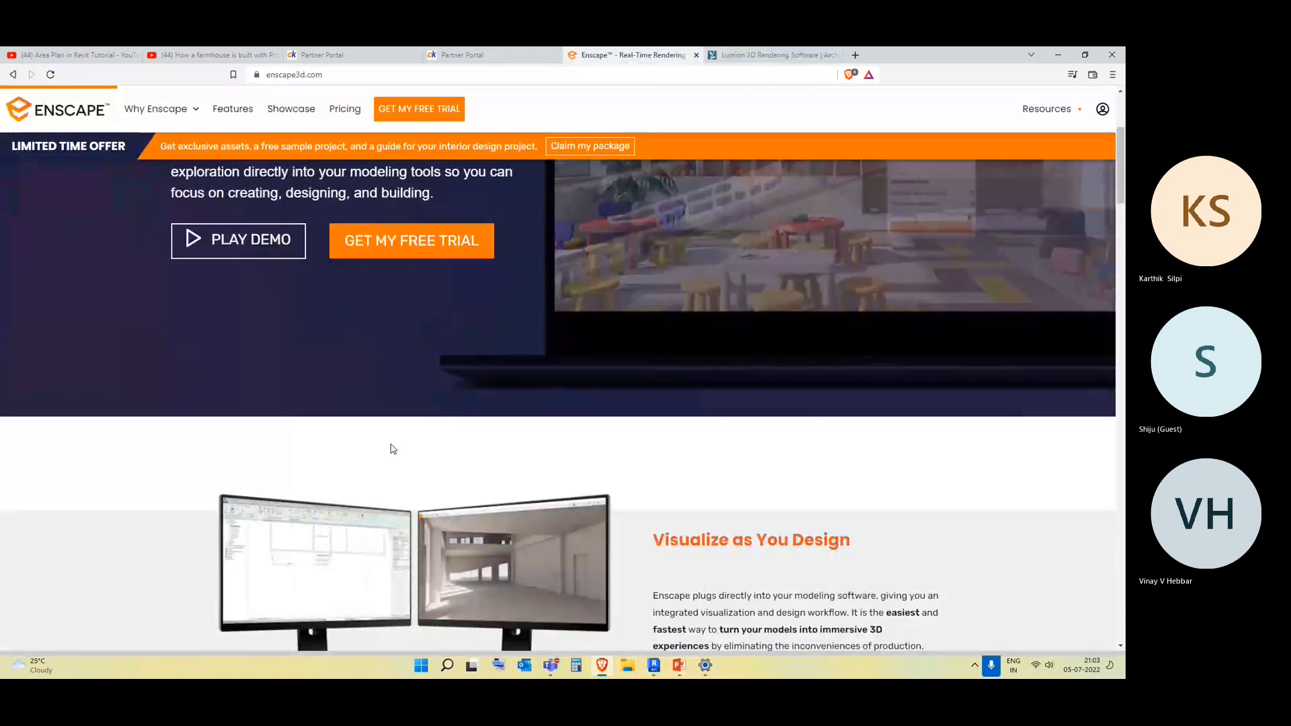
scroll(625, 505, down, 3)
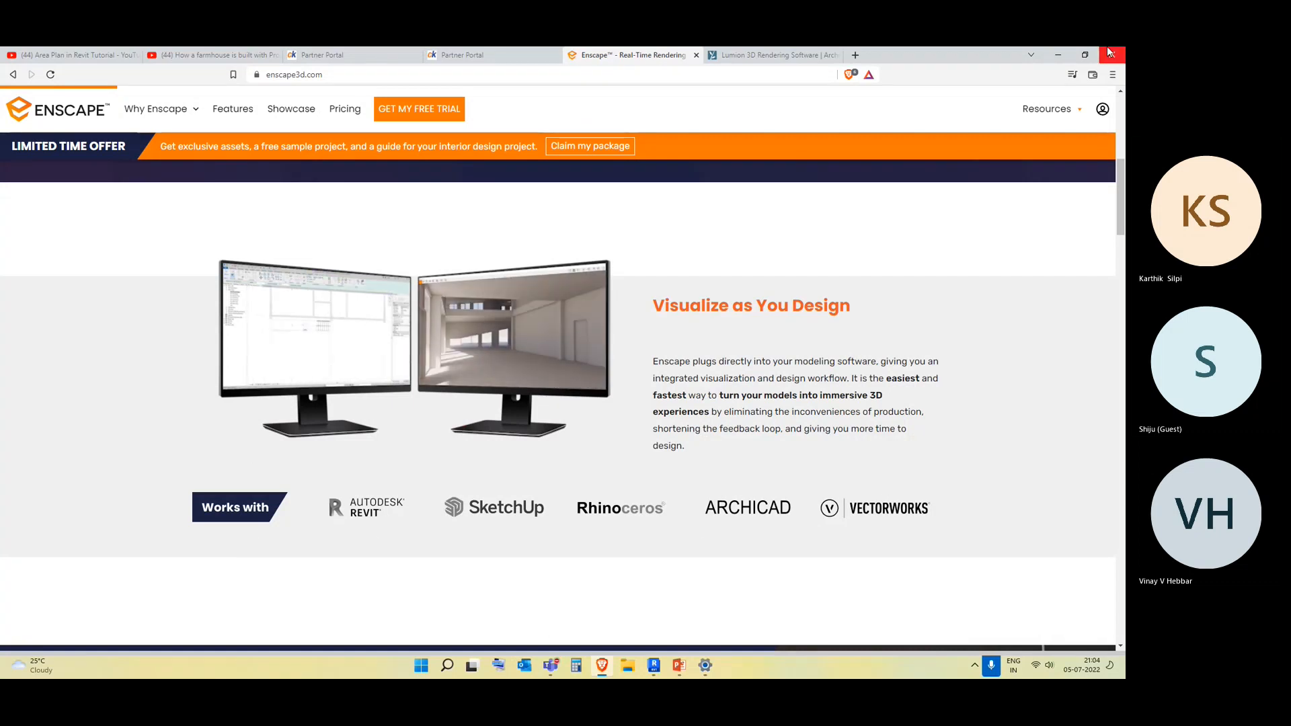
Leave the browser, check the Session 8 slide of BIM for Architecture in PowerPoint, and return to Revit
click(1058, 51)
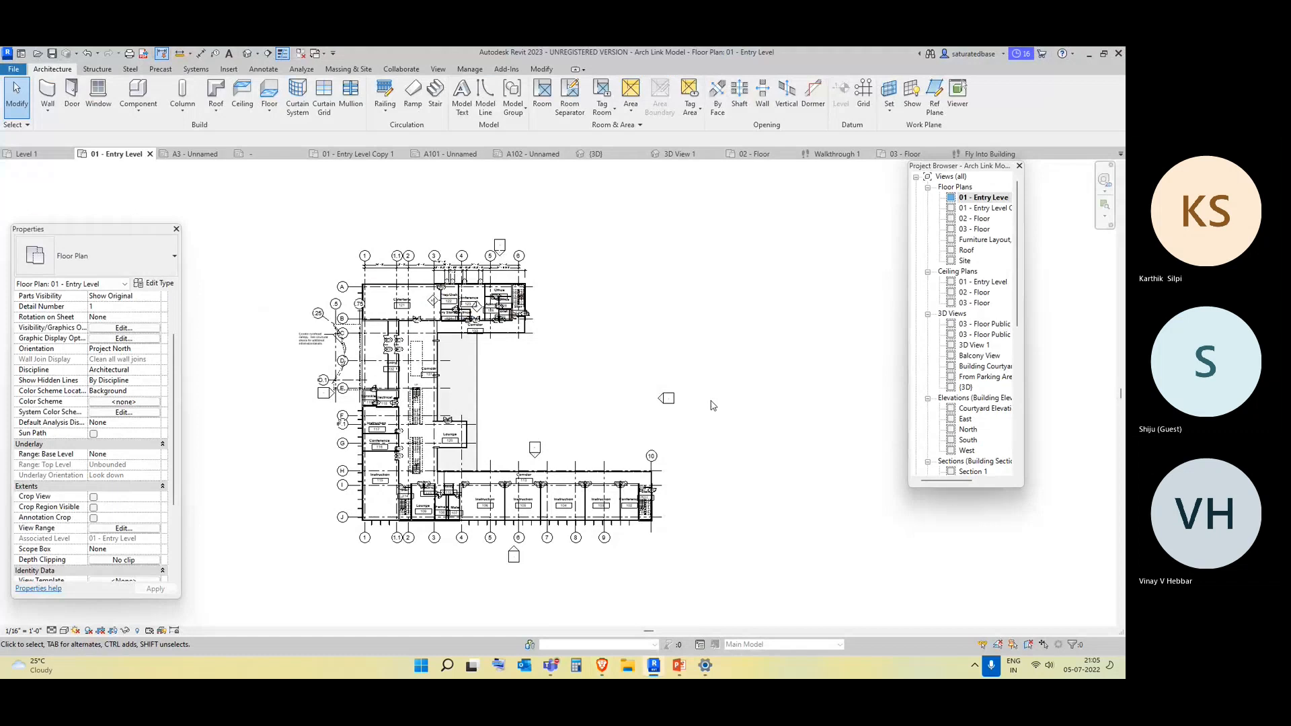
click(679, 665)
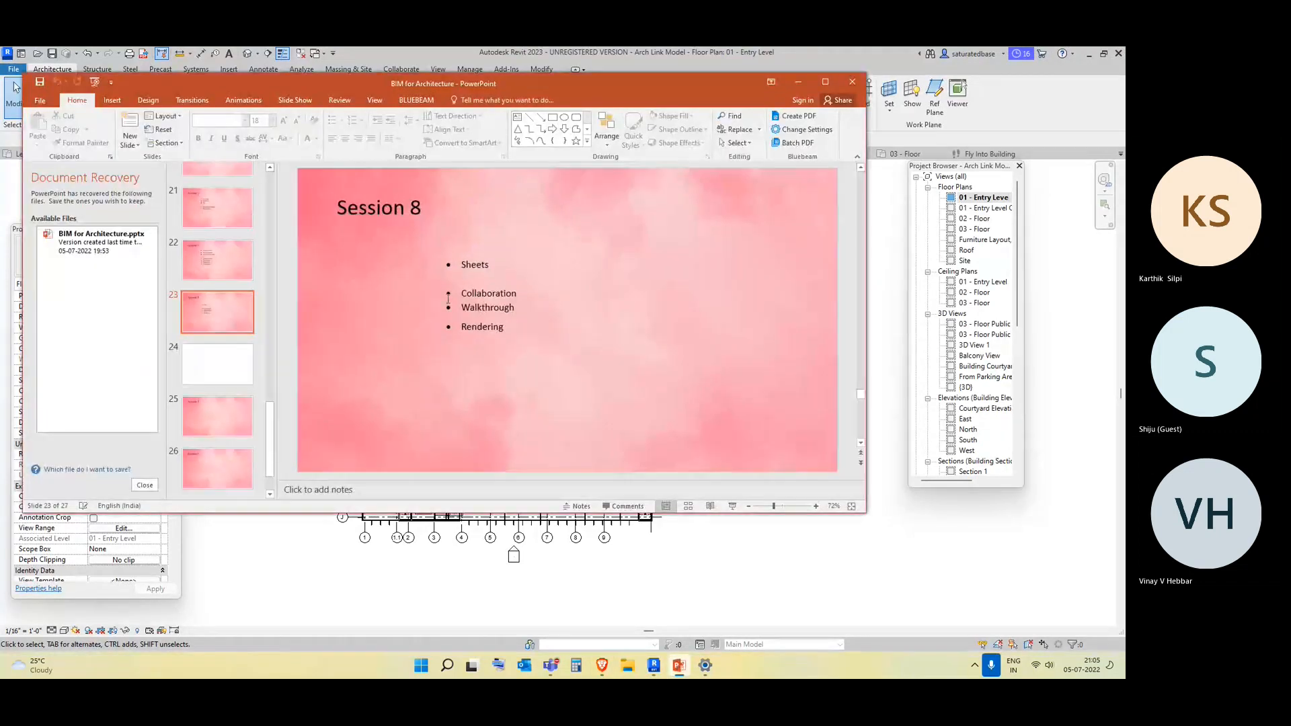
click(798, 80)
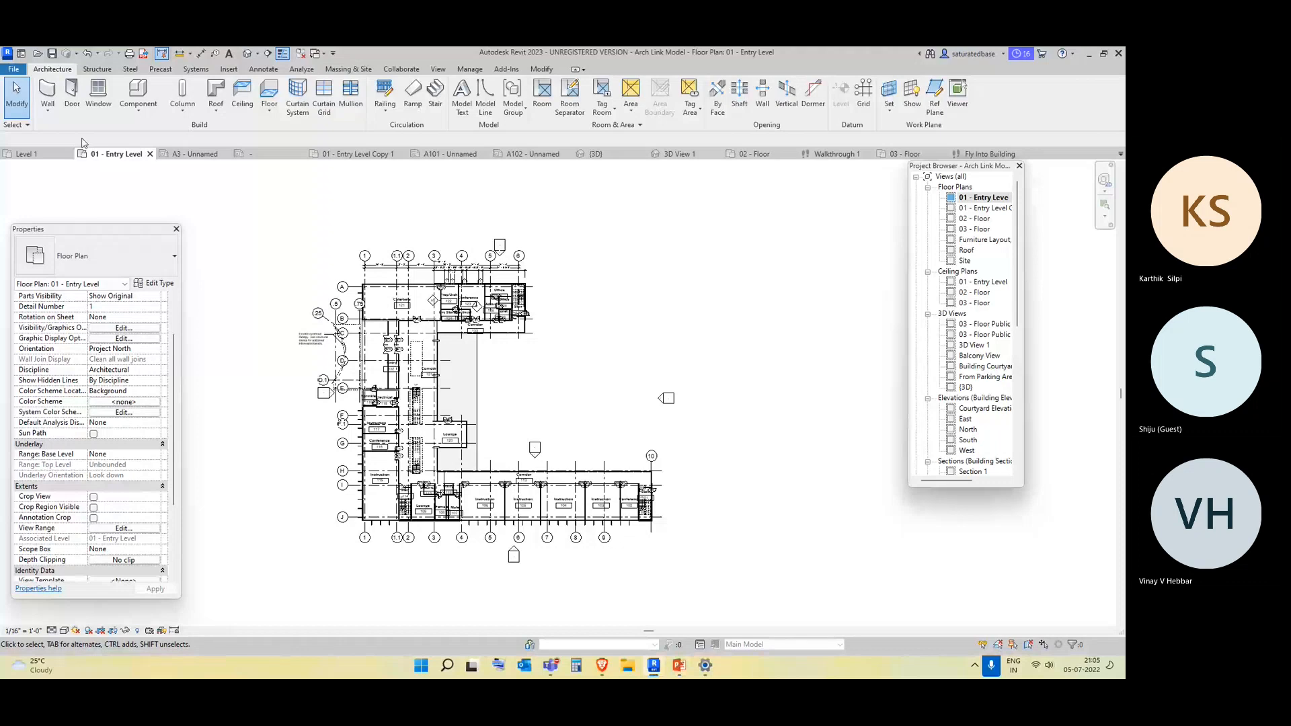
Switch to the Level 1 plan of Project1 and save the project on the Desktop as Project1
click(47, 159)
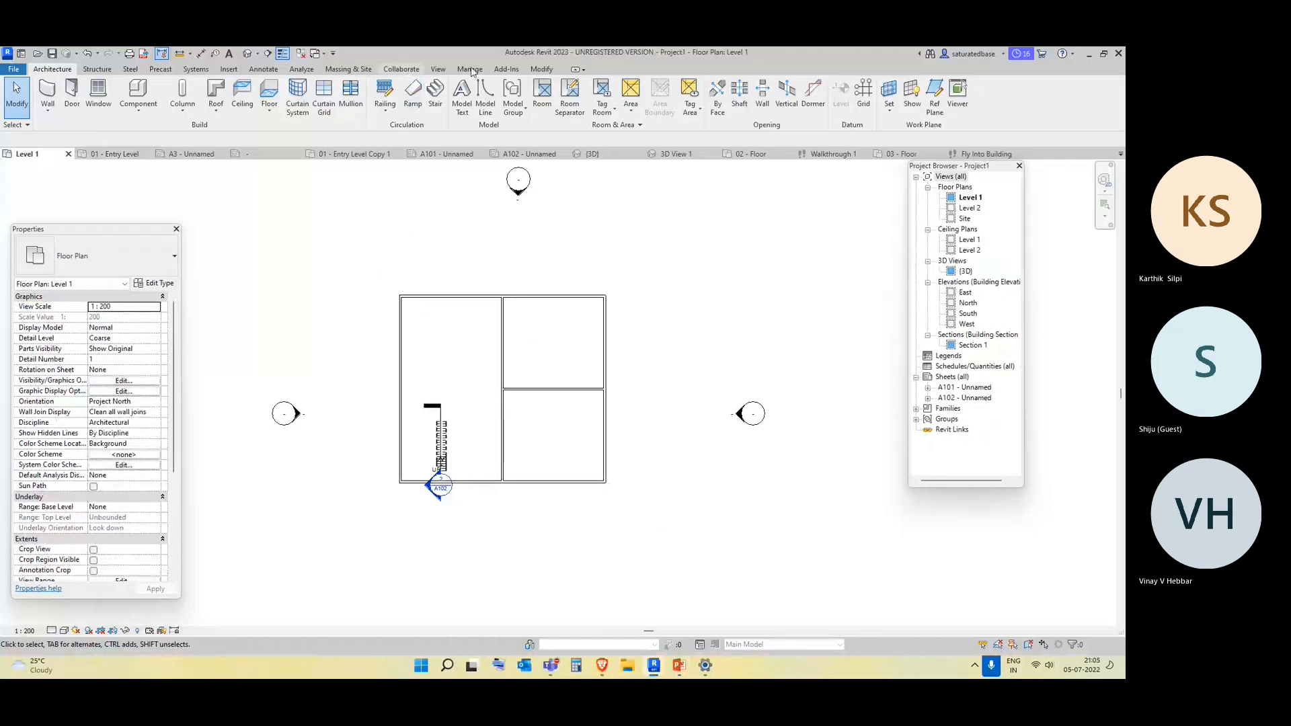
click(15, 69)
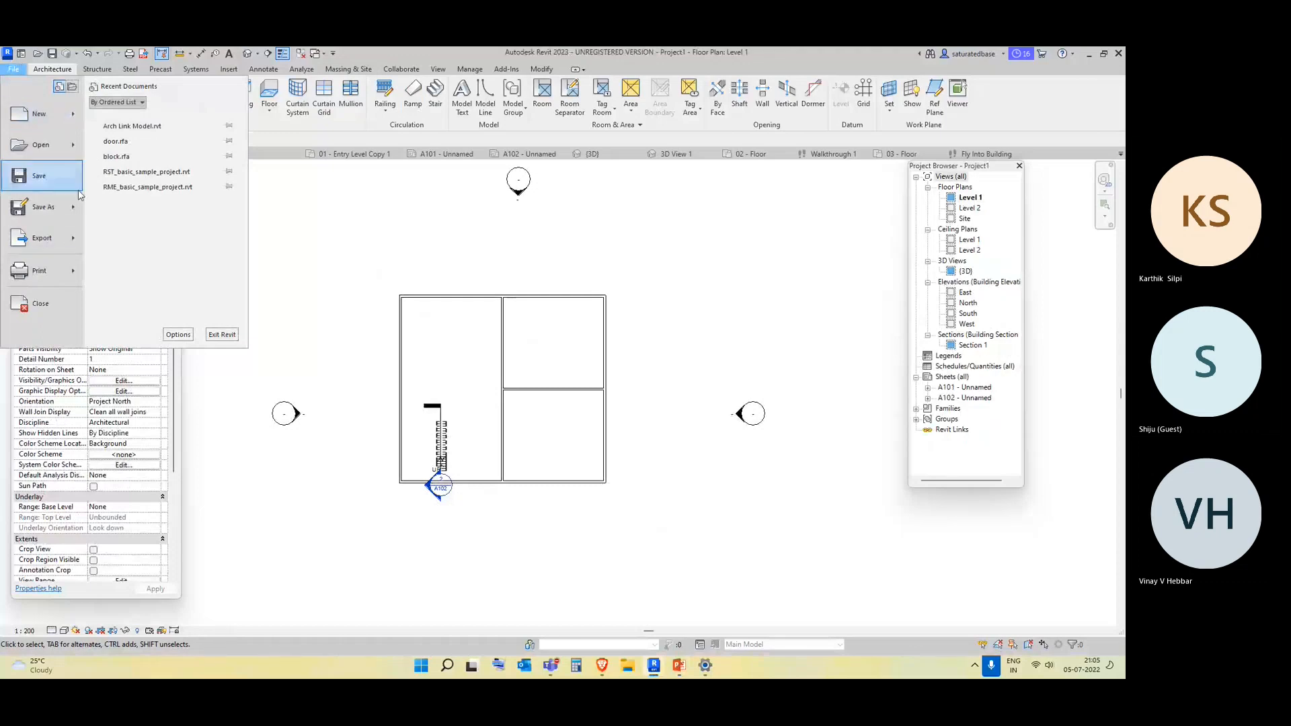
mouse_move(70, 208)
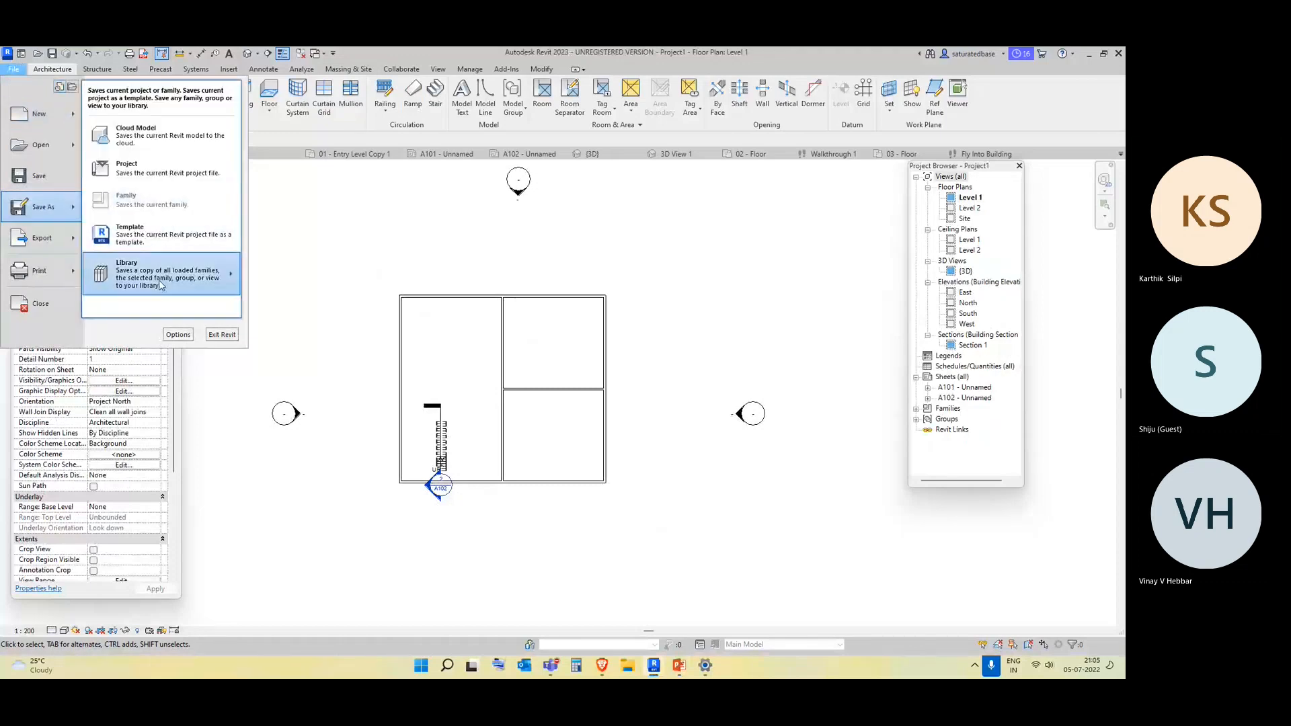
click(291, 289)
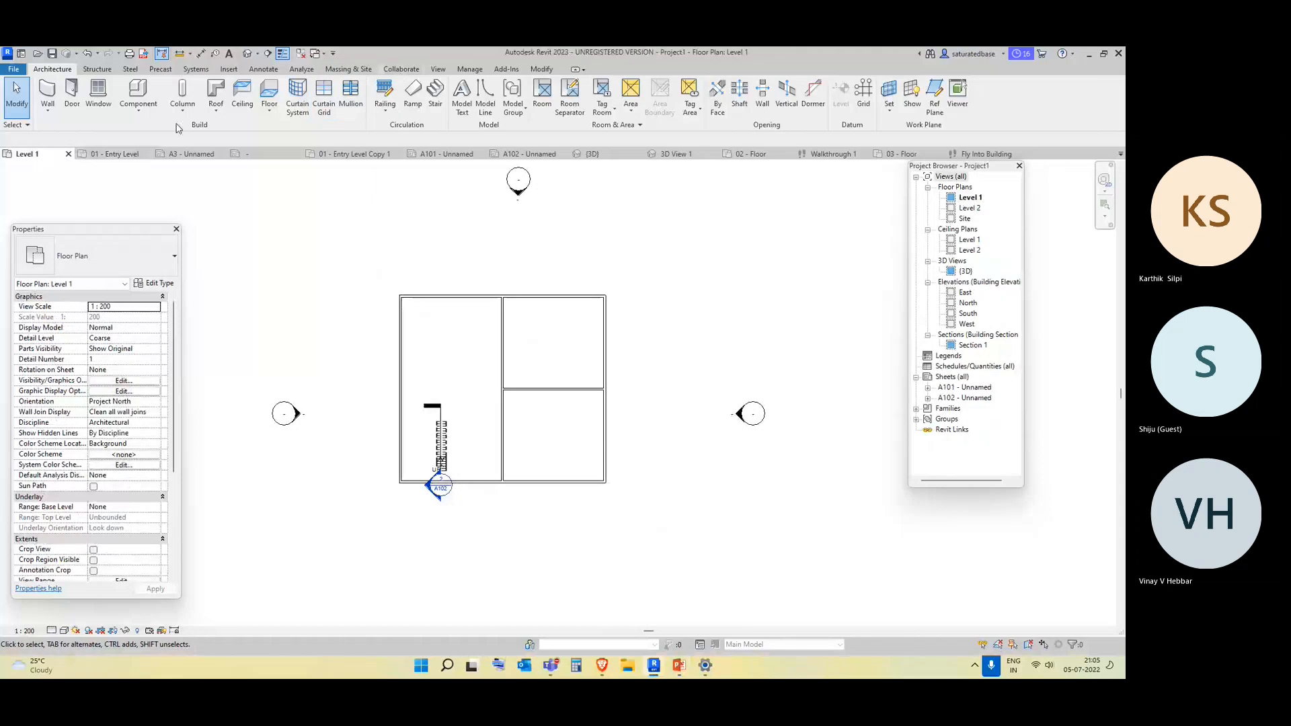
click(13, 68)
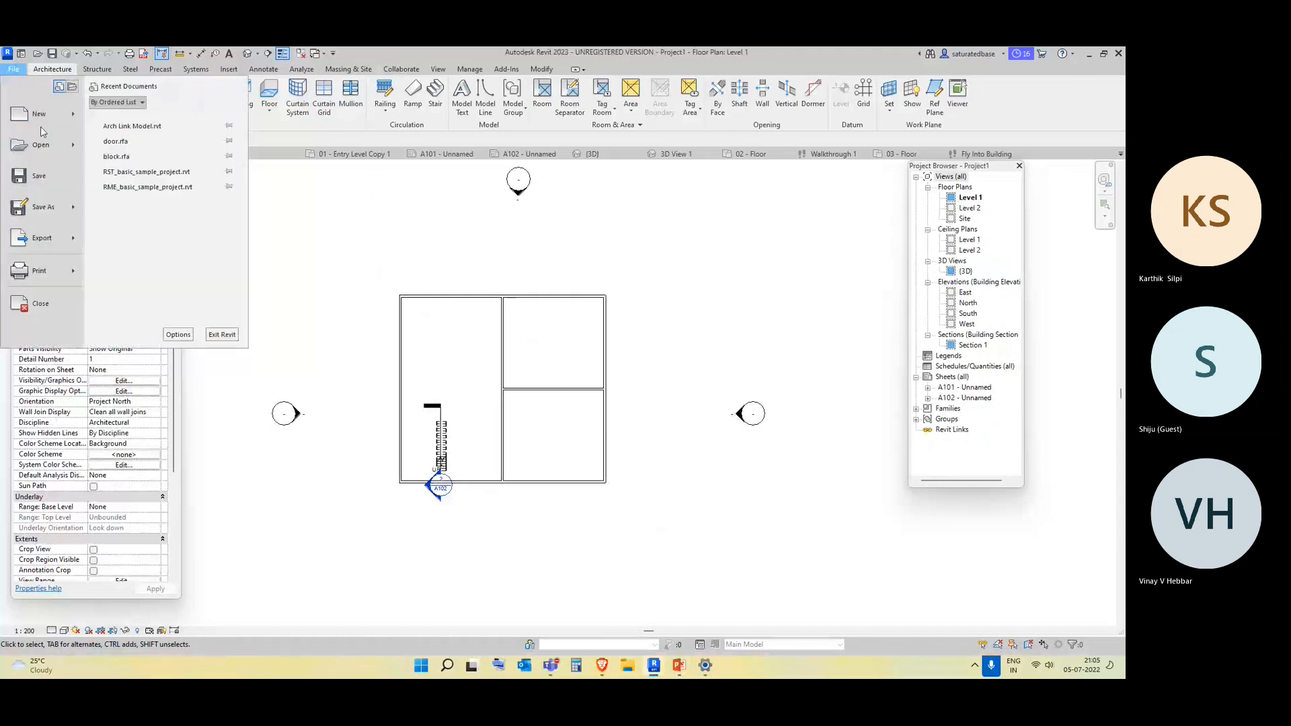
mouse_move(43, 206)
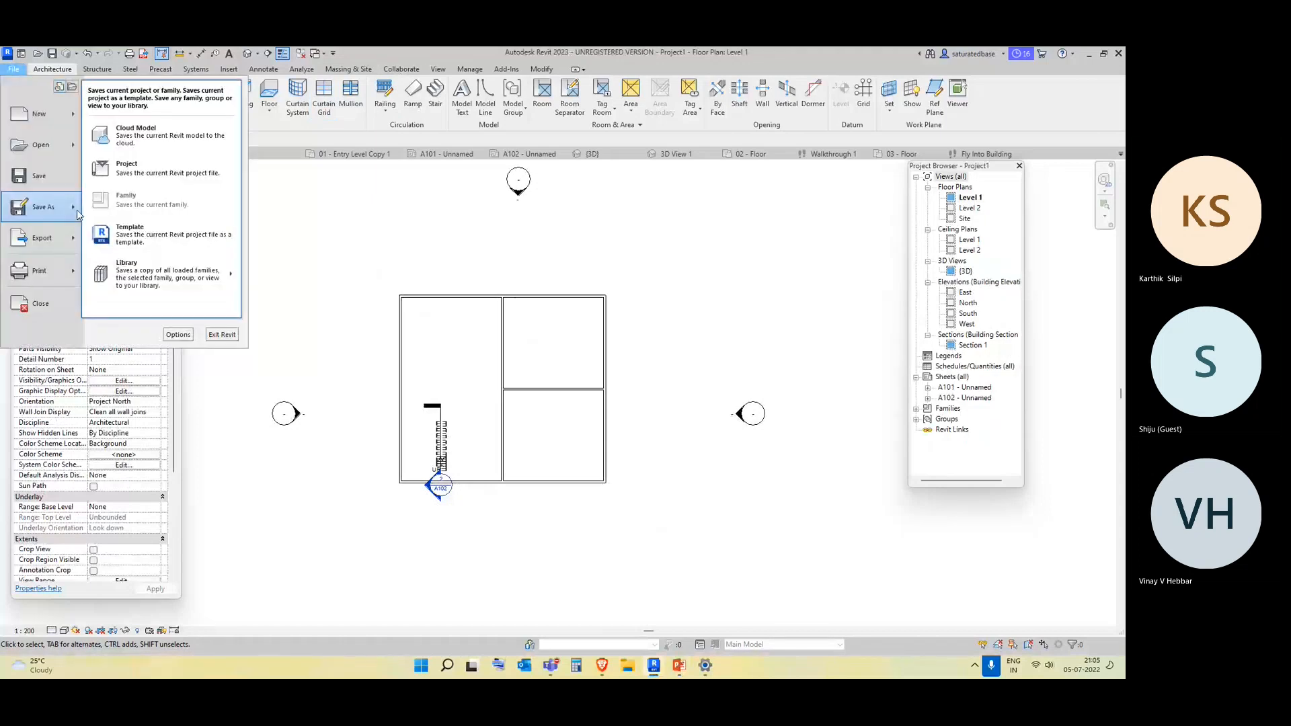
click(171, 174)
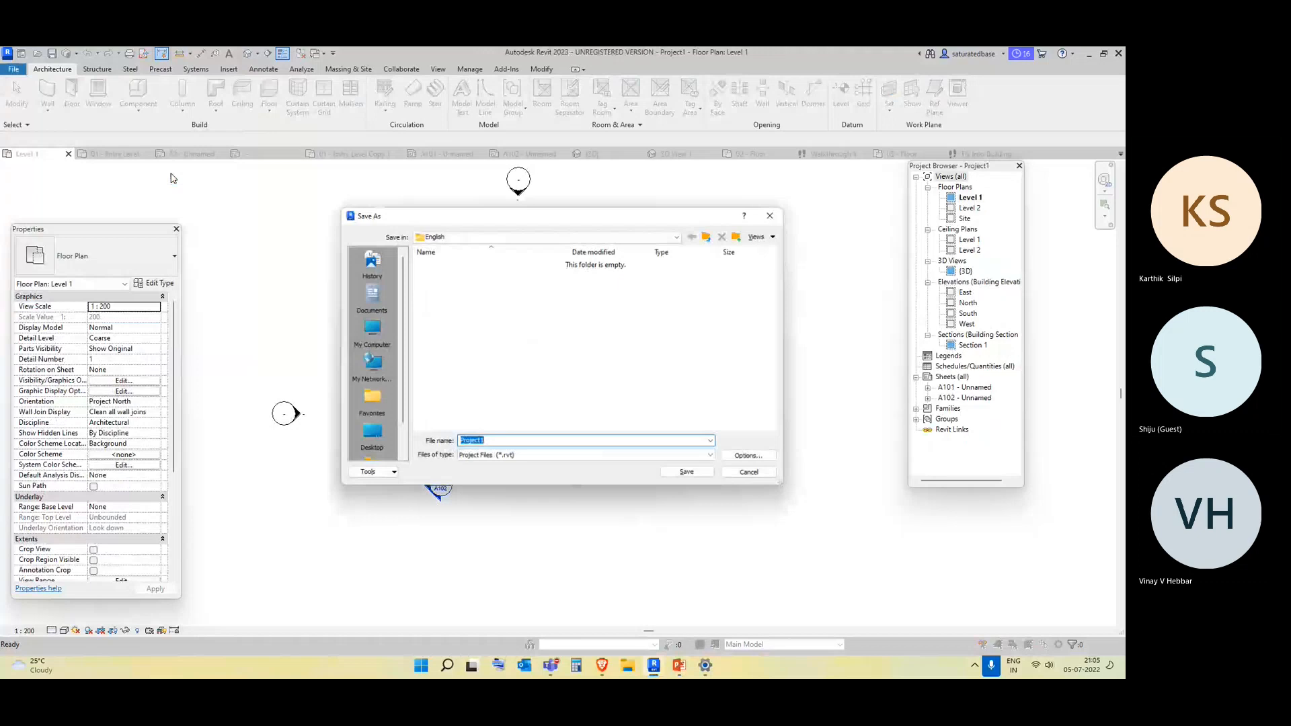
click(369, 440)
click(693, 476)
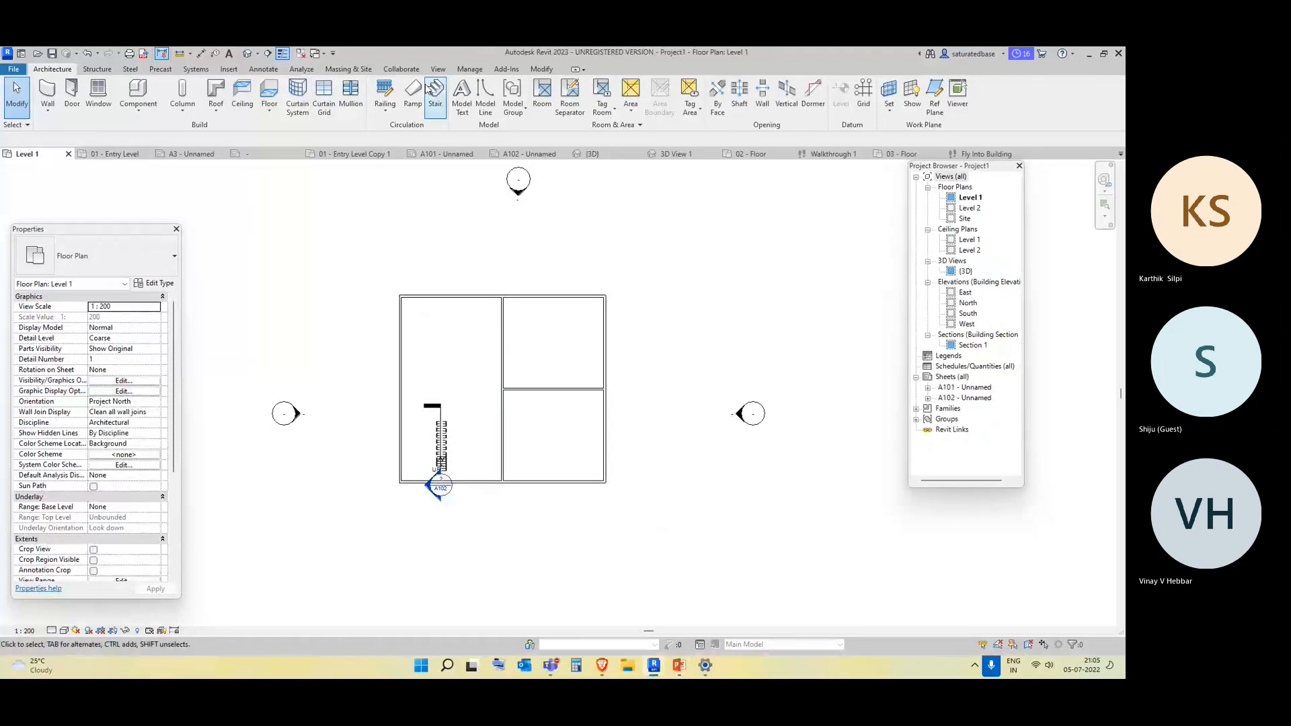
Enable collaboration for the Project1 model with the Within your network option
click(402, 70)
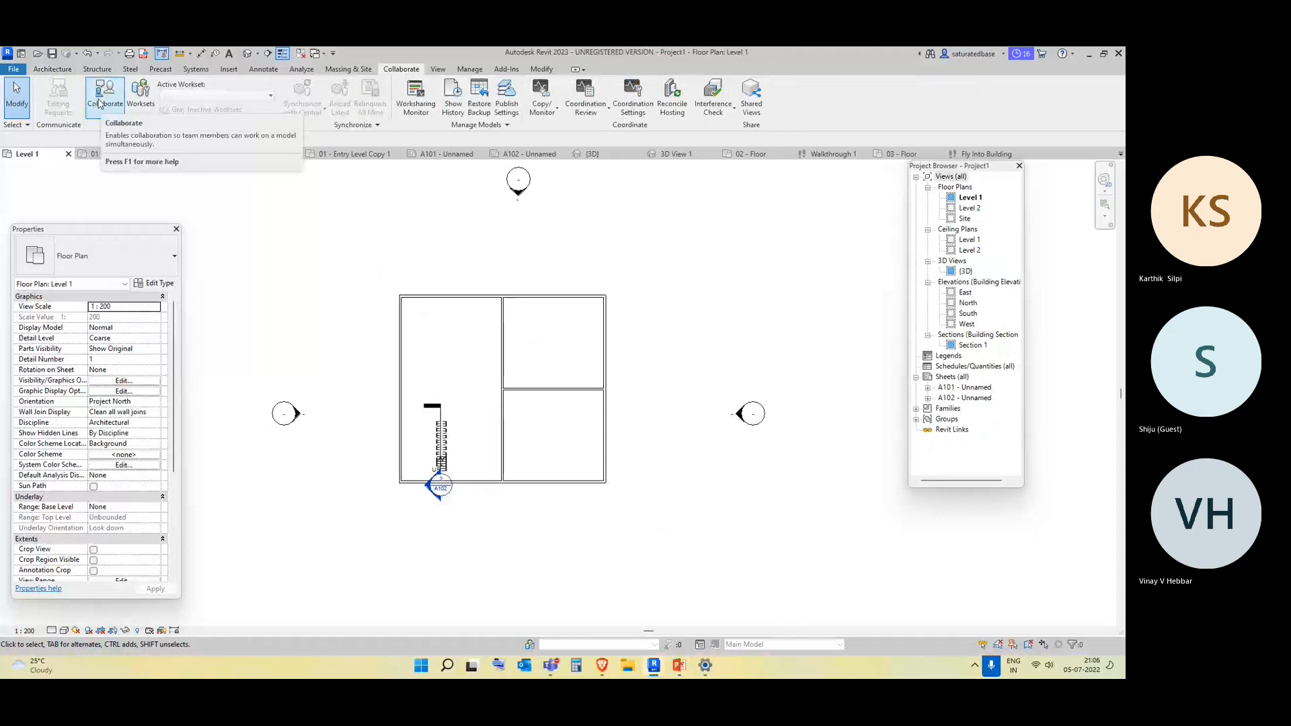
click(99, 103)
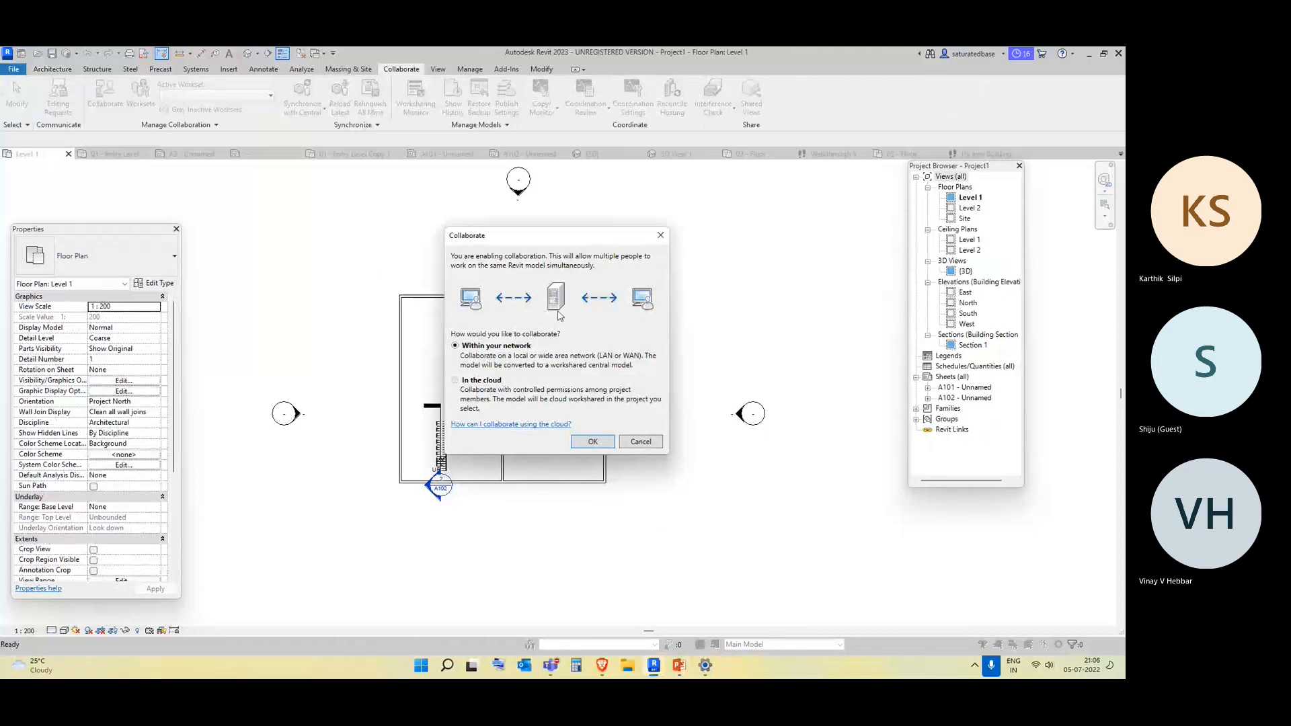
click(576, 446)
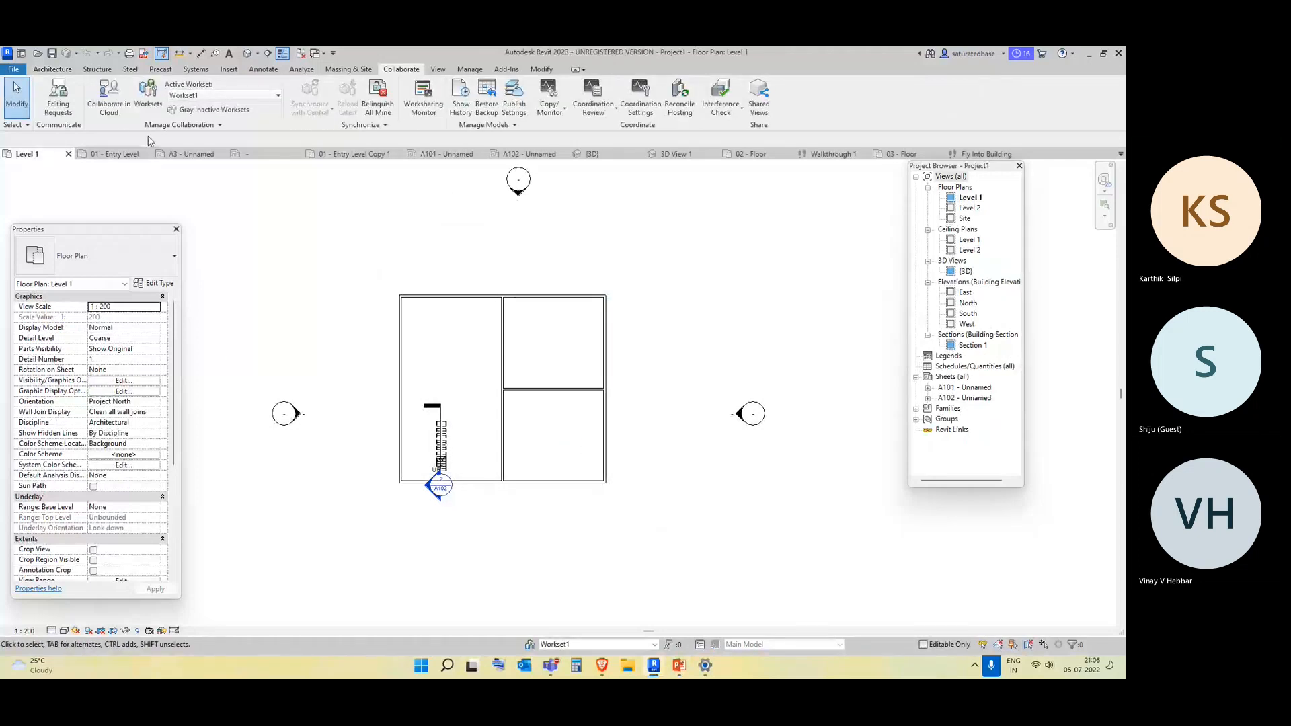
Save the workshared model and try to set it up for collaboration in the cloud
click(109, 98)
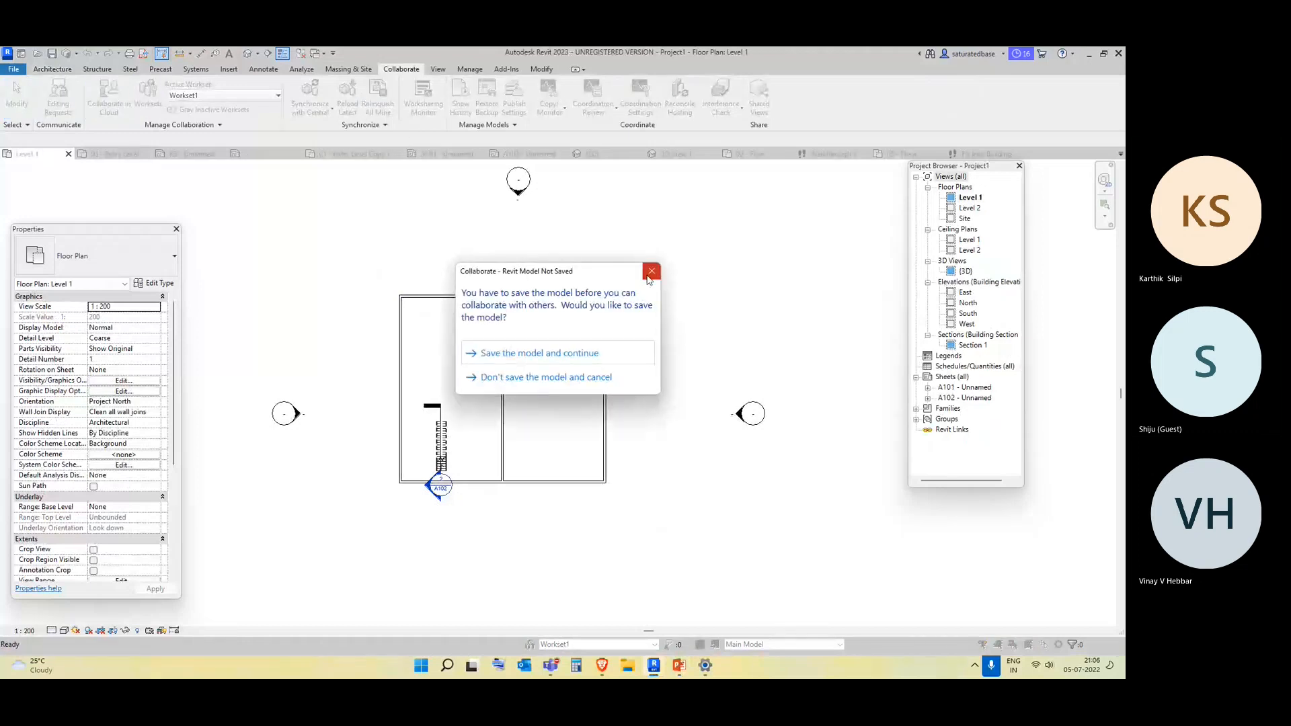
click(615, 351)
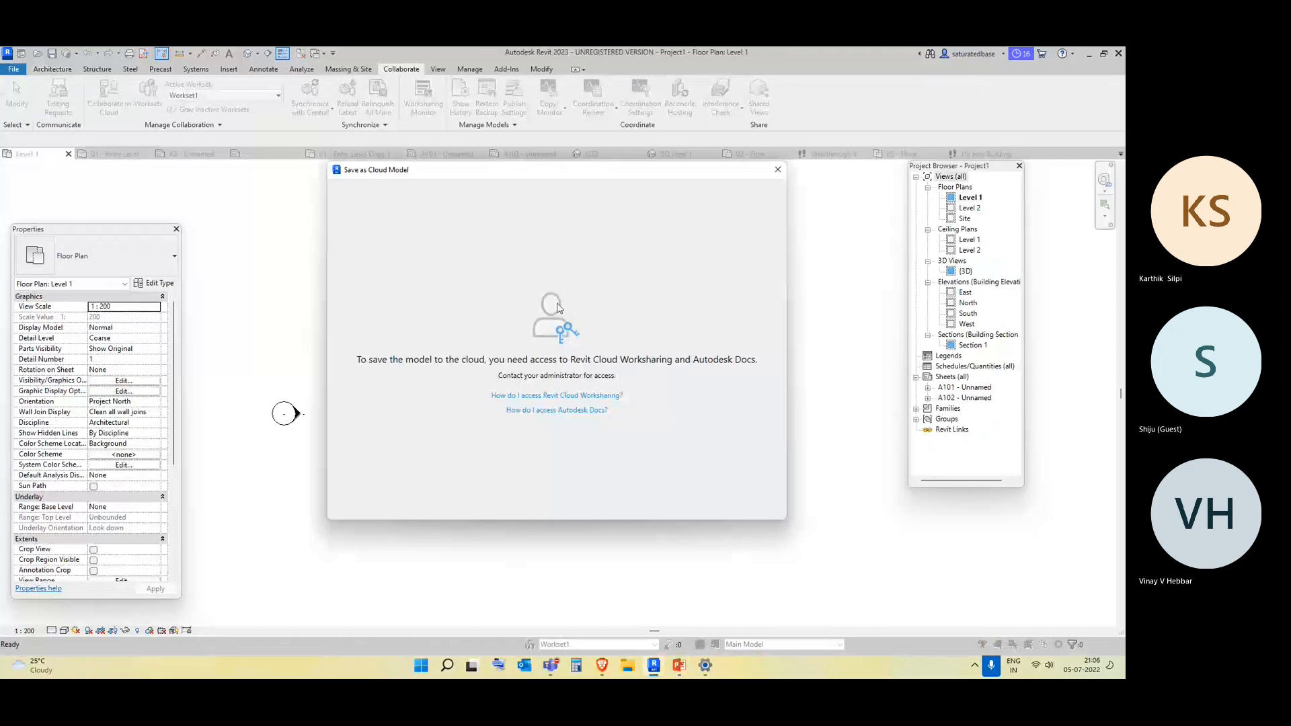
click(777, 170)
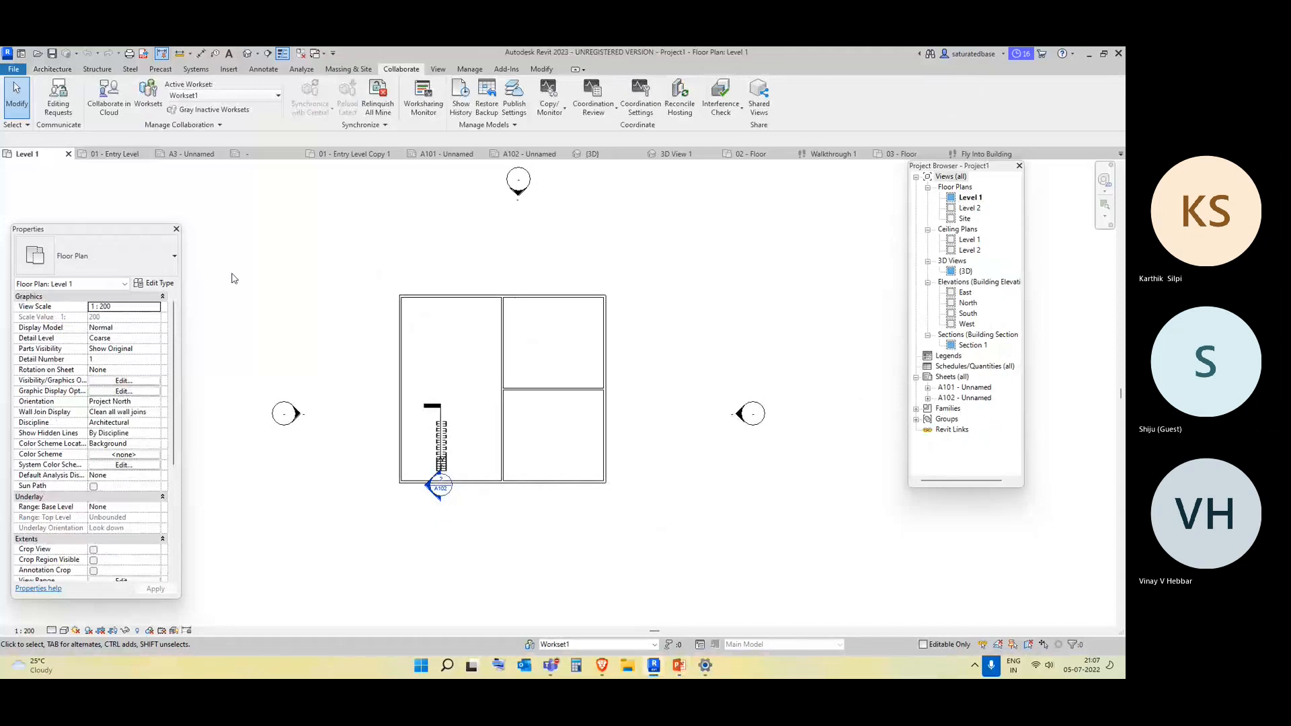
Create a new workset named xx that is visible in all views
click(149, 100)
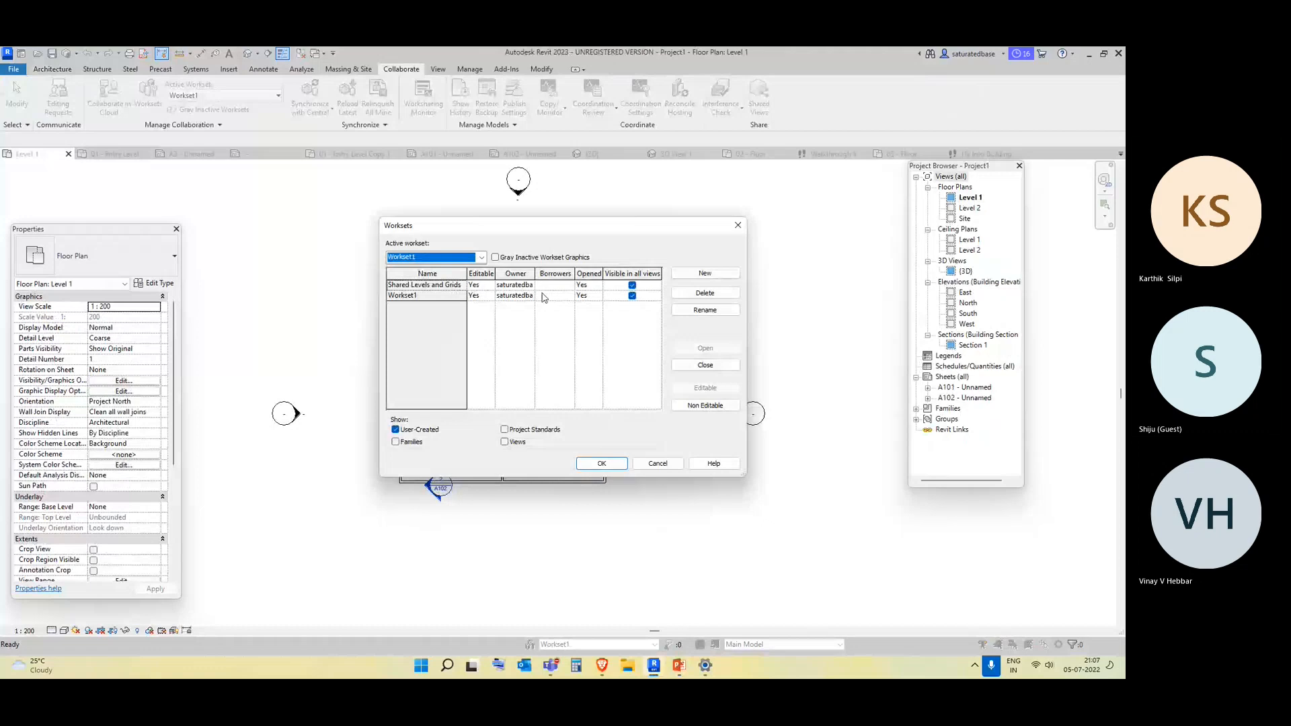
click(705, 276)
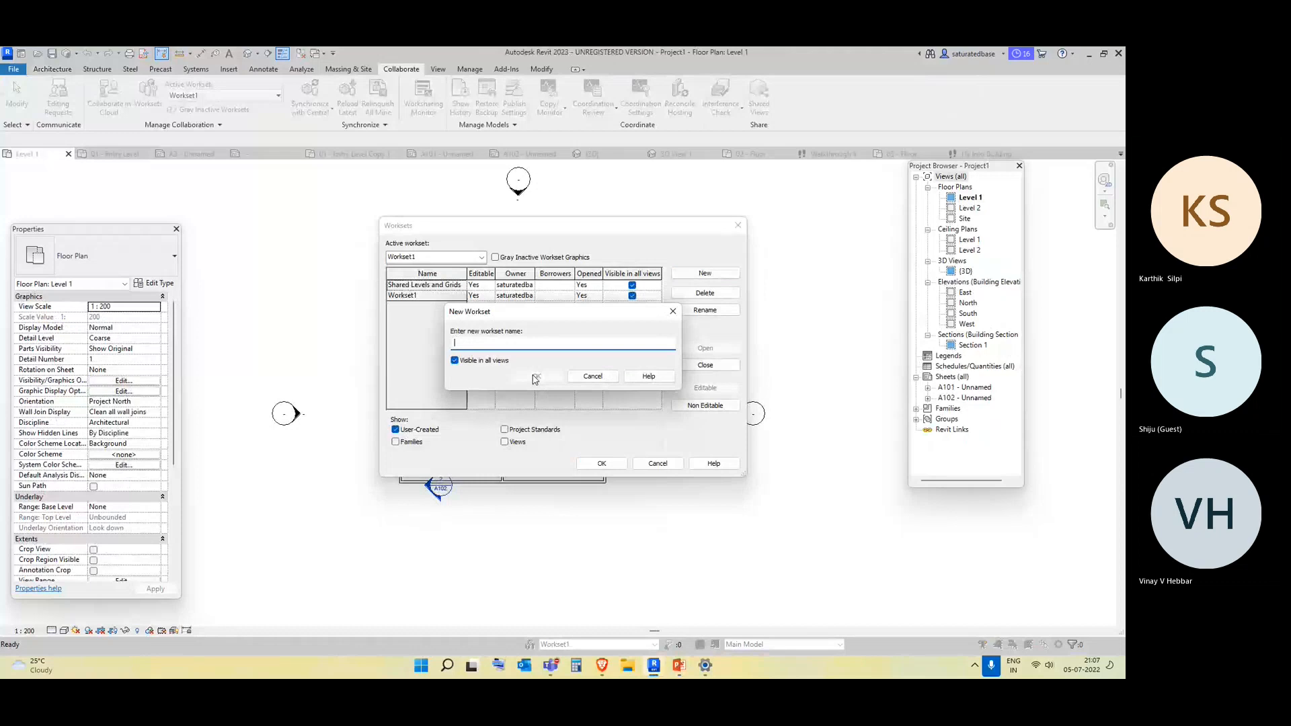
text(xx)
click(545, 377)
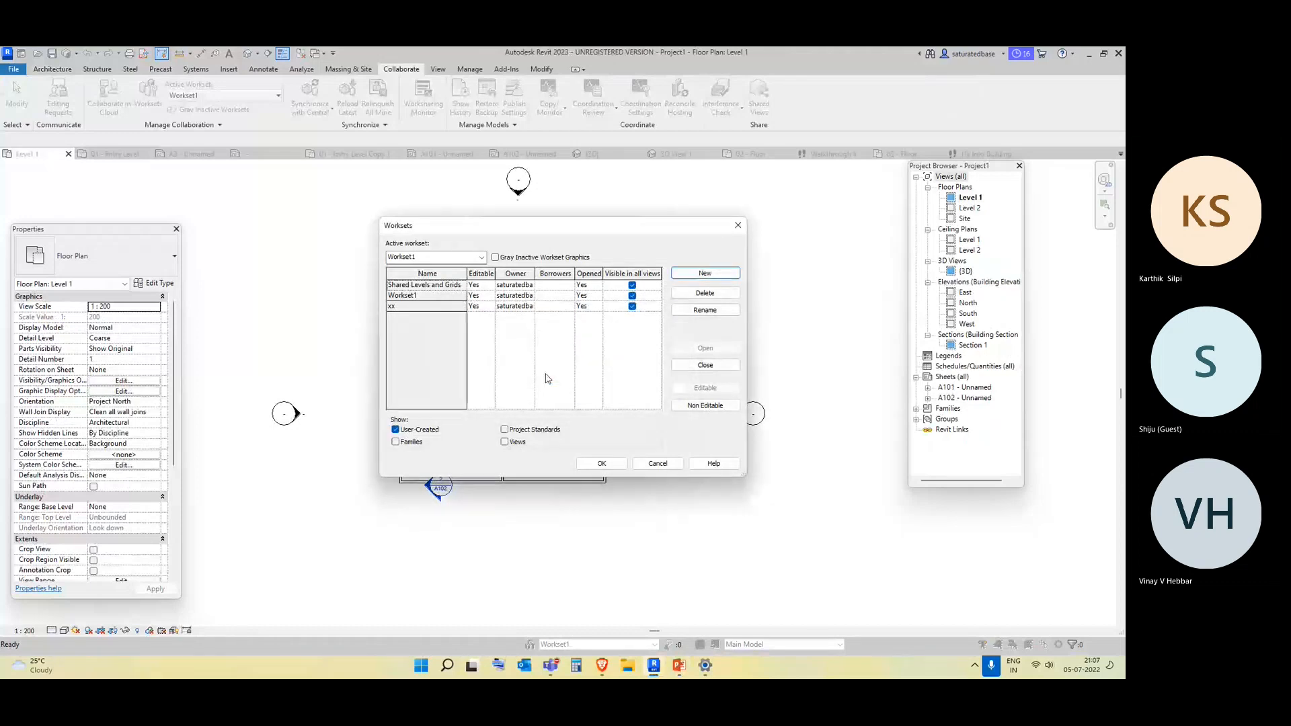
Examine the Editable, Owner and Opened settings of the xx workset without changing them
click(485, 309)
click(489, 306)
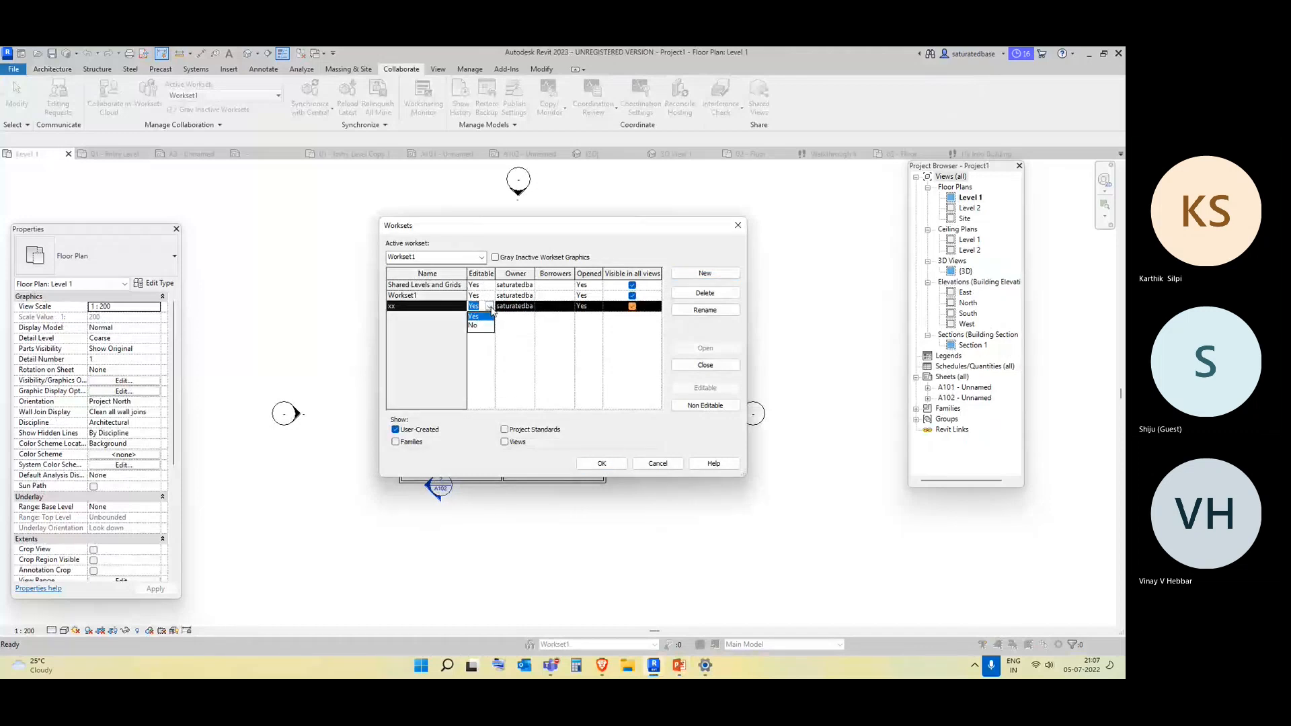
click(486, 357)
click(530, 307)
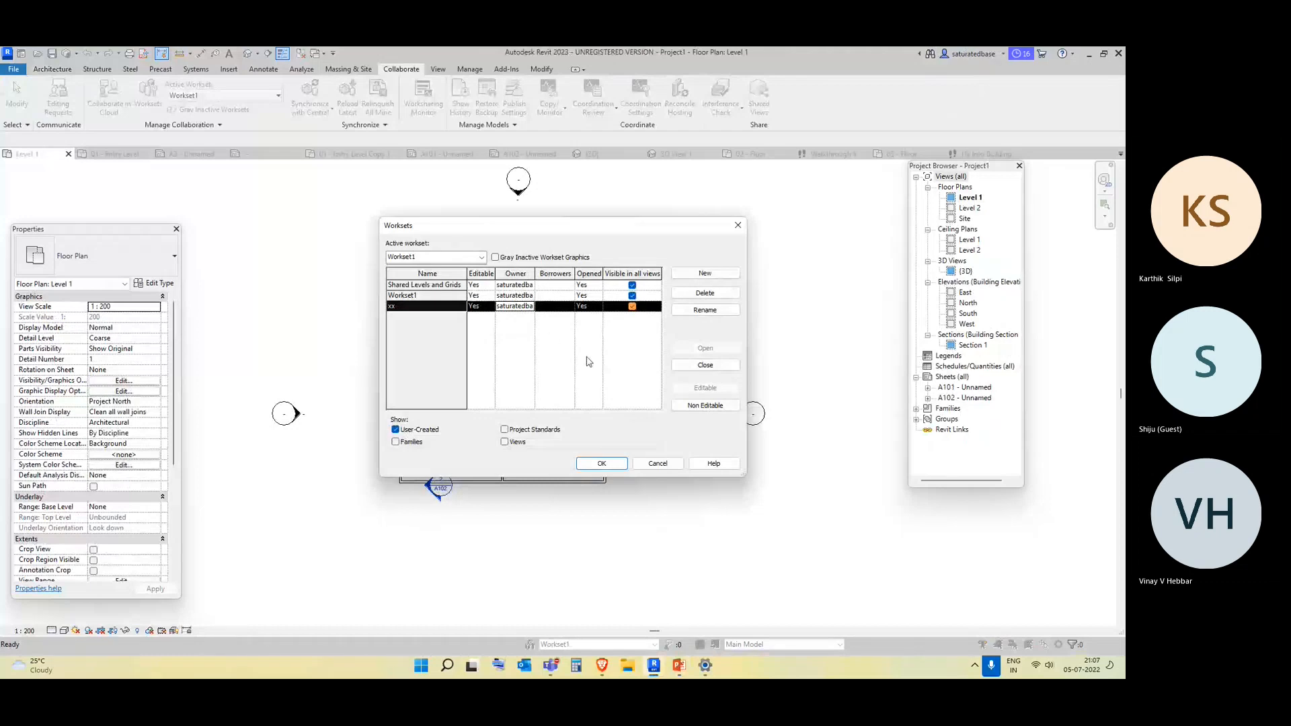
click(582, 306)
click(597, 306)
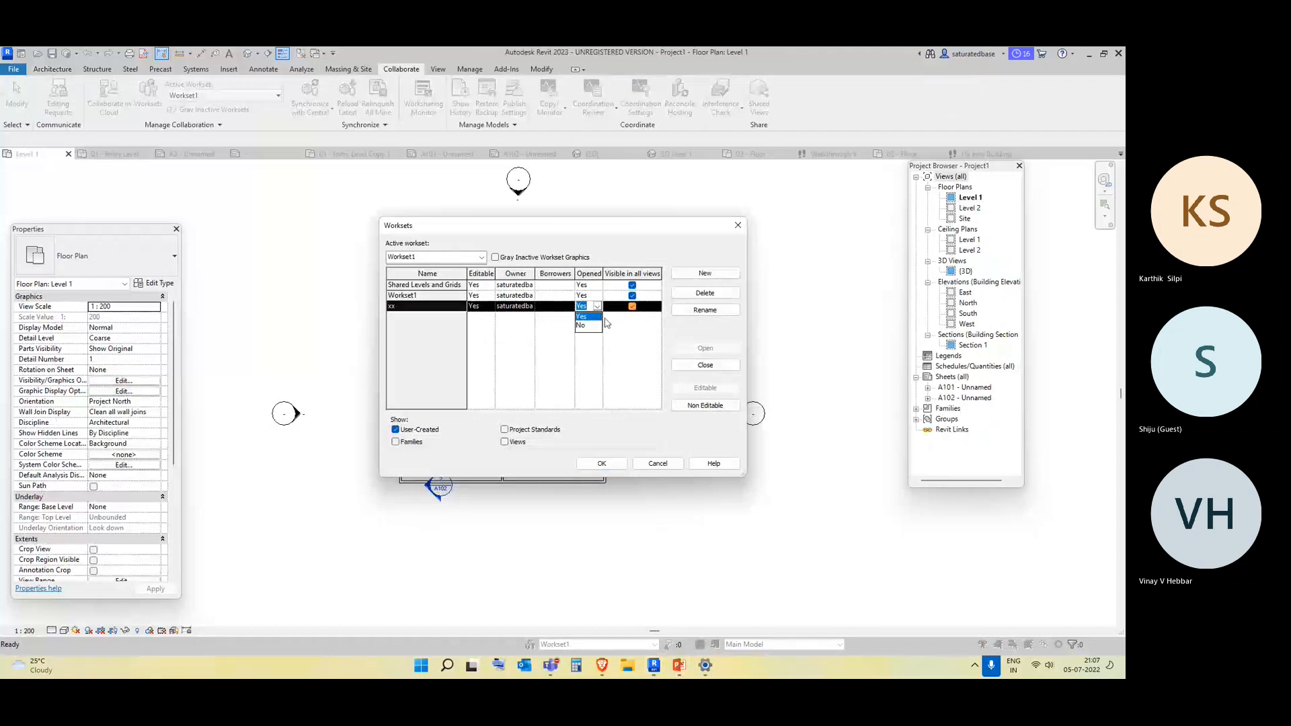
click(633, 380)
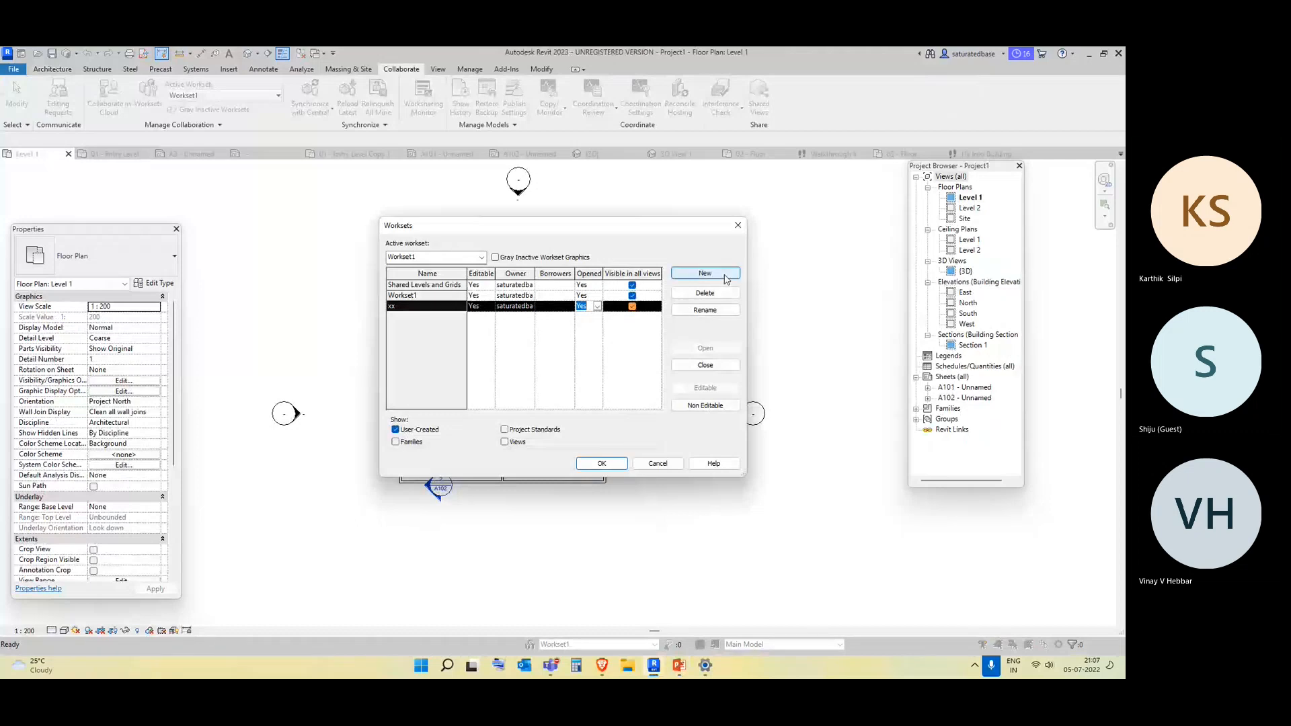
Create another workset named yy, visible in all views, and apply the worksets without making yy active
click(725, 276)
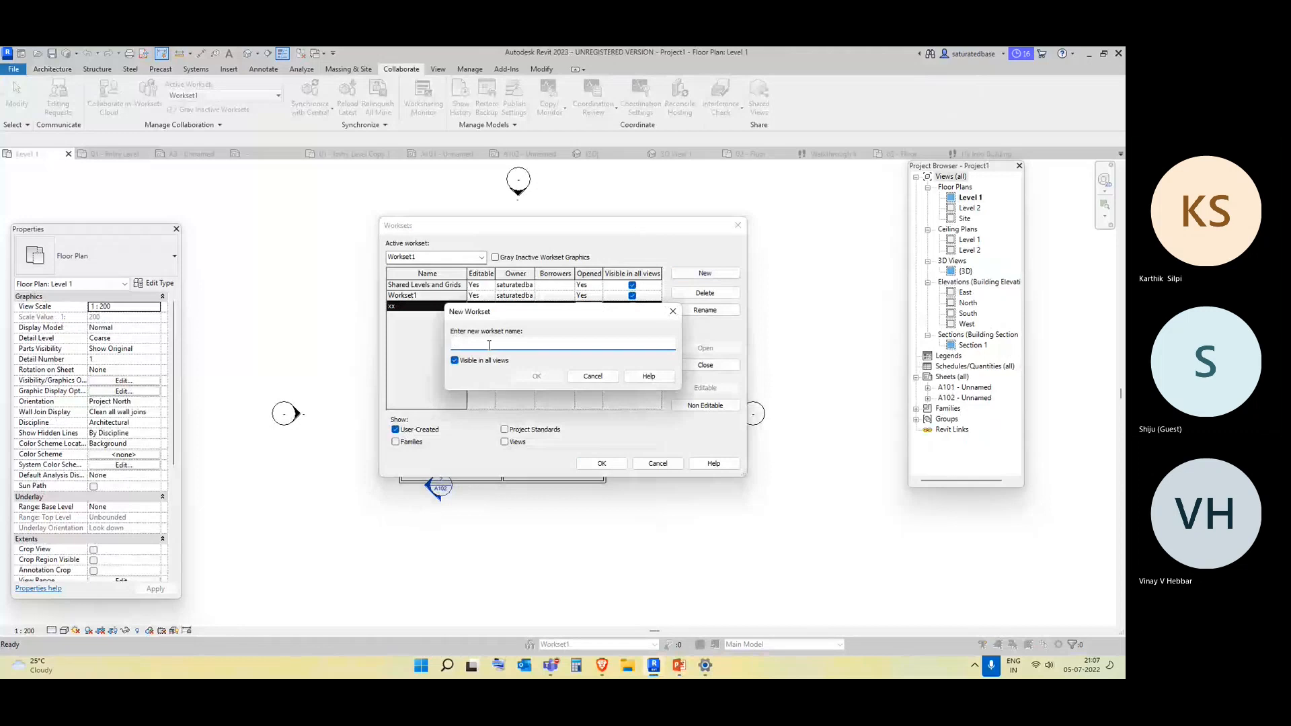
text(yy)
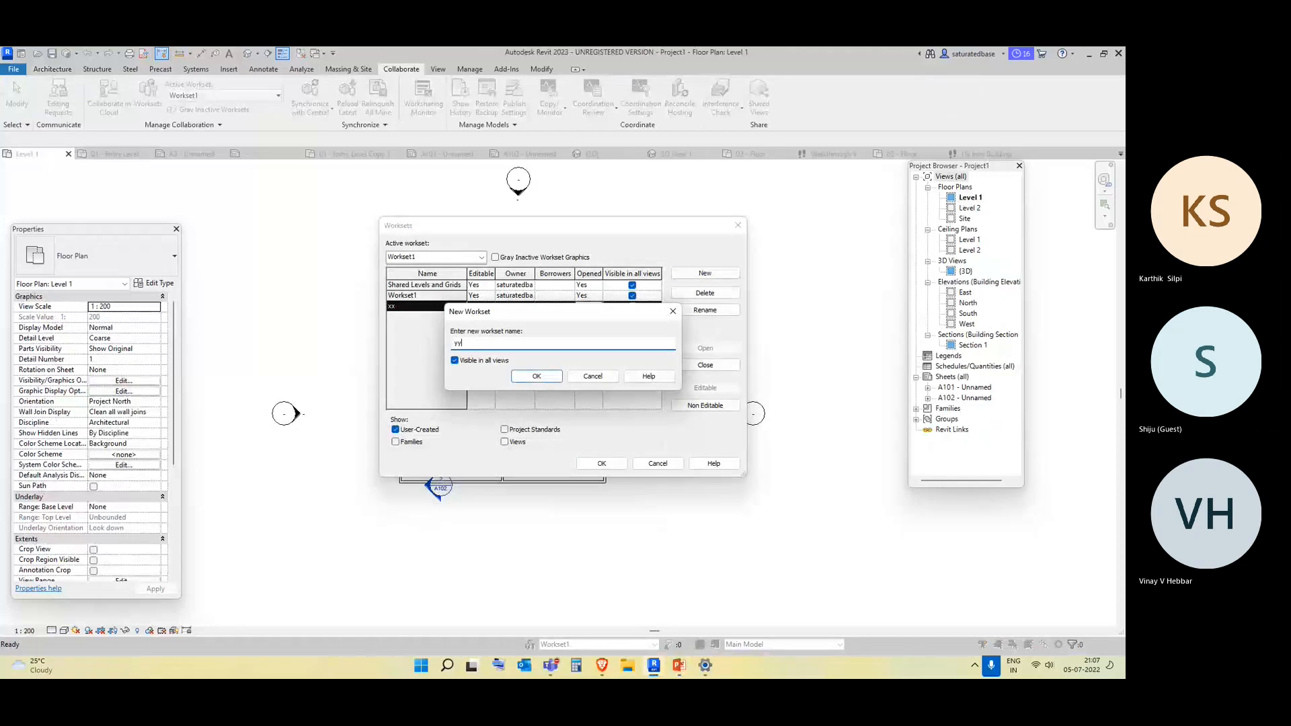
click(536, 377)
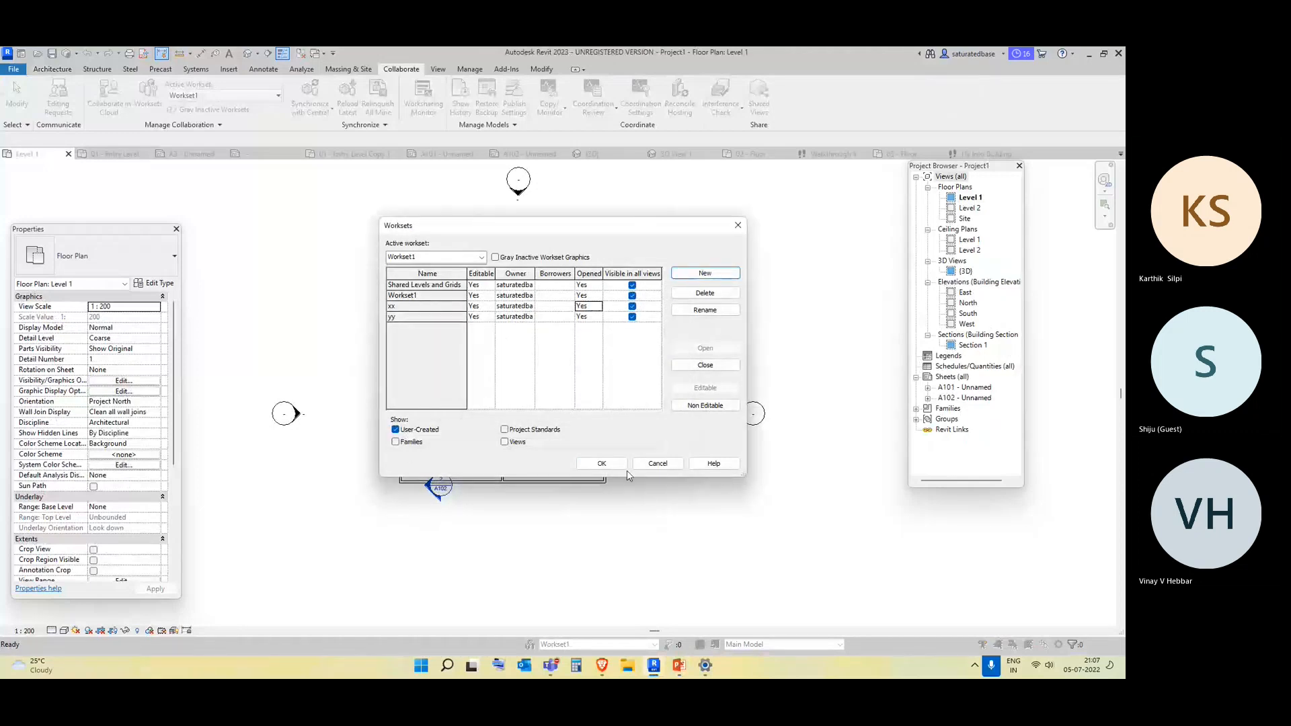
click(601, 463)
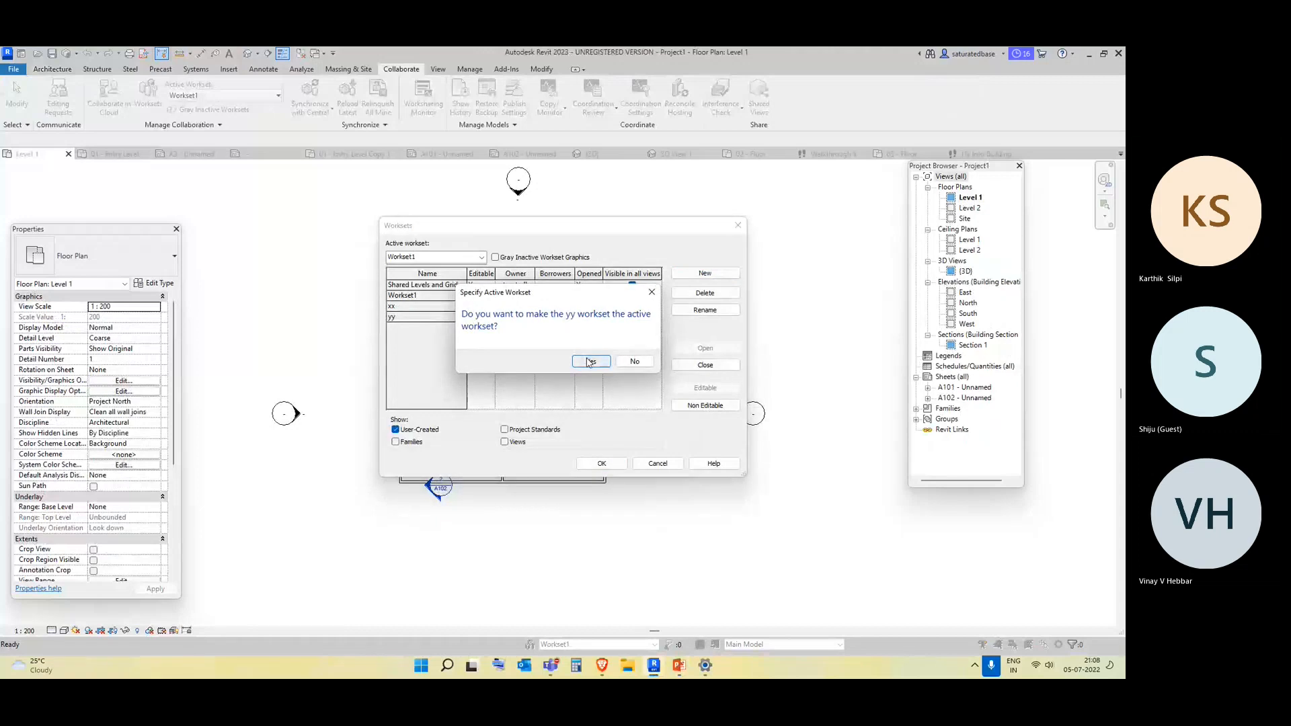
click(652, 292)
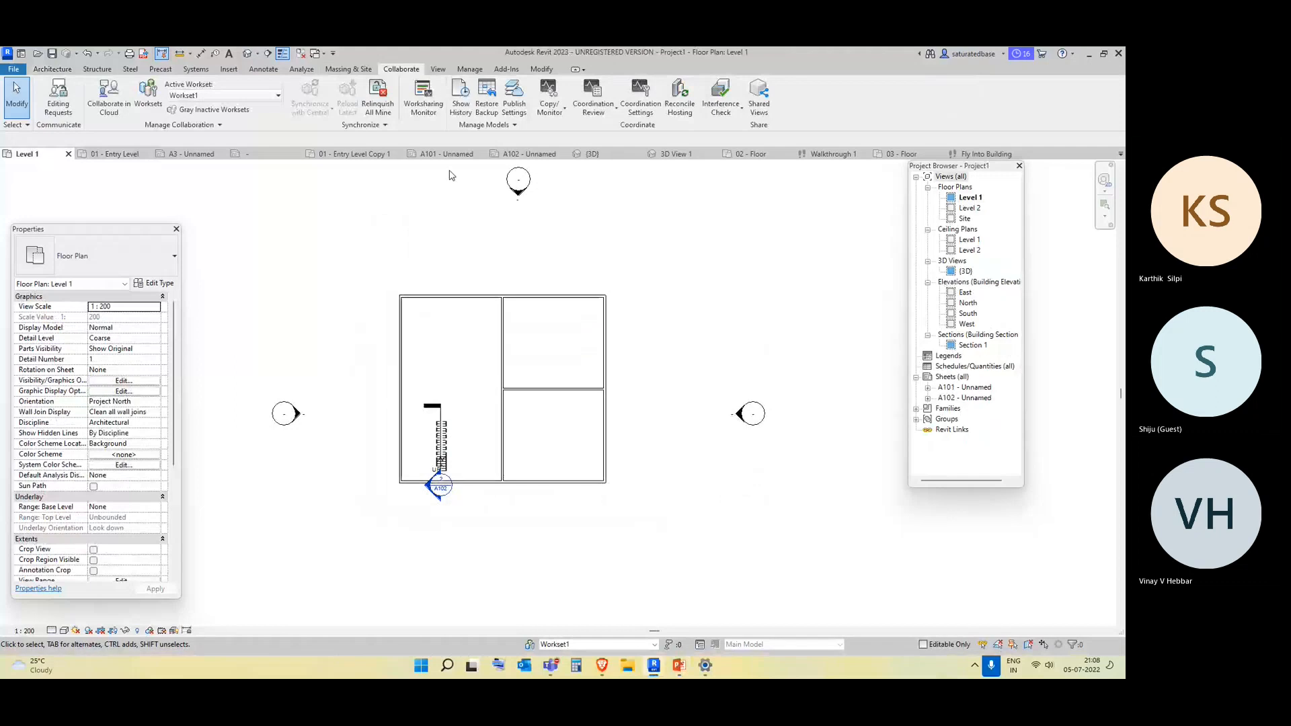
Make xx the active workset and save the project on the Desktop as Project1_xx
click(206, 96)
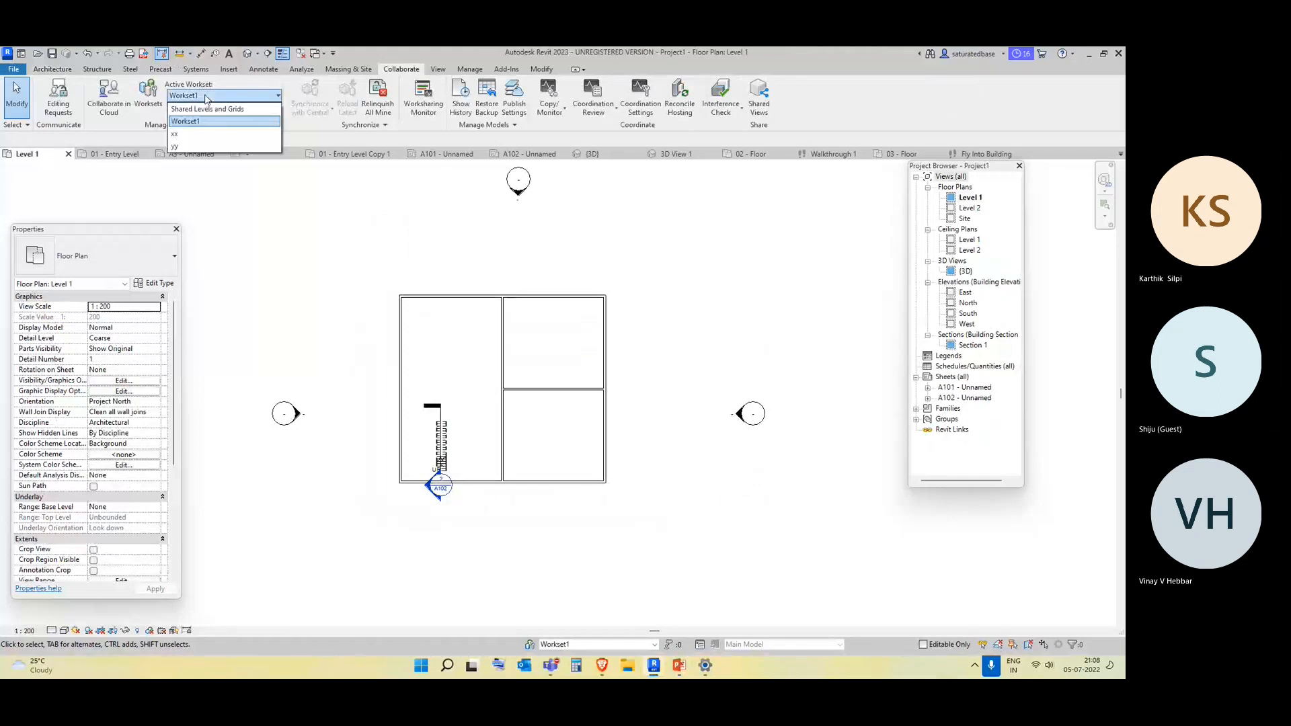
click(201, 134)
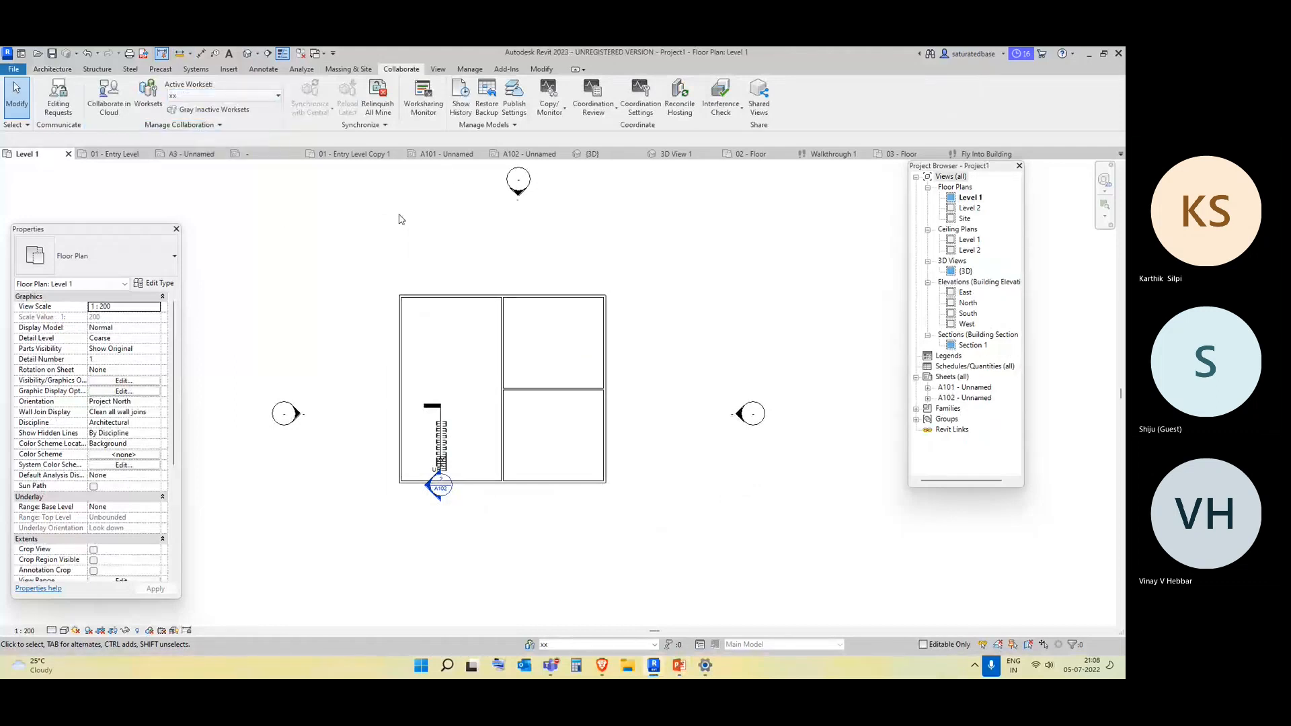
click(13, 70)
mouse_move(76, 218)
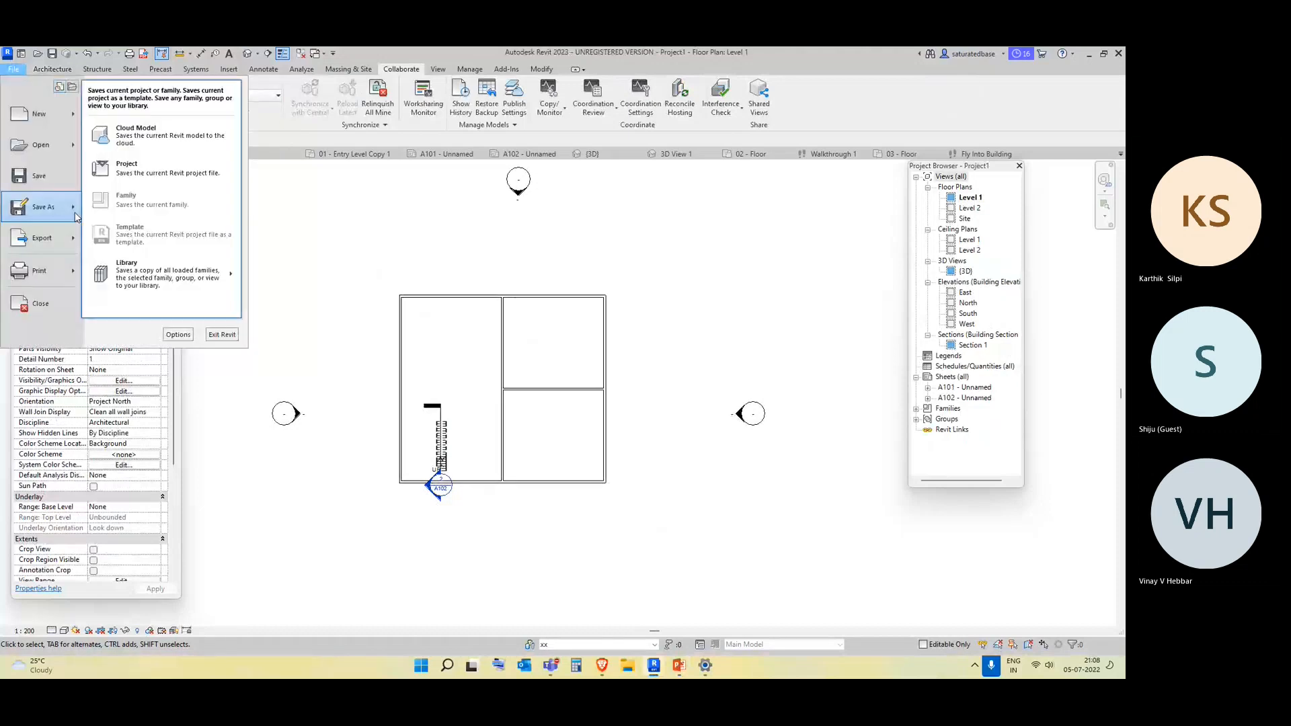
click(138, 170)
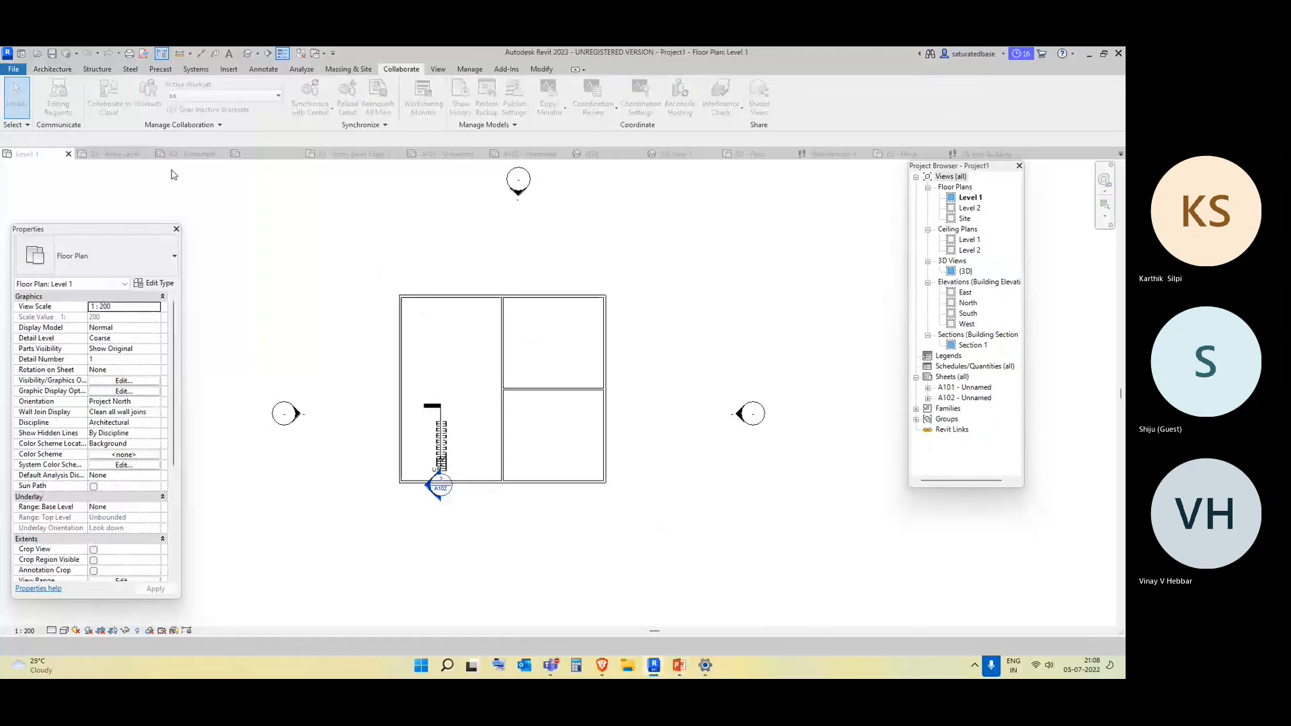
click(515, 447)
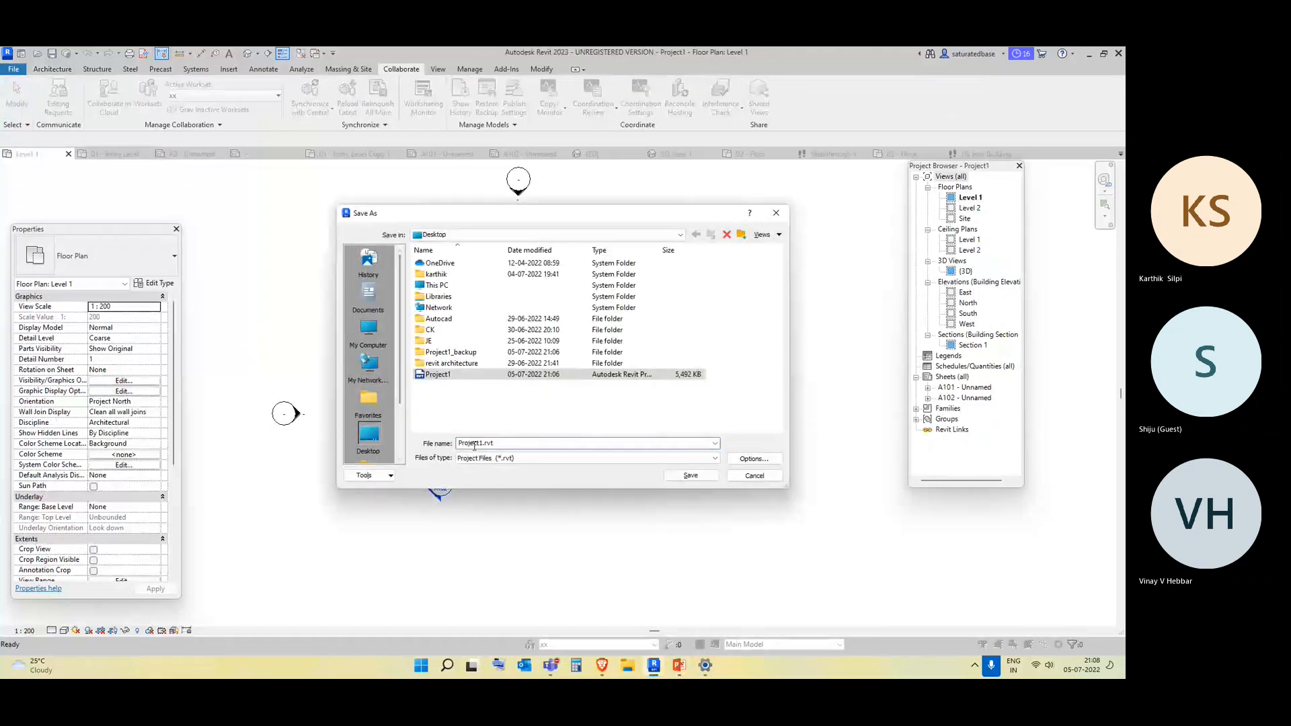
double_click(515, 448)
click(479, 443)
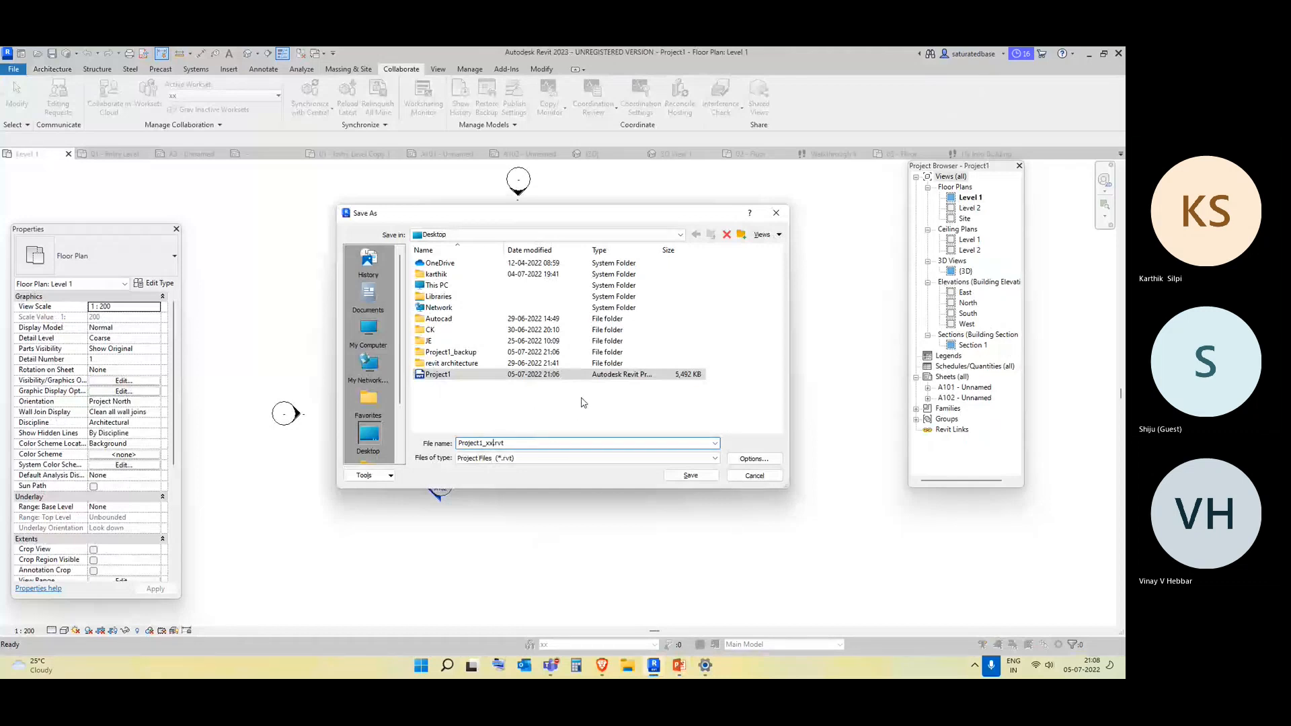
click(690, 476)
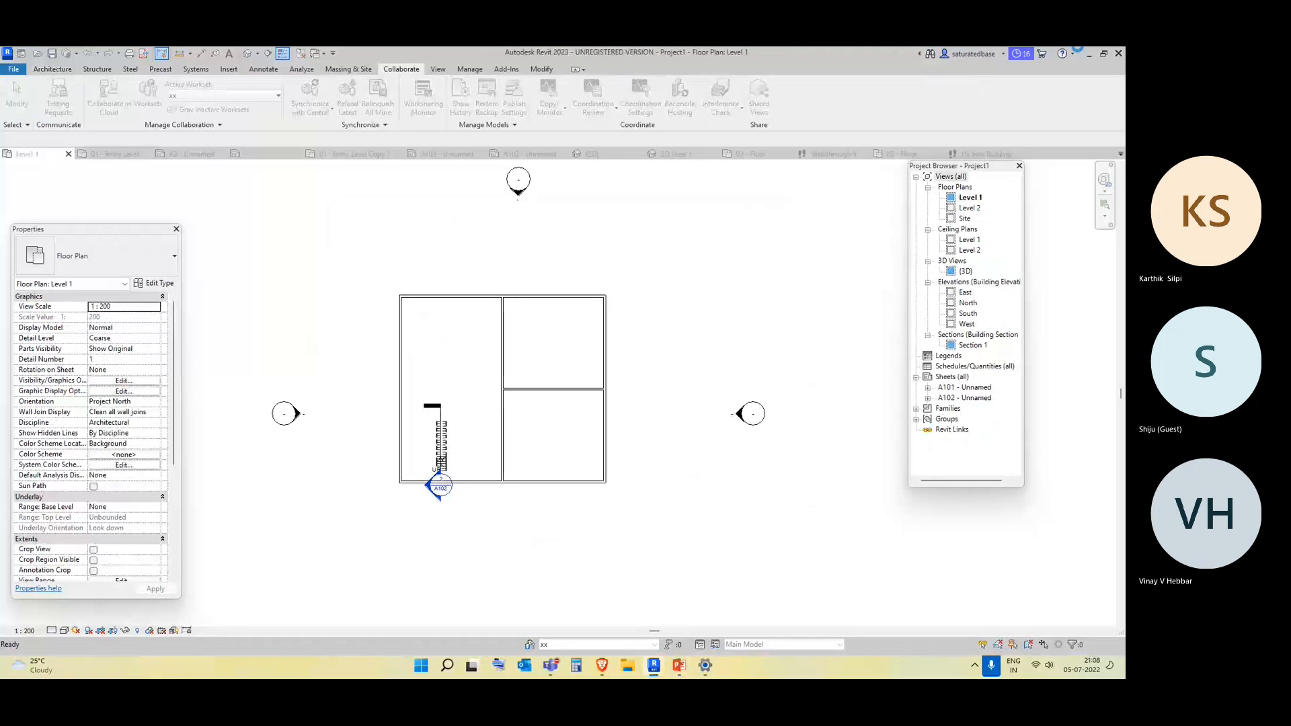
Check the saved Project1_xx file on the Windows desktop and return to Revit
click(1090, 55)
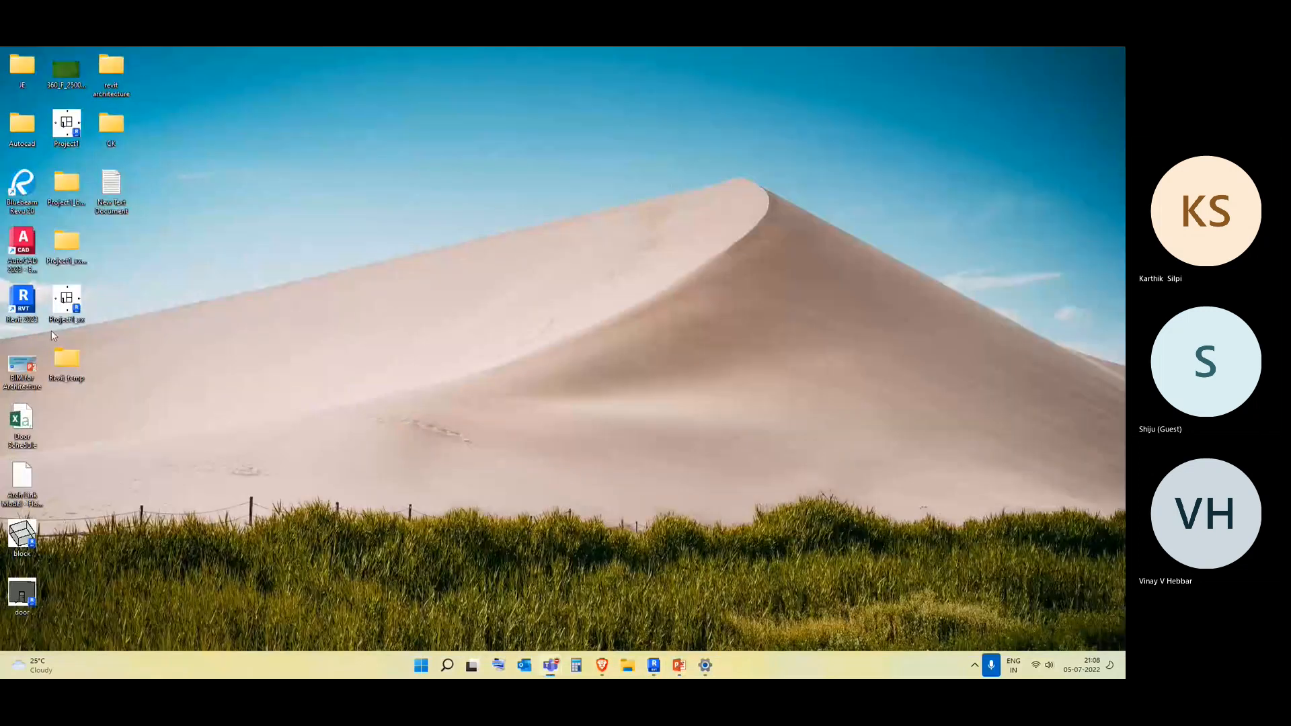
drag(113, 330, 35, 268)
click(654, 666)
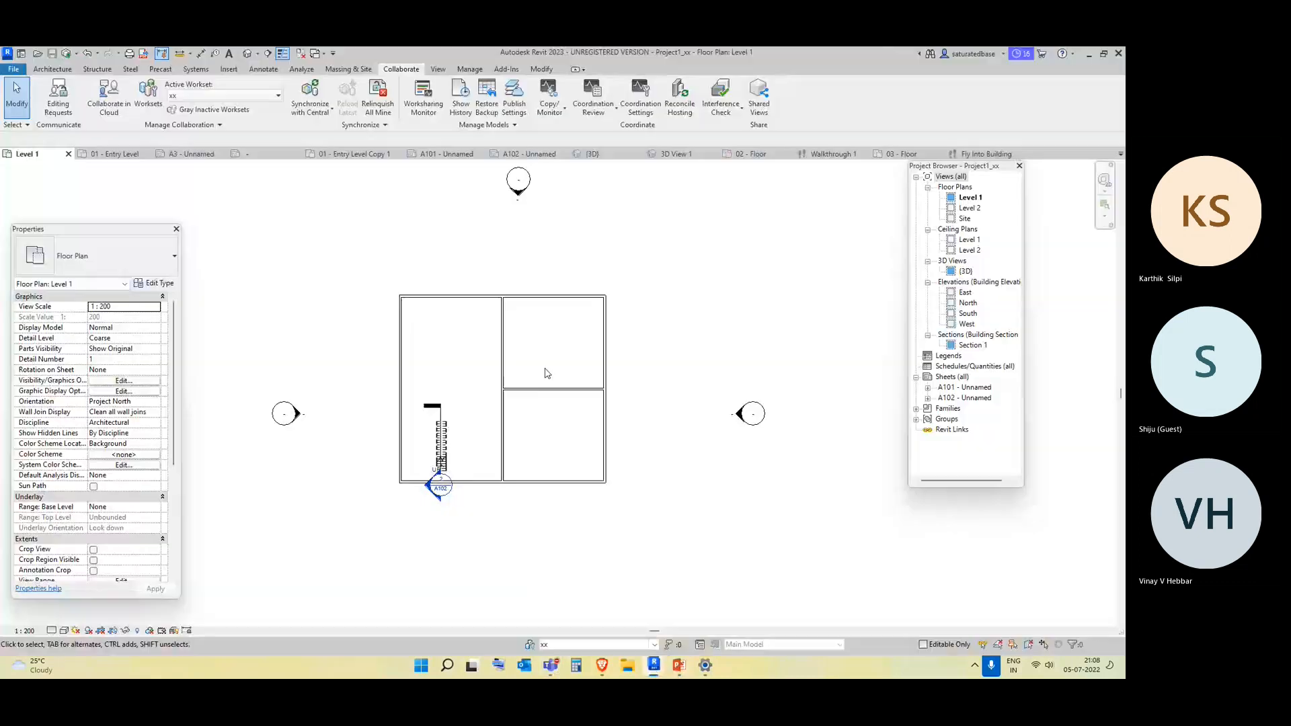
Close the 01 - Entry Level, A3 - Unnamed, title block family and 01 - Entry Level Copy 1 views, discarding changes to Title_Blocks_A3_Metric
click(147, 154)
click(144, 154)
click(144, 154)
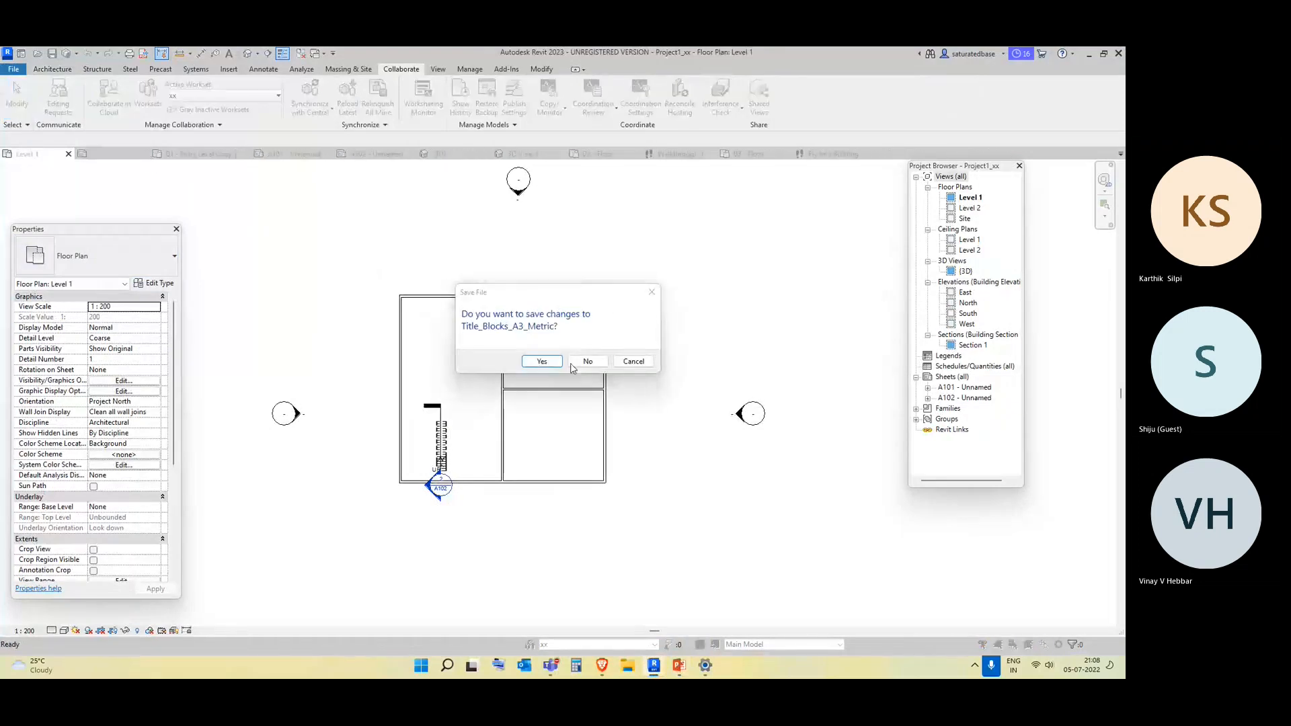
click(588, 362)
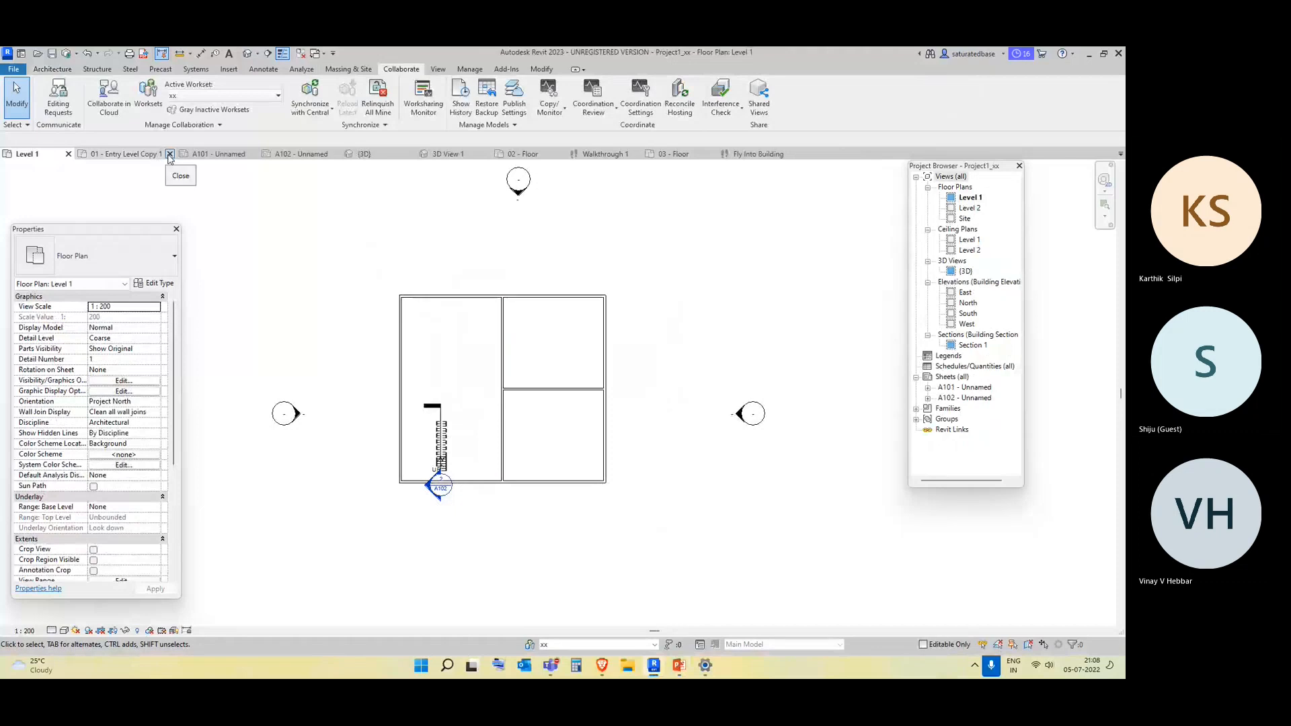
click(168, 154)
click(169, 156)
click(23, 155)
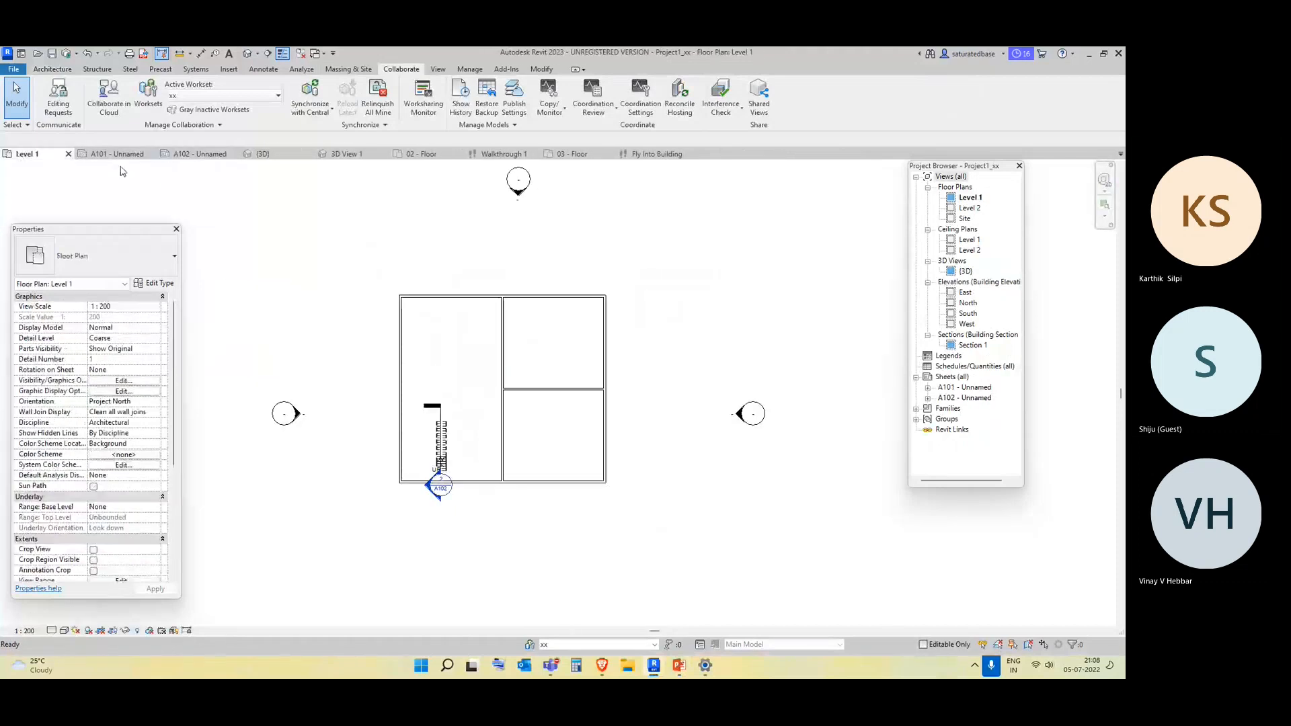
Close the A101, A102, {3D}, 3D View 1 and 02 - Floor views, dismissing the save reminder
click(149, 155)
click(150, 154)
click(150, 155)
click(149, 155)
click(148, 155)
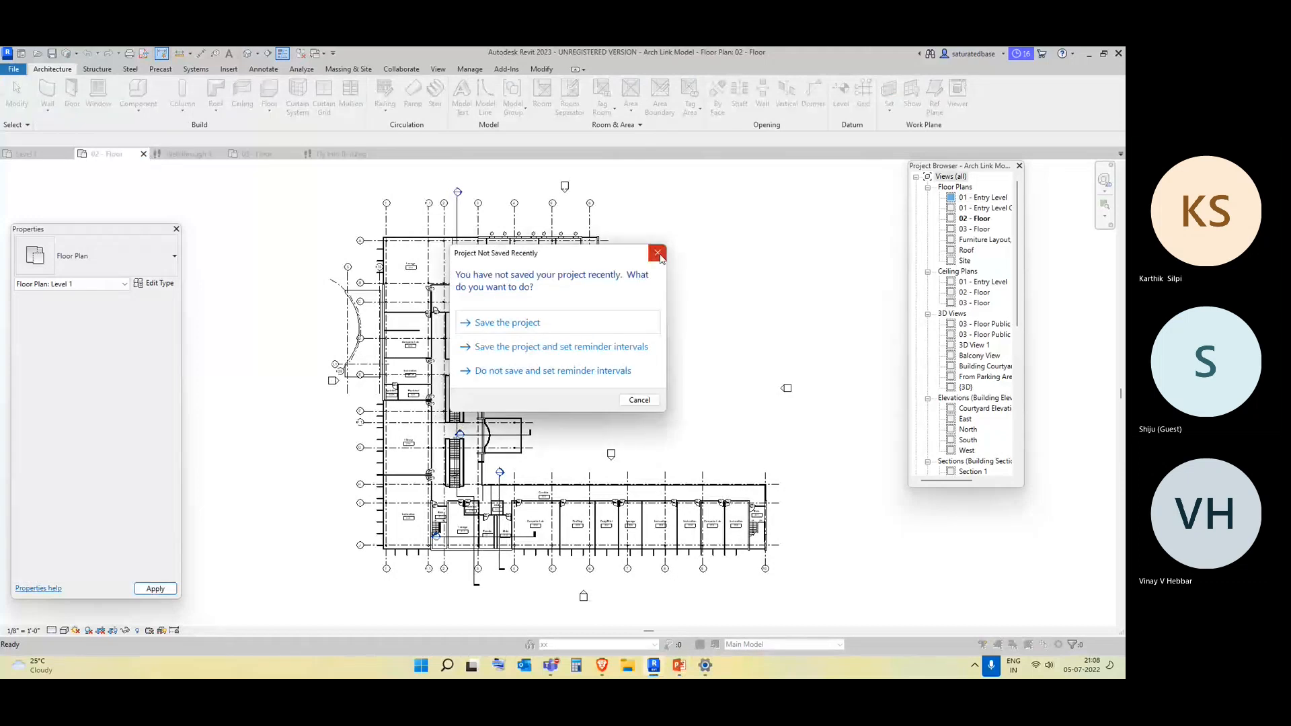
click(658, 253)
click(148, 156)
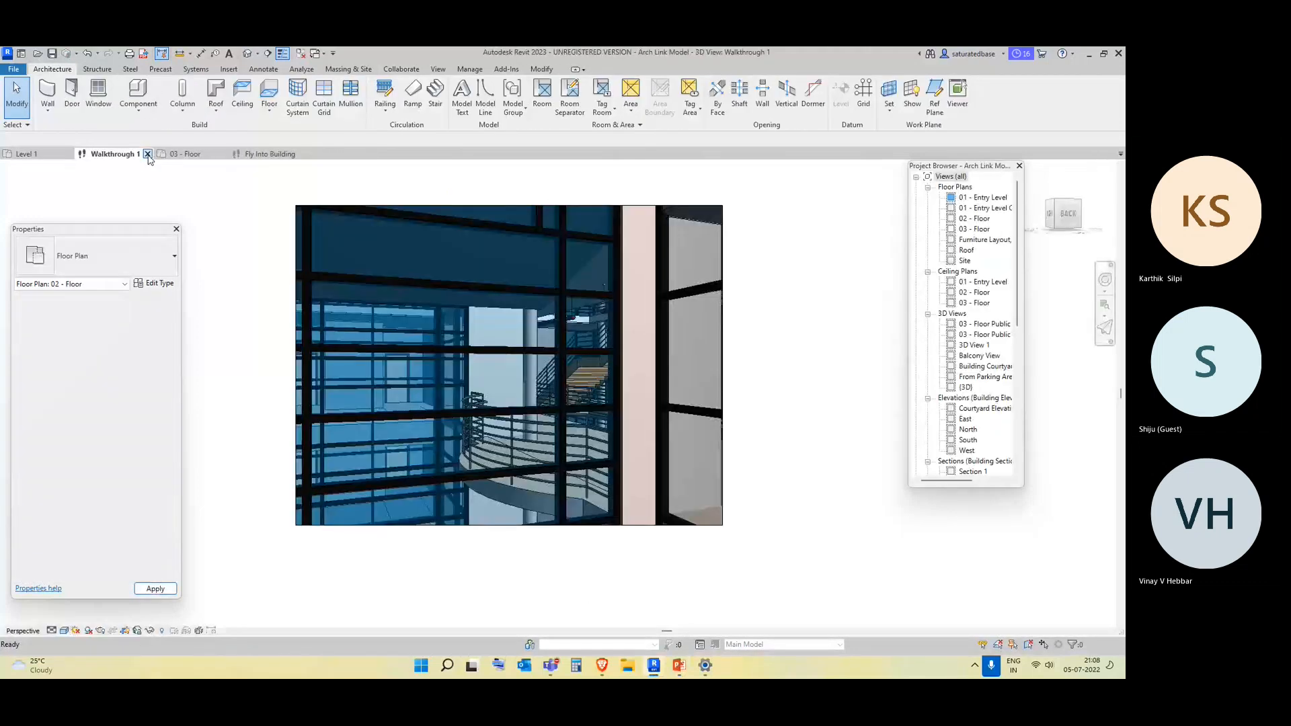
Close the Walkthrough 1, 03 - Floor and Fly Into Building views without saving Arch Link Model, keeping only Level 1 open
click(148, 155)
click(145, 154)
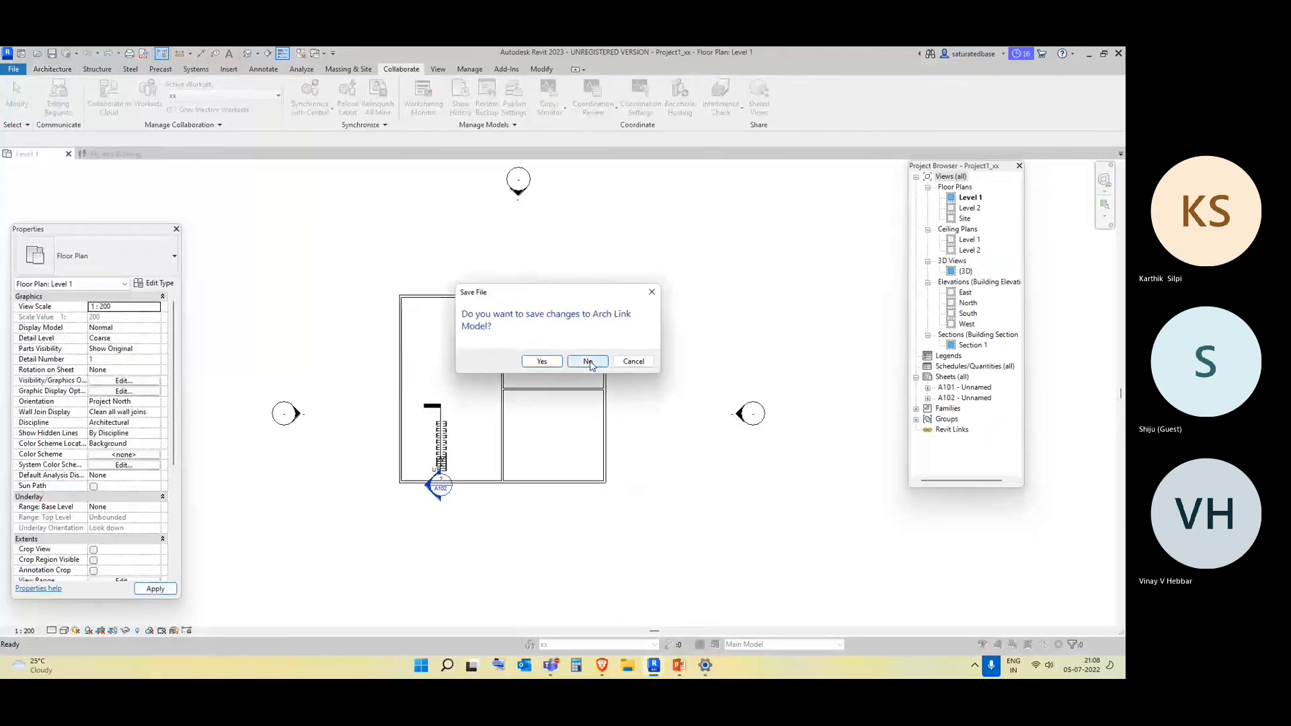
click(652, 291)
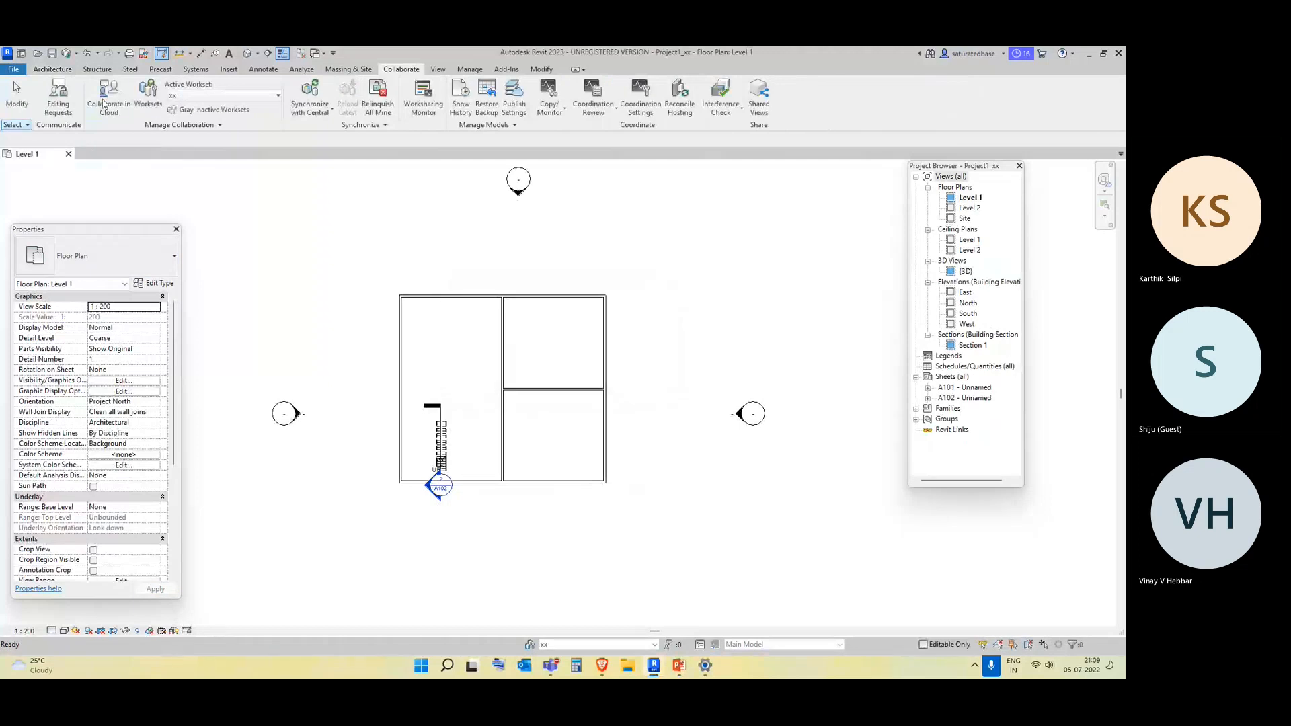
Make Workset1 the active workset and reopen Project1_xx from the Windows desktop
click(202, 96)
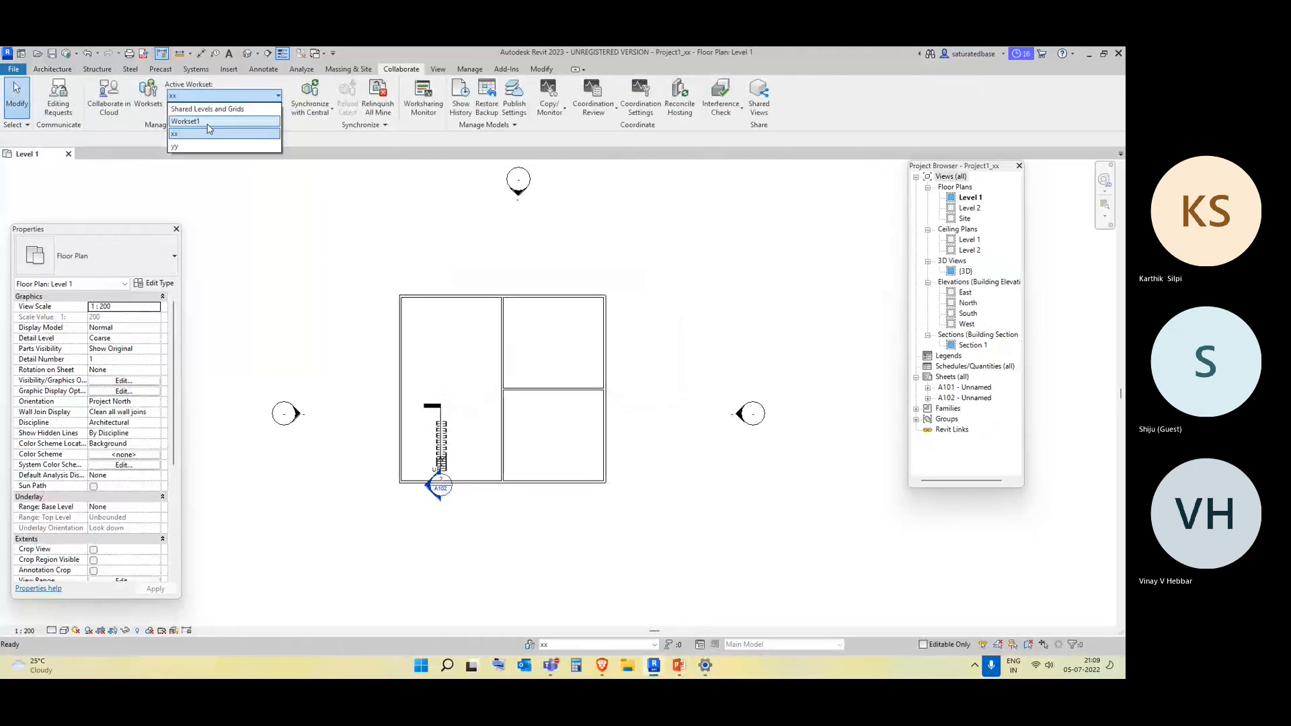
click(195, 121)
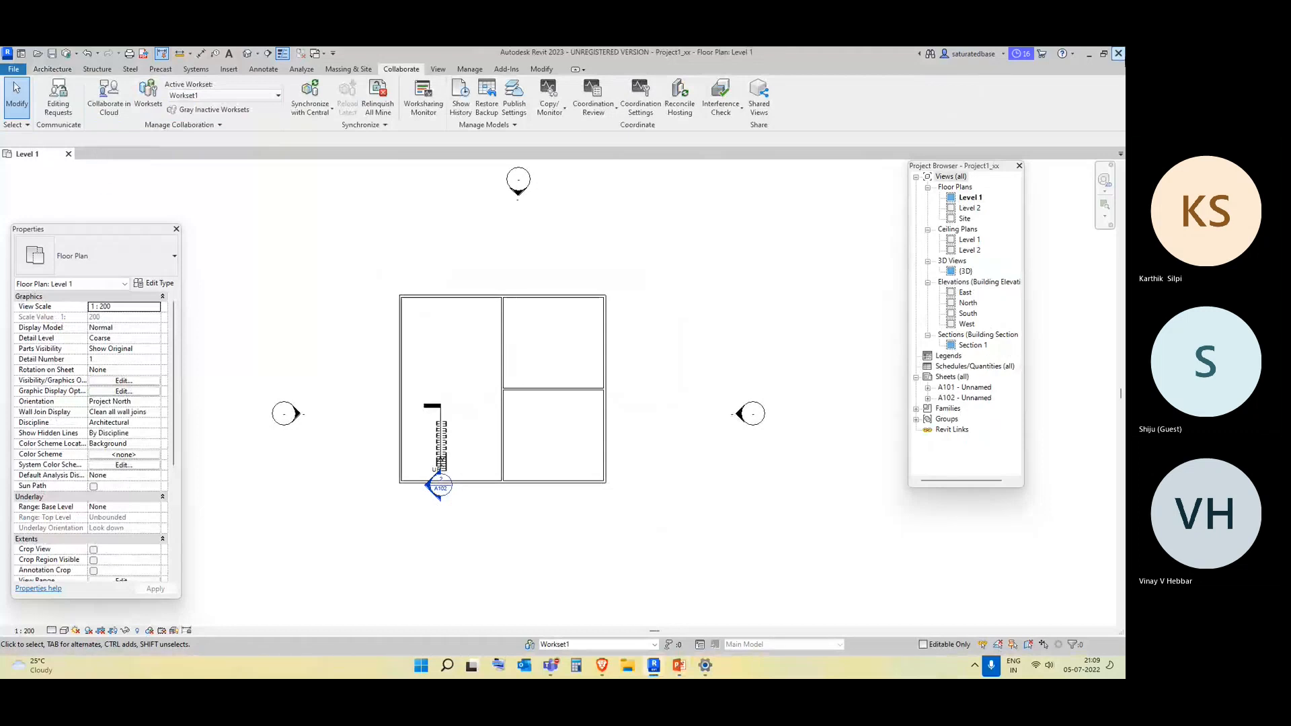
click(1089, 53)
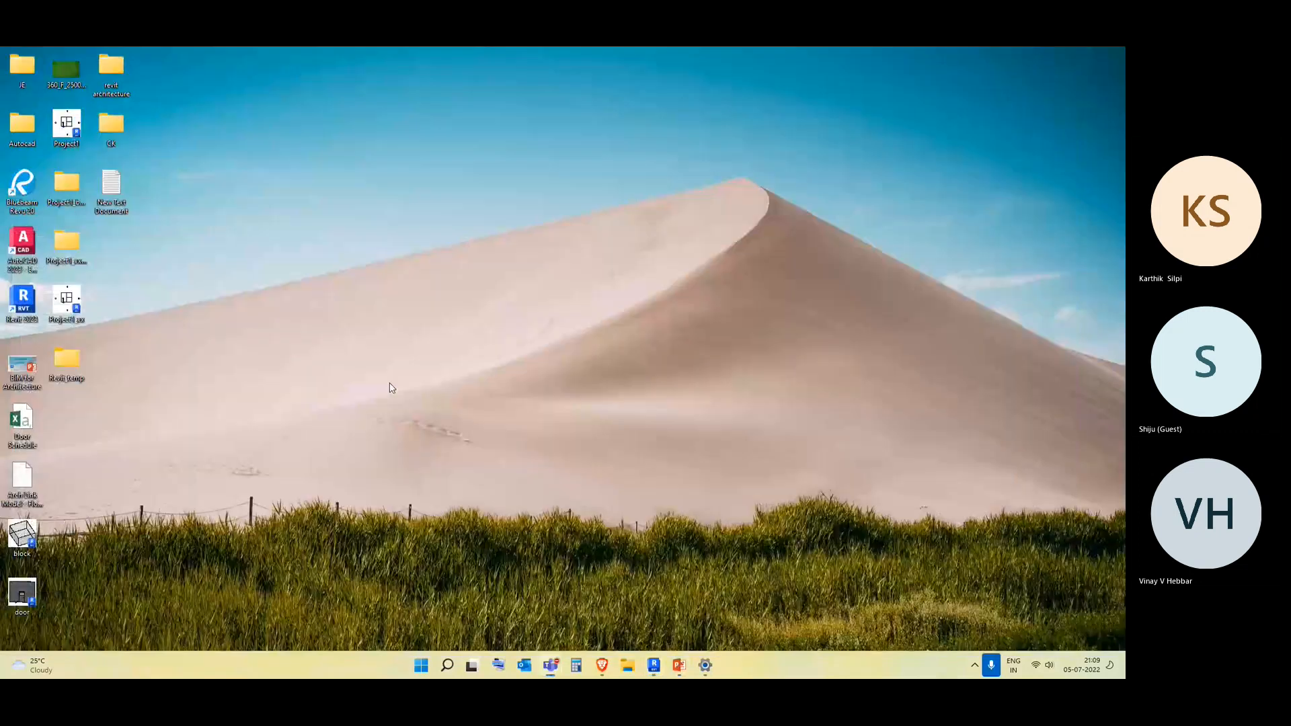
double_click(61, 302)
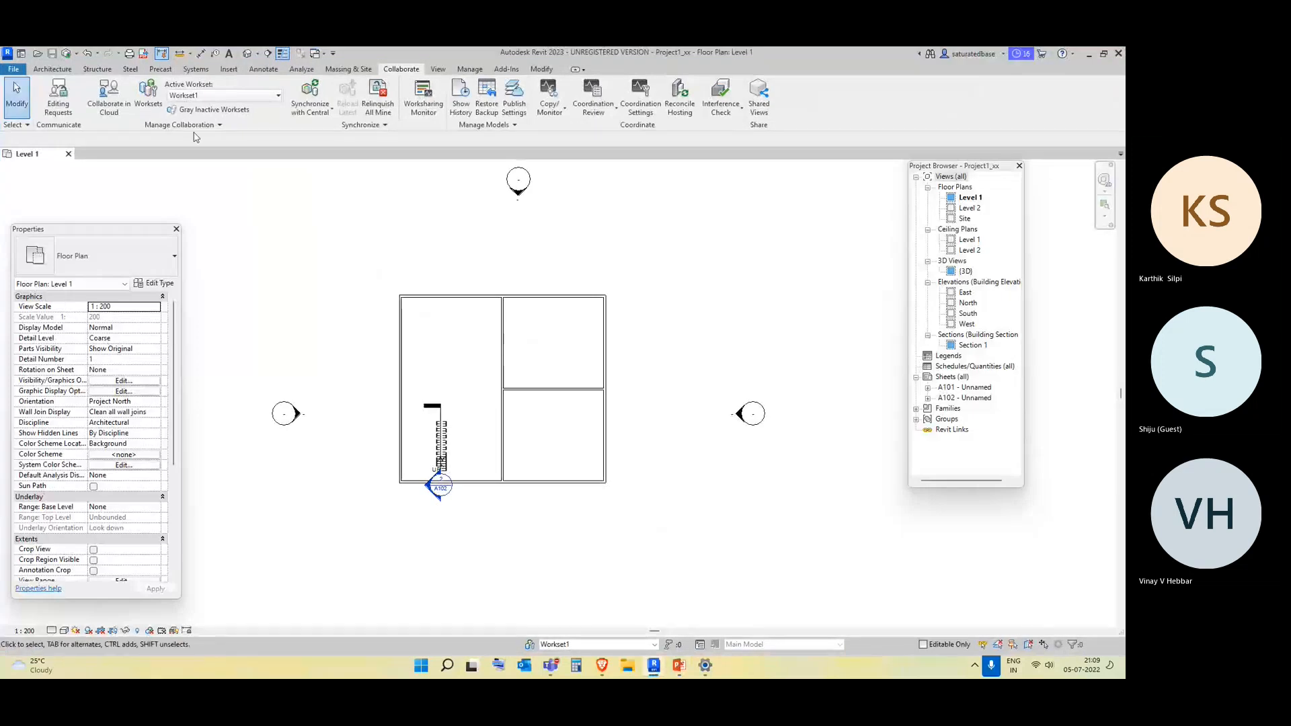
Make xx the active workset of Project1_xx
click(219, 95)
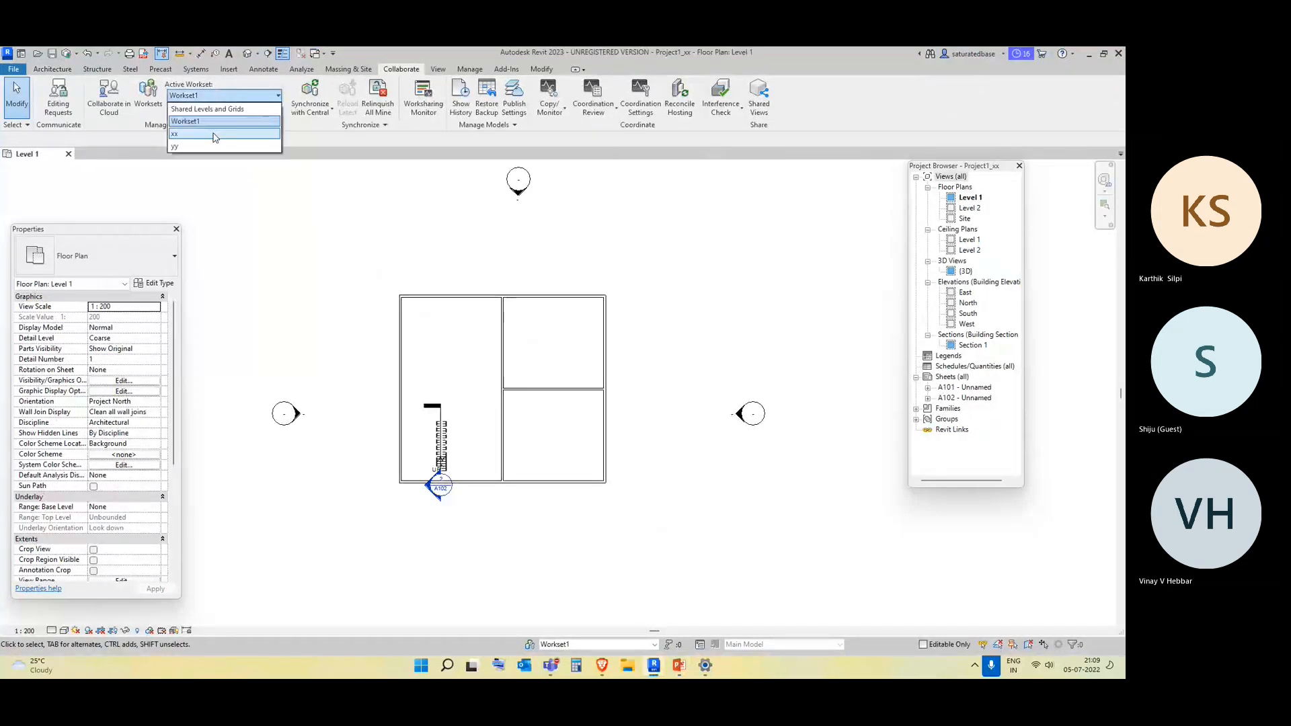
click(214, 135)
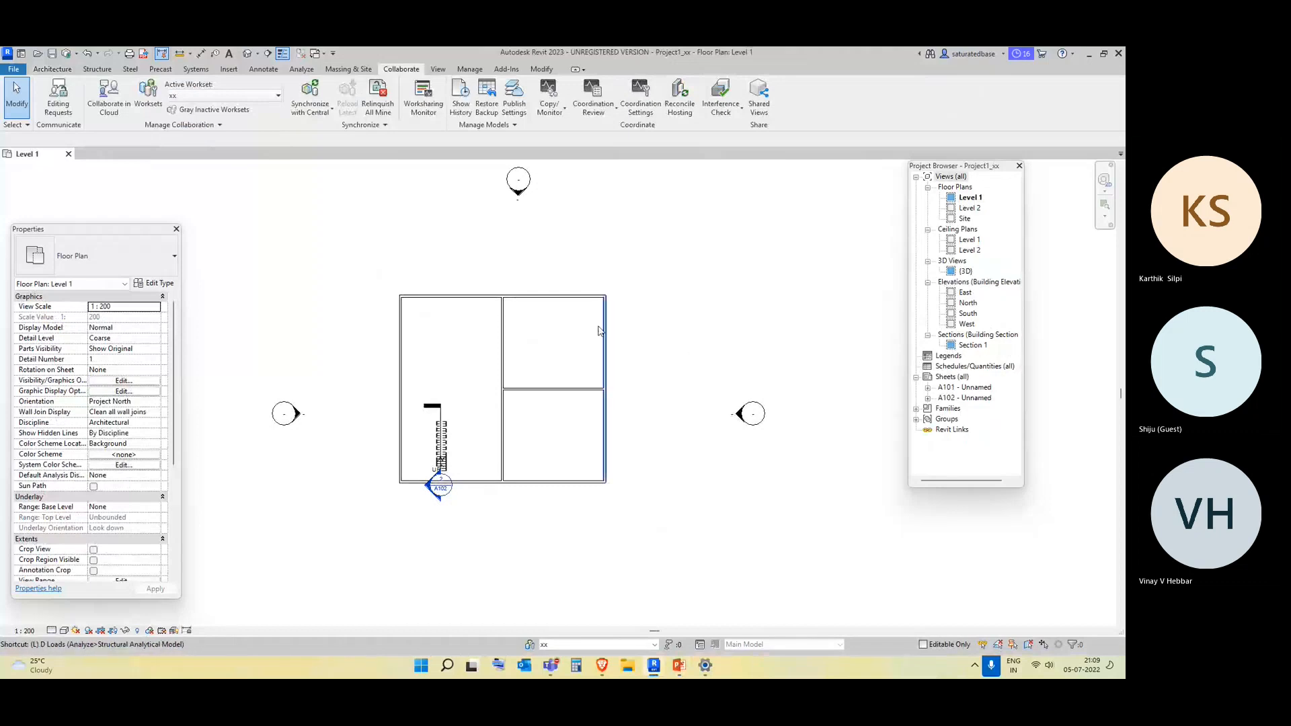
key(l)
key(w)
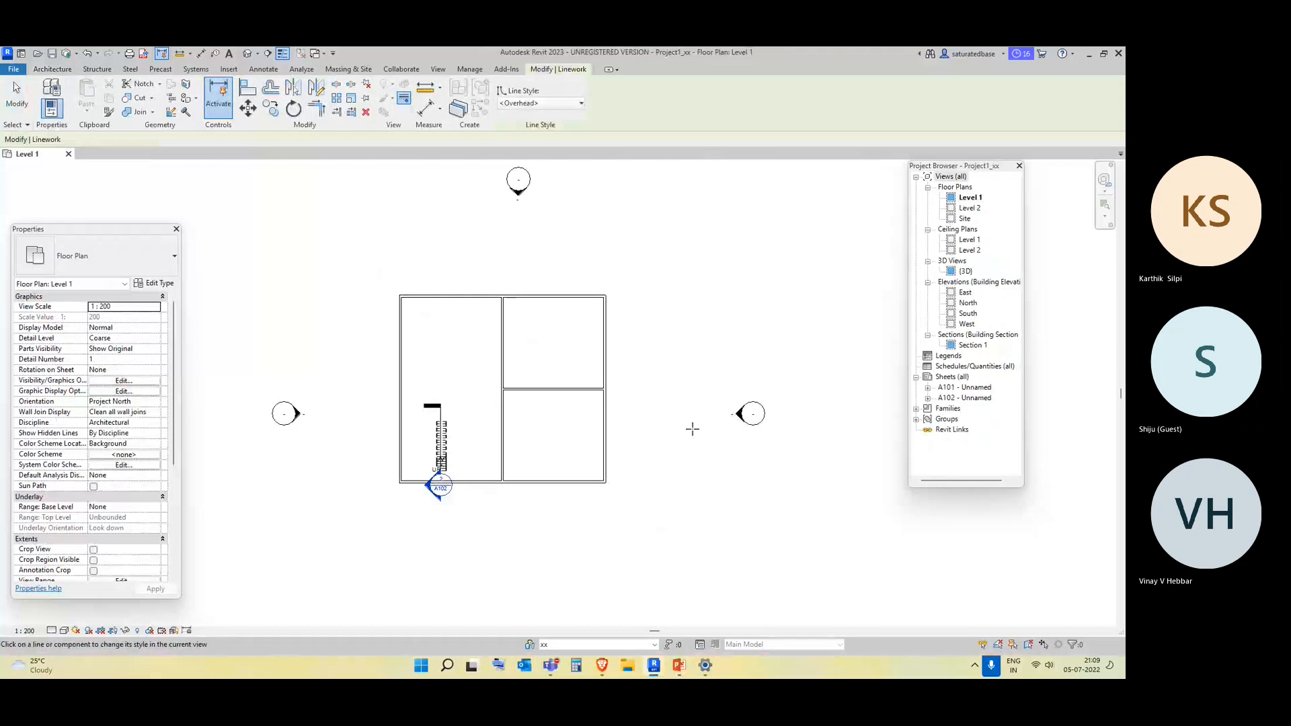
key(Escape)
Draw a horizontal Generic - 200mm wall about 5000 mm above the building, starting in line with its left outer wall
click(53, 69)
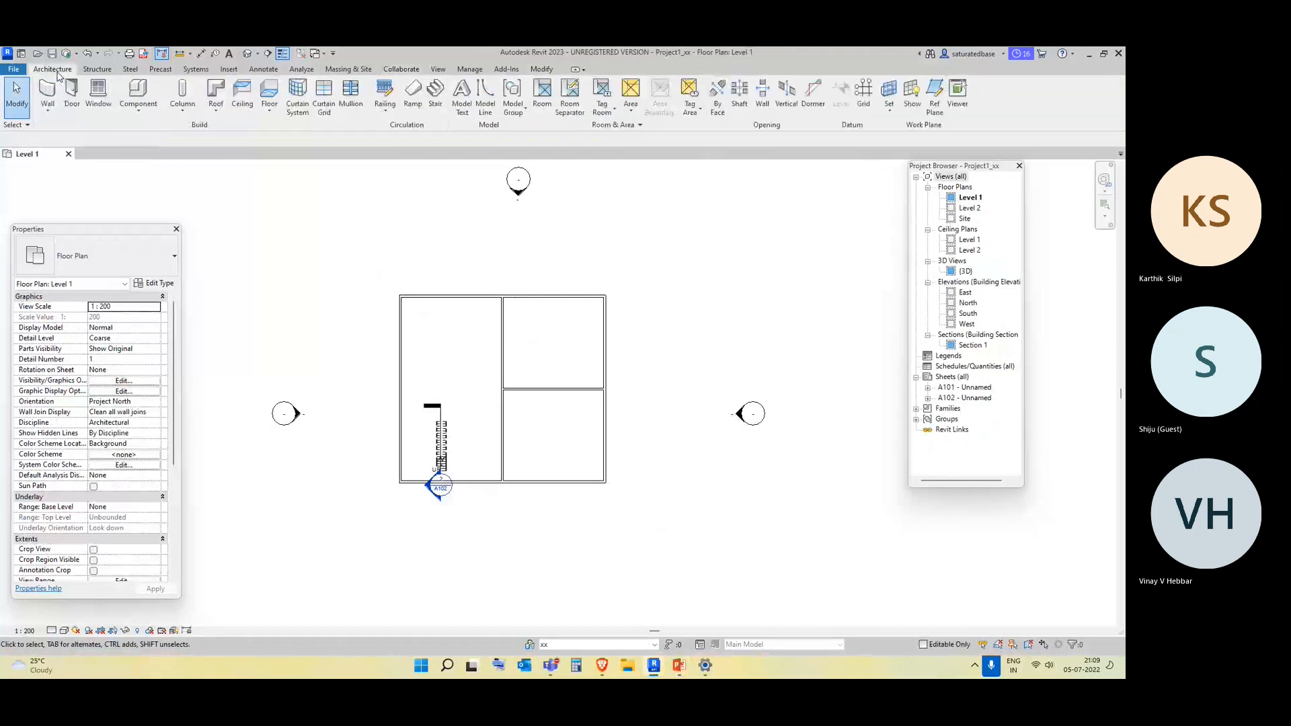
click(47, 101)
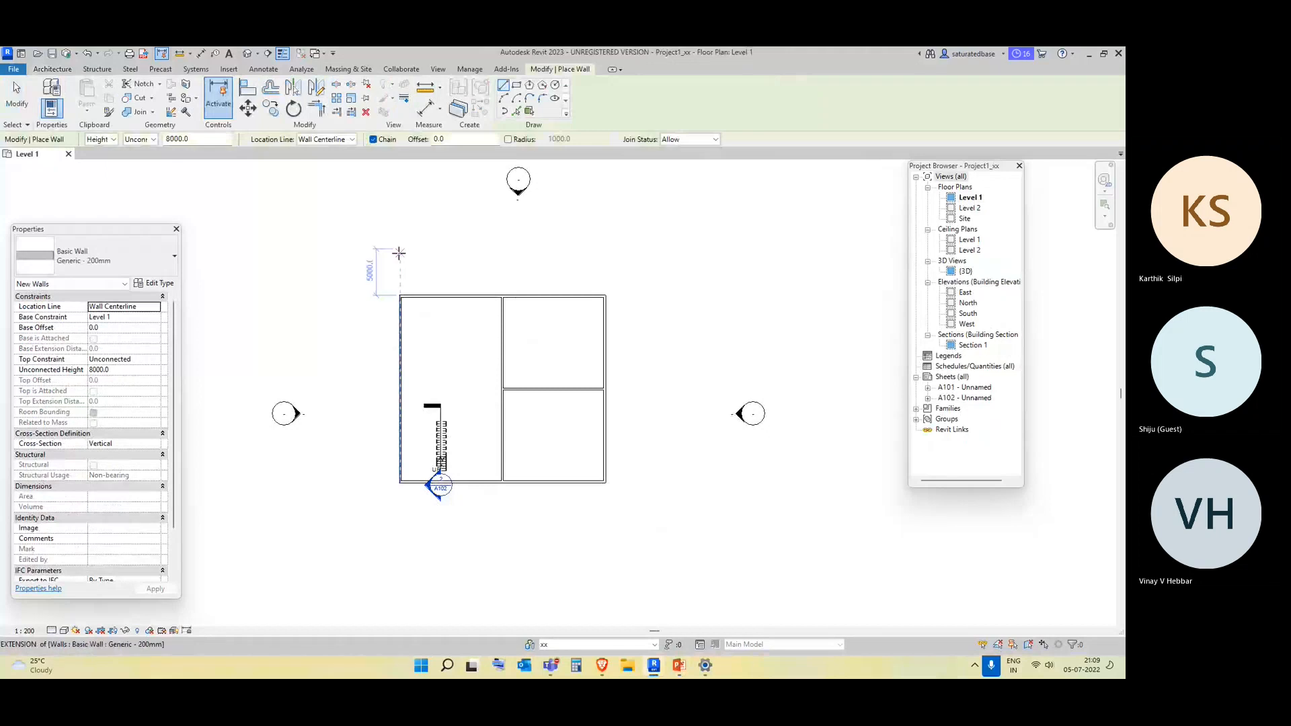
click(484, 250)
key(Escape)
key(Escape)
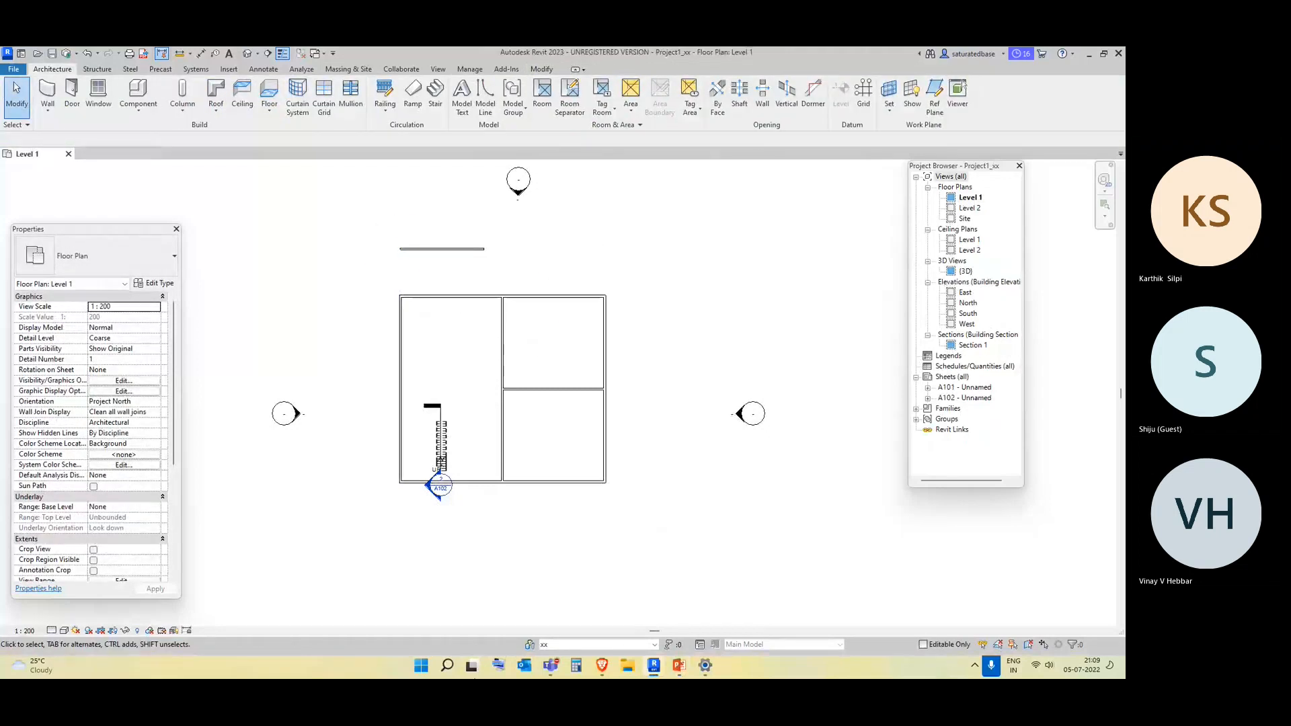
Synchronize the new xx wall with the central model immediately, and start a second synchronization with modifiable settings
click(404, 69)
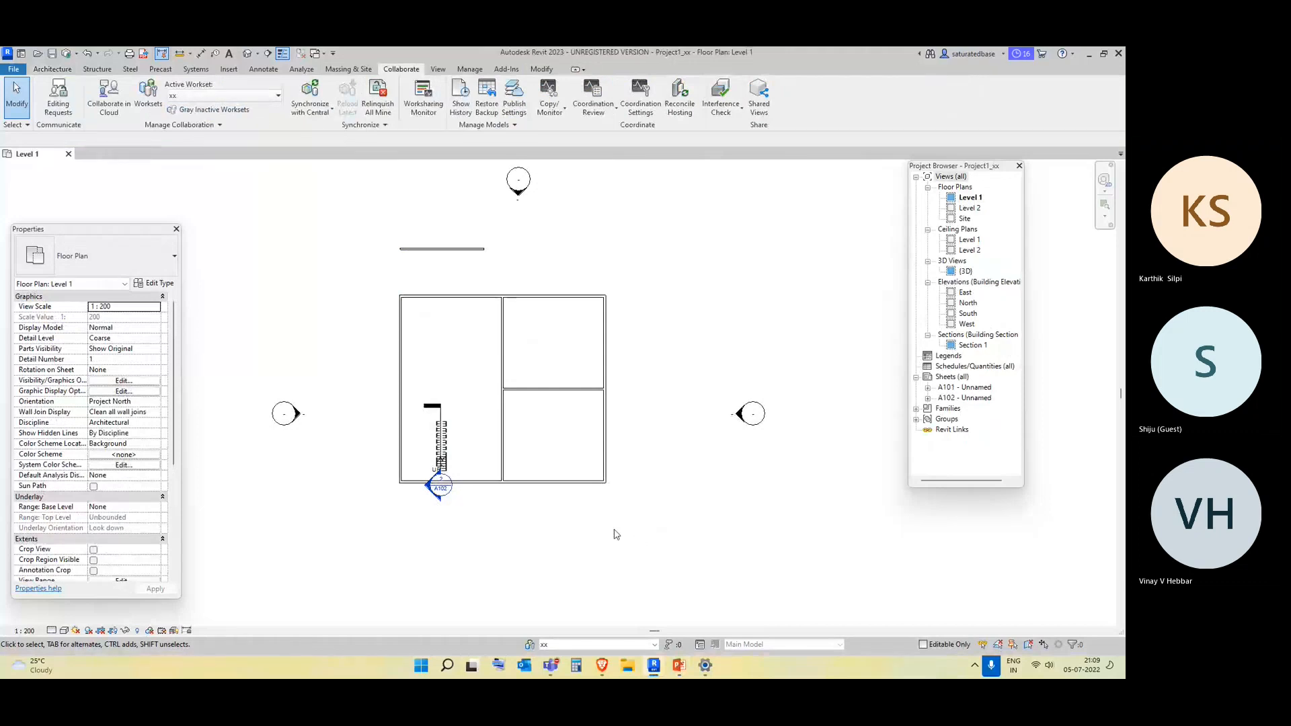
click(311, 115)
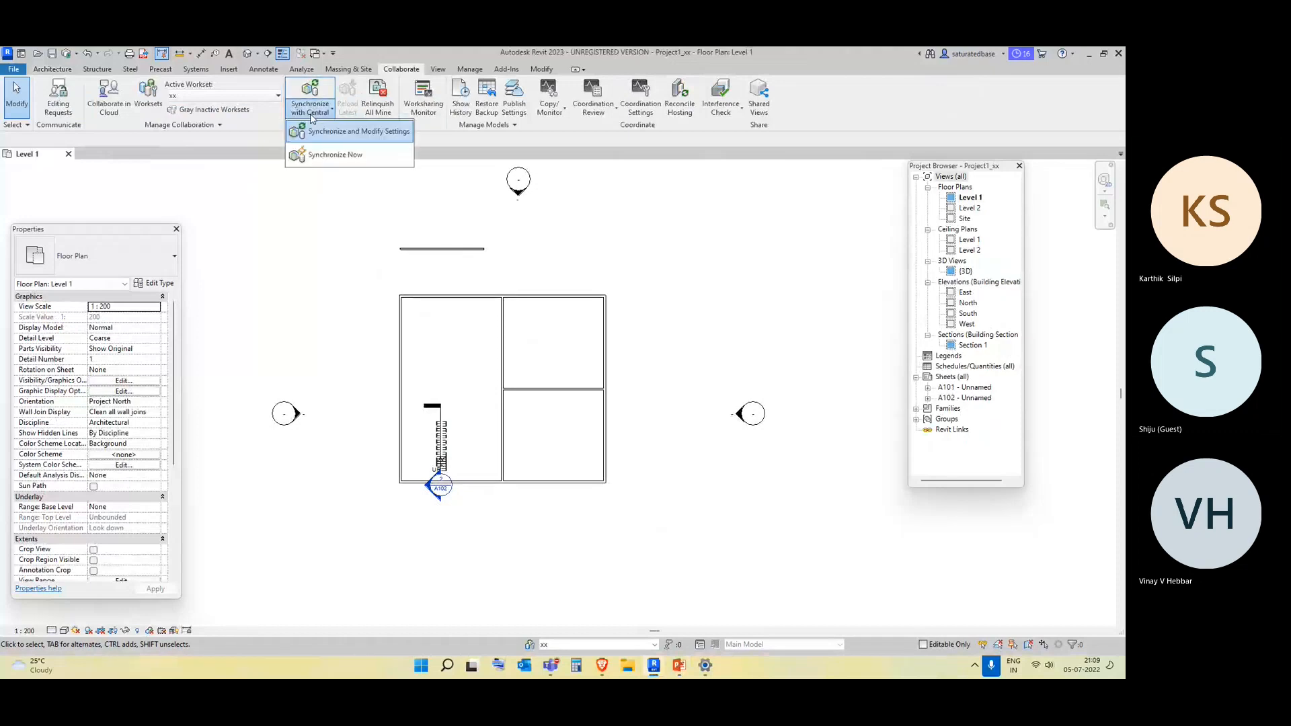
click(342, 156)
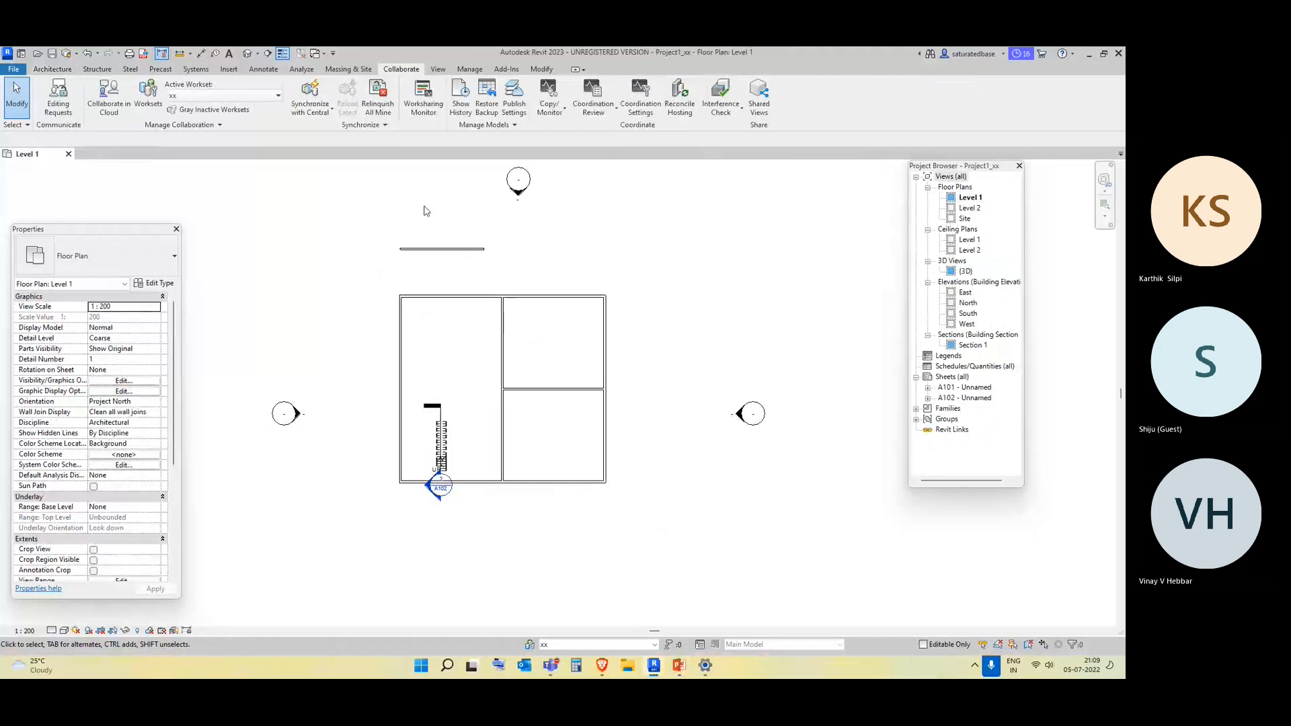
click(313, 109)
click(323, 133)
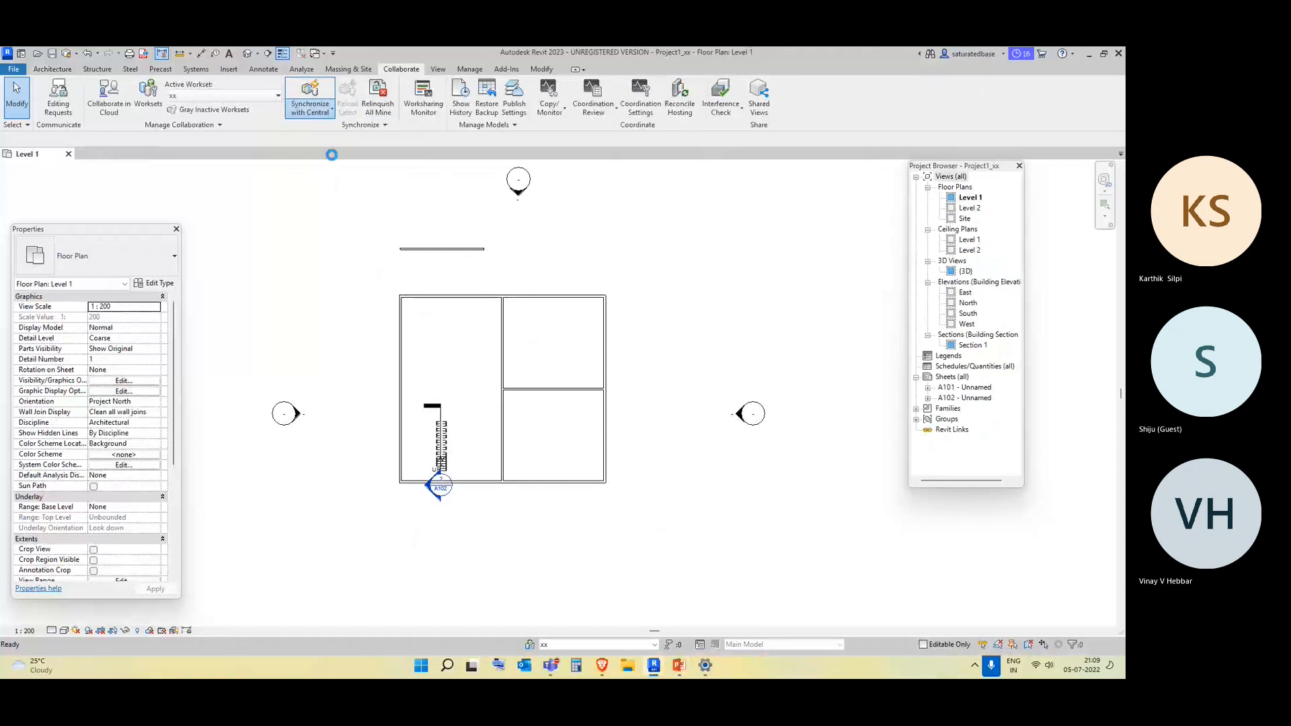
Make yy the active workset and draw an L-shaped Generic - 200mm architectural wall outside the building's left side
click(222, 95)
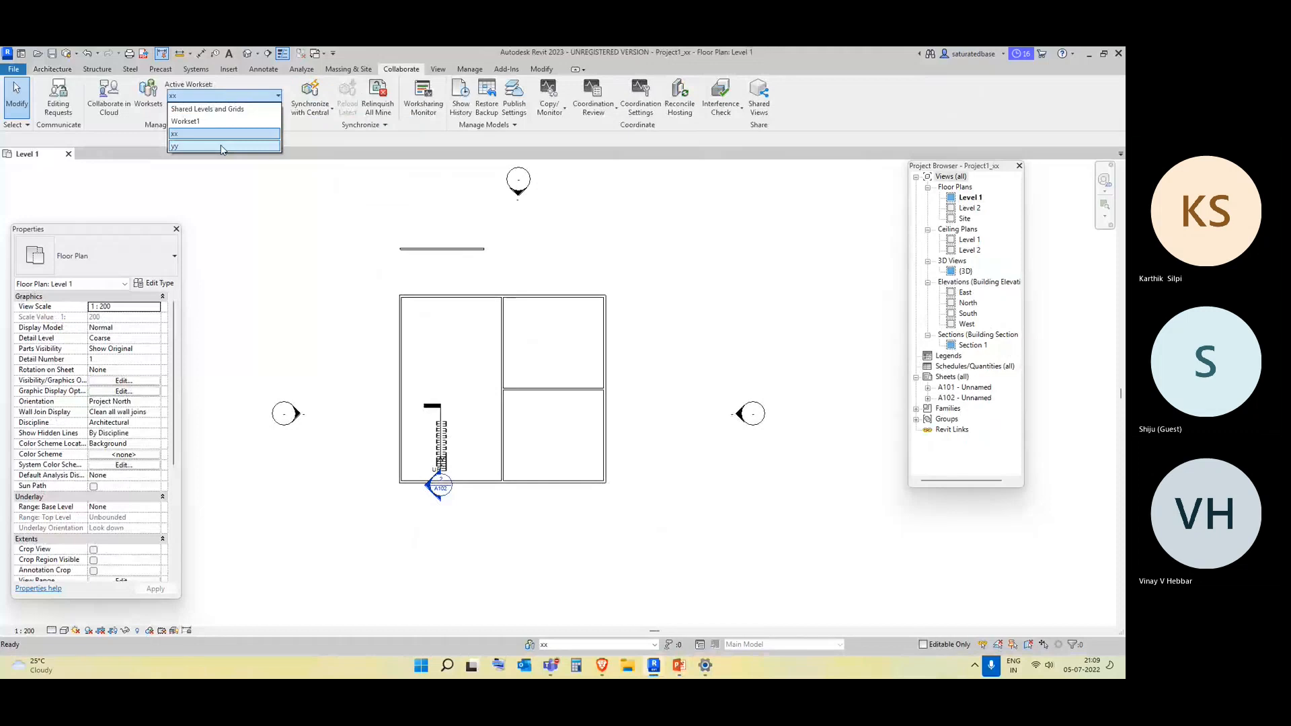
click(222, 146)
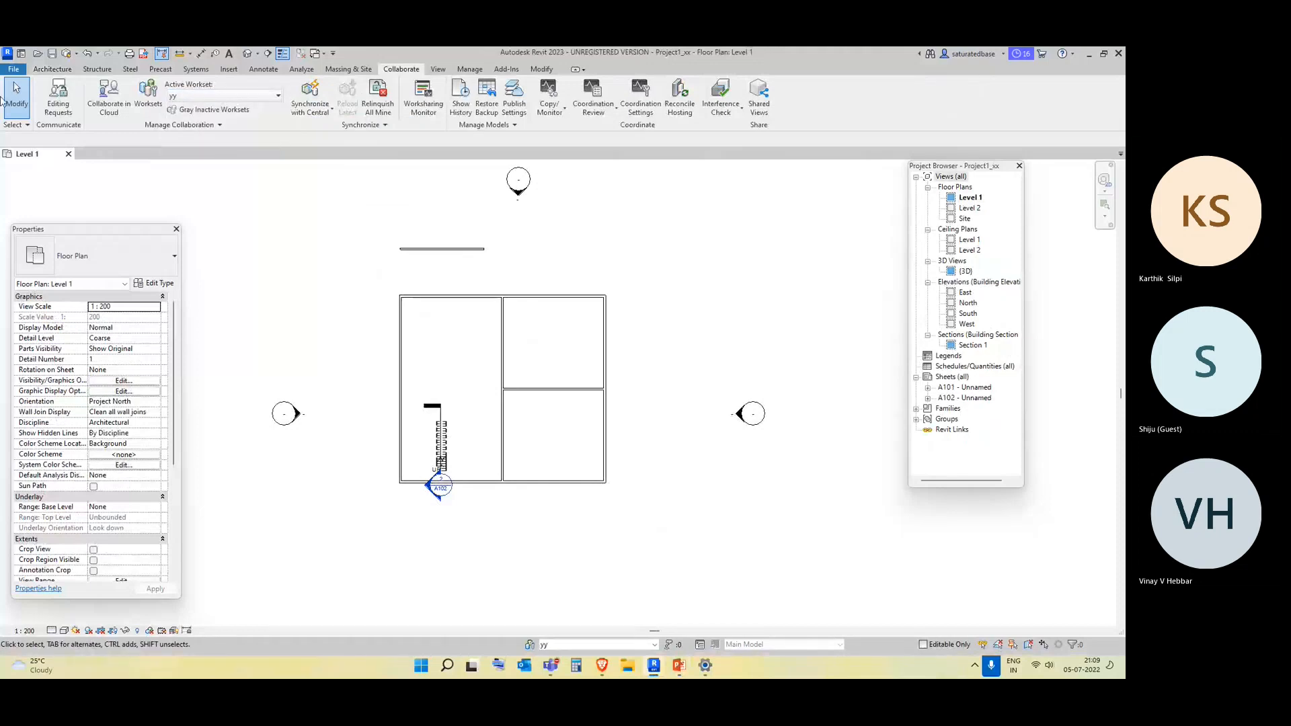
click(53, 68)
click(47, 115)
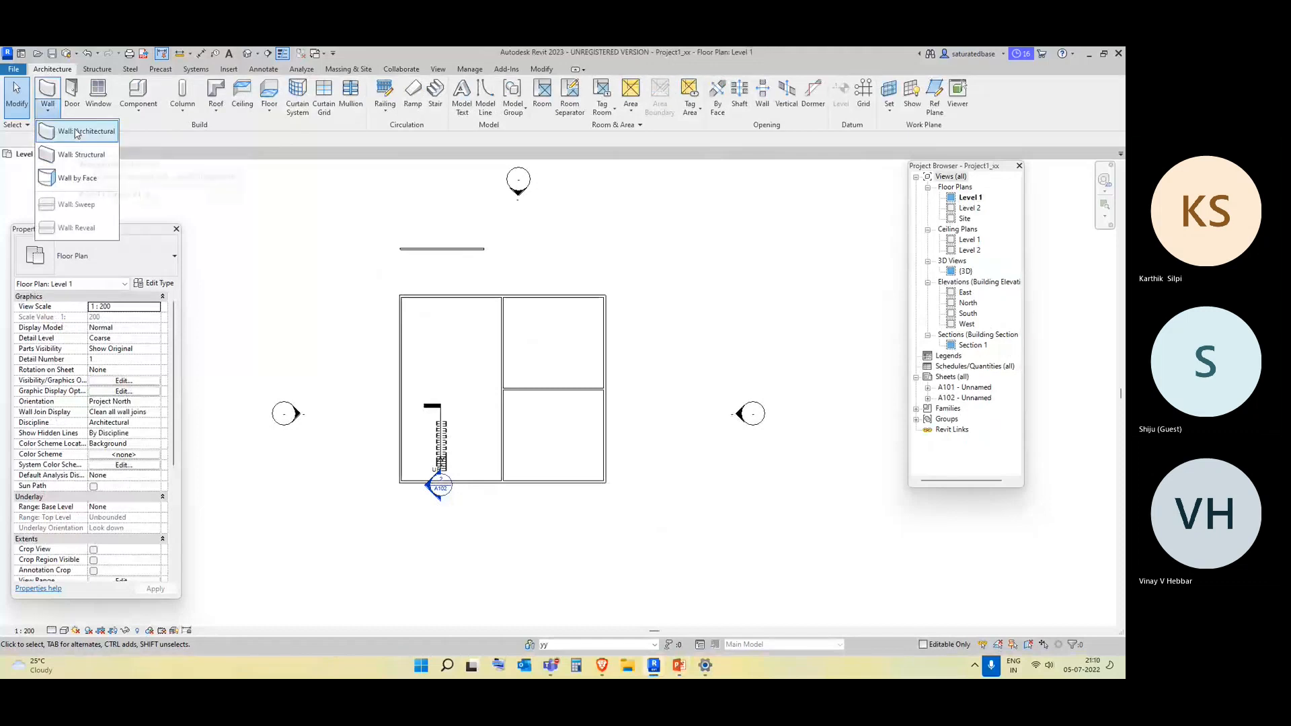
click(67, 130)
click(330, 283)
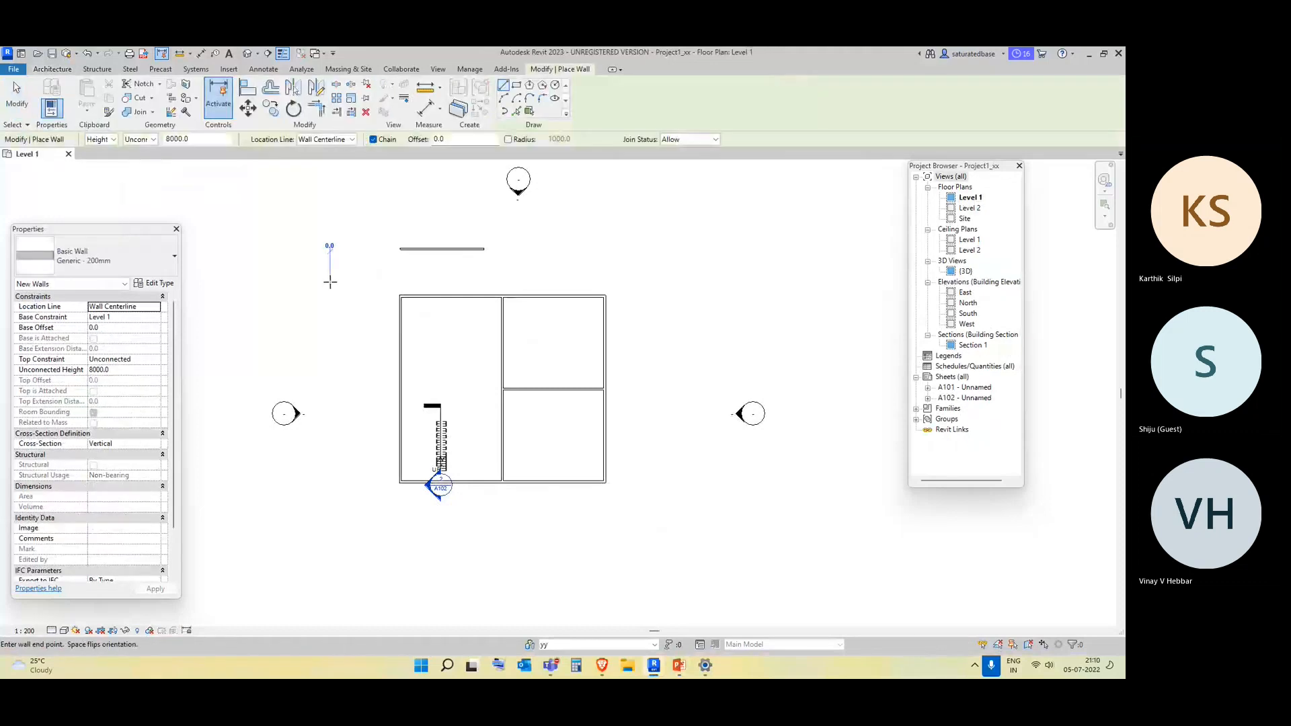
click(330, 421)
click(365, 421)
key(Escape)
key(Escape)
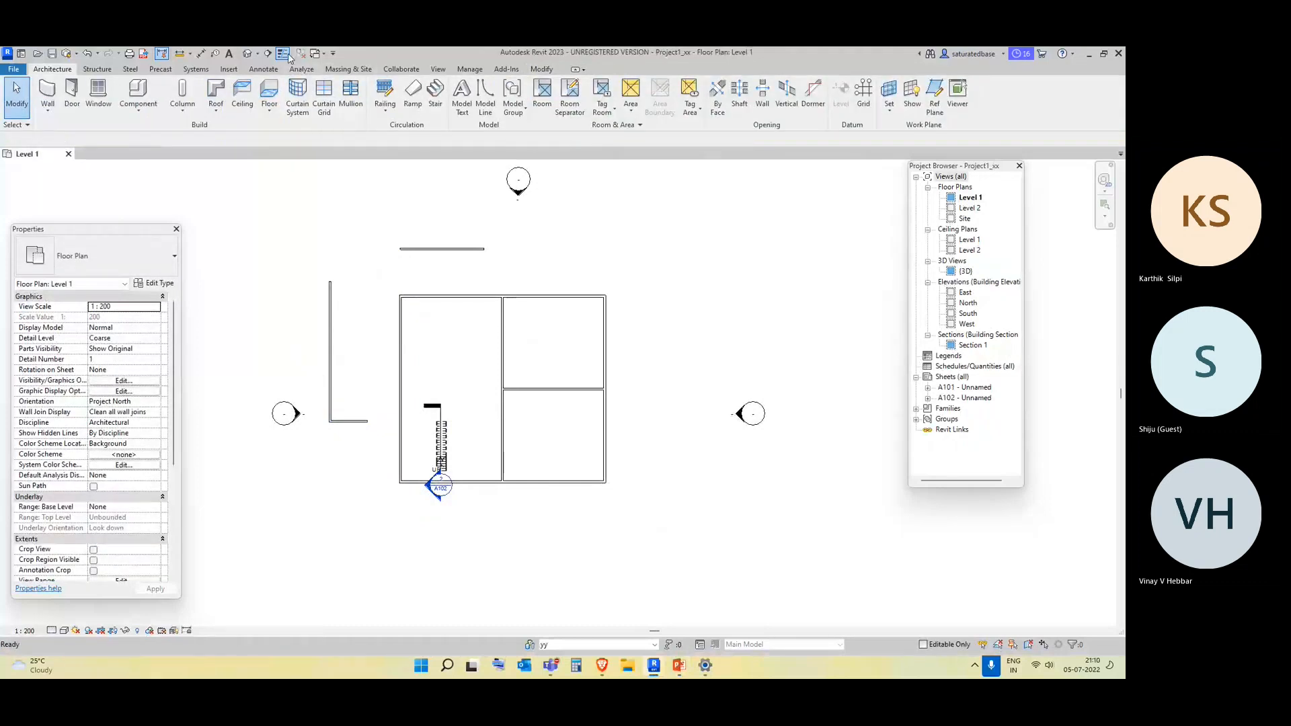
Synchronize the yy walls with the central model immediately, and synchronize again through the settings dialog with its default options
click(399, 70)
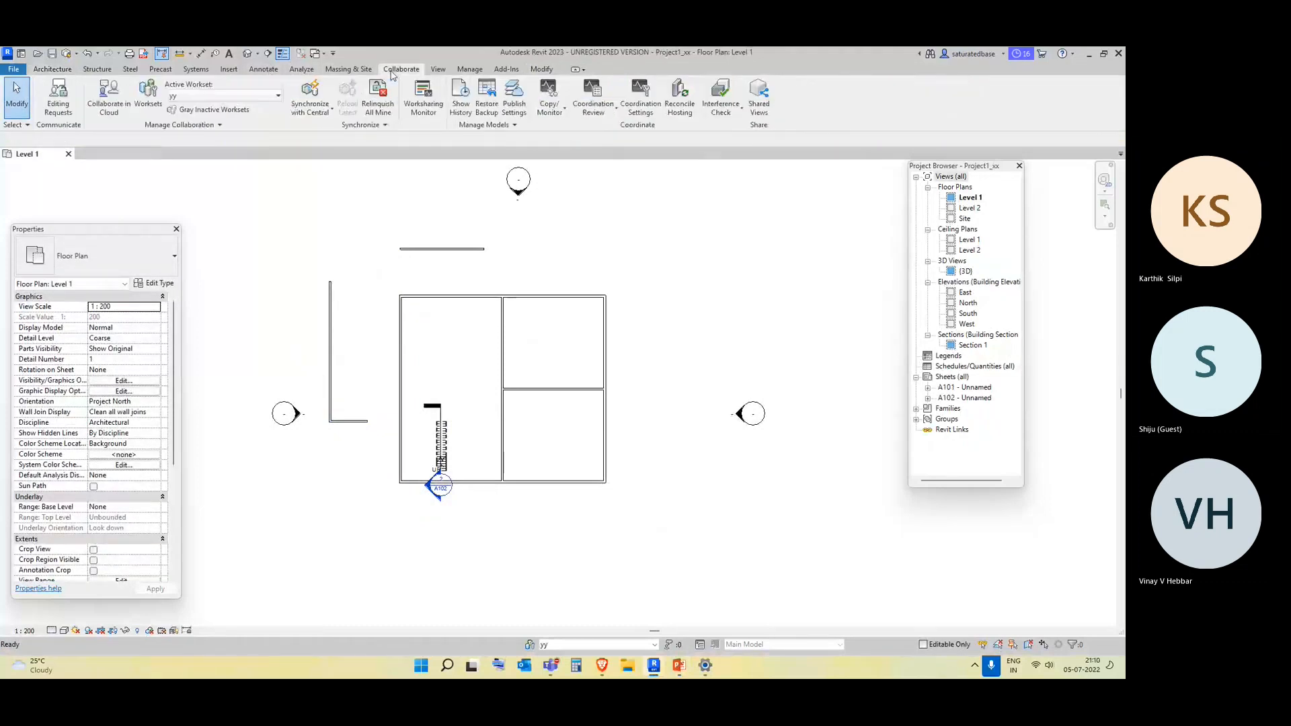
click(315, 114)
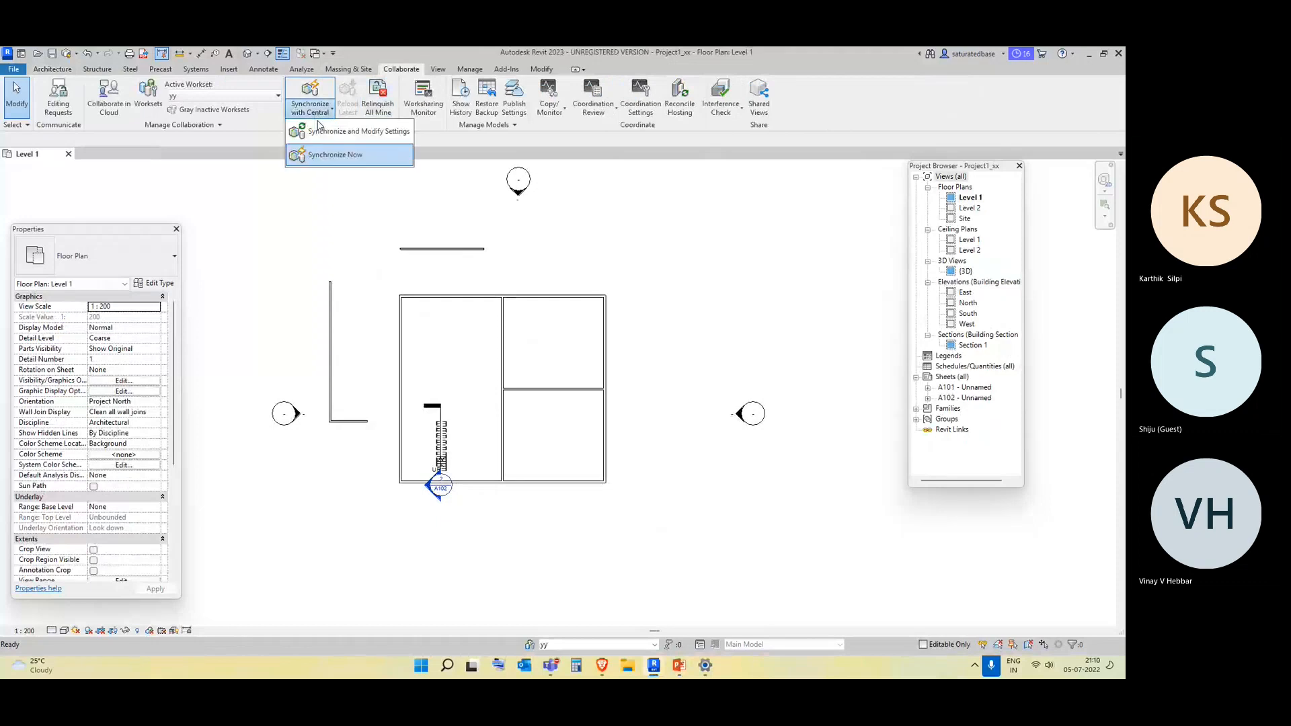
click(336, 149)
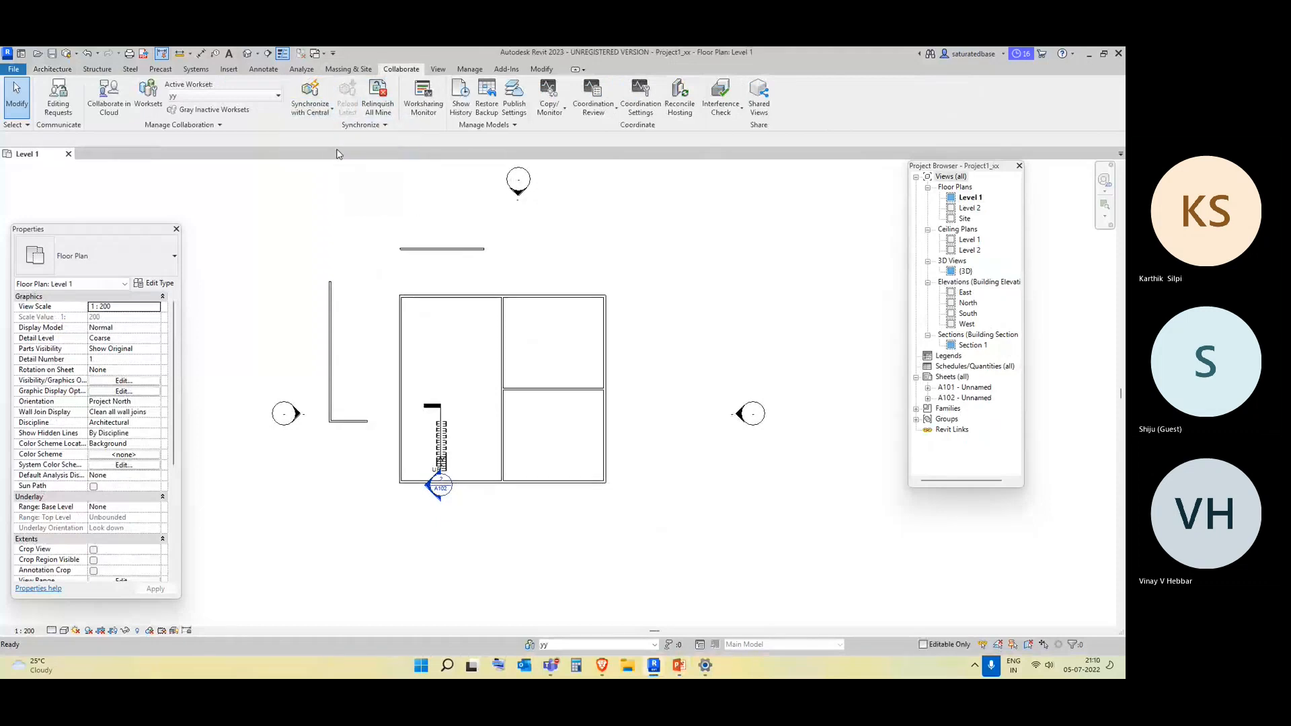
click(314, 109)
click(350, 132)
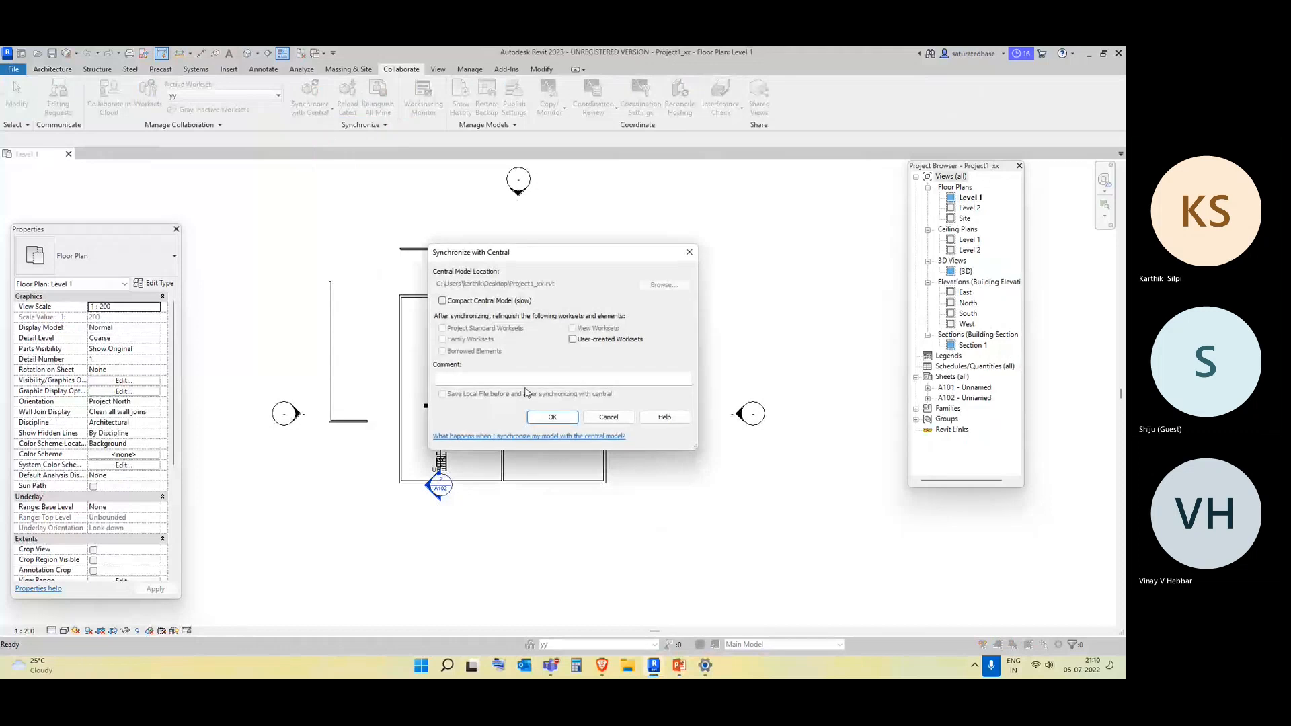
click(575, 419)
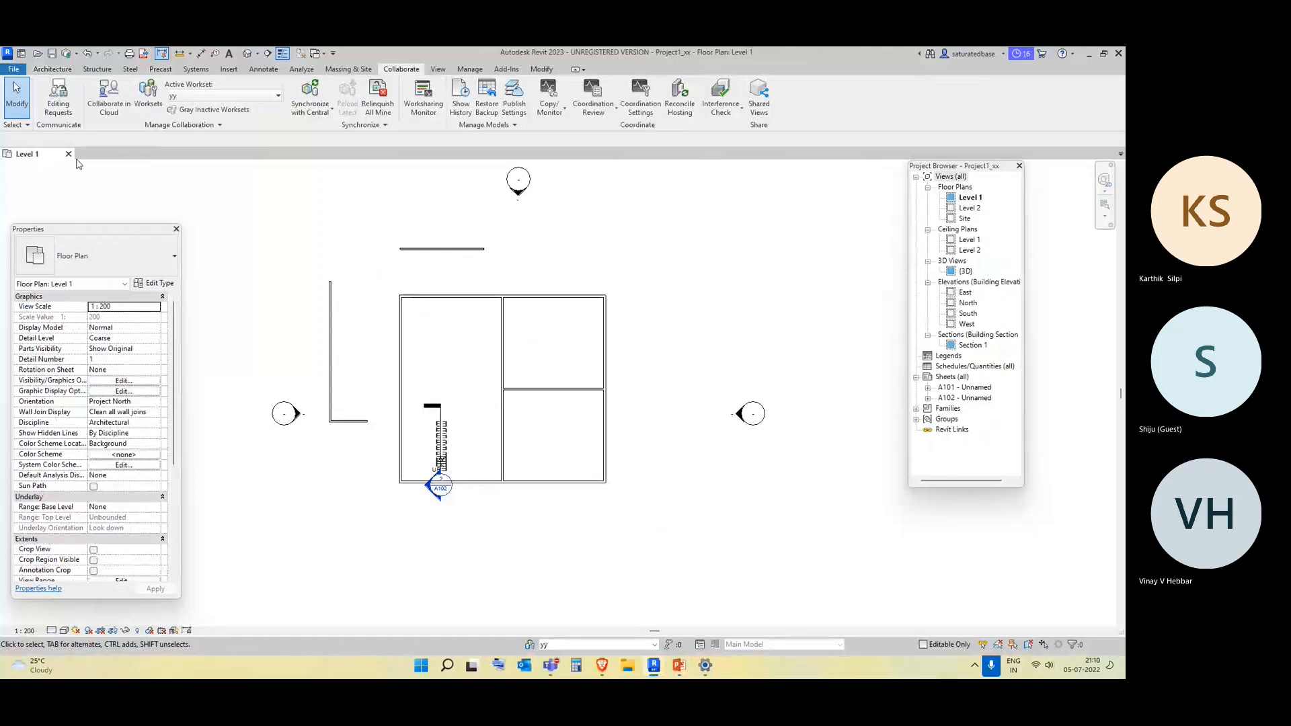
Close Project1_xx and compare the central model details of Project1 and Project1_xx among the recent files
click(68, 154)
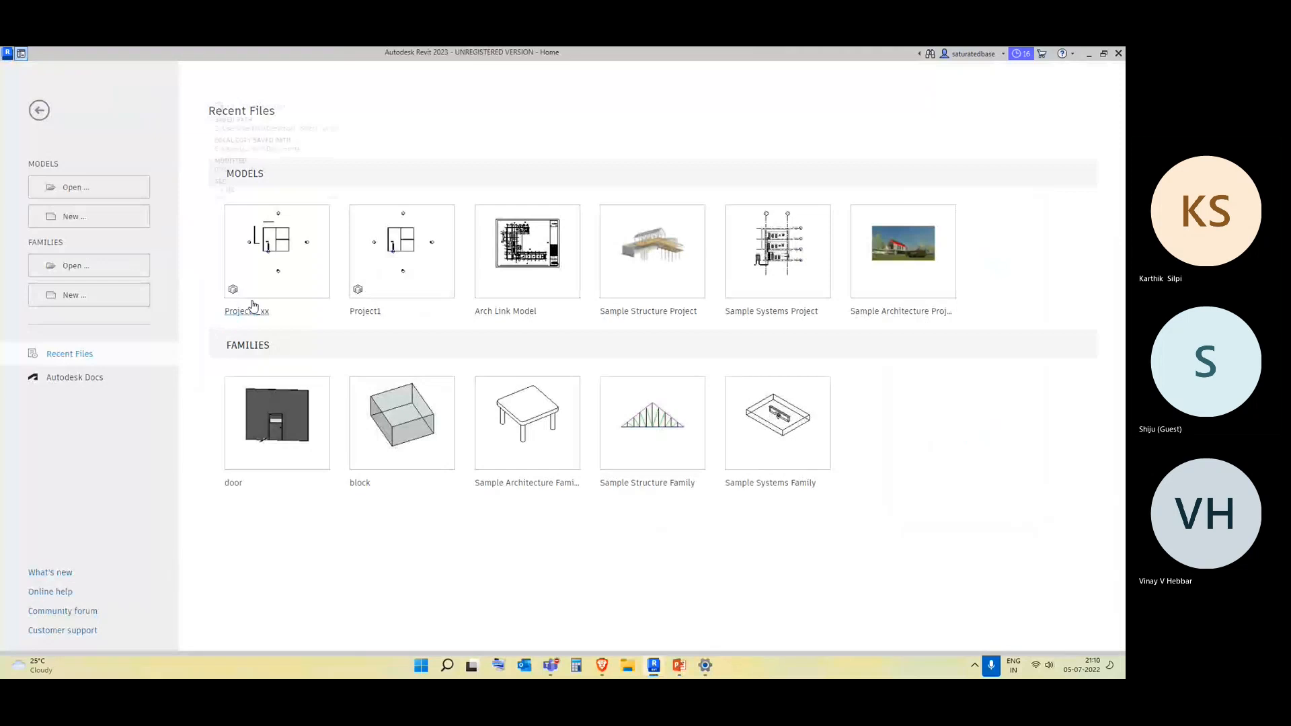
mouse_move(423, 269)
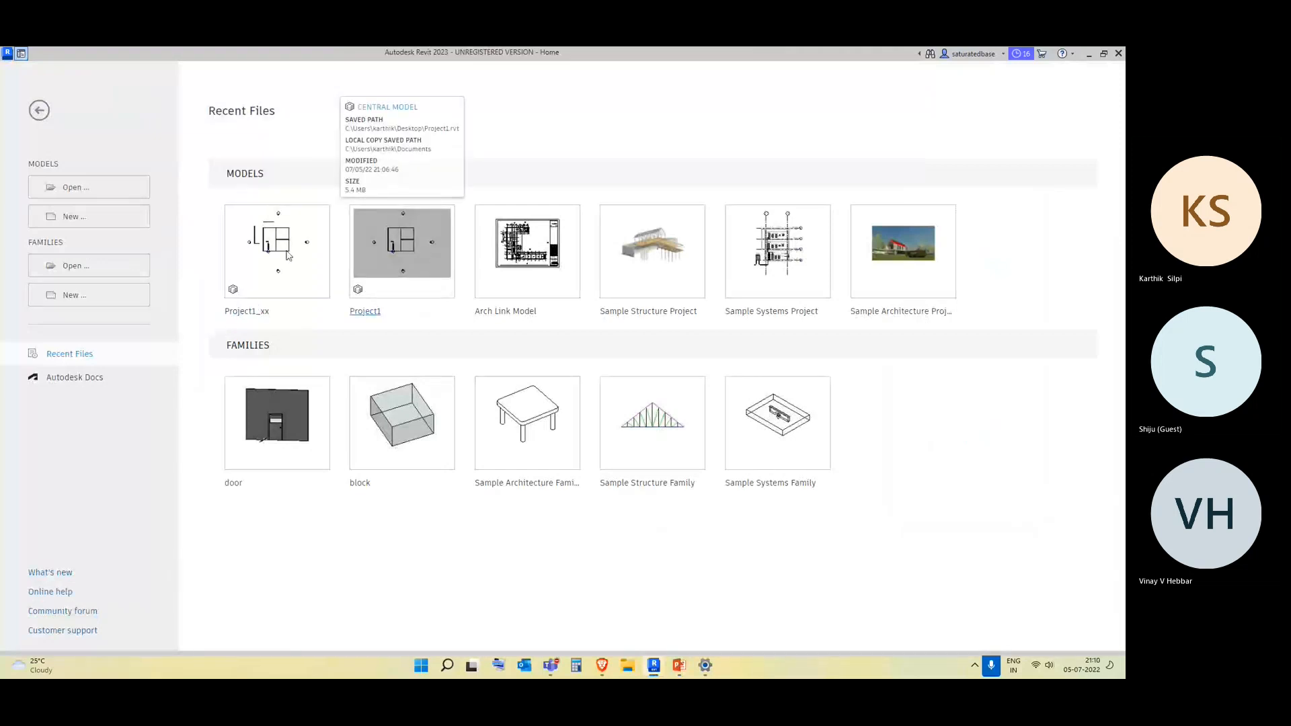
mouse_move(274, 251)
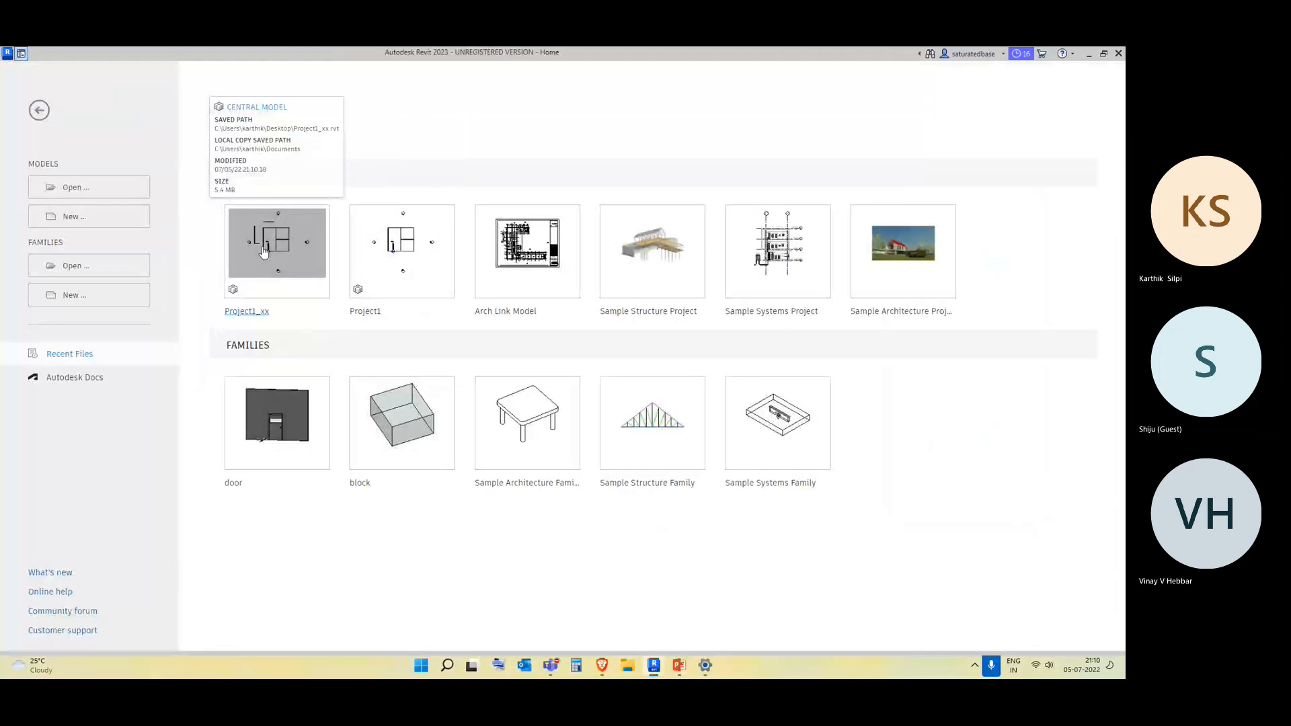
mouse_move(401, 219)
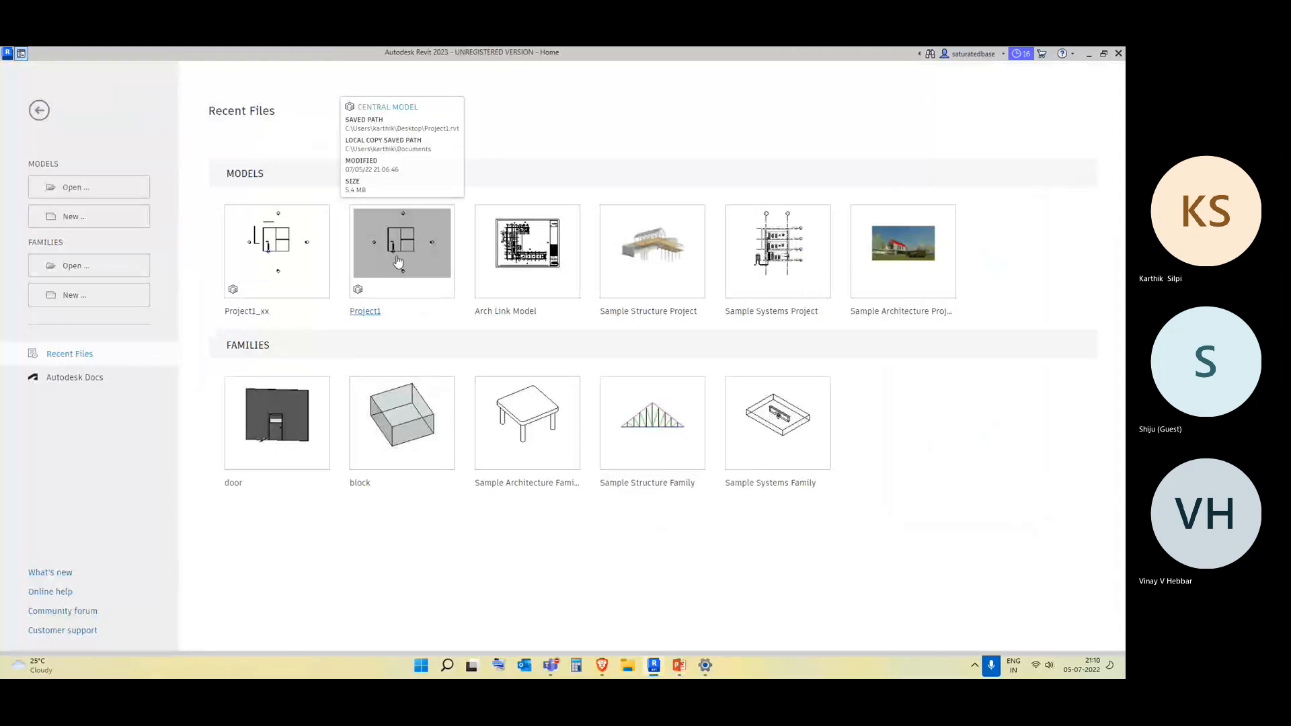
Open Project1_xx from the recent models as a new local copy and inspect the properties of the L-shaped walls
click(270, 249)
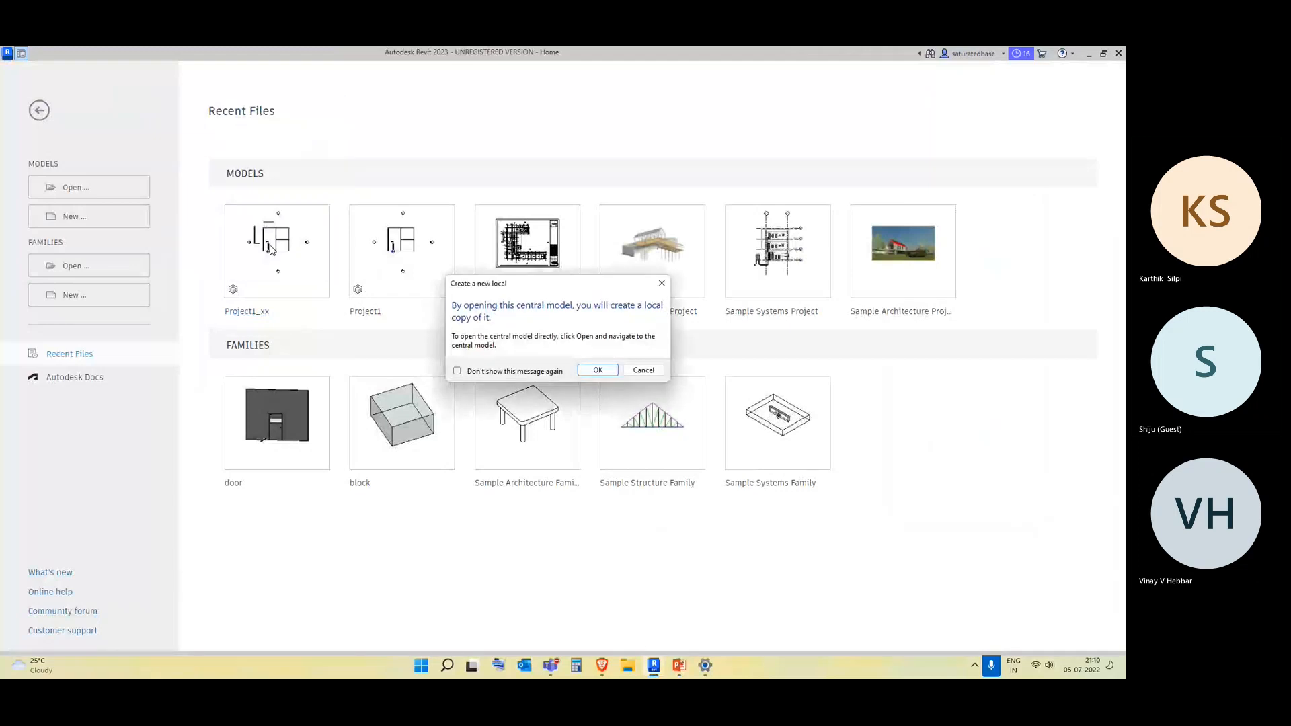
click(595, 373)
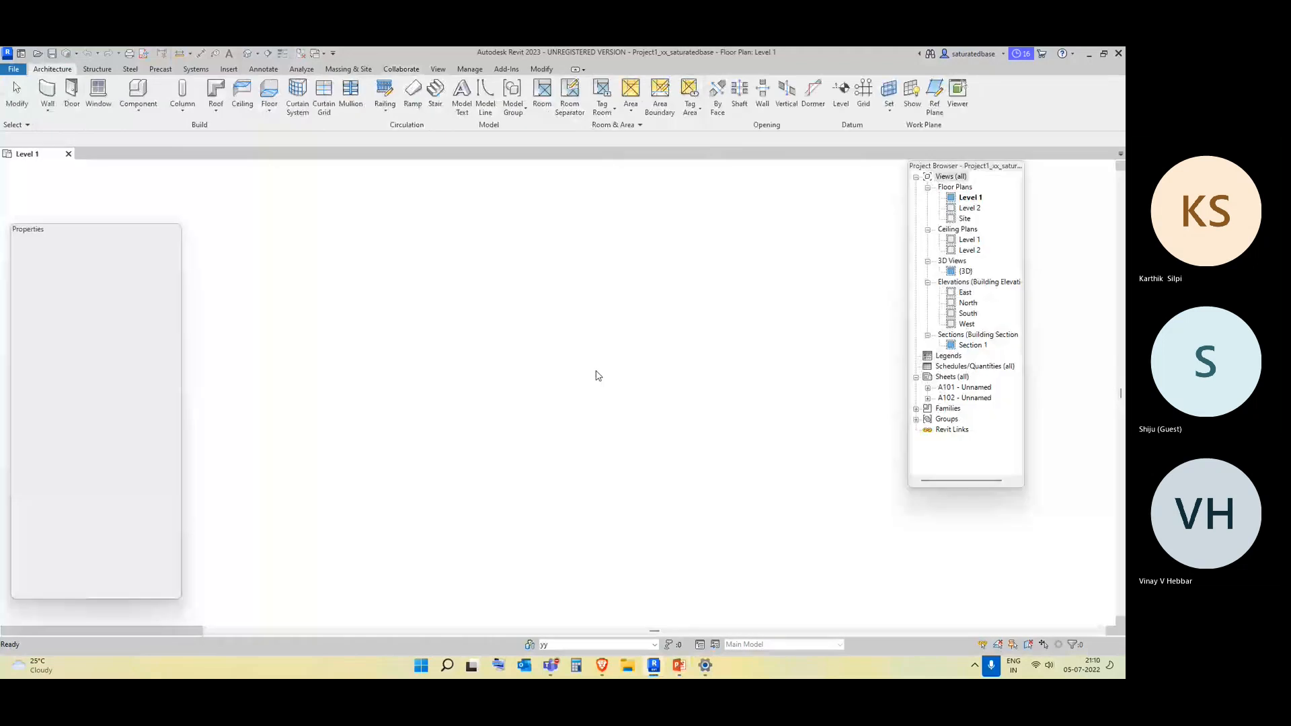
drag(558, 261, 447, 476)
click(449, 259)
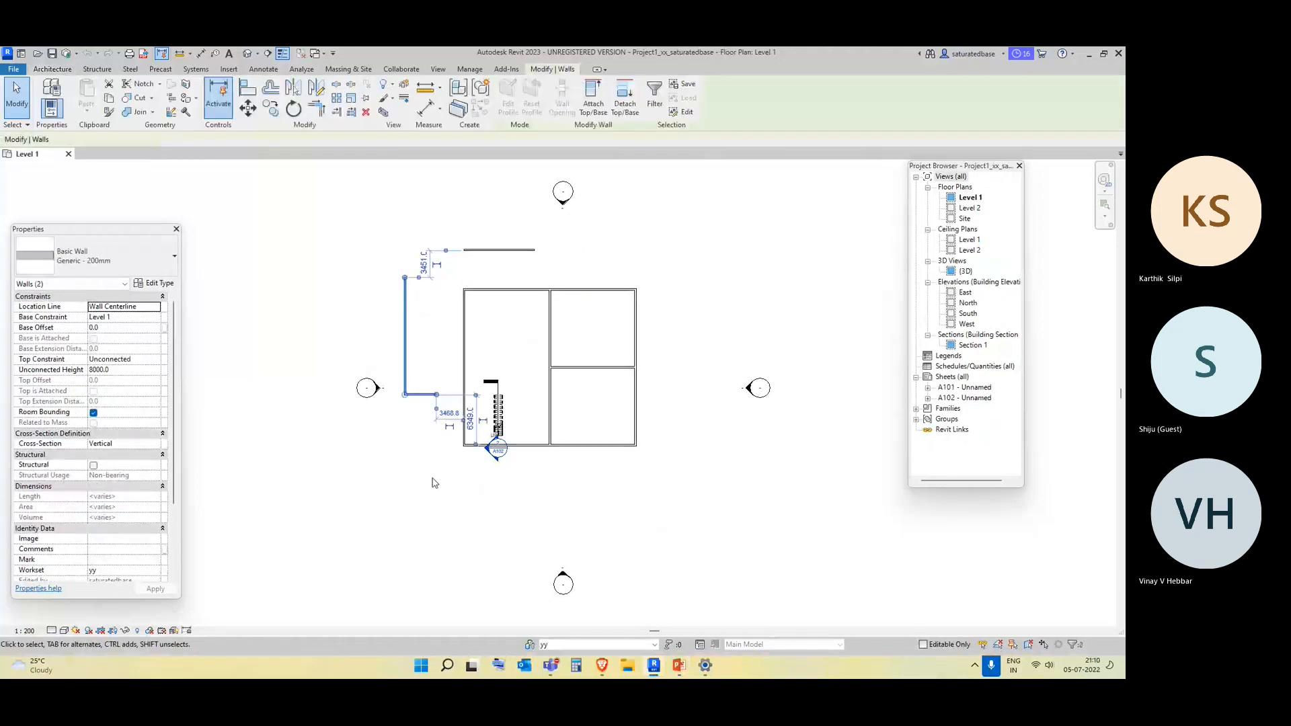
click(260, 312)
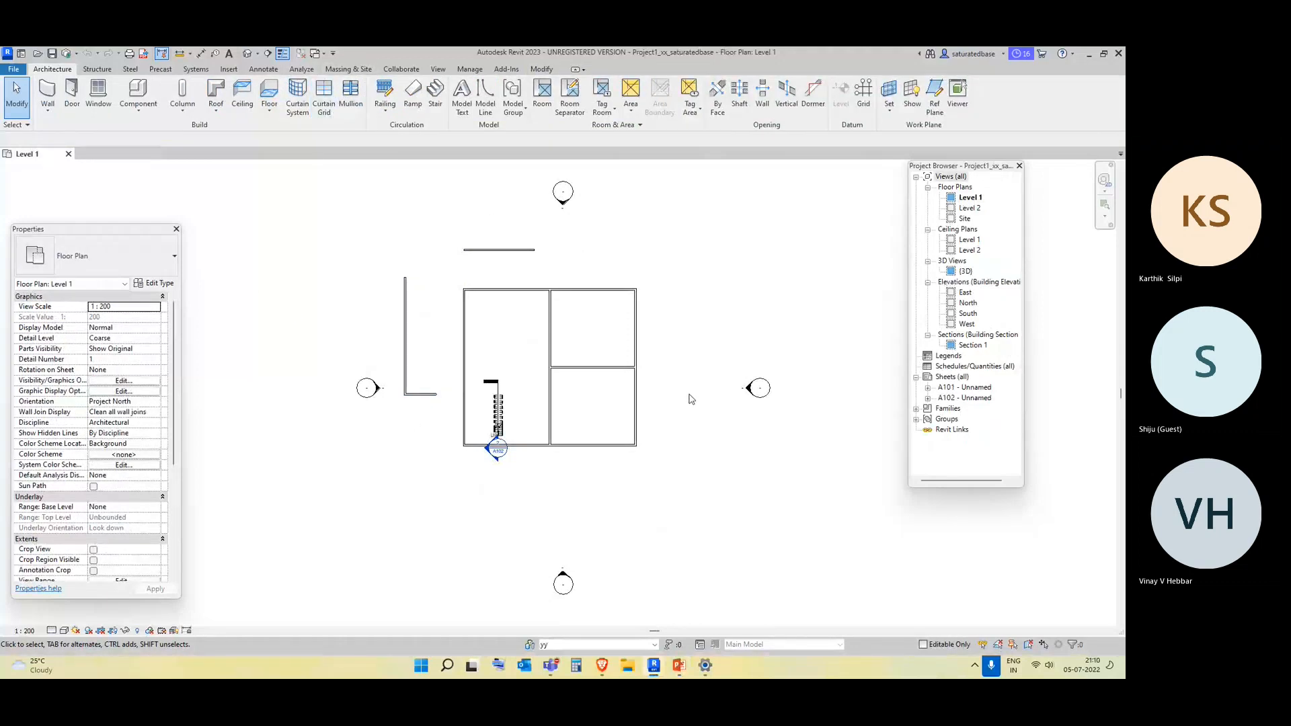
Review the available worksets, switch the active workset to xx, and return it to yy
click(401, 69)
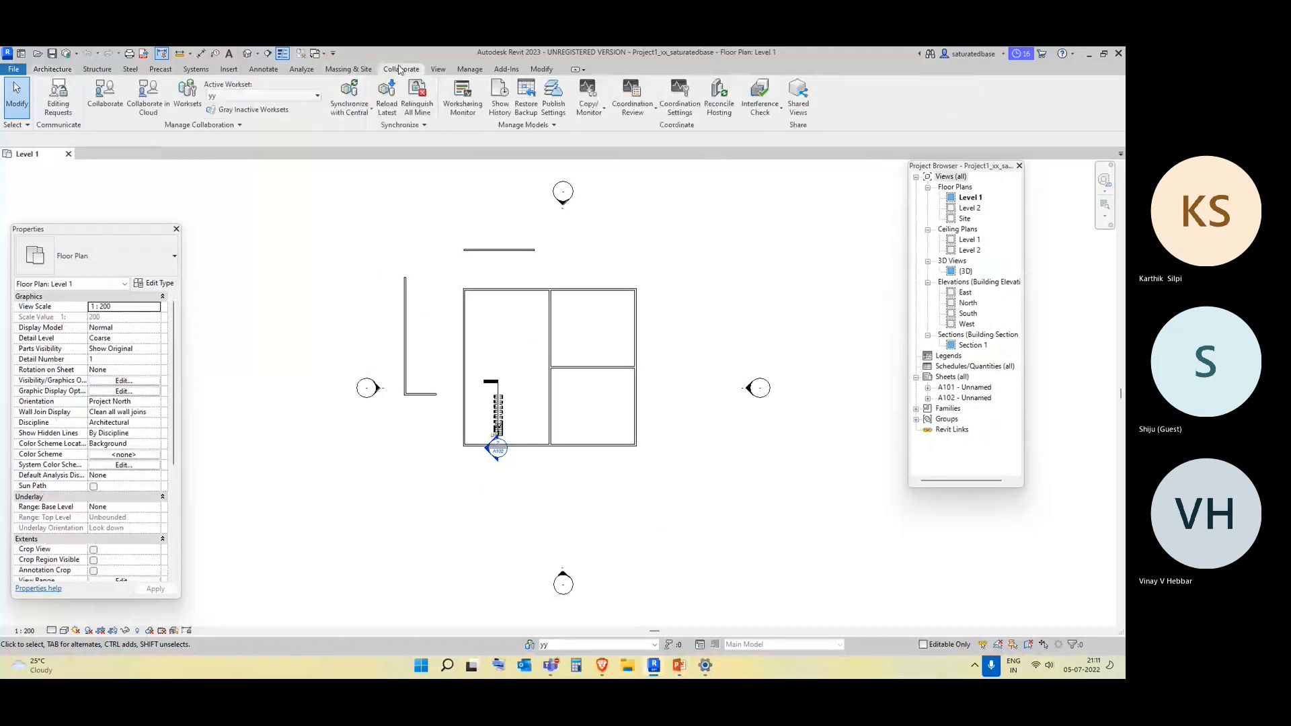
click(266, 96)
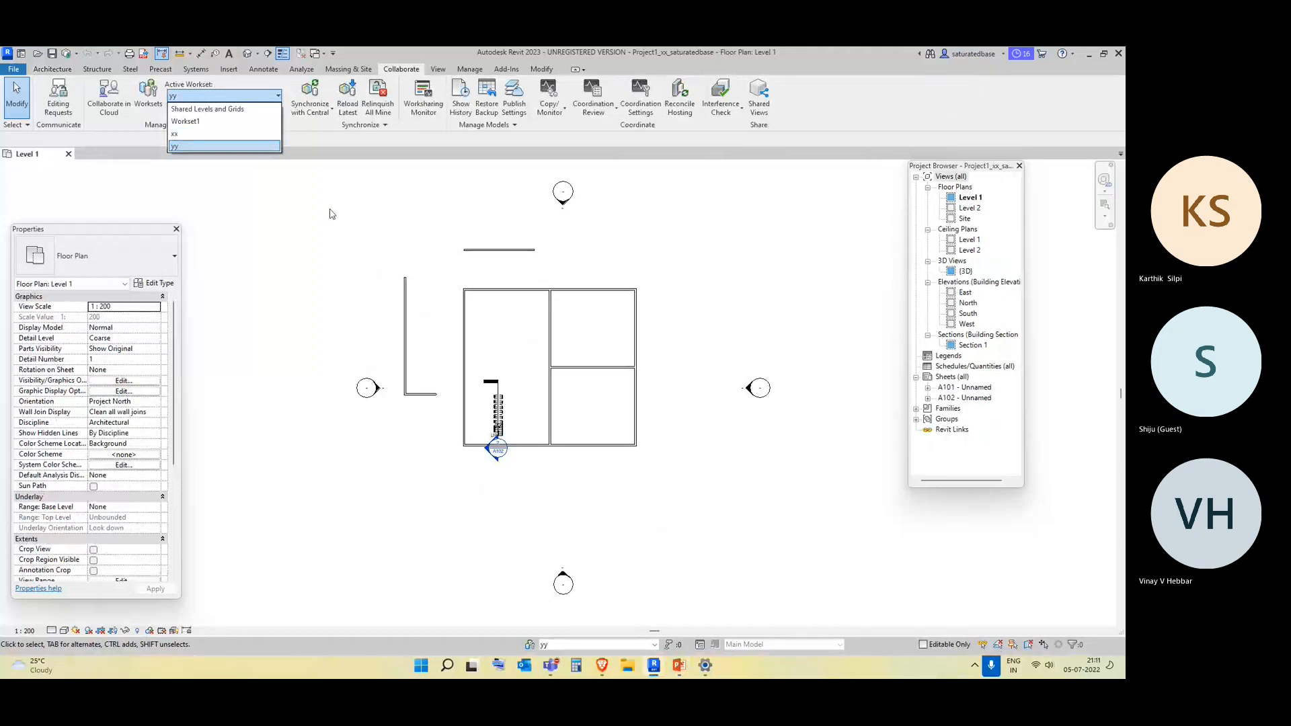
click(666, 506)
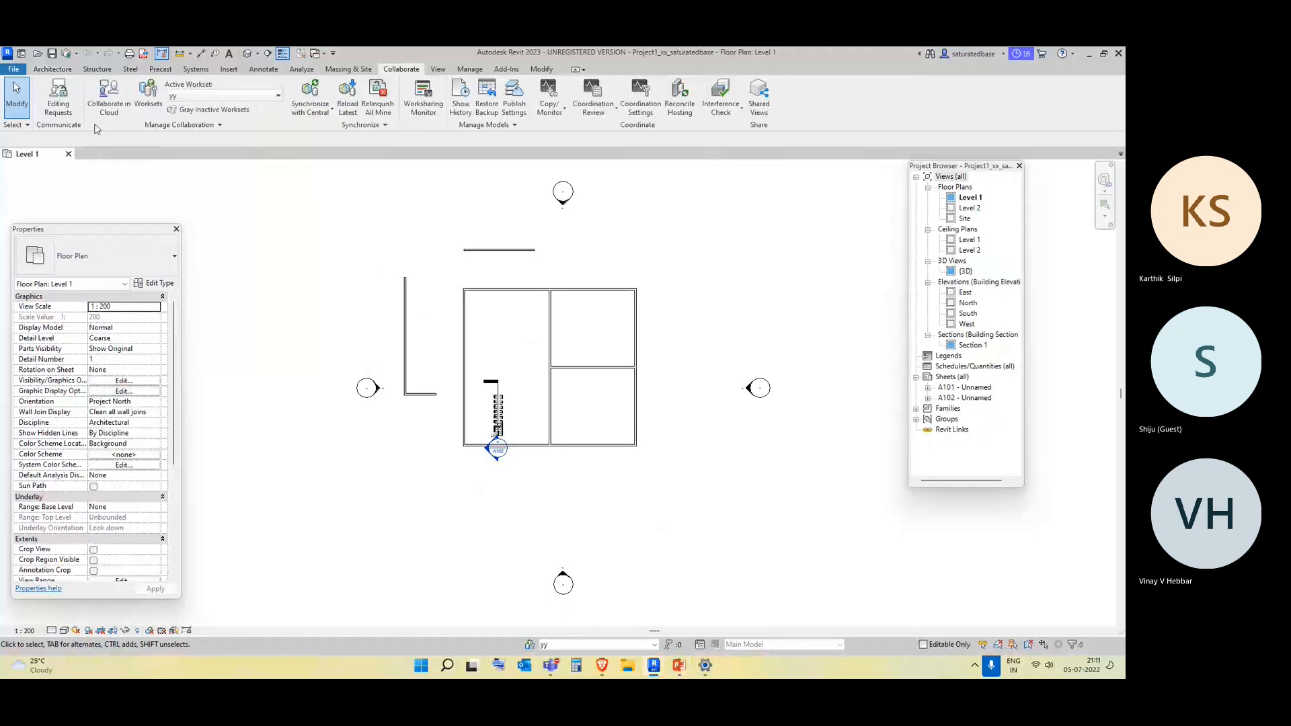
click(229, 96)
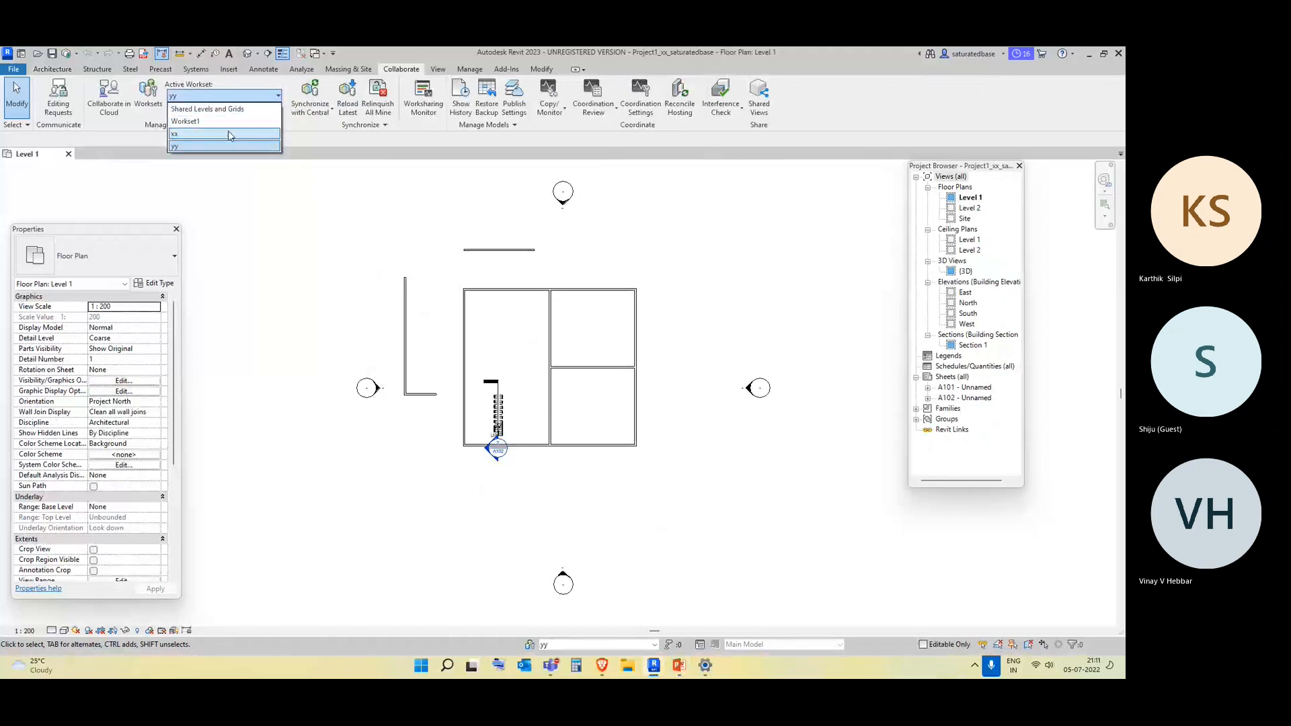
click(228, 133)
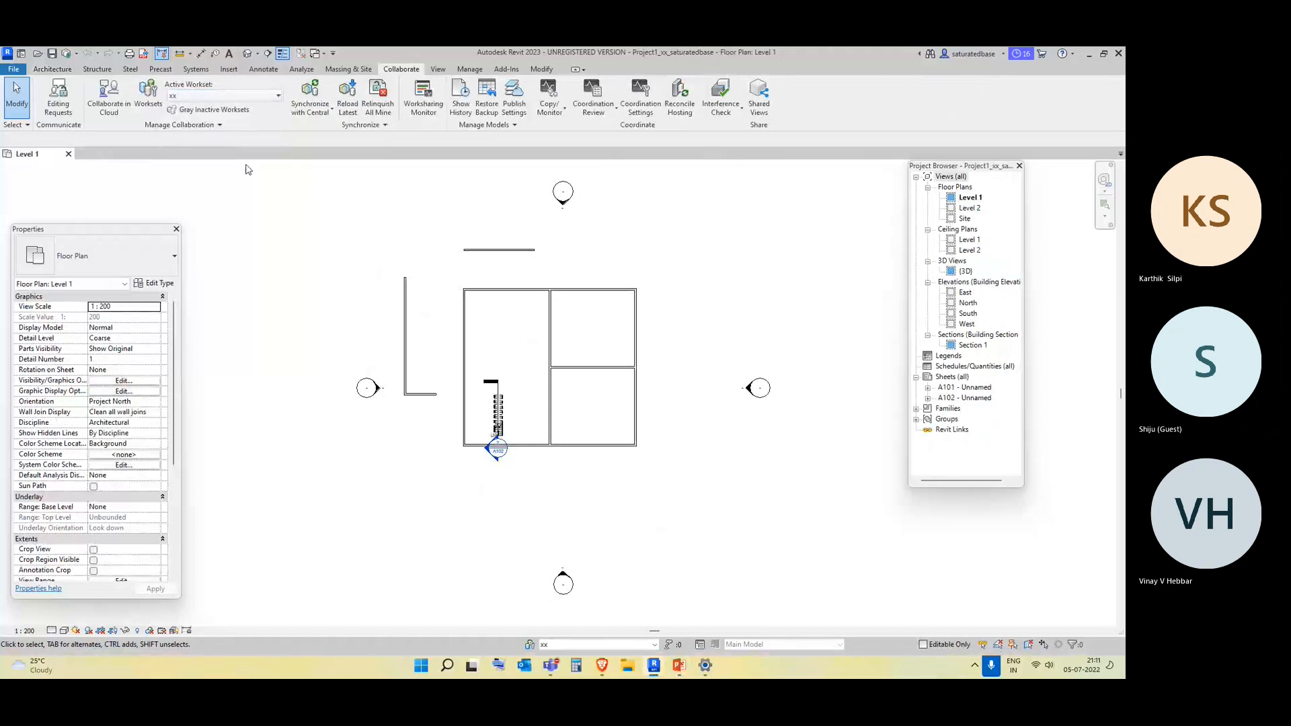
click(228, 97)
click(215, 144)
Set xx as the active workset again, recheck the workset choices, and restore yy as active
click(251, 96)
click(416, 504)
click(208, 96)
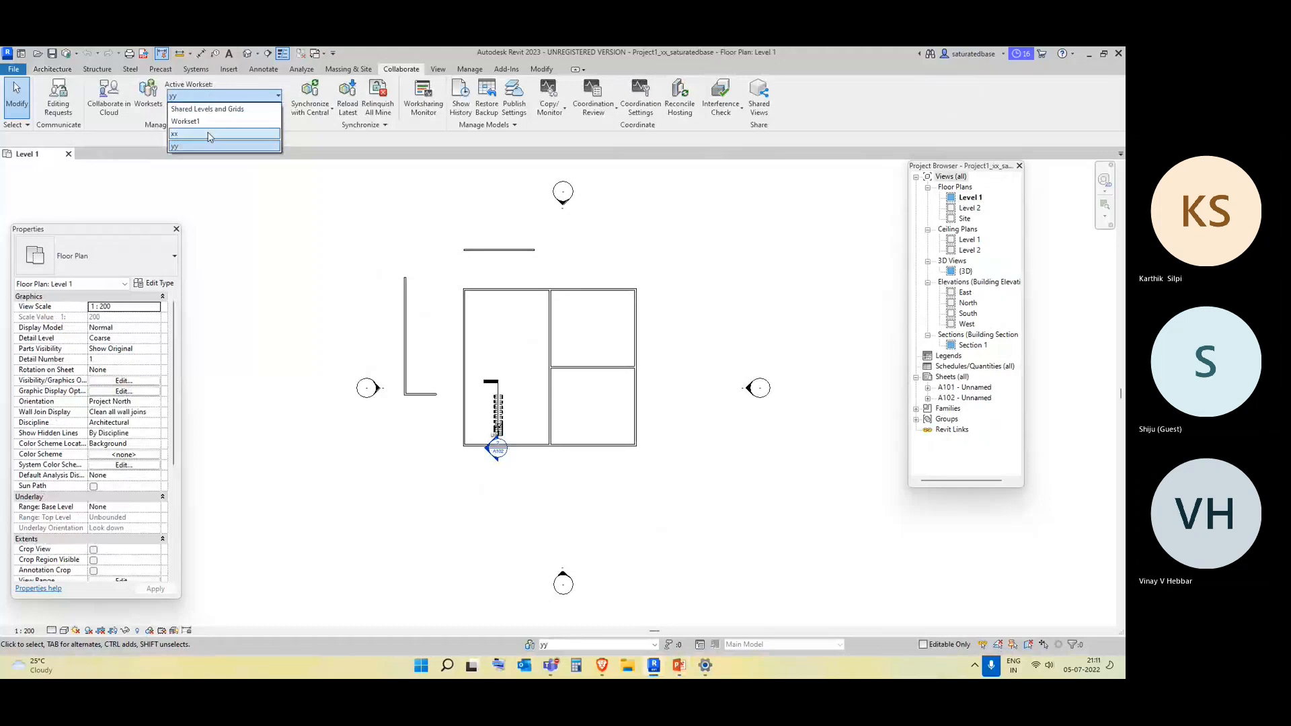
click(209, 134)
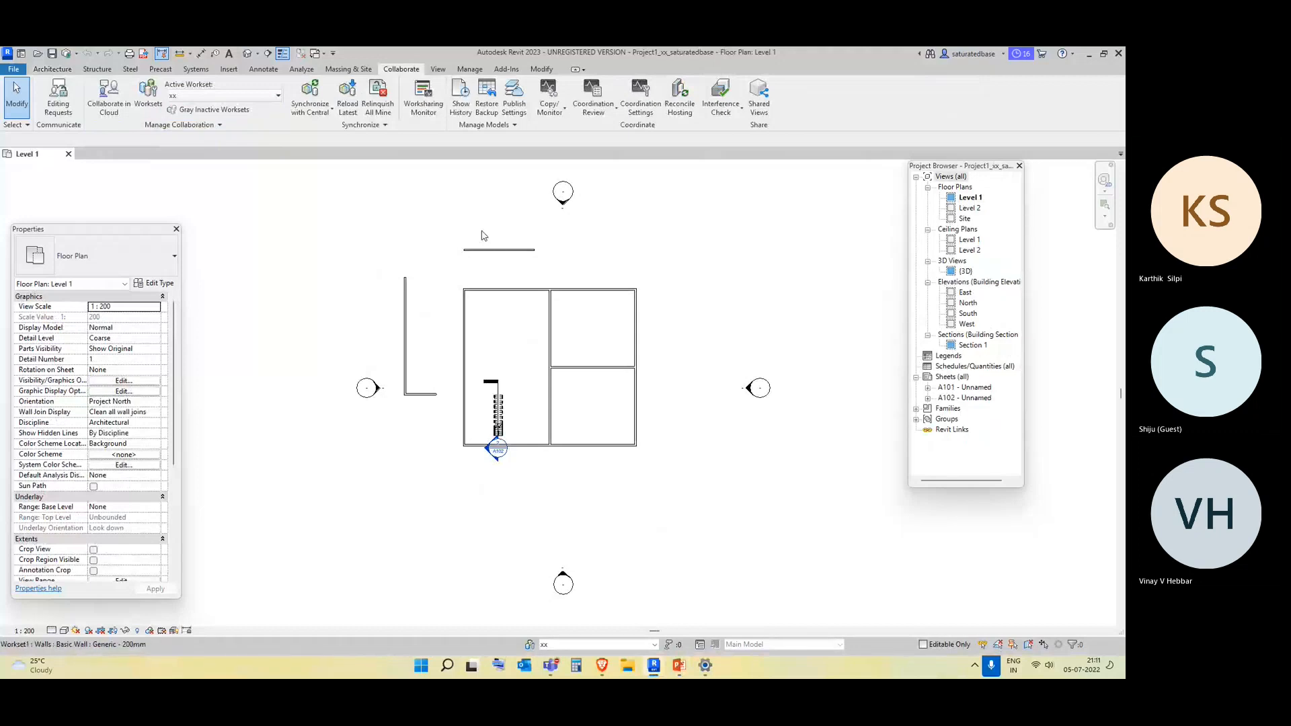
click(215, 96)
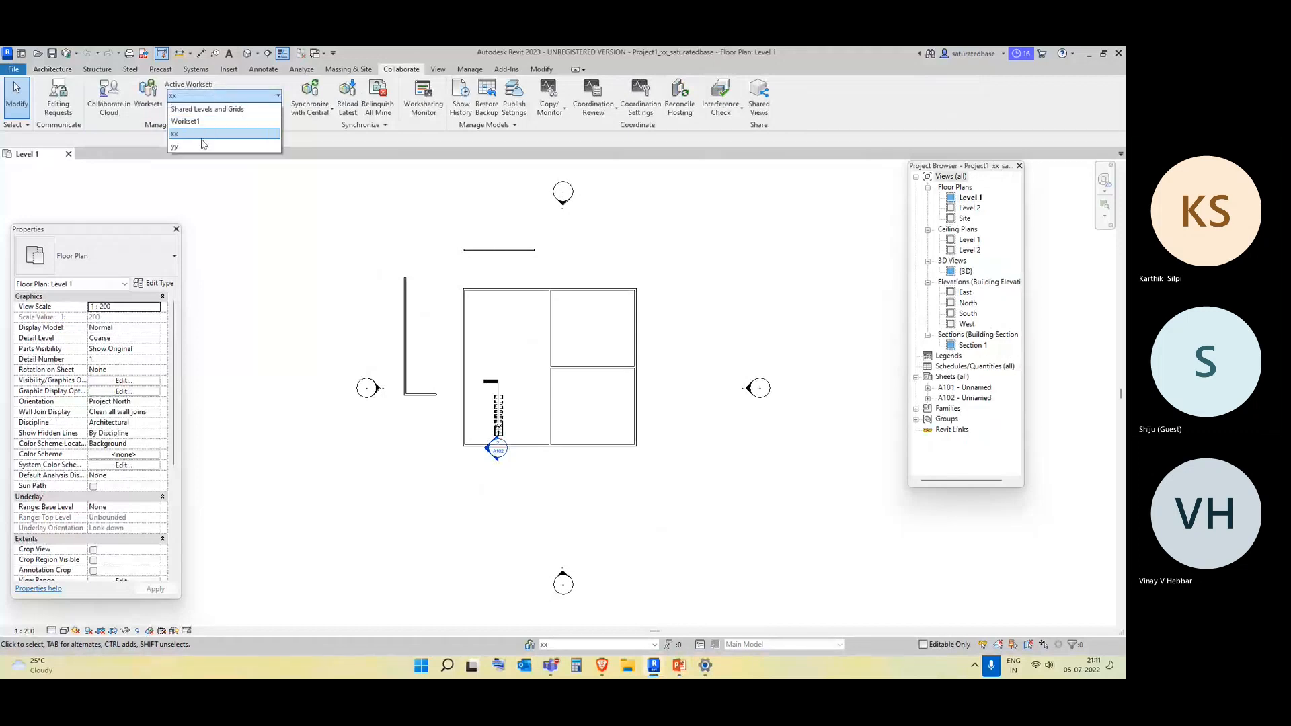
click(714, 514)
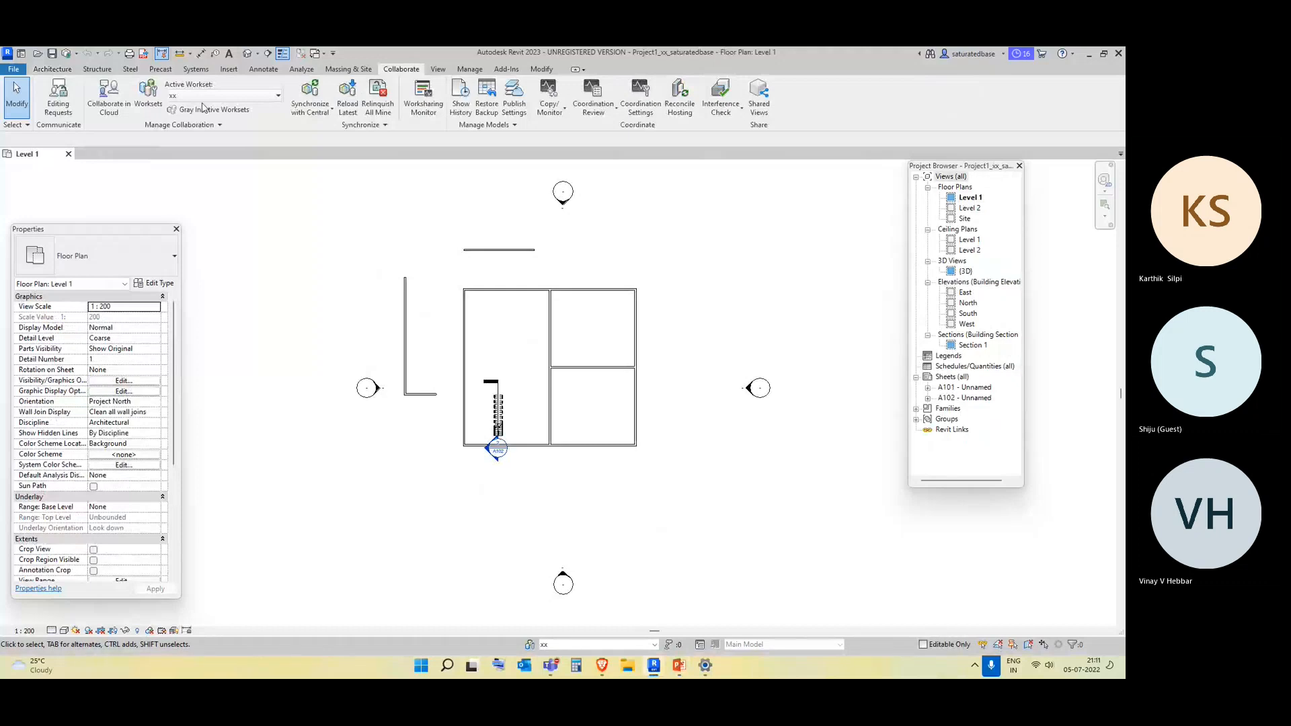
click(222, 95)
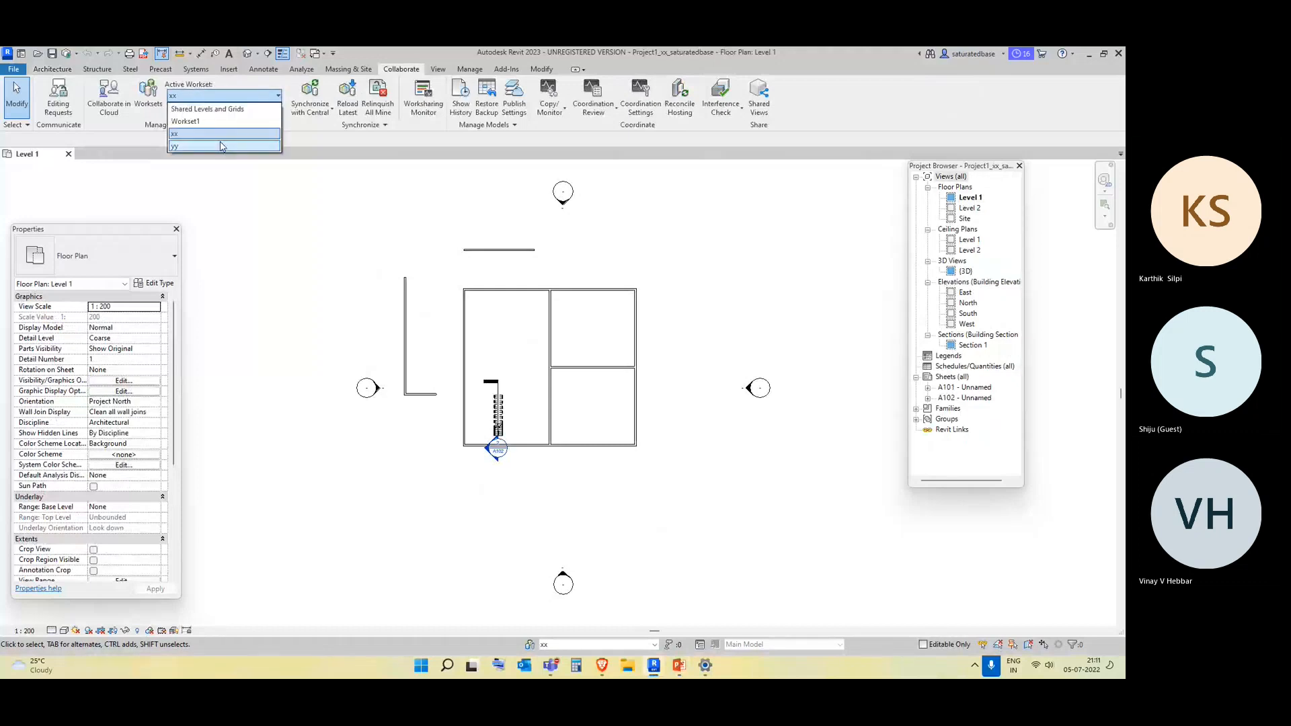
click(222, 146)
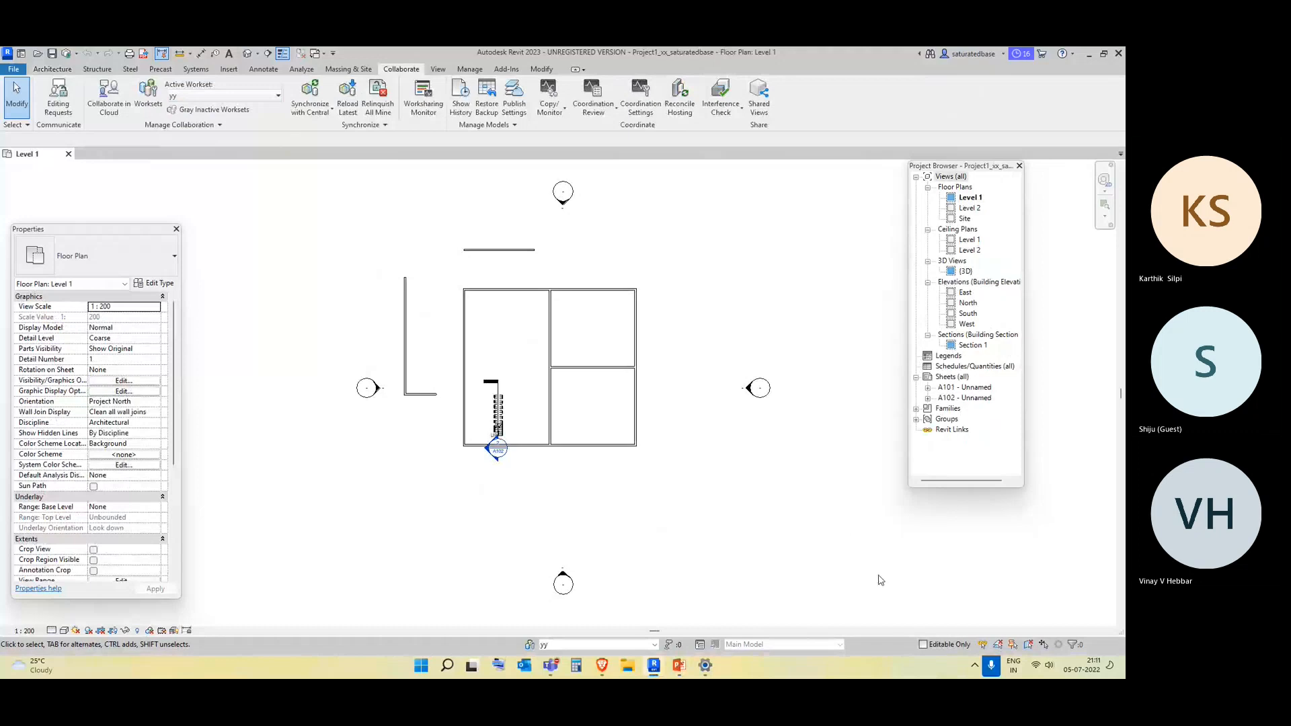
click(1075, 598)
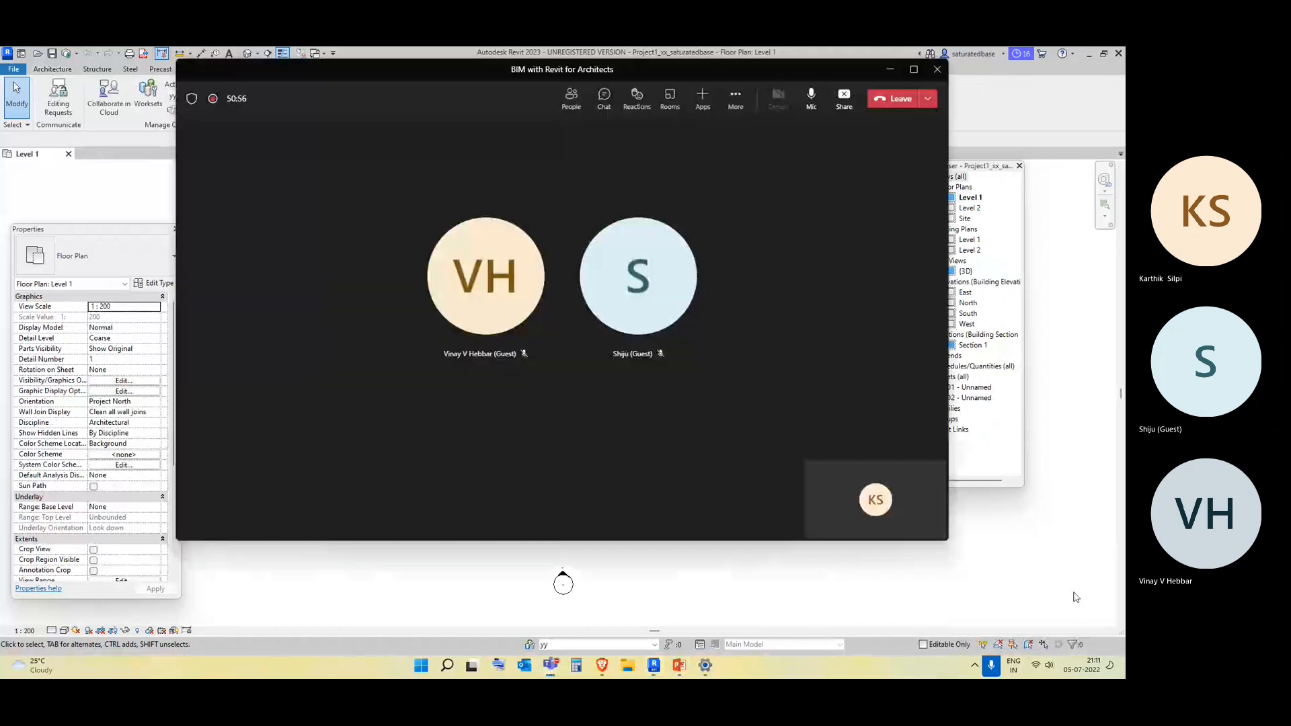
drag(674, 68, 676, 532)
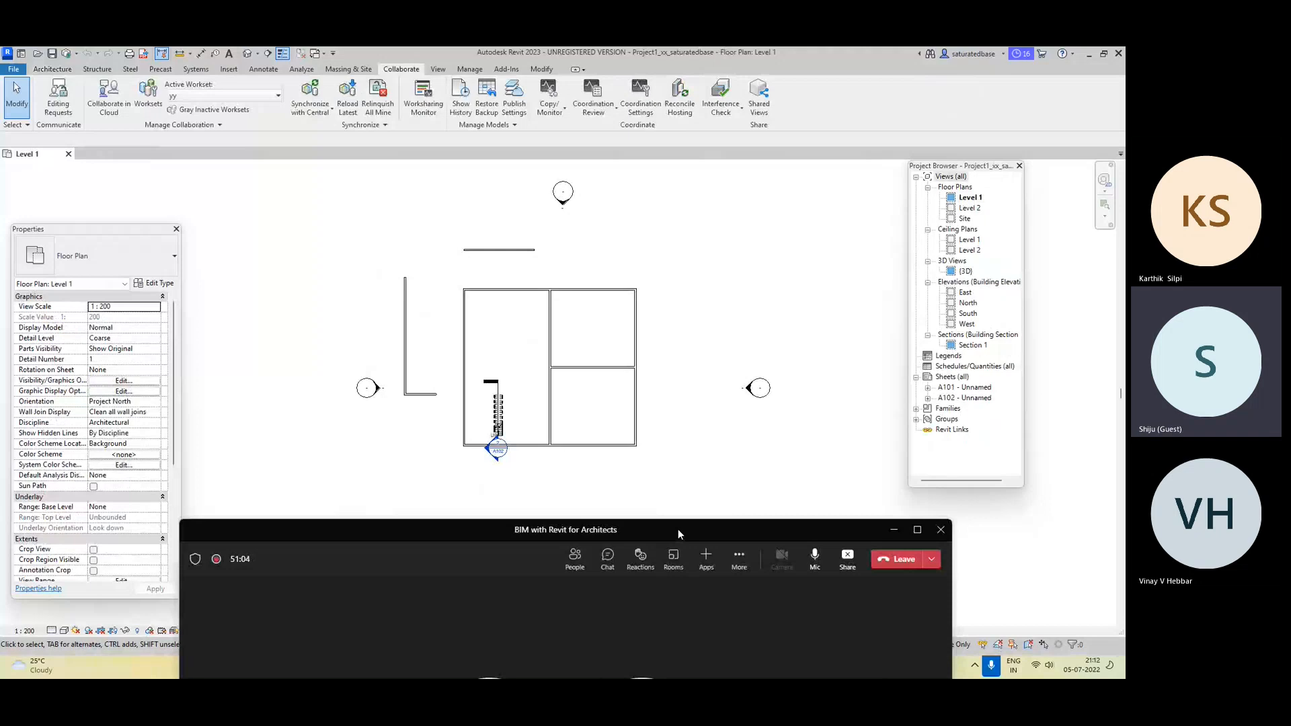
drag(678, 530, 668, 338)
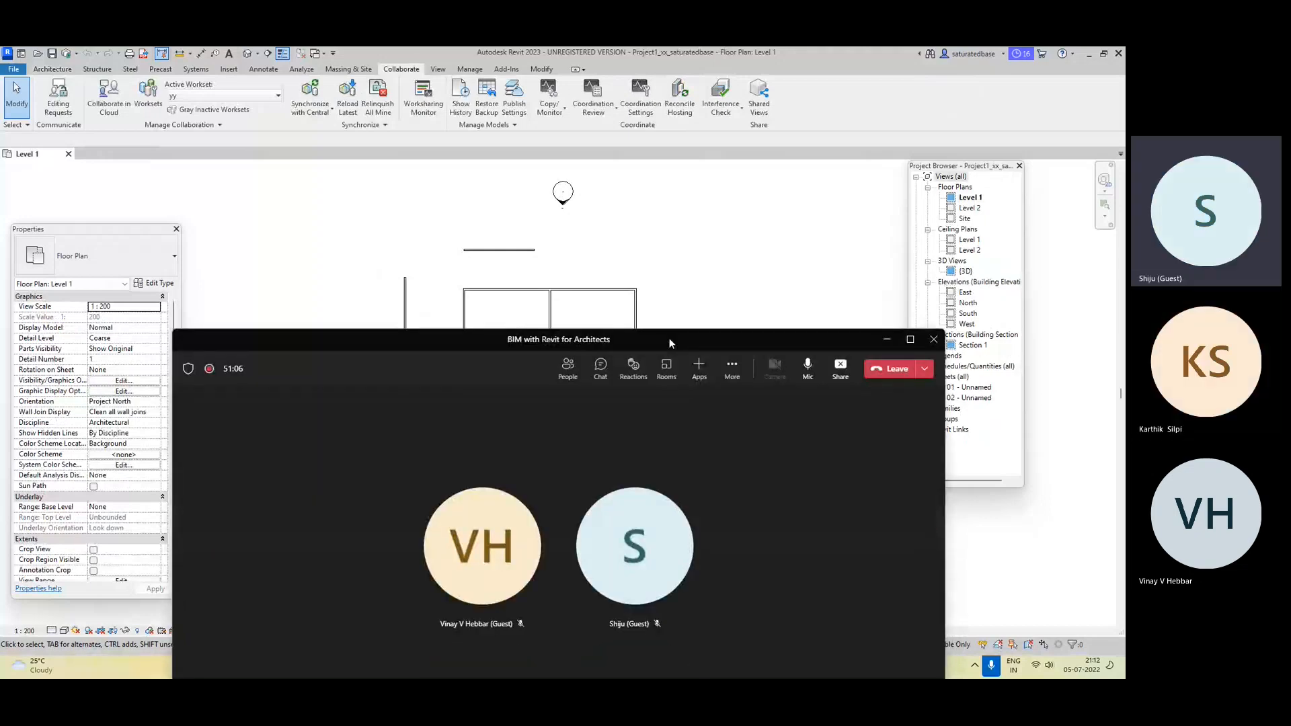
click(887, 340)
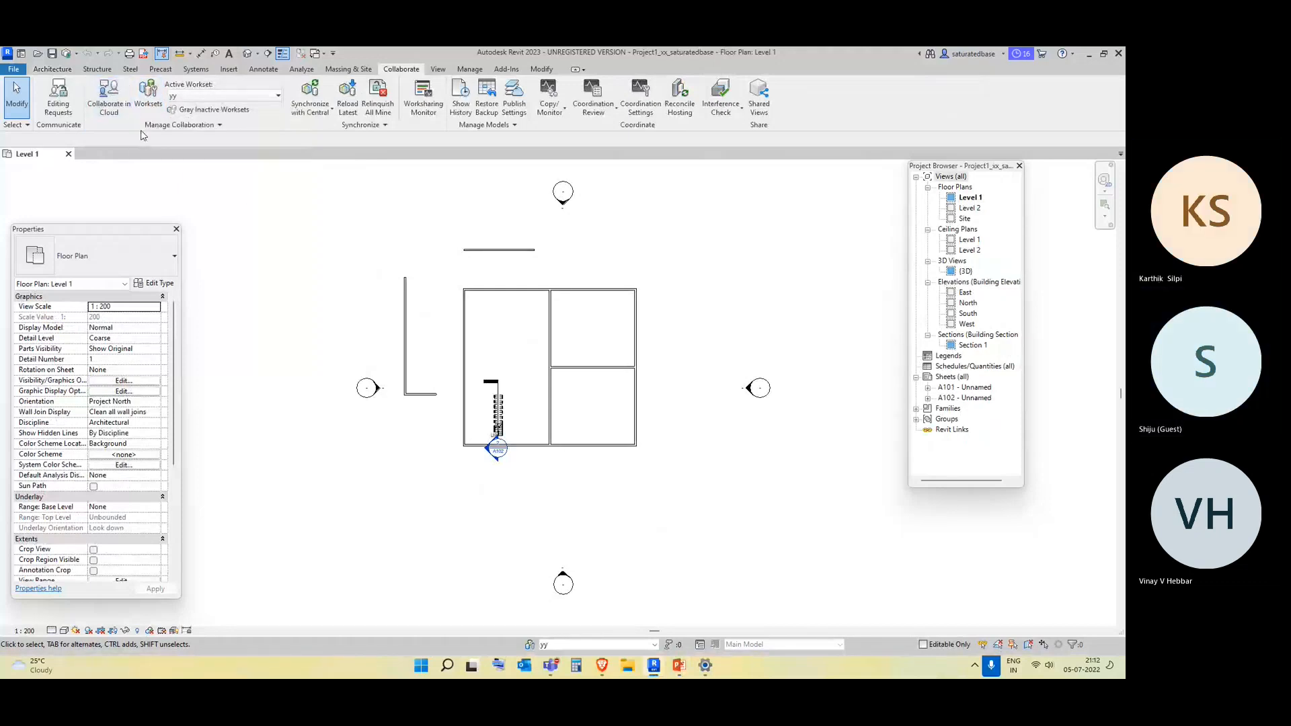
Review Workset1 and xx in the Worksets dialog and create a new workset named zz, visible in all views
click(149, 103)
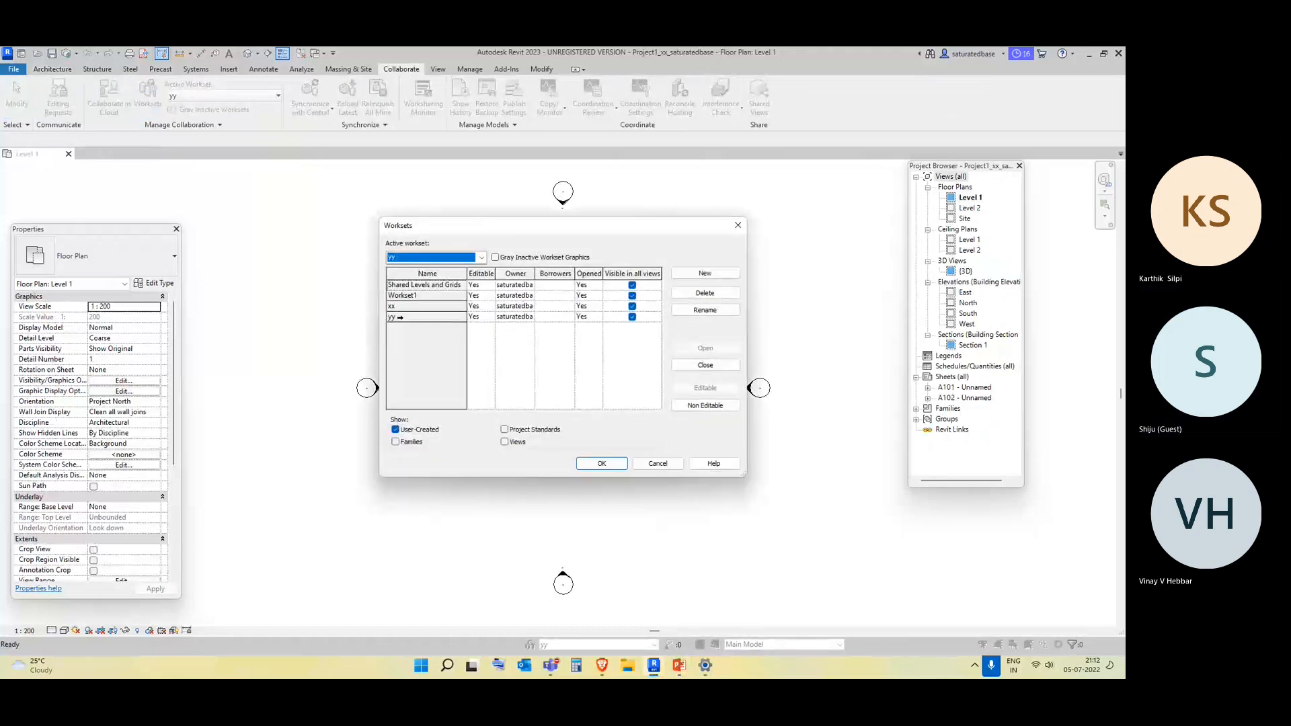
click(420, 296)
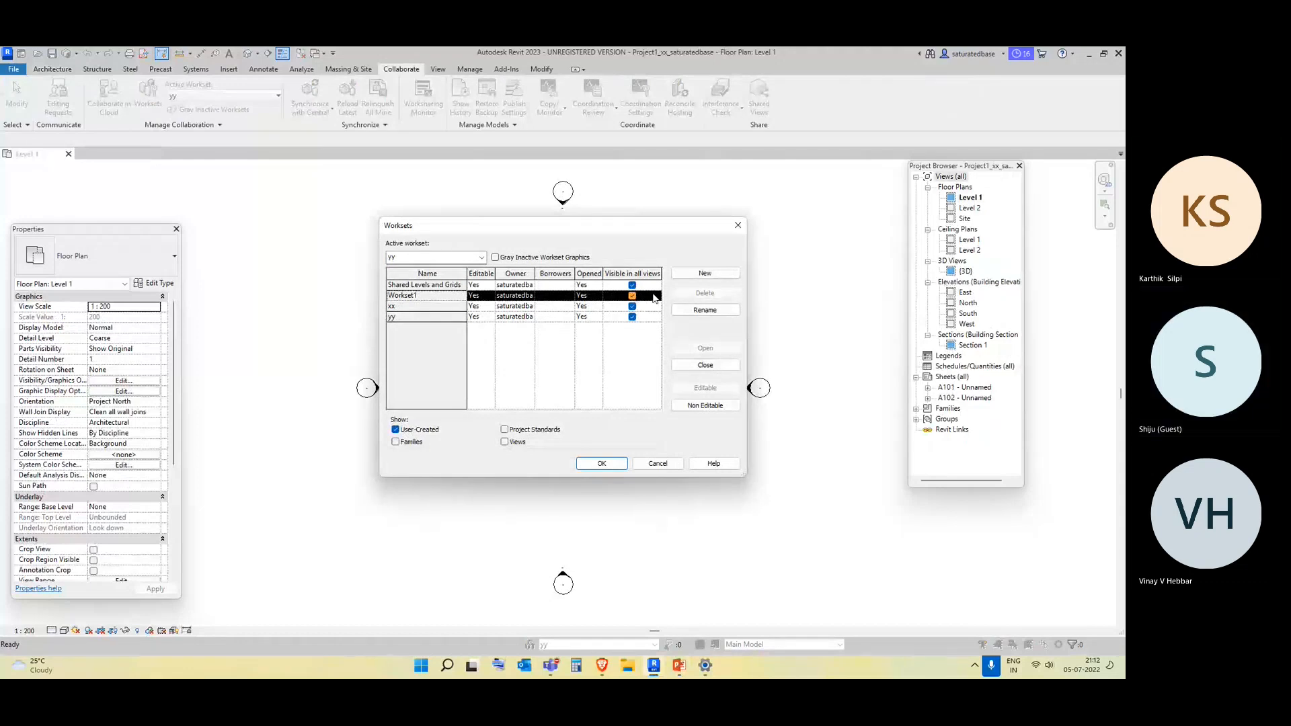
click(402, 308)
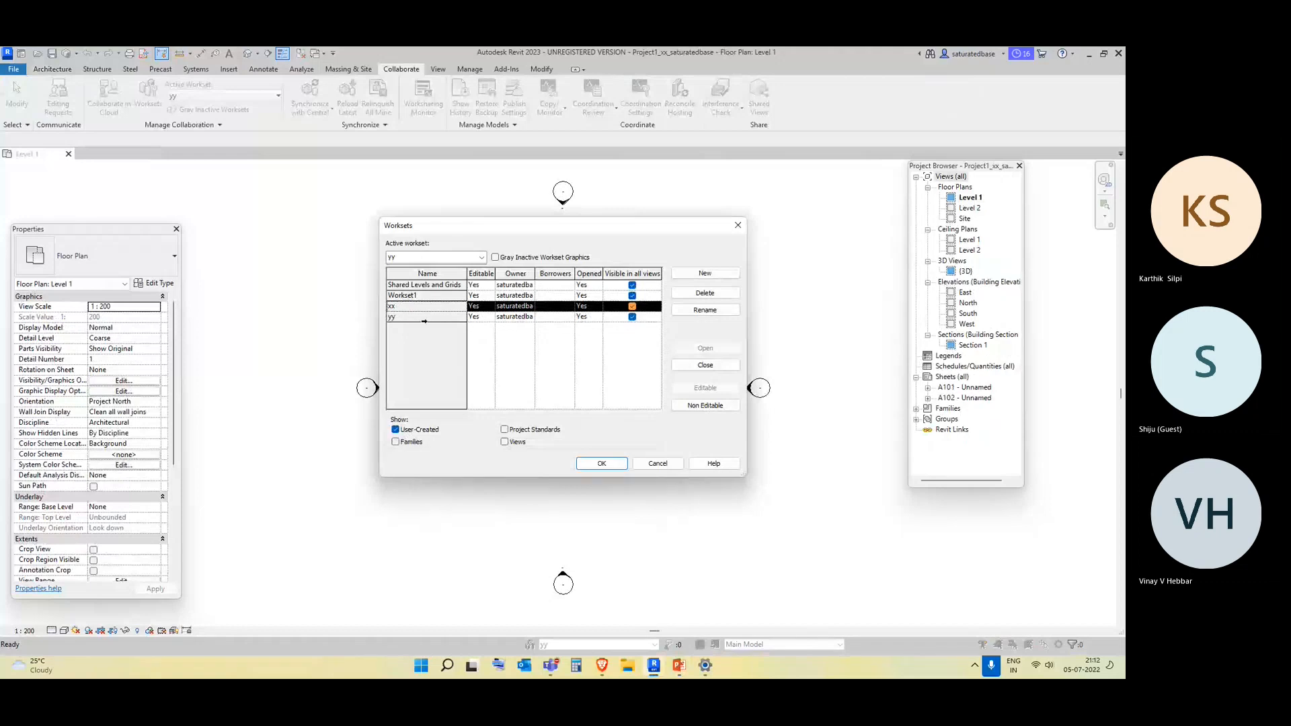
click(725, 276)
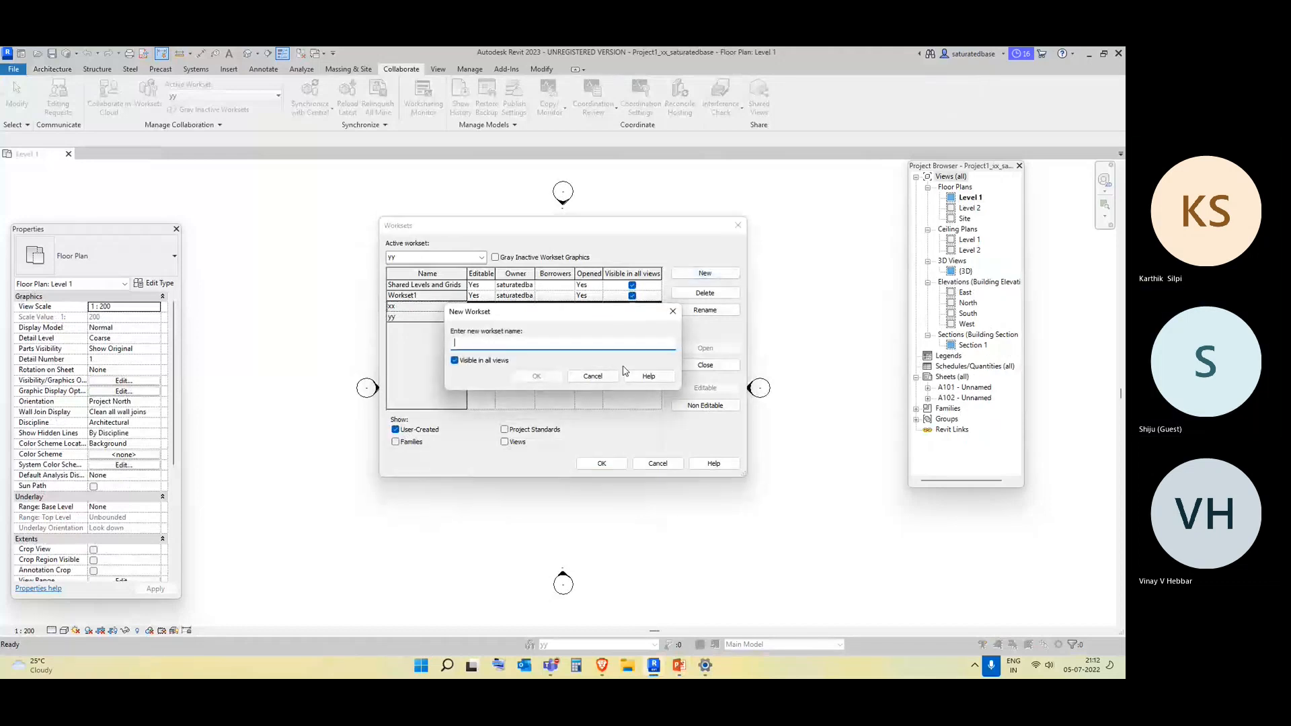
text(zz)
click(537, 376)
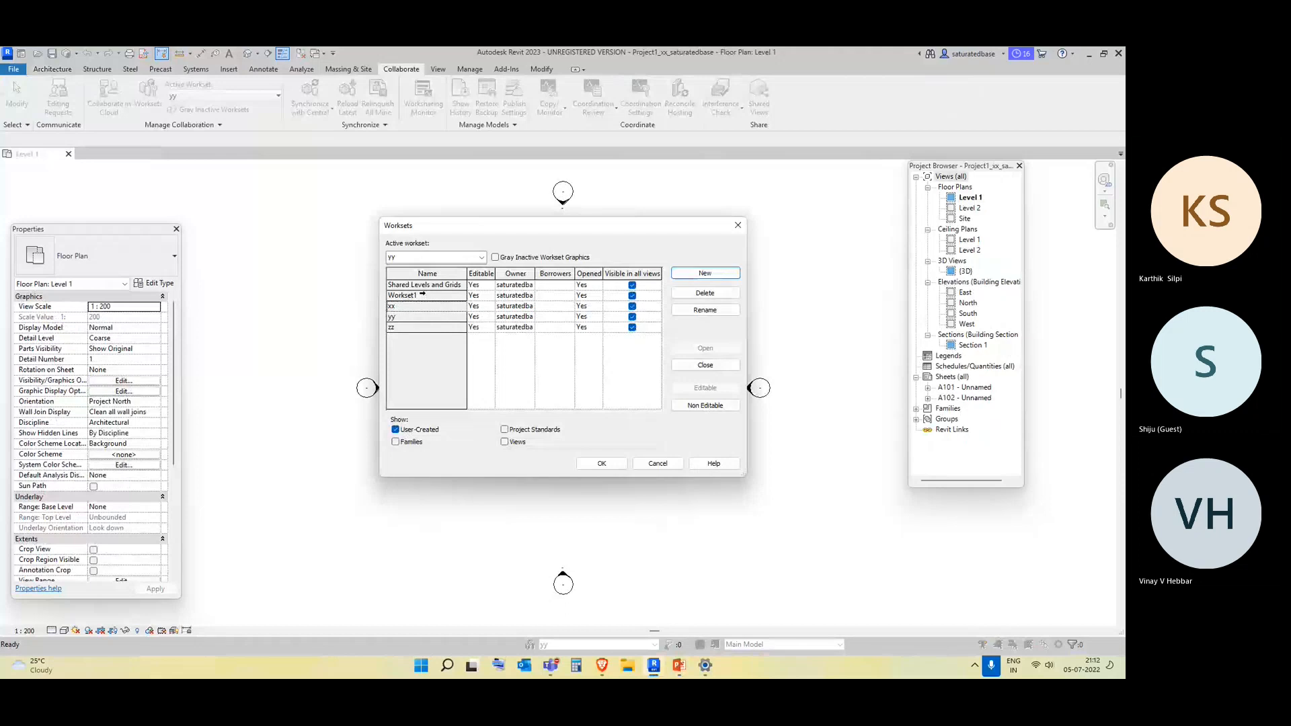
Show and hide the Project Standards worksets, and switch the dialog's active workset to xx and back to yy
click(505, 430)
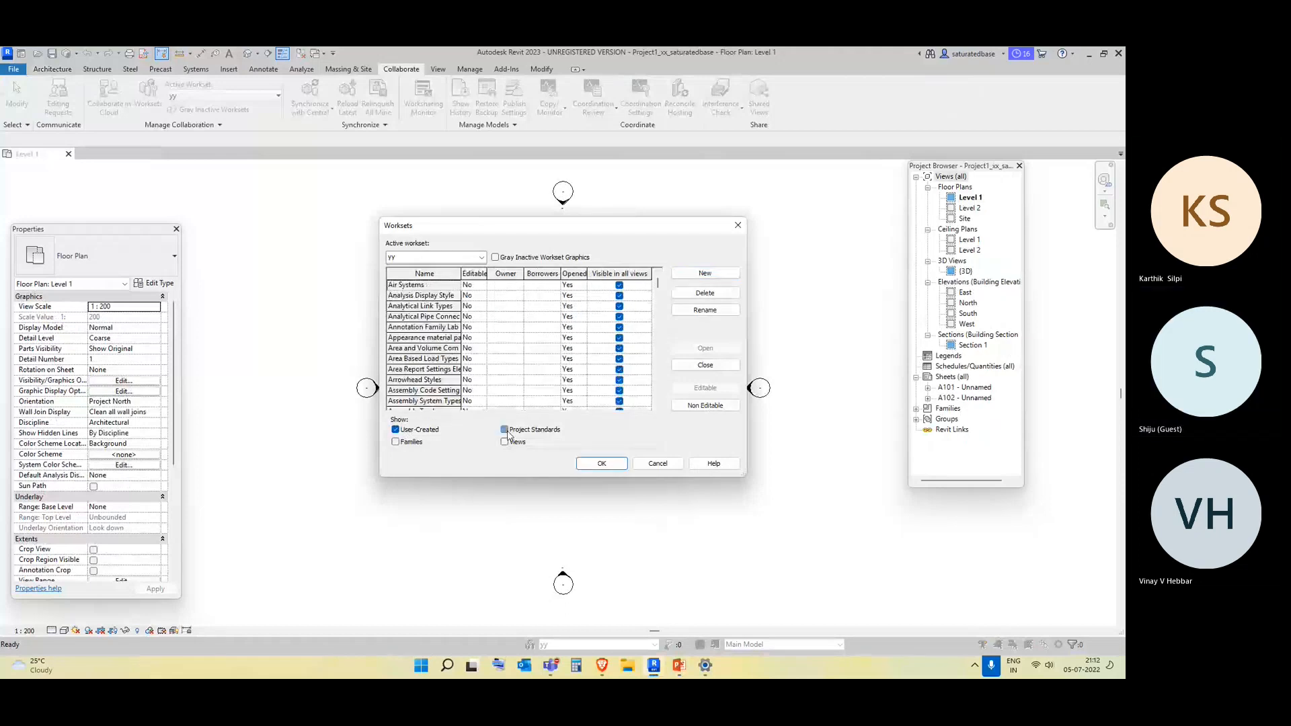
click(505, 429)
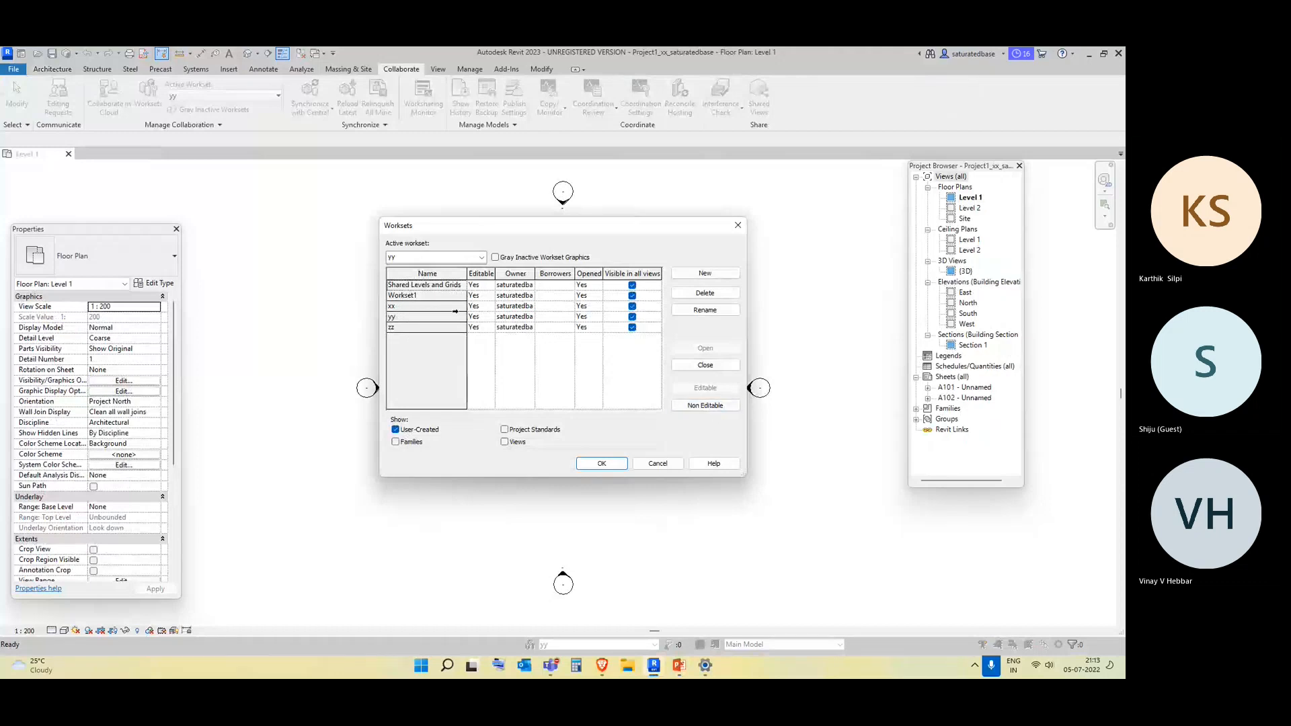
click(444, 257)
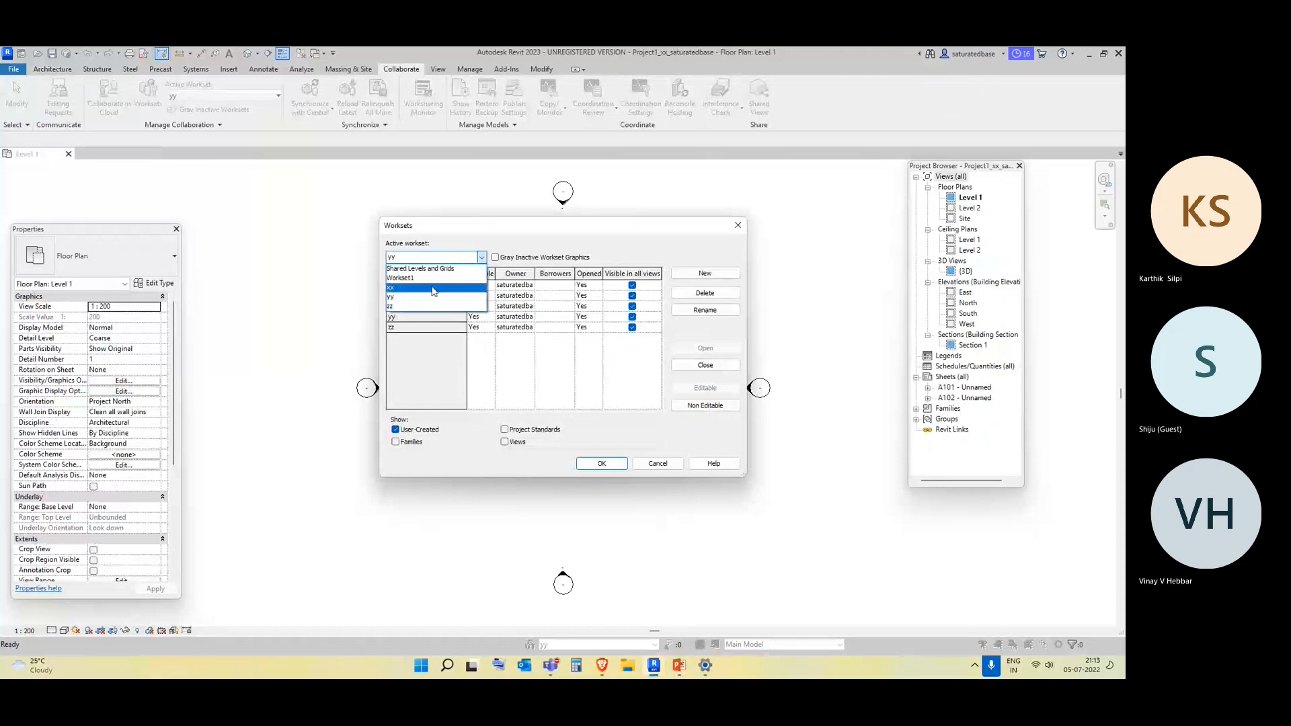
click(431, 288)
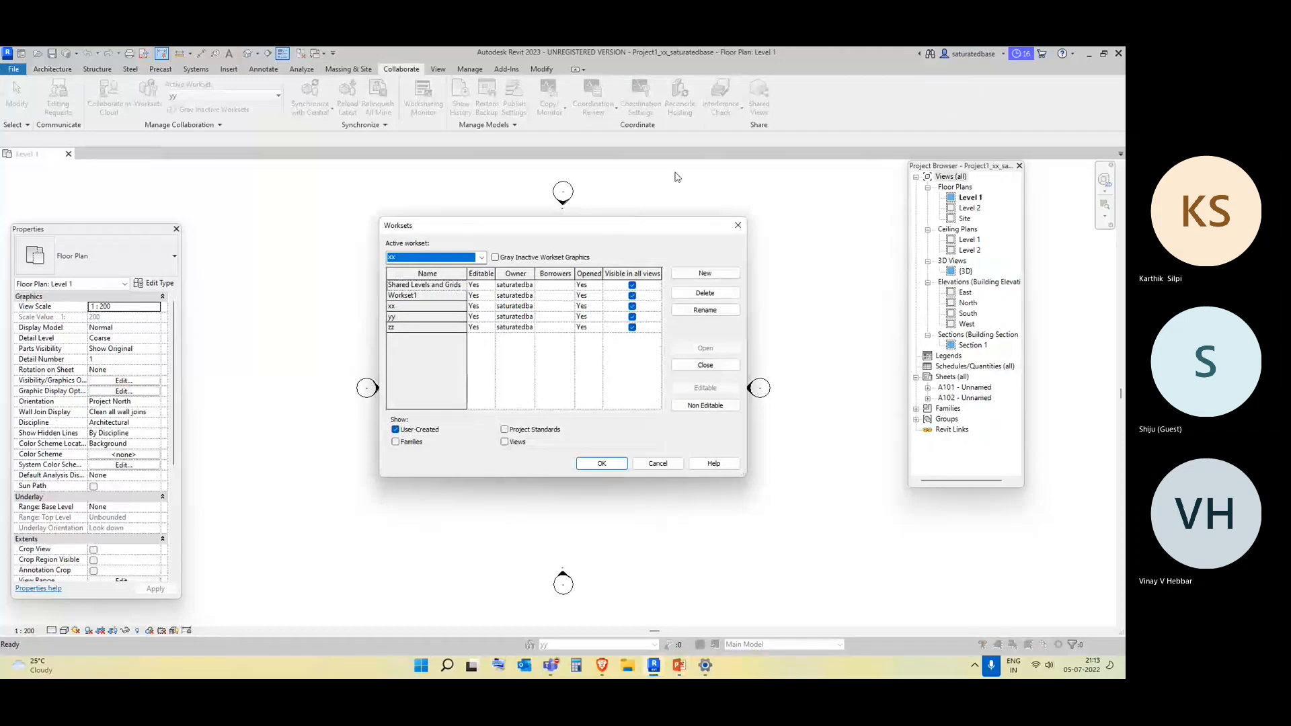
click(482, 257)
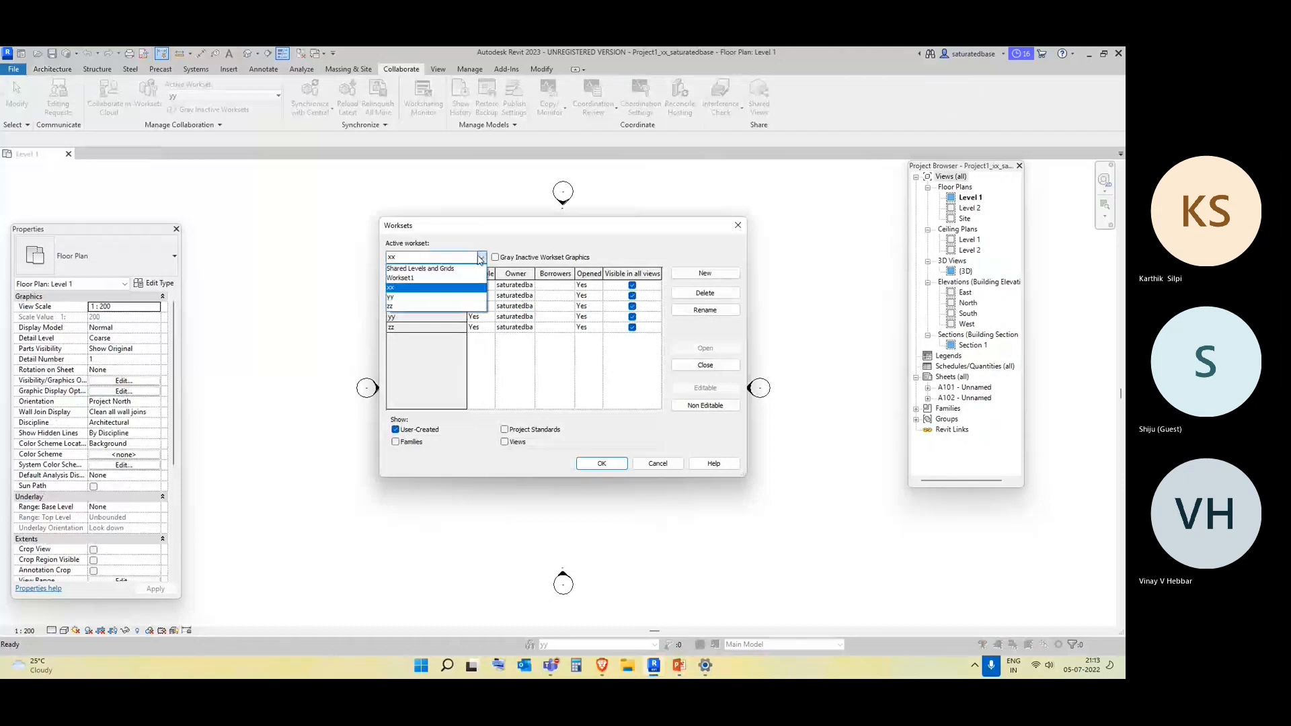
click(453, 298)
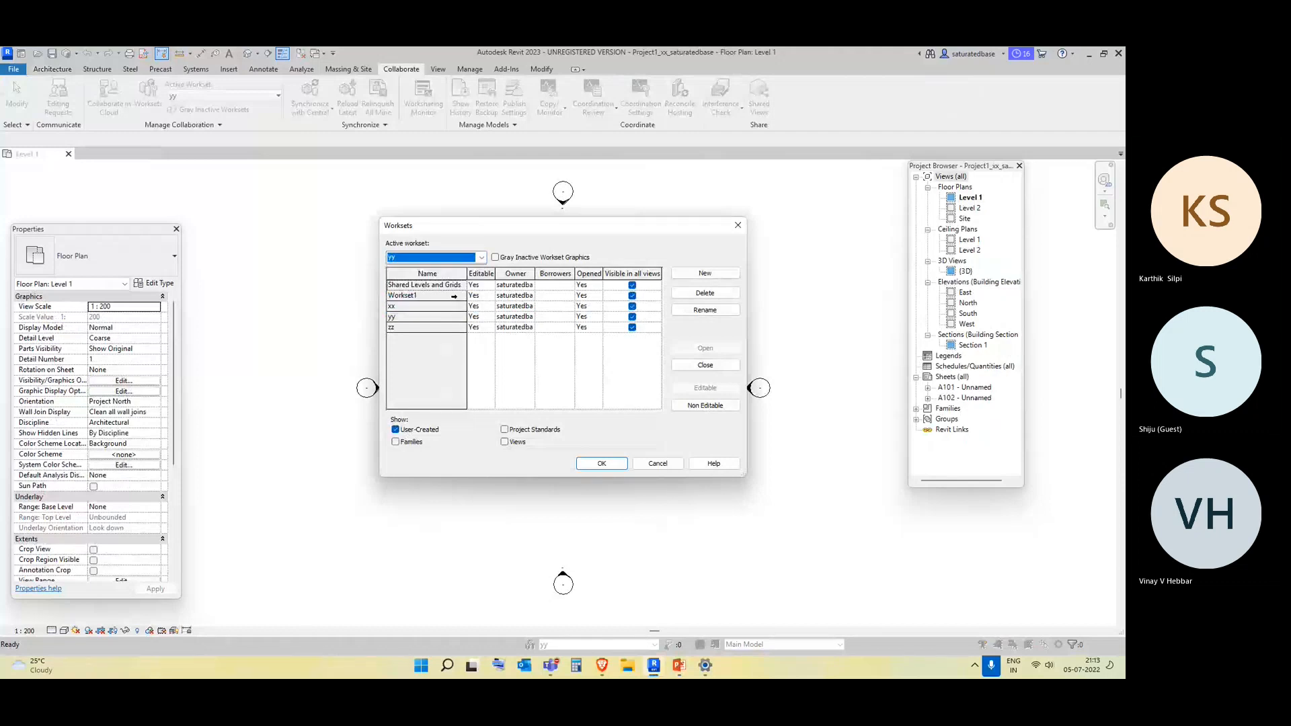
Accept the workset changes with zz as the active workset, and review the updated workset list
click(600, 463)
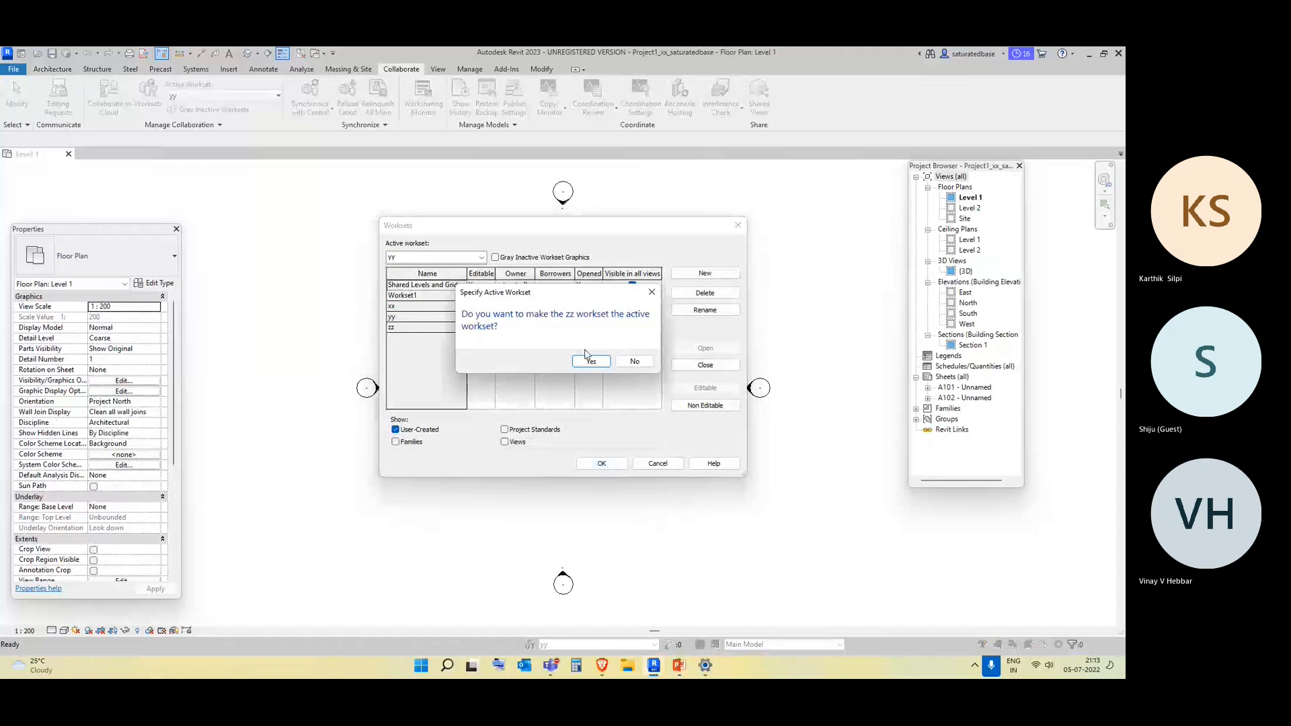
click(595, 362)
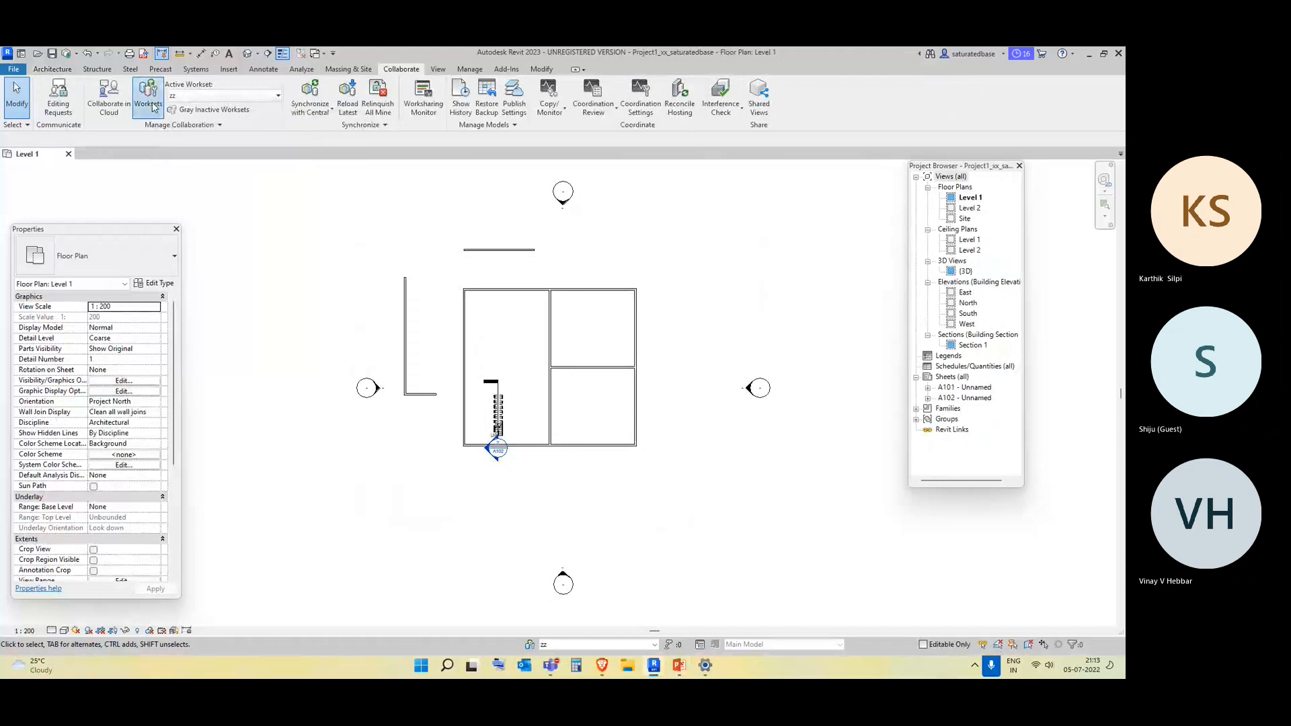
click(148, 97)
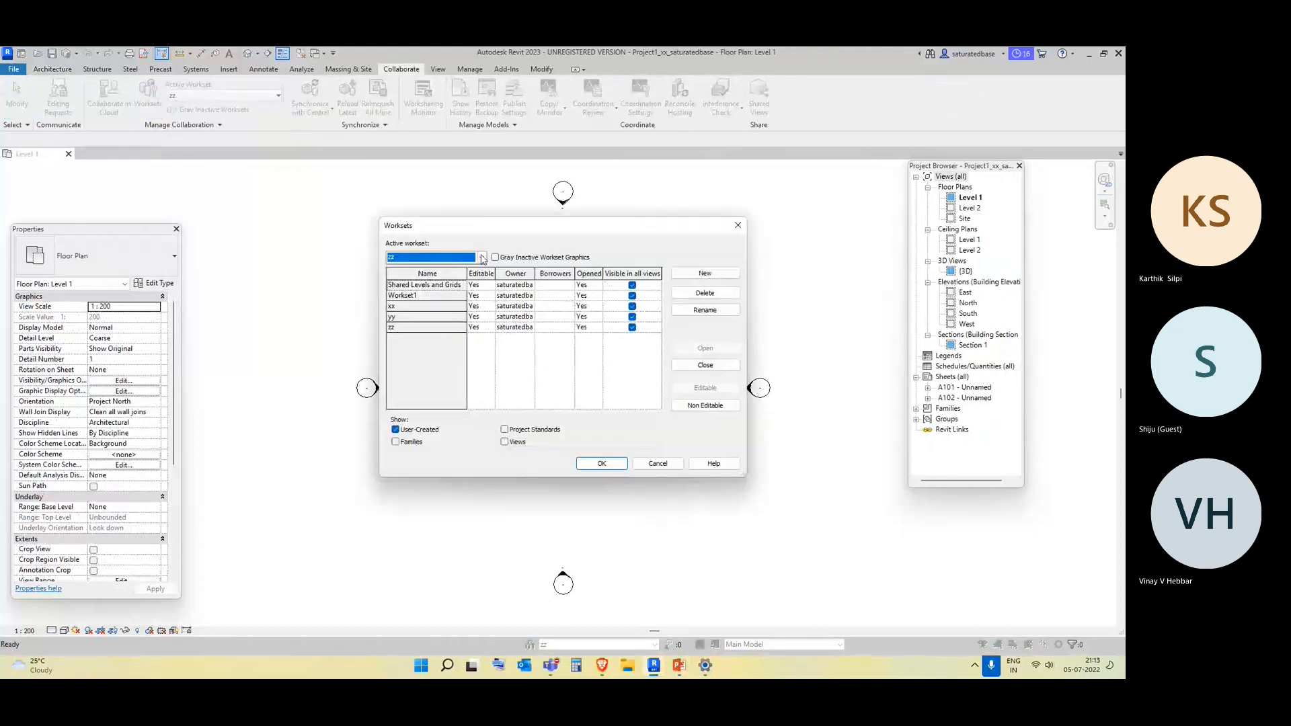
click(602, 463)
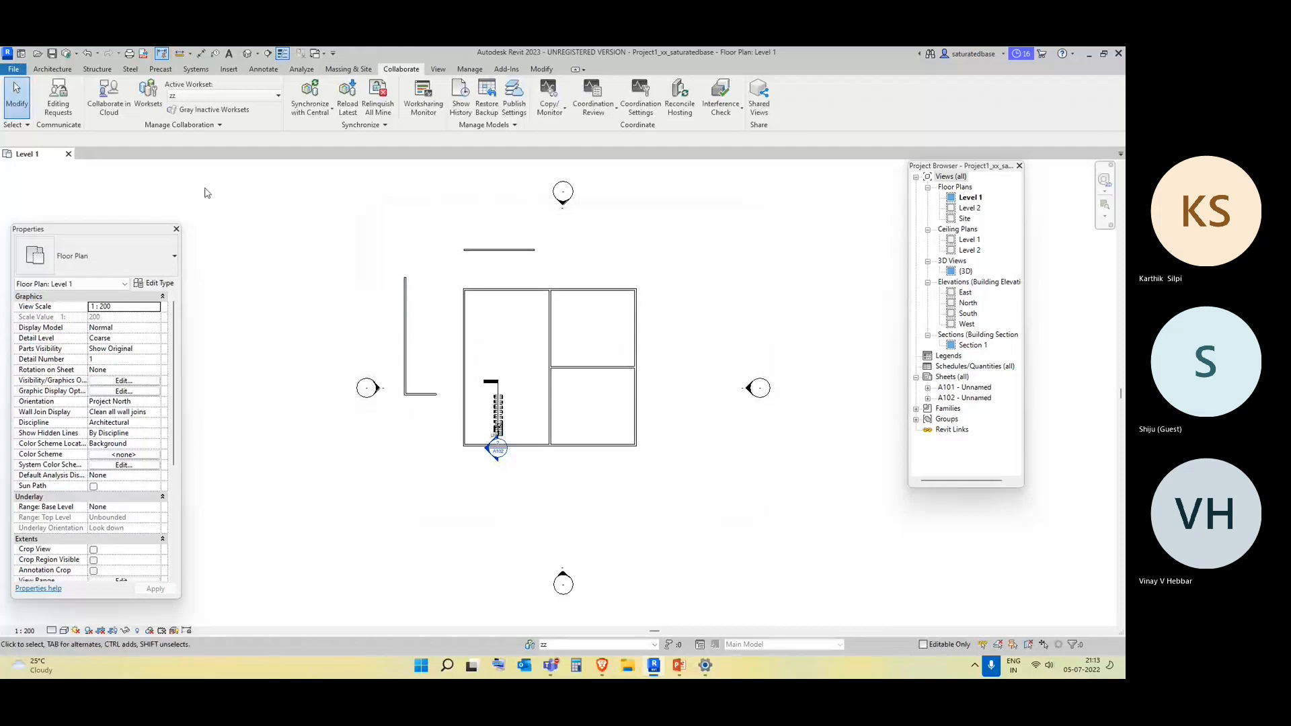
click(226, 95)
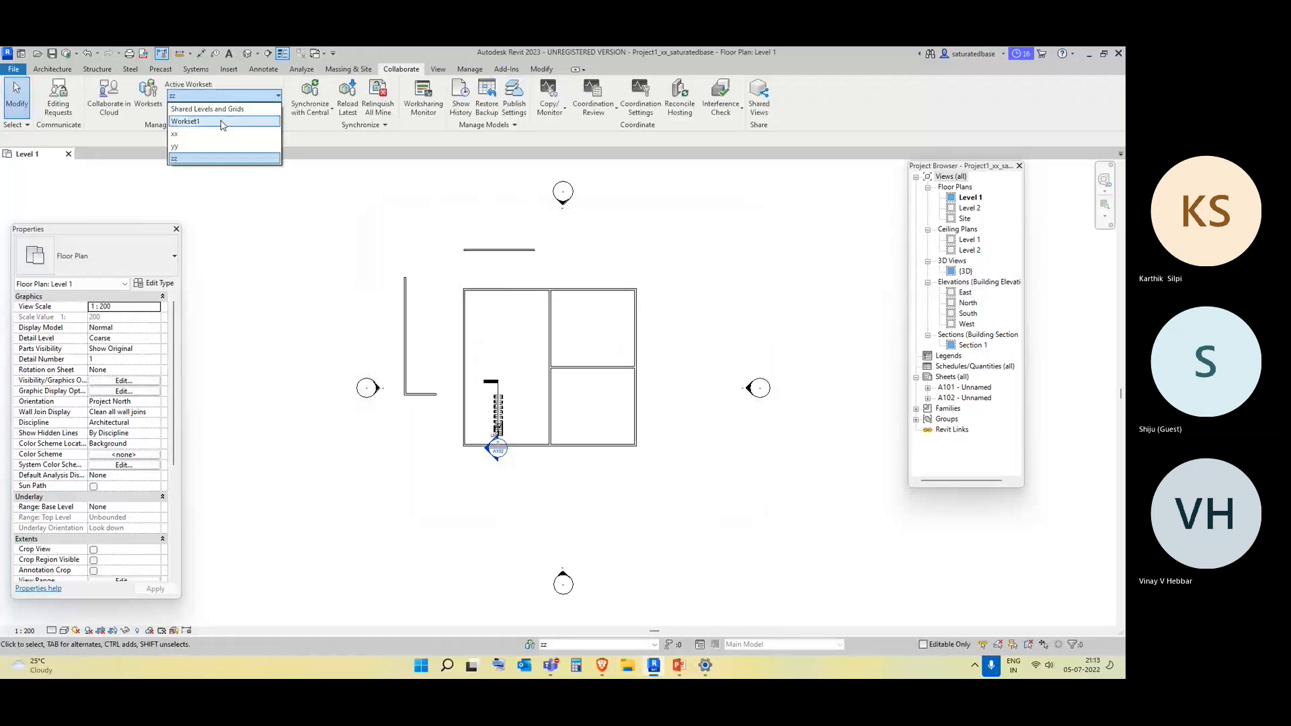
Make workset xx non-editable in the Worksets dialog and accept the change with zz as the active workset
click(148, 96)
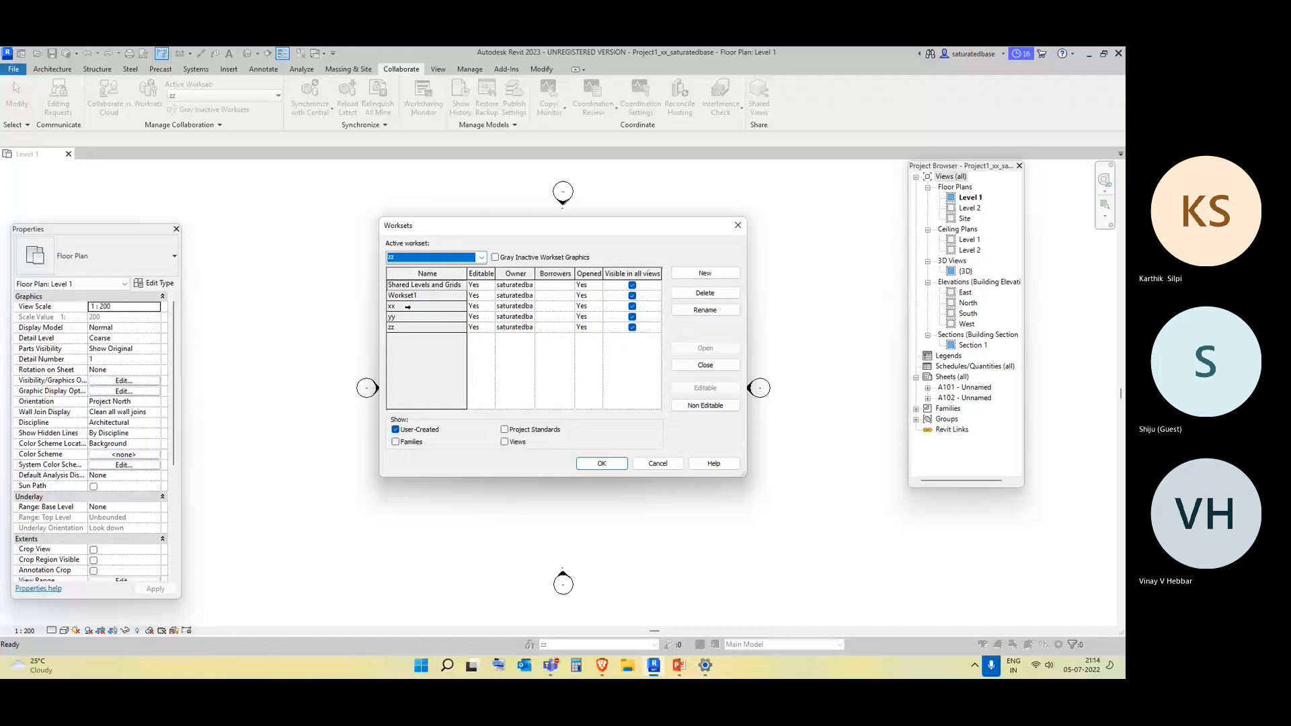
click(491, 308)
click(474, 326)
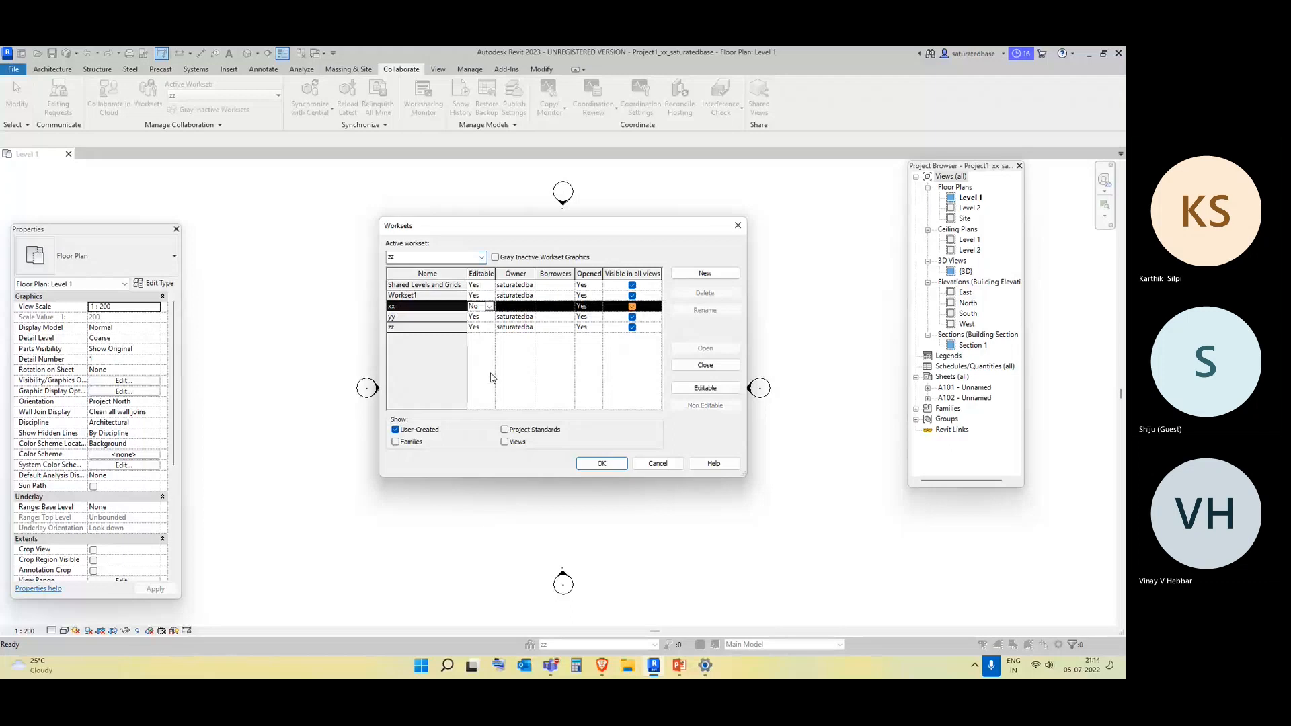
click(598, 464)
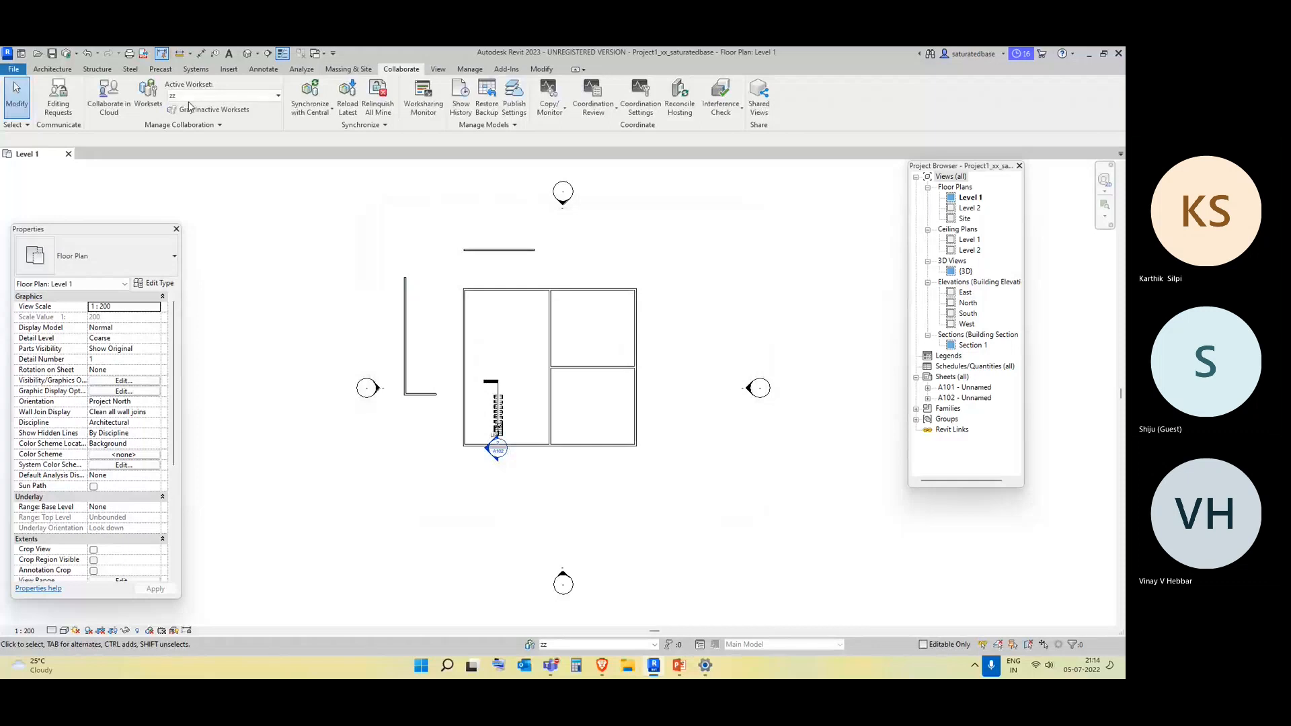
Draw a horizontal architectural wall about 10000 mm long northwest of the building, outside its outline
click(53, 69)
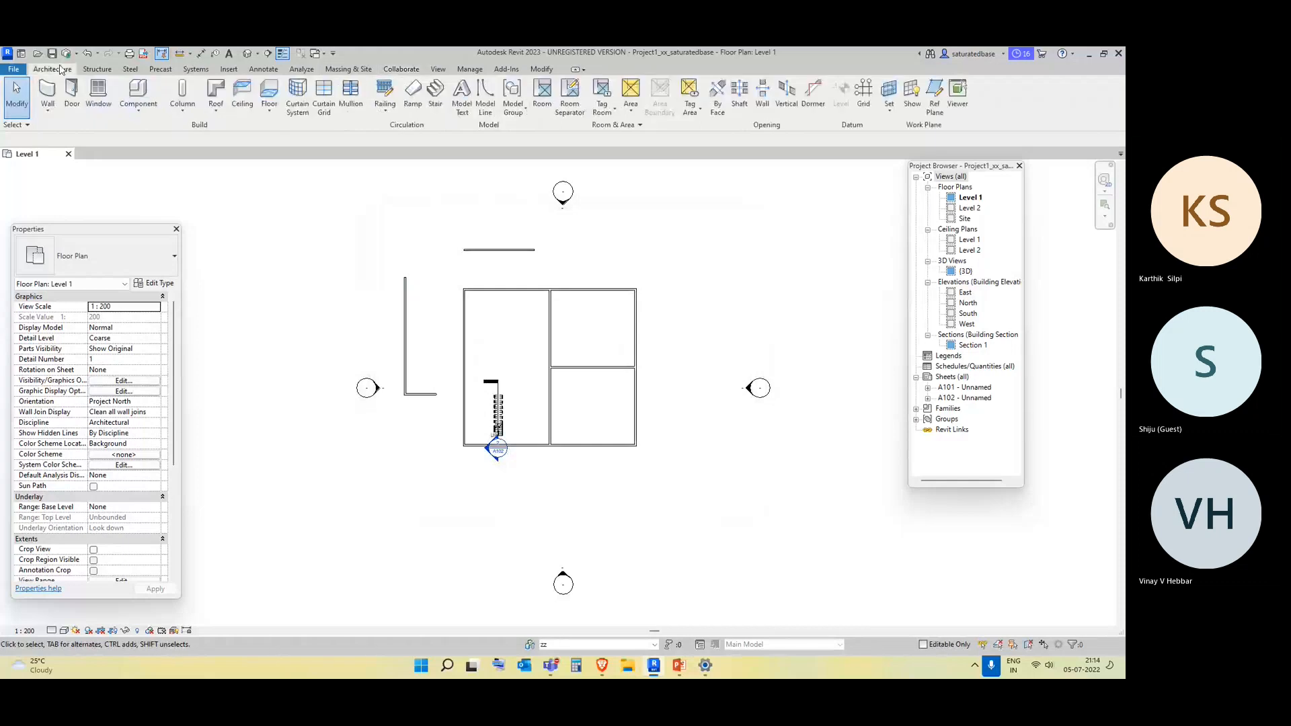
click(47, 108)
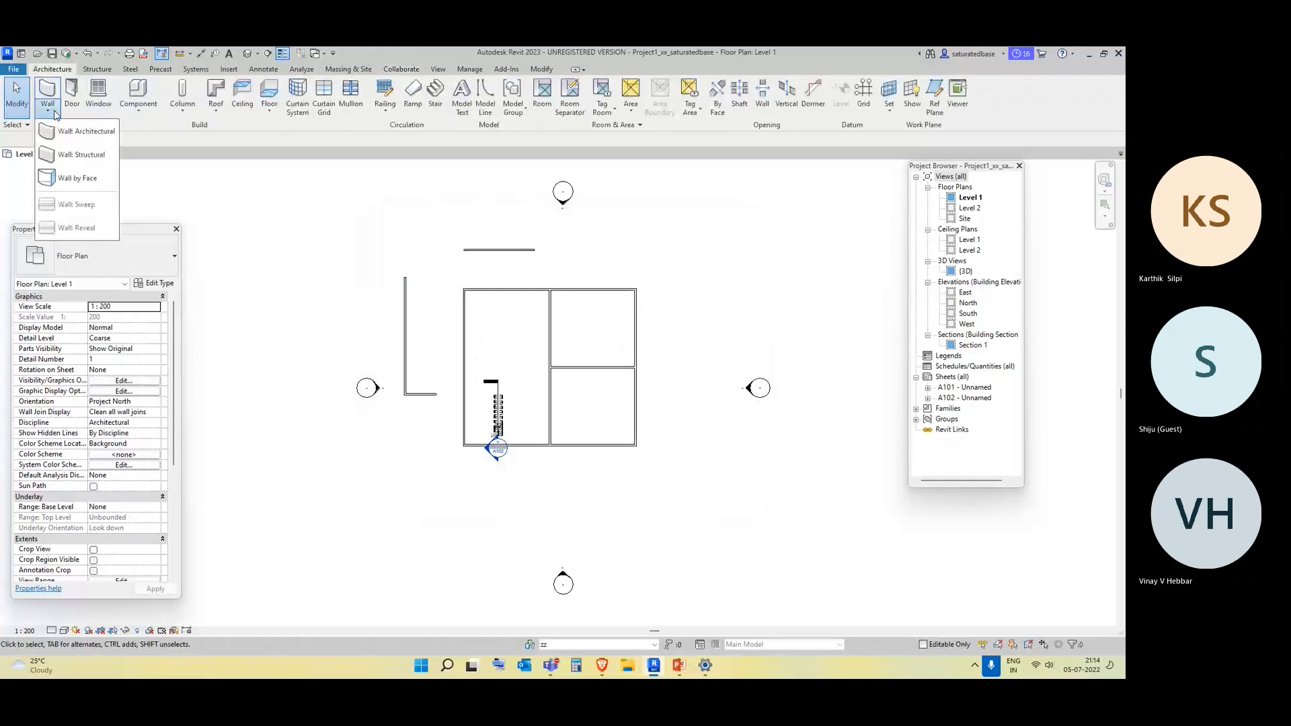
click(88, 141)
click(346, 243)
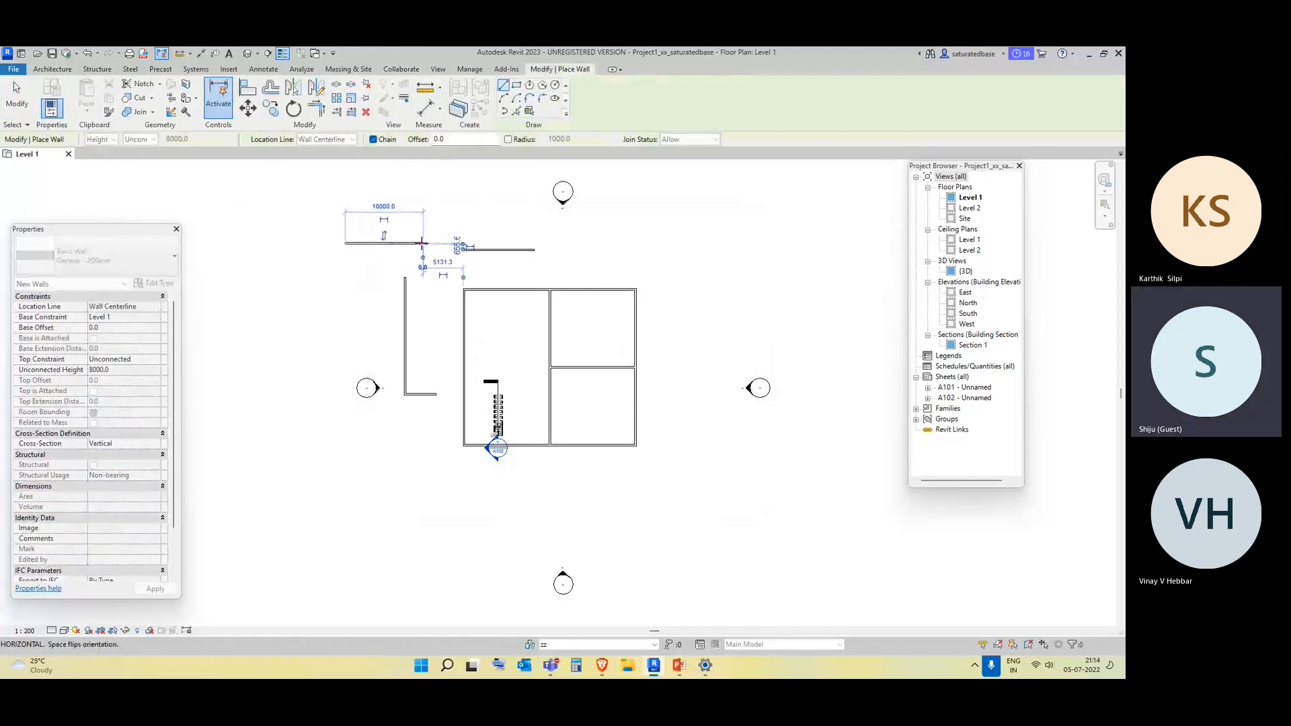
click(422, 243)
key(Escape)
key(Escape)
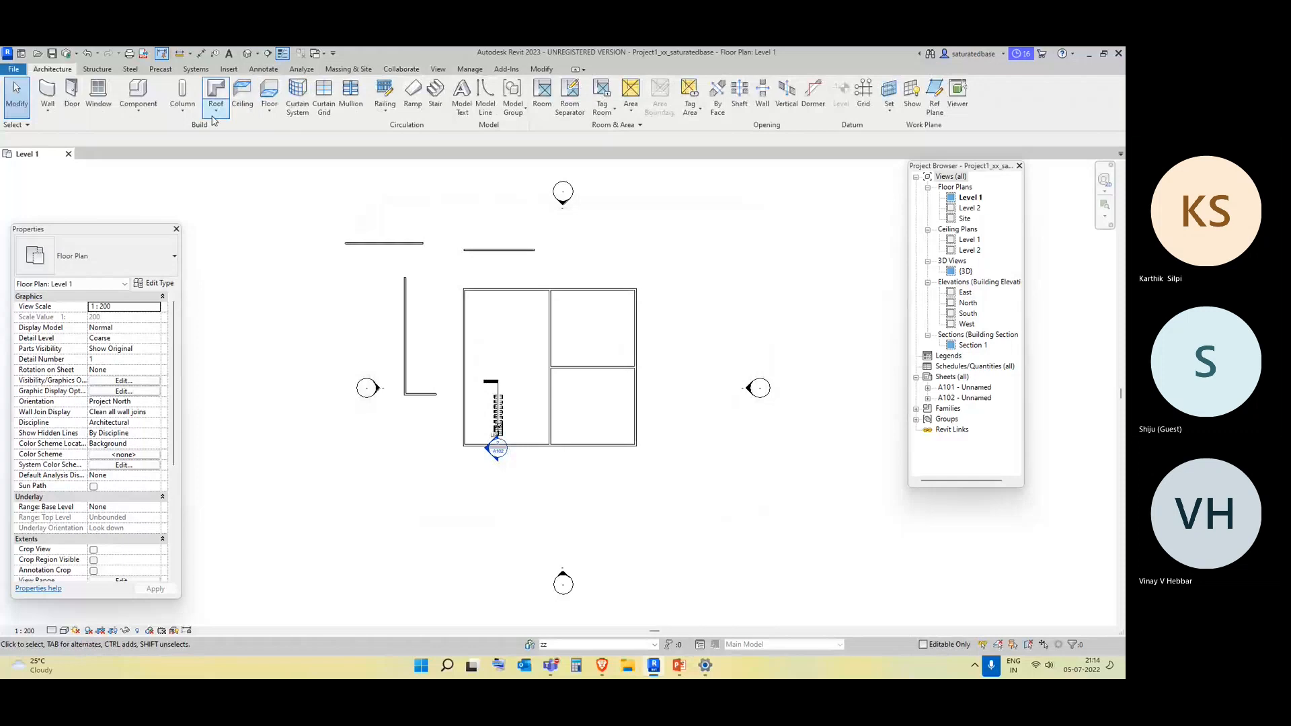
Synchronize the local model with the central model
click(415, 71)
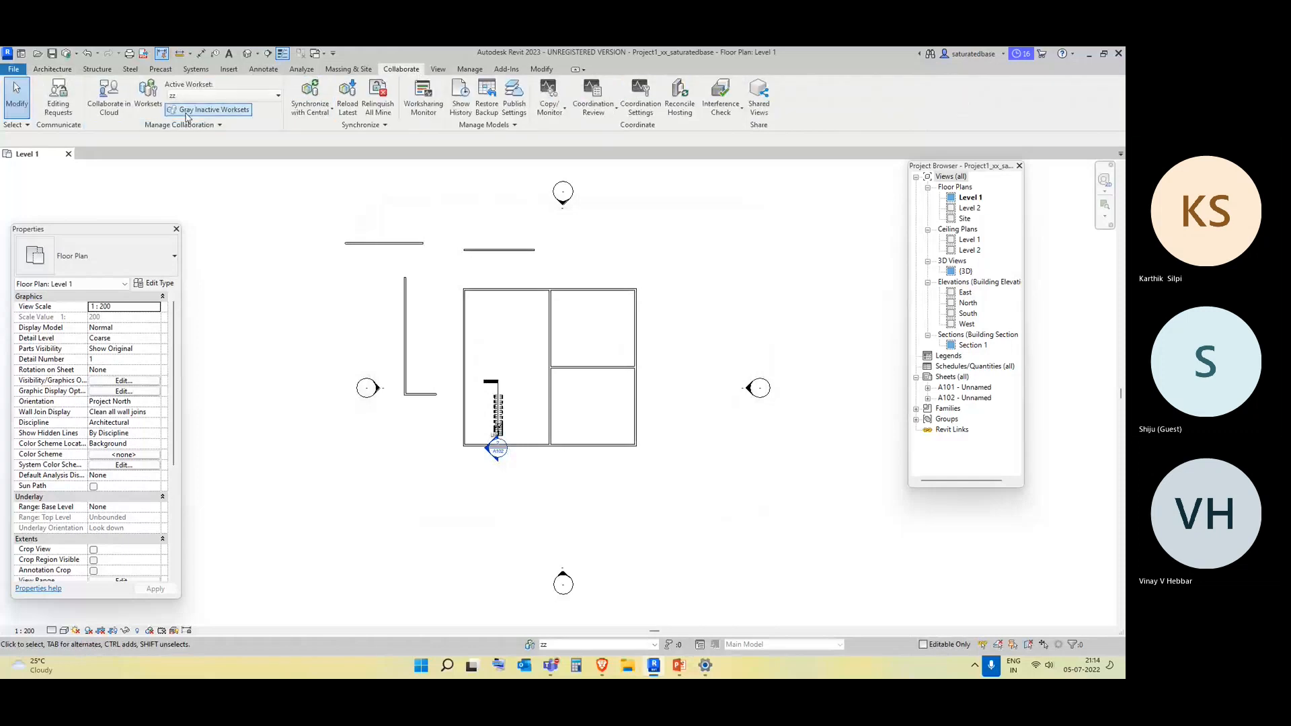
click(302, 115)
click(339, 154)
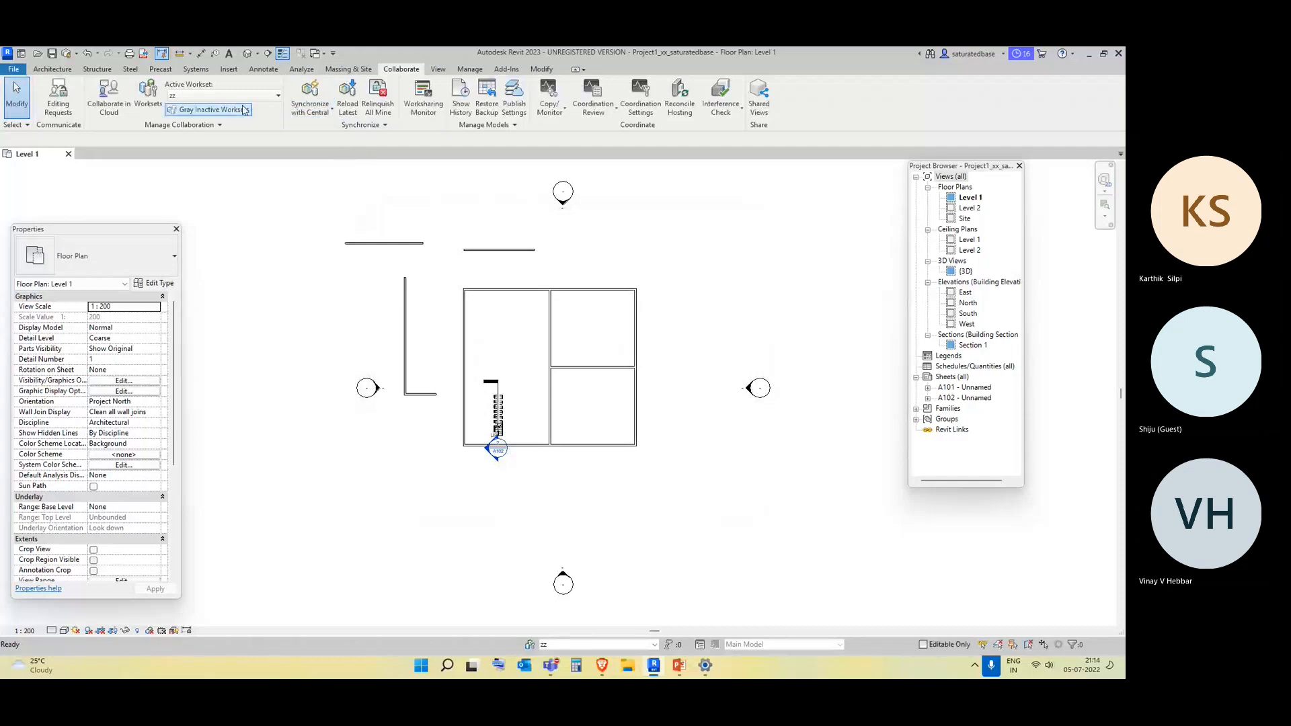
Check workset xx in the Worksets dialog and set the non-editable xx as the active workset
click(201, 95)
click(149, 94)
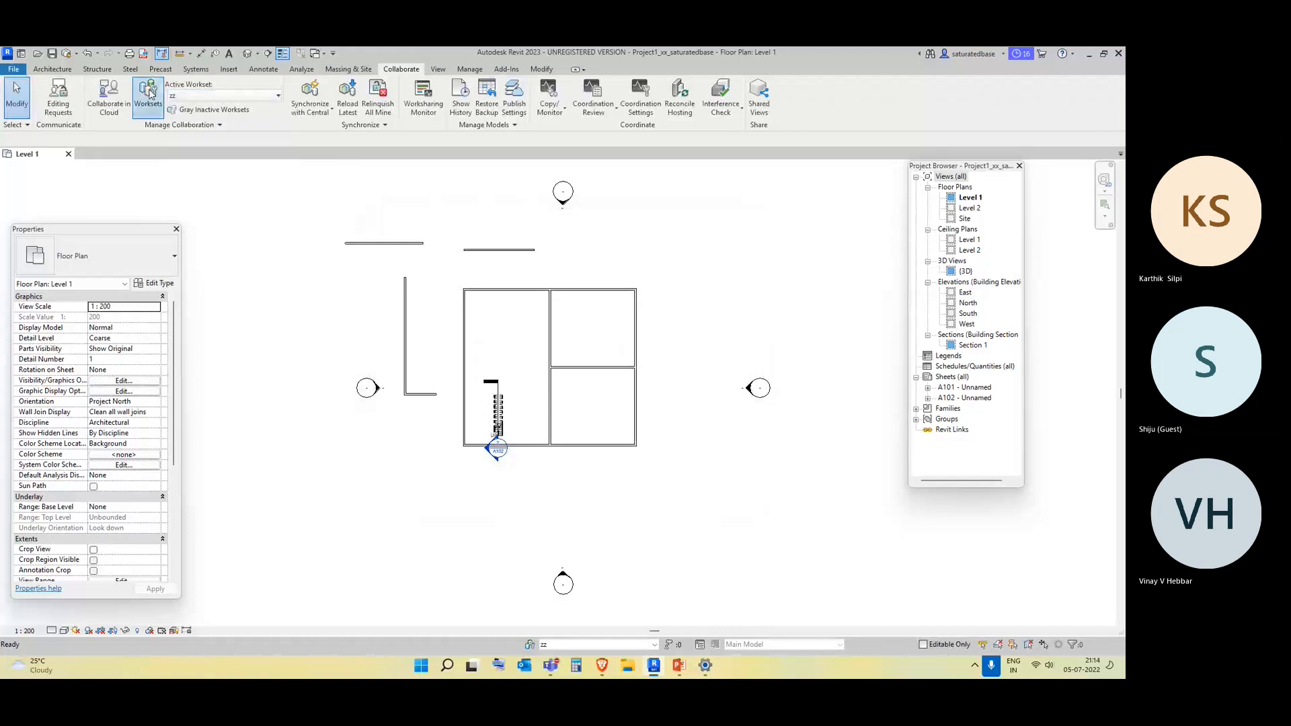
click(417, 307)
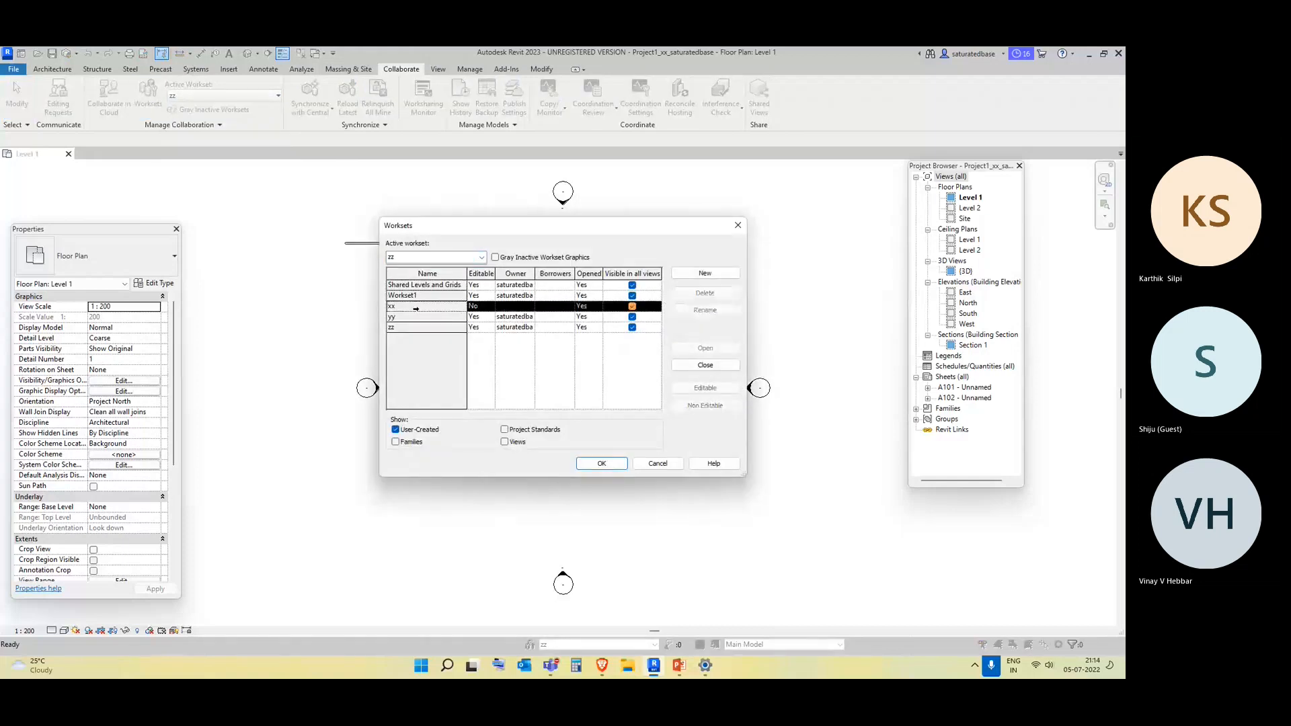
click(394, 258)
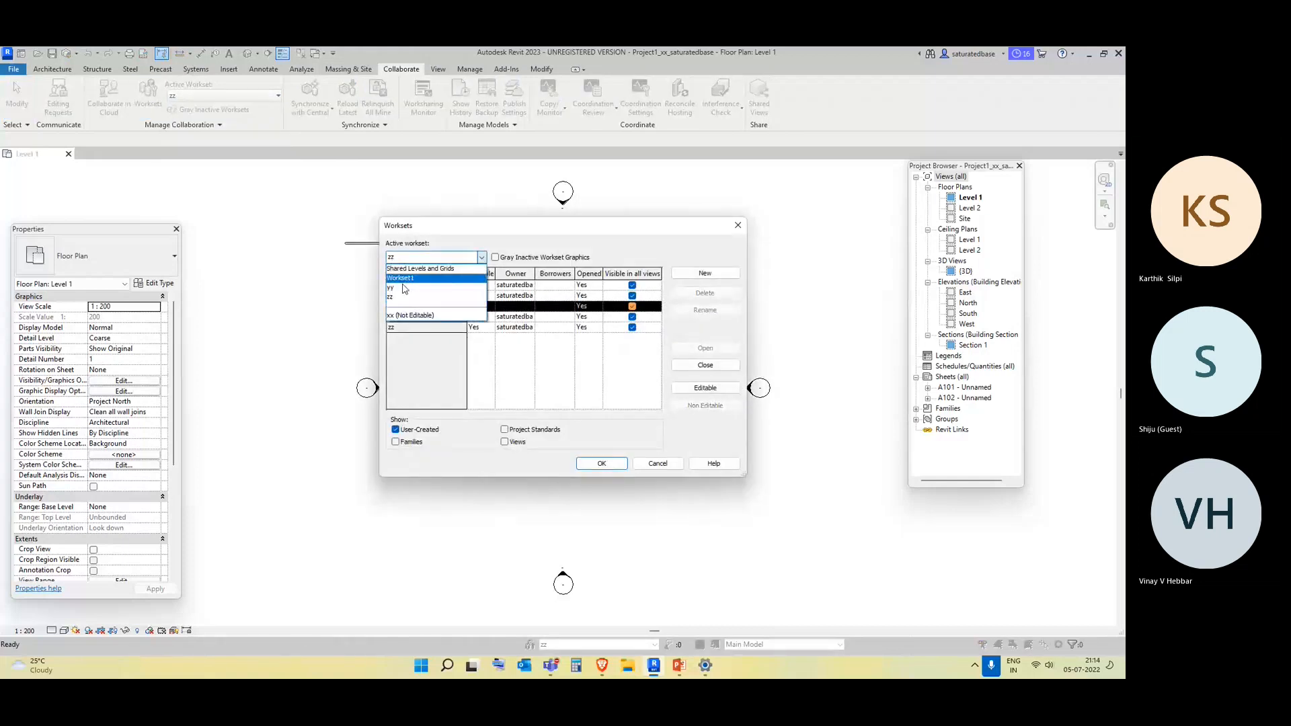
click(427, 314)
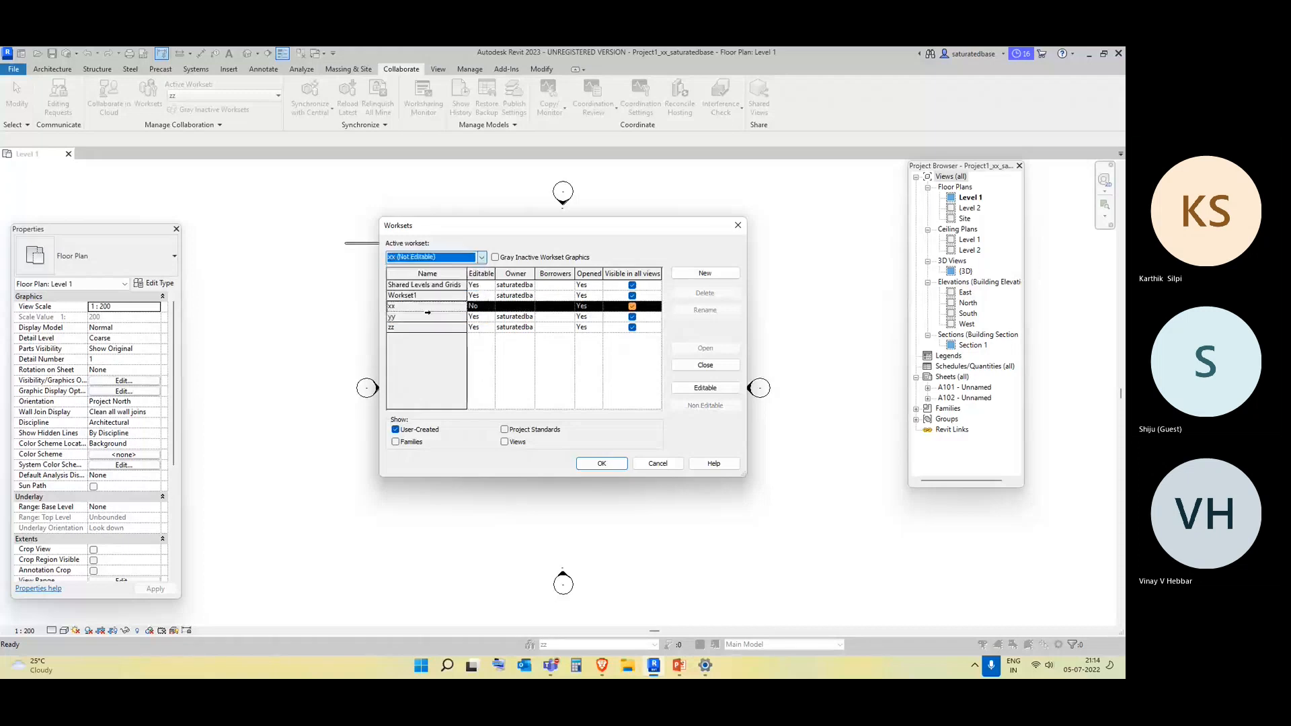
click(617, 466)
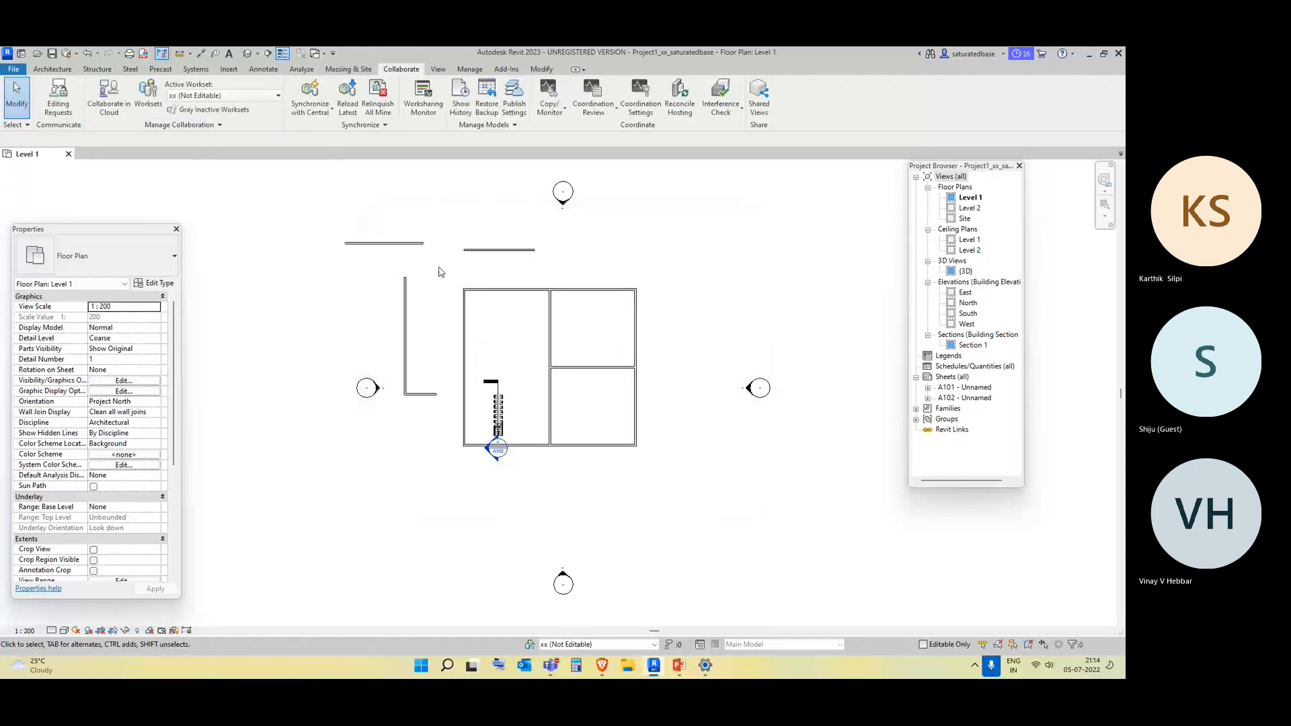
Delete the detached vertical wall west of the building and check the remaining short horizontal wall's properties
click(413, 243)
click(429, 361)
mouse_move(482, 669)
drag(443, 424, 411, 371)
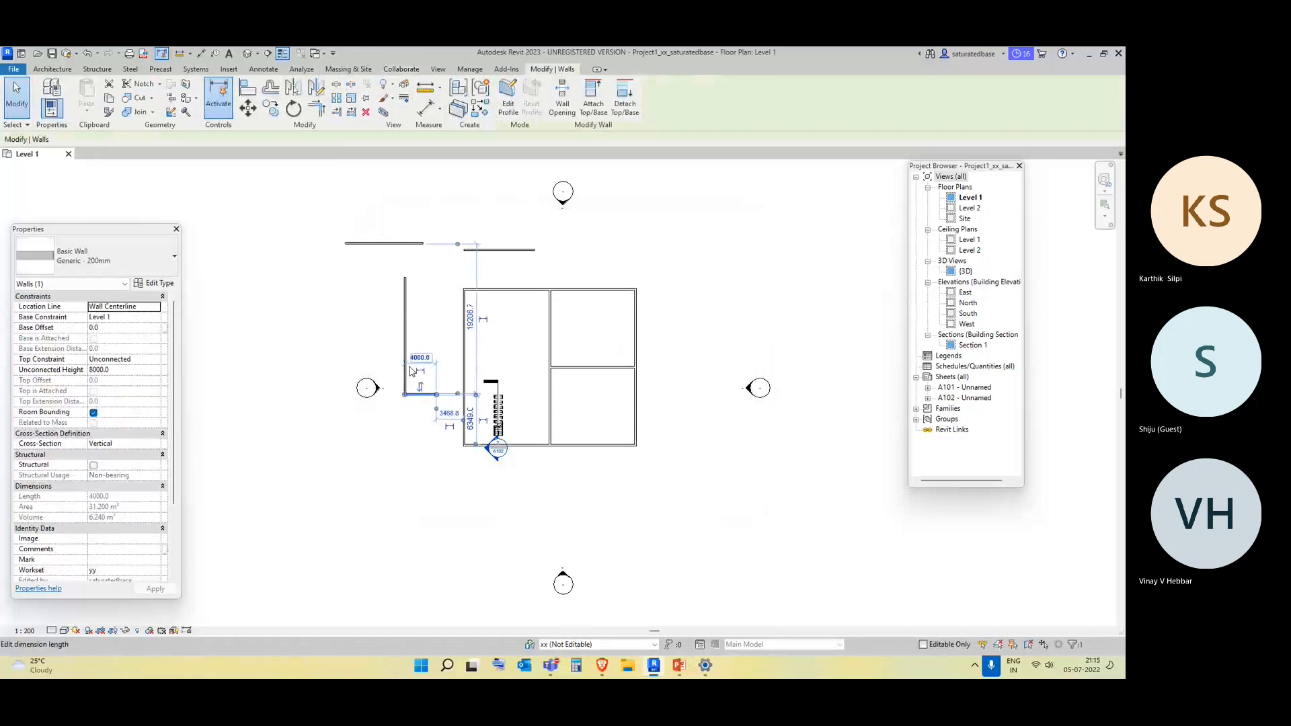
drag(426, 316, 363, 284)
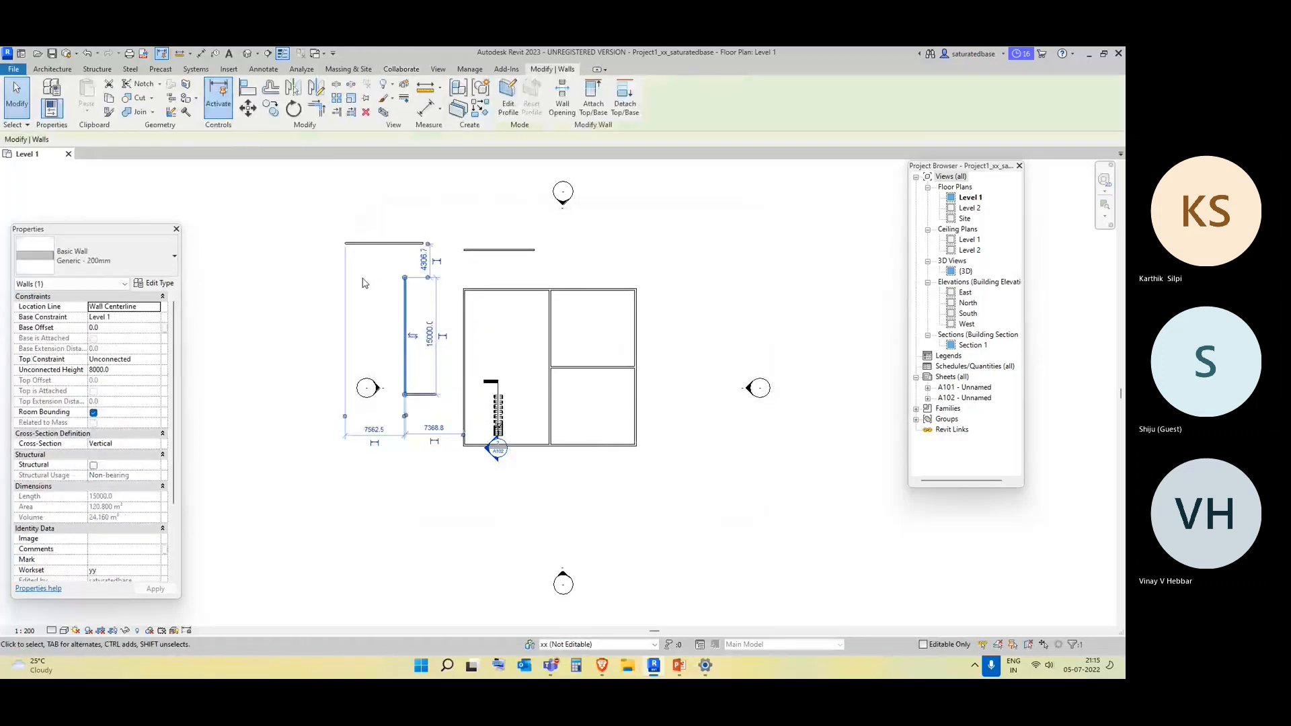
key(Delete)
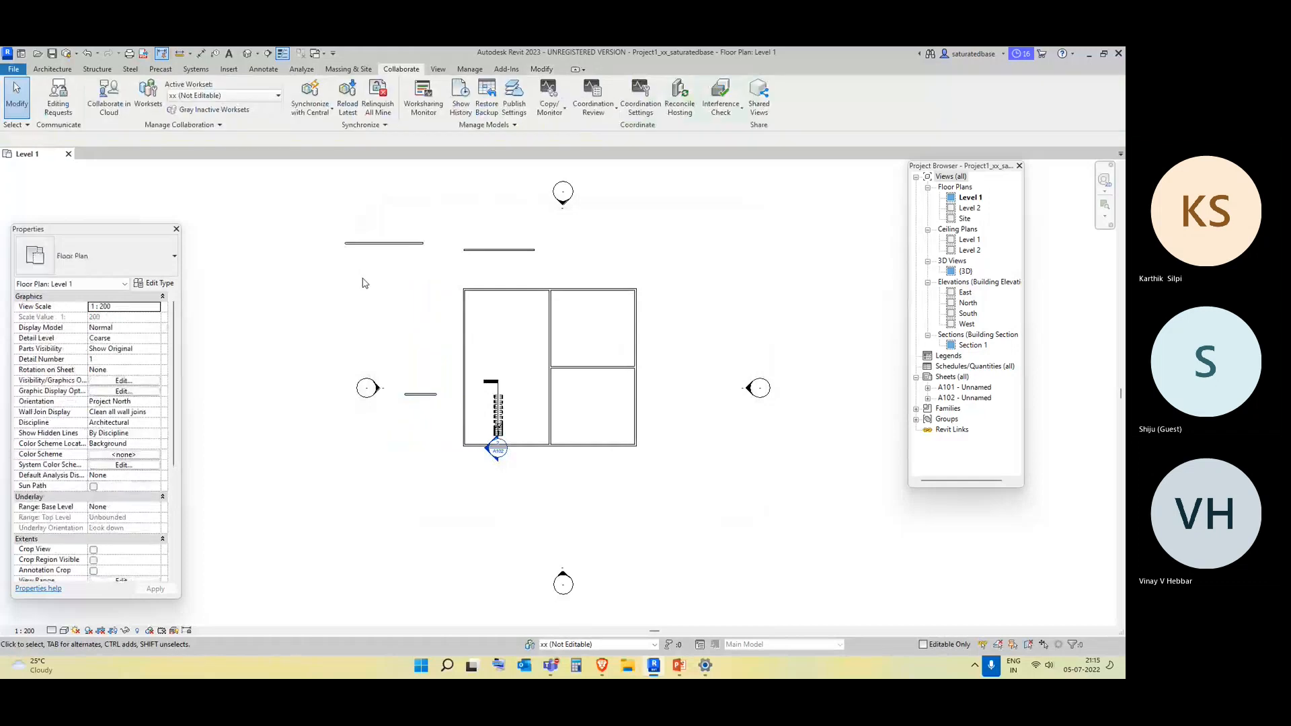
drag(442, 479, 412, 396)
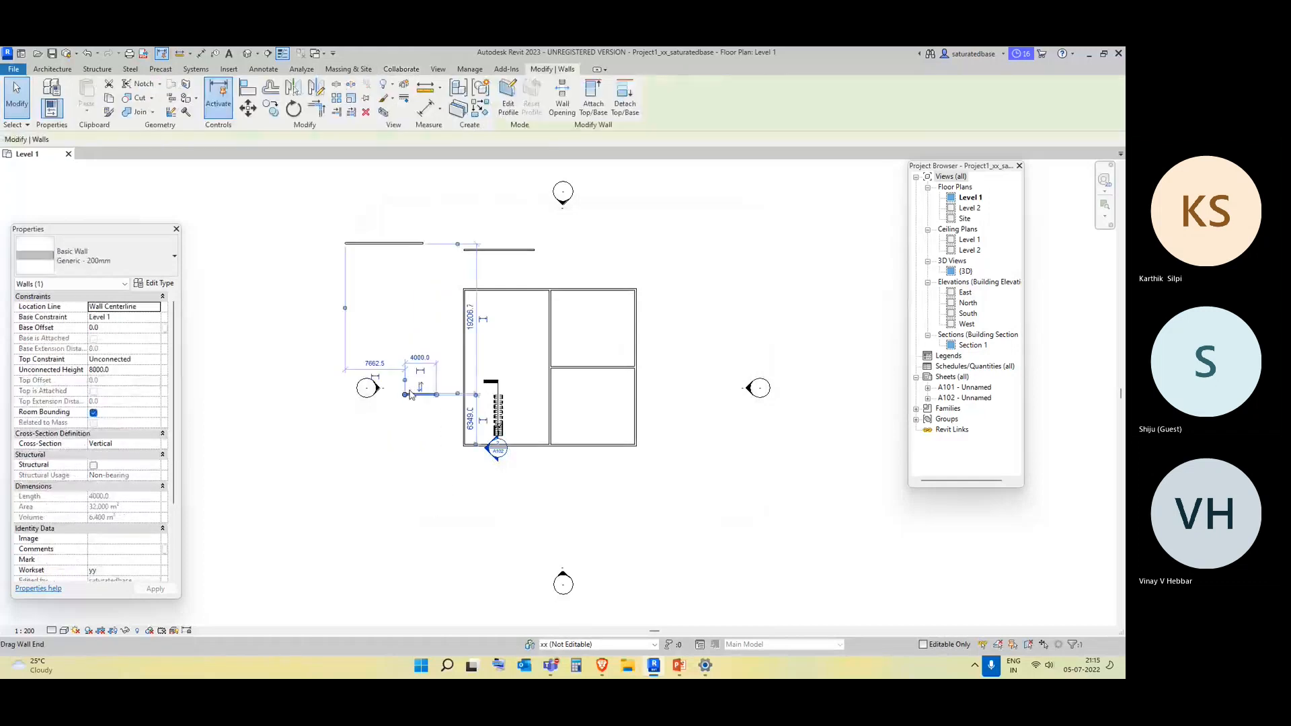
click(430, 510)
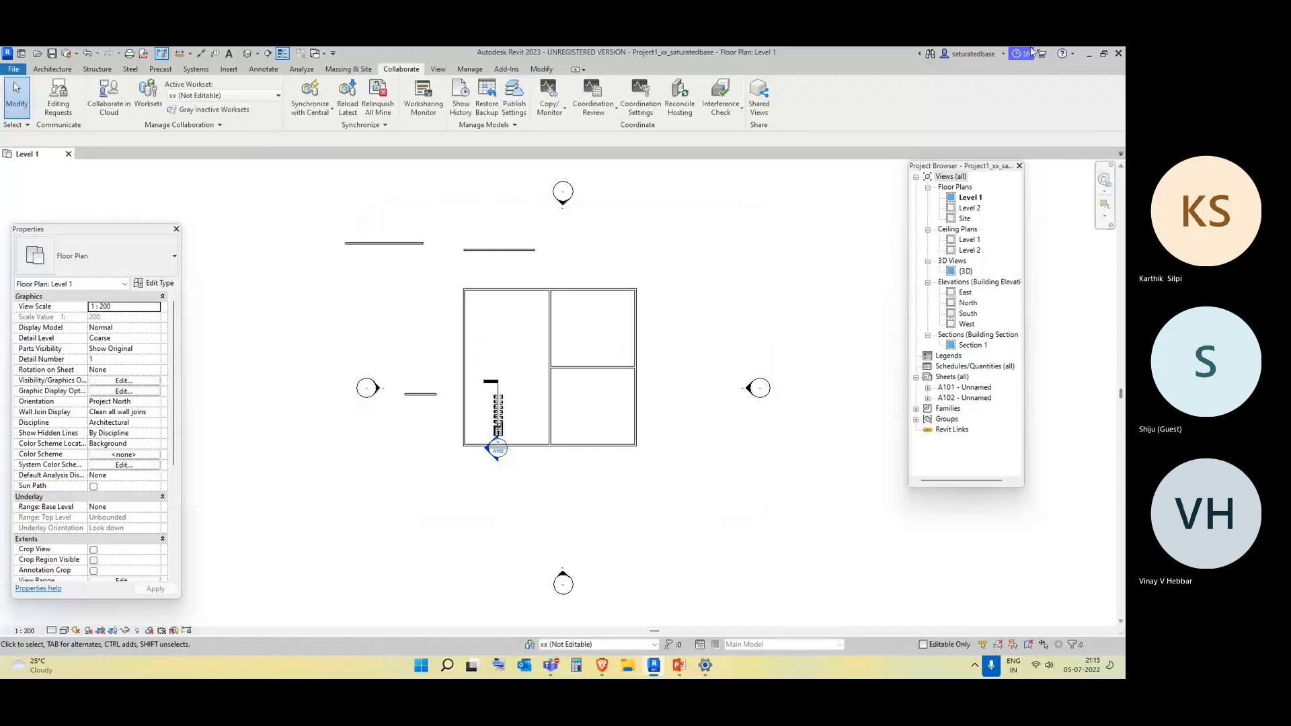
Review the signed-in account's options, including Sign Out and Quit, and return to the architectural tools
click(968, 54)
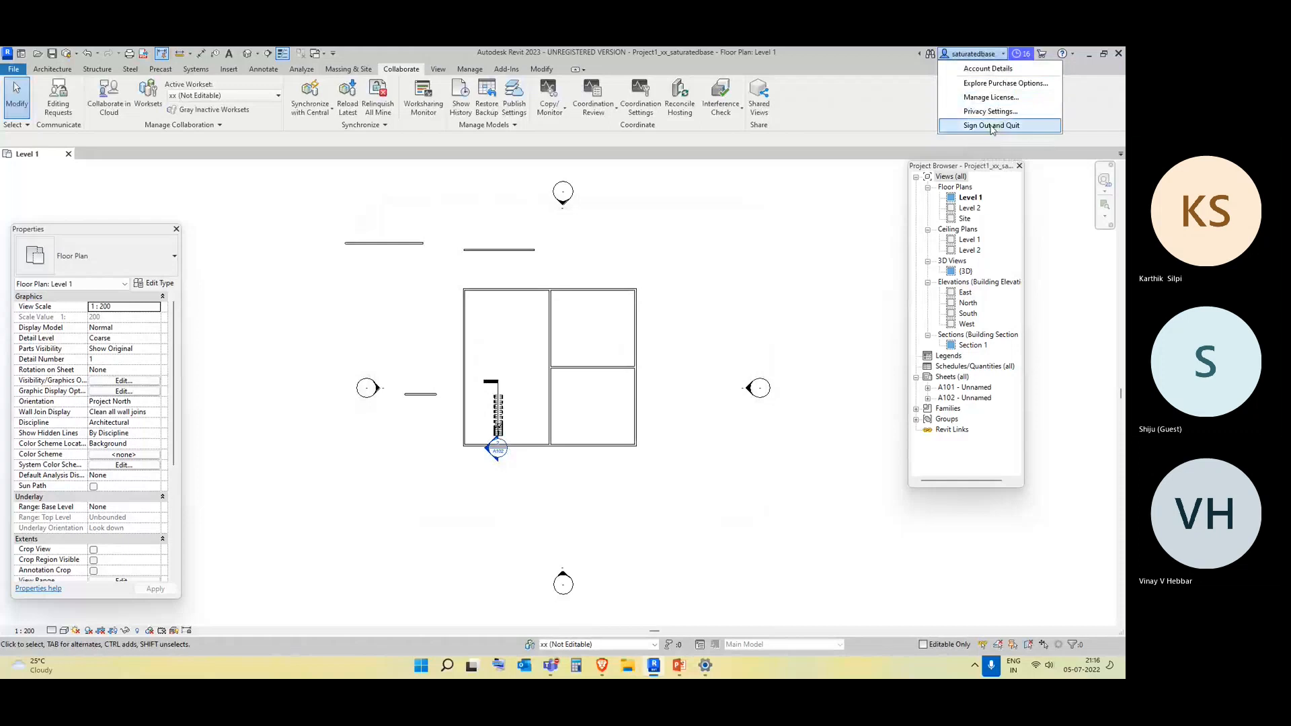
click(722, 294)
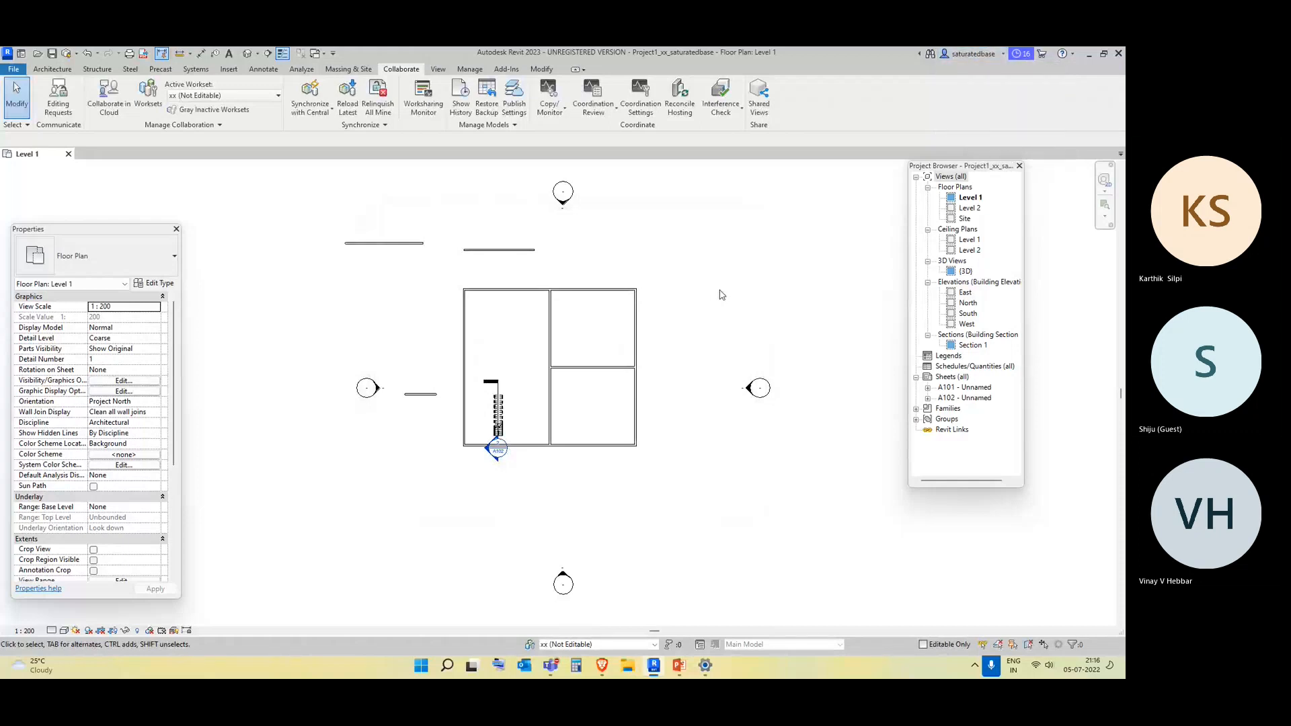
click(57, 70)
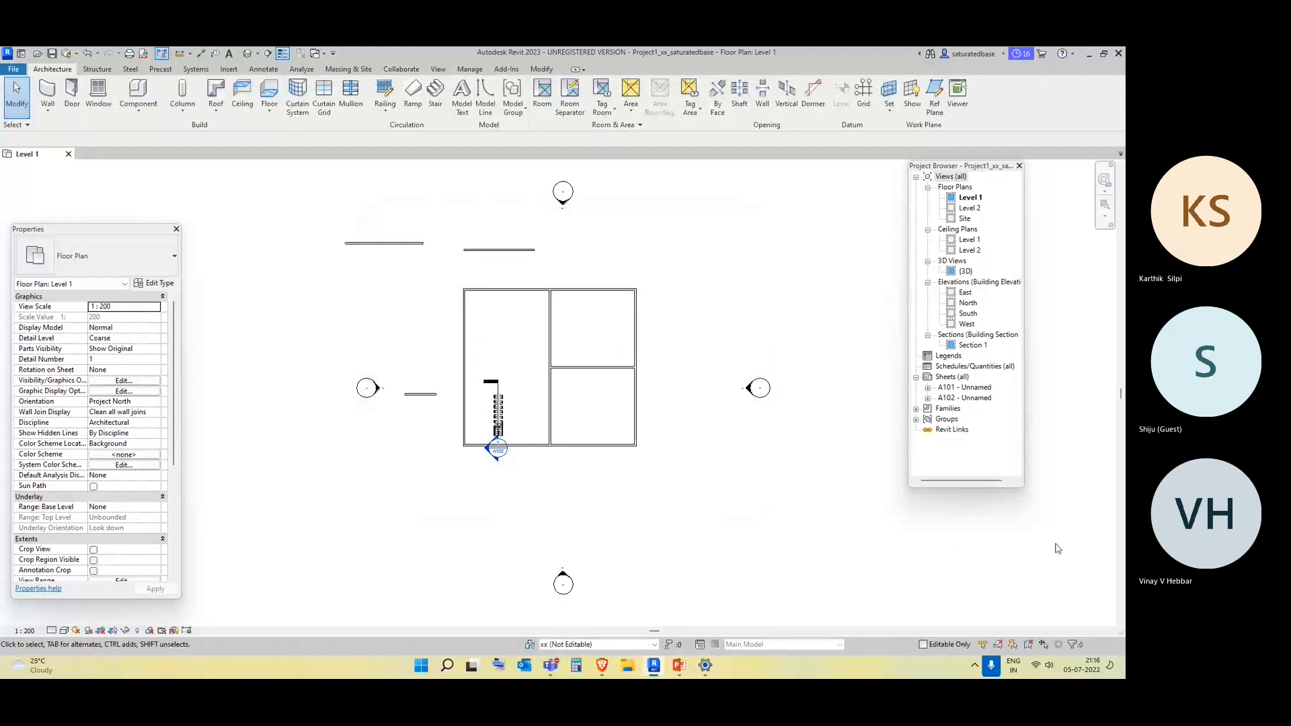
Switch to the Teams meeting "BIM with Revit for Architects" and open its additional meeting options
click(1016, 583)
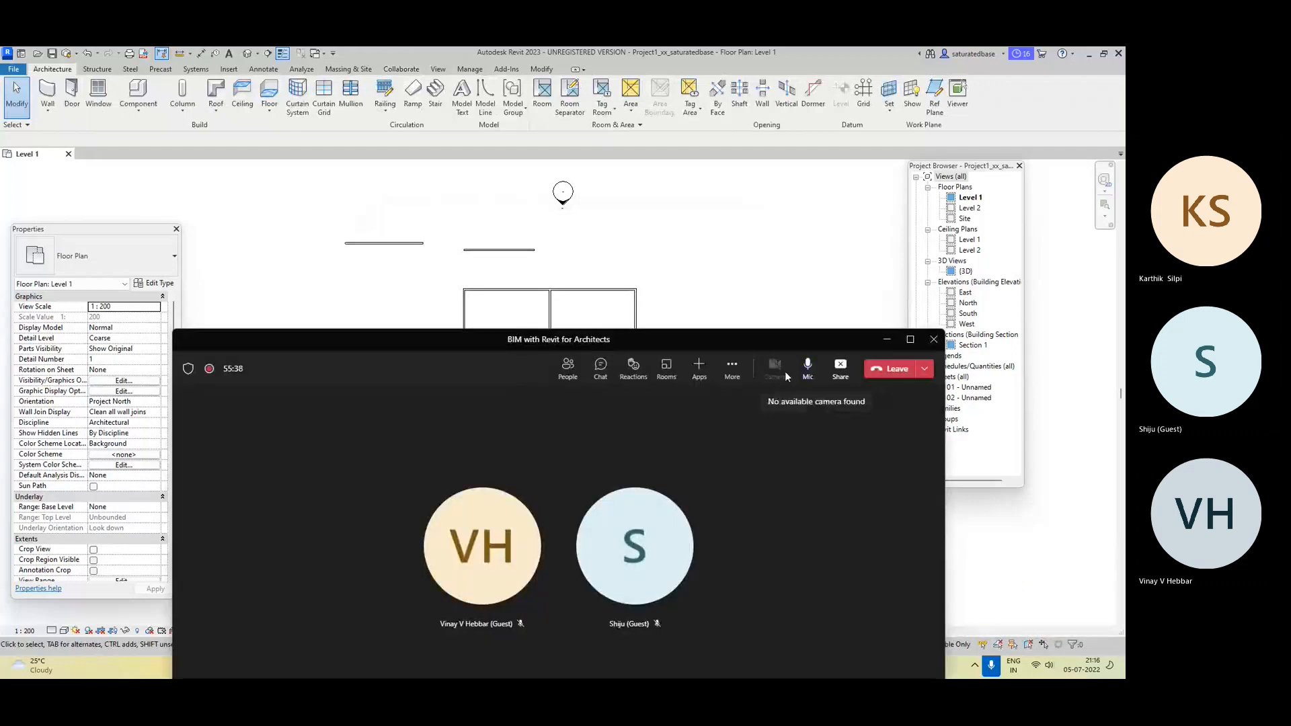
click(734, 378)
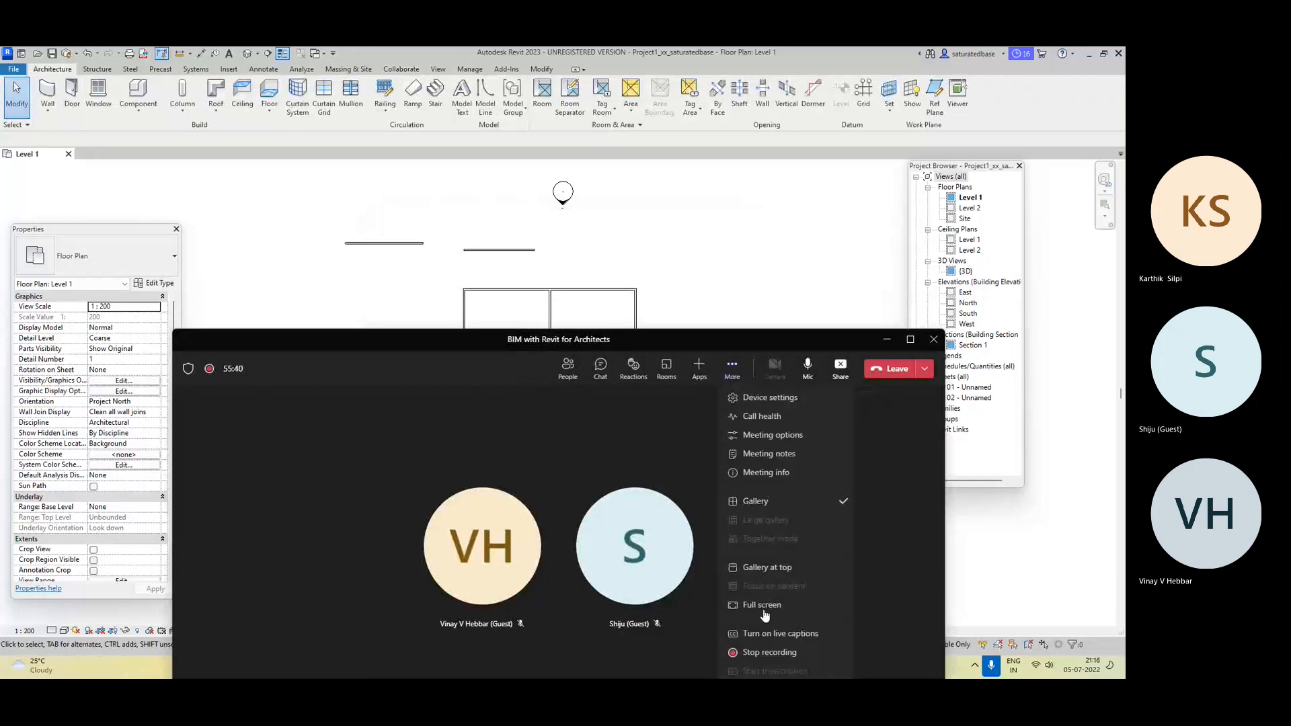